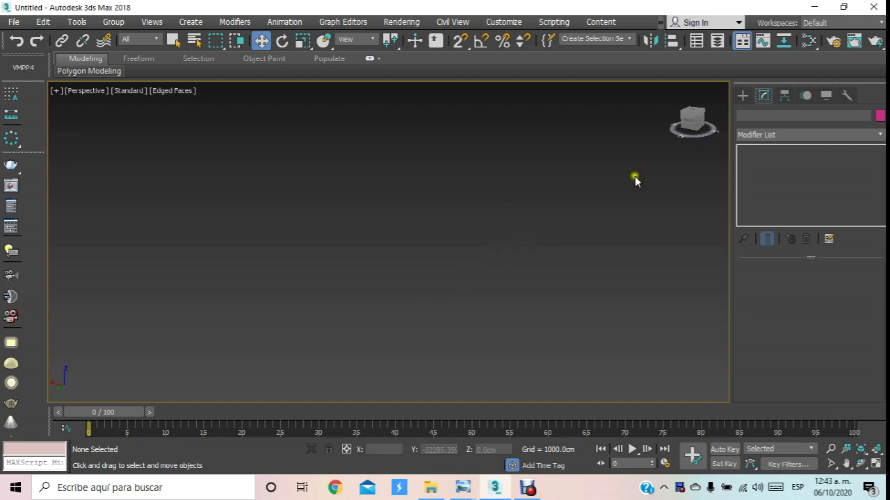
- Show the Standard Primitives creation tools and switch the viewport to Top wireframe
click(745, 95)
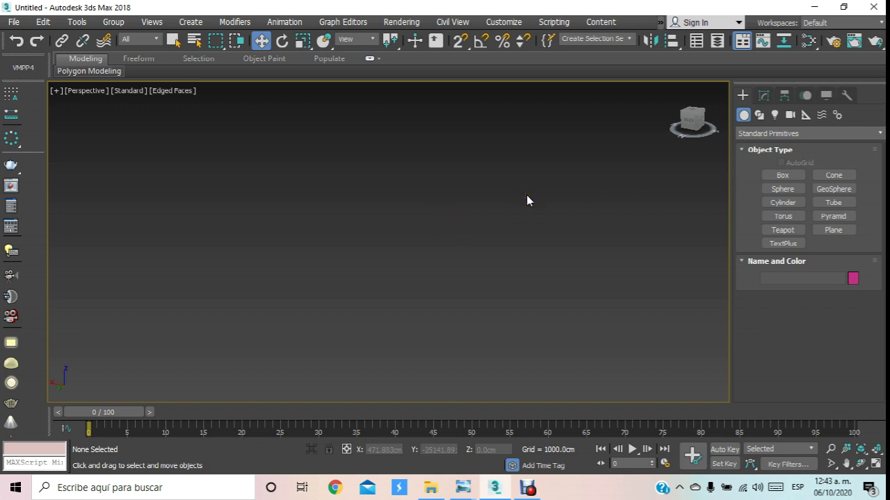
key(t)
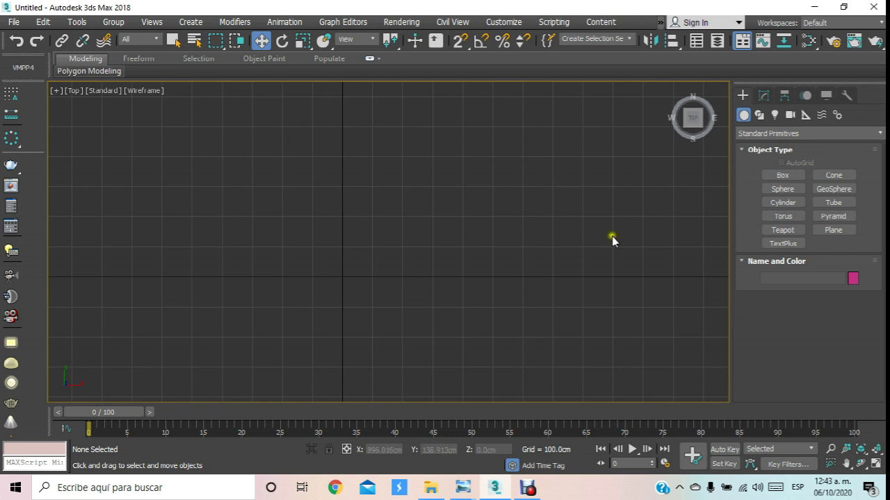
- Keep the scene's display units set to Metric Centimeters in Units Setup
click(503, 22)
click(507, 192)
click(401, 196)
click(453, 357)
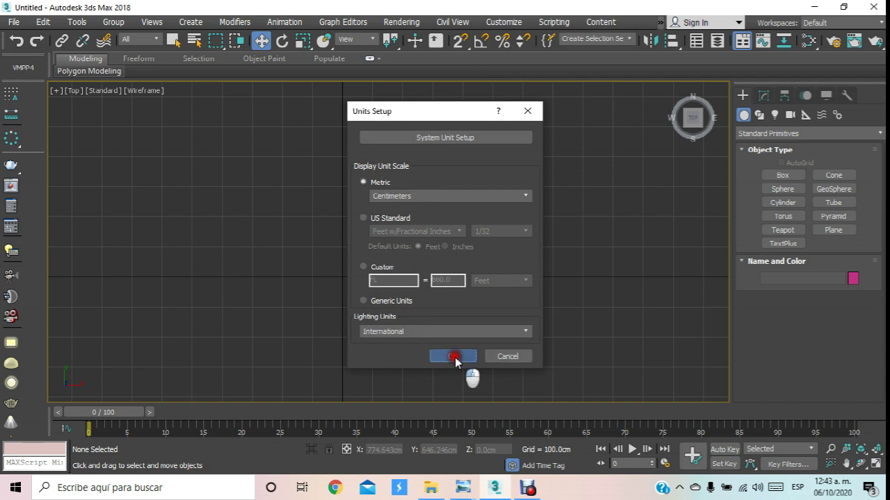
- Confirm the home grid spacing is 1.0cm in the grid and snap settings
right_click(461, 40)
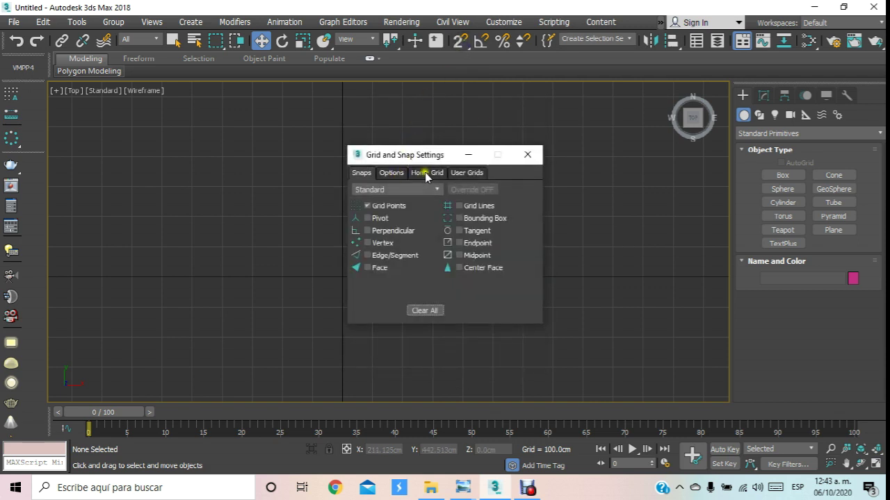
click(426, 173)
double_click(491, 195)
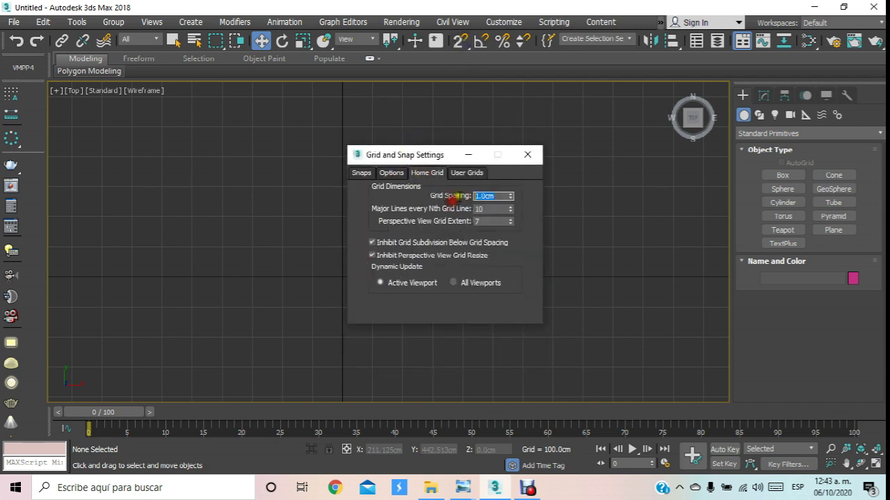
click(532, 154)
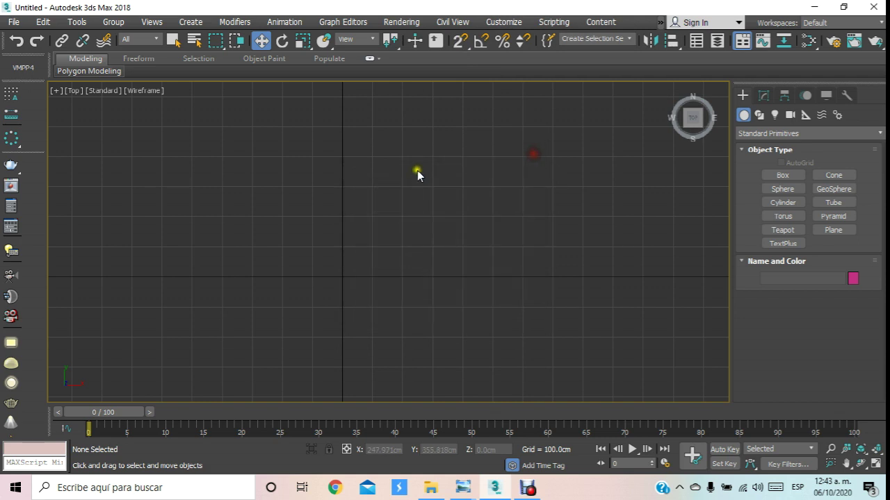
right_click(460, 55)
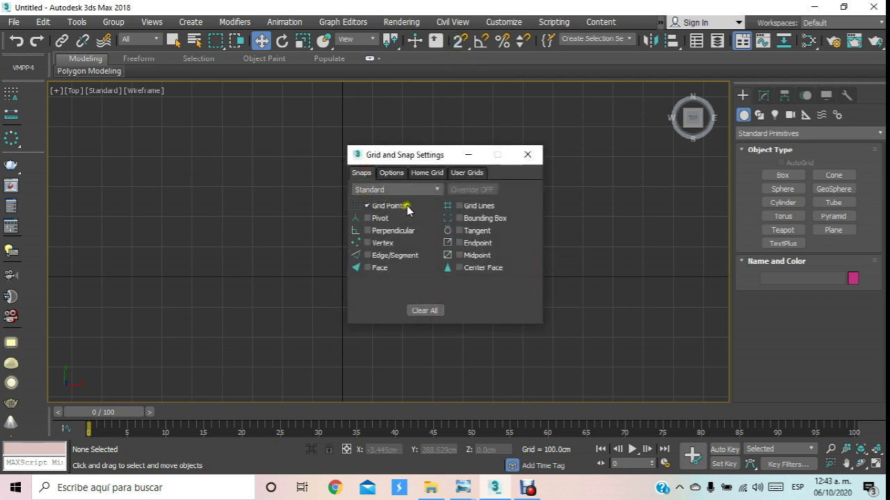
click(529, 152)
middle_drag(431, 161, 447, 151)
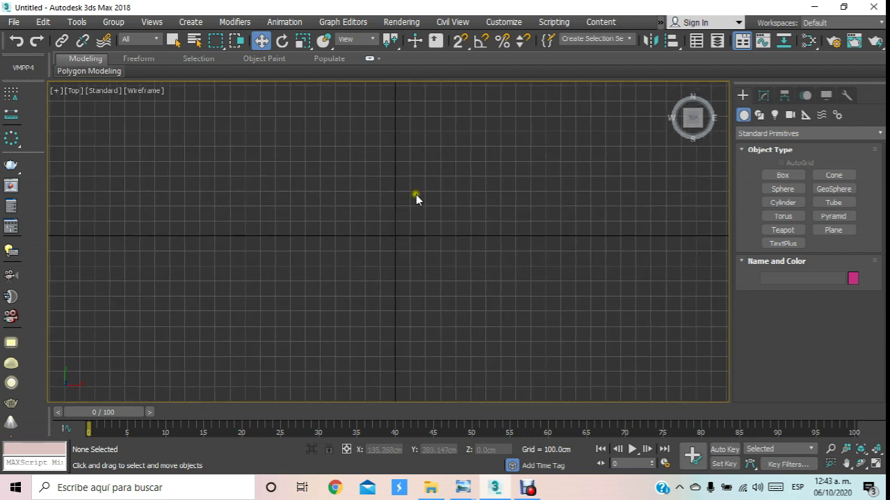
- Start a box with grid snapping on, then undo the first misdrawn box
click(792, 175)
scroll(488, 159, down, 2)
scroll(483, 142, down, 1)
scroll(480, 140, up, 1)
click(460, 40)
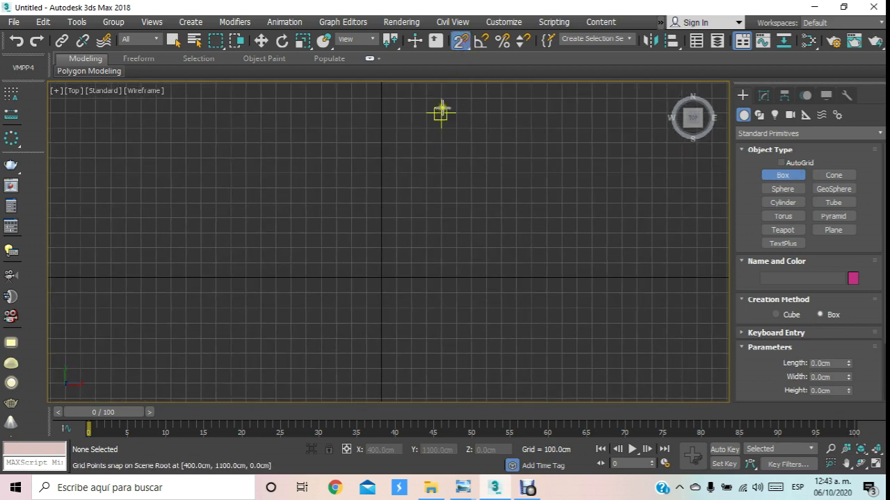
drag(381, 264, 387, 259)
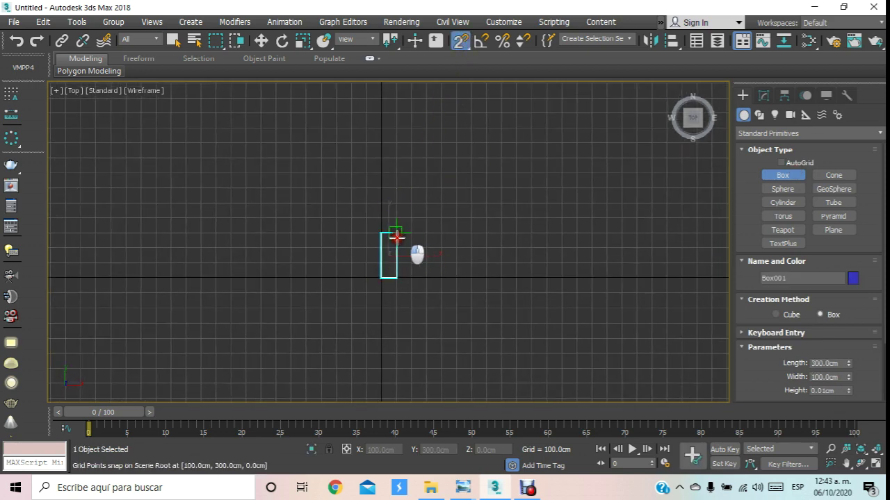
scroll(385, 265, up, 3)
scroll(380, 278, up, 2)
scroll(348, 302, up, 2)
scroll(320, 298, up, 2)
key(ctrl+z)
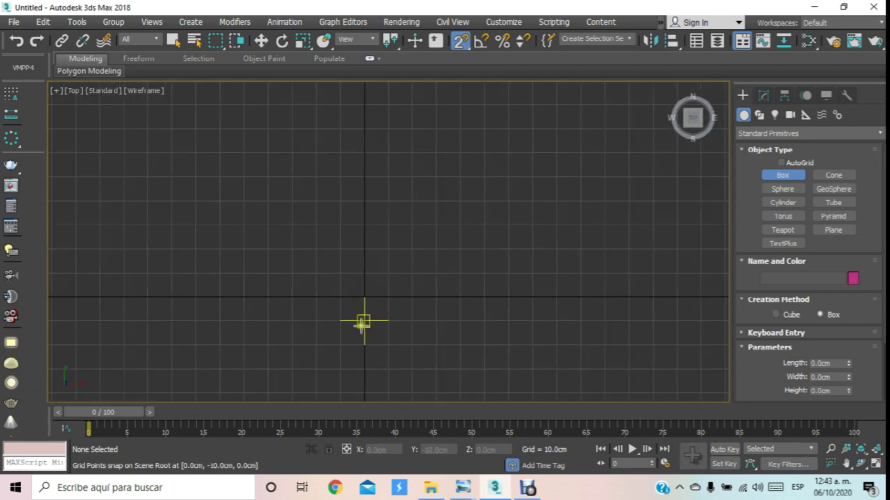
scroll(374, 302, up, 2)
- Draw a 40 by 60 cm box base on the Top grid
drag(339, 321, 387, 278)
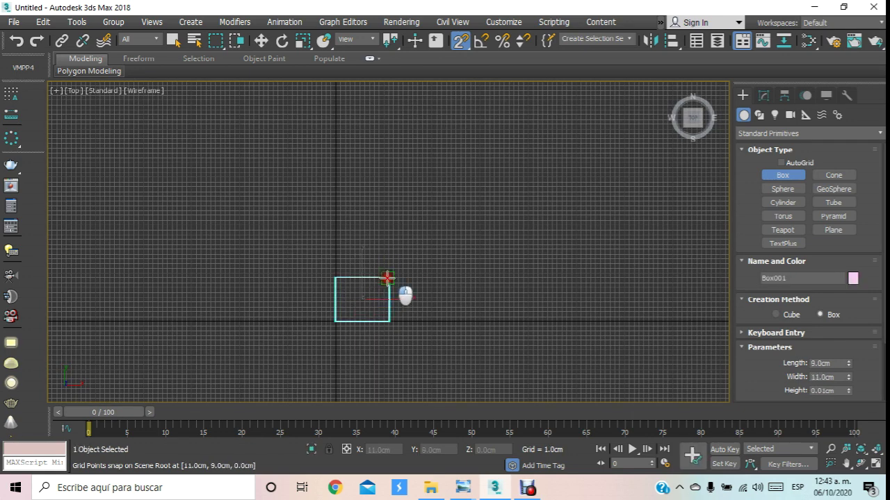
scroll(386, 275, down, 2)
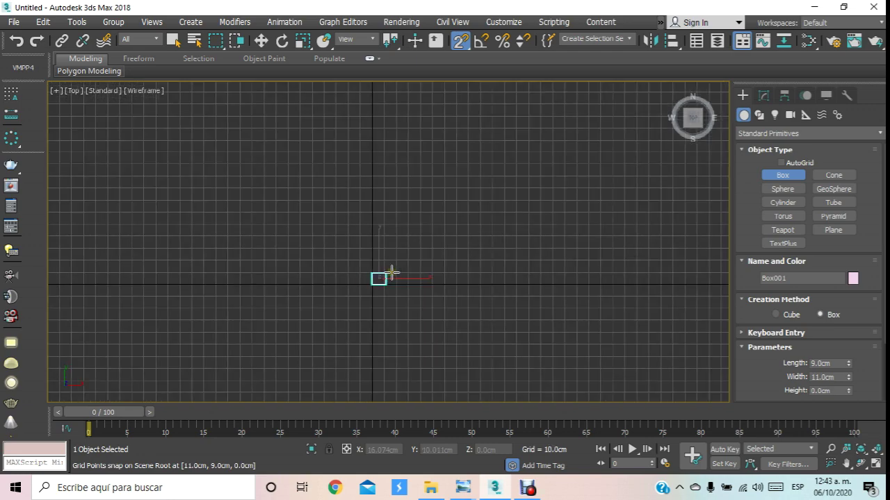
right_click(391, 271)
scroll(393, 288, up, 1)
mouse_move(370, 298)
mouse_down()
mouse_move(402, 278)
mouse_move(404, 248)
mouse_up()
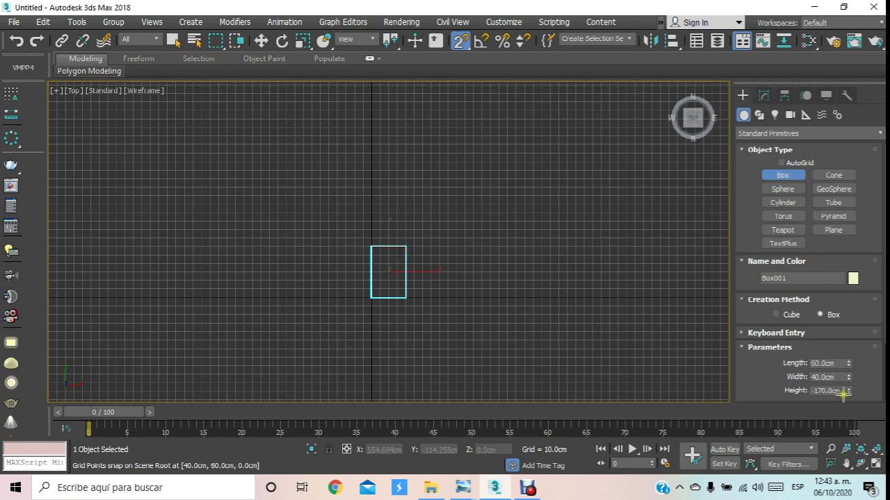
- Set the box height to 110 cm
double_click(839, 391)
text(170)
key(Return)
text(110)
key(Return)
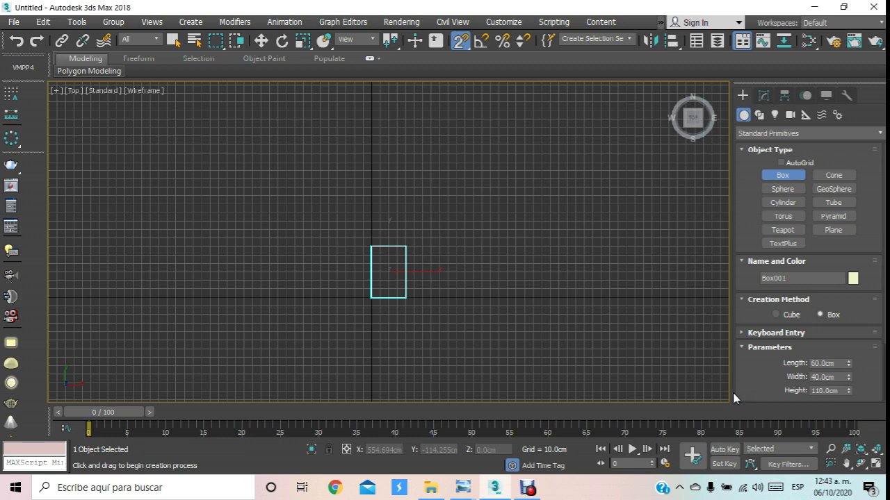
- Turn off grid snapping and orbit the Perspective view to reveal both boxes
key(p)
scroll(470, 214, up, 2)
scroll(423, 264, up, 3)
scroll(431, 208, up, 3)
click(460, 40)
middle_drag(563, 235, 513, 229)
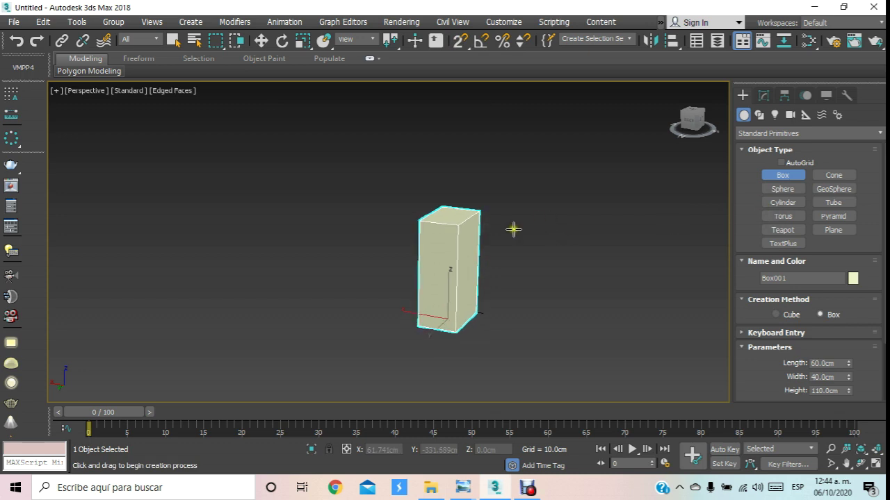
click(861, 448)
drag(363, 302, 442, 321)
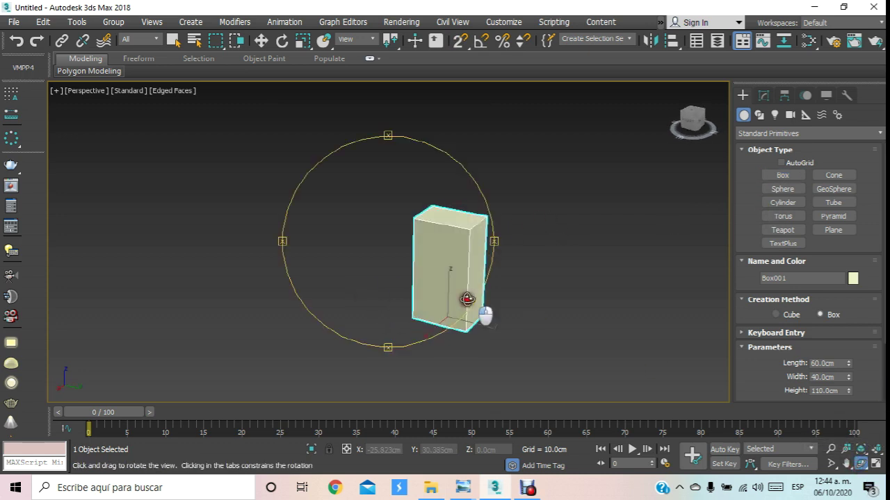
right_click(442, 321)
- Select the right-hand box and convert it to an Editable Poly
click(385, 332)
click(403, 333)
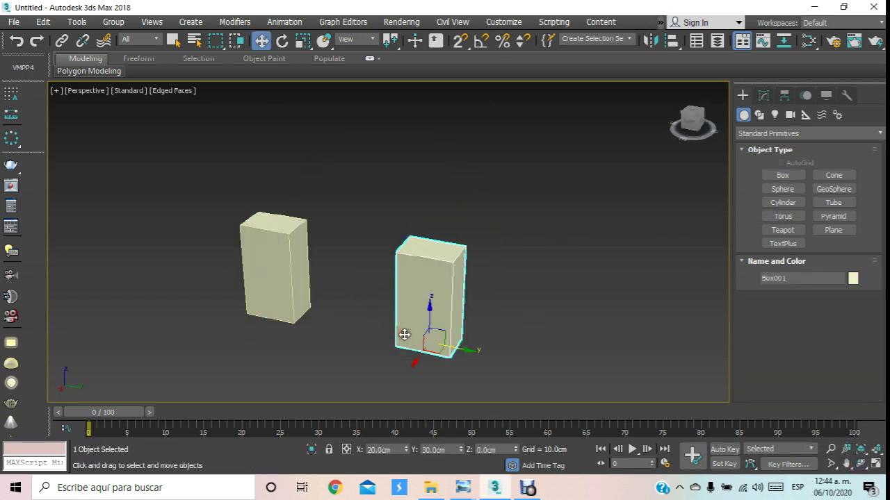
middle_drag(404, 334, 400, 334)
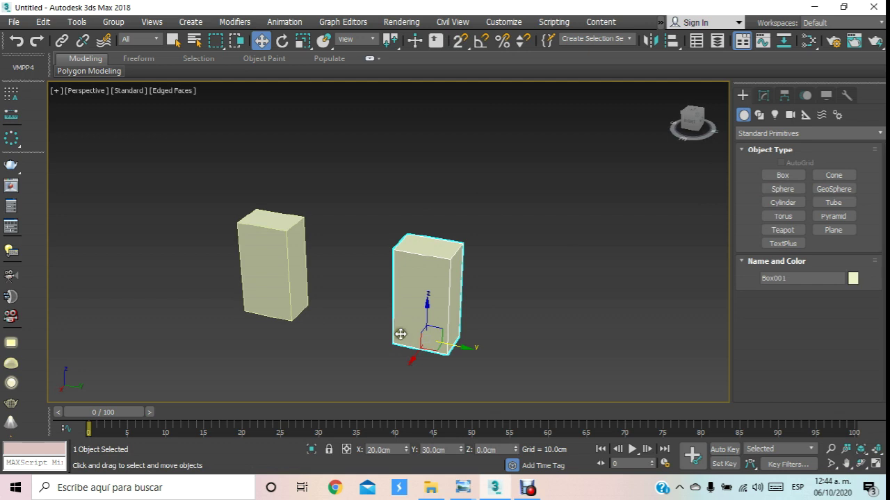
right_click(425, 303)
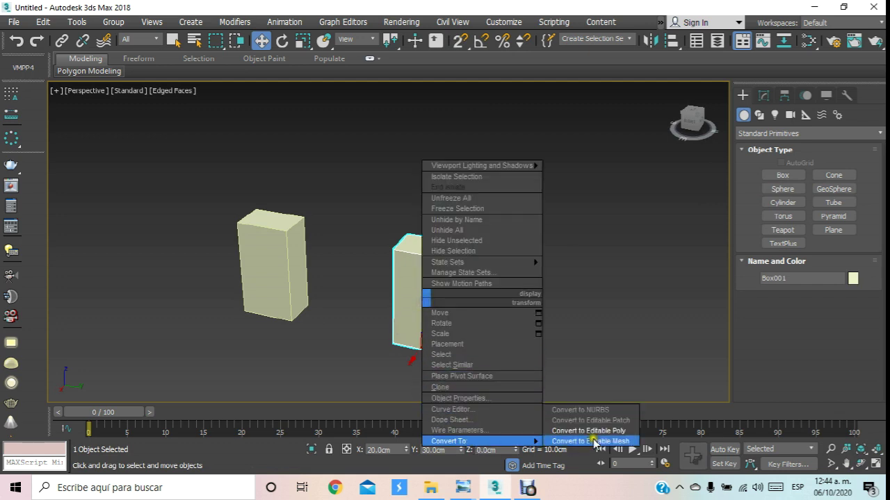
click(588, 431)
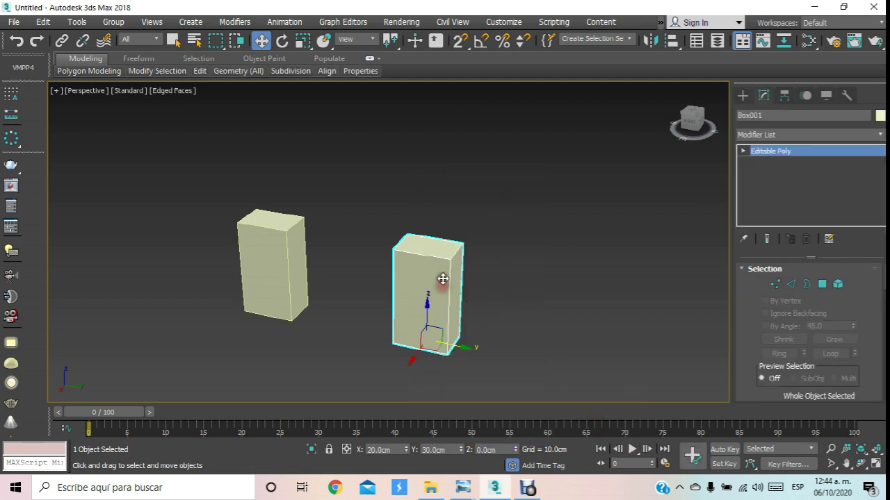
- Enter Edge sub-object mode and select two top edges of the box
scroll(443, 279, up, 2)
click(741, 151)
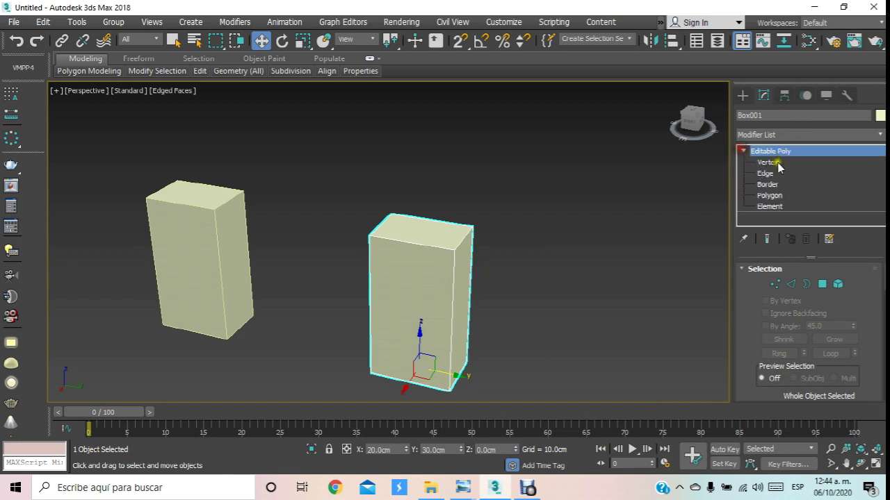
click(775, 162)
click(765, 173)
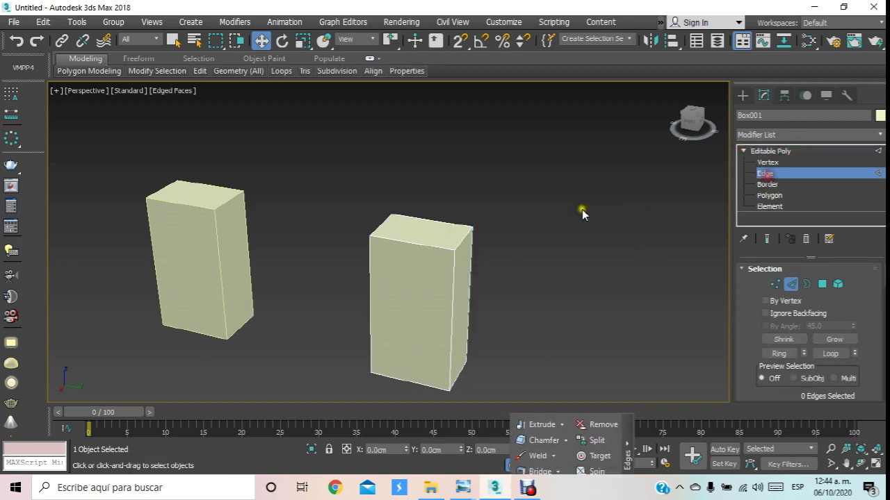
click(465, 242)
ctrl+click(416, 245)
key(t)
scroll(397, 274, up, 3)
scroll(404, 264, up, 3)
middle_drag(404, 264, 396, 252)
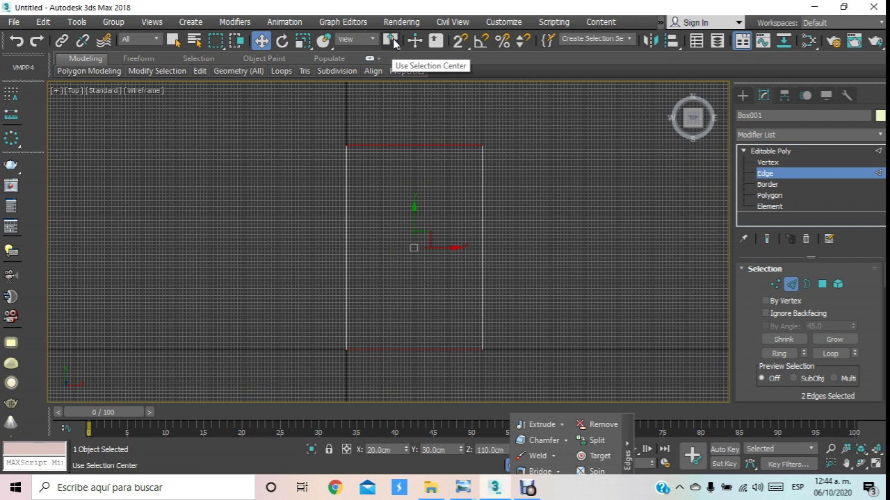
drag(394, 43, 411, 104)
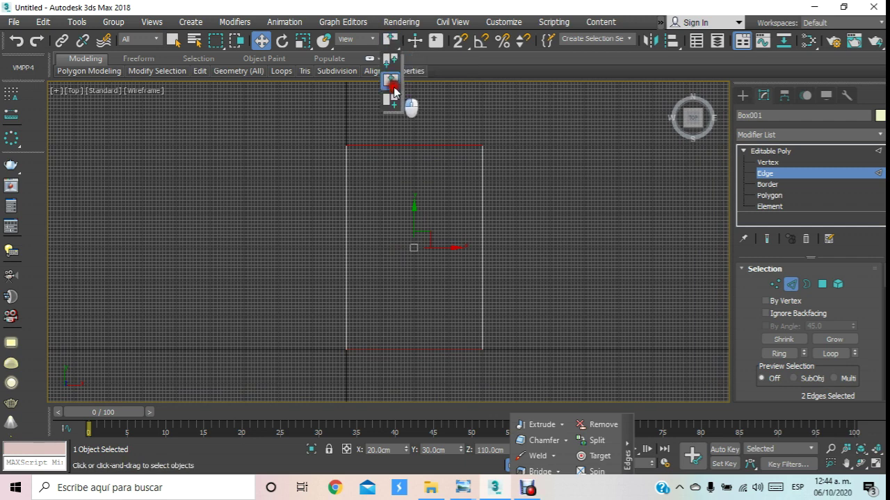
- Scale the top edges inward along Y so the pillar narrows at its top
click(299, 42)
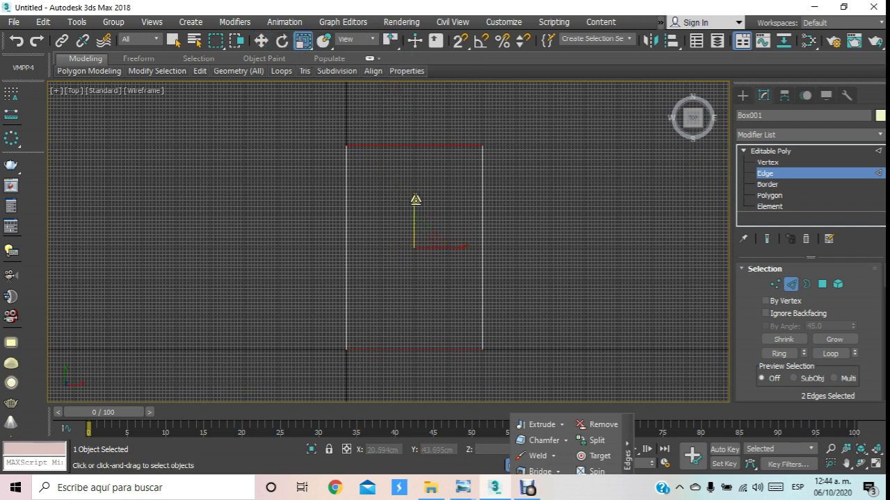
click(414, 202)
click(416, 205)
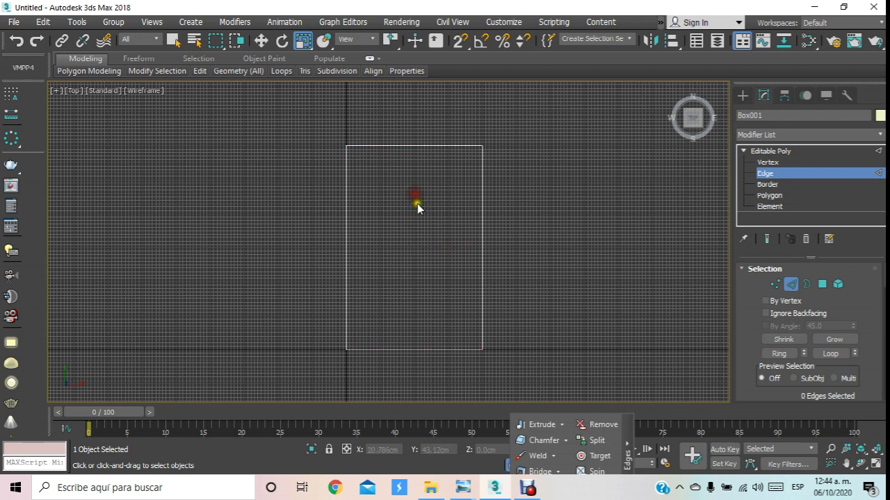
click(411, 147)
ctrl+click(403, 347)
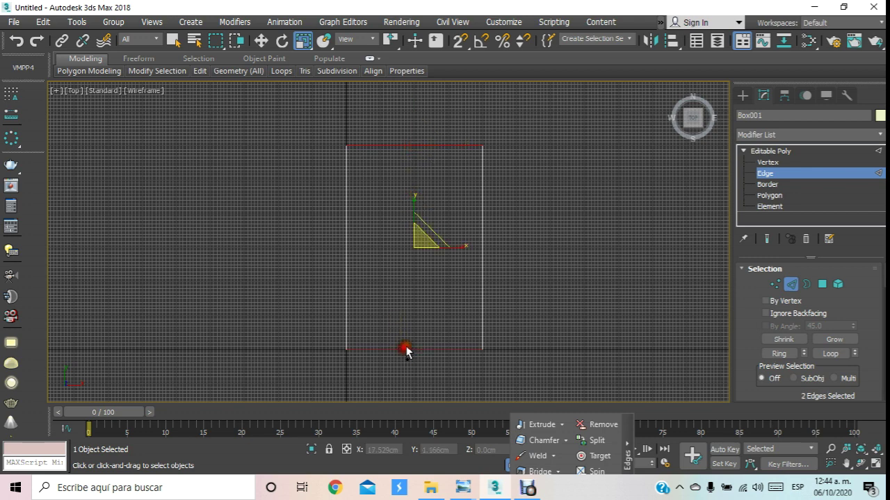
mouse_move(415, 202)
mouse_down()
mouse_move(432, 241)
mouse_move(421, 278)
mouse_up()
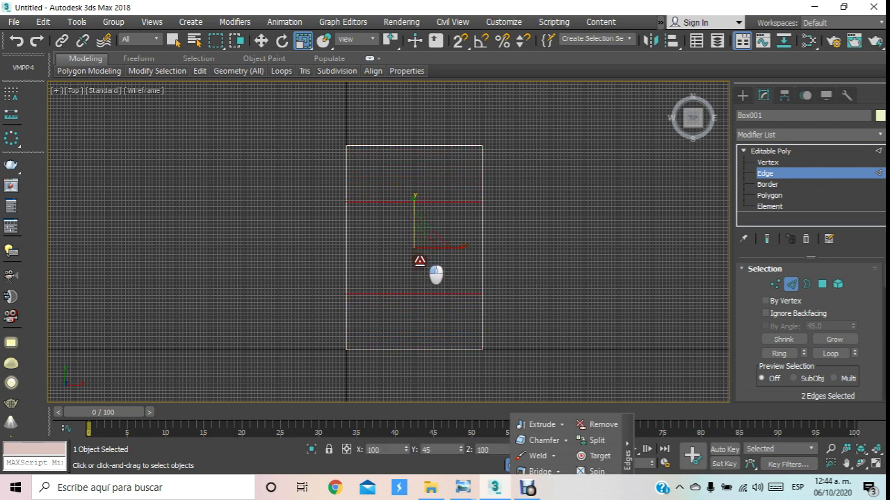
drag(421, 279, 428, 248)
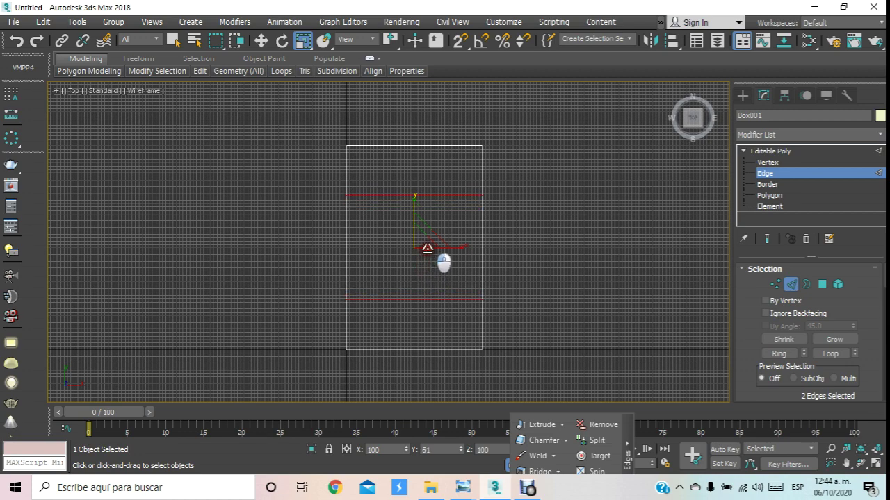
- Orbit the Perspective view to inspect the tapered pillar
key(p)
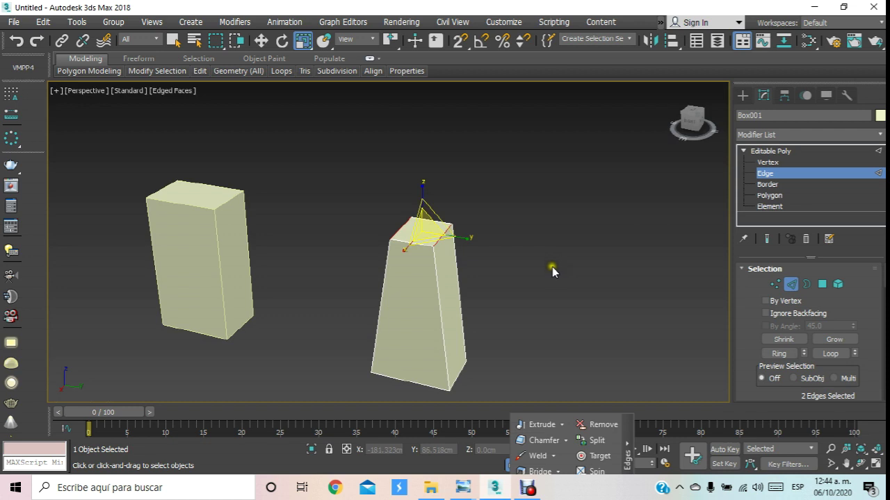
middle_drag(551, 266, 540, 201)
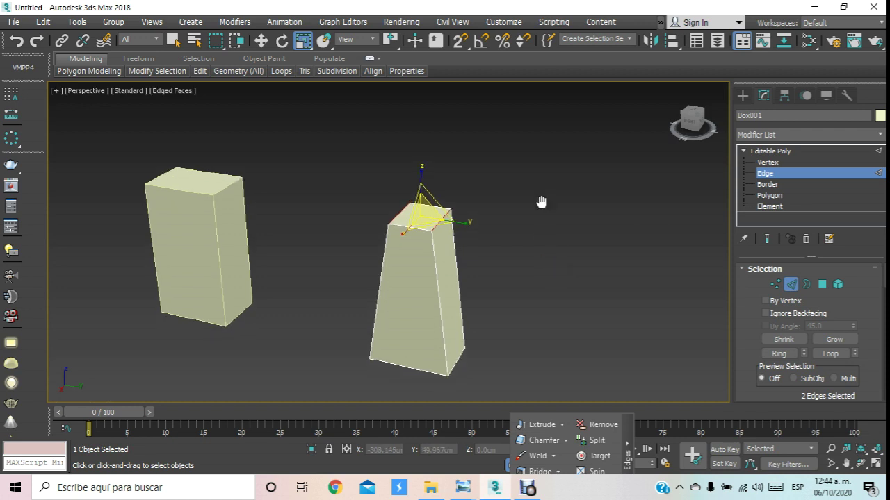
click(859, 464)
mouse_move(486, 274)
mouse_down()
mouse_move(419, 285)
mouse_move(181, 263)
mouse_move(369, 294)
mouse_move(441, 268)
mouse_move(453, 169)
mouse_move(417, 222)
mouse_move(421, 193)
mouse_move(410, 213)
mouse_move(385, 202)
mouse_move(406, 225)
mouse_move(386, 207)
mouse_up()
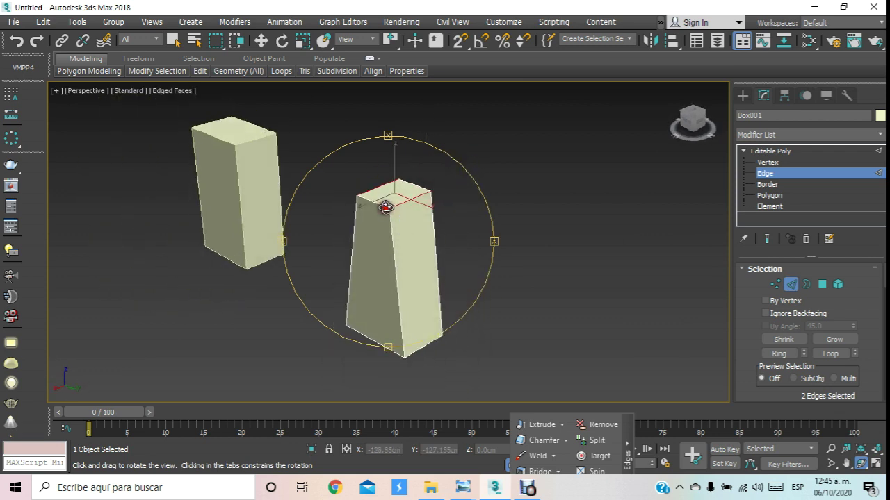
- Exit sub-object mode, reselect the tapered pillar and move it left in Top view
click(767, 174)
key(r)
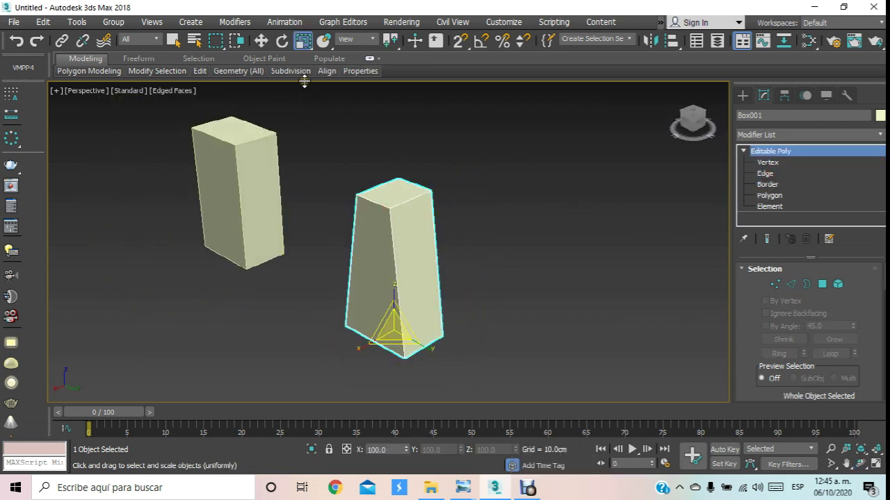
click(261, 41)
click(431, 186)
click(412, 227)
key(t)
scroll(417, 232, down, 3)
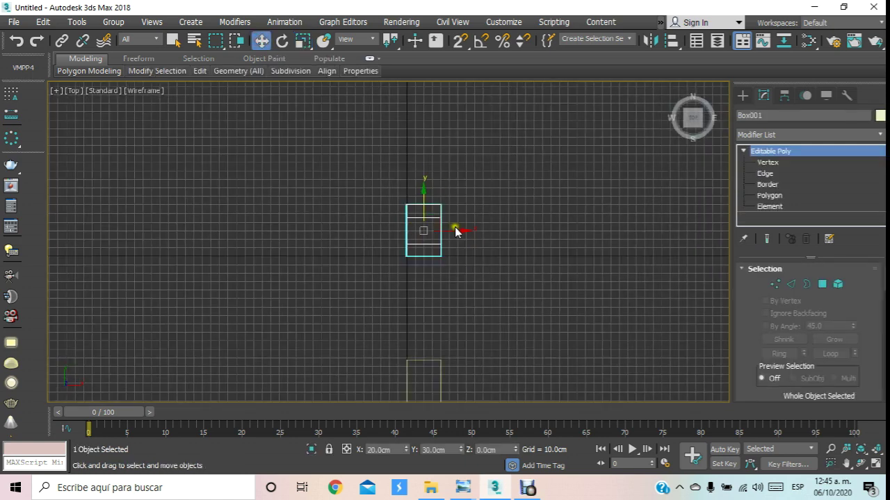
drag(428, 234, 394, 237)
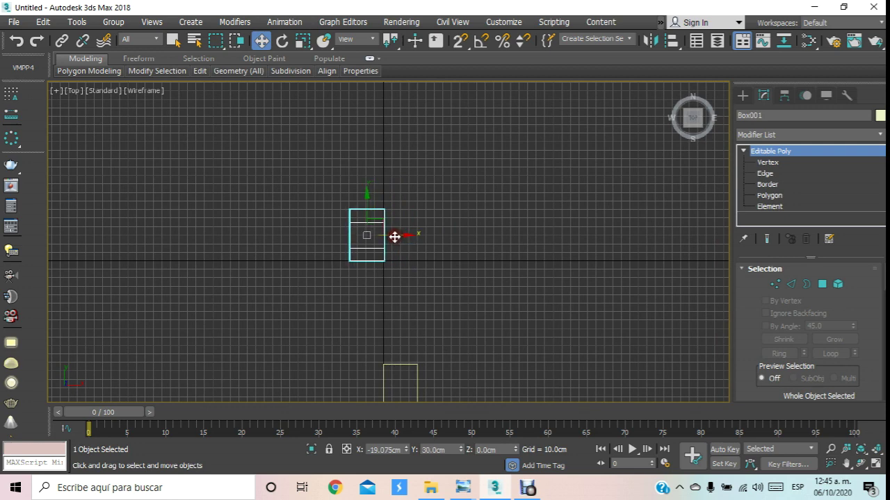
- Shift-drag a copy of the pillar to the right, then delete the misplaced copy
middle_drag(394, 237, 241, 278)
shift+drag(241, 278, 575, 274)
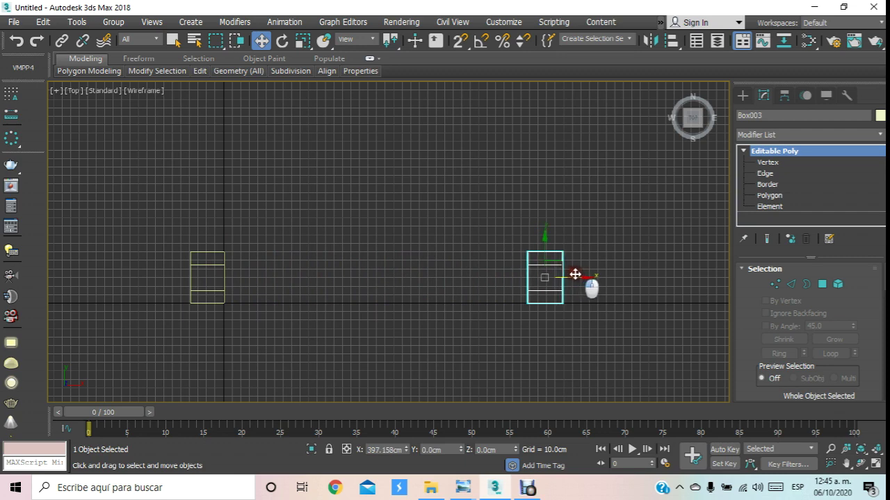
click(448, 299)
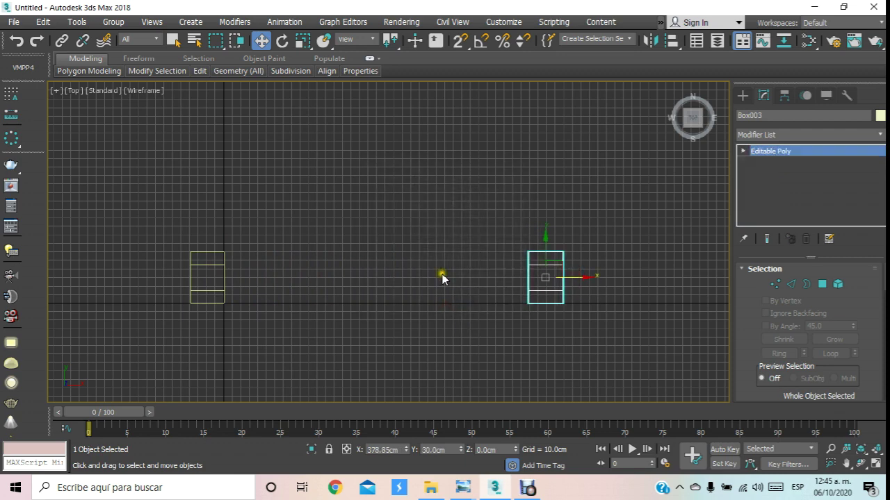
key(Delete)
- Shift-drag another copy of the original pillar to the right
click(222, 279)
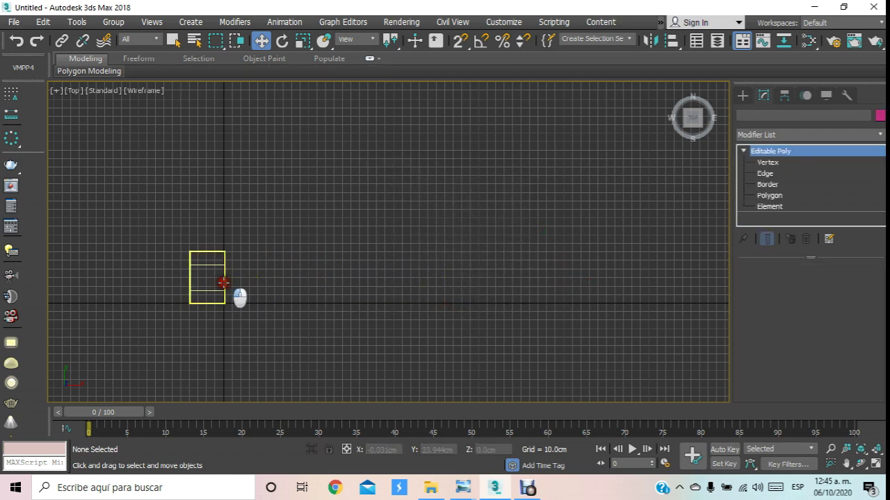
drag(232, 276, 268, 277)
middle_drag(267, 277, 237, 288)
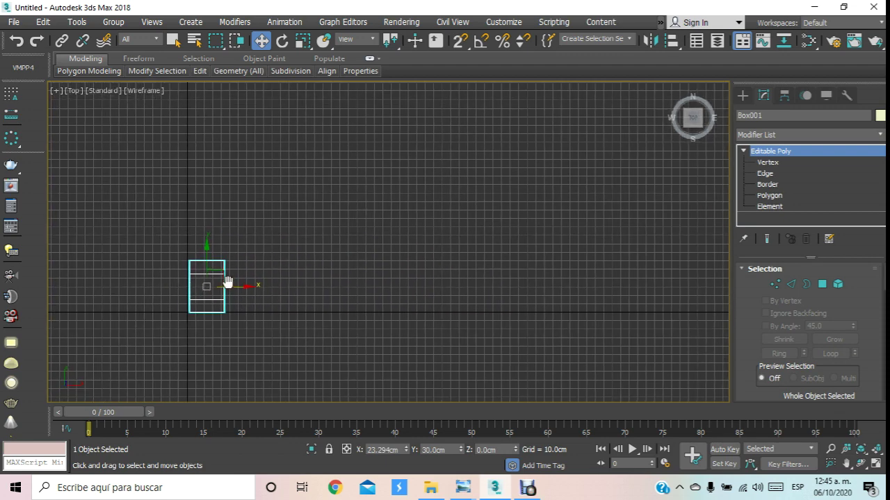
shift+drag(236, 286, 536, 285)
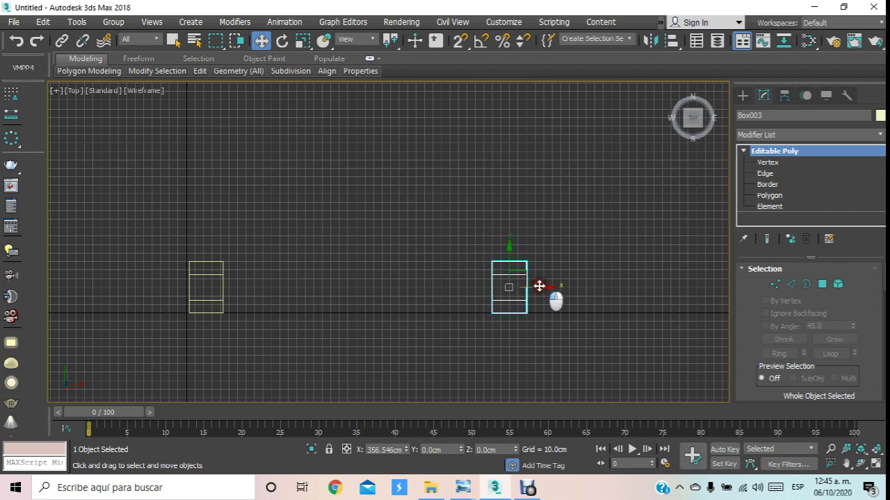
shift+drag(535, 285, 539, 287)
click(448, 299)
- Select and delete the unwanted right-hand copy
mouse_move(415, 284)
middle_down()
mouse_move(403, 280)
mouse_move(399, 264)
middle_up()
scroll(400, 261, down, 3)
scroll(400, 261, up, 2)
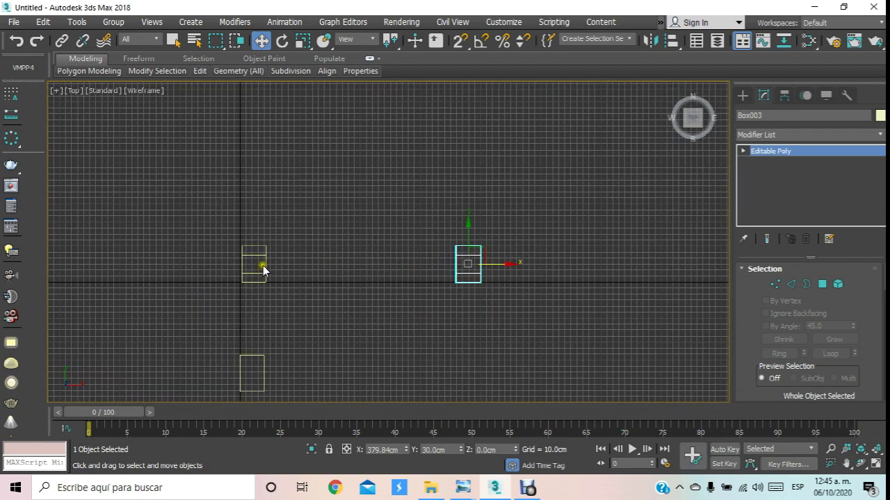
click(262, 266)
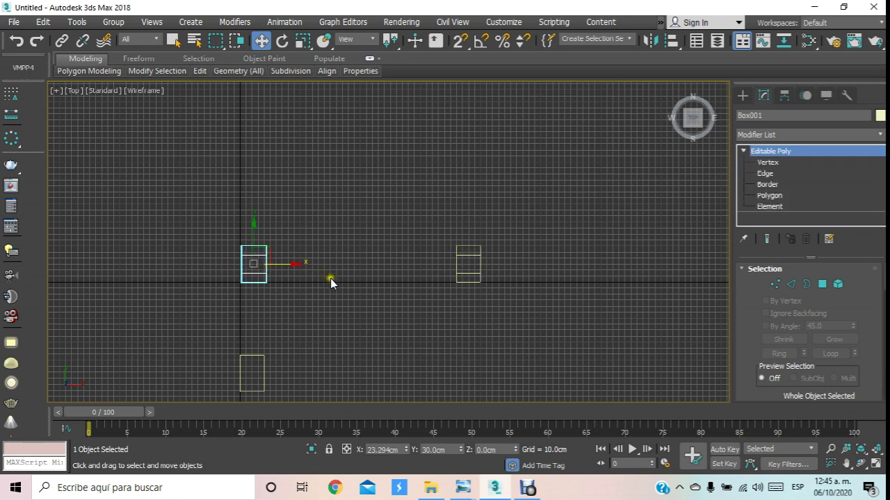
click(460, 275)
click(469, 278)
key(Delete)
- Shift-drag a new Copy clone of the pillar to its right
click(266, 271)
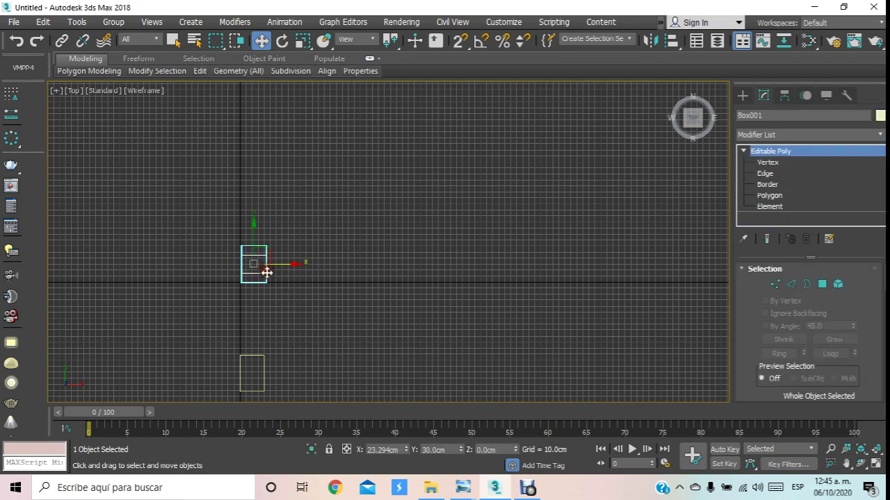
scroll(266, 271, up, 2)
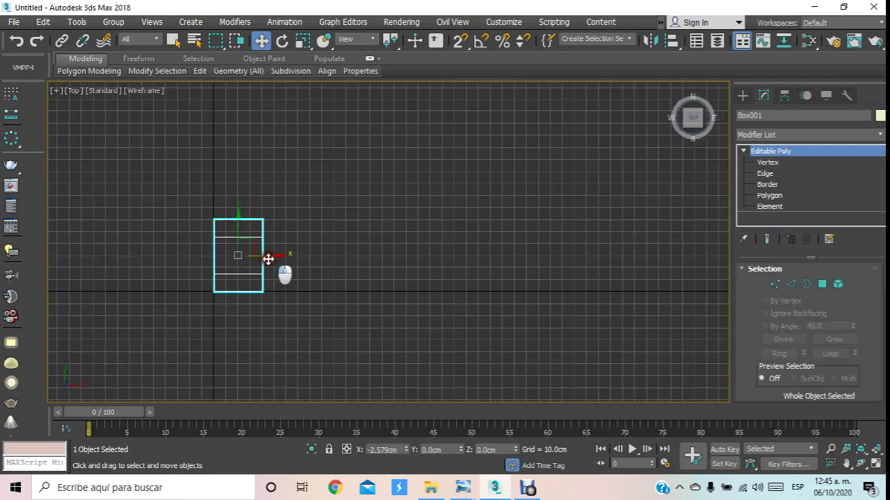
scroll(271, 257, down, 3)
scroll(264, 259, down, 1)
mouse_move(248, 271)
shift+mouse_down()
mouse_move(399, 282)
mouse_move(394, 278)
shift+mouse_up()
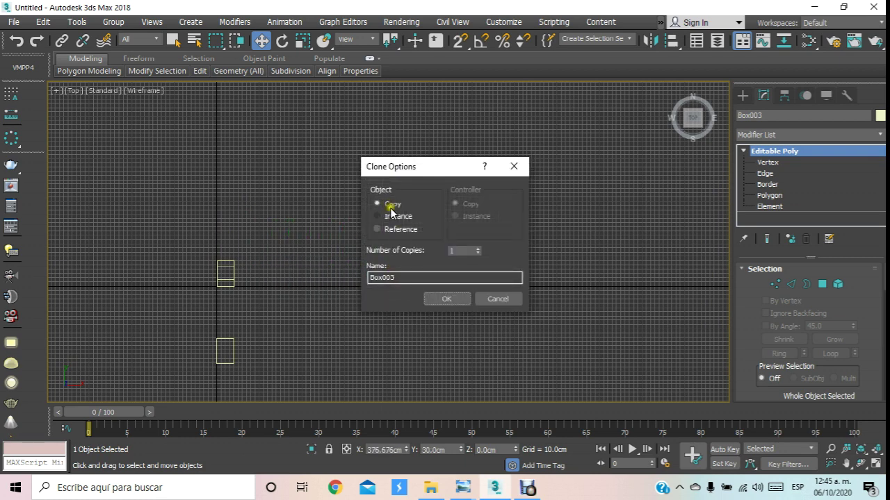
click(447, 299)
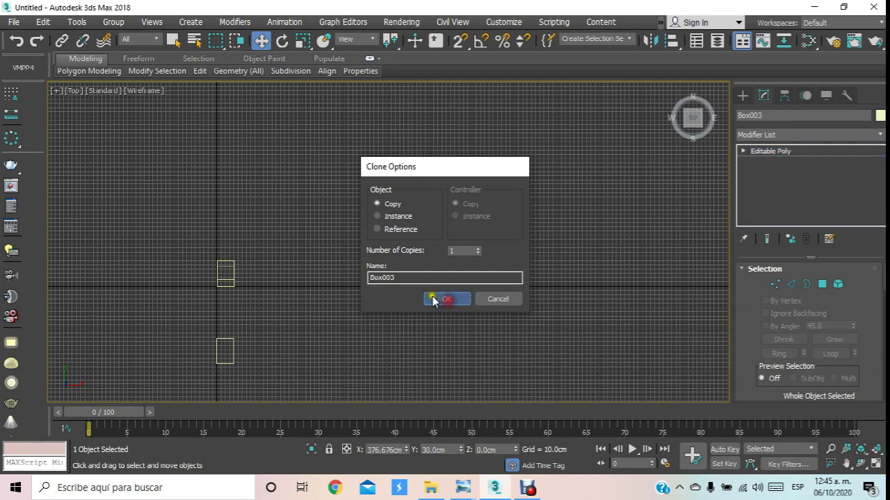
- Drag Box002 up and right to sit behind the pillars at X 199.112, Y 367.349 cm
click(229, 339)
drag(227, 329, 249, 165)
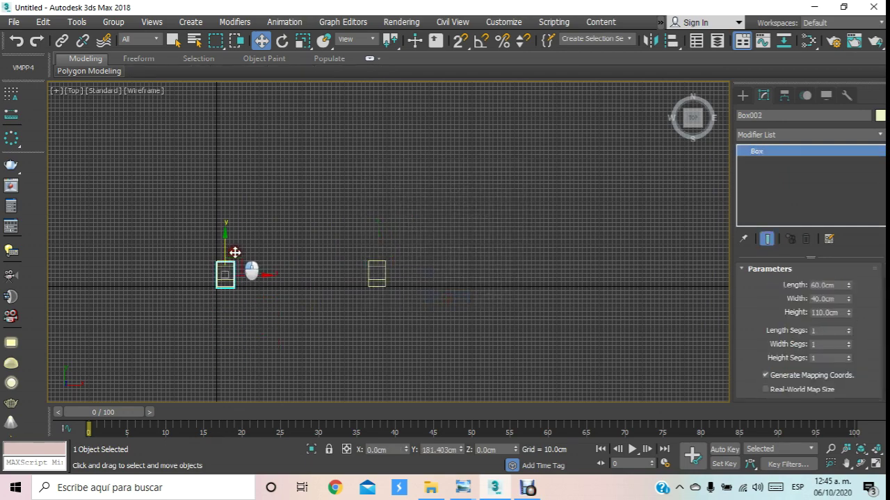
scroll(250, 167, up, 2)
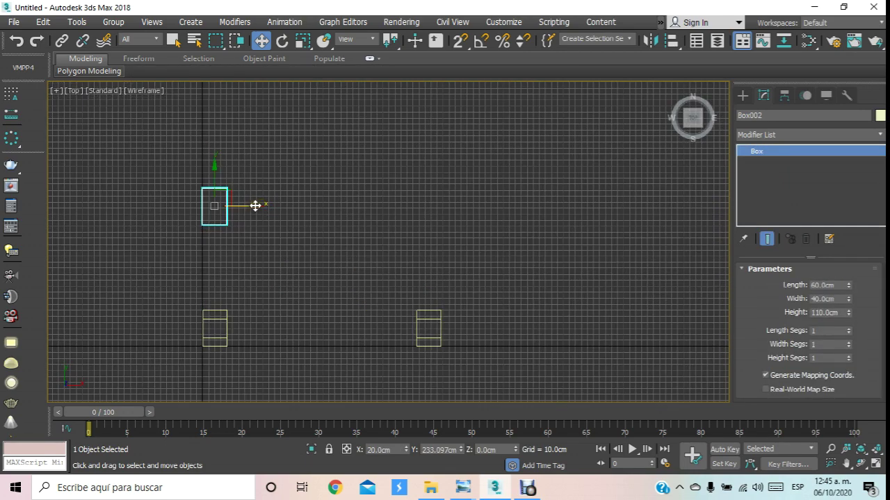
drag(254, 206, 346, 209)
drag(360, 215, 362, 220)
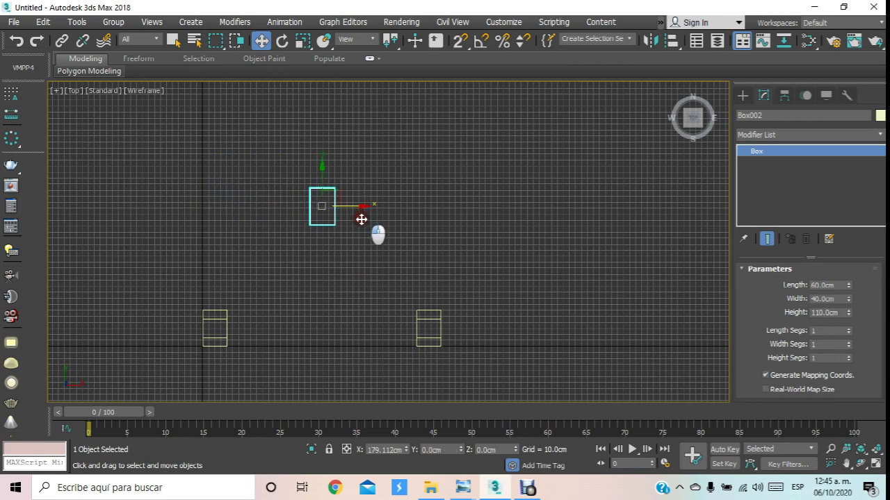
scroll(355, 218, down, 3)
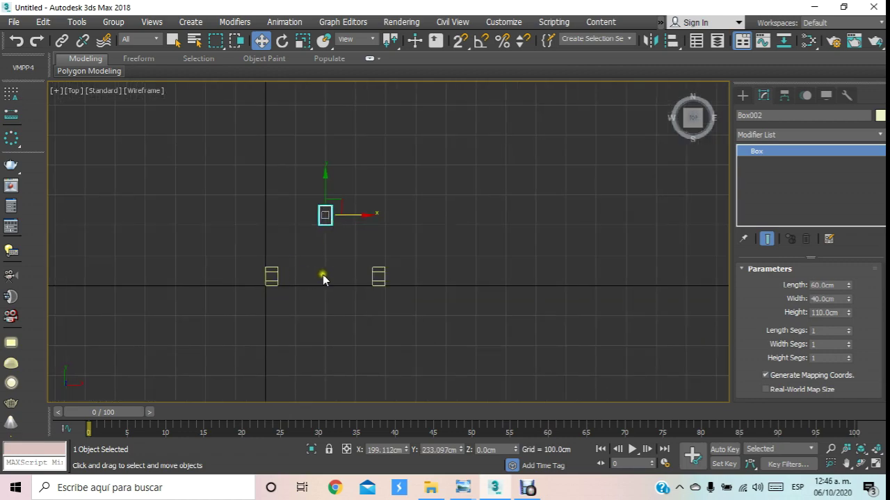
drag(330, 195, 330, 147)
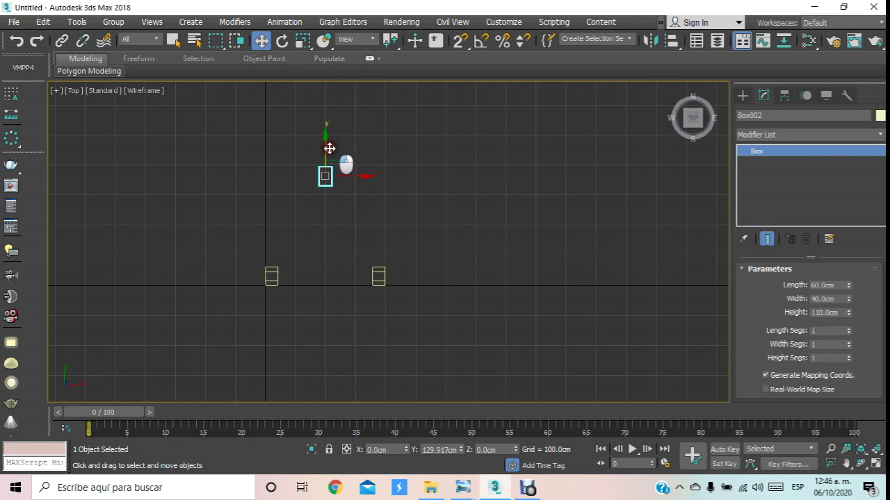
middle_drag(333, 212, 337, 227)
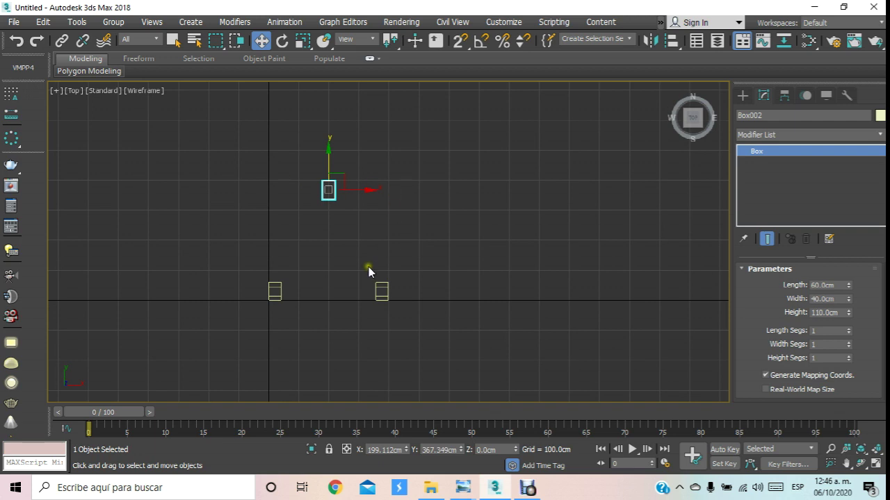
middle_drag(368, 267, 373, 319)
- Set Box002's Length to 80 cm and Height to 200 cm in Box Parameters
key(p)
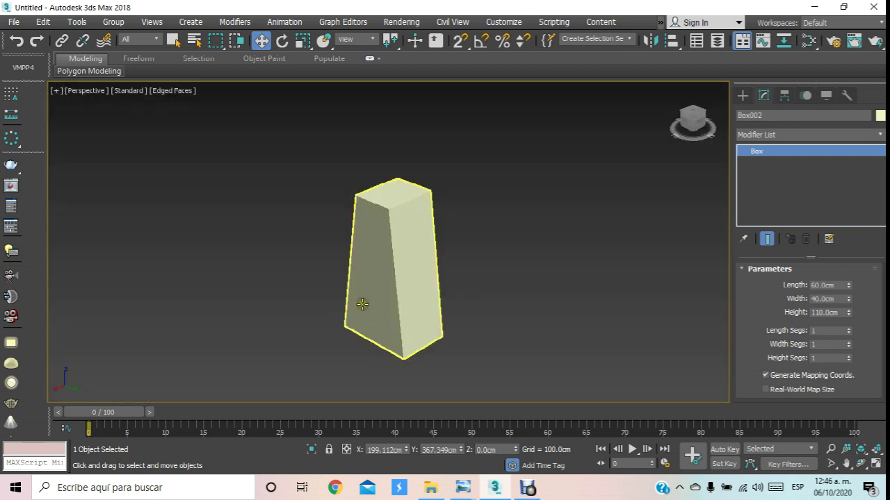
scroll(373, 299, down, 5)
middle_drag(375, 289, 374, 259)
click(860, 463)
mouse_move(456, 309)
mouse_down()
mouse_move(184, 294)
mouse_move(421, 294)
mouse_move(449, 306)
mouse_move(455, 281)
mouse_up()
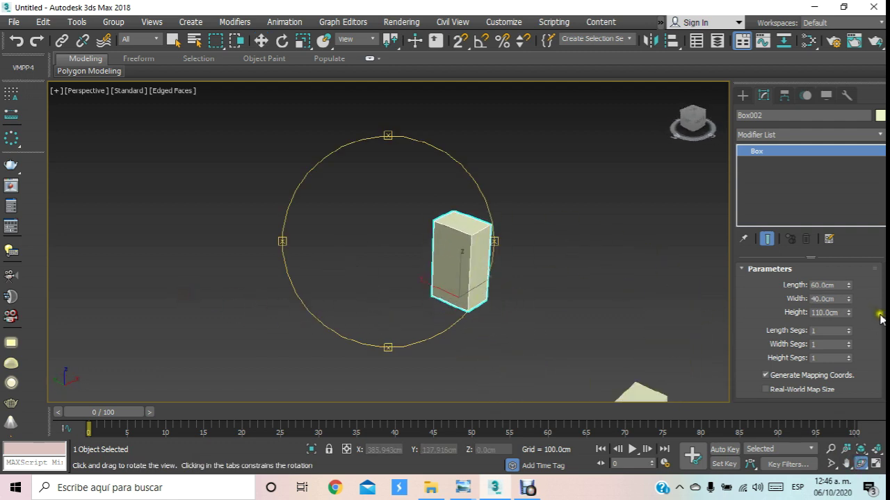
click(839, 301)
click(832, 285)
text(0)
key(Return)
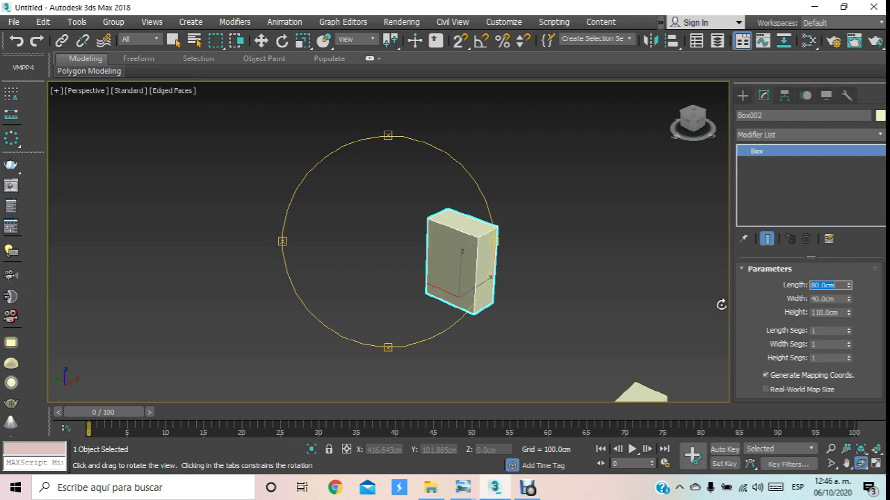
key(Tab)
key(Tab)
text(200)
key(Return)
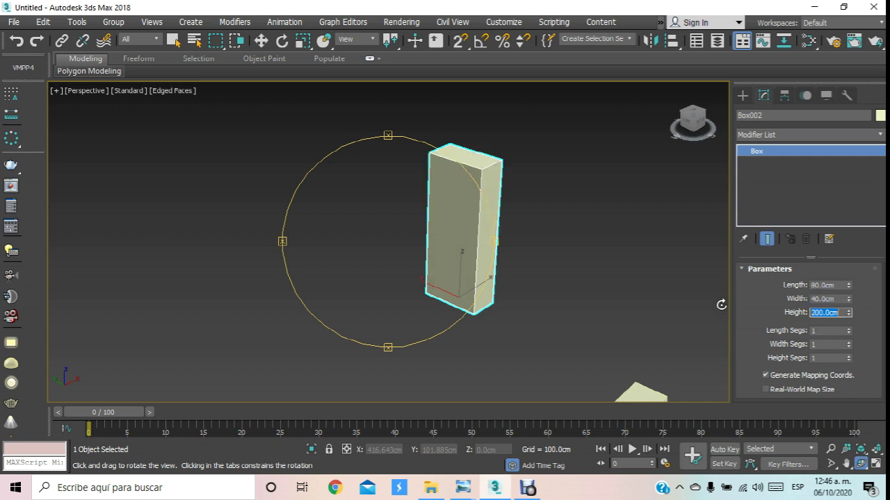
mouse_move(494, 246)
mouse_down()
mouse_move(390, 227)
mouse_move(413, 250)
mouse_move(381, 220)
mouse_up()
scroll(381, 220, up, 5)
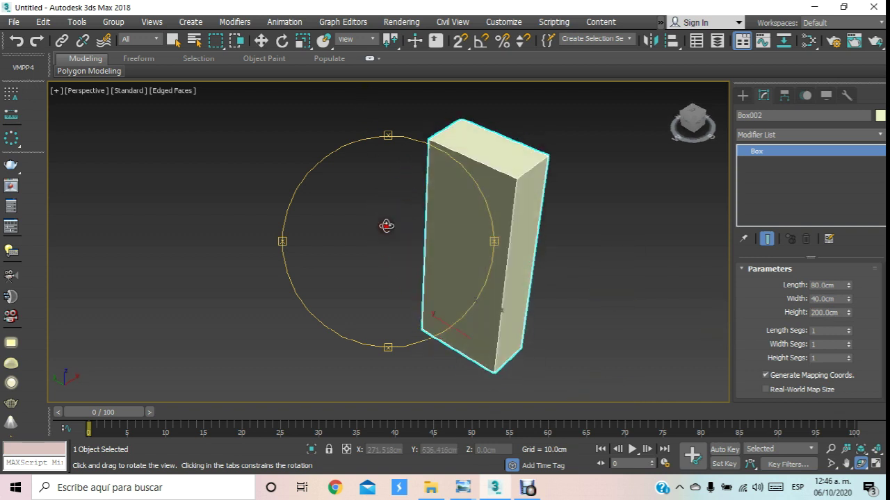
click(260, 41)
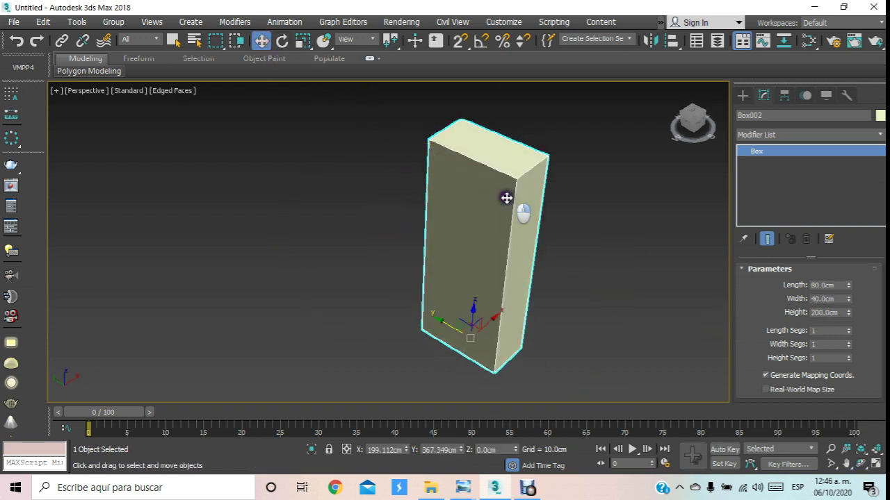
- Convert Box002 to an Editable Poly and select two of its top edges
right_click(506, 199)
click(635, 349)
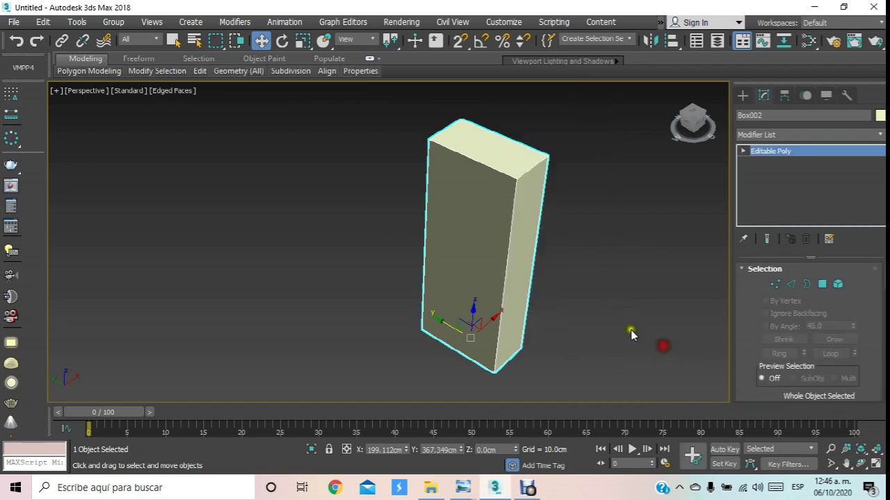
middle_drag(567, 277, 539, 330)
click(743, 151)
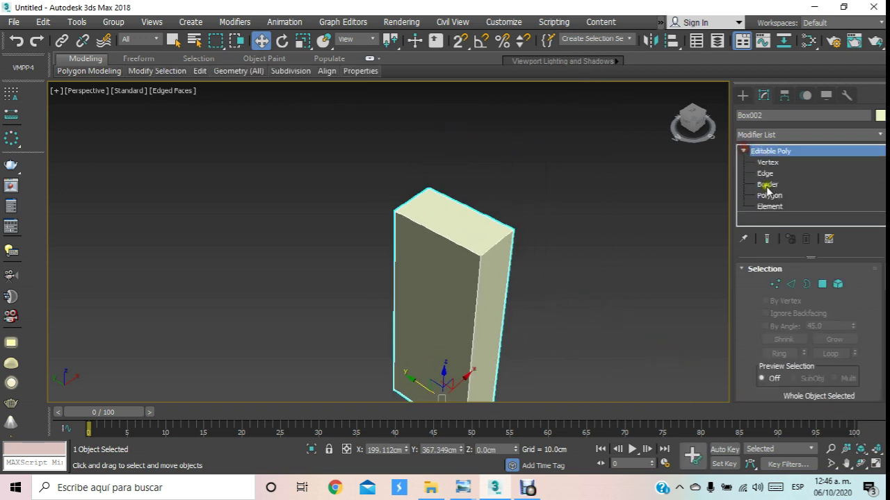
click(765, 173)
click(491, 244)
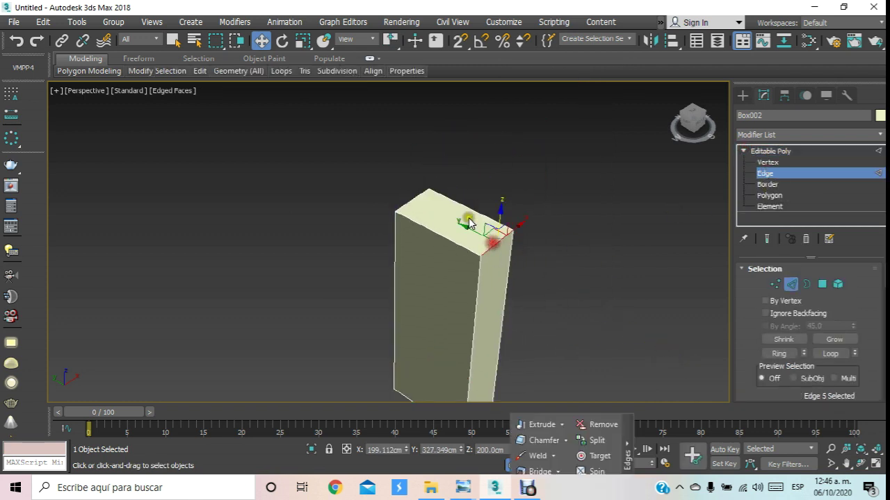
ctrl+click(414, 200)
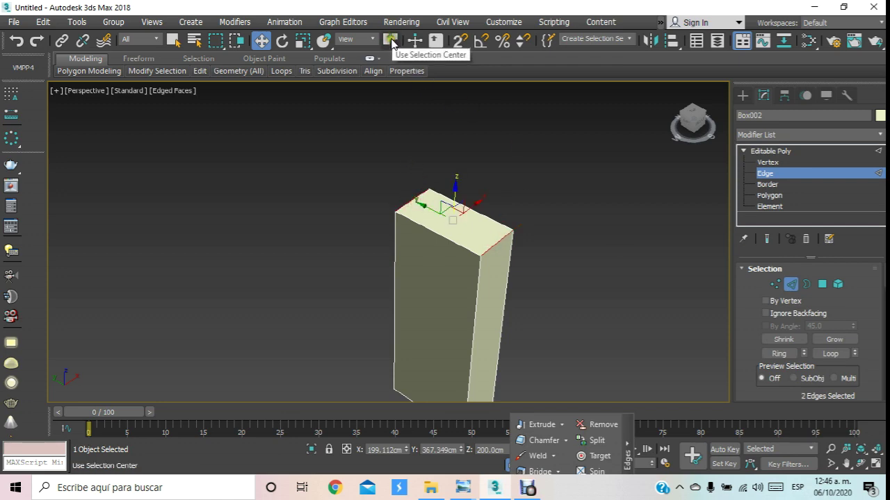
key(t)
scroll(329, 201, up, 3)
middle_drag(329, 284, 333, 226)
- Scale the two edges inward along Y toward the box's middle
click(302, 41)
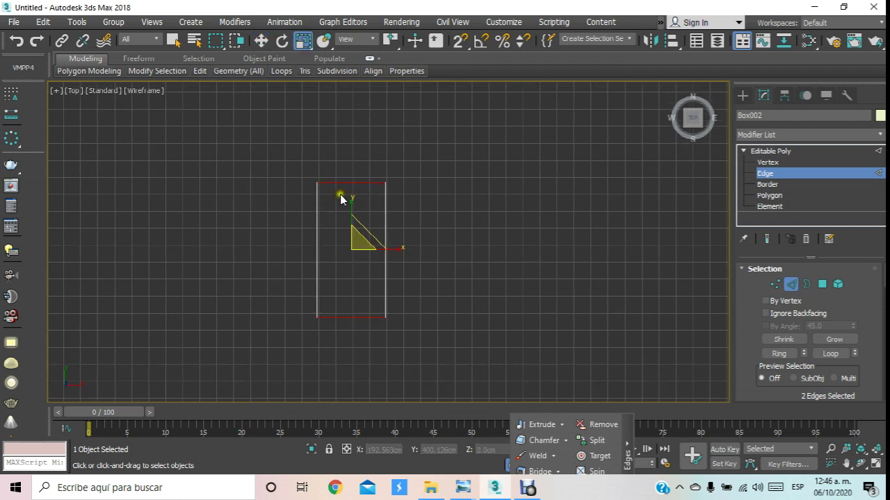
drag(350, 199, 358, 253)
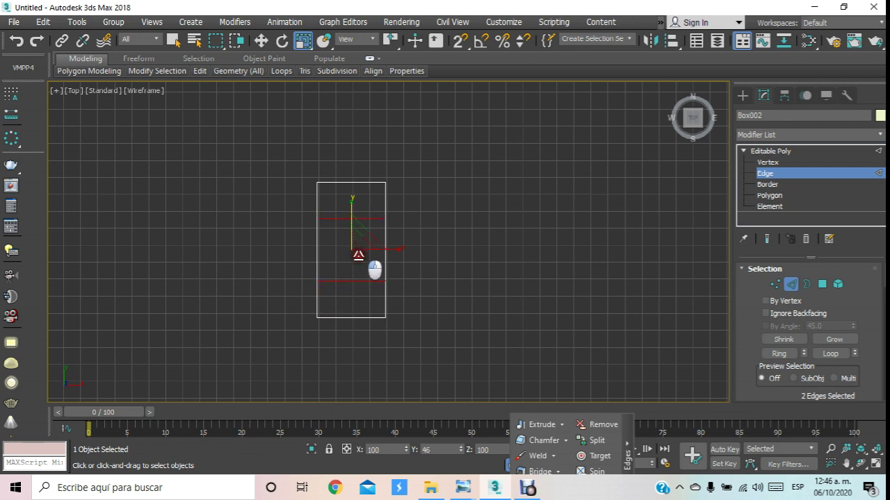
drag(358, 255, 359, 239)
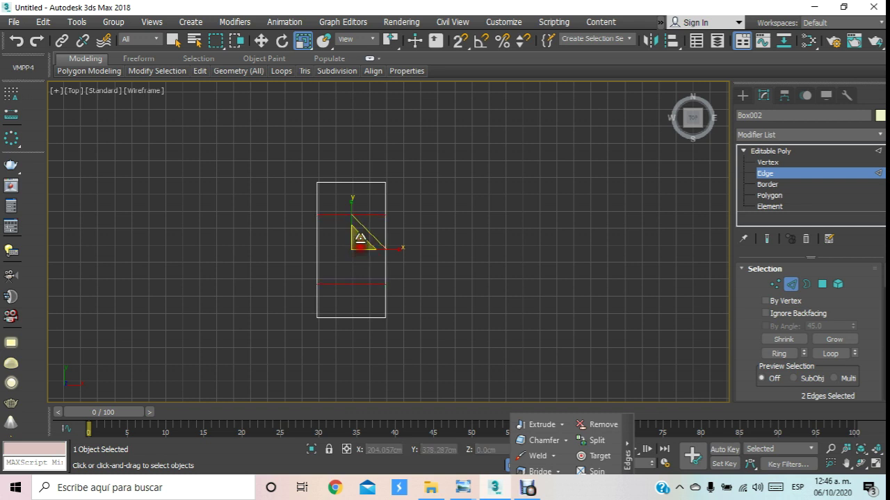
click(261, 41)
- Exit edge editing, nudge the box up, zoom out and switch to a Perspective view
click(783, 172)
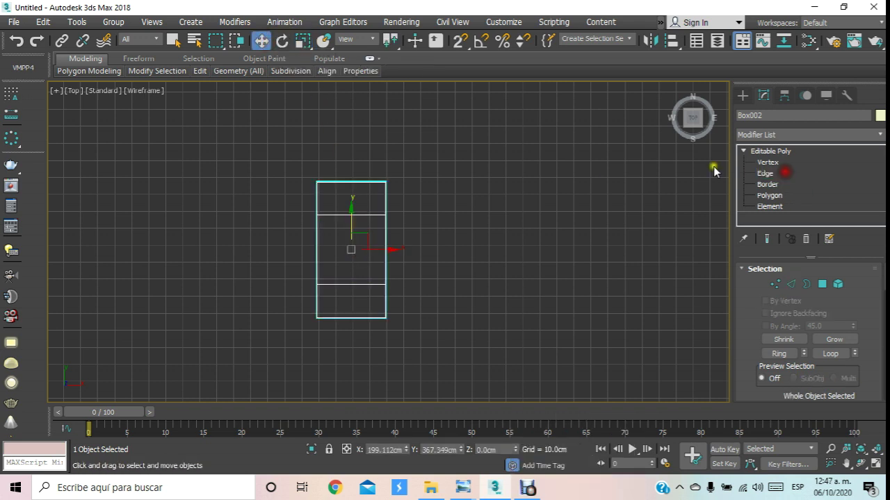
drag(350, 218, 355, 215)
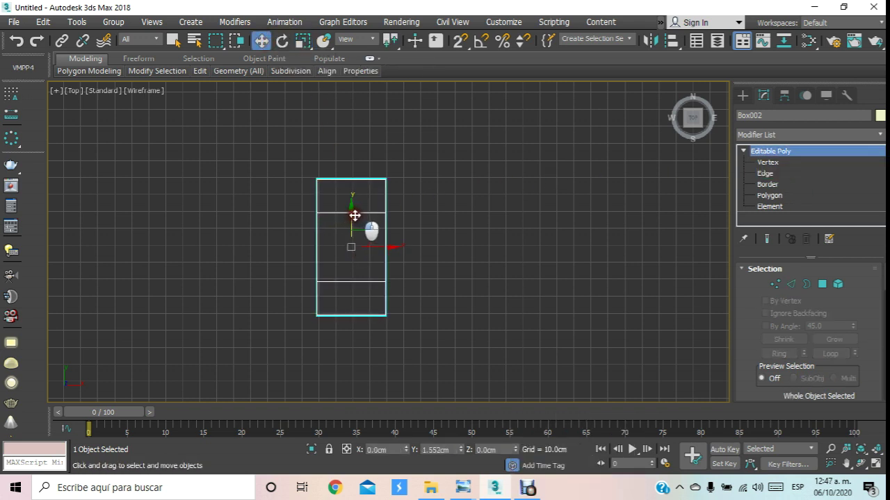
scroll(516, 205, down, 4)
middle_drag(505, 201, 442, 146)
scroll(442, 145, down, 2)
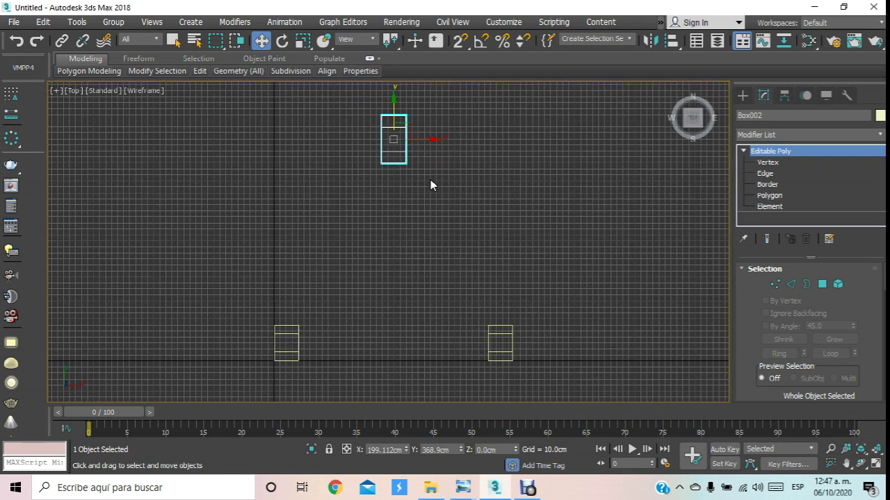
key(p)
- Frame all three tapered boxes in Perspective and reselect the left box
scroll(417, 194, down, 4)
middle_drag(419, 203, 381, 209)
scroll(455, 225, up, 3)
scroll(454, 224, up, 1)
click(765, 173)
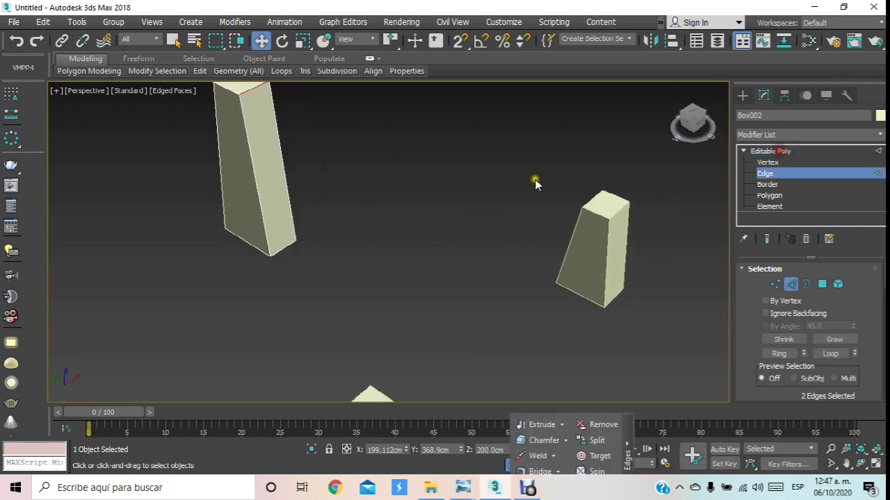
scroll(493, 229, down, 4)
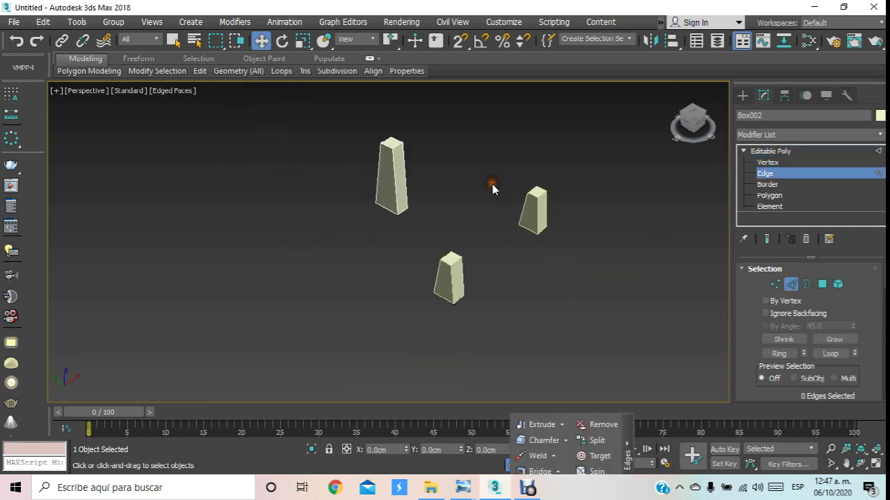
click(763, 175)
click(517, 242)
click(420, 206)
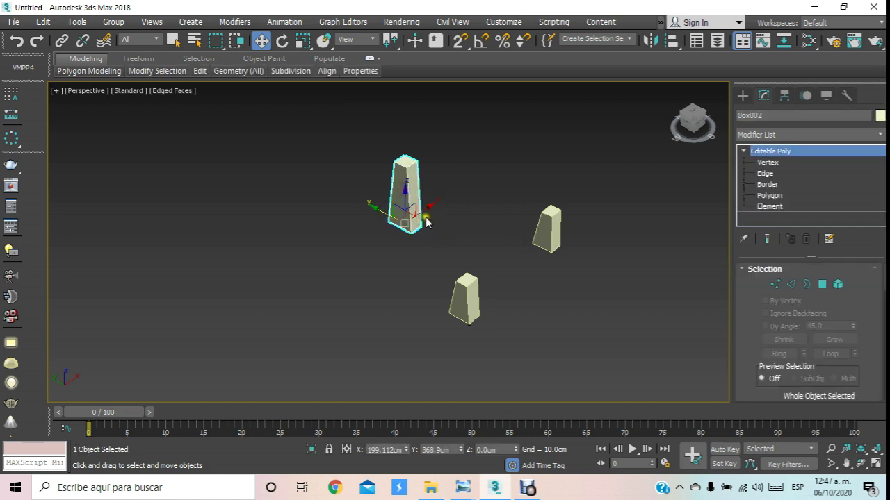
- Shift-drag a Copy clone of the tapered box to the left as Box004 and frame it
shift+drag(423, 210, 317, 279)
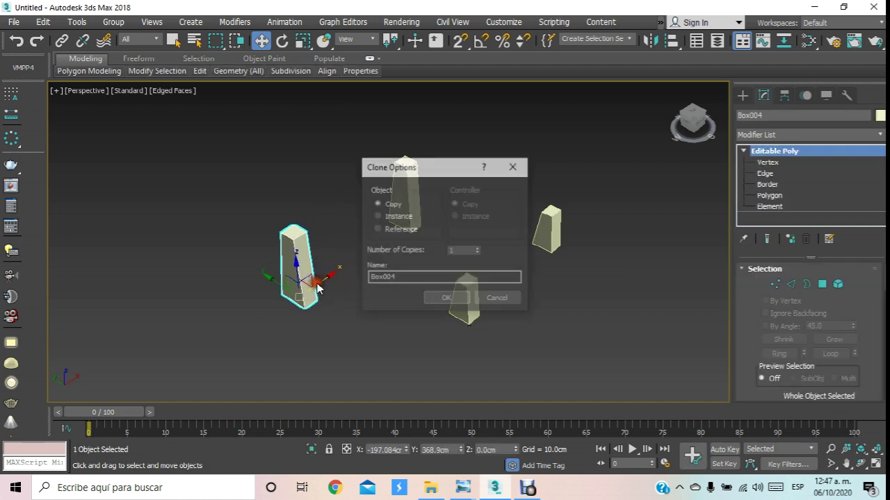
click(442, 300)
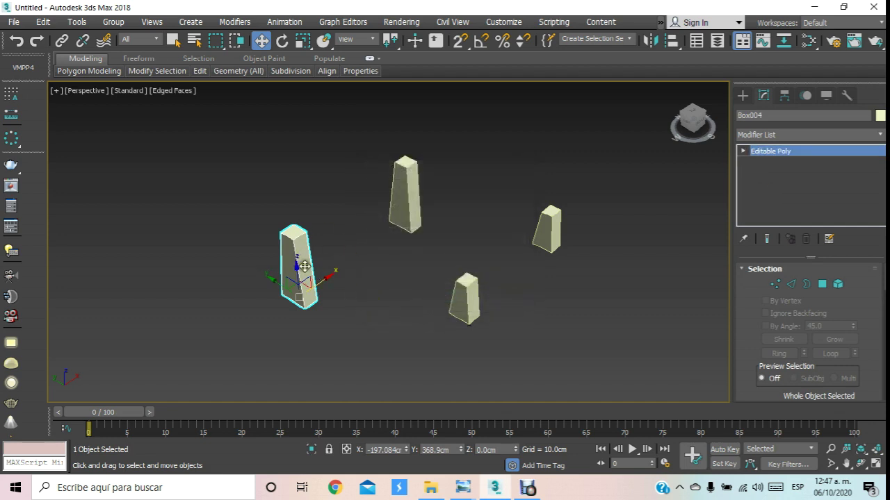
key(z)
scroll(506, 178, up, 3)
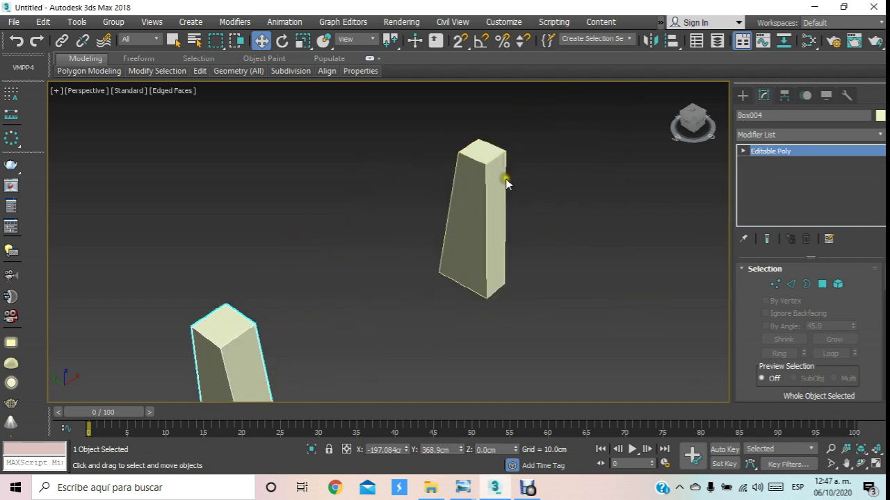
key(z)
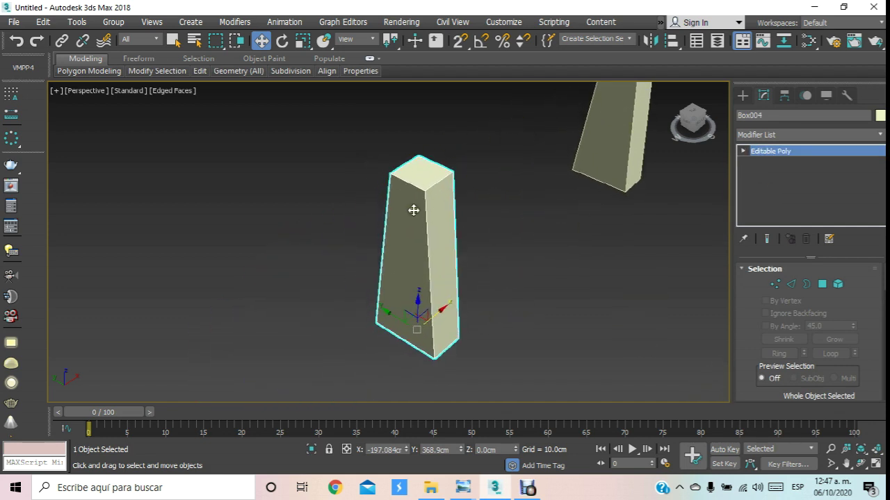
scroll(414, 207, up, 2)
middle_drag(414, 206, 415, 179)
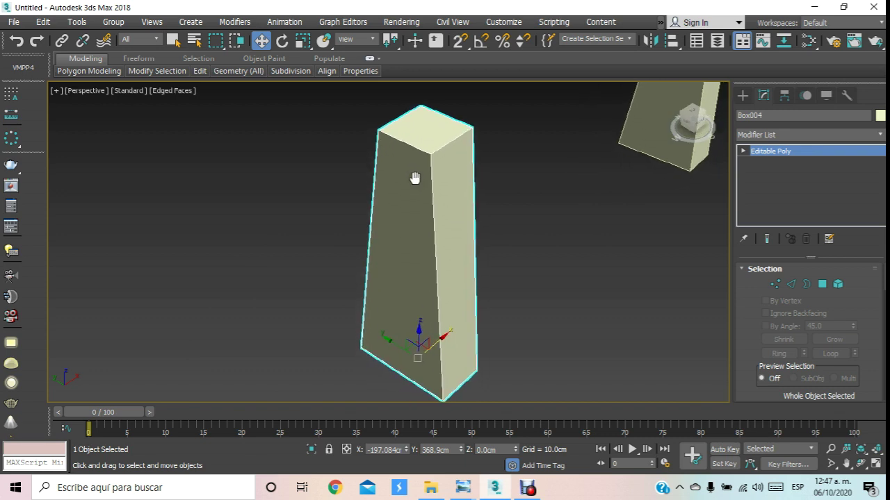
- At Polygon level, detach Box004's front face as a separate object
click(742, 152)
click(769, 195)
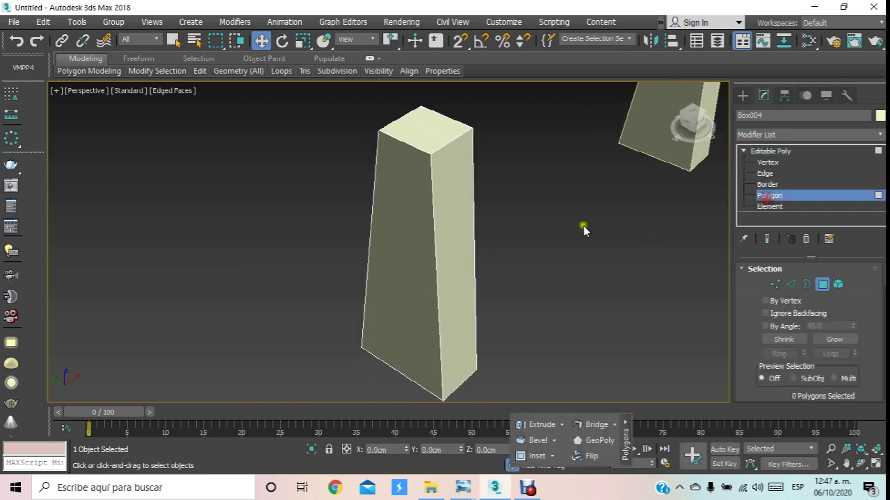
click(412, 227)
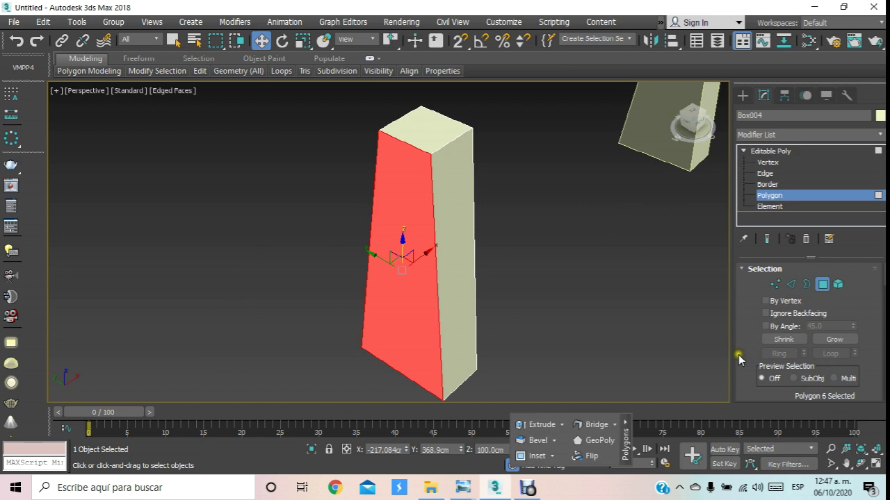
drag(738, 358, 733, 264)
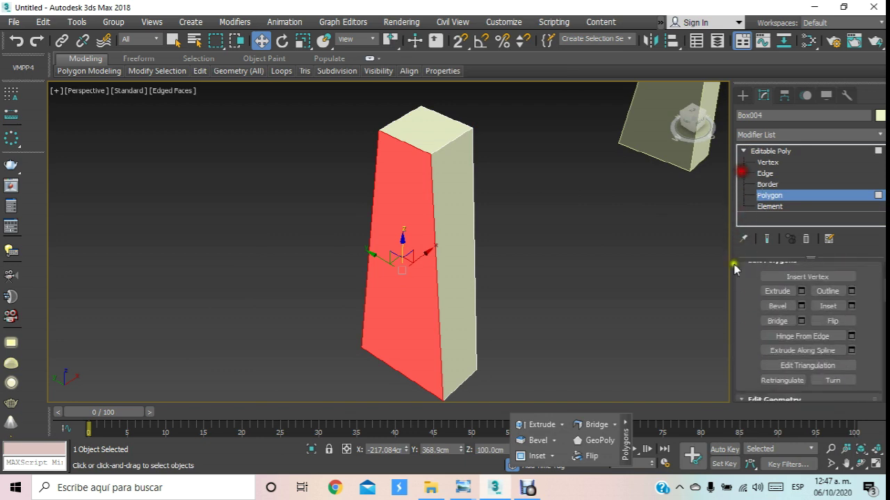
scroll(744, 320, down, 1)
scroll(745, 322, down, 1)
scroll(745, 321, down, 1)
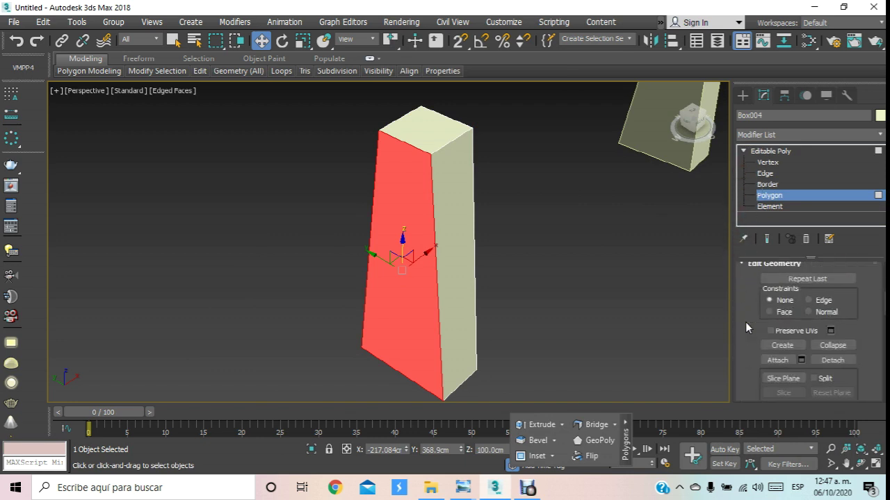
scroll(745, 322, down, 1)
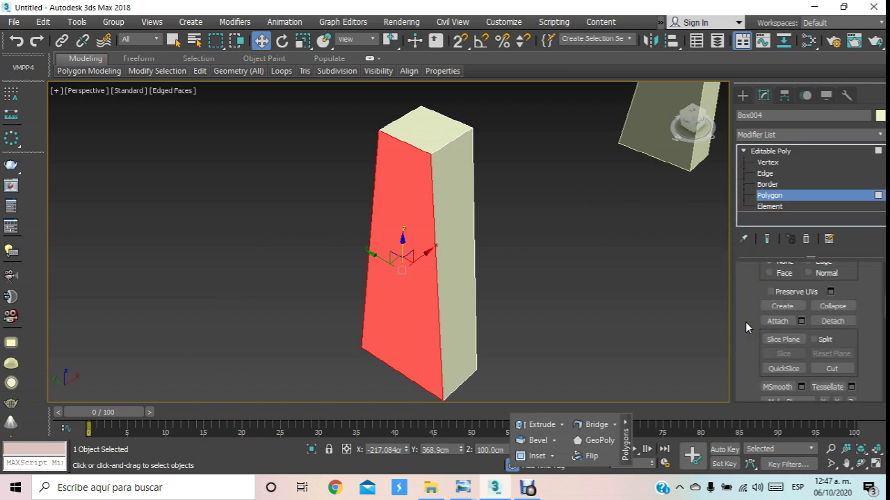
click(828, 321)
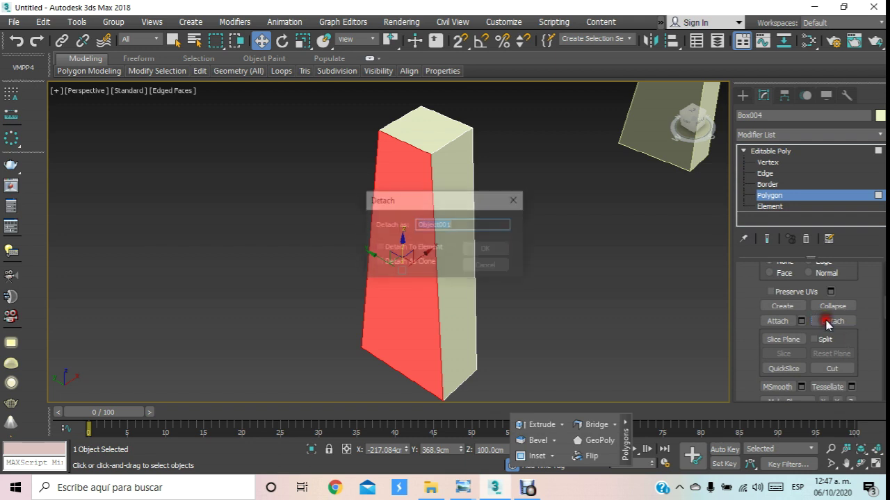
click(489, 248)
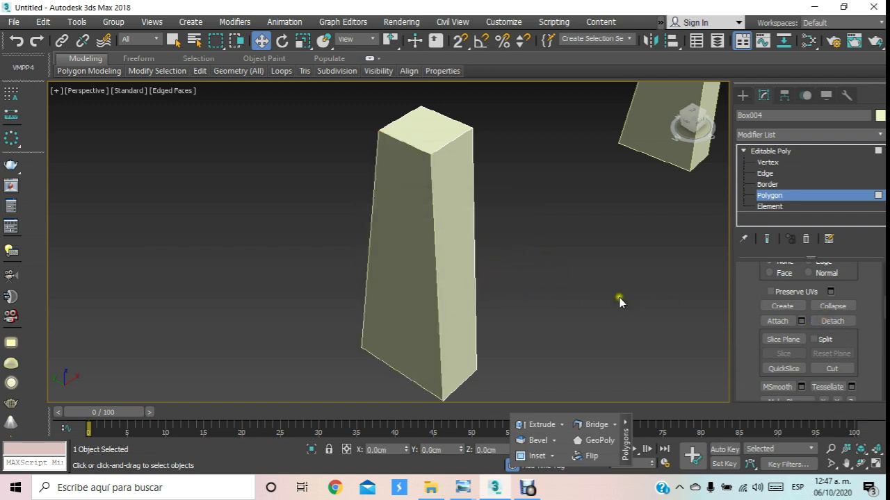
- Orbit around the box, reselect it and pick its side face at Polygon level
alt+middle_drag(620, 300, 701, 233)
click(790, 196)
click(860, 463)
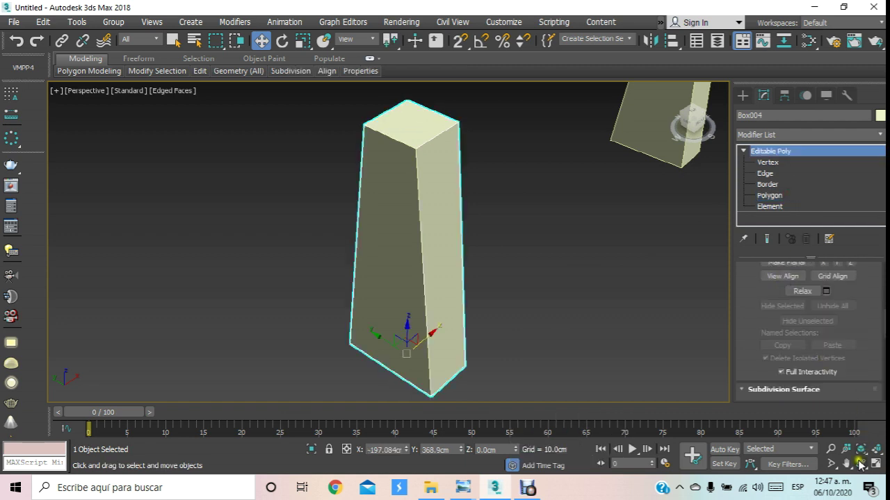
mouse_move(437, 327)
mouse_down()
mouse_move(347, 239)
mouse_move(334, 240)
mouse_up()
right_click(334, 240)
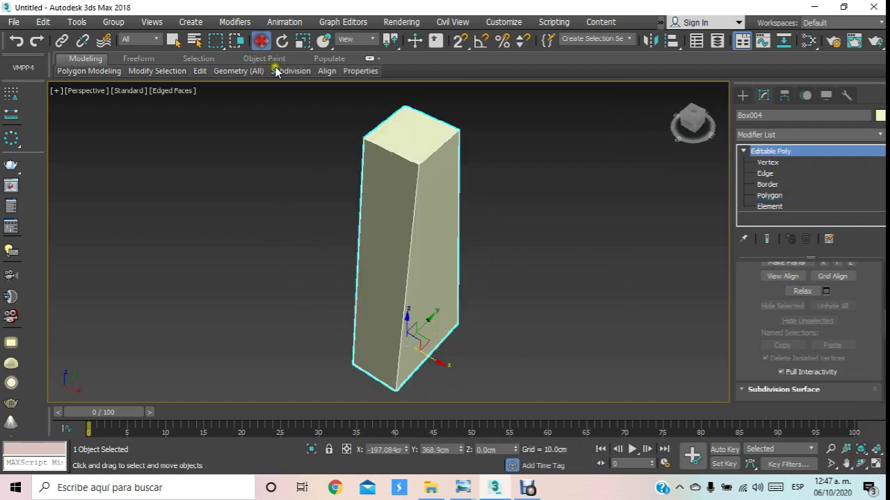
click(319, 173)
click(433, 241)
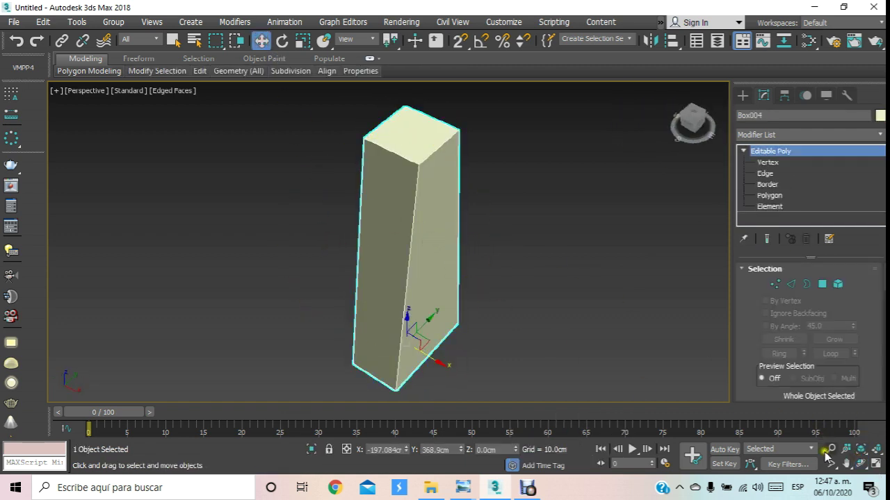
key(4)
click(437, 278)
- Detach the selected side face of Box004 as another separate object
scroll(742, 353, down, 5)
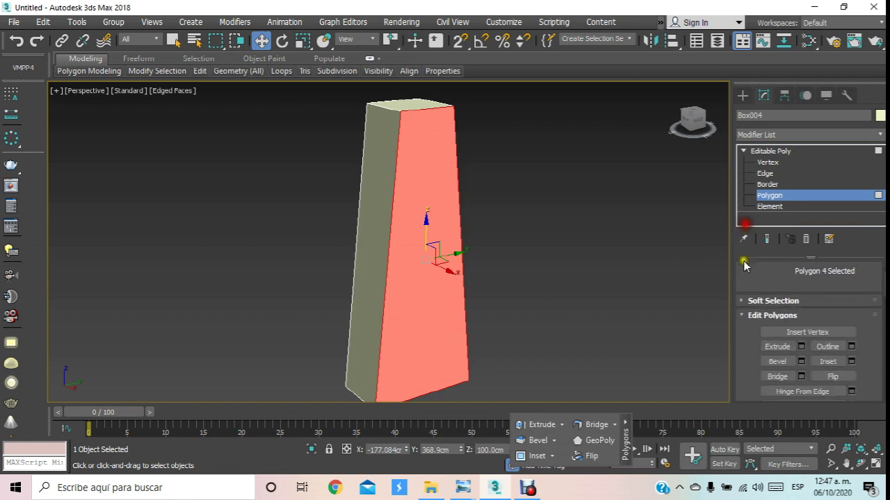
scroll(815, 345, down, 2)
scroll(815, 345, down, 1)
scroll(815, 346, down, 2)
scroll(813, 341, down, 2)
scroll(816, 351, down, 2)
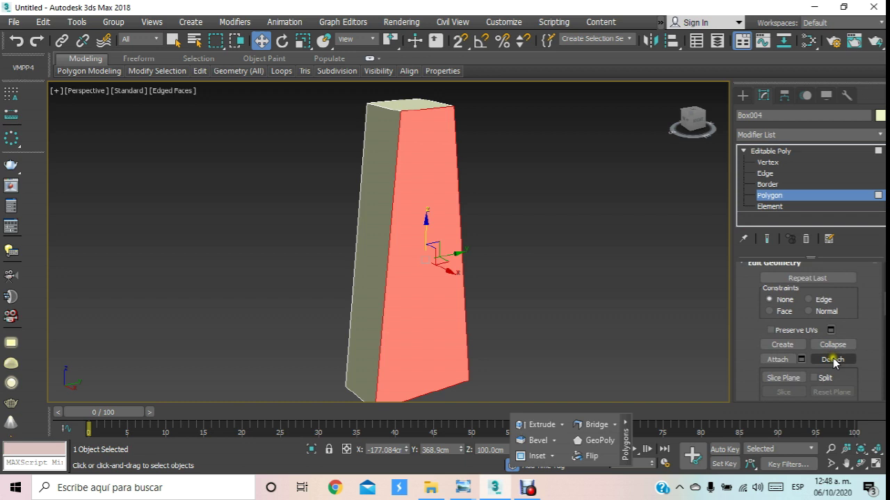
click(827, 359)
click(485, 249)
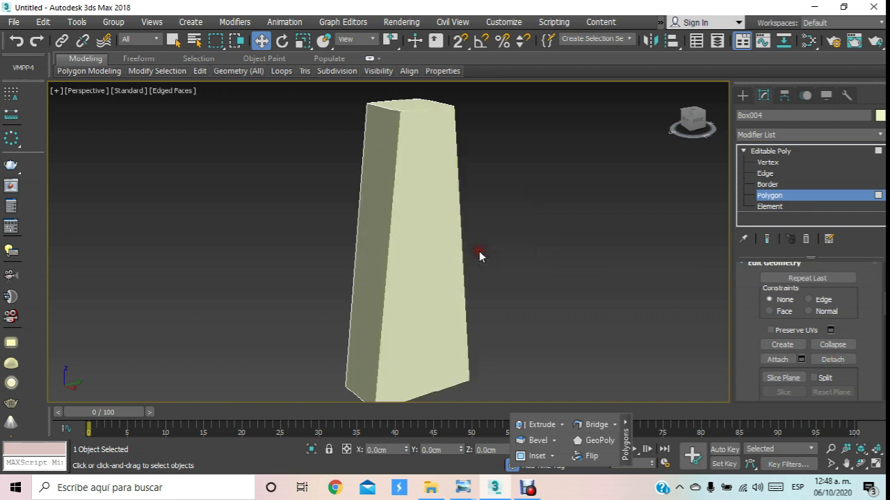
- Exit Polygon level, orbit to look down on the pillar and reselect it
click(790, 196)
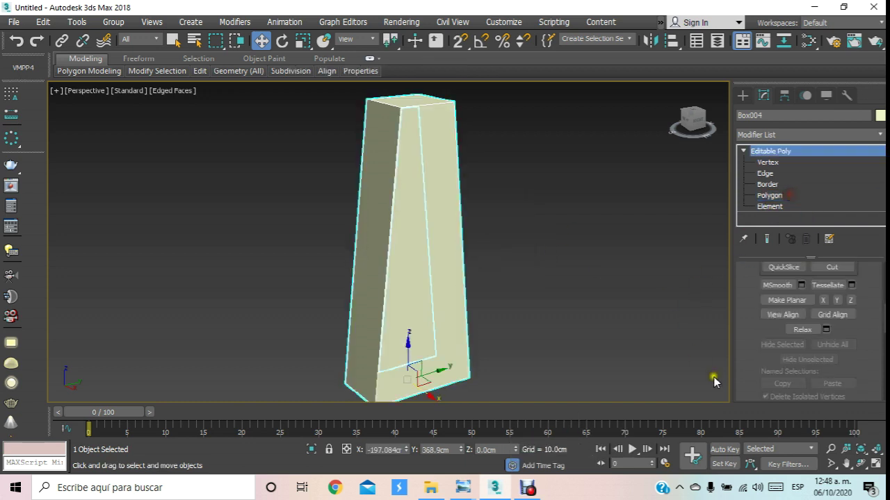
click(860, 463)
mouse_move(422, 250)
mouse_down()
mouse_move(482, 239)
mouse_move(415, 214)
mouse_move(395, 236)
mouse_up()
click(262, 41)
click(278, 154)
click(358, 202)
scroll(401, 209, up, 3)
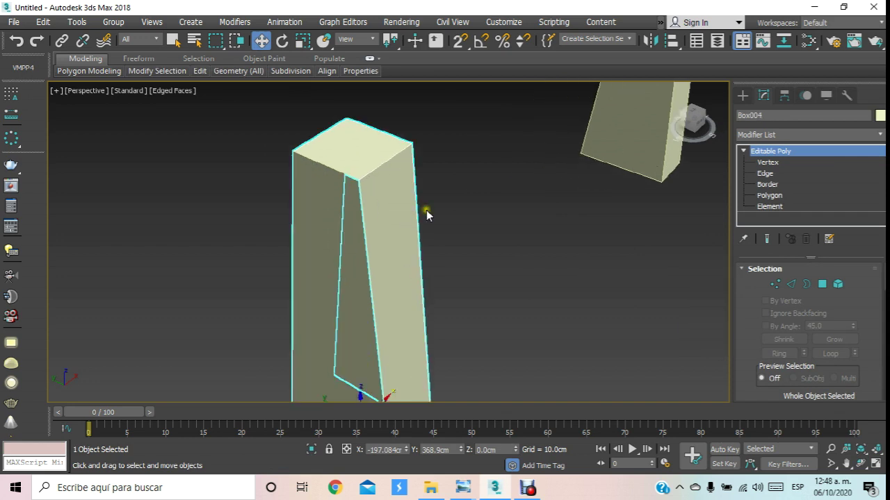
click(483, 185)
click(384, 181)
- Change the pillar's object colour to green
click(880, 115)
click(664, 89)
click(757, 201)
click(434, 220)
scroll(423, 214, down, 3)
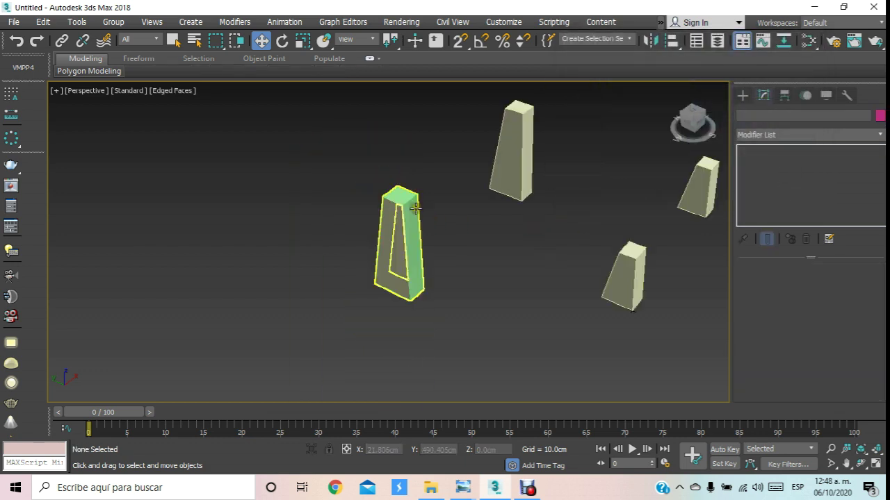
- Select the green piece and pick the two long front edges at Edge level
scroll(382, 207, up, 3)
click(382, 207)
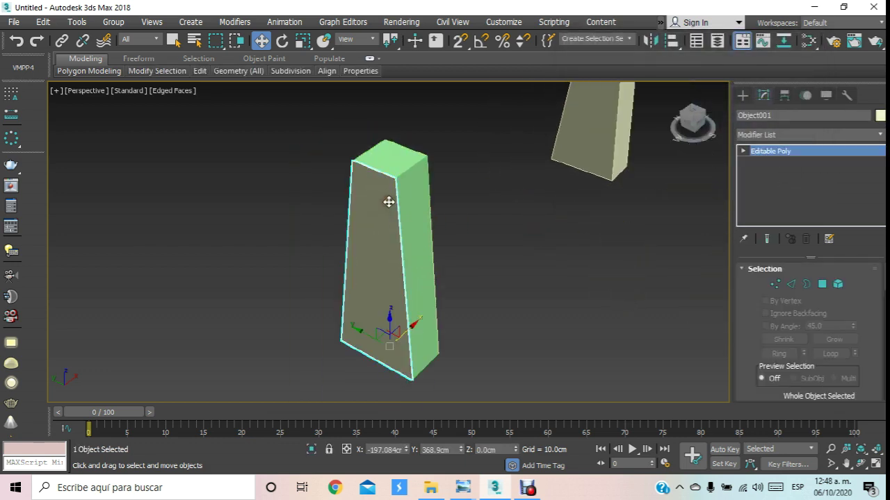
click(743, 151)
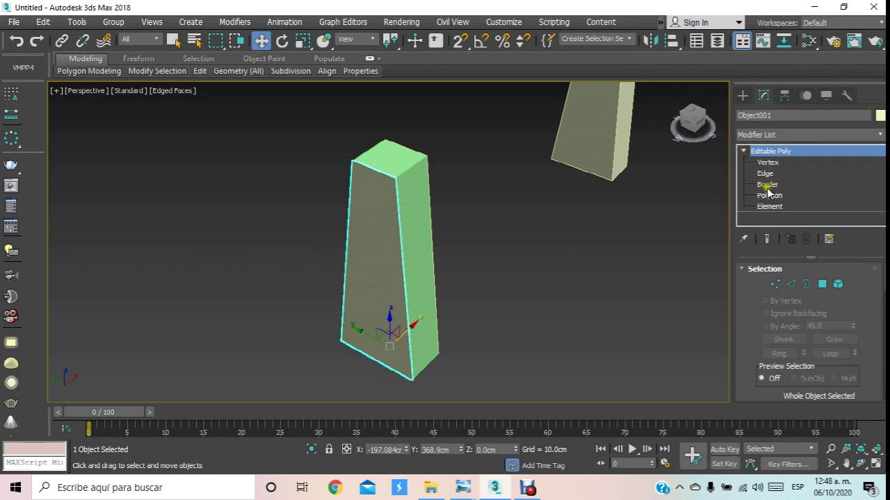
click(765, 173)
click(397, 243)
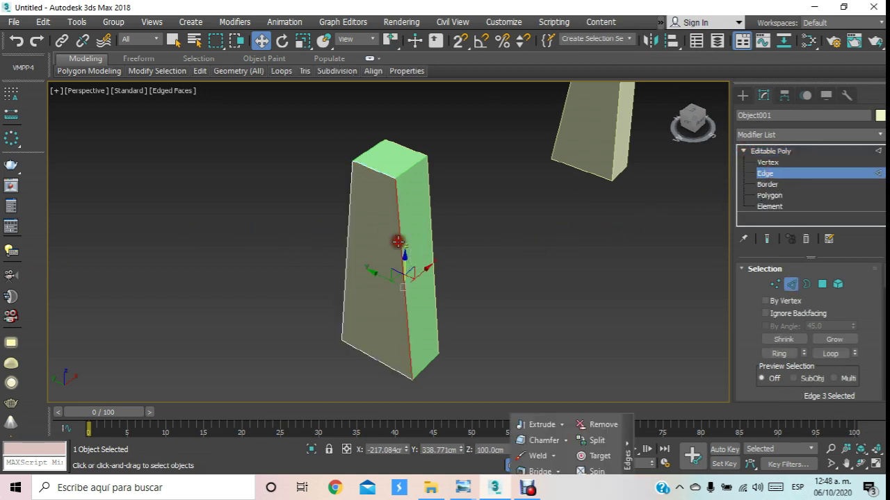
ctrl+click(345, 230)
middle_drag(369, 222, 379, 212)
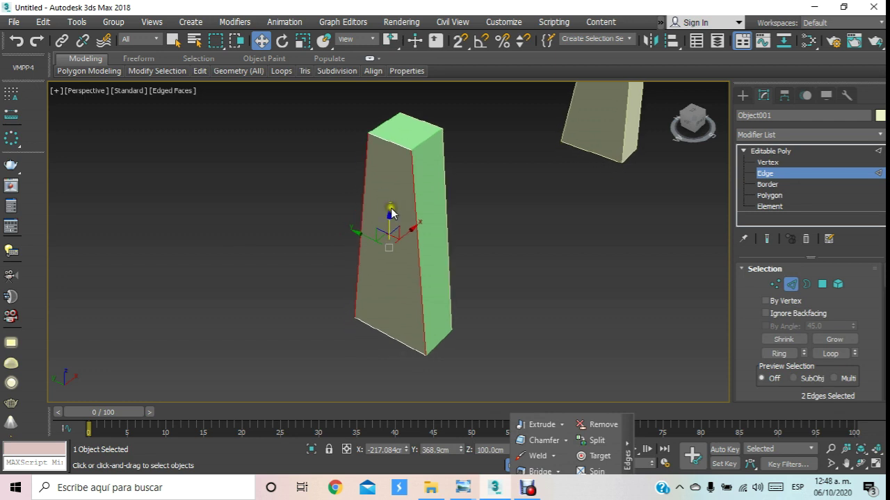
scroll(379, 229, up, 2)
scroll(379, 229, up, 1)
scroll(750, 368, down, 3)
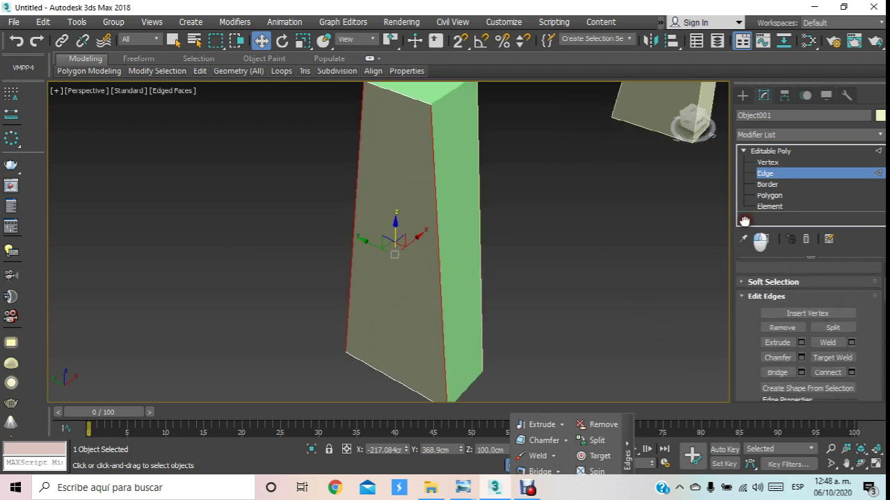
scroll(750, 347, down, 2)
mouse_move(749, 306)
mouse_down()
mouse_move(743, 354)
mouse_move(748, 271)
mouse_up()
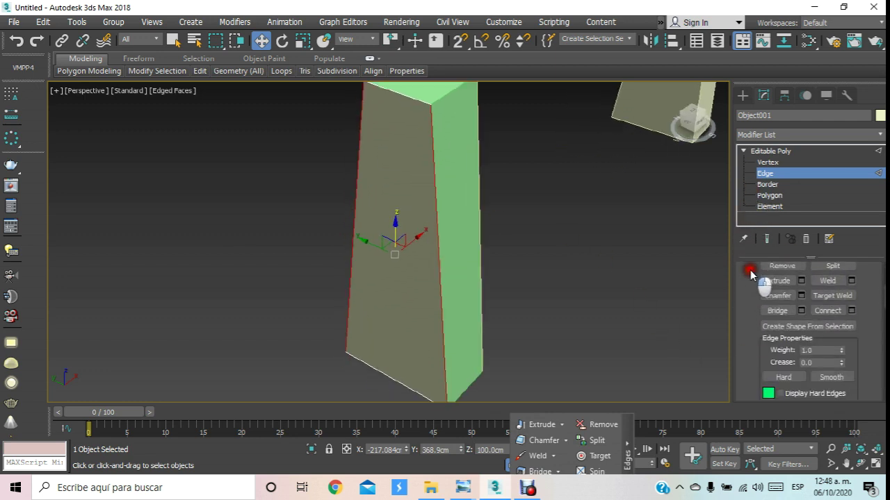
- Connect the two long edges with 6 segments, undoing the accidental slide
click(851, 310)
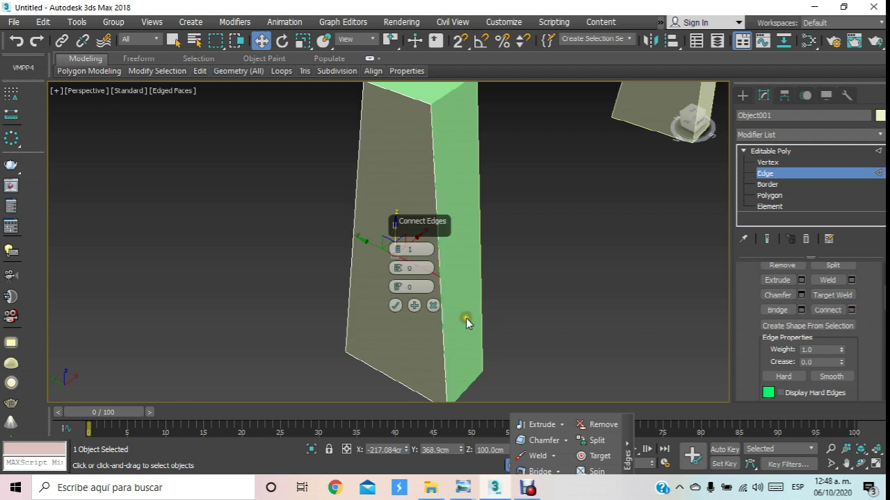
drag(452, 221, 657, 219)
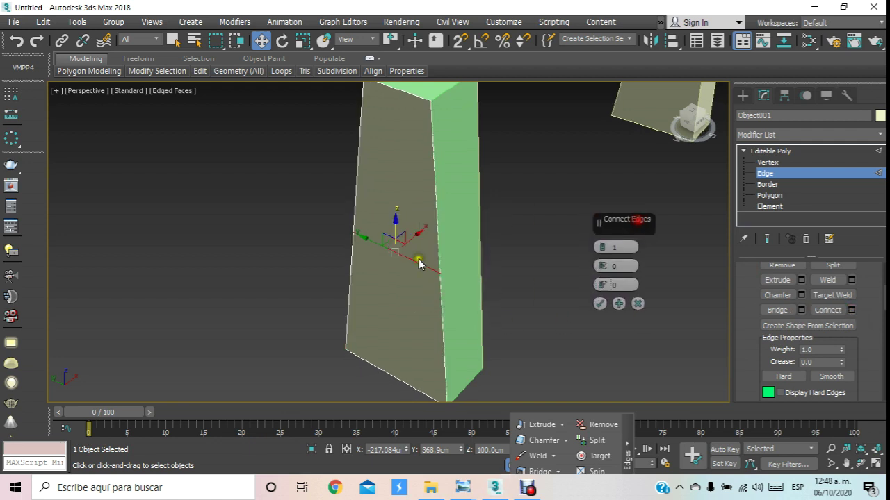
click(604, 249)
click(604, 248)
click(604, 249)
click(604, 249)
click(604, 249)
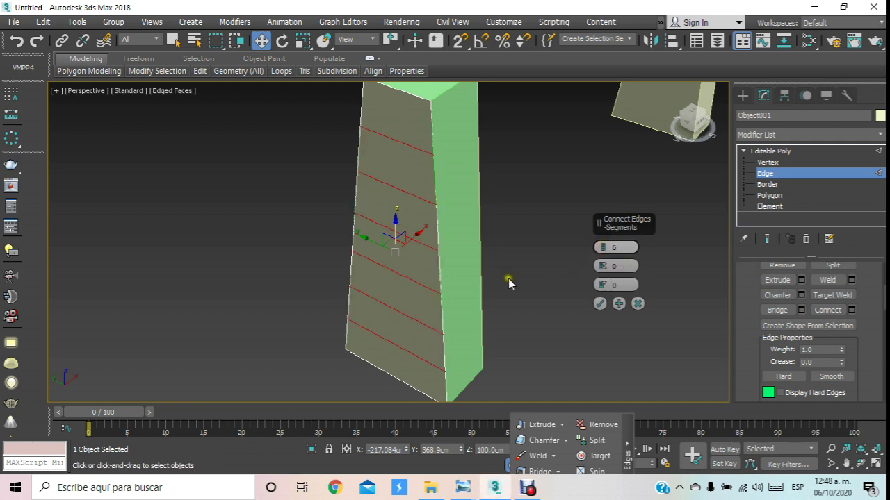
click(412, 94)
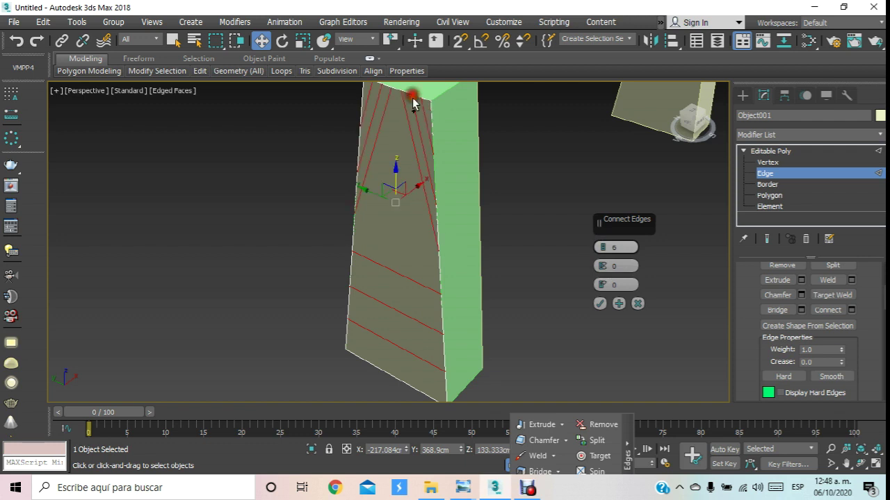
key(ctrl+z)
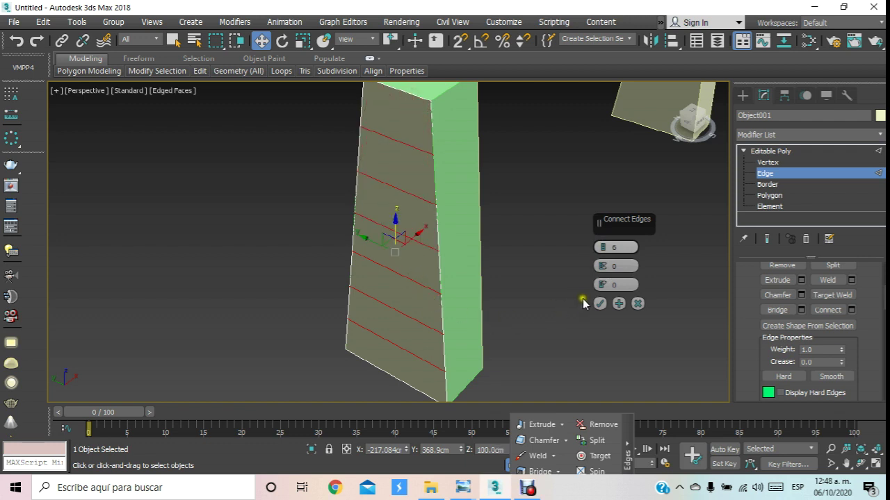
click(599, 303)
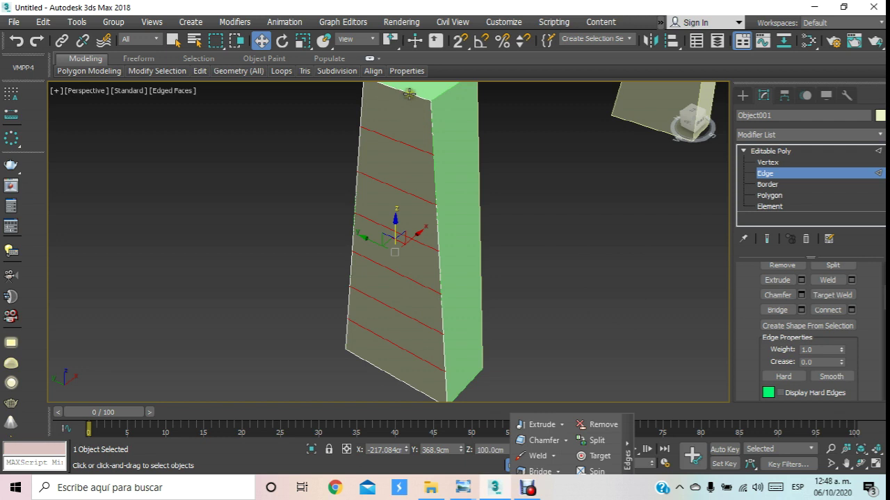
click(393, 373)
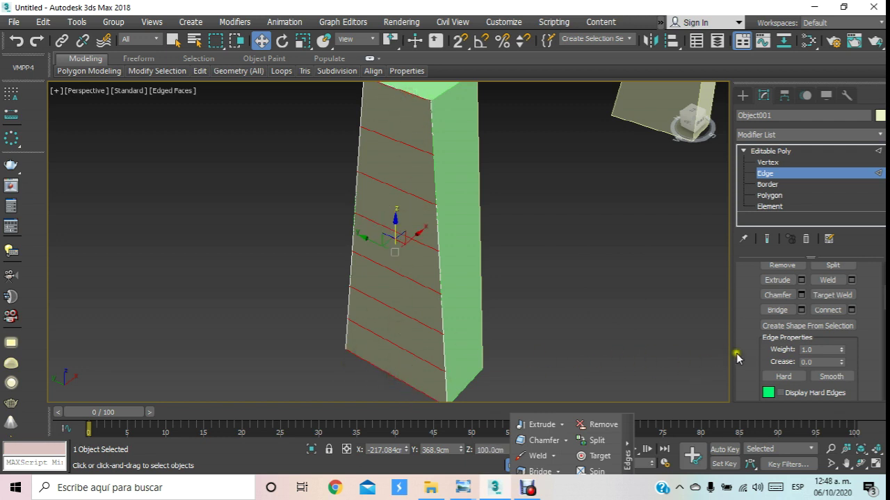
- Connect the horizontal edge ring with 3 vertical edges
click(852, 310)
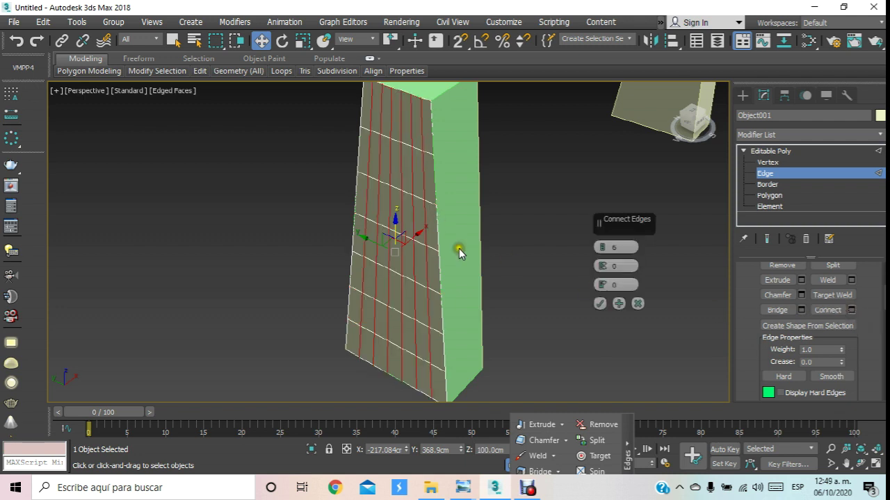
scroll(602, 247, down, 1)
scroll(602, 248, down, 1)
scroll(602, 248, down, 1)
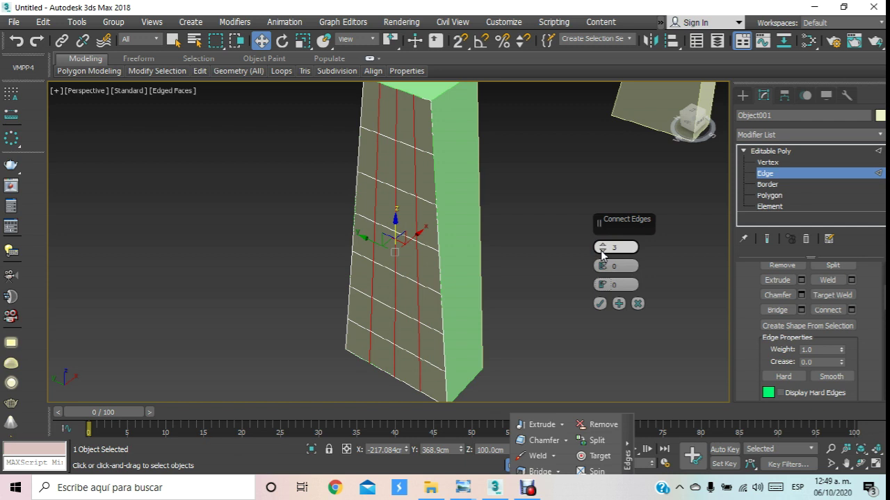
click(599, 303)
click(554, 286)
- Exit Edge level, reselect the whole pillar and reframe the view
scroll(500, 283, down, 2)
middle_drag(501, 282, 489, 279)
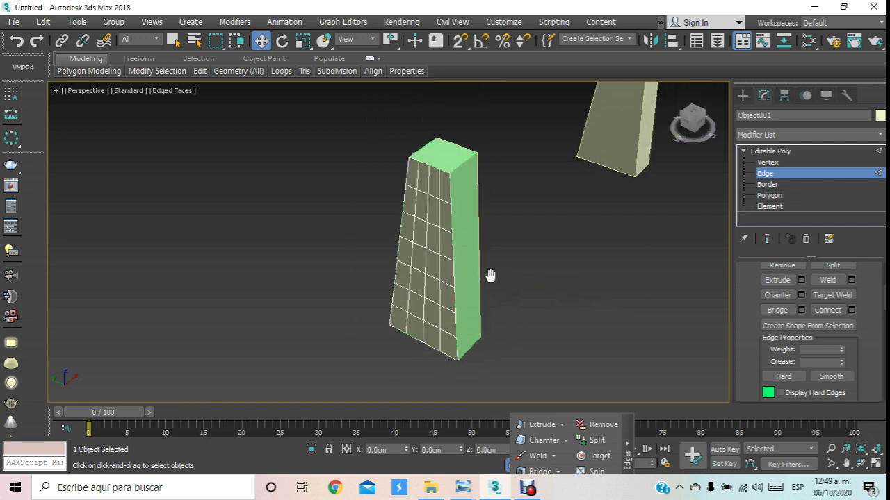
click(764, 174)
click(566, 291)
click(449, 256)
scroll(446, 246, up, 2)
mouse_move(446, 246)
middle_down()
mouse_move(436, 269)
mouse_move(435, 220)
middle_up()
scroll(441, 251, down, 1)
scroll(440, 252, up, 1)
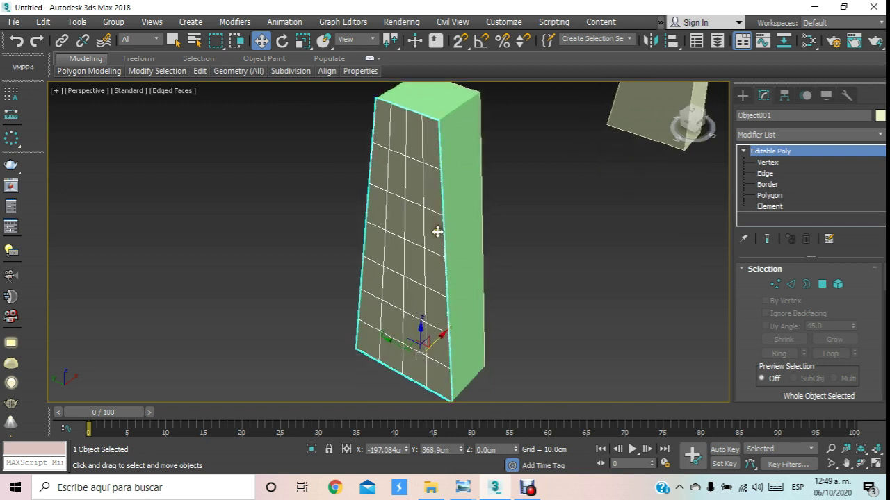
- Return to Edge level and double-click an edge on the gridded pillar
click(763, 173)
double_click(421, 188)
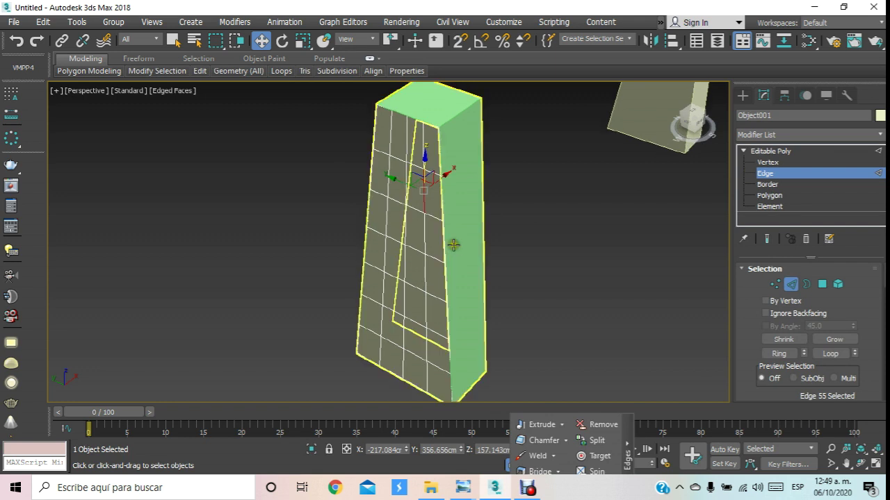
click(94, 67)
right_click(3, 42)
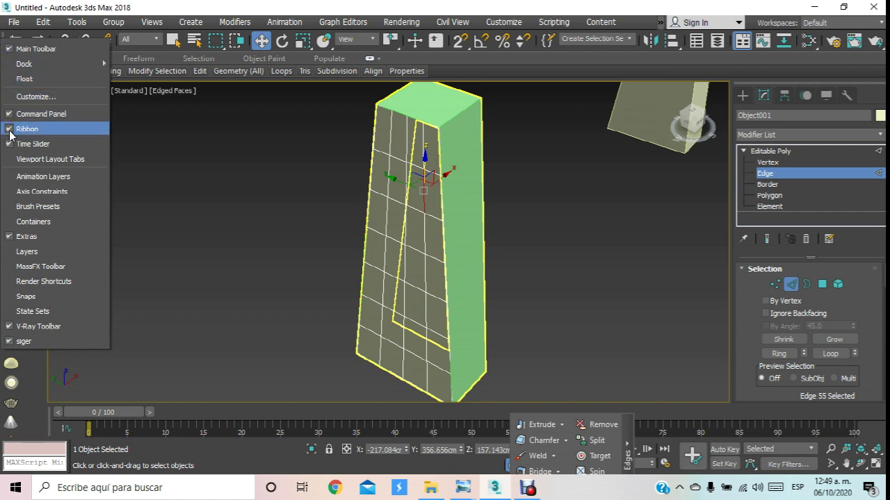
click(471, 50)
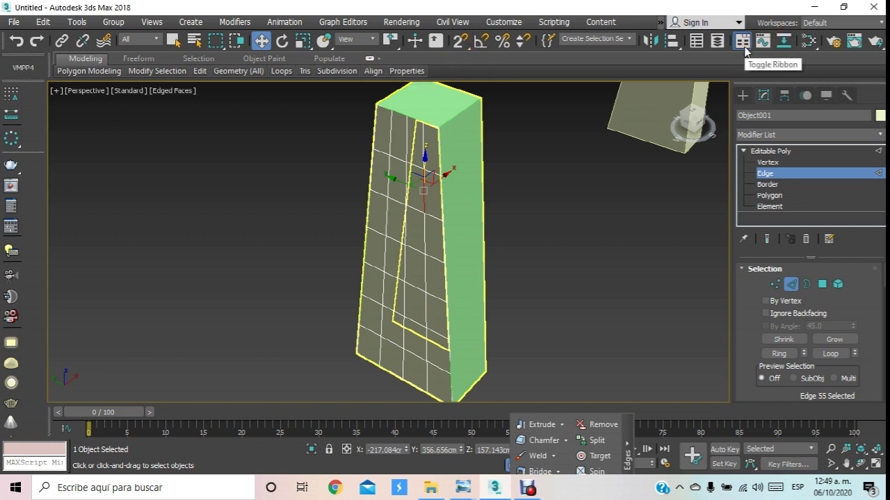
click(373, 58)
click(371, 60)
click(370, 60)
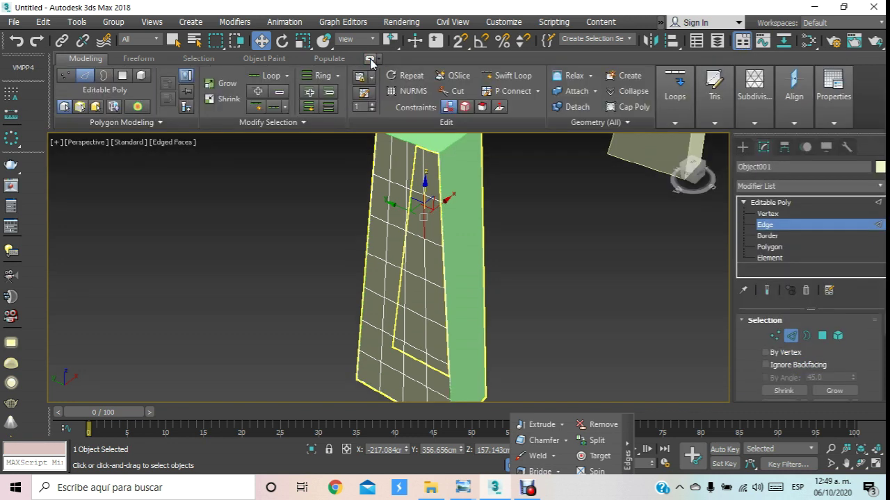
click(371, 59)
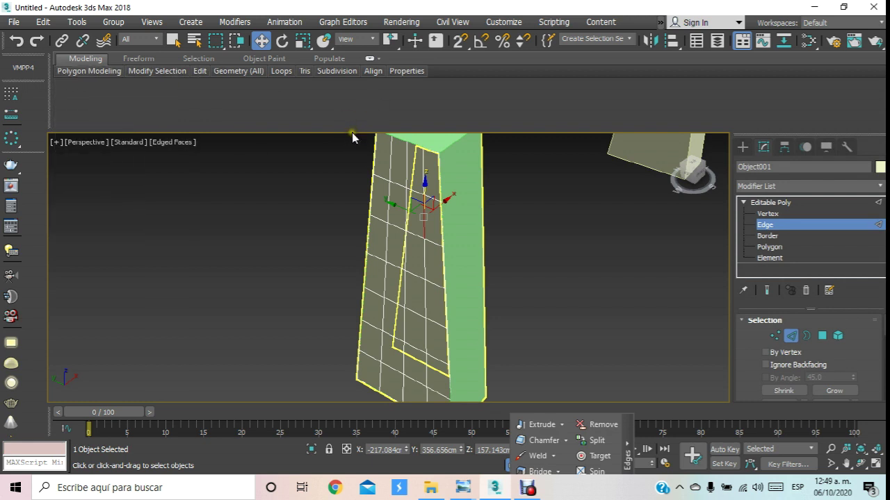
drag(358, 131, 357, 79)
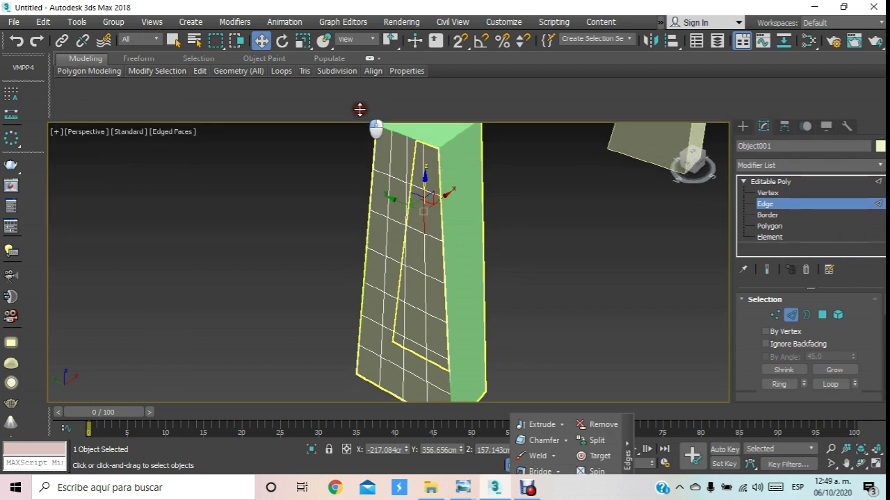
- Apply the Hive pattern from Generate Topology to the pillar's front-face grid
click(87, 71)
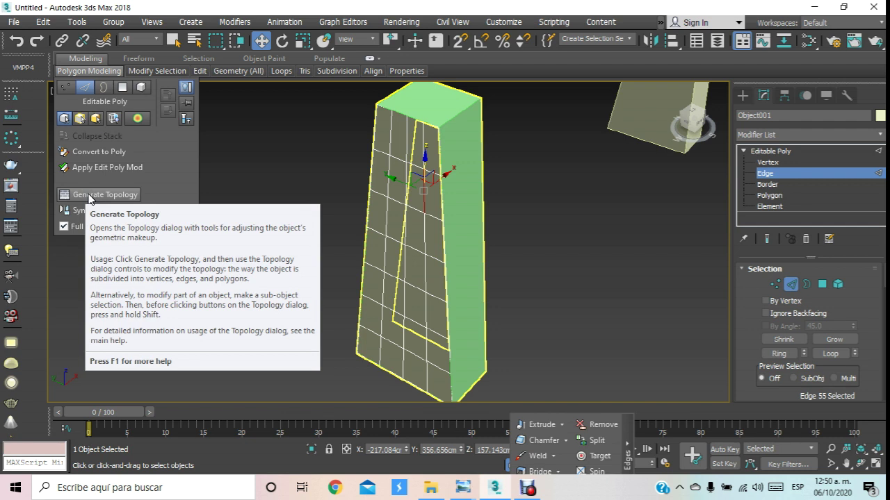
click(89, 197)
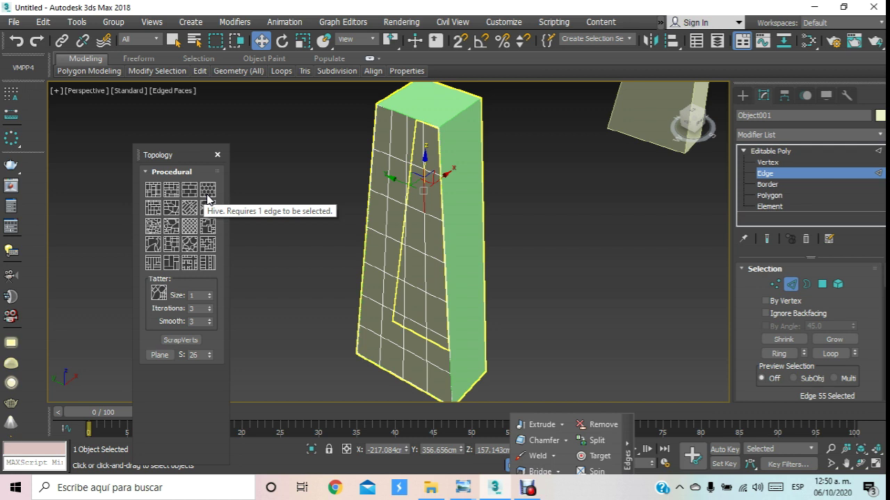
click(207, 190)
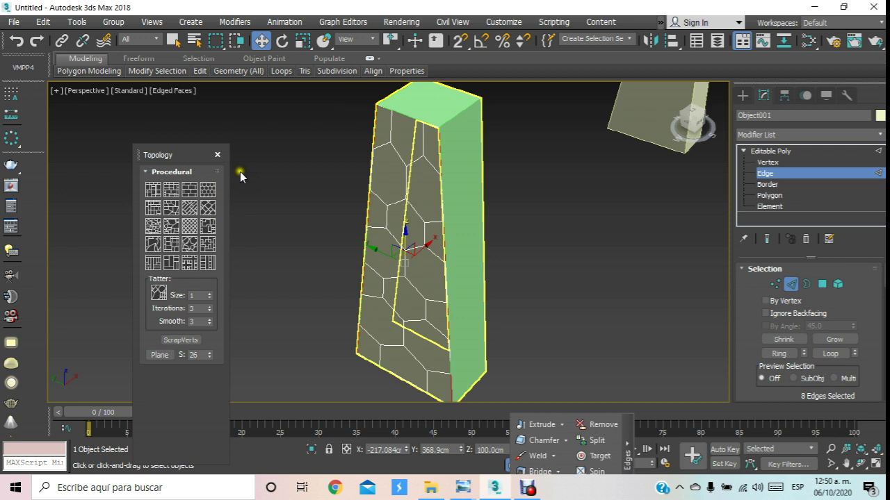
click(218, 152)
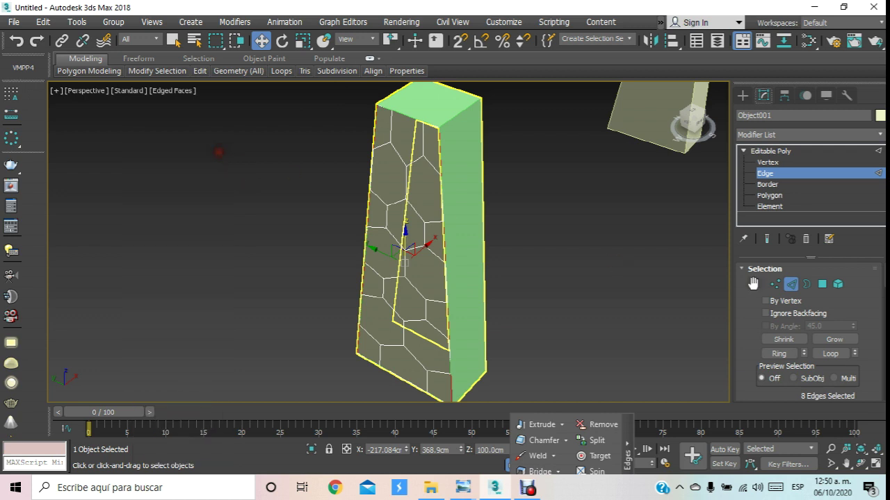
click(862, 463)
mouse_move(412, 212)
mouse_down()
mouse_move(482, 192)
mouse_move(413, 217)
mouse_move(401, 203)
mouse_move(414, 240)
mouse_move(388, 190)
mouse_move(413, 214)
mouse_up()
- Shift-drag a copy of the hive-patterned pillar up and left, then reselect the original
click(263, 41)
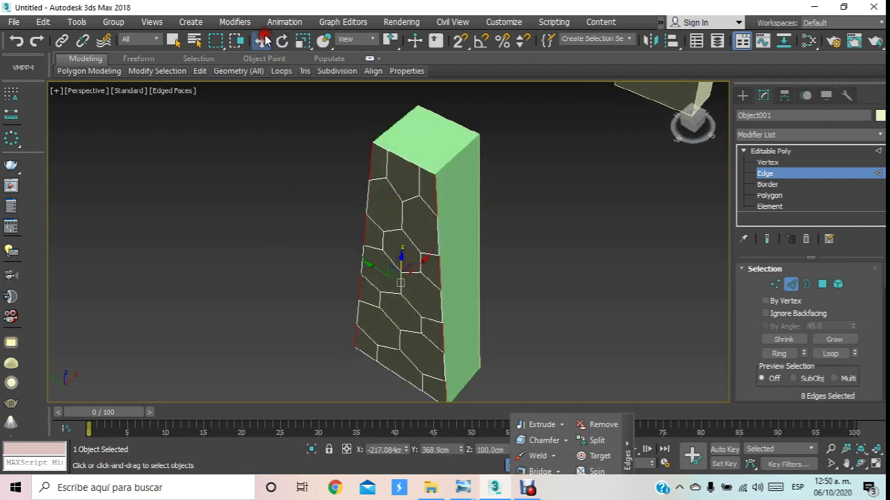
click(764, 173)
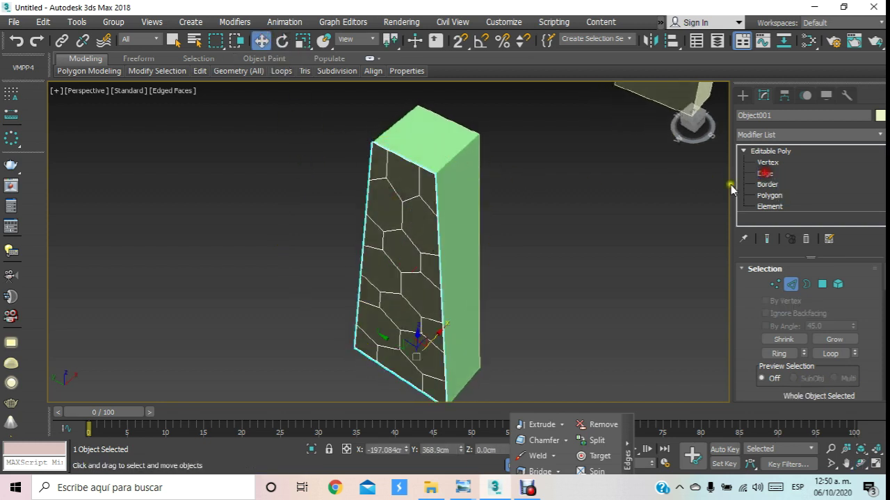
click(426, 214)
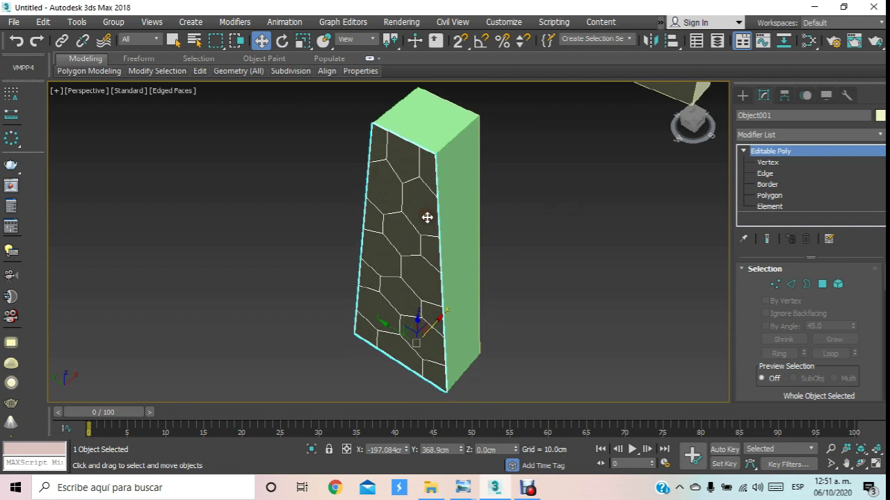
mouse_move(428, 221)
middle_down()
mouse_move(498, 232)
mouse_move(496, 242)
middle_up()
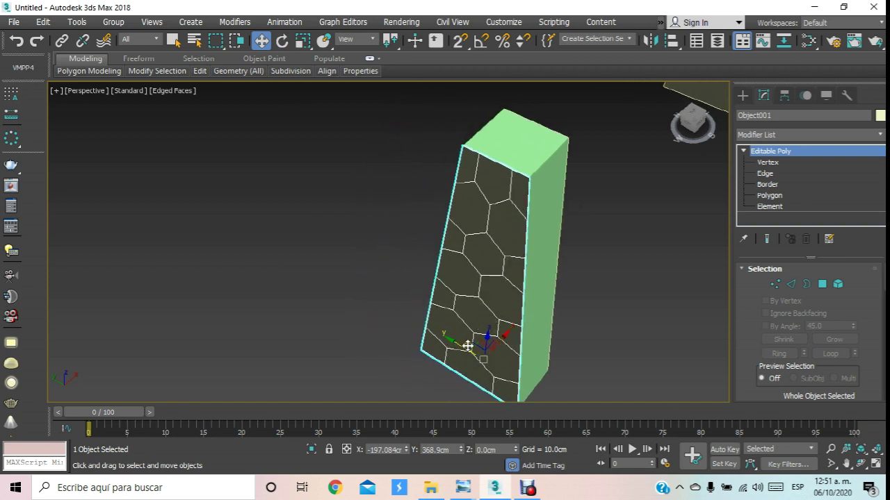
shift+drag(467, 346, 313, 240)
click(434, 300)
click(398, 314)
click(461, 255)
mouse_move(461, 254)
middle_down()
mouse_move(461, 214)
mouse_move(452, 228)
middle_up()
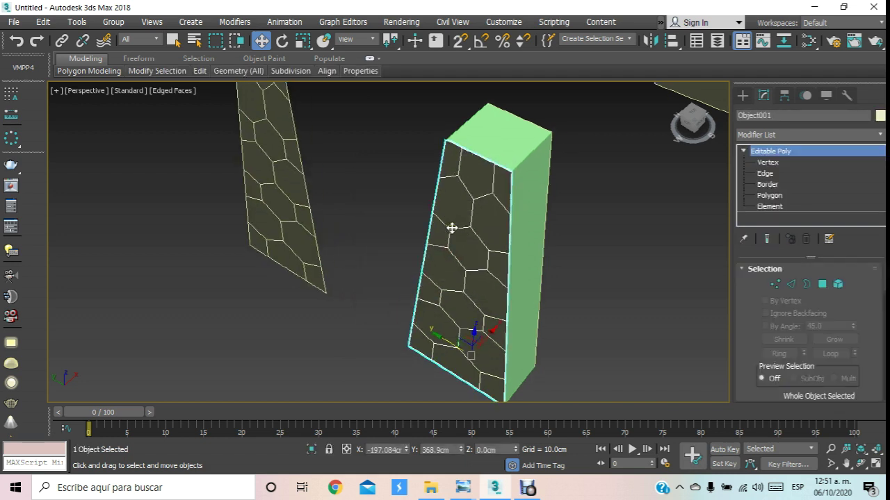
click(793, 197)
- Select the pillar's hex faces and set Inset to By Polygon mode
middle_drag(480, 181, 460, 154)
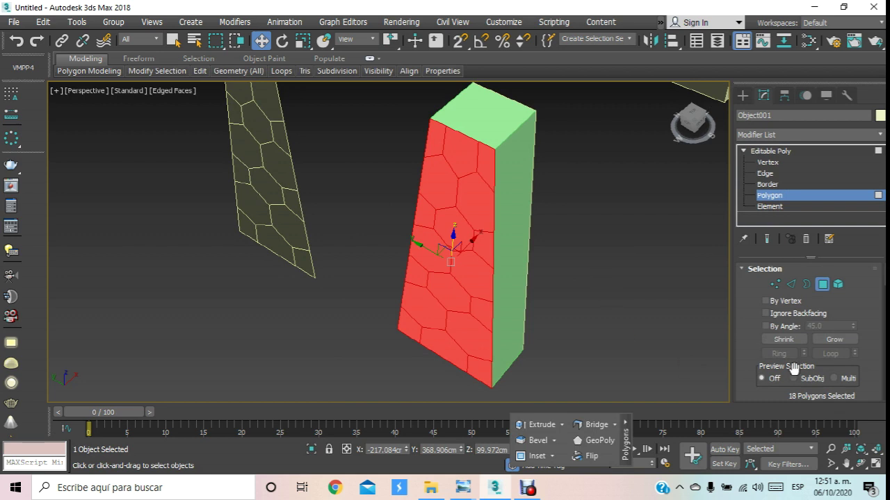
scroll(752, 384, down, 5)
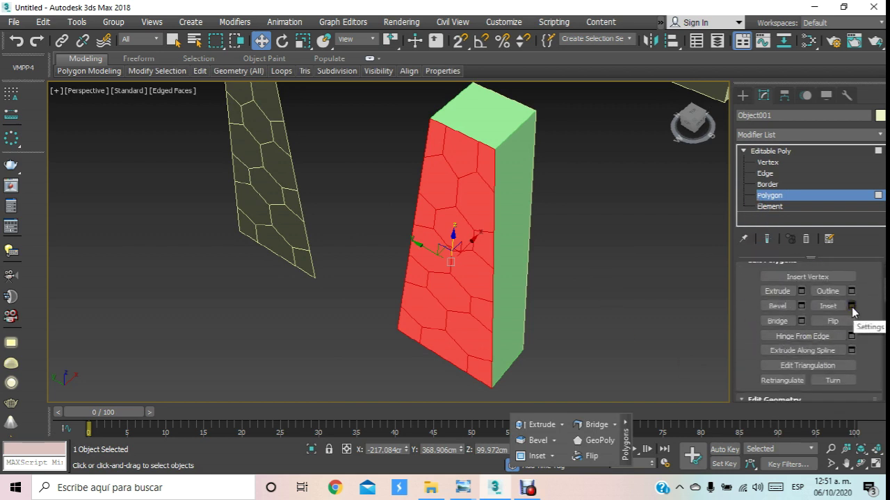
mouse_move(744, 269)
mouse_down()
mouse_move(744, 310)
mouse_move(745, 281)
mouse_up()
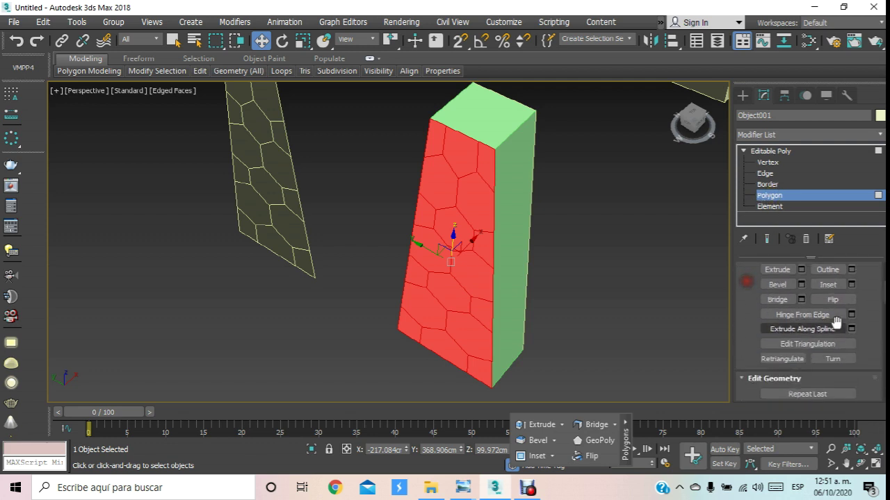
click(851, 284)
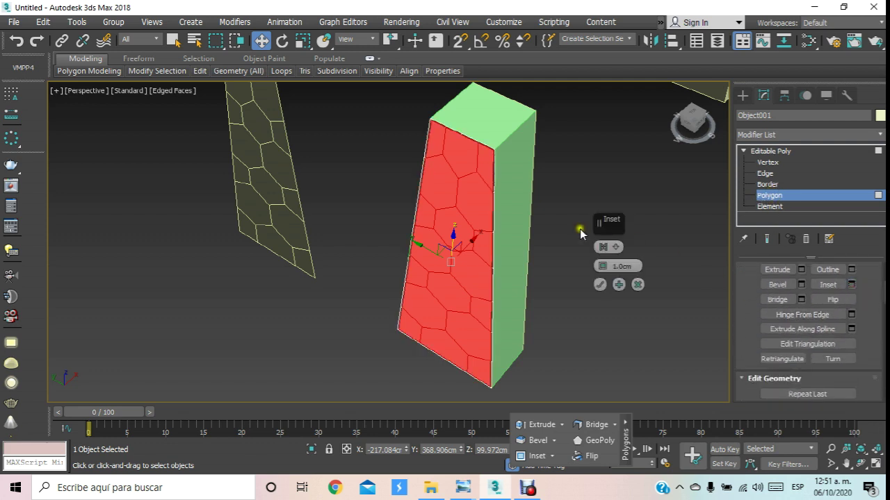
click(604, 246)
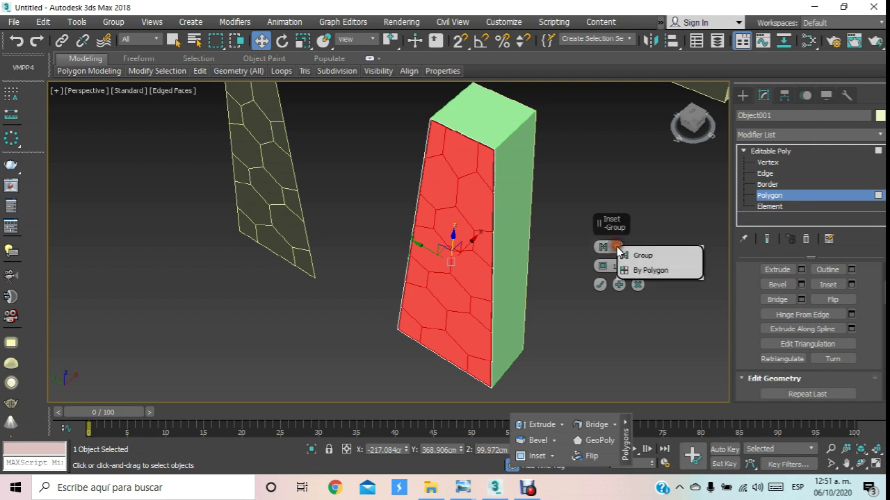
click(651, 270)
- Set the inset amount to 2.0cm after first trying 3.0cm
mouse_move(526, 239)
alt+middle_down()
mouse_move(499, 211)
mouse_move(492, 185)
alt+middle_up()
scroll(421, 212, up, 2)
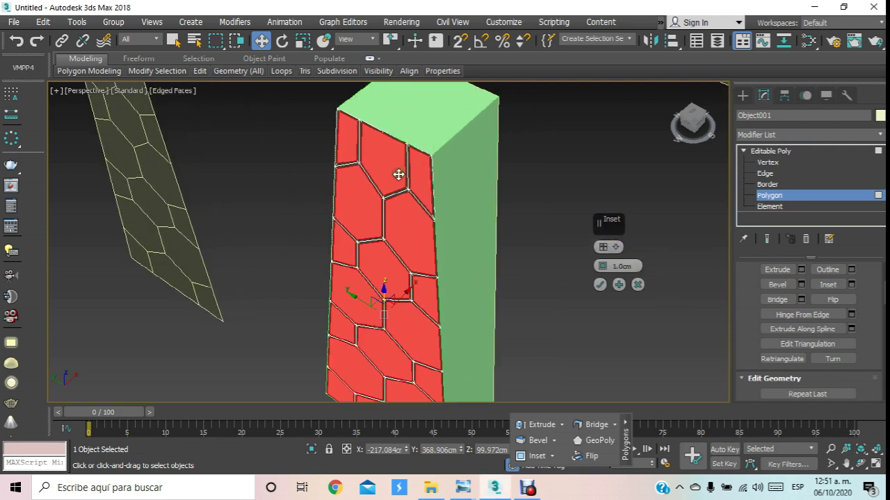
scroll(400, 219, down, 2)
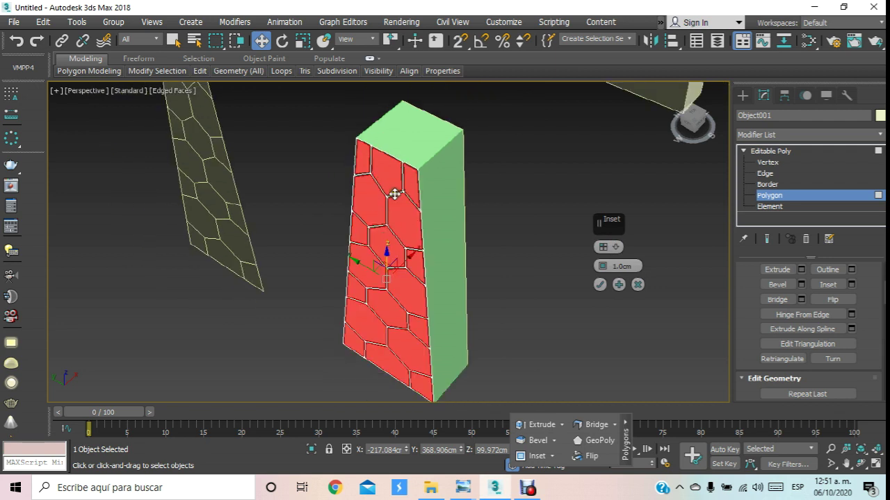
click(621, 266)
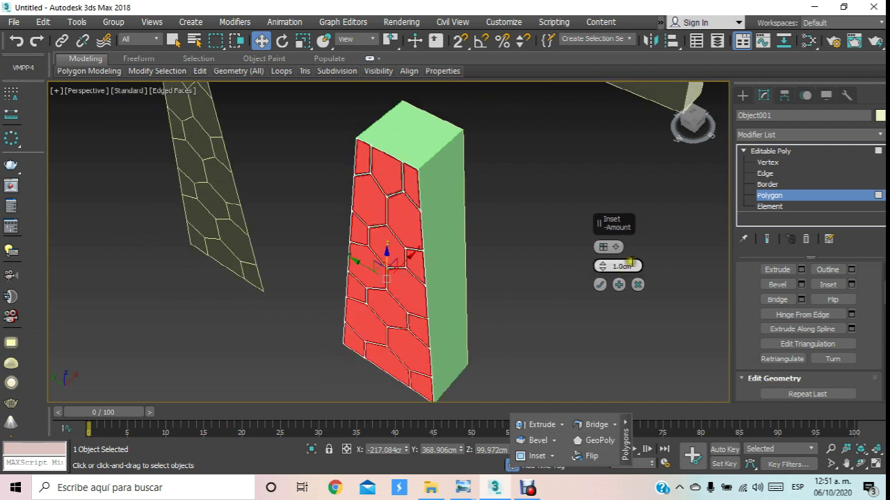
text(3)
key(Return)
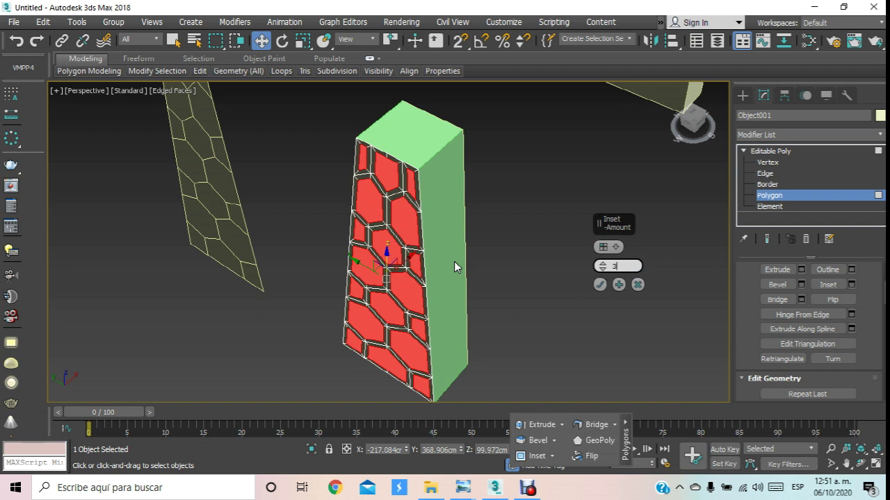
text(2)
key(Return)
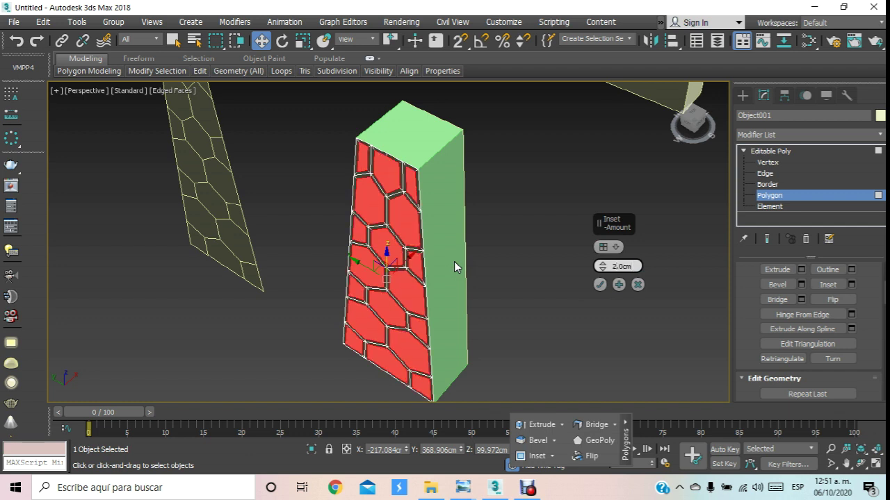
click(860, 449)
- Commit the 2.0cm inset on the pillar's hexagon faces and check it
mouse_move(419, 275)
mouse_down()
mouse_move(512, 248)
mouse_move(413, 235)
mouse_move(404, 259)
mouse_move(455, 260)
mouse_move(457, 227)
mouse_move(407, 208)
mouse_move(423, 228)
mouse_up()
click(600, 284)
scroll(407, 191, up, 5)
scroll(406, 191, down, 5)
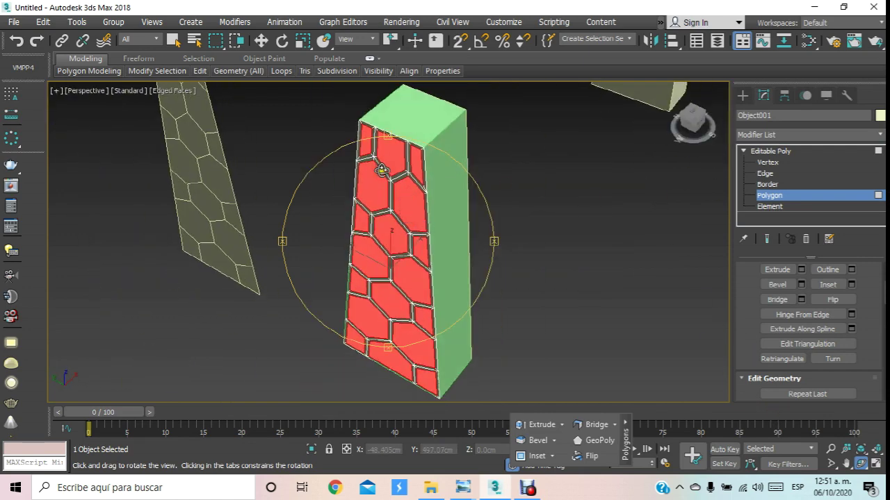
mouse_move(406, 249)
mouse_down()
mouse_move(419, 245)
mouse_move(410, 234)
mouse_up()
scroll(393, 230, up, 3)
drag(733, 368, 751, 235)
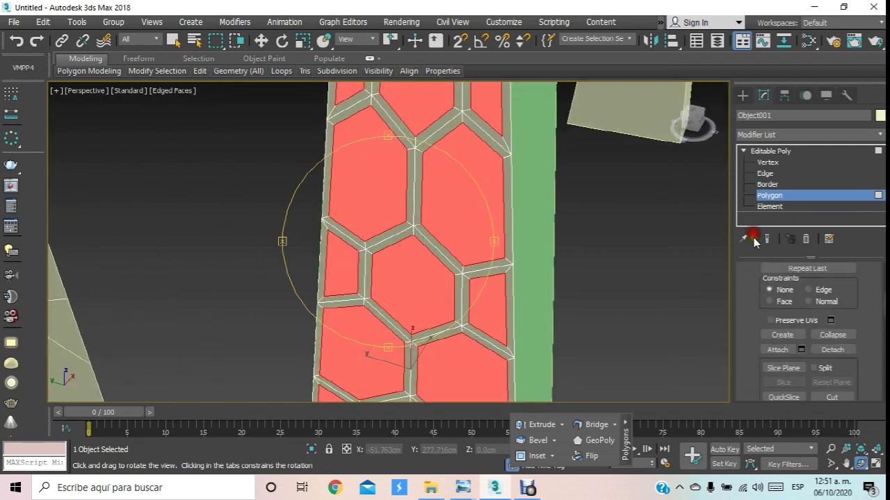
- Detach the inset faces as Object004, leave Polygon mode, and select Object004
click(832, 350)
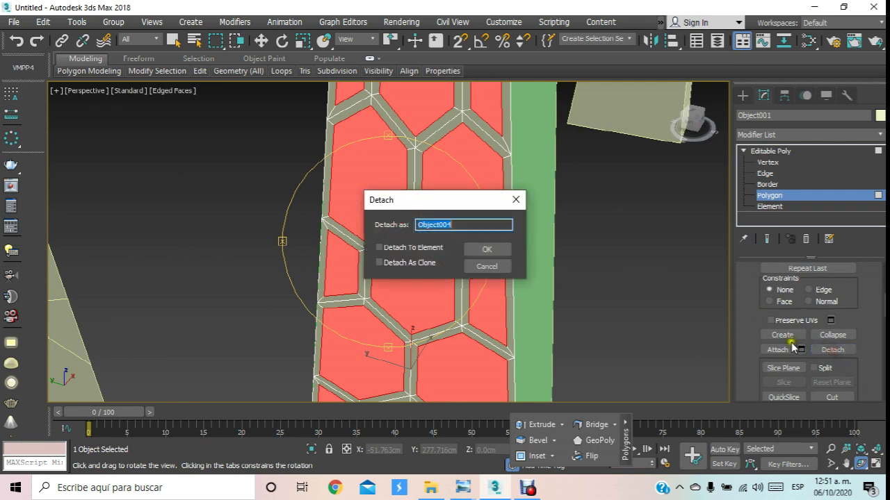
click(480, 251)
mouse_move(477, 253)
mouse_down()
mouse_move(417, 234)
mouse_move(374, 165)
mouse_up()
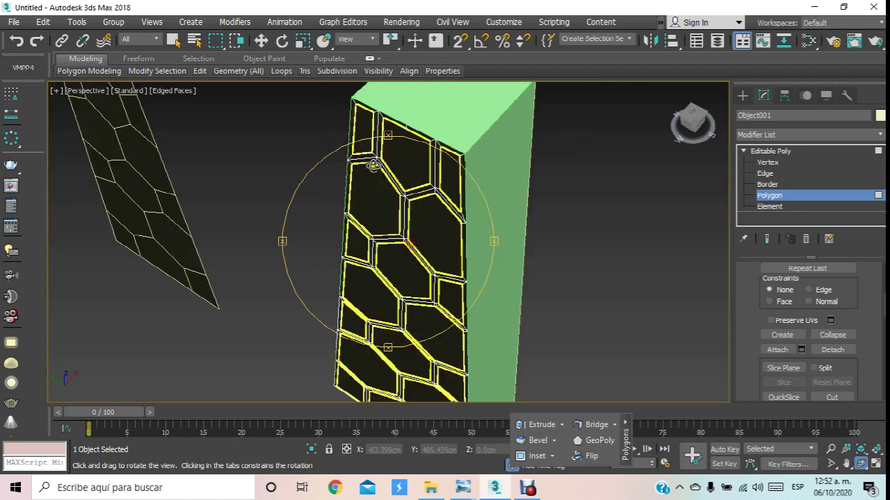
click(262, 42)
click(769, 195)
click(616, 308)
click(433, 236)
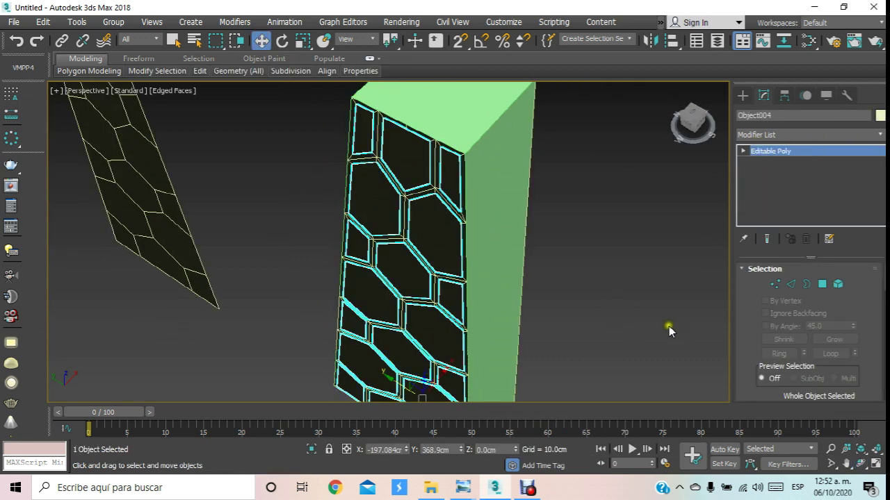
- Orbit to face the hexagon panels head-on and select Object004
click(860, 464)
drag(387, 265, 398, 227)
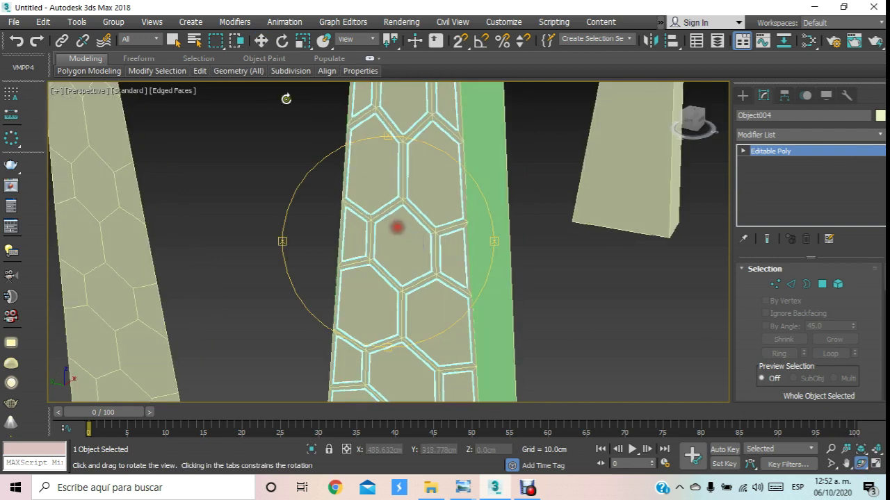
right_click(279, 173)
click(283, 175)
click(373, 167)
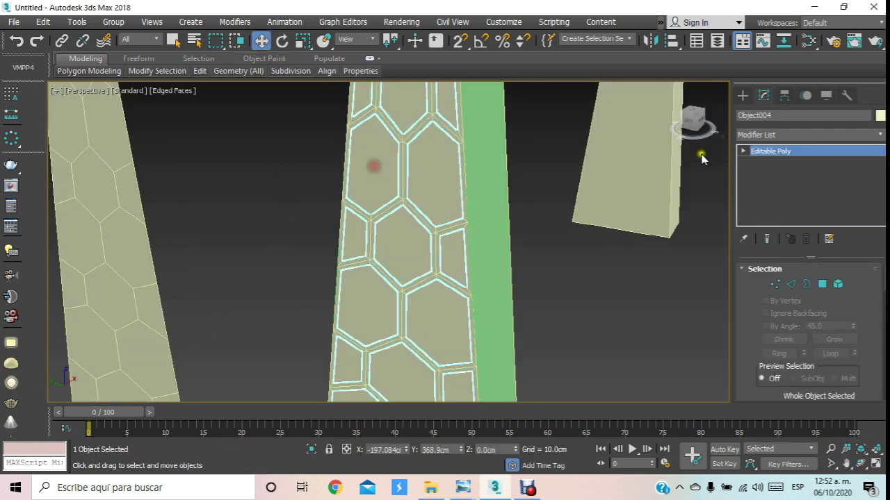
- Set Object004's object colour to the dark blue basic swatch, then deselect it
click(879, 115)
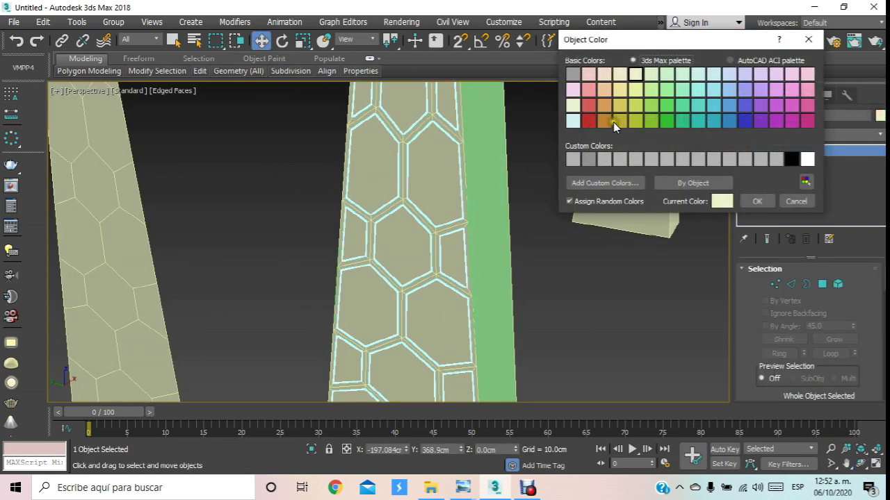
click(586, 121)
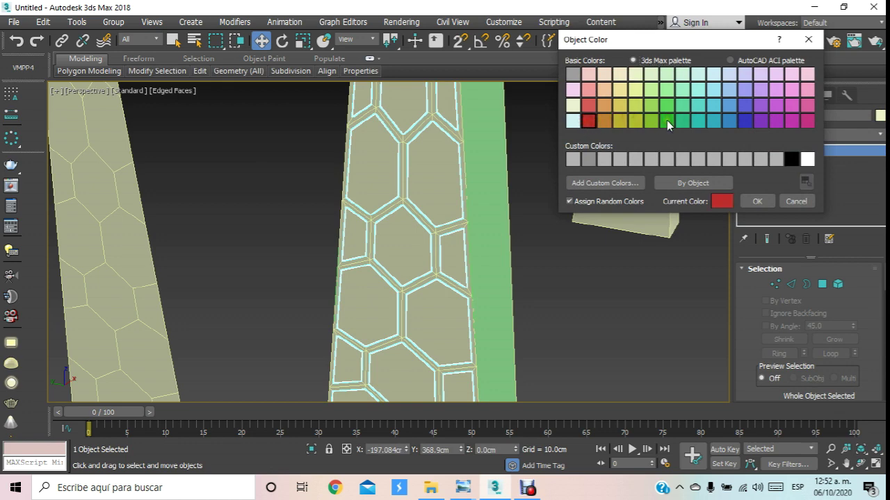
click(750, 120)
click(759, 203)
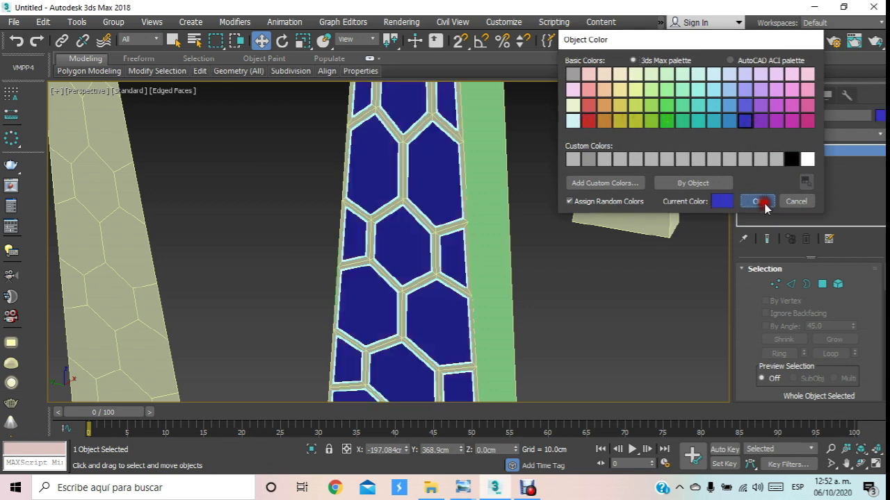
click(612, 341)
click(861, 464)
mouse_move(512, 274)
mouse_down()
mouse_move(459, 285)
mouse_move(451, 201)
mouse_move(306, 104)
mouse_up()
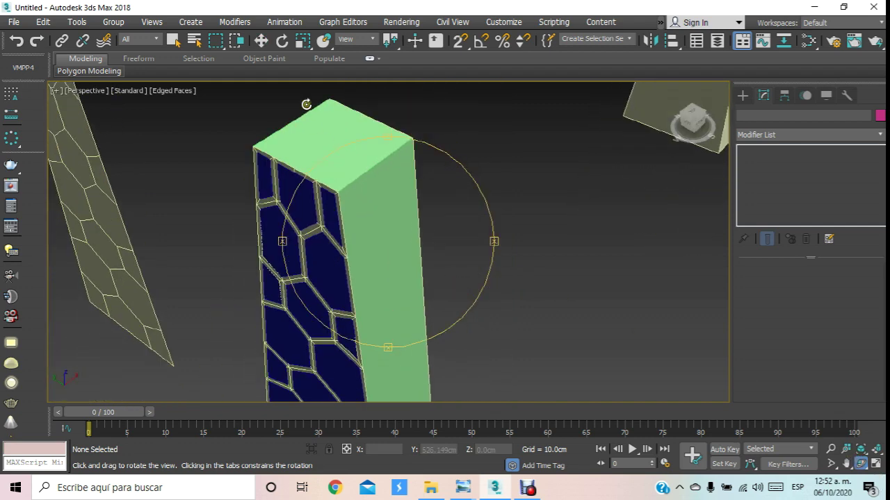
- Select the pillar and orbit to view it from the side and front
click(261, 41)
click(322, 270)
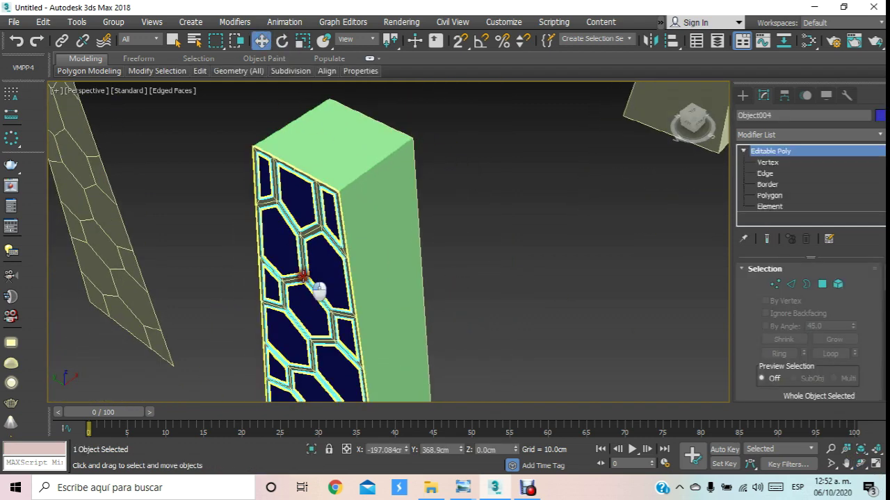
scroll(303, 277, down, 2)
scroll(306, 268, down, 3)
scroll(319, 214, up, 3)
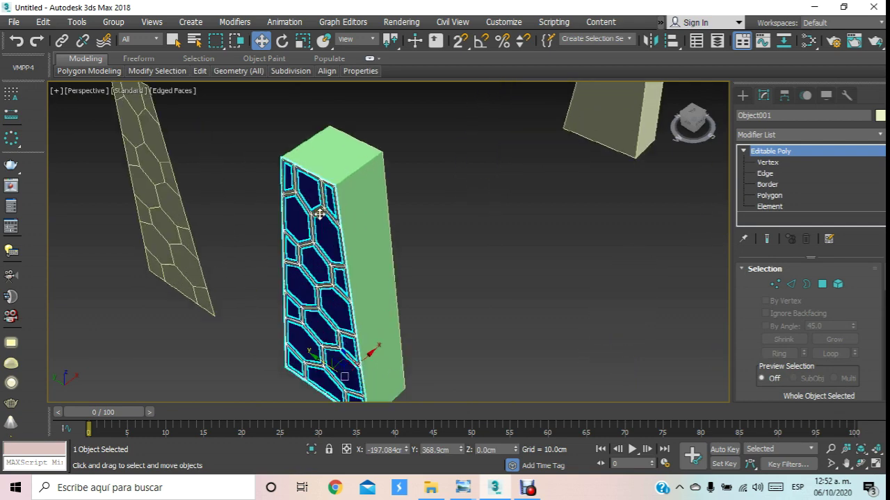
click(860, 464)
mouse_move(389, 271)
mouse_down()
mouse_move(289, 273)
mouse_move(305, 237)
mouse_up()
click(261, 41)
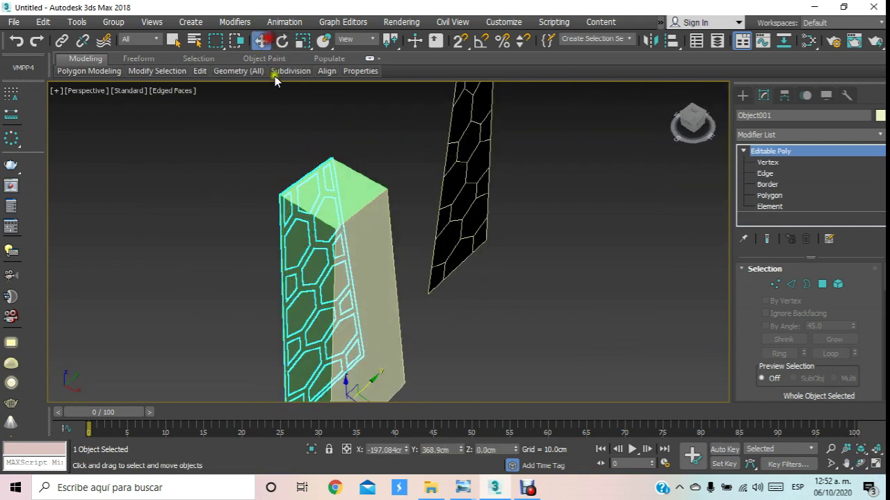
click(368, 256)
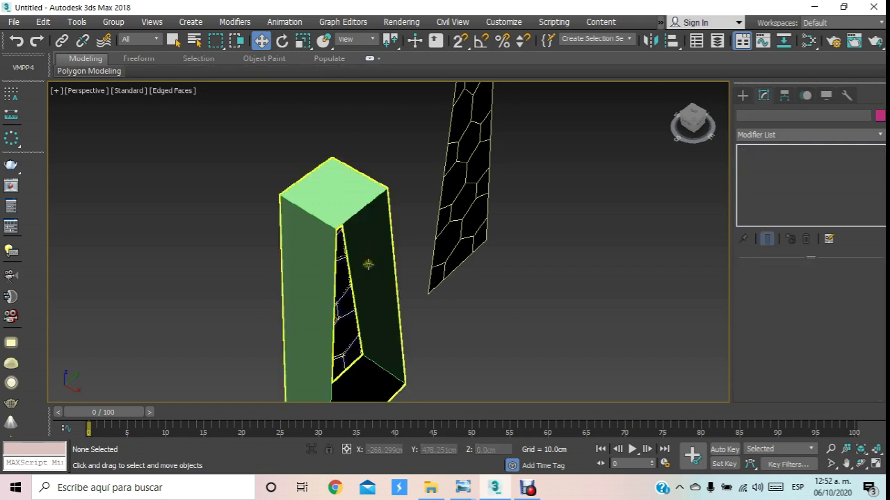
click(874, 466)
mouse_move(389, 271)
mouse_down()
mouse_move(364, 271)
mouse_move(455, 260)
mouse_move(267, 274)
mouse_move(319, 234)
mouse_move(333, 206)
mouse_move(391, 225)
mouse_move(359, 264)
mouse_move(355, 301)
mouse_move(366, 193)
mouse_up()
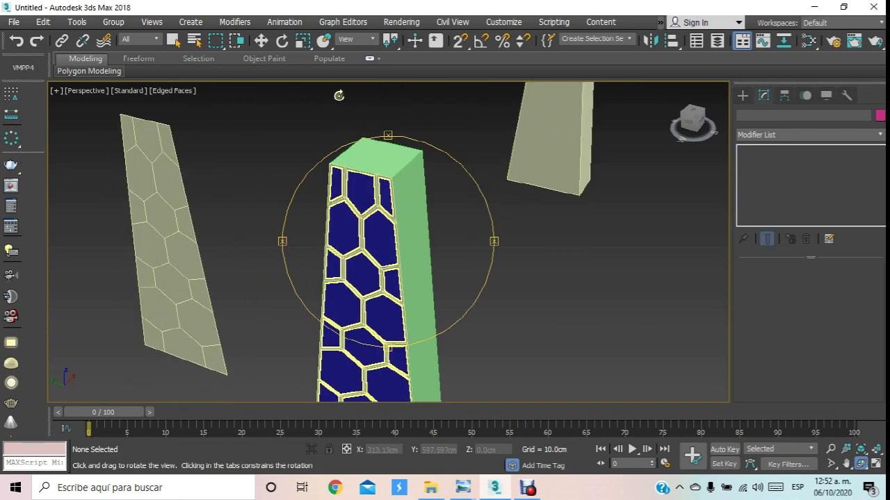
- Select the tapered box Box004 and drag it aside to inspect the hexagon panels
click(262, 41)
click(396, 178)
click(443, 218)
click(424, 227)
scroll(364, 304, down, 3)
scroll(357, 308, up, 2)
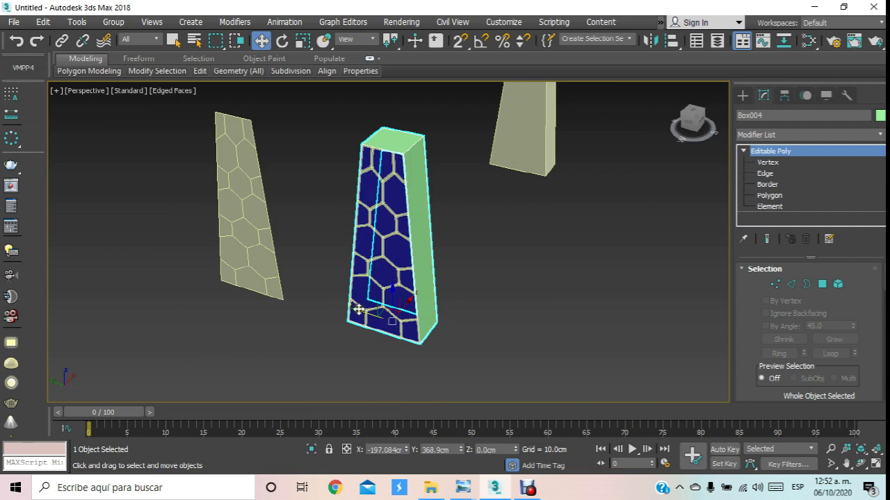
drag(362, 317, 517, 332)
- Return Box004 to its place and add a Shell modifier to it
right_click(515, 330)
click(862, 135)
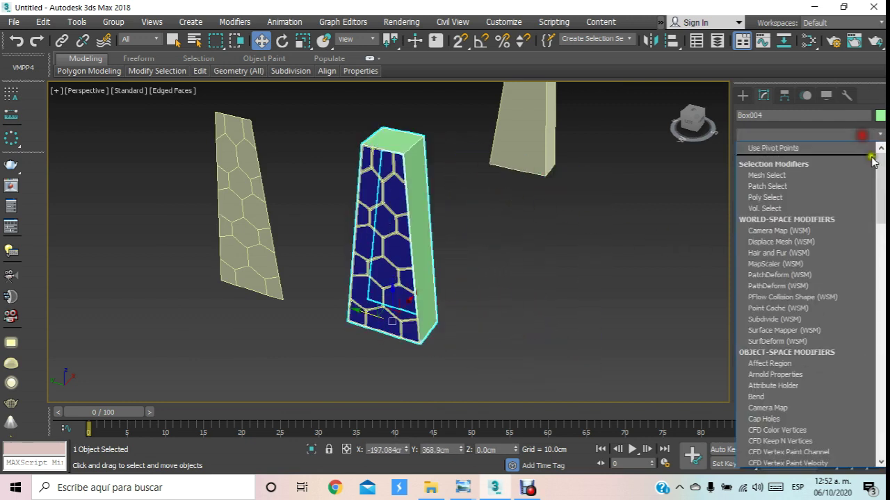
drag(878, 159, 872, 403)
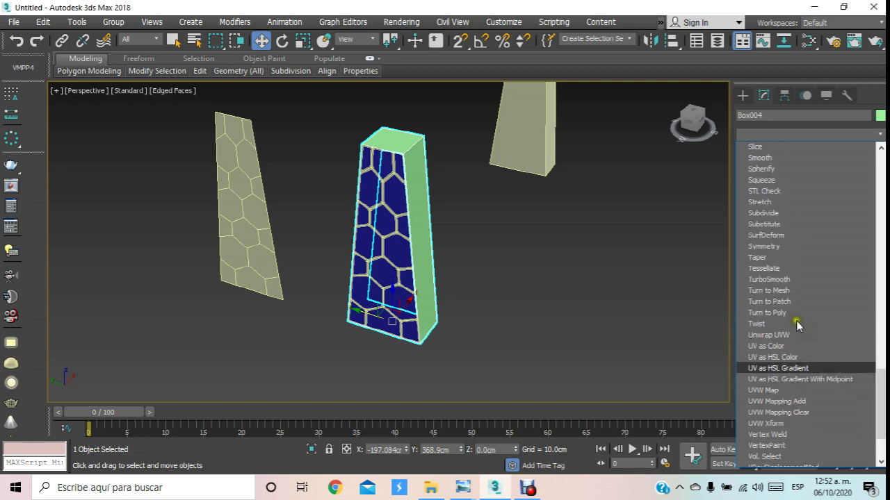
scroll(796, 320, up, 7)
scroll(796, 320, up, 1)
click(764, 301)
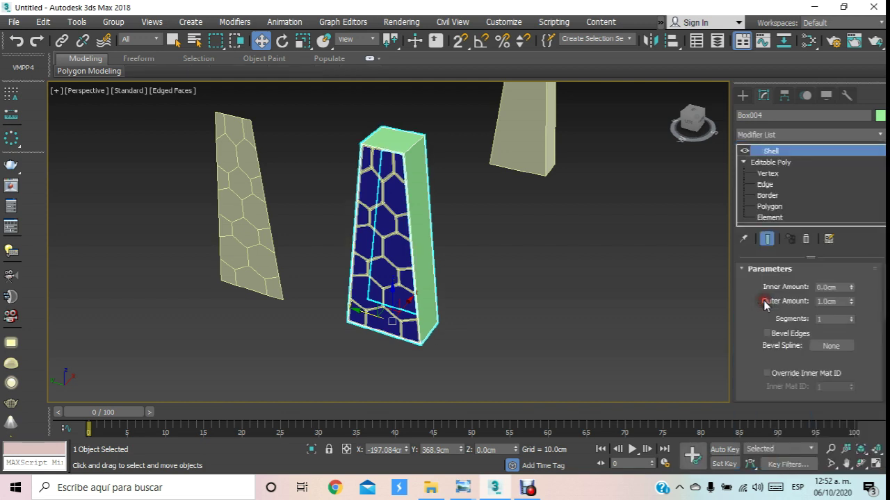
- Set the Shell's Outer Amount to 5.0cm, after first trying 3.0cm
scroll(380, 123, up, 3)
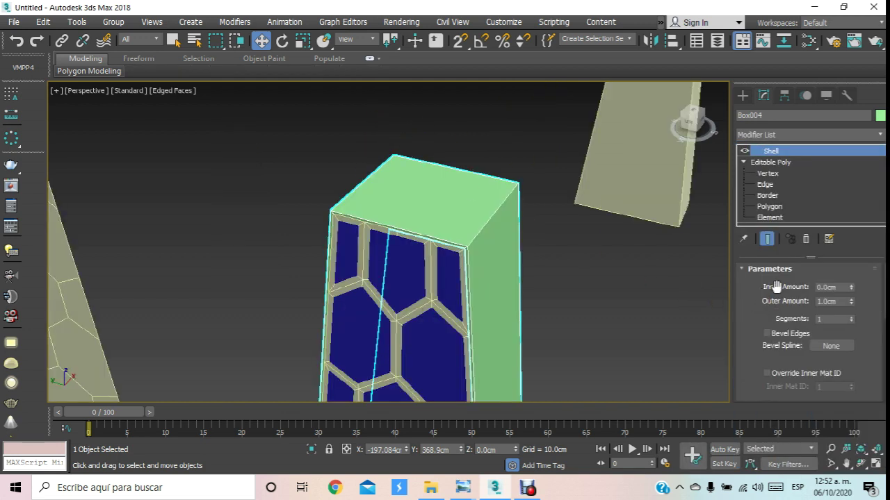
drag(838, 302, 739, 300)
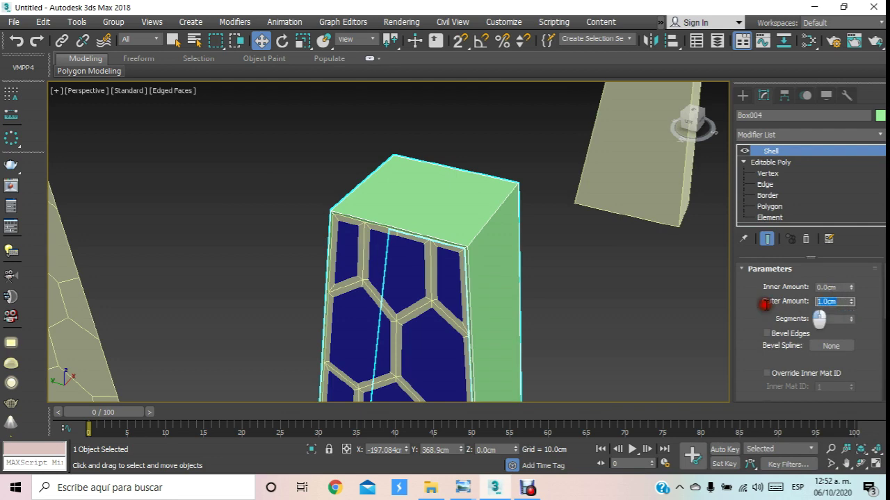
text(3)
key(Return)
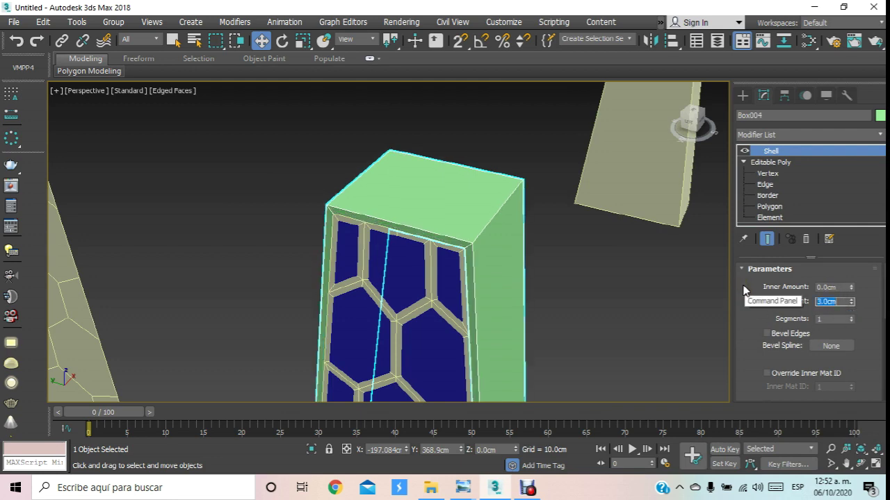
scroll(383, 162, down, 2)
scroll(410, 208, down, 4)
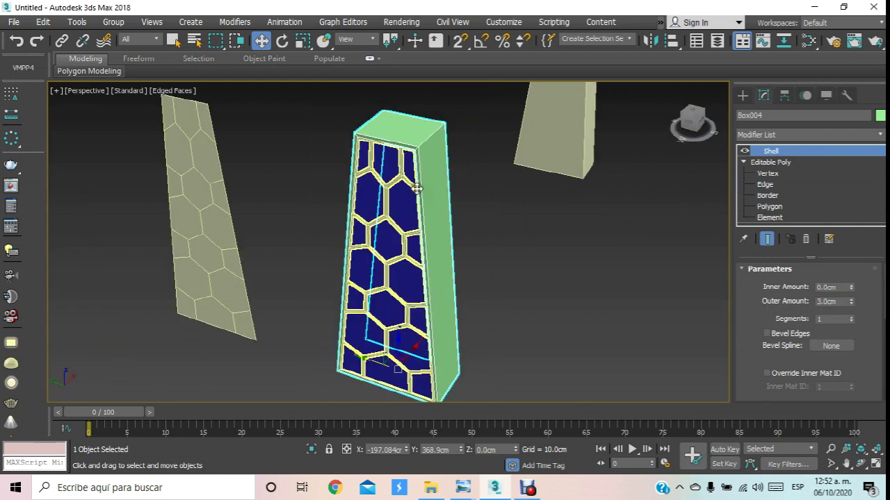
scroll(373, 154, up, 4)
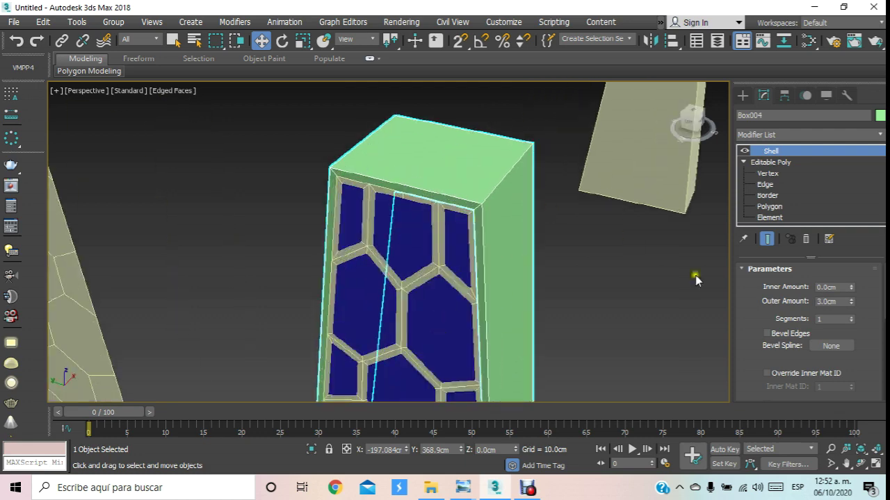
drag(835, 300, 783, 302)
text(5)
key(Return)
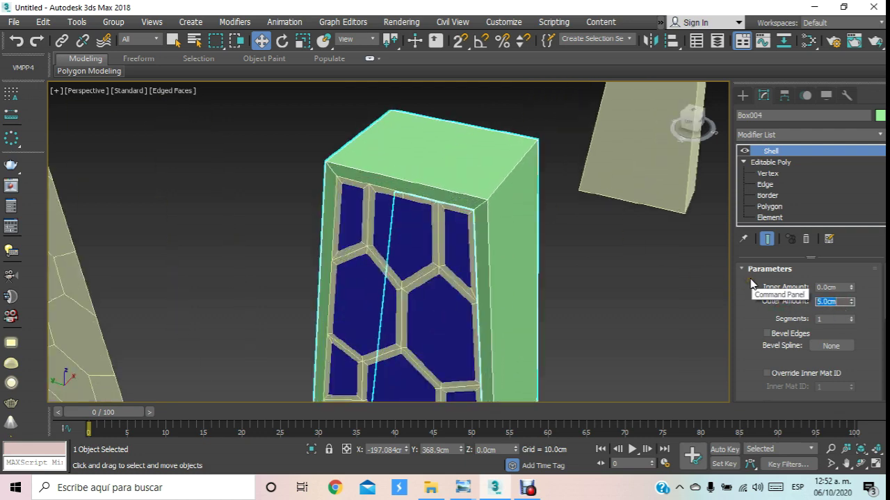
- Orbit around the shelled pillar to check its walls and top face
mouse_move(586, 174)
alt+middle_down()
mouse_move(471, 210)
mouse_move(449, 157)
mouse_move(458, 212)
mouse_move(445, 209)
alt+middle_up()
scroll(453, 178, up, 2)
scroll(453, 188, down, 4)
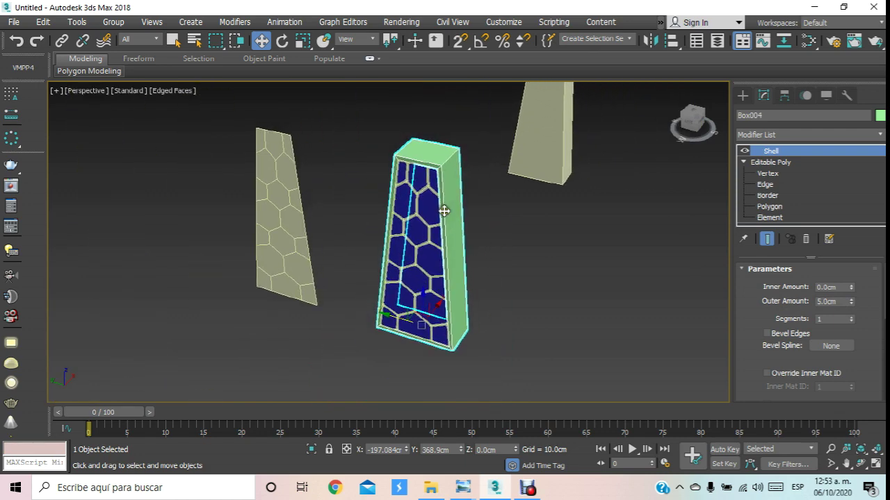
scroll(427, 292, up, 3)
alt+middle_drag(427, 292, 426, 312)
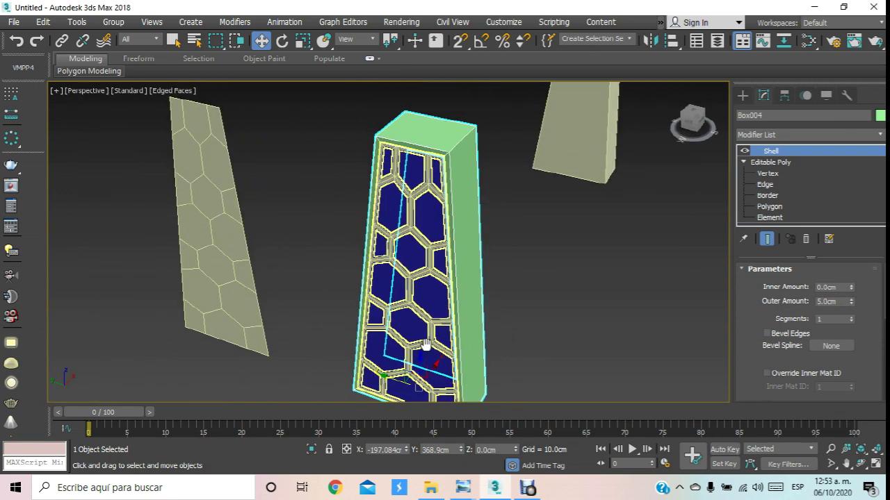
- Orbit to look down on the pillar and select the dark blue hexagon panel
click(866, 462)
mouse_move(469, 284)
mouse_down()
mouse_move(449, 308)
mouse_move(404, 178)
mouse_move(376, 196)
mouse_up()
click(261, 40)
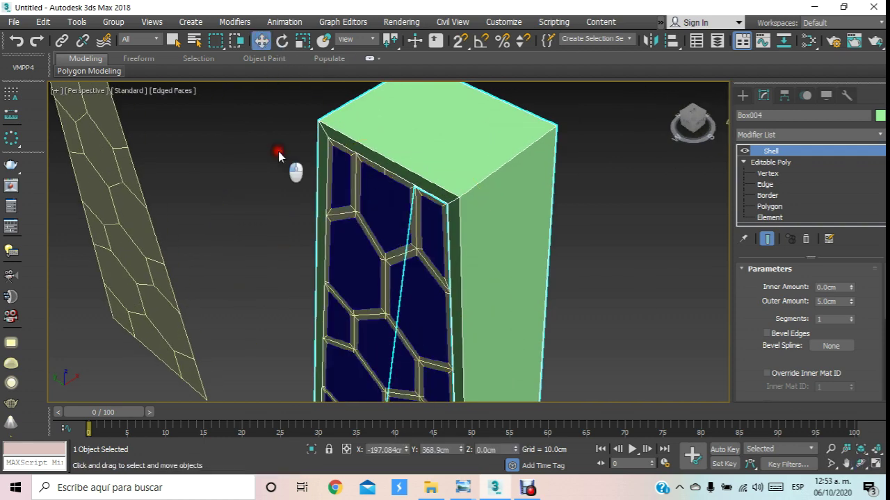
click(279, 152)
click(382, 191)
scroll(382, 190, down, 3)
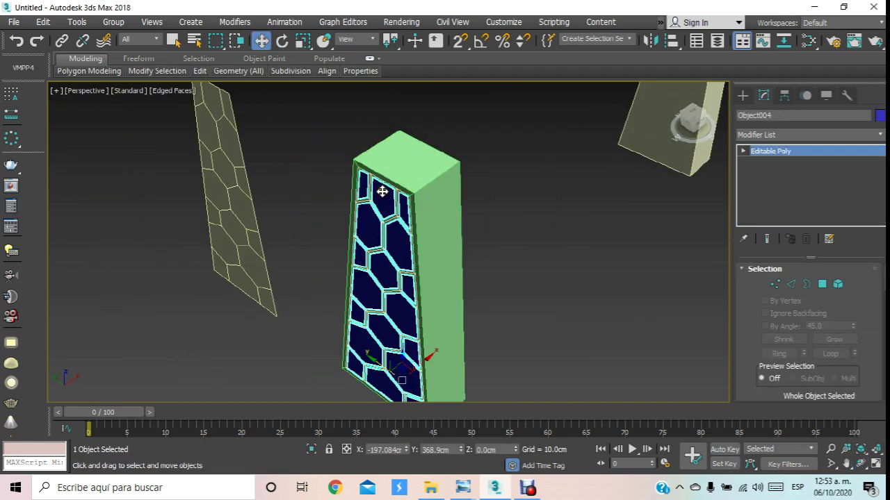
- Move the blue panel out to the pillar's right, then select the honeycomb lattice Object001
drag(418, 360, 611, 271)
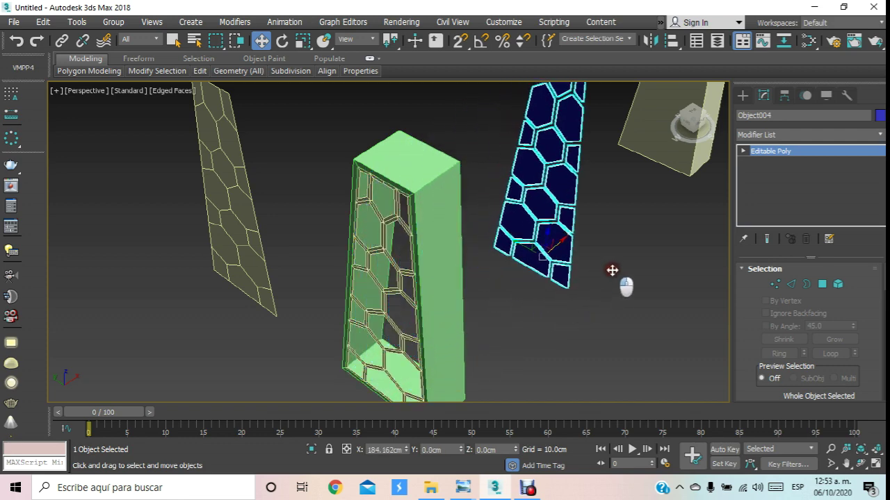
key(ctrl+z)
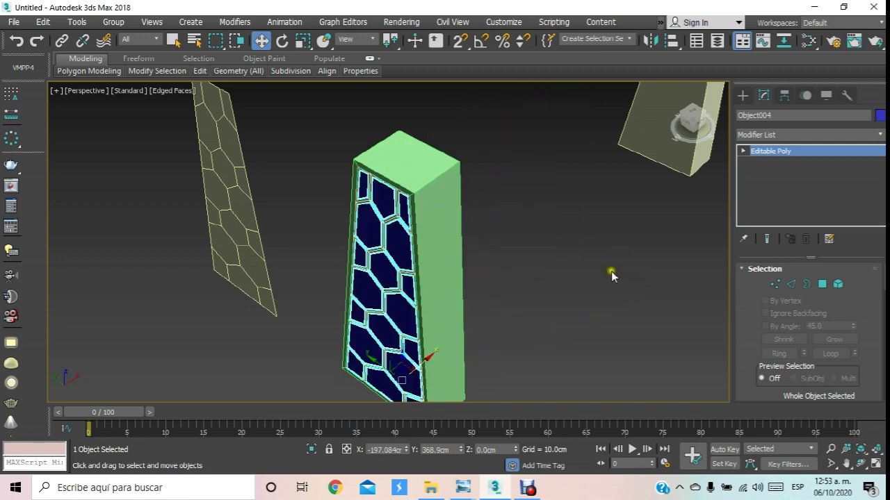
drag(417, 363, 585, 289)
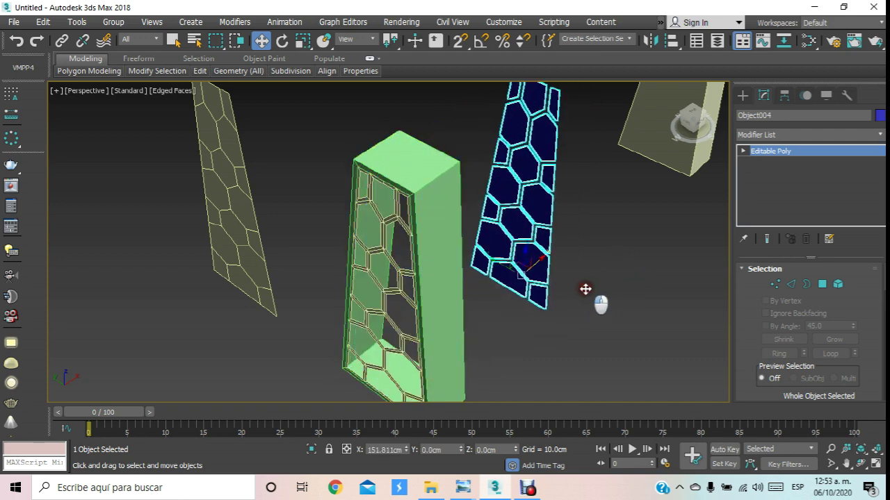
click(550, 327)
click(391, 292)
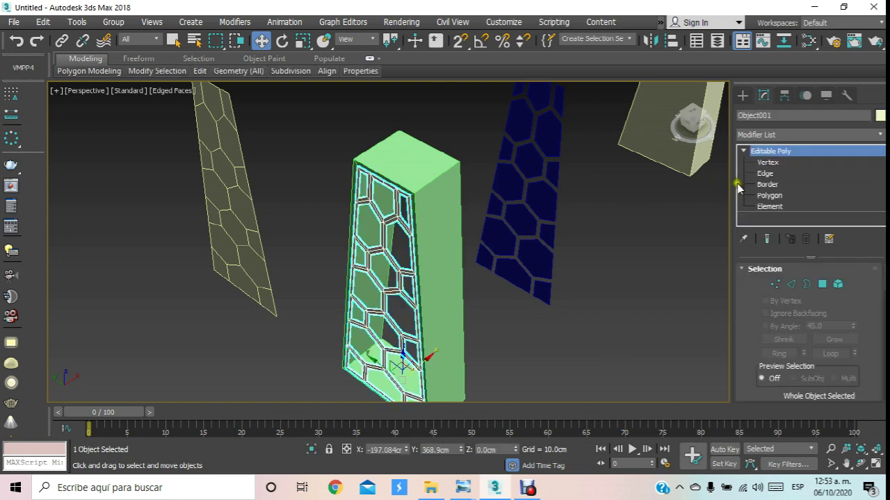
- Add a Shell modifier to the honeycomb lattice Object001
click(854, 136)
drag(879, 188, 877, 383)
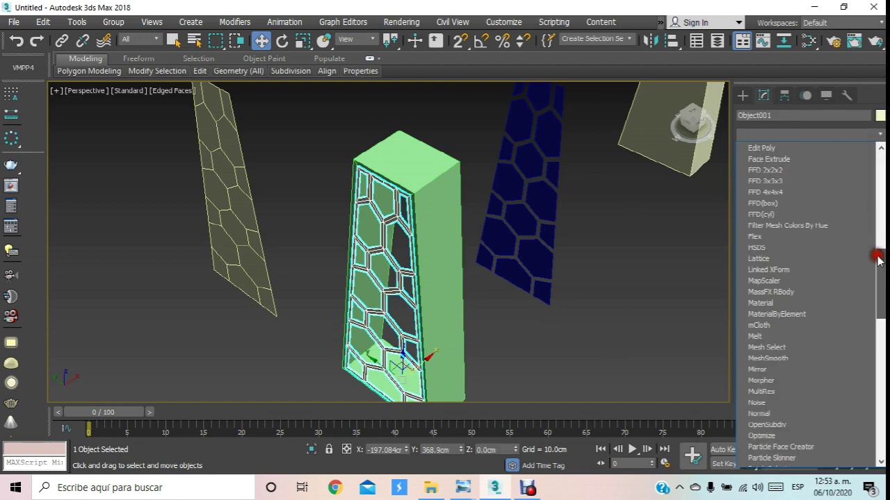
scroll(782, 389, up, 3)
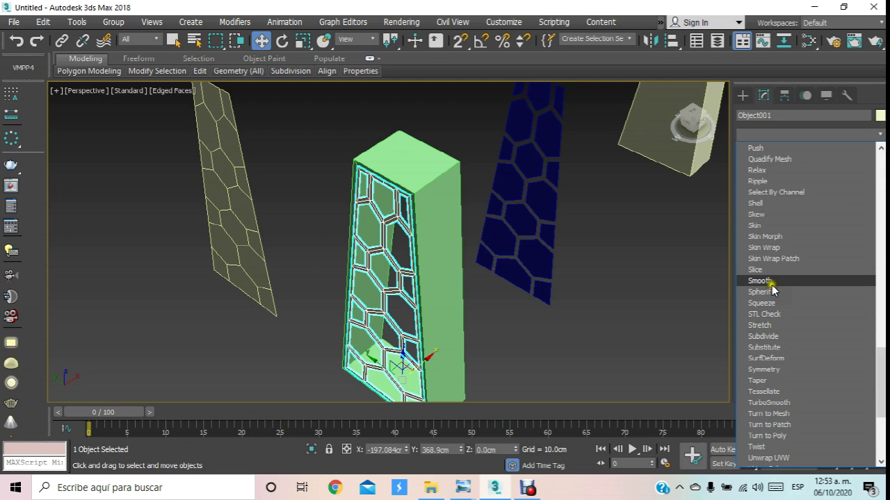
click(762, 203)
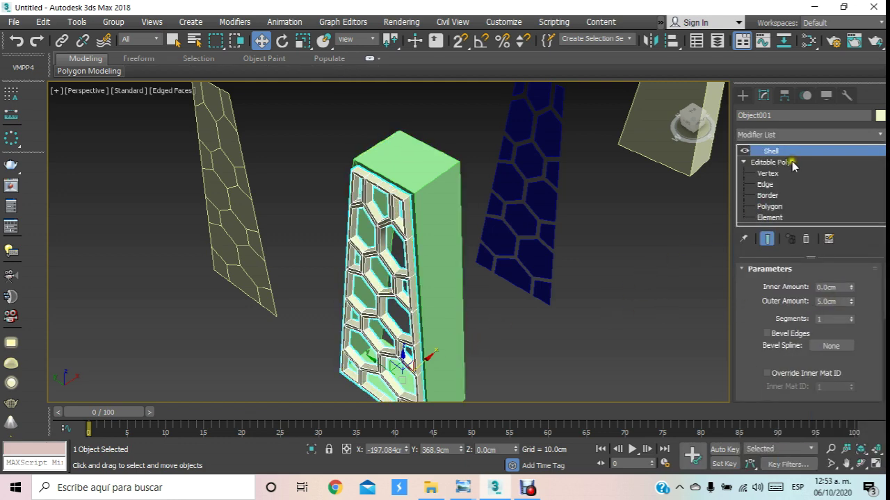
scroll(416, 313, up, 1)
scroll(419, 320, up, 2)
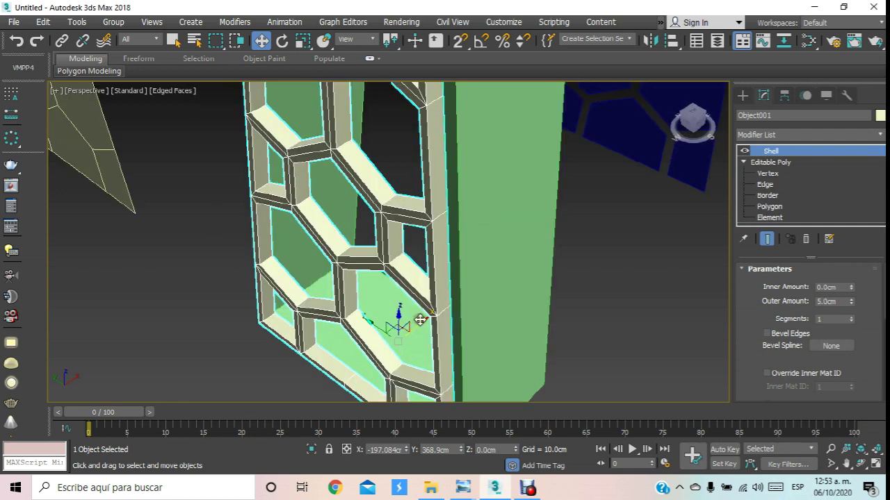
- Nudge the shelled lattice along X, orbit around it, and Shift-drag a copy along X
drag(426, 319, 447, 314)
scroll(447, 309, down, 3)
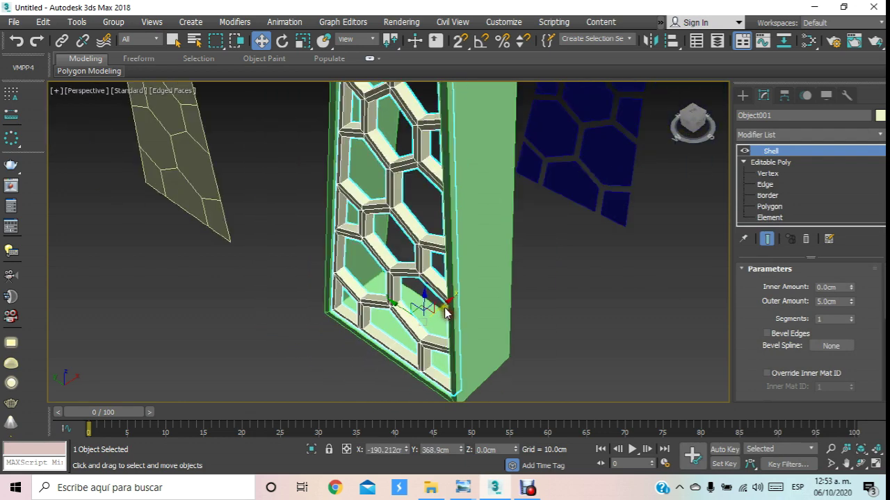
scroll(434, 310, down, 2)
middle_drag(433, 310, 433, 319)
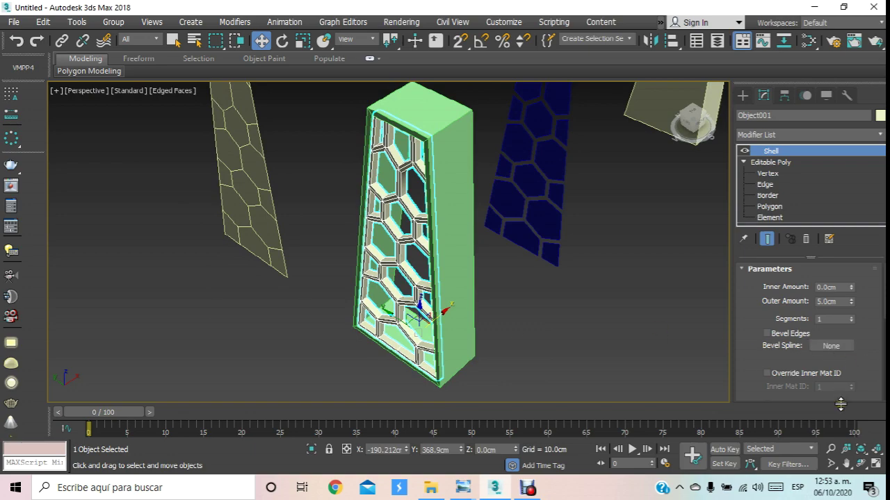
click(860, 463)
mouse_move(479, 234)
mouse_down()
mouse_move(362, 245)
mouse_move(398, 233)
mouse_up()
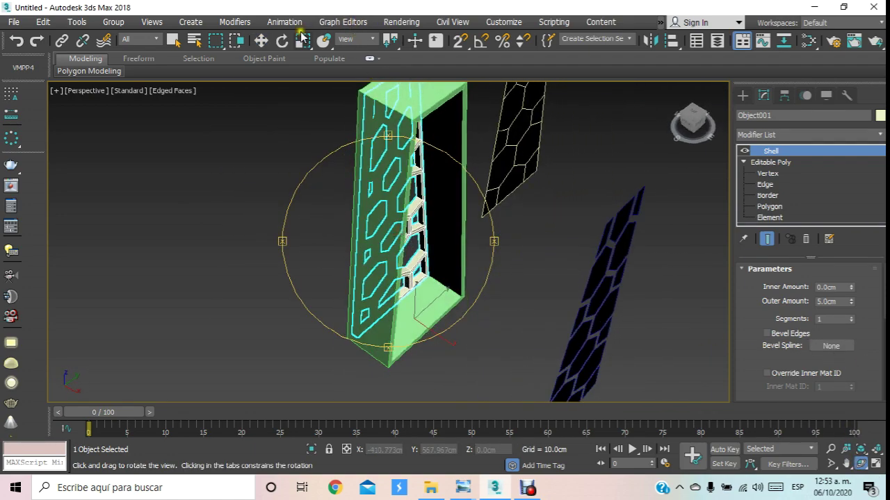
click(262, 40)
shift+drag(438, 335, 470, 352)
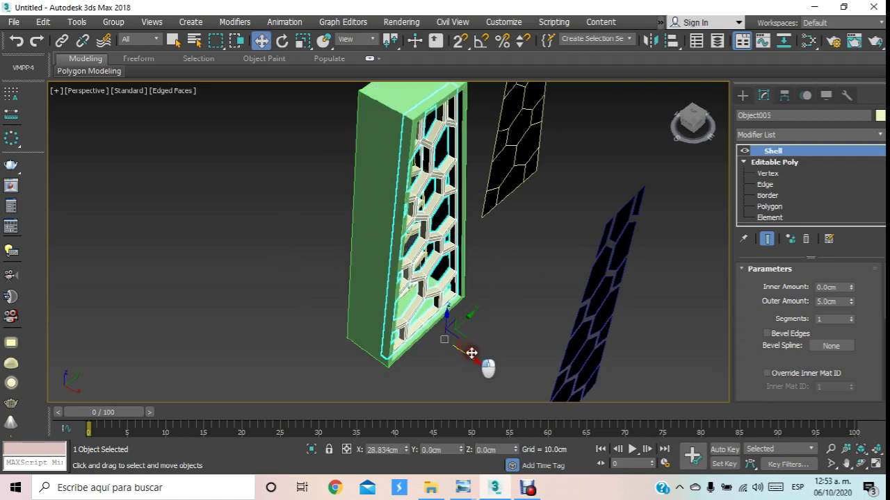
- Confirm the lattice copy and select the dark blue hexagon panel Object004
shift+drag(471, 353, 473, 356)
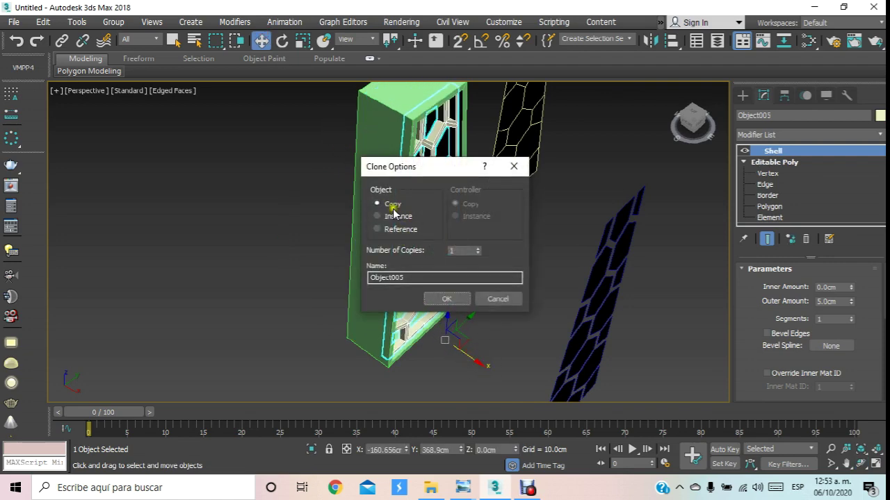
click(448, 298)
click(622, 325)
middle_drag(622, 325, 472, 268)
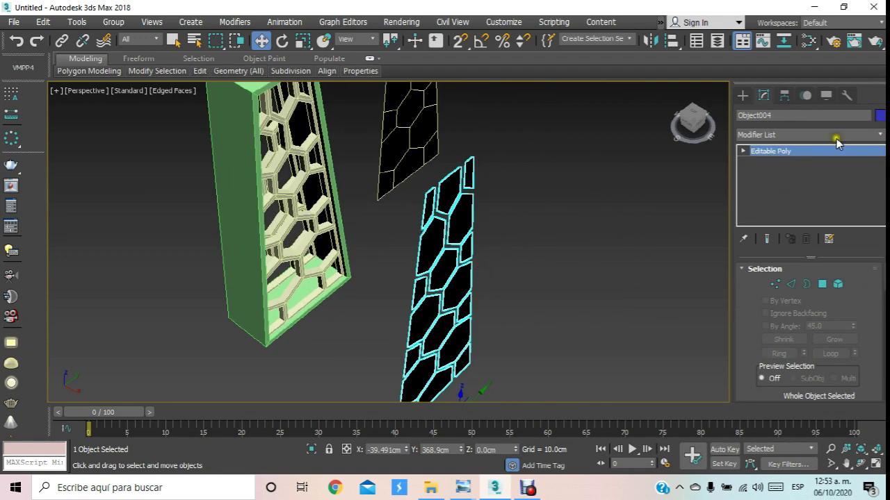
- Add a Shell modifier to Object004 with a 2.0cm Outer Amount
click(836, 137)
drag(880, 181, 867, 424)
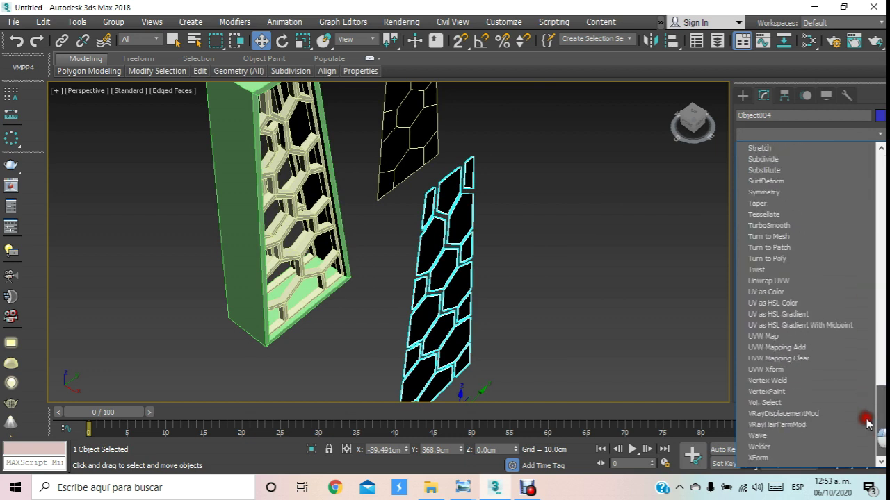
scroll(771, 268, up, 3)
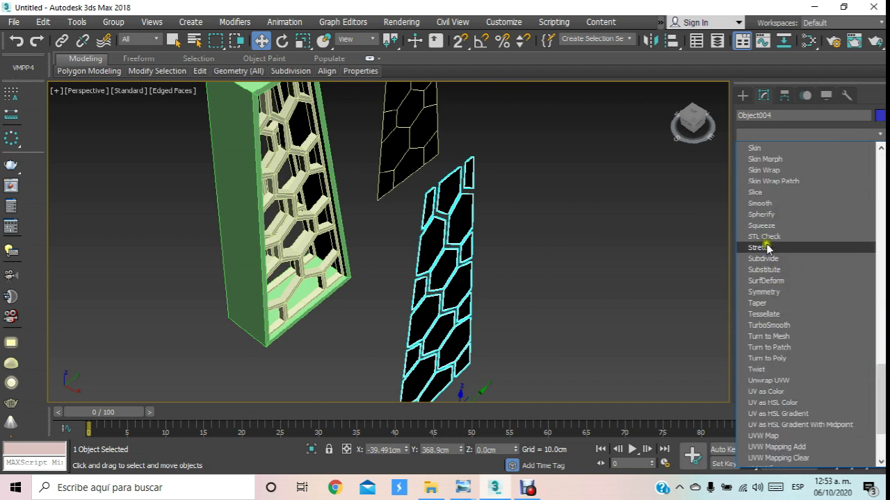
scroll(766, 247, up, 1)
click(761, 159)
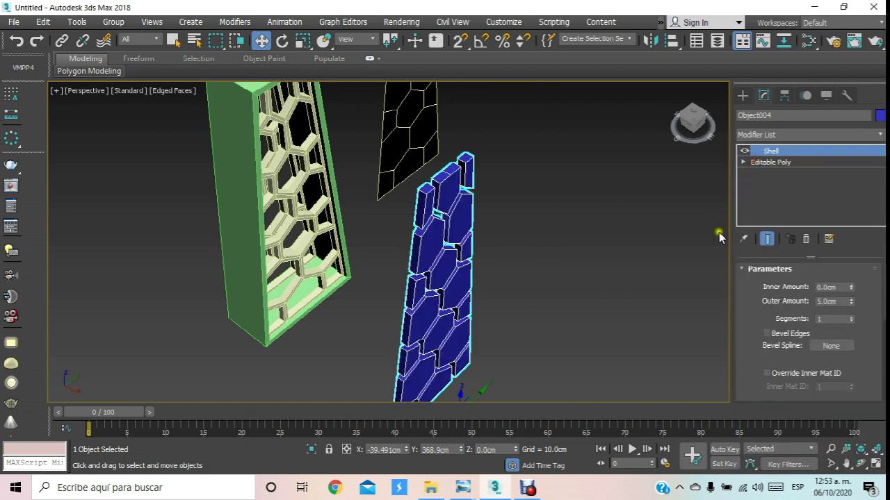
double_click(843, 301)
text(2)
key(Return)
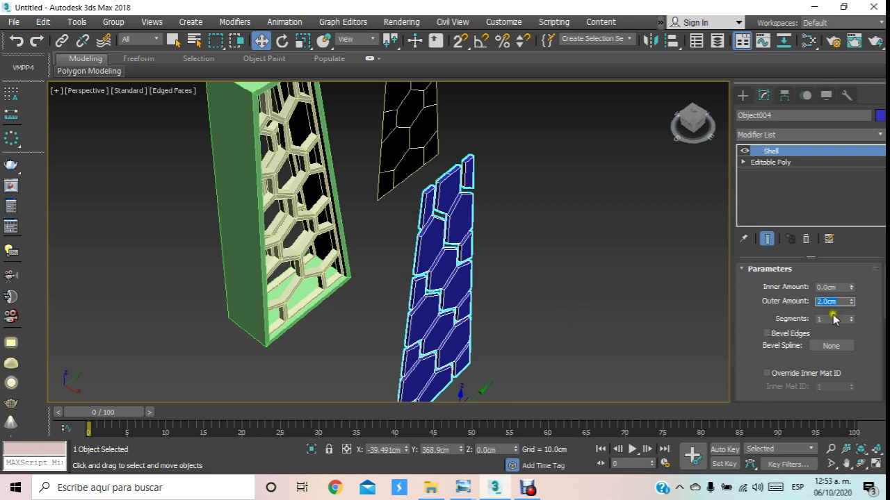
- Move the blue panel inside the green frame and Shift-drag out a copy
middle_drag(615, 292, 595, 282)
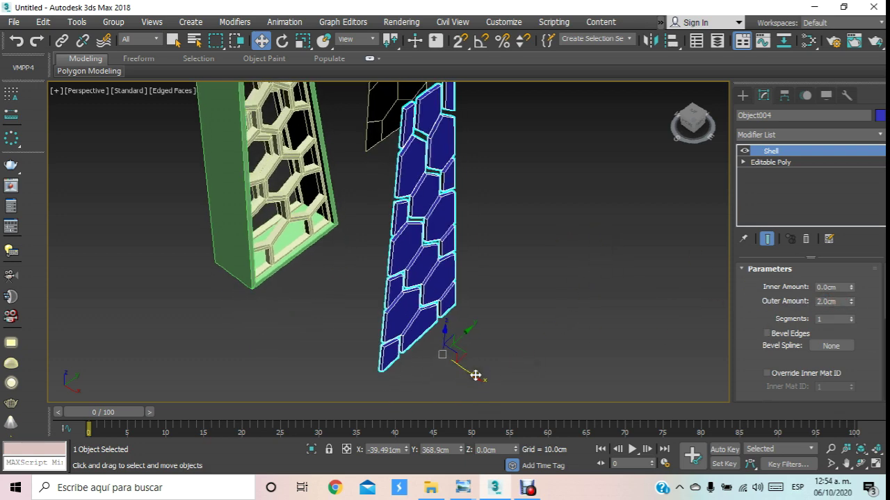
drag(476, 375, 326, 295)
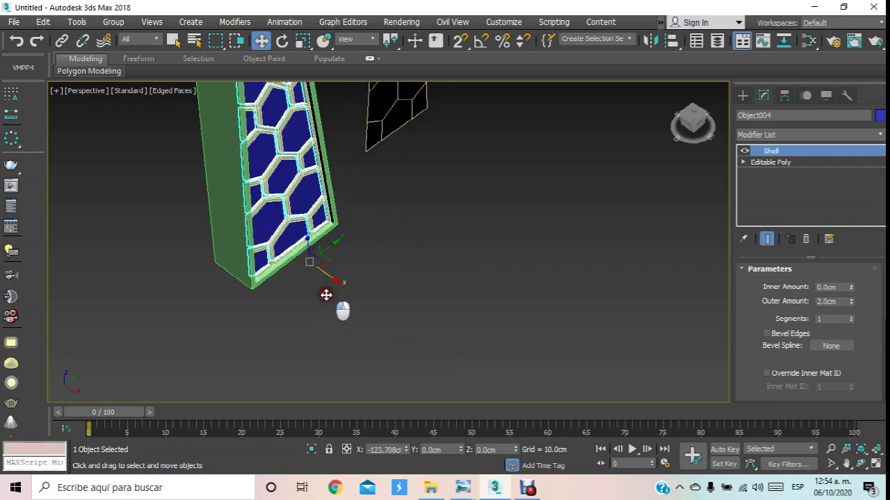
scroll(293, 269, up, 5)
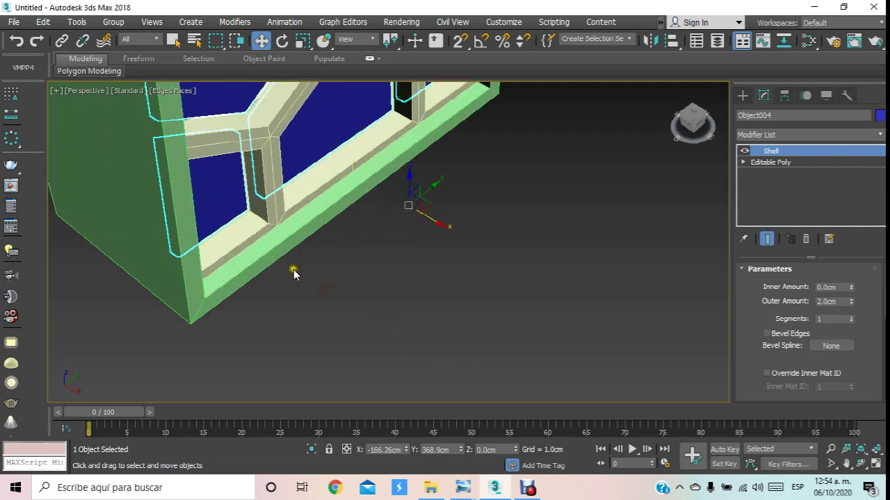
middle_drag(293, 269, 474, 344)
scroll(474, 345, down, 2)
scroll(476, 346, down, 3)
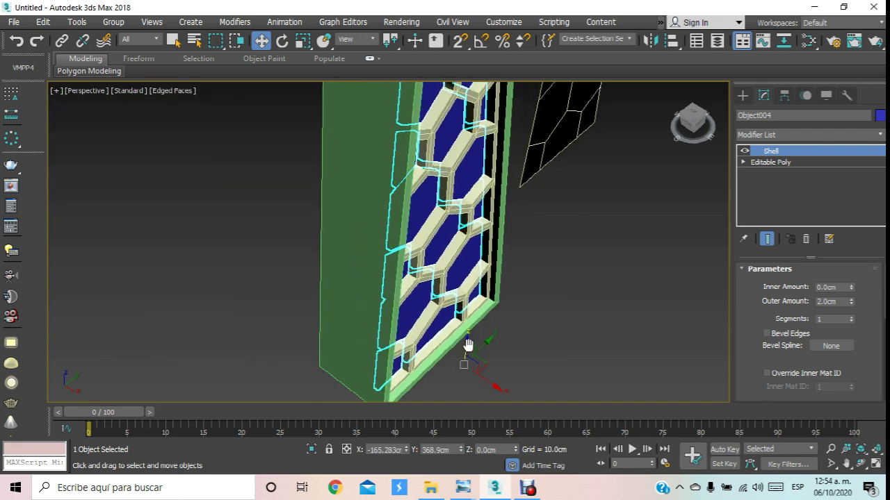
alt+middle_drag(468, 344, 621, 339)
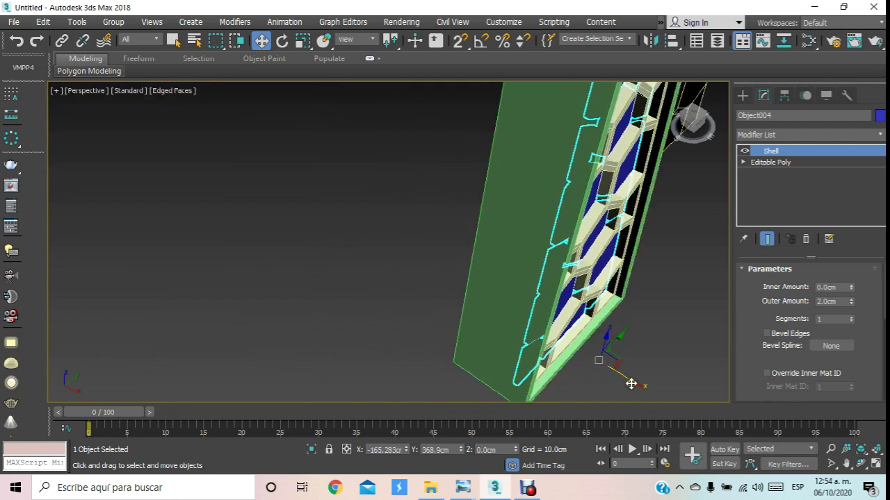
shift+drag(631, 383, 512, 304)
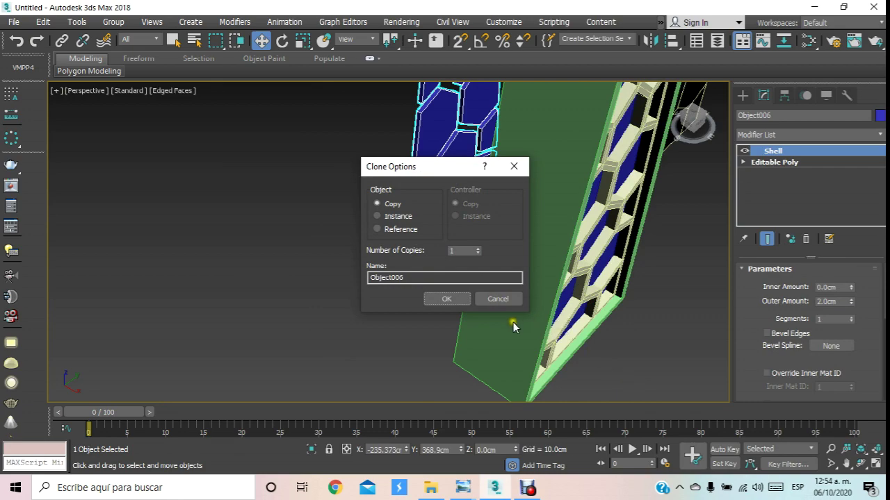
- Confirm the blue panel copy Object006 and orbit around the panels
click(458, 300)
click(862, 465)
mouse_move(403, 222)
mouse_down()
mouse_move(581, 274)
mouse_move(657, 251)
mouse_move(376, 276)
mouse_move(346, 256)
mouse_move(369, 224)
mouse_up()
scroll(368, 224, up, 5)
click(263, 40)
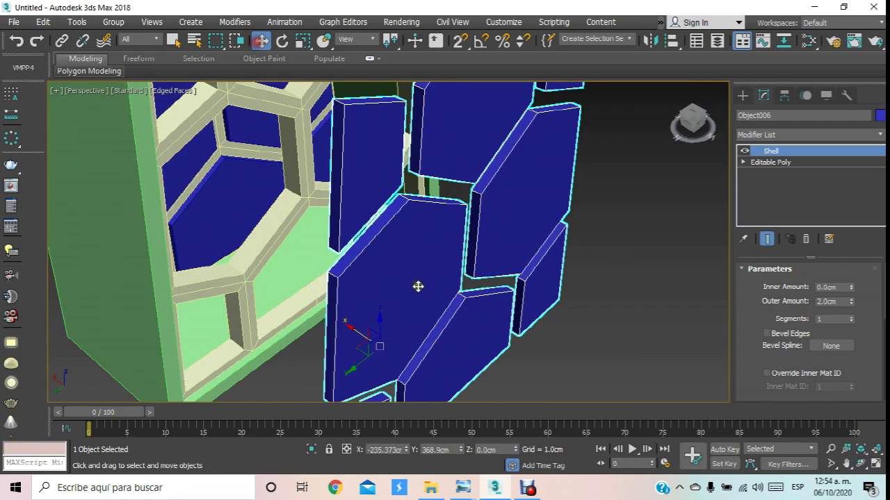
- Nudge the lattice frame slightly along X and orbit to check it edge-on
mouse_move(357, 332)
alt+middle_down()
mouse_move(252, 252)
mouse_move(239, 226)
alt+middle_up()
drag(239, 226, 245, 222)
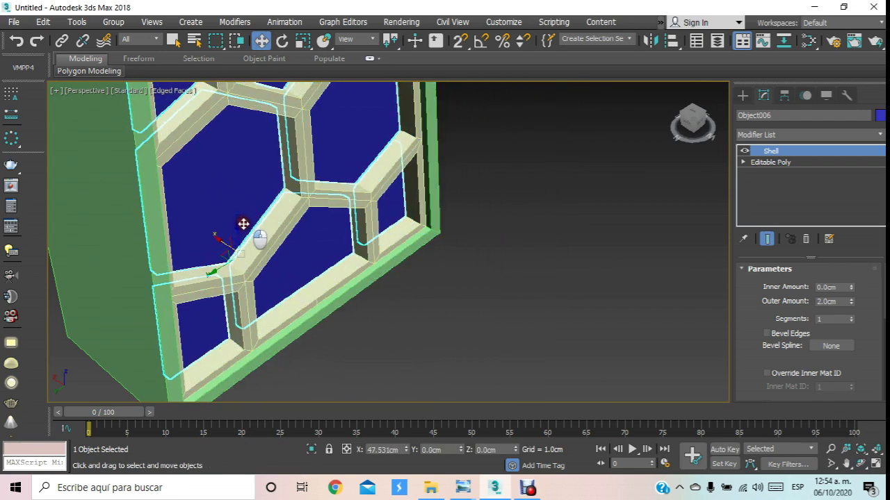
scroll(246, 223, down, 1)
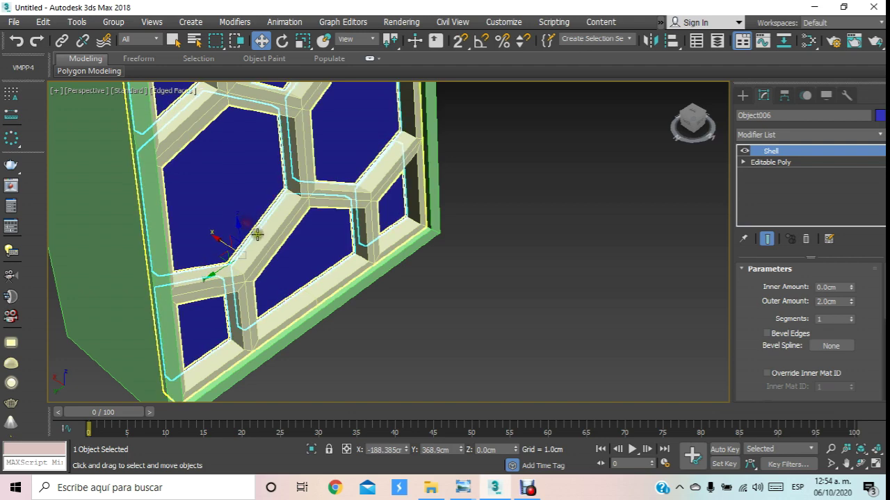
scroll(253, 230, down, 3)
click(774, 209)
click(861, 464)
mouse_move(344, 235)
mouse_down()
mouse_move(231, 223)
mouse_move(294, 219)
mouse_move(215, 254)
mouse_up()
scroll(284, 227, up, 4)
scroll(376, 208, up, 3)
scroll(376, 208, down, 6)
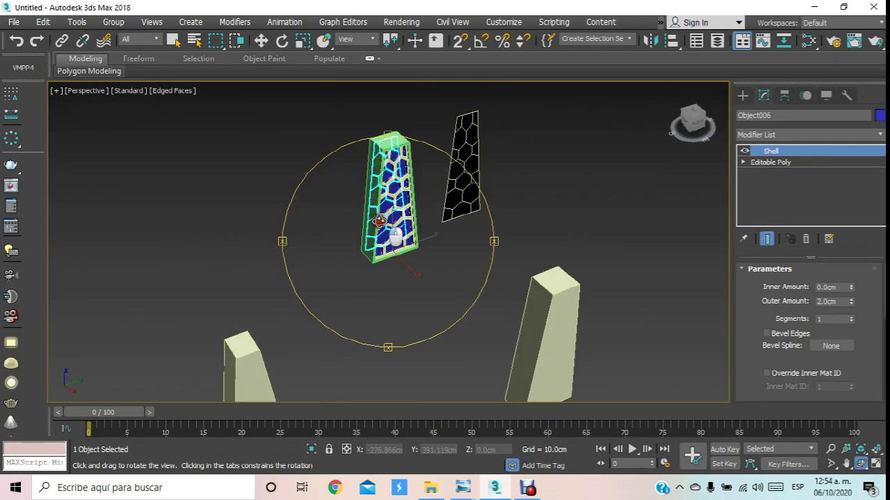
- Group the five pillar objects as Group001 and move the group right along X
click(261, 40)
click(287, 98)
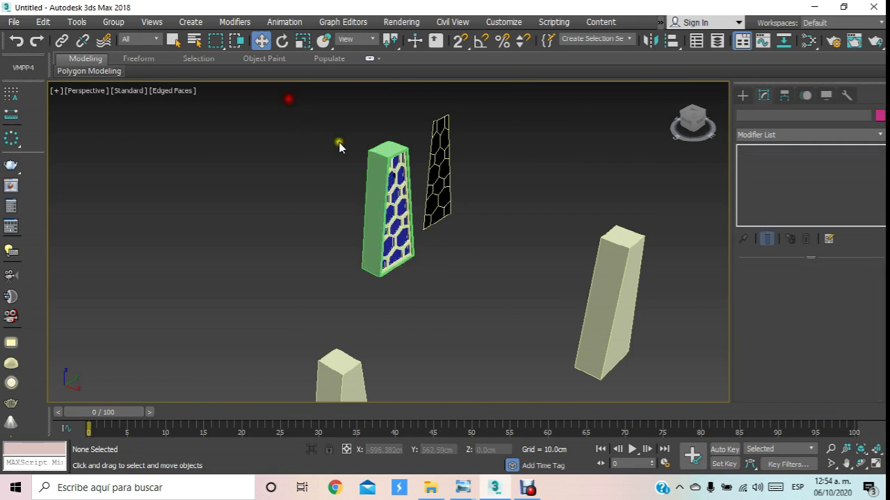
middle_drag(397, 123, 254, 137)
drag(202, 123, 274, 314)
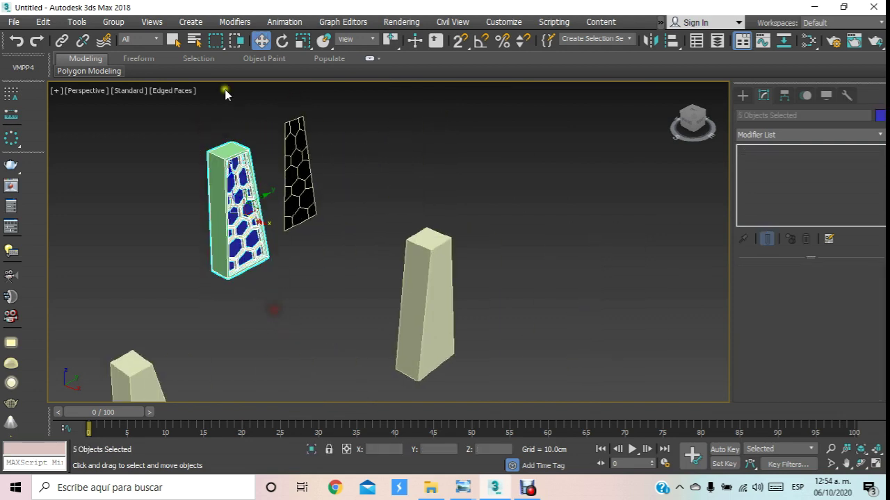
click(114, 23)
click(114, 40)
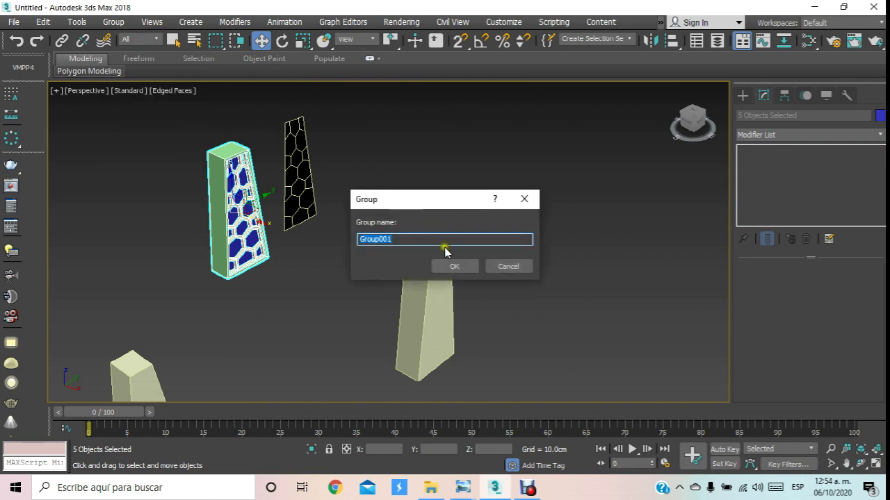
click(453, 267)
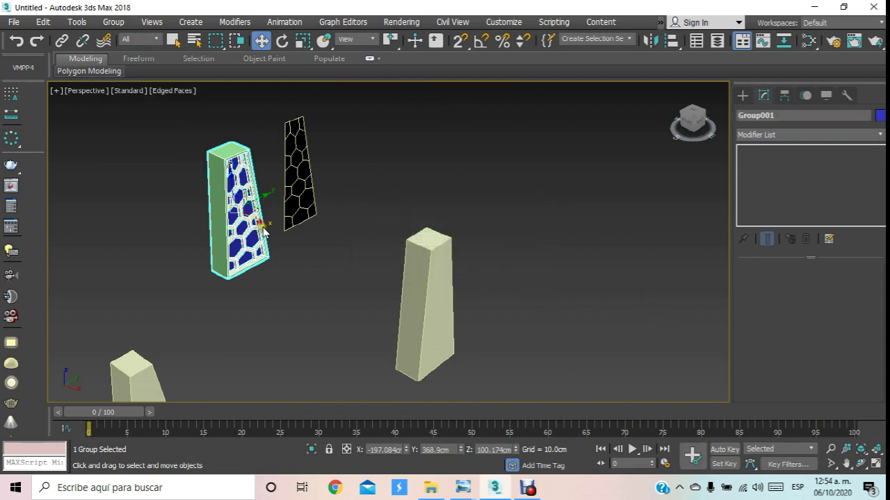
drag(263, 222, 362, 292)
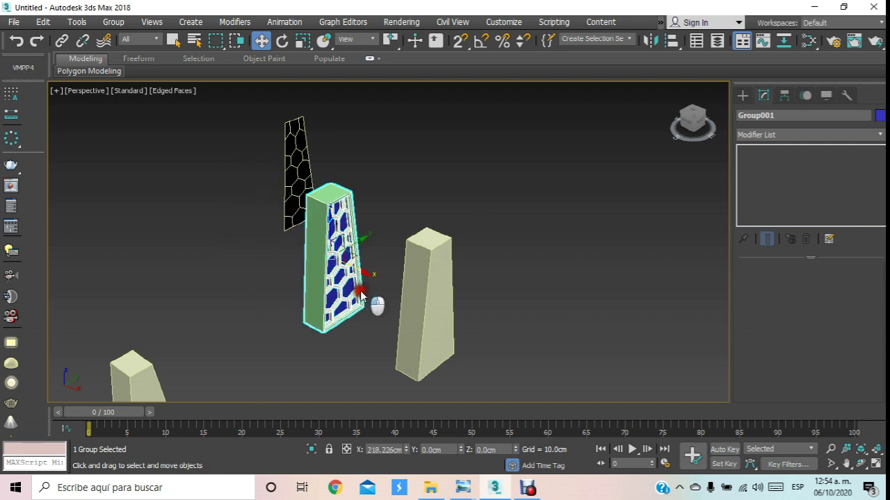
- Align the grouped lattice pillar to Box002 on X Position only, Center to Center
click(669, 40)
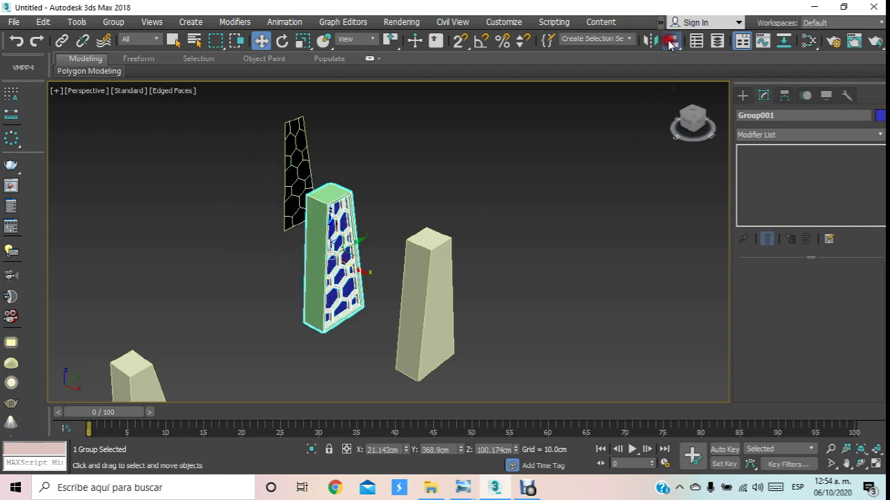
click(439, 250)
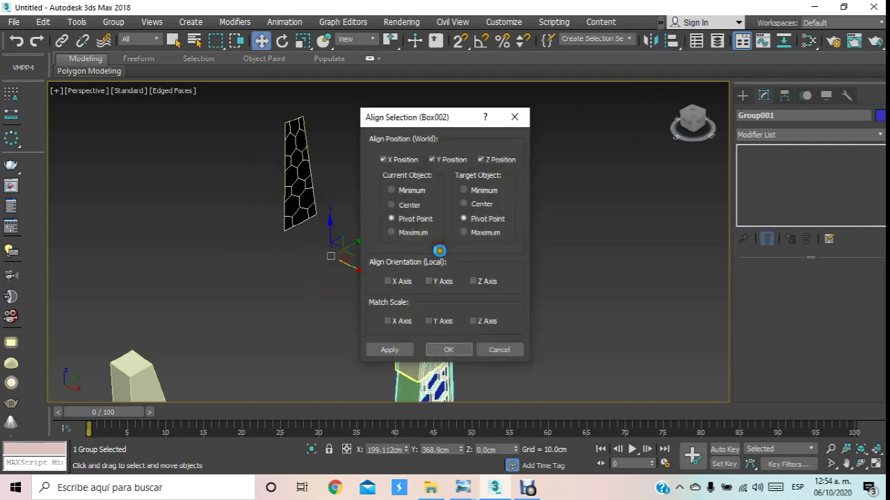
click(488, 159)
drag(432, 116, 547, 97)
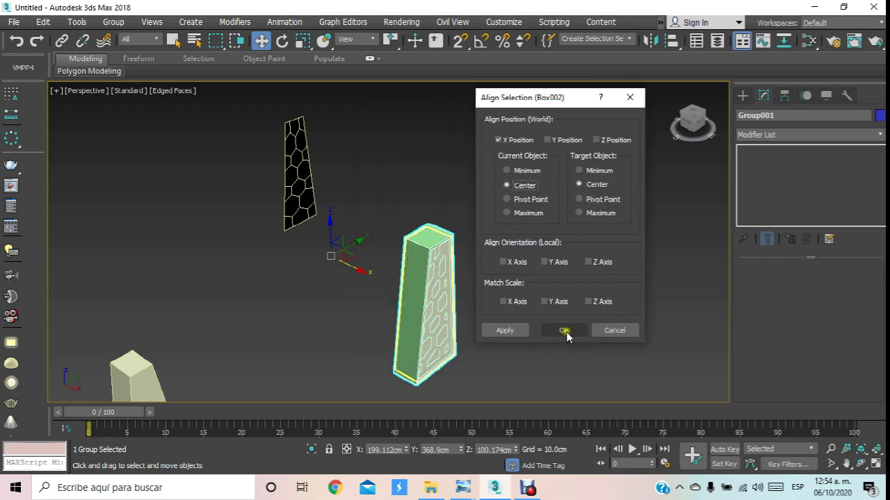
click(563, 330)
- Delete the leftover pale pillar Box002 and orbit to inspect the green lattice pillar
click(477, 358)
click(405, 356)
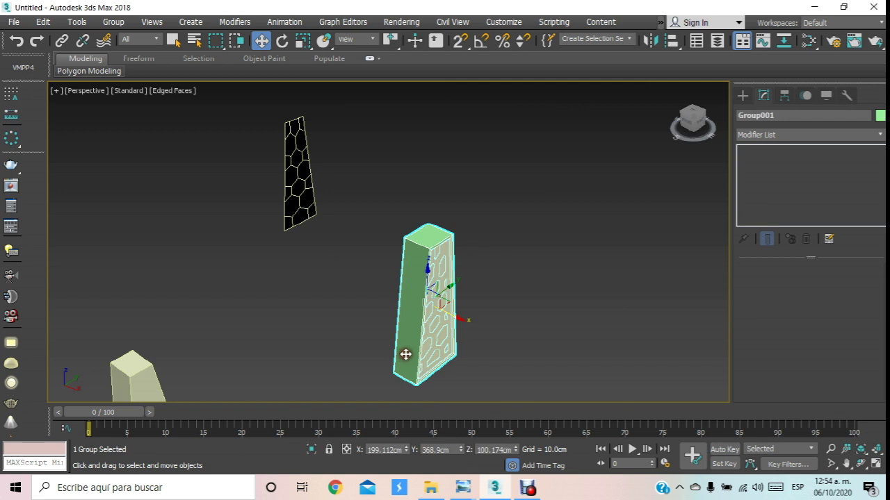
click(406, 356)
drag(454, 377, 371, 335)
key(Delete)
middle_drag(380, 334, 375, 209)
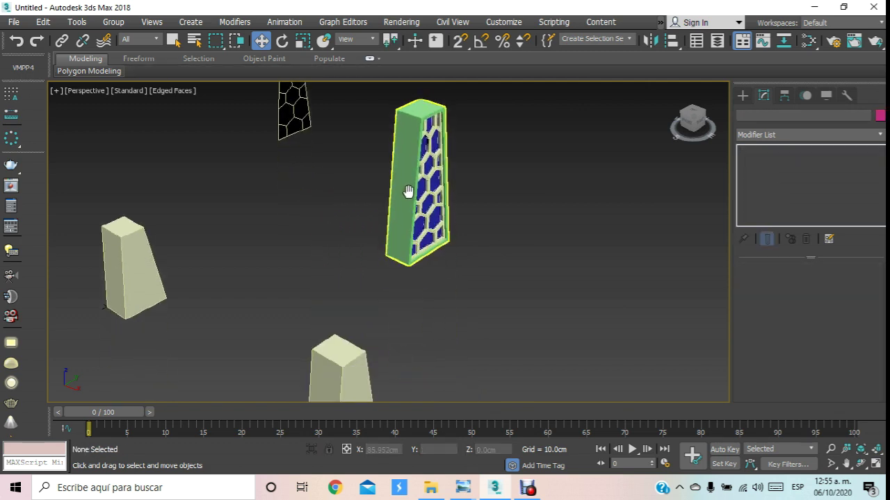
click(861, 464)
mouse_move(389, 209)
mouse_down()
mouse_move(483, 246)
mouse_move(399, 234)
mouse_up()
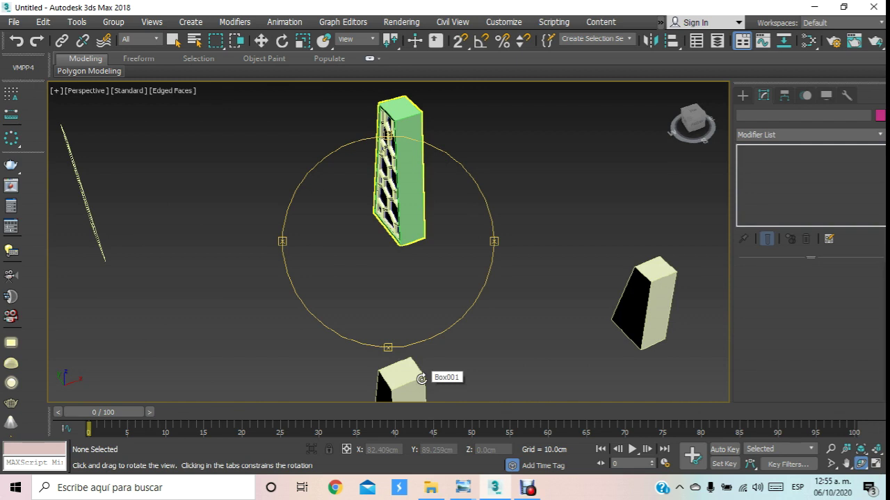
mouse_move(421, 379)
mouse_down()
mouse_move(386, 256)
mouse_move(348, 185)
mouse_up()
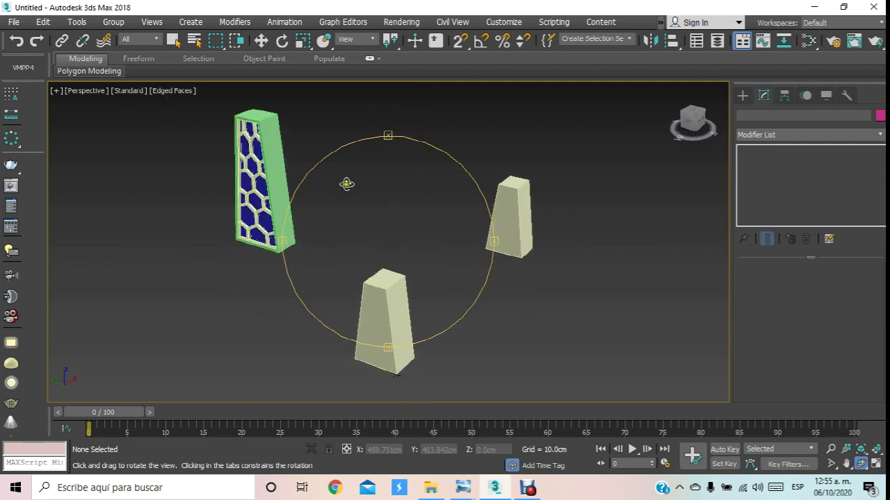
click(261, 40)
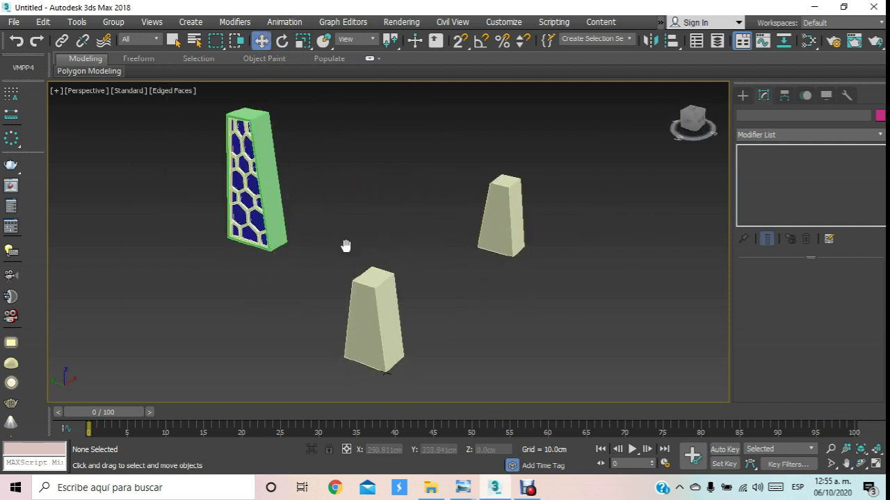
scroll(352, 259, down, 3)
- Select the middle pale pillar Box001 and pick its front polygon at Polygon level
click(371, 292)
scroll(369, 283, up, 2)
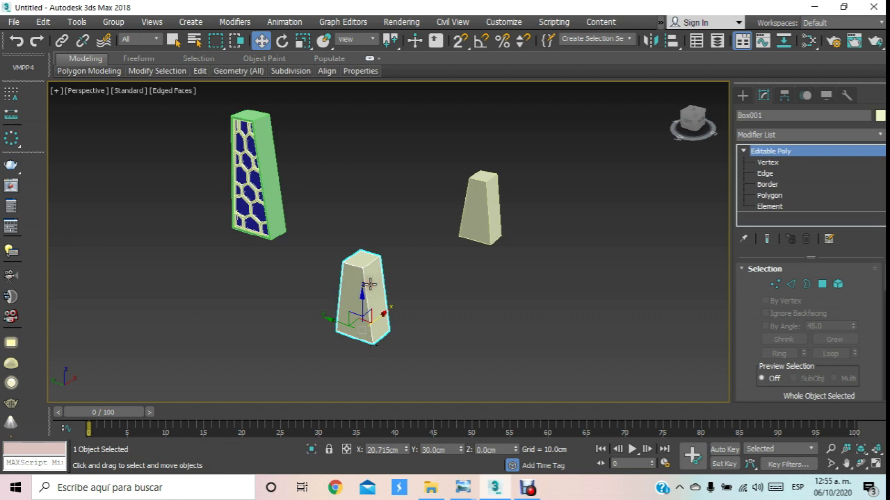
scroll(371, 290, up, 2)
scroll(372, 292, down, 3)
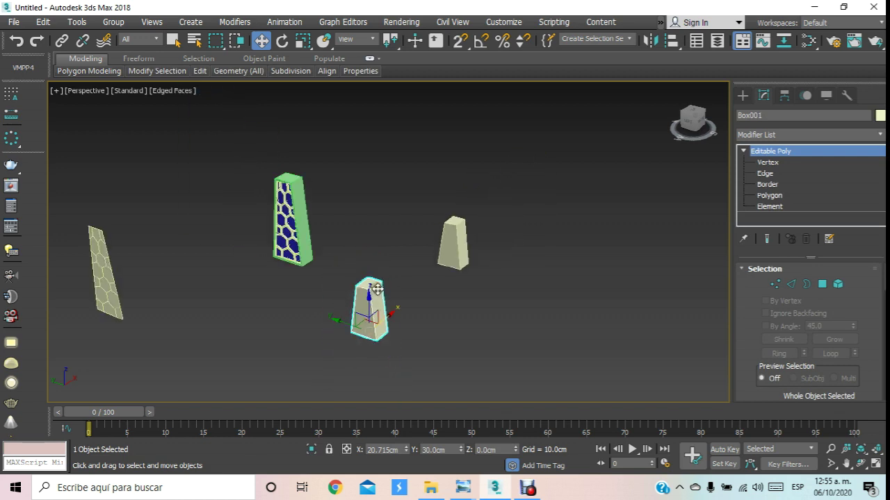
scroll(375, 288, up, 1)
click(414, 282)
click(373, 308)
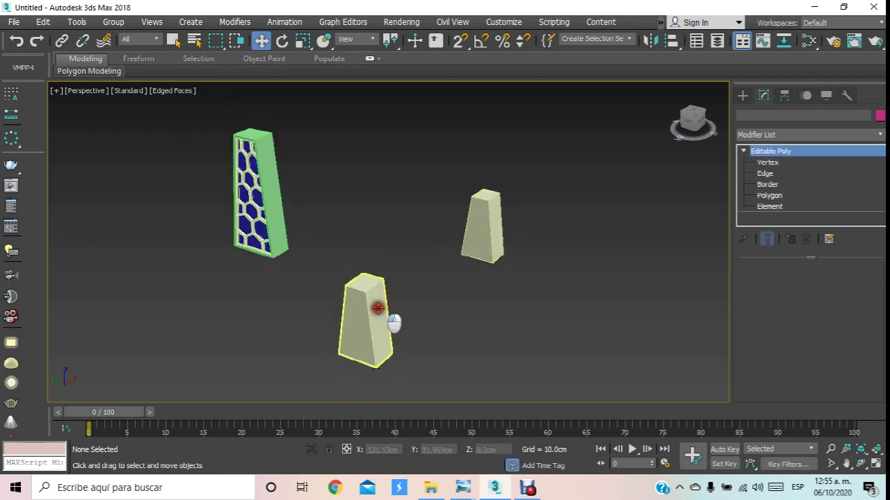
middle_drag(377, 291, 384, 212)
scroll(384, 212, up, 1)
right_click(379, 220)
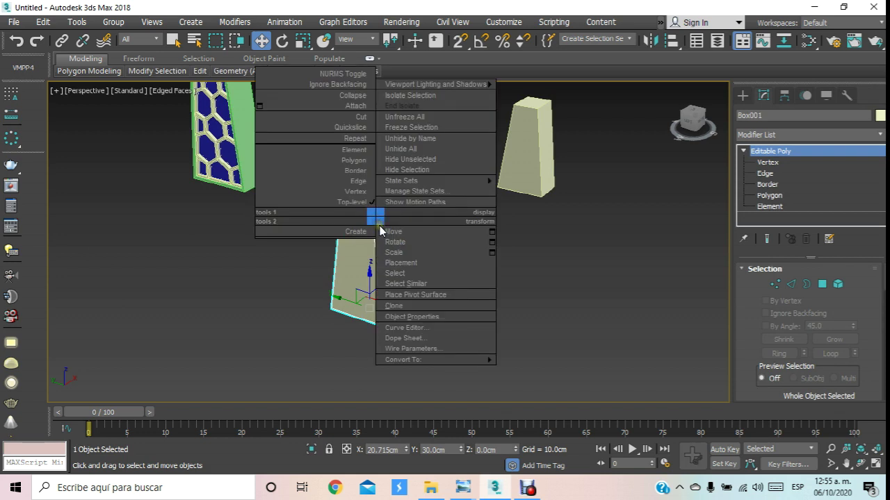
click(291, 314)
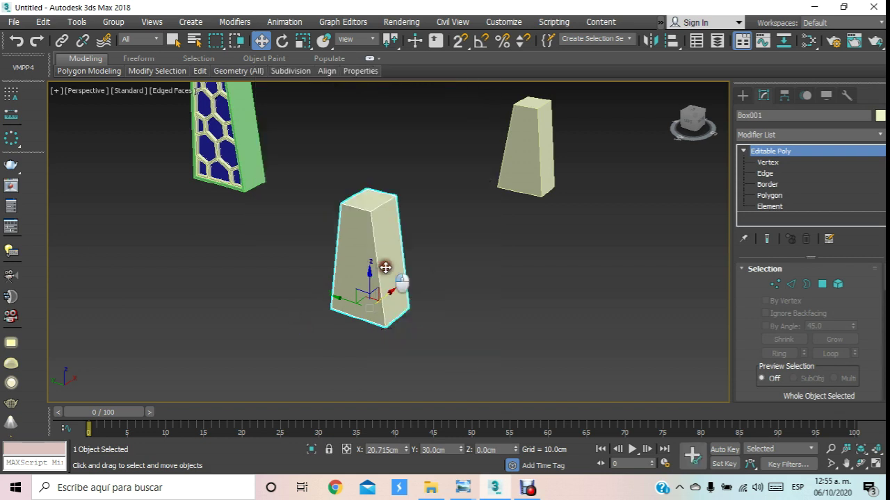
click(772, 195)
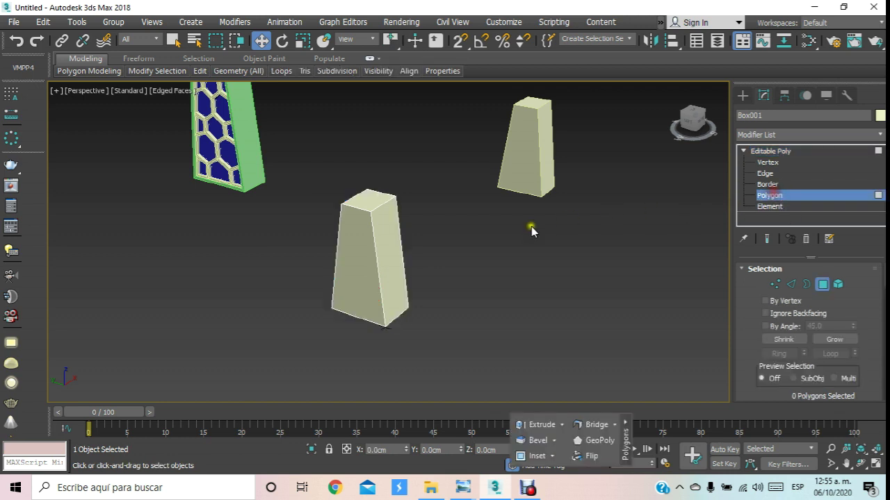
click(365, 245)
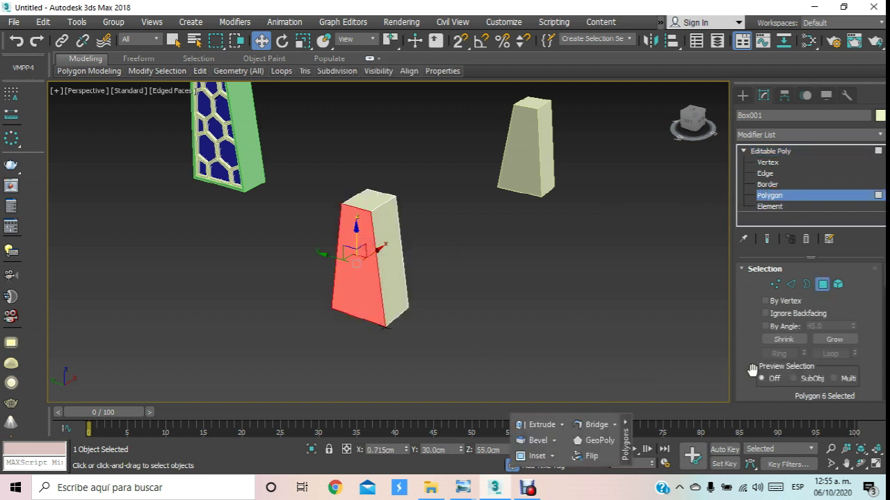
- Start Detach on the selected front polygon from the Edit Geometry rollout
drag(752, 370, 752, 294)
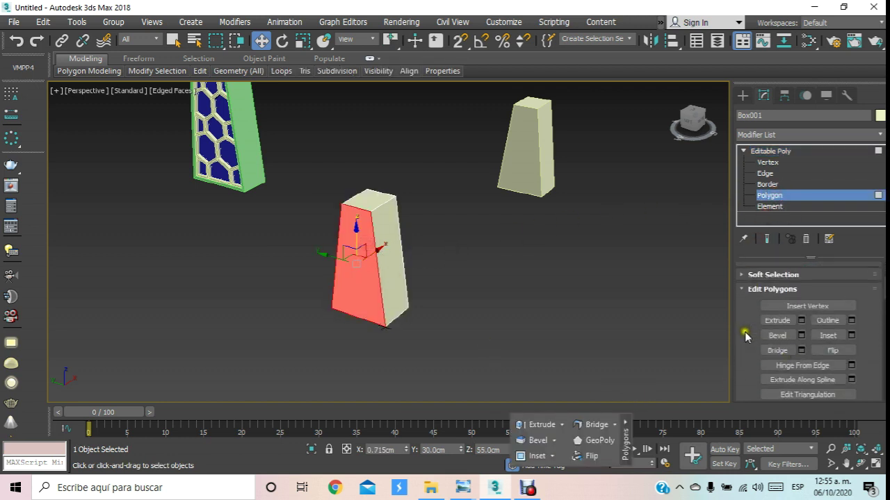
scroll(744, 308, down, 1)
scroll(744, 307, down, 2)
scroll(772, 356, down, 2)
scroll(773, 355, down, 1)
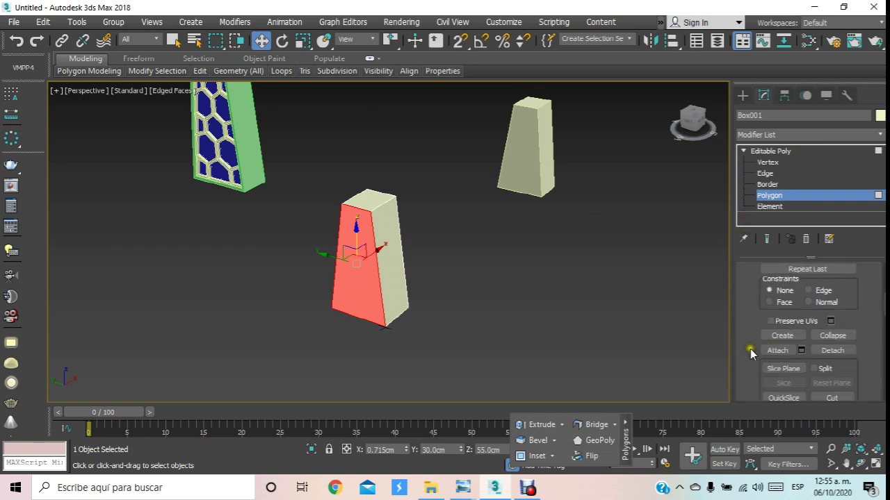
scroll(750, 351, down, 3)
scroll(749, 351, down, 3)
scroll(750, 350, down, 2)
scroll(749, 350, down, 2)
scroll(750, 350, down, 2)
scroll(749, 350, down, 2)
scroll(750, 352, down, 2)
scroll(750, 351, down, 2)
scroll(750, 351, down, 2)
scroll(749, 355, down, 2)
scroll(749, 355, down, 1)
scroll(750, 351, up, 2)
scroll(751, 345, up, 2)
scroll(751, 345, up, 2)
scroll(751, 345, up, 2)
scroll(751, 345, up, 2)
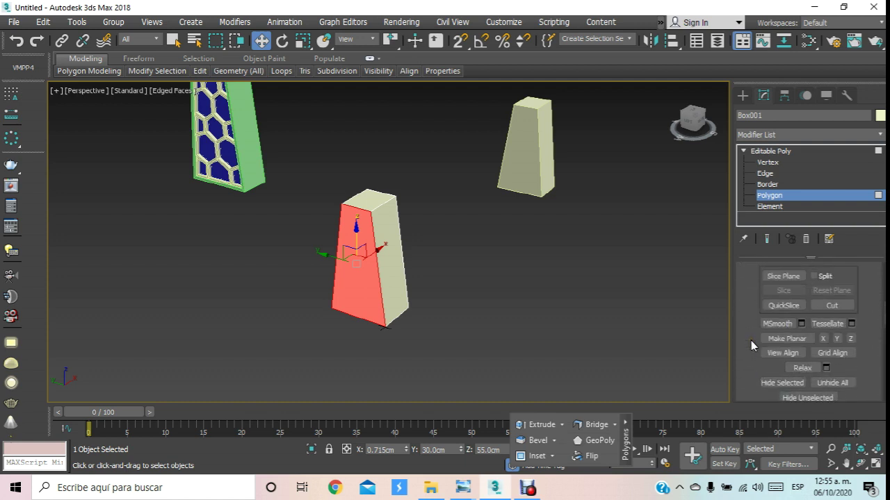
scroll(751, 345, down, 1)
scroll(751, 345, down, 1)
scroll(751, 346, up, 2)
scroll(751, 346, up, 2)
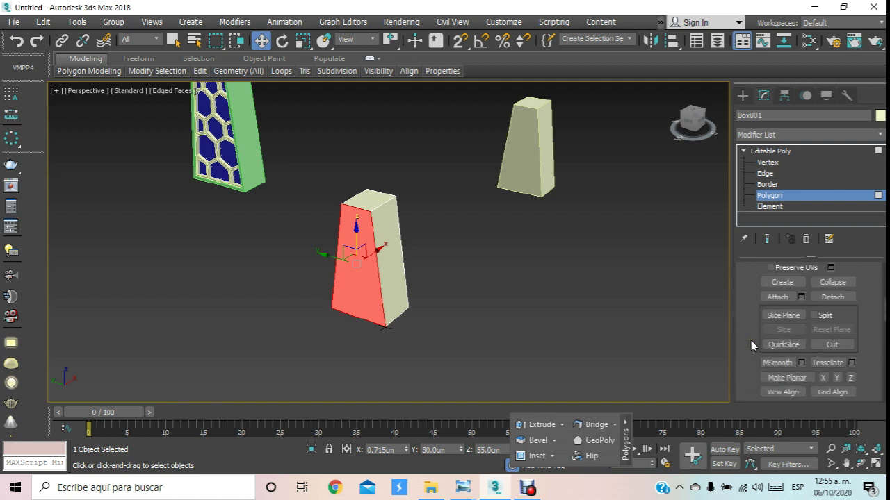
click(832, 297)
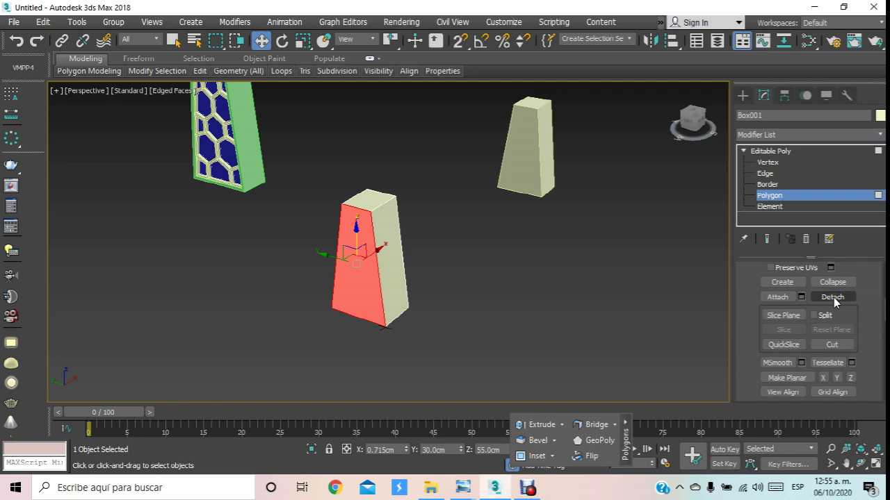
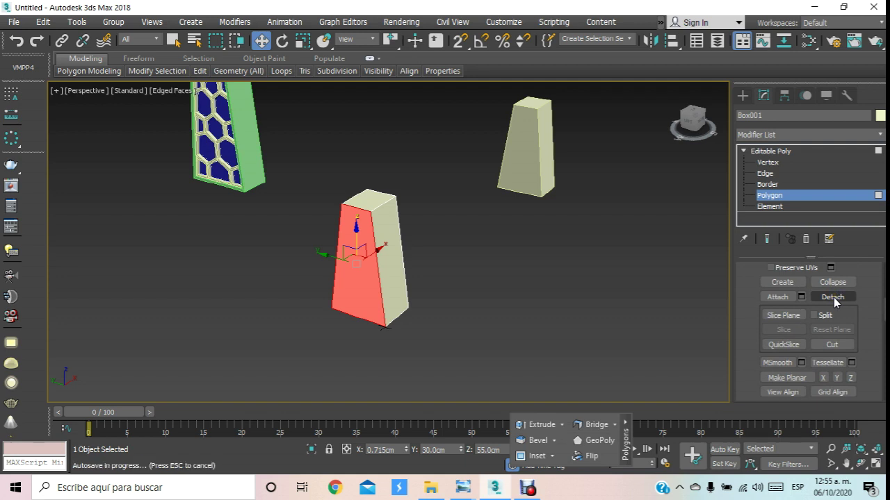
- Detach the tapered box's front face as a separate object
click(833, 298)
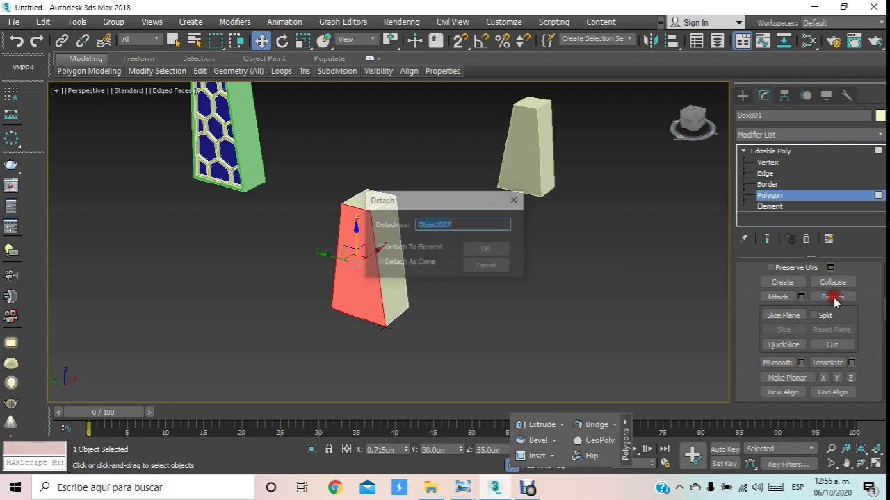
click(496, 250)
click(780, 196)
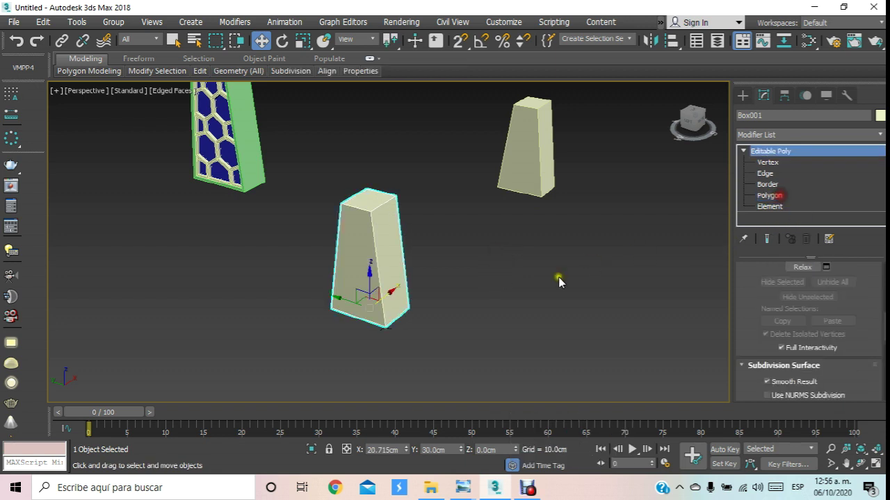
click(517, 294)
click(363, 260)
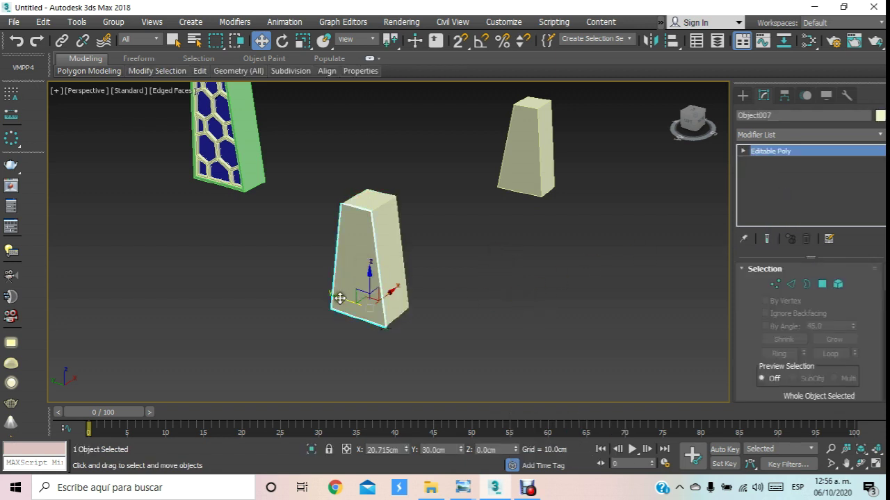
drag(339, 298, 431, 310)
right_click(431, 310)
- Delete a face of Box001 to leave an opening in the box
click(857, 467)
drag(431, 293, 327, 268)
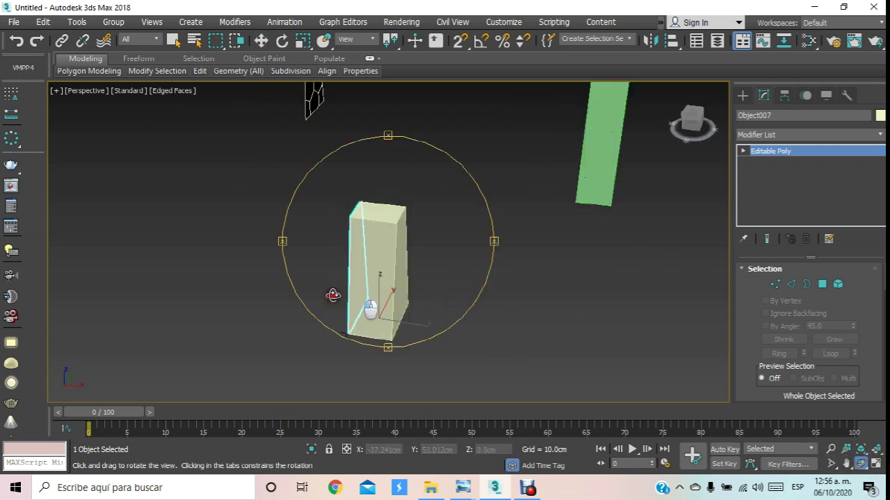
click(258, 70)
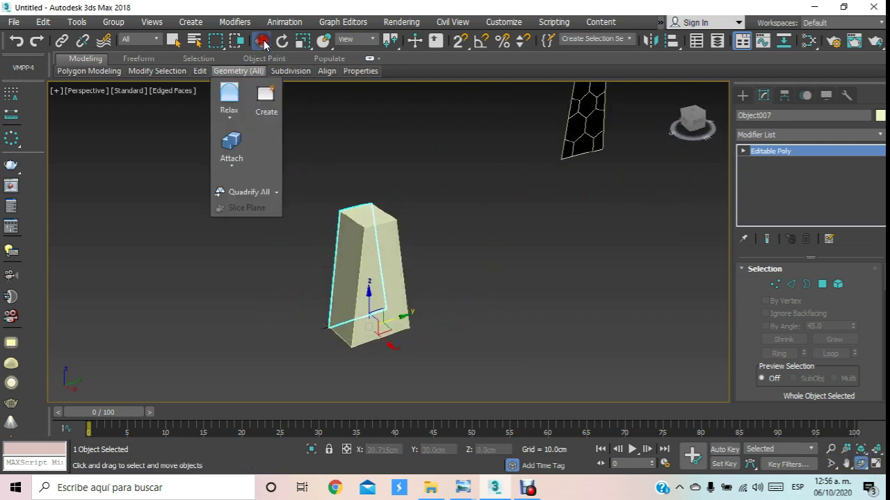
click(327, 166)
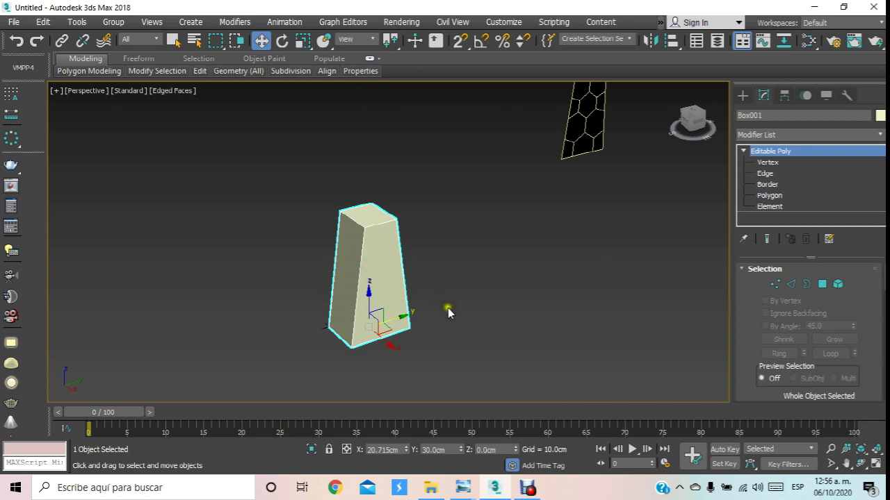
click(768, 195)
click(376, 279)
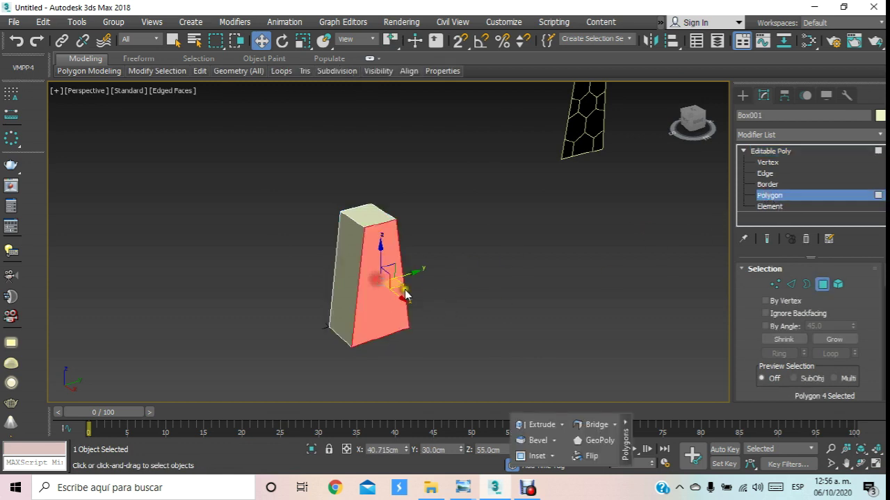
key(Delete)
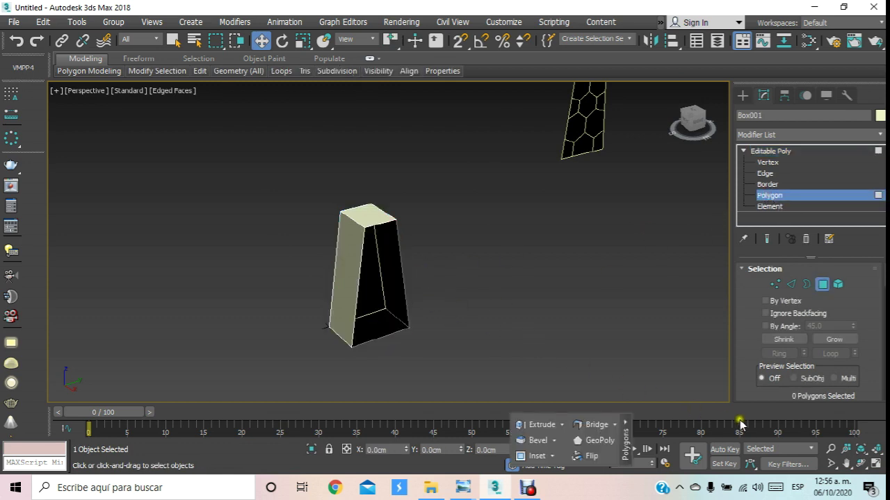
click(875, 464)
- Set Box001's object colour to green in the Object Color dialog
mouse_move(344, 218)
mouse_down()
mouse_move(330, 248)
mouse_move(349, 225)
mouse_move(341, 205)
mouse_move(242, 218)
mouse_move(258, 182)
mouse_move(365, 222)
mouse_move(488, 171)
mouse_move(404, 192)
mouse_up()
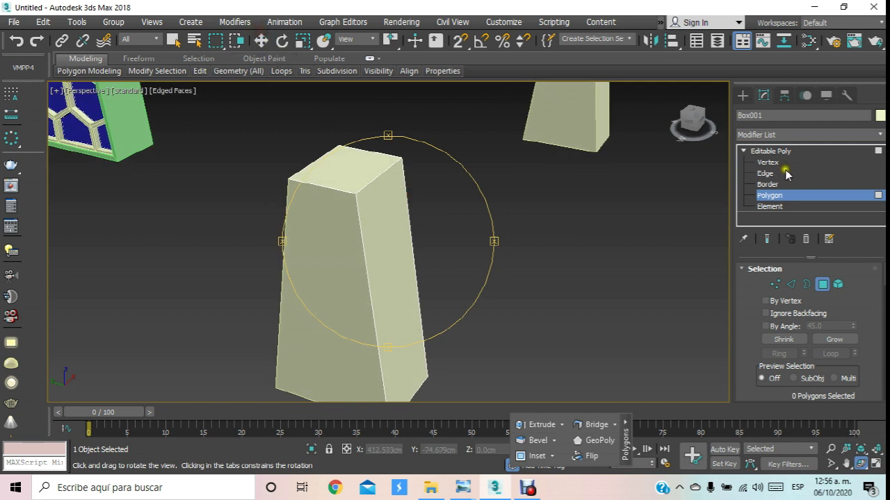
click(775, 195)
click(546, 278)
click(385, 223)
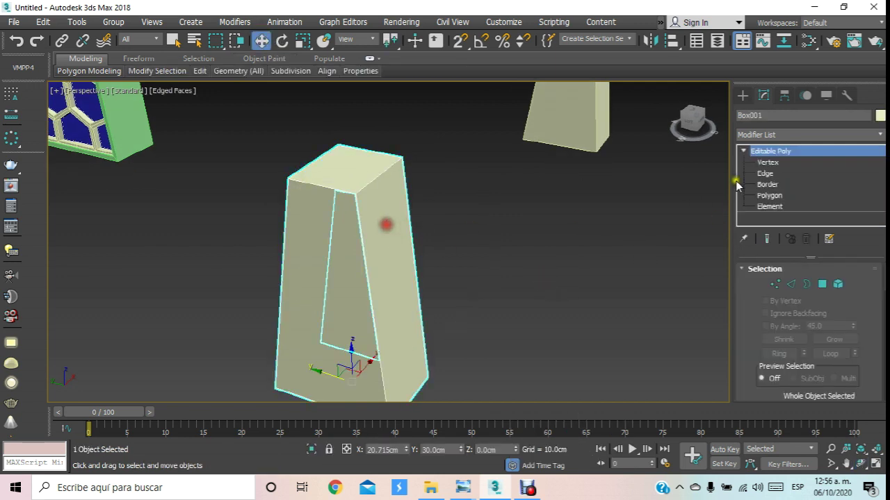
click(878, 116)
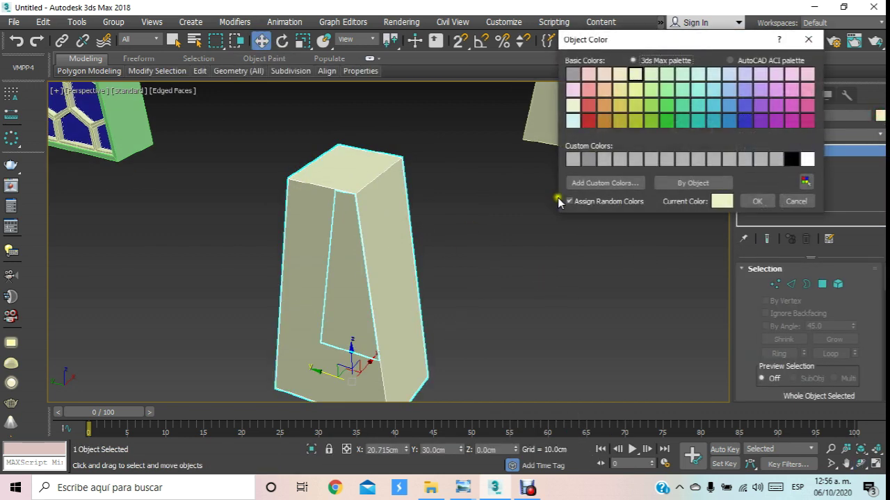
click(649, 106)
click(756, 201)
click(433, 259)
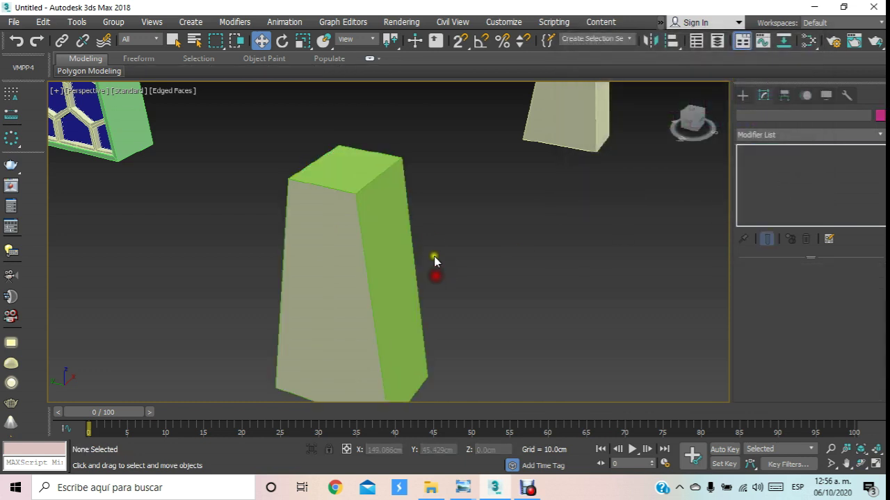
scroll(418, 249, down, 3)
click(417, 249)
scroll(416, 247, up, 2)
middle_drag(414, 246, 415, 226)
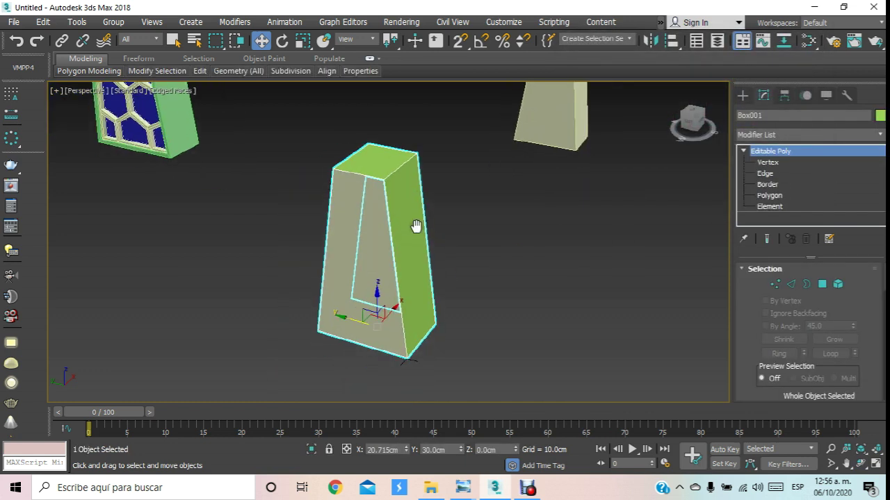
- Add a Shell modifier to the green tapered box
click(815, 136)
click(816, 136)
click(813, 135)
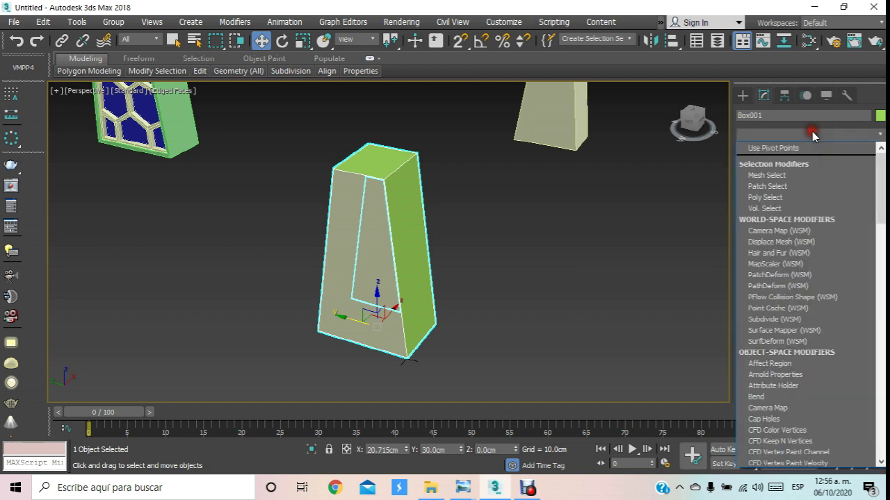
key(s)
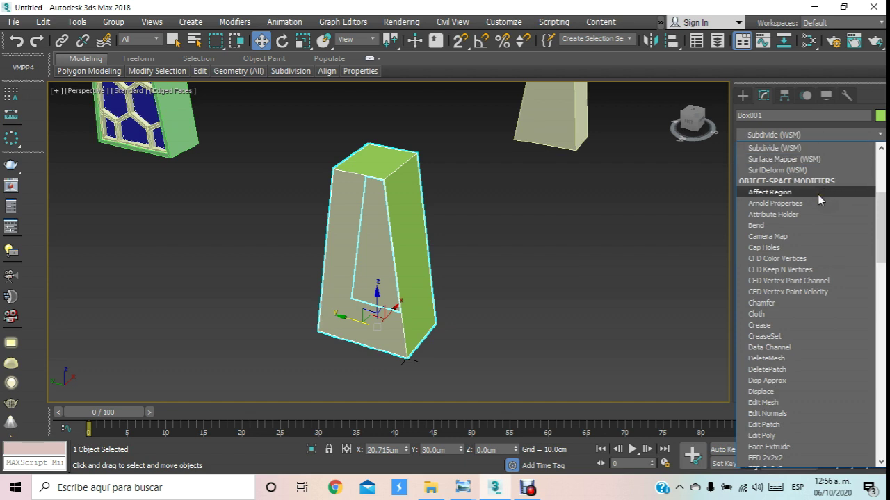
key(h)
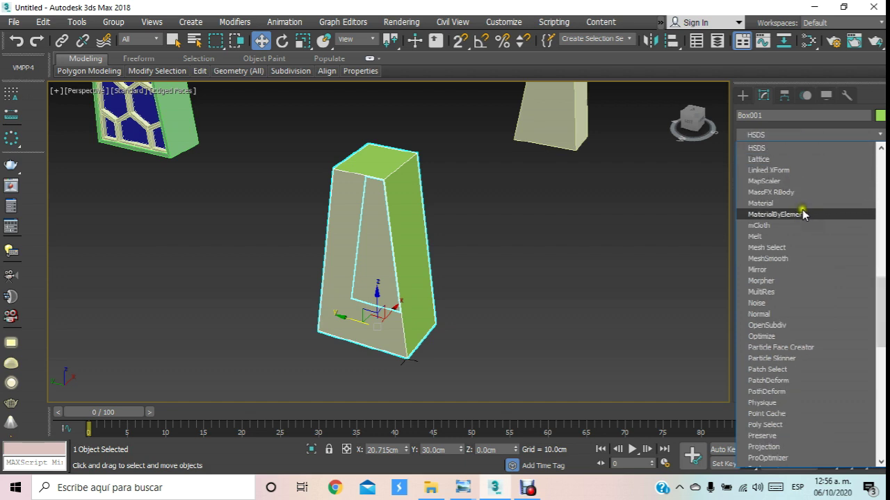
click(797, 132)
click(789, 135)
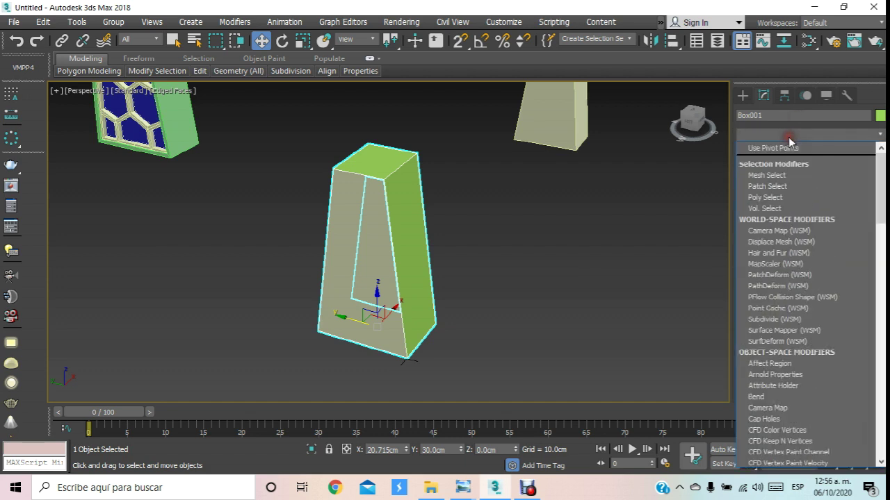
key(s)
key(h)
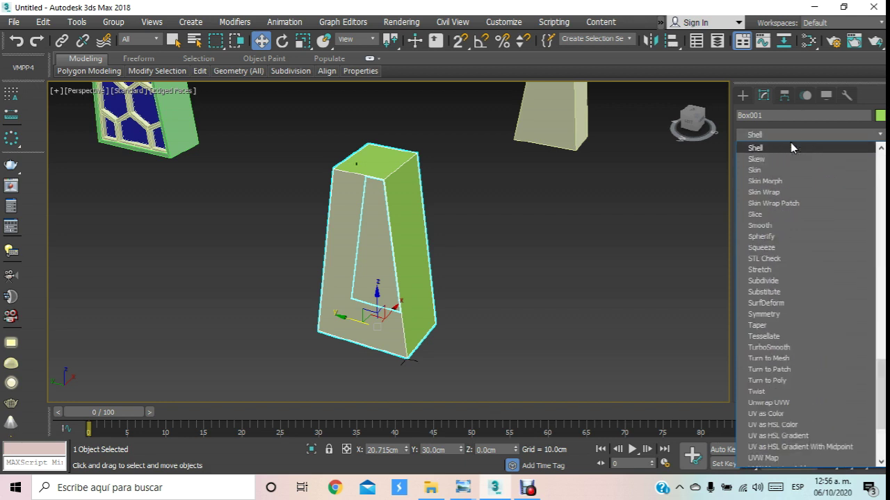
click(790, 144)
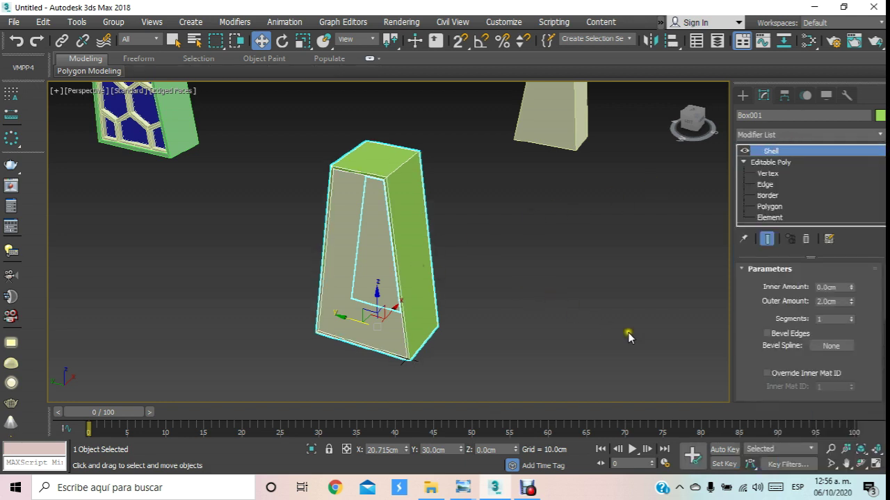
- Set the Shell's outer amount to 5.0cm
double_click(837, 302)
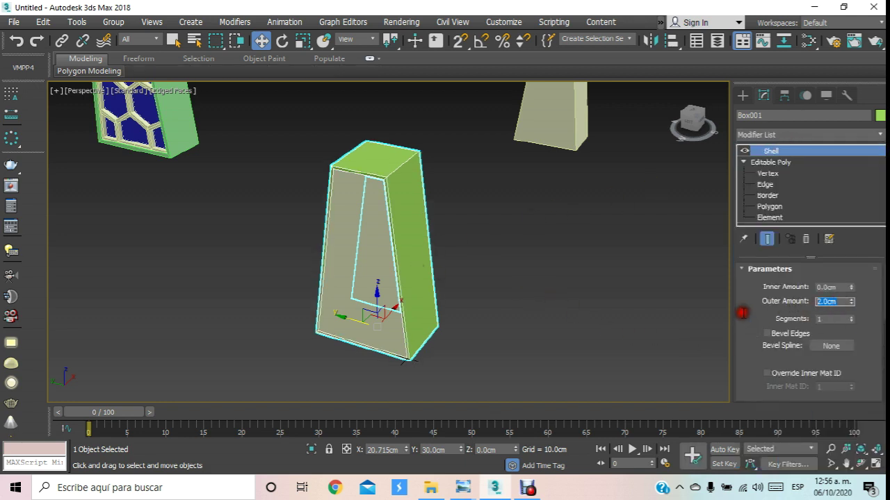
text(5)
key(Return)
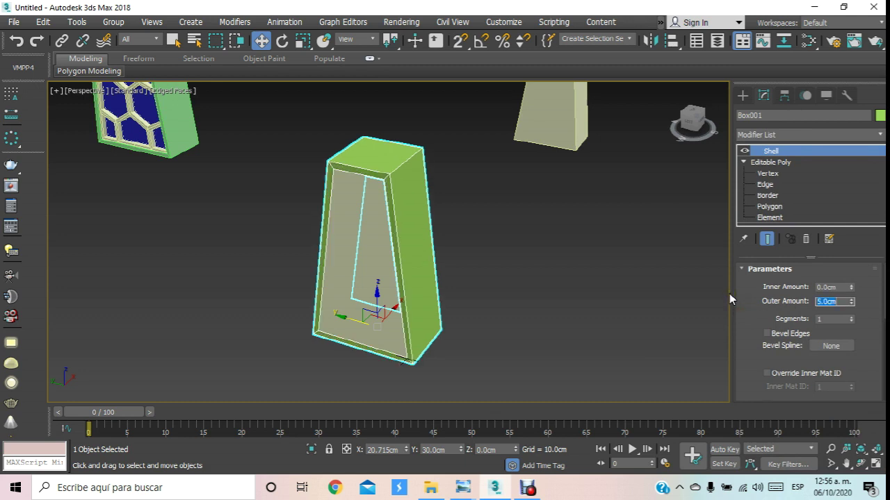
middle_drag(396, 246, 417, 251)
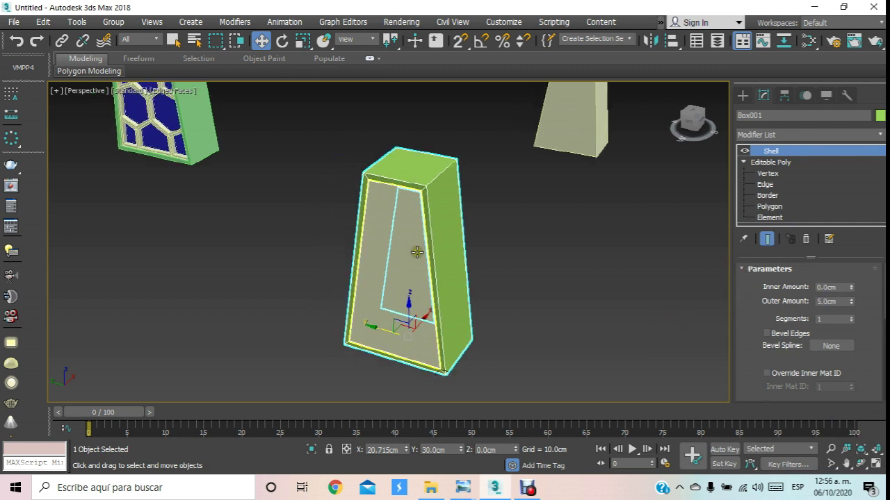
click(476, 227)
click(409, 236)
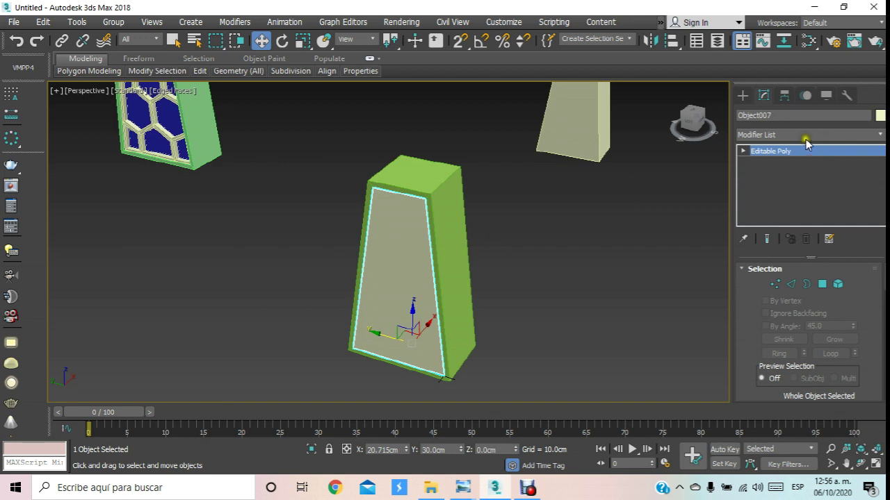
- Connect Object007's top and bottom edges with 3 new edges
click(744, 152)
click(765, 173)
middle_drag(588, 249, 590, 215)
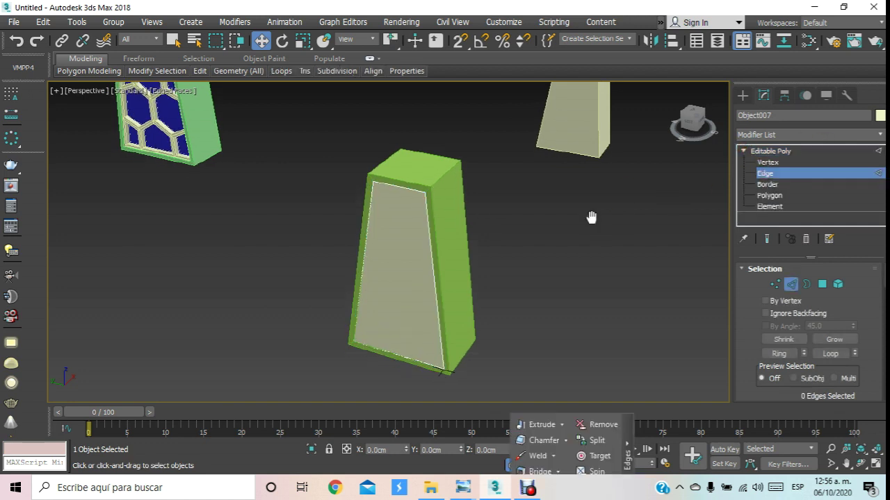
click(390, 152)
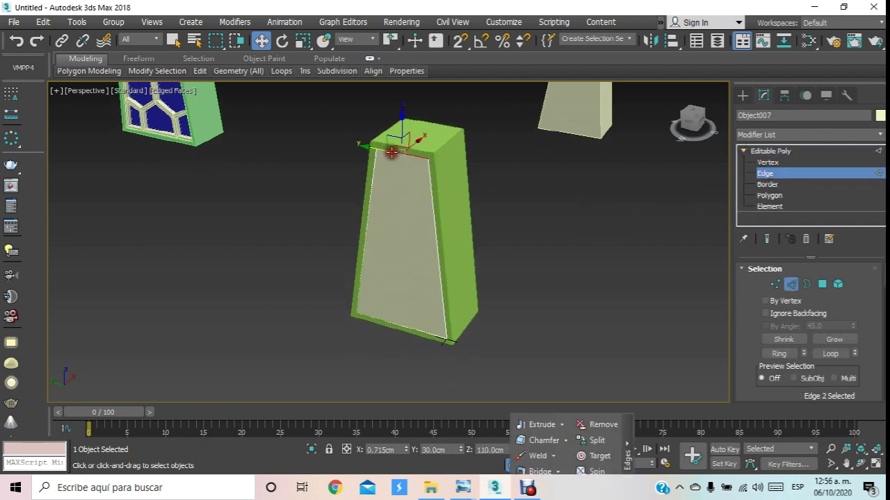
ctrl+click(415, 326)
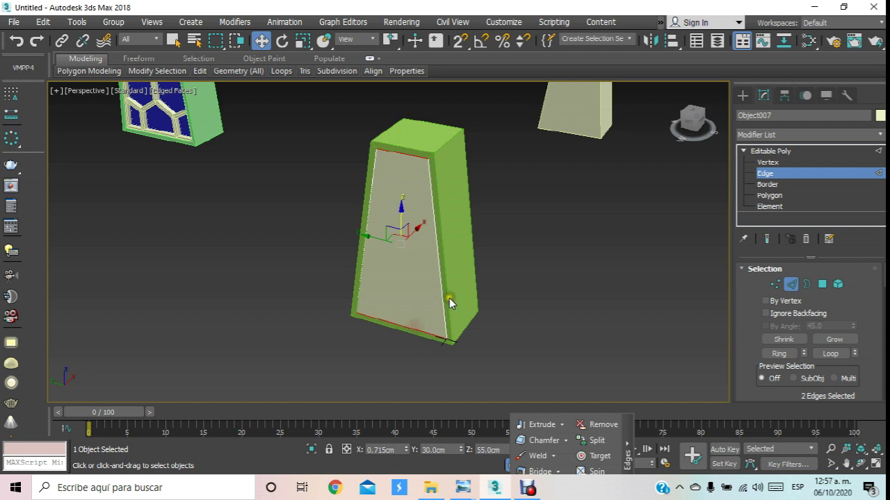
middle_drag(452, 300, 466, 303)
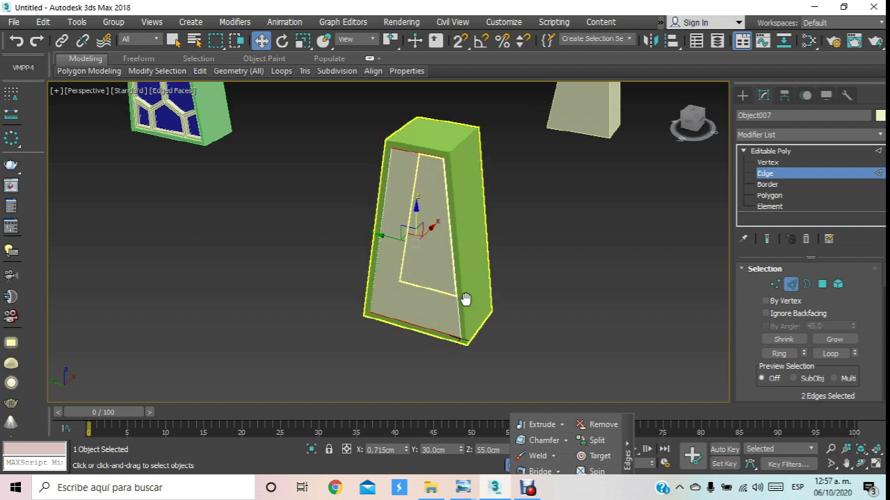
scroll(738, 344, down, 5)
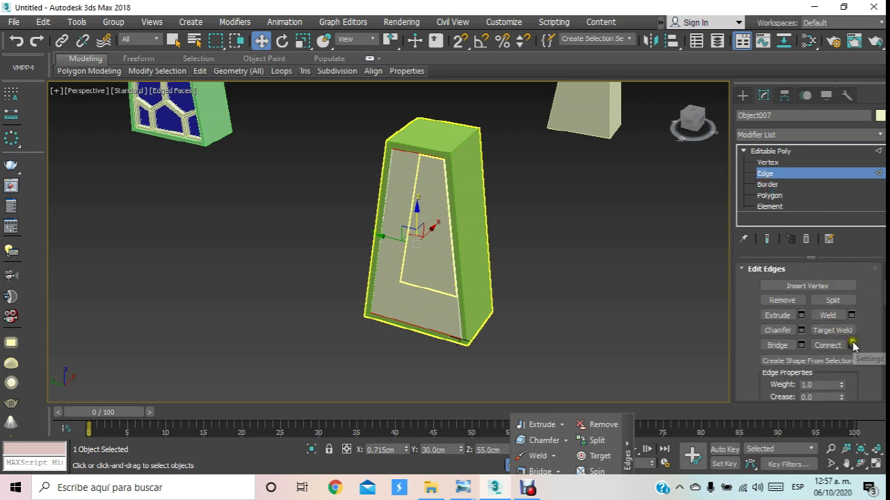
click(852, 344)
drag(603, 249, 603, 244)
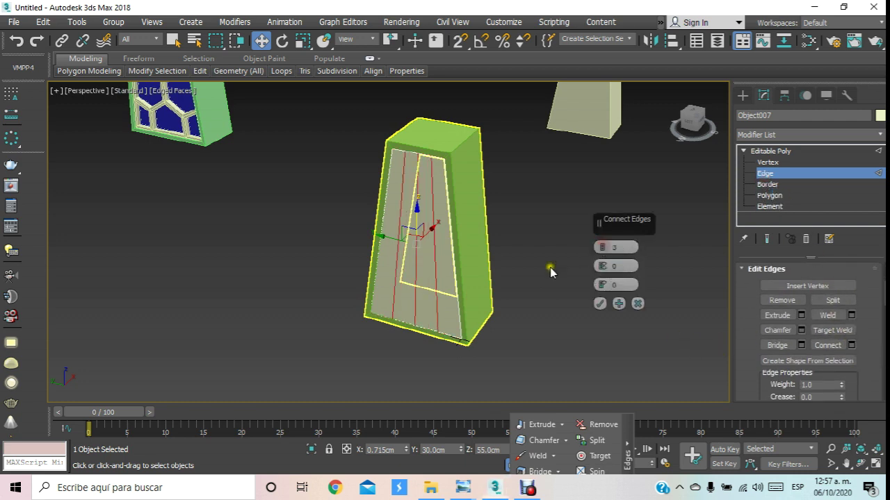
mouse_move(505, 294)
middle_down()
mouse_move(504, 314)
mouse_move(502, 278)
middle_up()
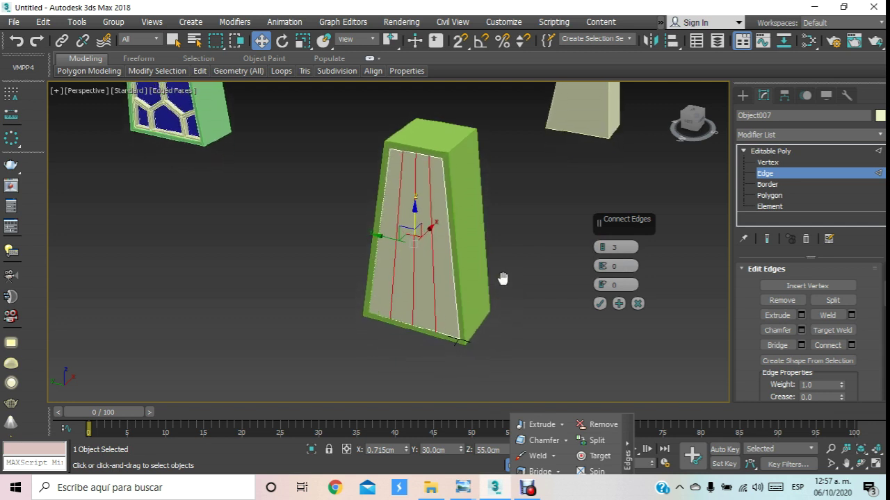
click(599, 304)
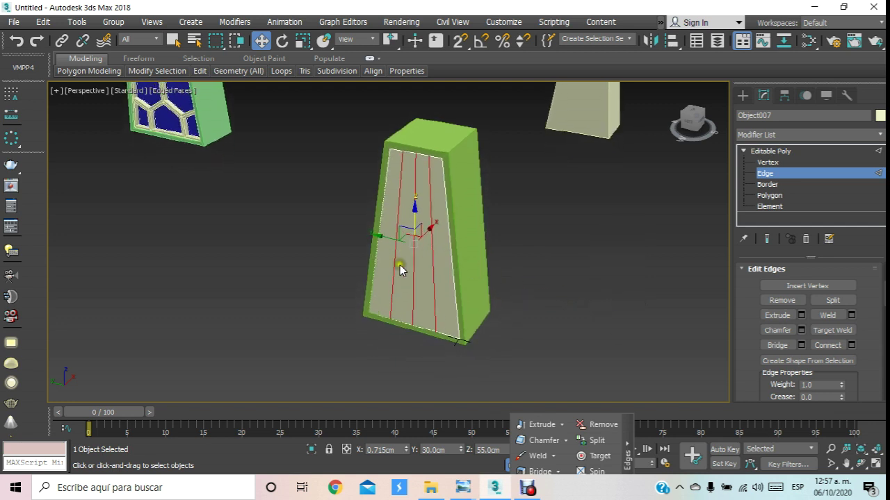
- Connect the panel's left and right side edges with 5 horizontal segments
ctrl+click(377, 258)
ctrl+click(452, 267)
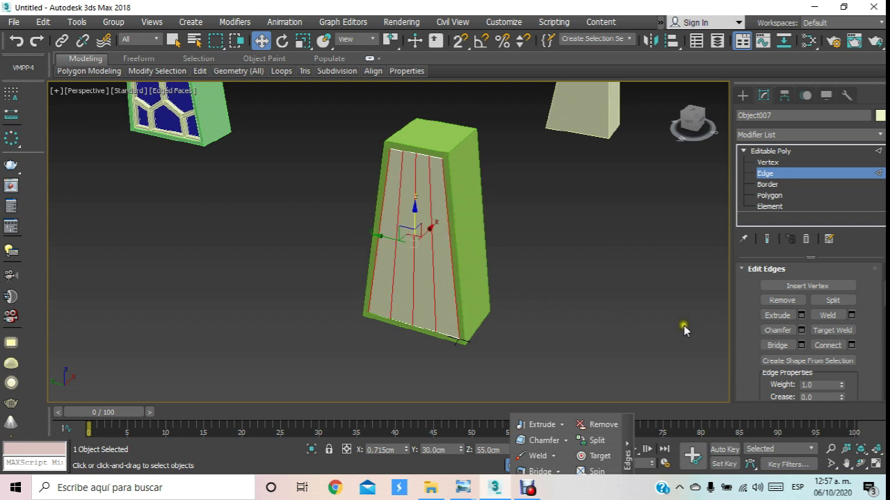
click(852, 345)
drag(603, 242, 602, 253)
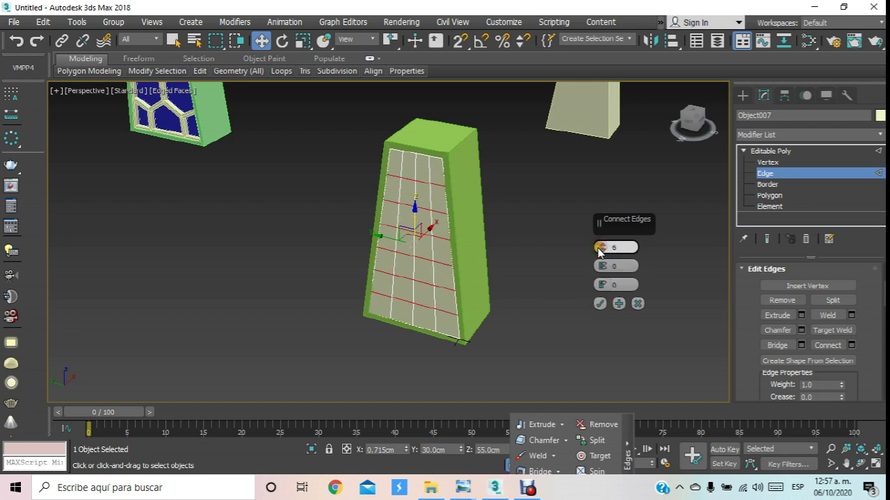
click(600, 304)
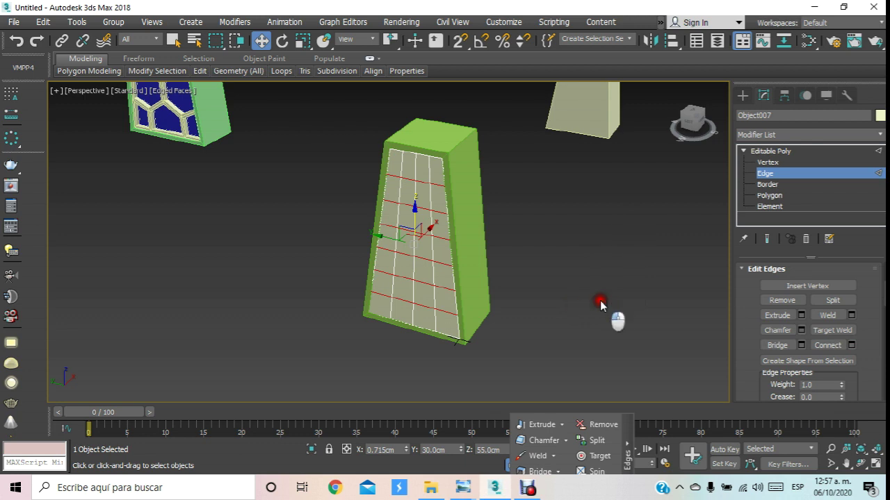
click(789, 174)
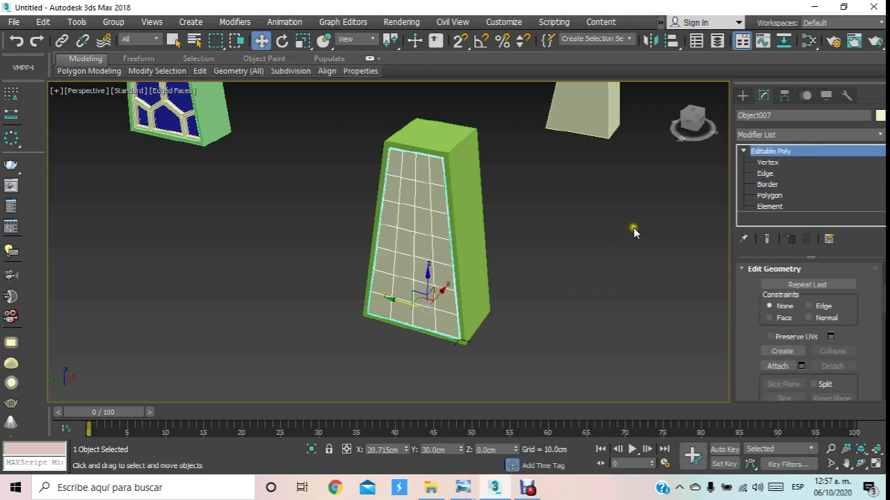
- Apply the Hive pattern from Generate Topology to Object007's gridded panel
scroll(617, 219, down, 2)
scroll(577, 243, up, 2)
click(763, 174)
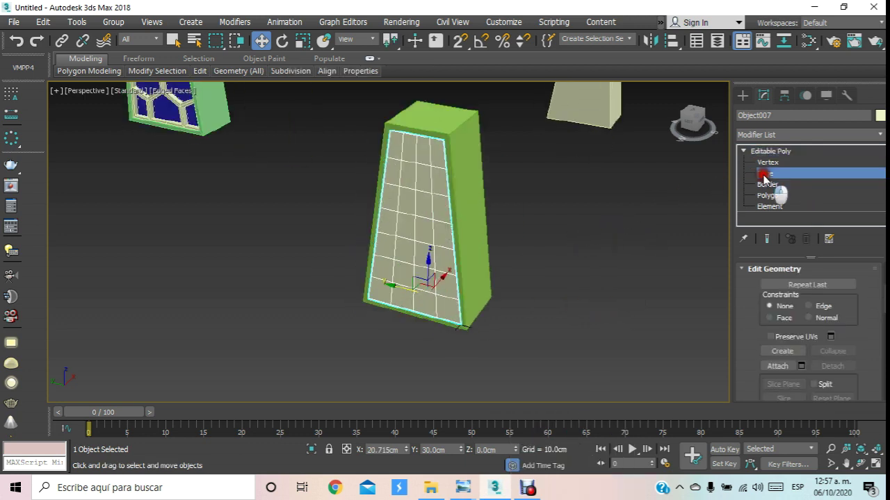
click(432, 205)
scroll(301, 287, up, 1)
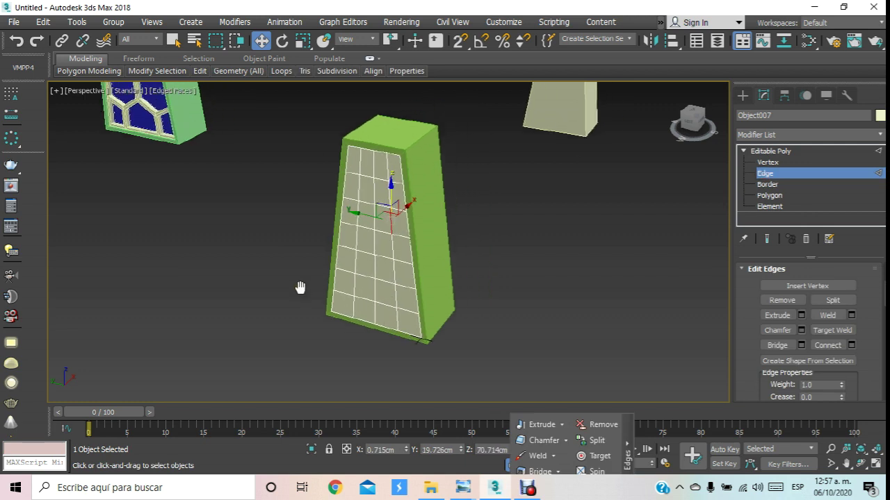
scroll(395, 220, up, 3)
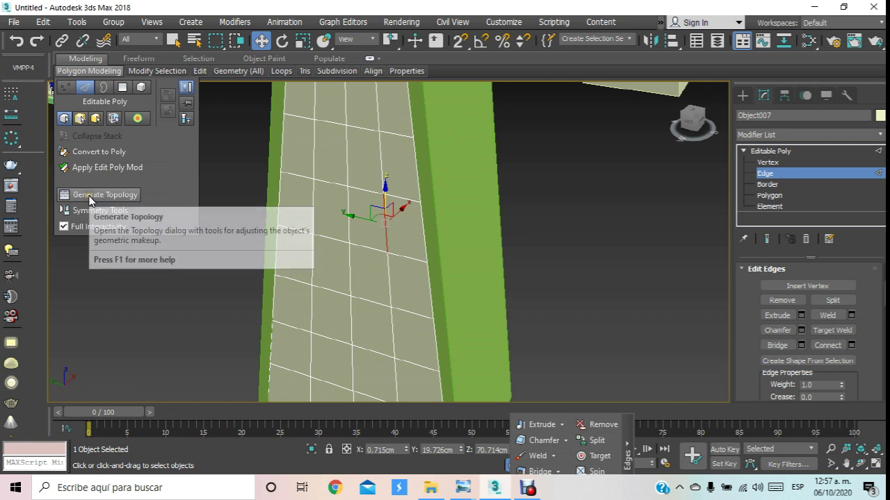
click(89, 197)
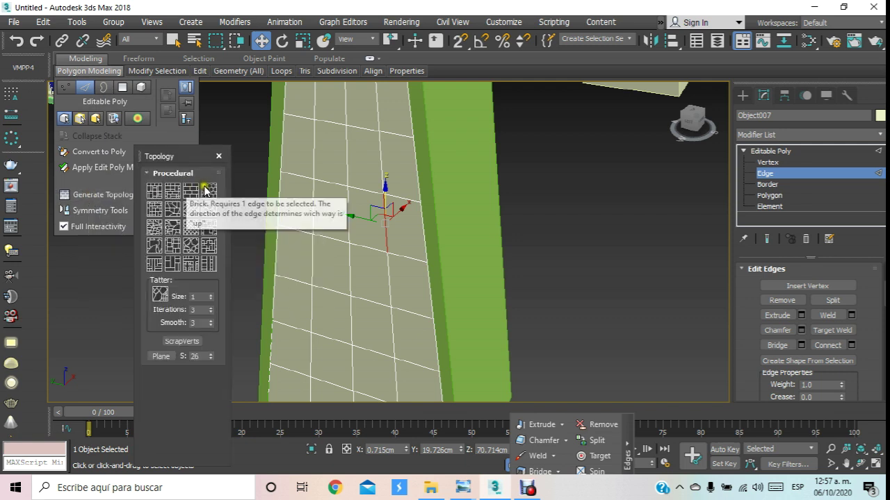
click(208, 191)
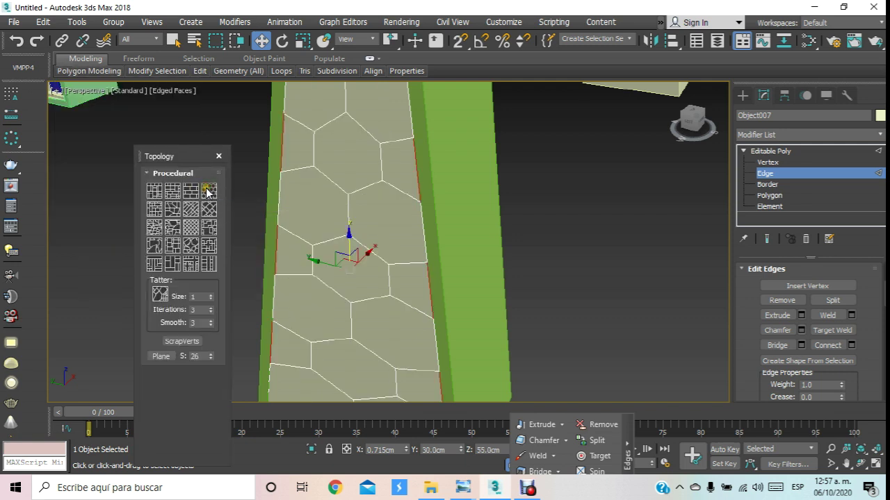
click(218, 157)
scroll(218, 167, down, 5)
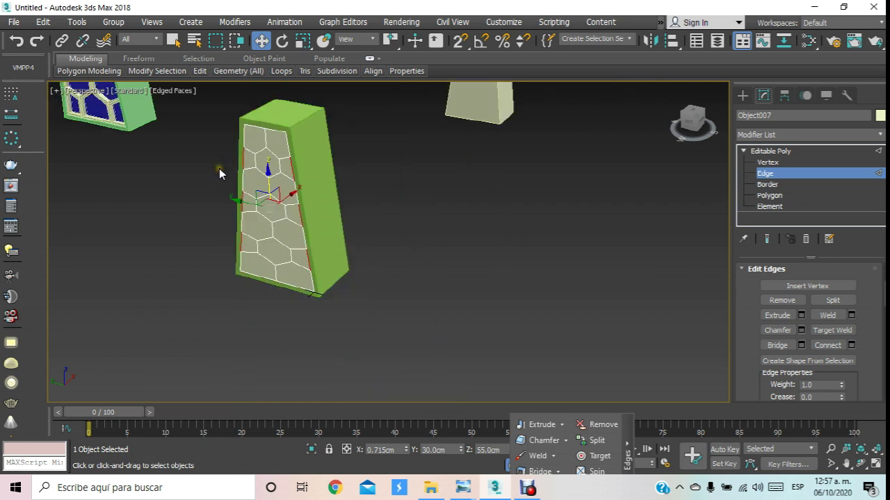
scroll(219, 172, down, 2)
- Inset the panel's polygons By Polygon with a 2.0cm amount
click(762, 196)
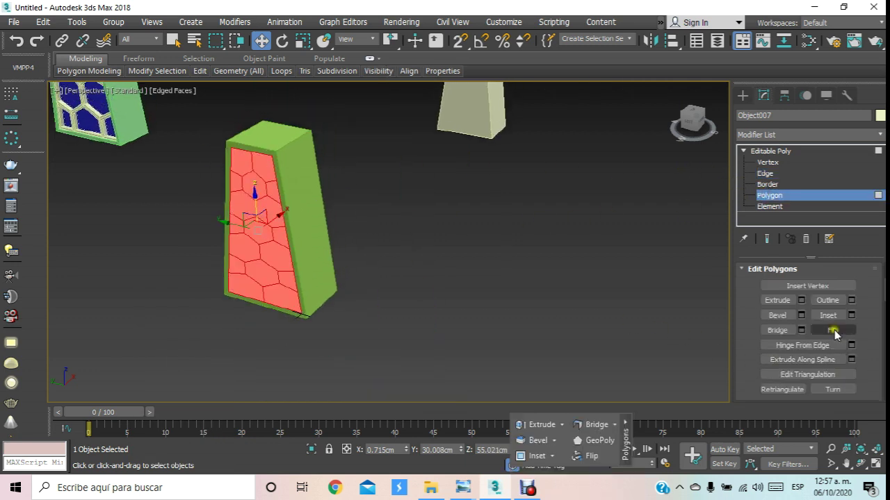
click(851, 315)
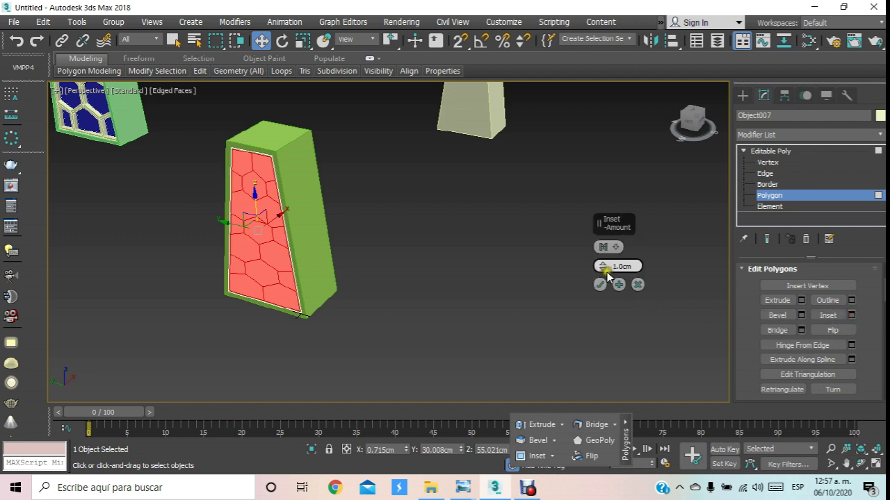
click(603, 246)
click(636, 272)
double_click(631, 265)
text(3)
key(Return)
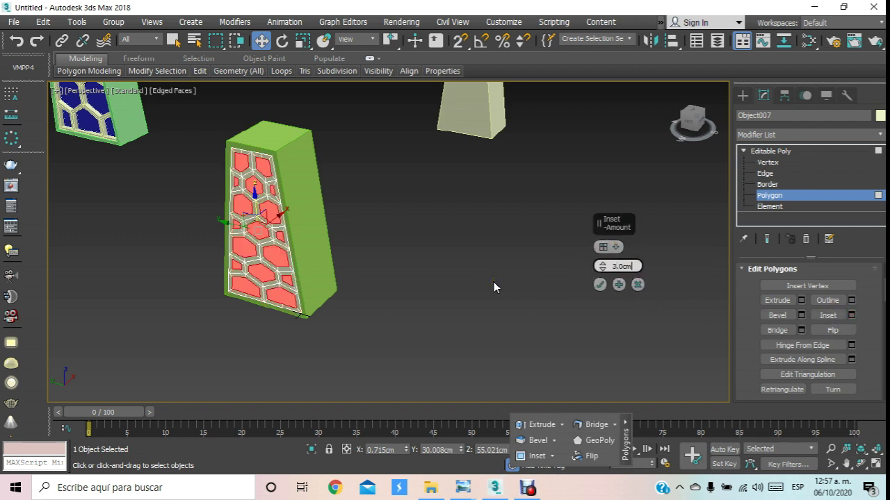
key(BackSpace)
key(BackSpace)
key(BackSpace)
key(BackSpace)
key(BackSpace)
text(2)
key(Return)
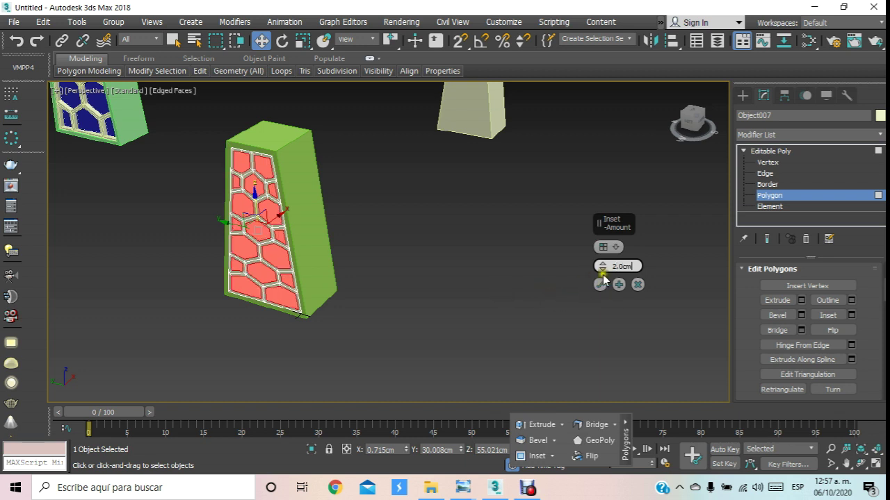
click(600, 285)
scroll(417, 222, up, 2)
scroll(314, 229, up, 2)
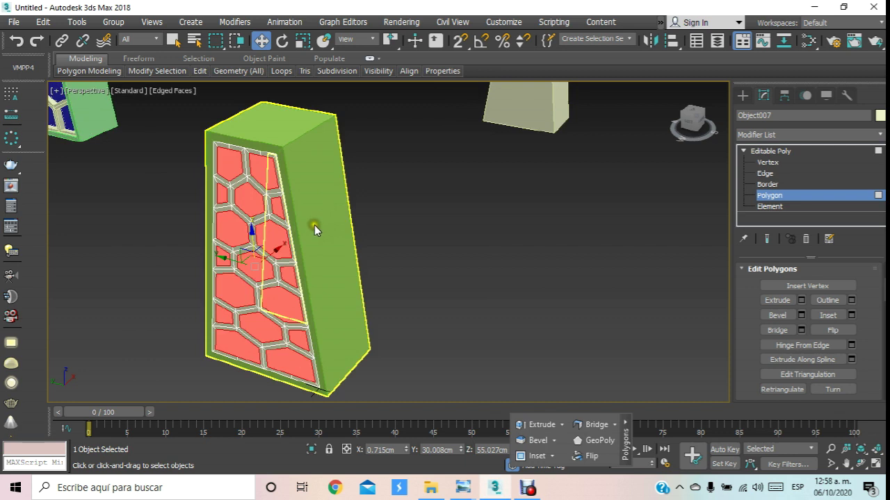
drag(740, 325, 754, 240)
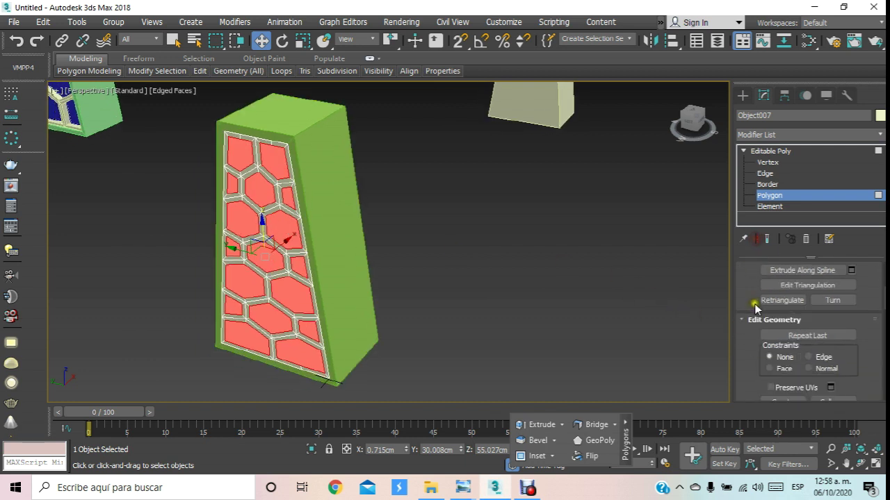
scroll(754, 313, down, 2)
- Detach the inset hexagon cells as Object008
click(831, 378)
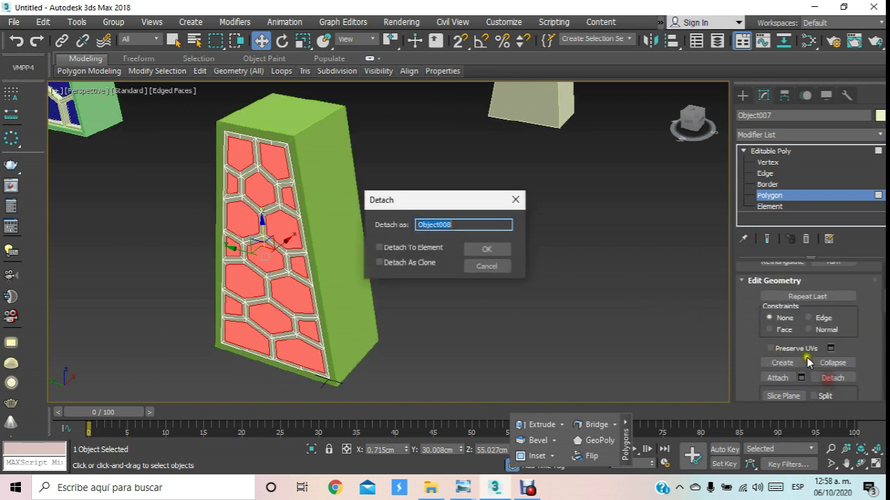
click(502, 251)
click(796, 197)
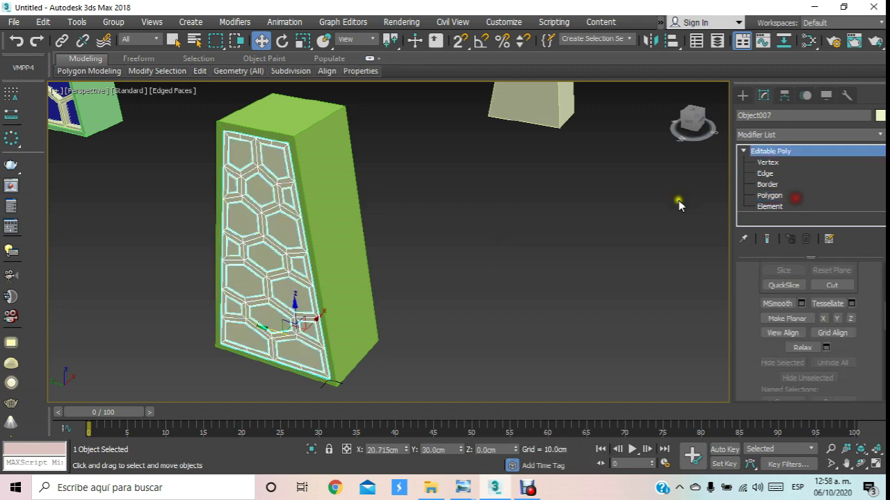
click(504, 232)
click(289, 228)
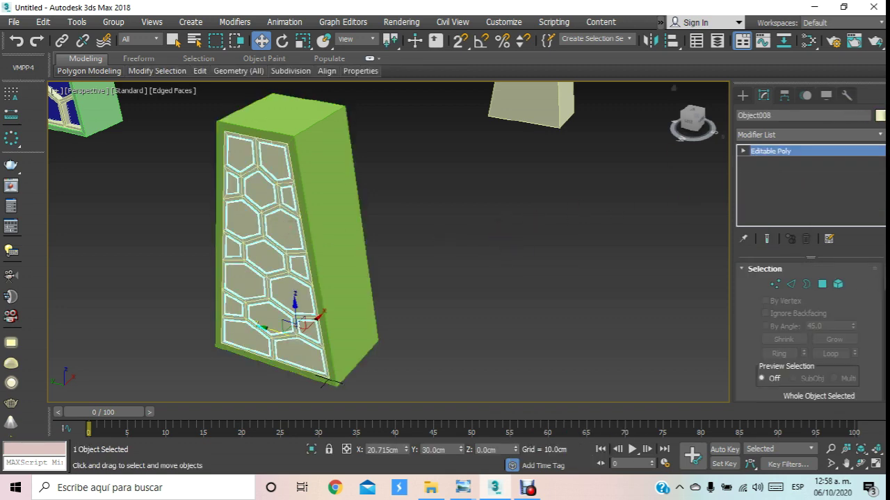
- Colour Object008 blue, move it to the leg's left, and reselect the green lattice
click(880, 116)
click(742, 122)
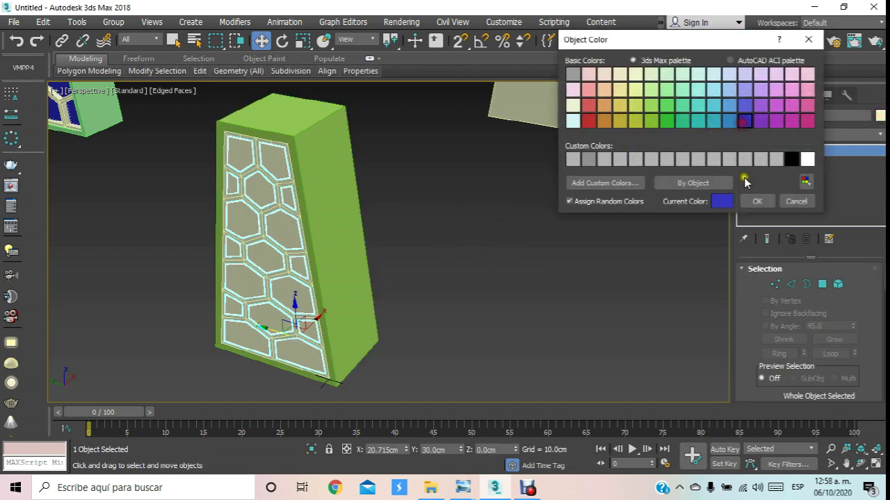
click(756, 201)
click(498, 264)
scroll(284, 320, up, 3)
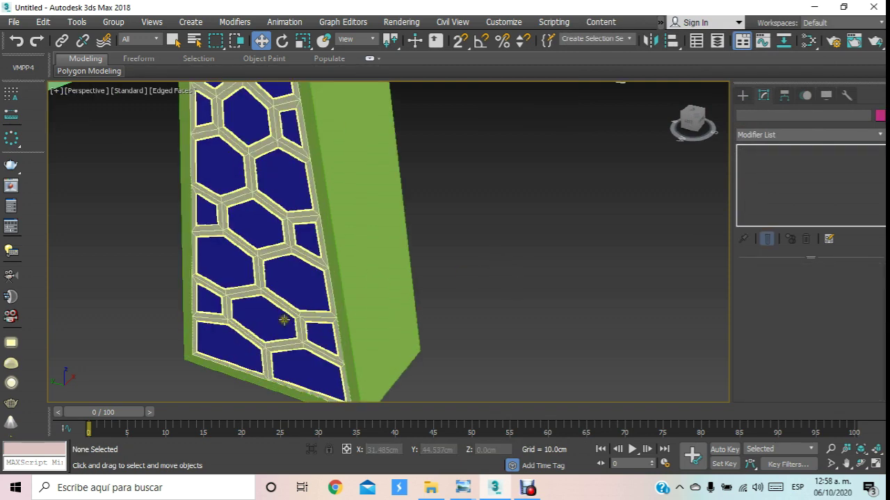
click(300, 291)
scroll(301, 271, down, 2)
mouse_move(308, 307)
mouse_down()
mouse_move(327, 329)
mouse_move(220, 376)
mouse_up()
click(292, 304)
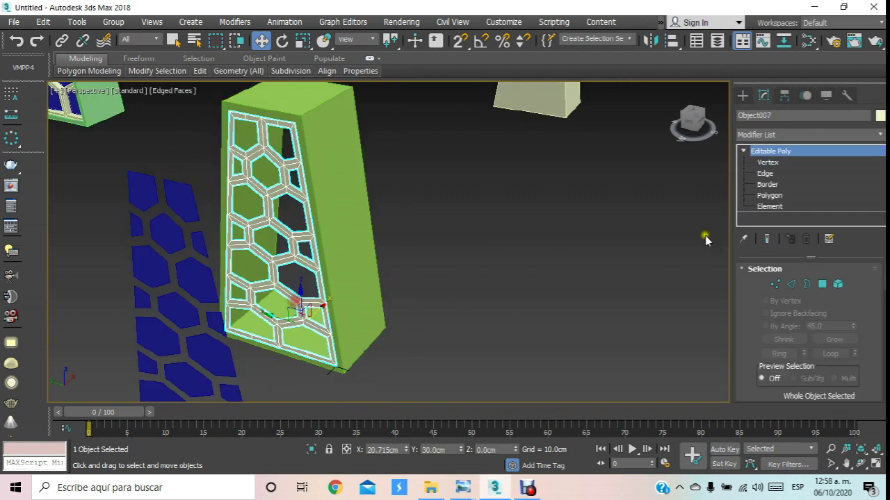
click(860, 134)
mouse_move(880, 156)
mouse_down()
mouse_move(875, 424)
mouse_move(881, 342)
mouse_move(881, 378)
mouse_move(881, 362)
mouse_up()
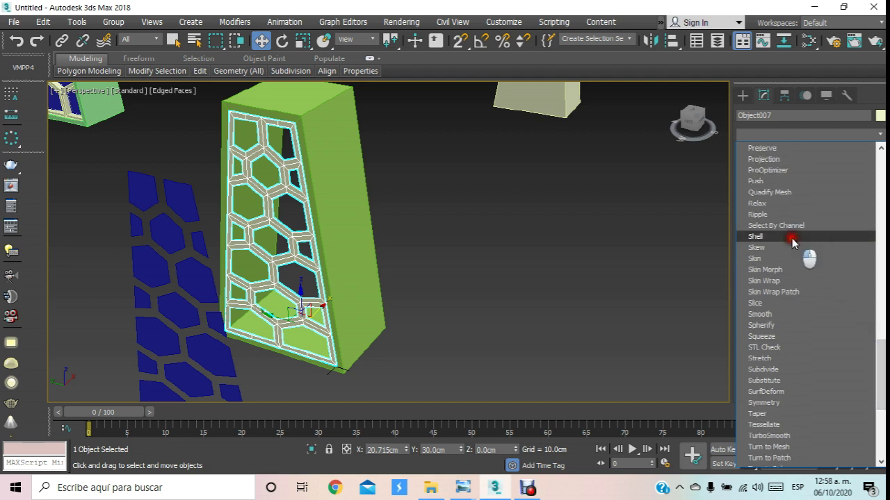
- Give the Object007 lattice a Shell modifier with 5.0cm outer amount
click(792, 237)
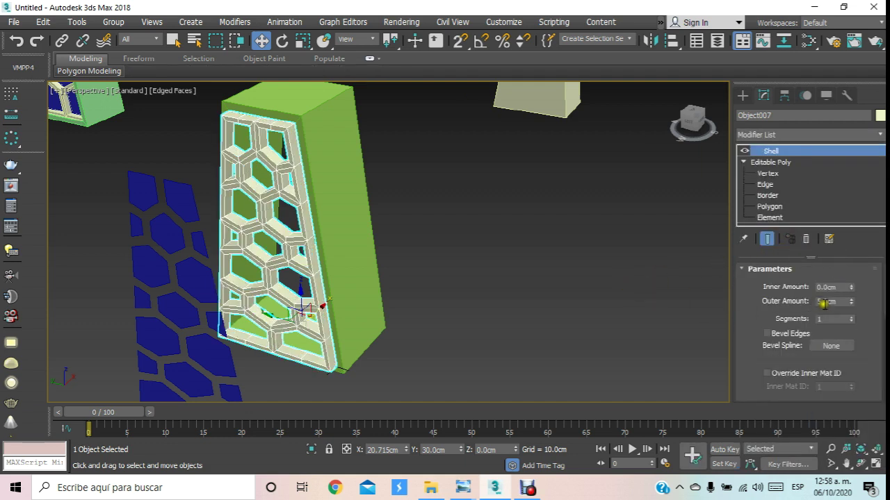
mouse_move(306, 310)
alt+middle_down()
mouse_move(302, 299)
mouse_move(340, 305)
alt+middle_up()
scroll(322, 315, up, 2)
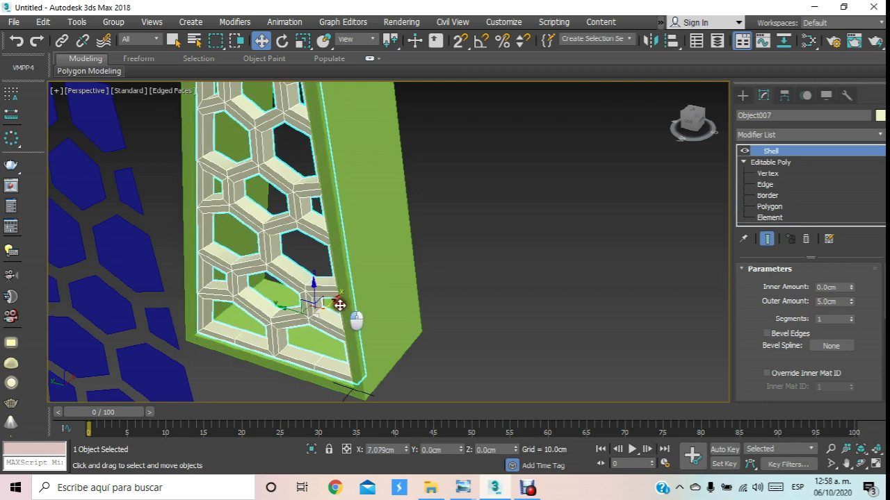
scroll(278, 271, down, 5)
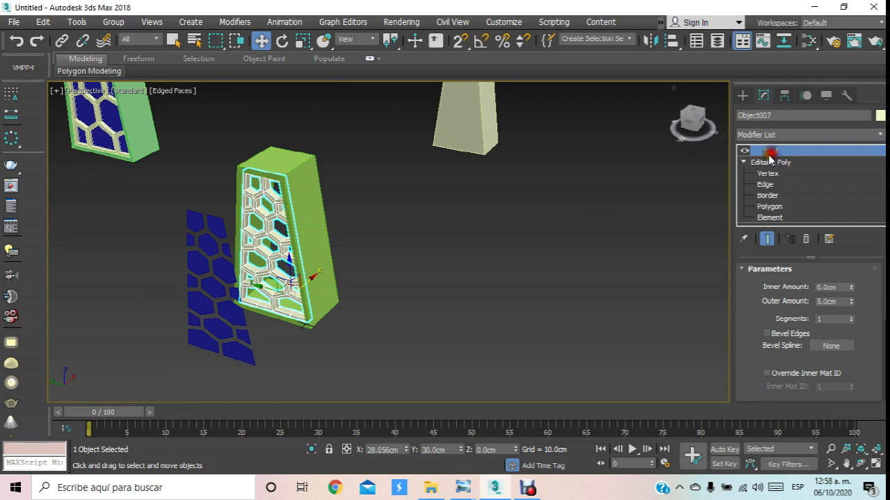
click(463, 276)
- Add a Shell modifier with 2.0cm outer amount to Object008
click(212, 278)
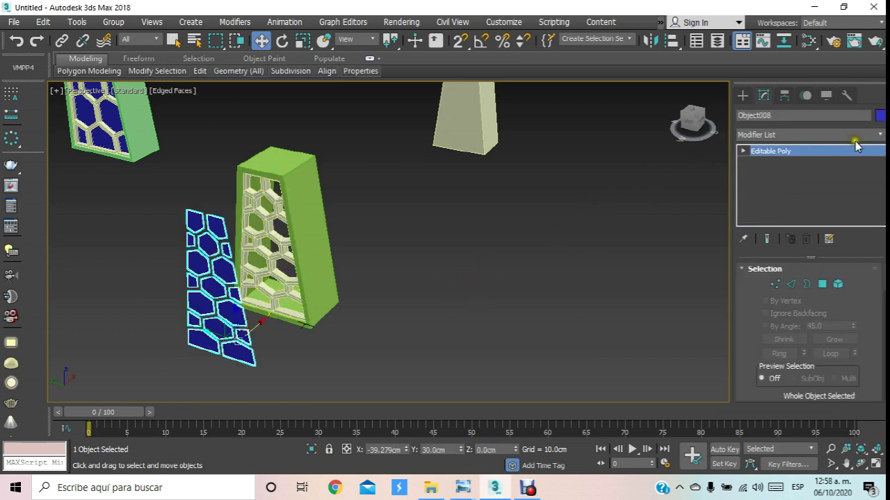
click(856, 135)
drag(878, 191, 868, 360)
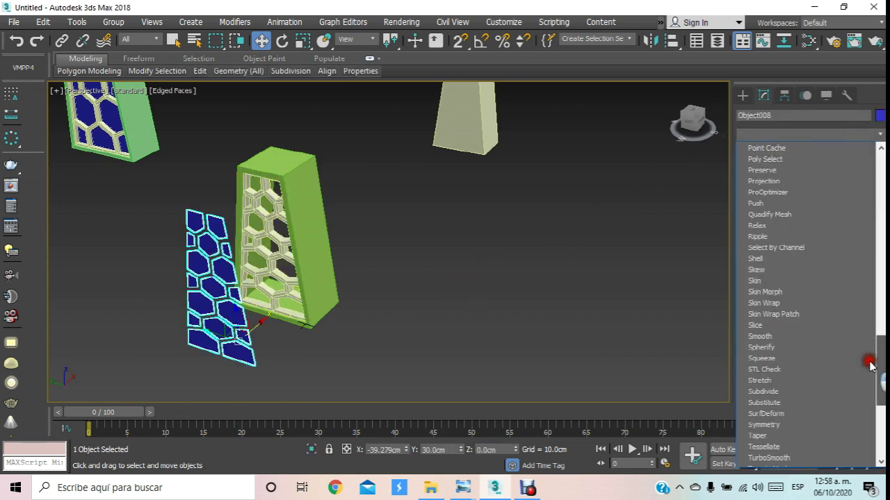
click(765, 258)
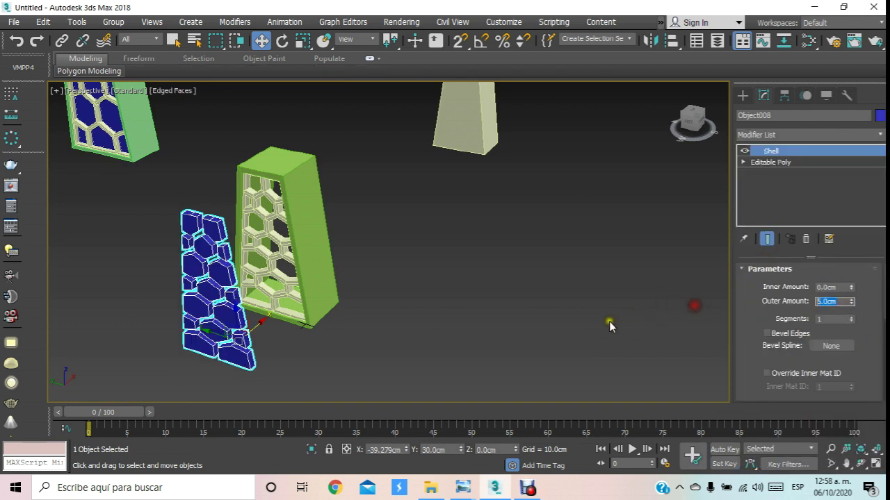
text(2)
key(Return)
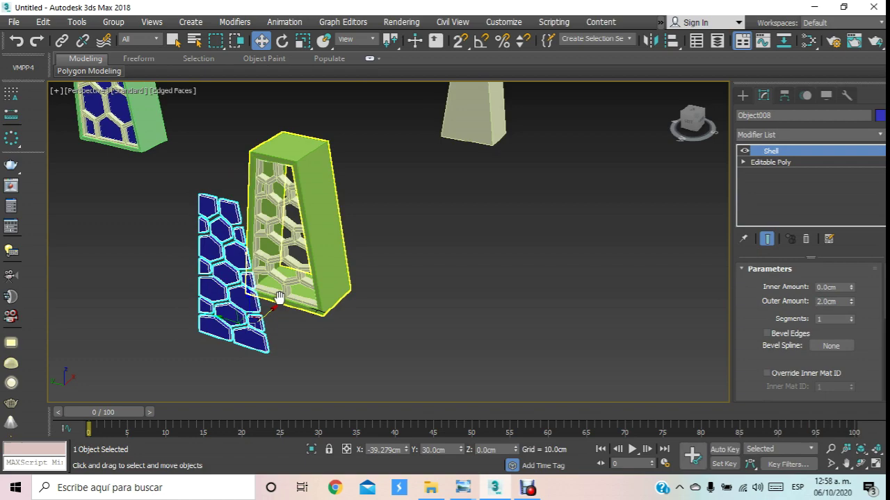
scroll(285, 280, up, 4)
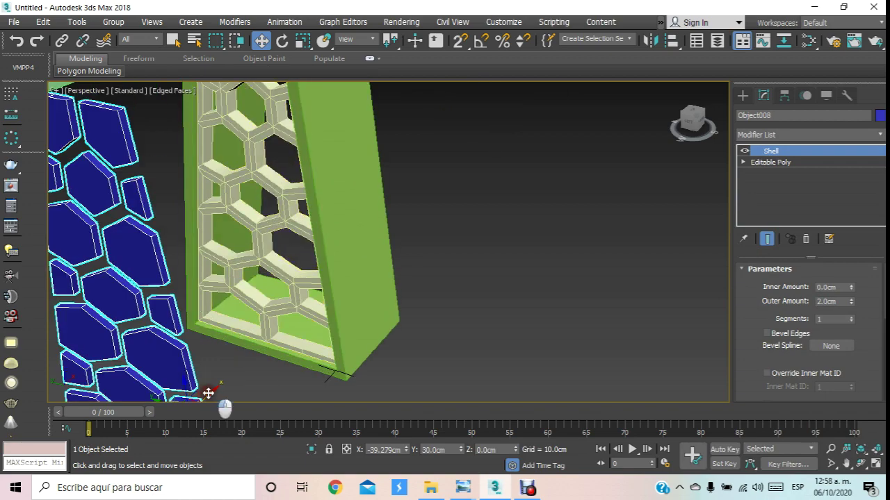
- Fit the blue hexagons into the green frame's opening and select both
drag(208, 393, 360, 297)
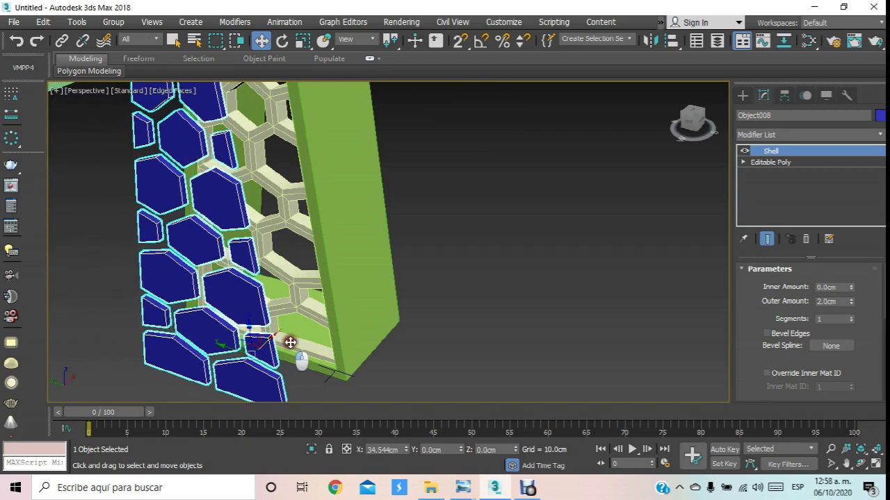
drag(361, 298, 359, 298)
ctrl+click(383, 308)
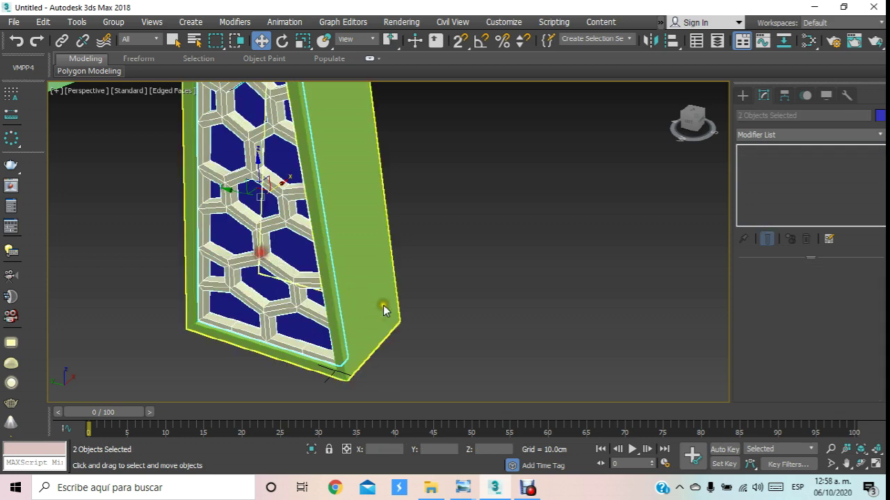
click(862, 464)
drag(413, 218, 262, 229)
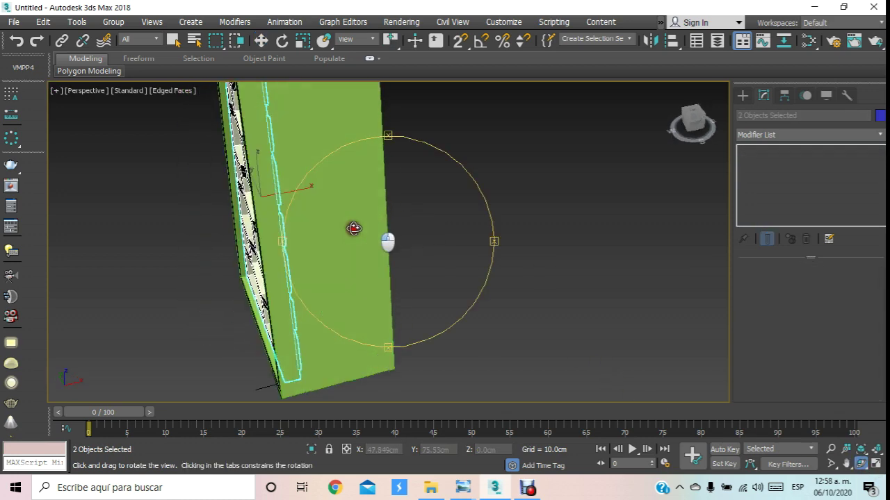
click(261, 40)
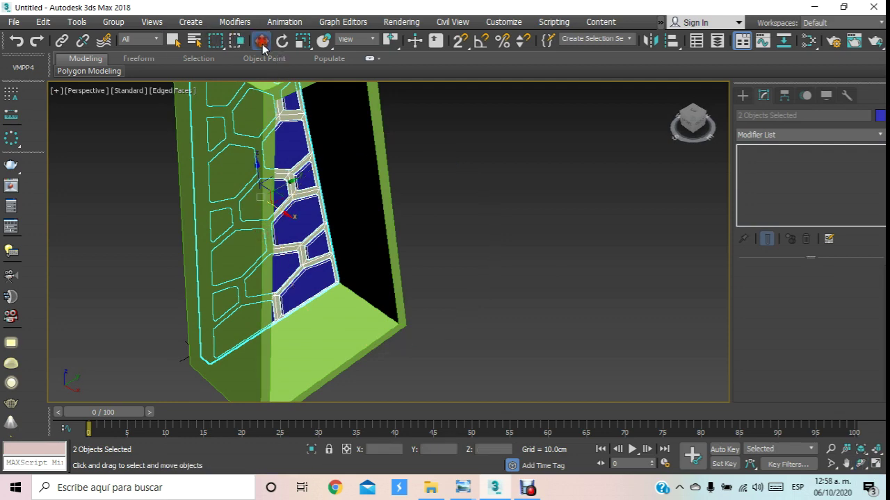
- Clone the hexagon panel as a Copy and slide it beside the original
mouse_move(286, 214)
mouse_down()
mouse_move(452, 292)
mouse_move(376, 235)
mouse_up()
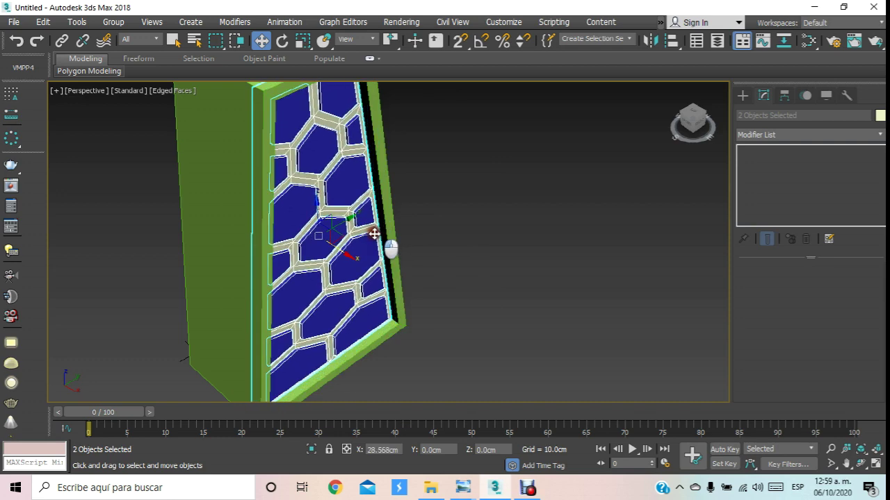
shift+drag(376, 235, 377, 237)
click(457, 298)
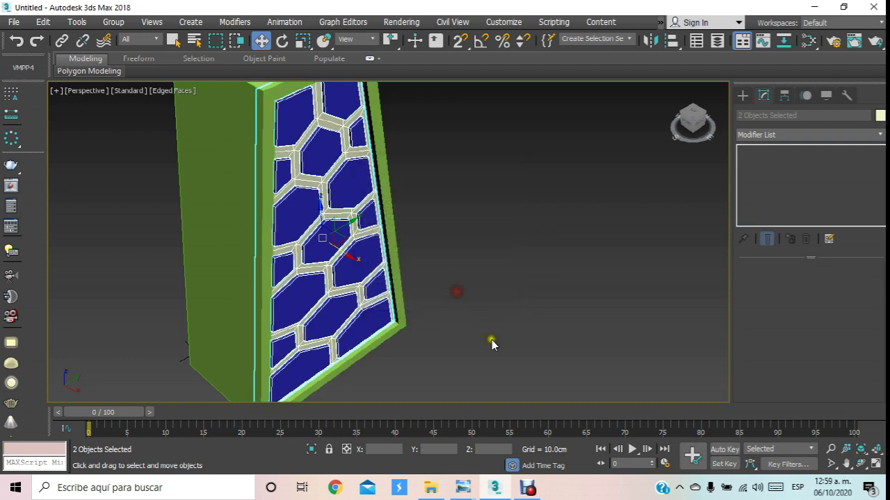
click(489, 337)
click(329, 243)
scroll(369, 365, down, 2)
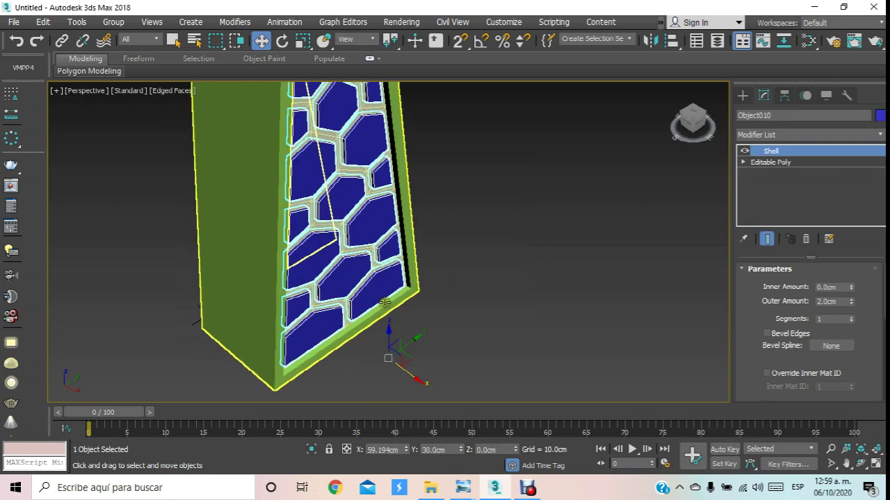
drag(410, 372, 405, 363)
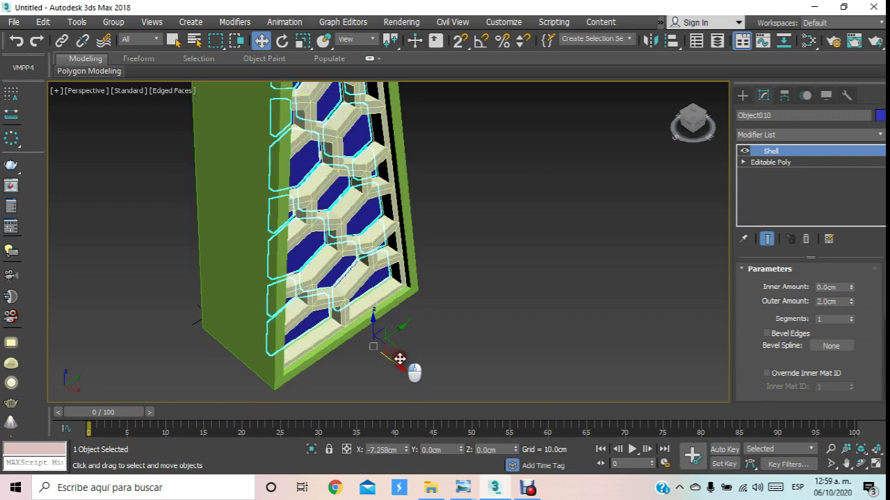
- Orbit and zoom the view to inspect all the legs
click(455, 272)
scroll(445, 240, down, 3)
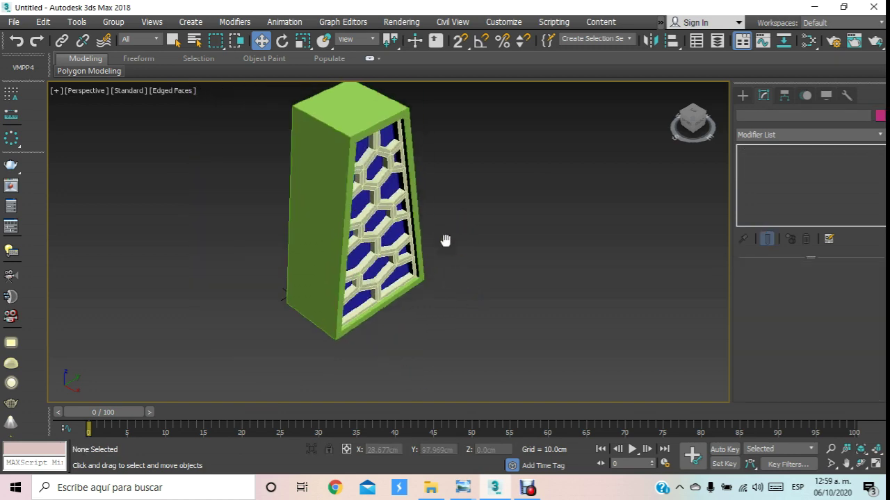
scroll(445, 240, down, 1)
click(860, 464)
mouse_move(623, 318)
mouse_down()
mouse_move(383, 289)
mouse_move(439, 209)
mouse_move(442, 253)
mouse_move(457, 199)
mouse_up()
scroll(456, 199, up, 4)
scroll(391, 212, up, 1)
scroll(373, 234, down, 4)
scroll(373, 234, up, 3)
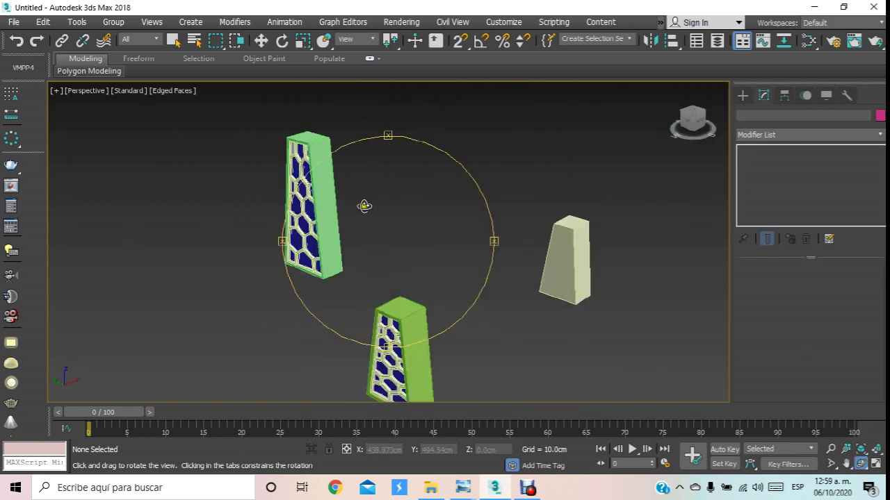
- Box-select the front green leg with its hexagon panels and group them as Group002
click(261, 40)
drag(390, 40, 388, 65)
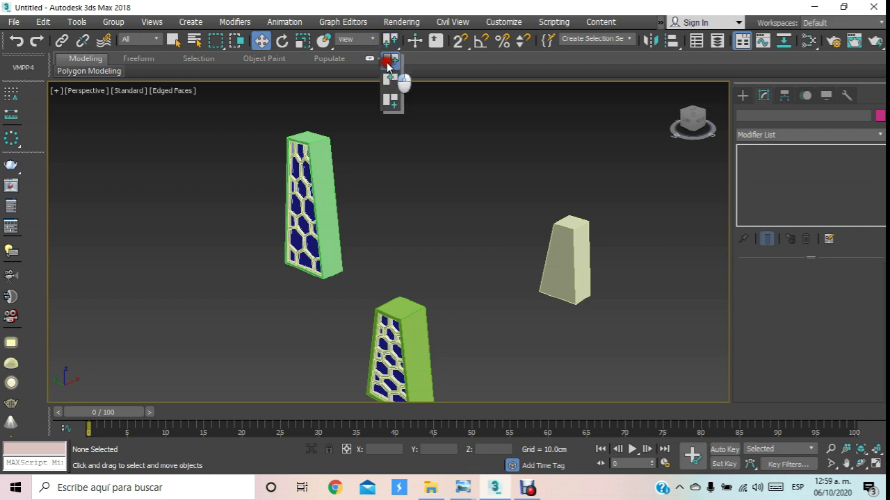
middle_drag(389, 318, 347, 248)
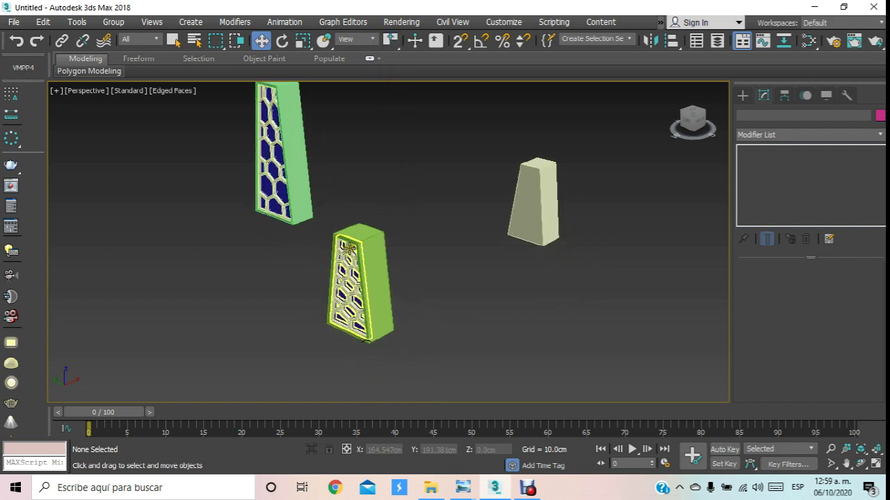
drag(332, 205, 424, 364)
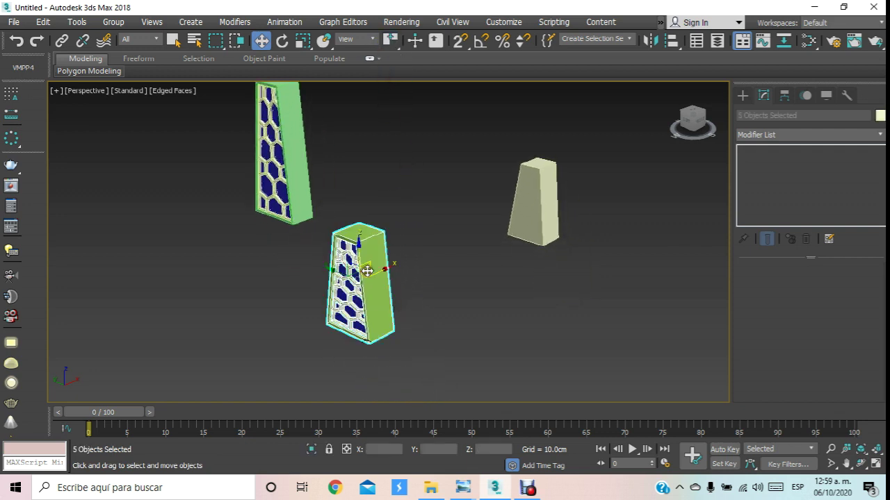
click(113, 22)
click(129, 44)
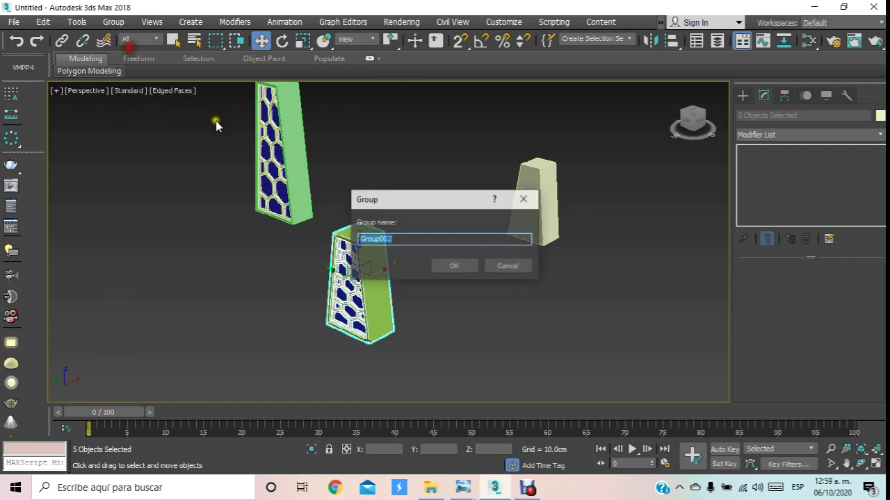
click(453, 266)
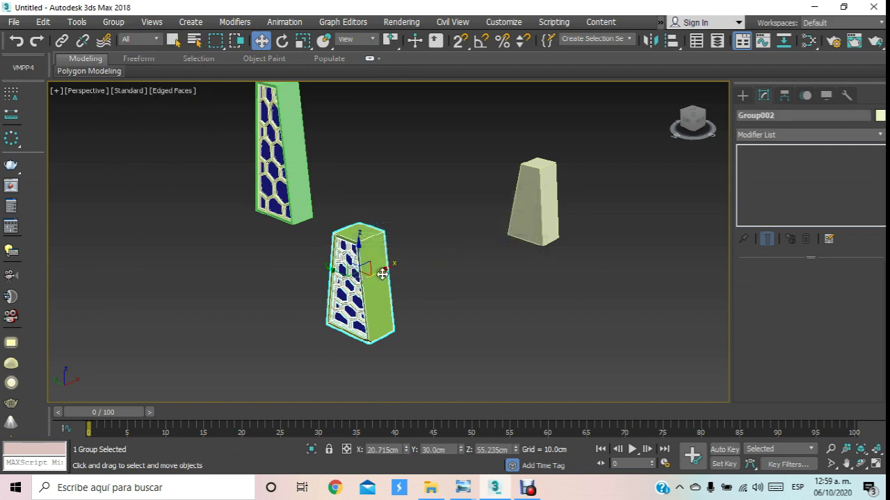
shift+drag(382, 275, 466, 236)
- Clone the leg group as Group003 and centre it in X on the beige leg
click(453, 299)
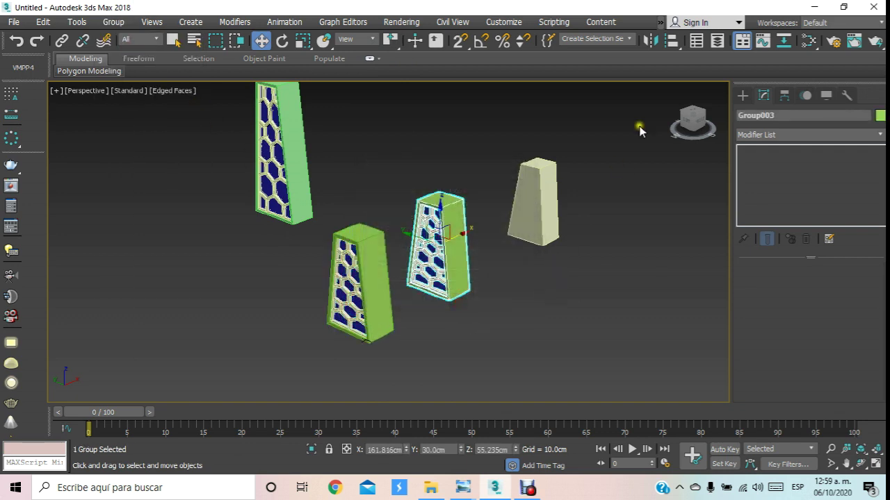
click(670, 41)
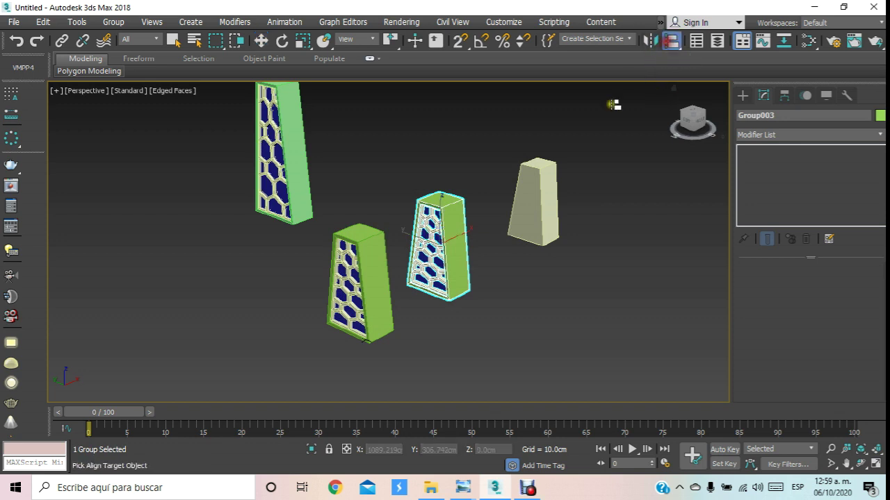
click(548, 204)
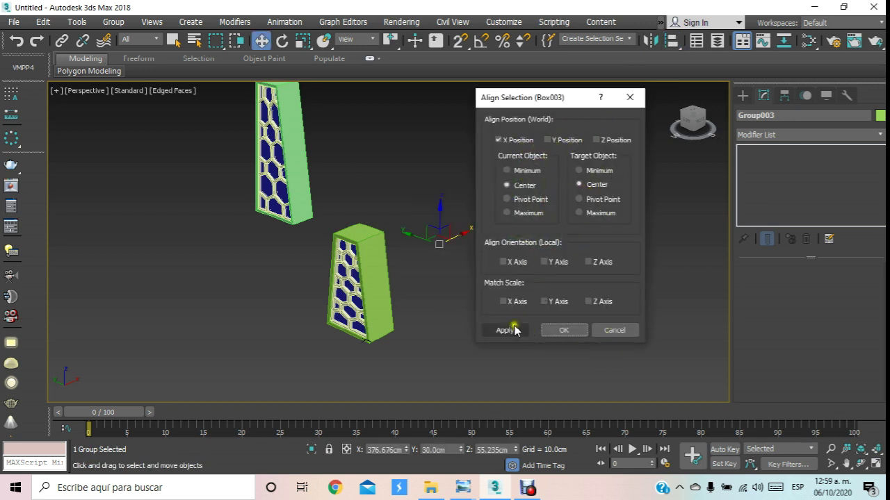
click(563, 331)
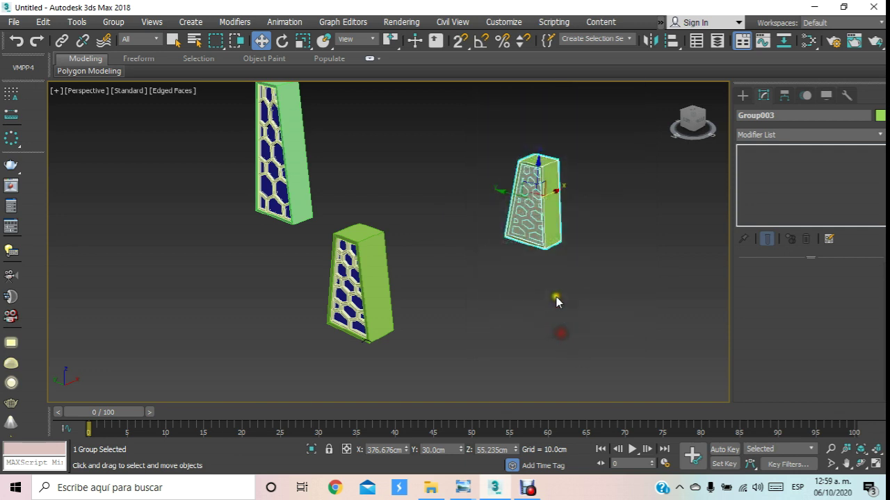
middle_drag(556, 298, 535, 280)
click(535, 280)
click(526, 217)
click(526, 218)
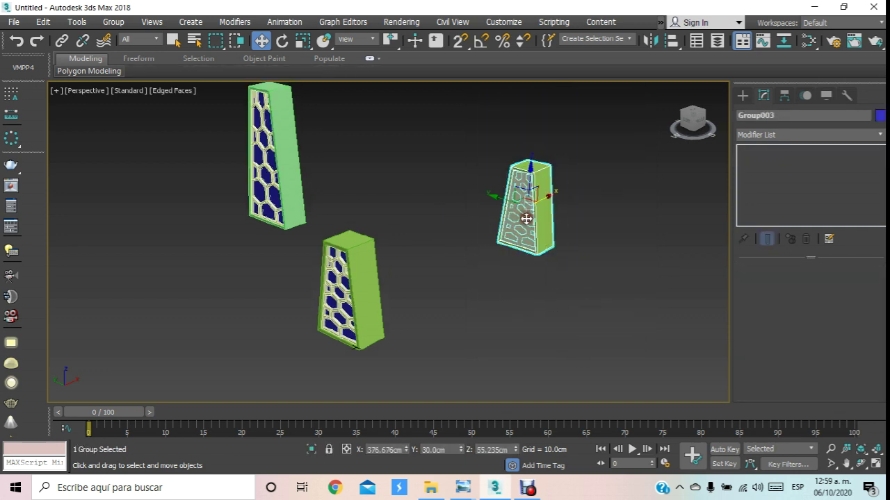
click(511, 243)
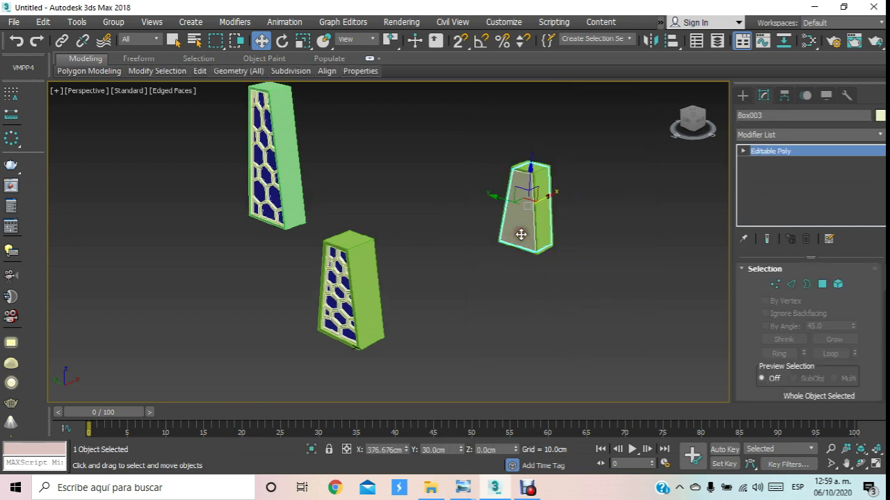
alt+click(521, 234)
- Orbit to see the legs from the side and delete the stray panel Object003
key(z)
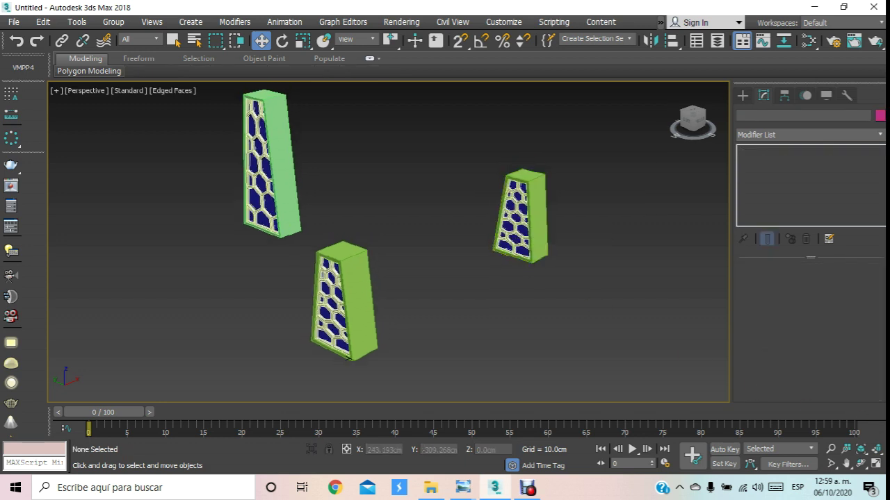
click(862, 463)
mouse_move(461, 229)
mouse_down()
mouse_move(369, 215)
mouse_move(378, 232)
mouse_move(369, 242)
mouse_up()
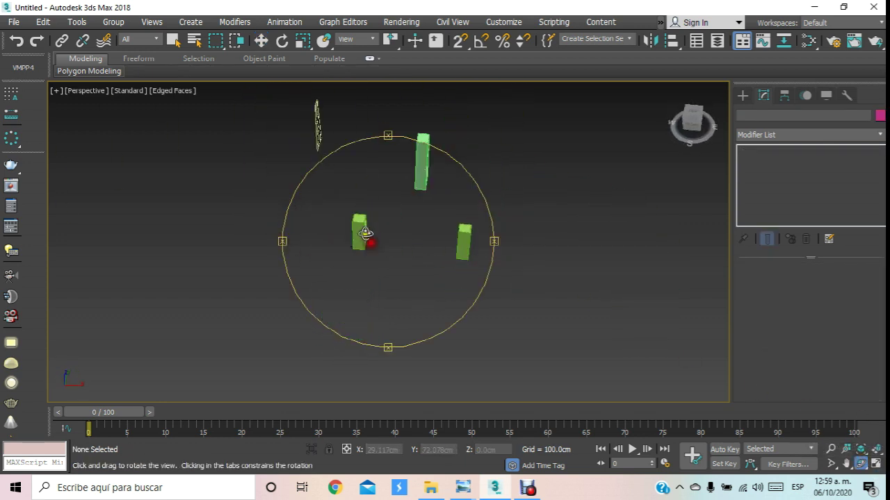
mouse_move(401, 296)
mouse_down()
mouse_move(359, 204)
mouse_move(258, 167)
mouse_up()
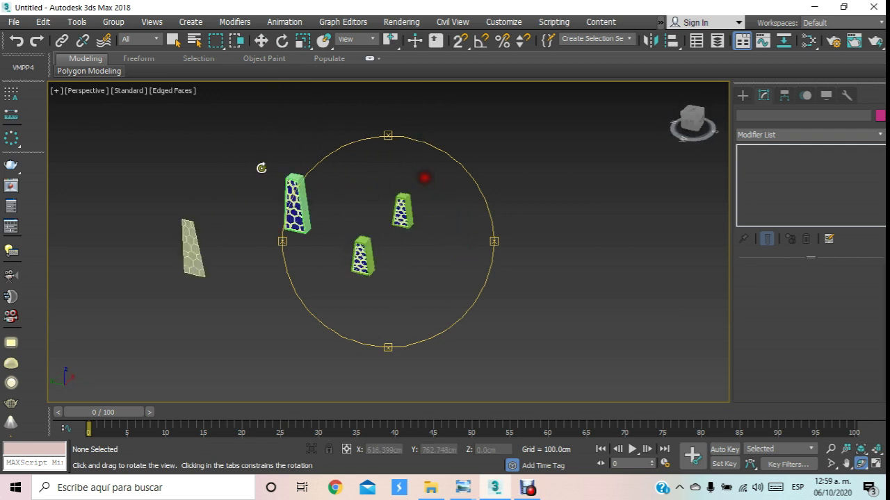
click(262, 41)
click(187, 240)
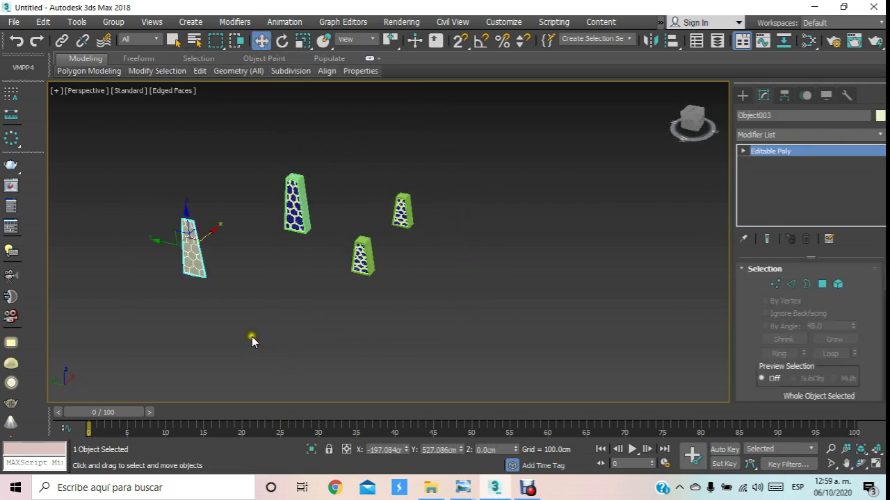
key(Delete)
click(13, 22)
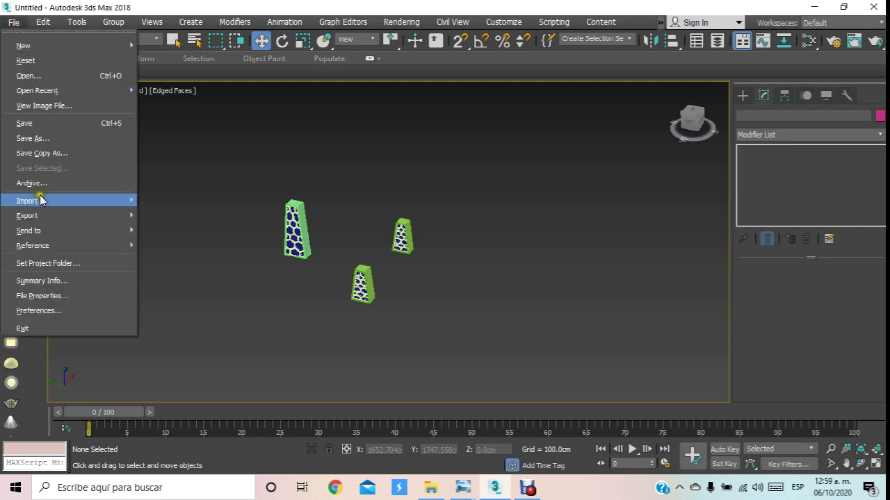
- Use Save As to store the scene as Escena Para.max in the Silla Para folder
click(51, 141)
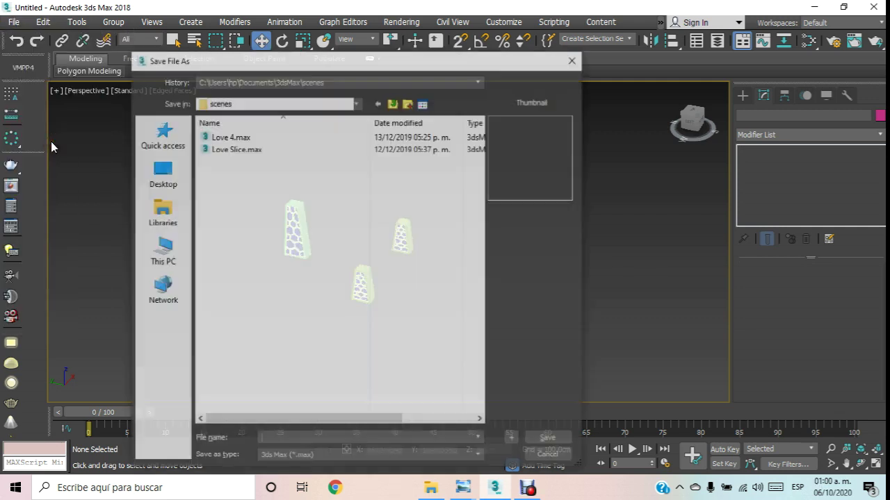
text(Escena Para)
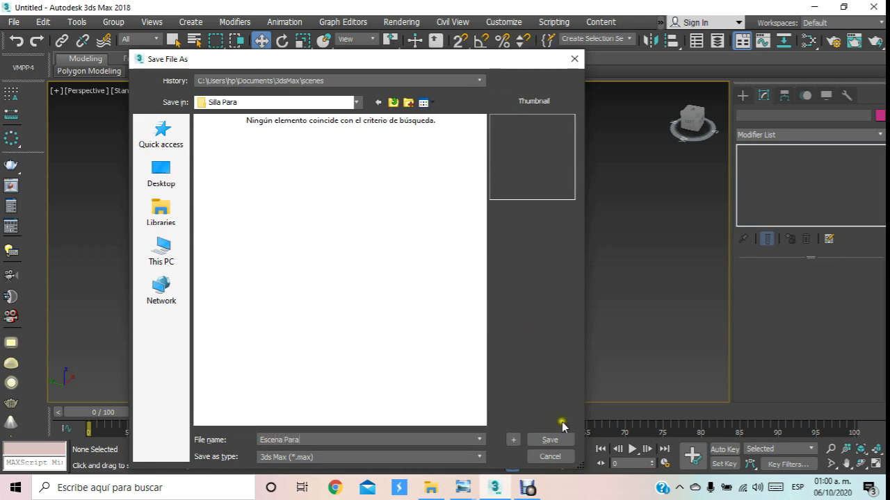
click(550, 440)
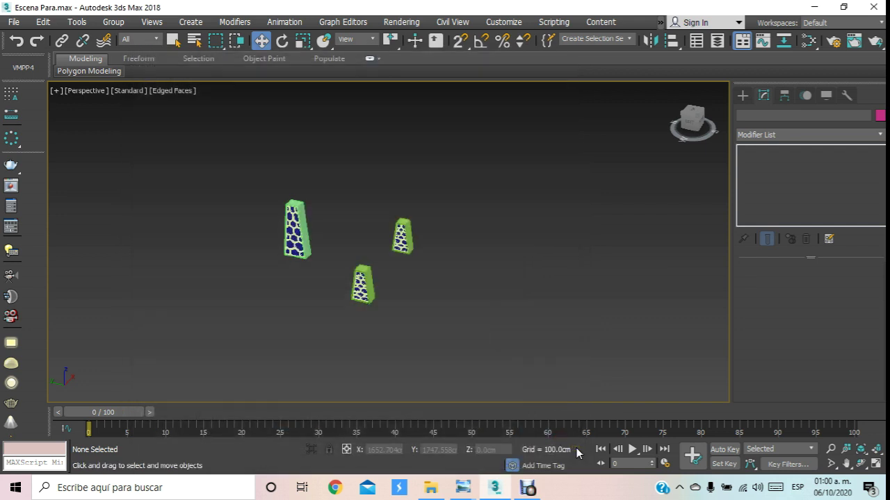
- In the Top view, draw a grid-snapped plane spanning the three legs
click(861, 464)
drag(444, 267, 407, 285)
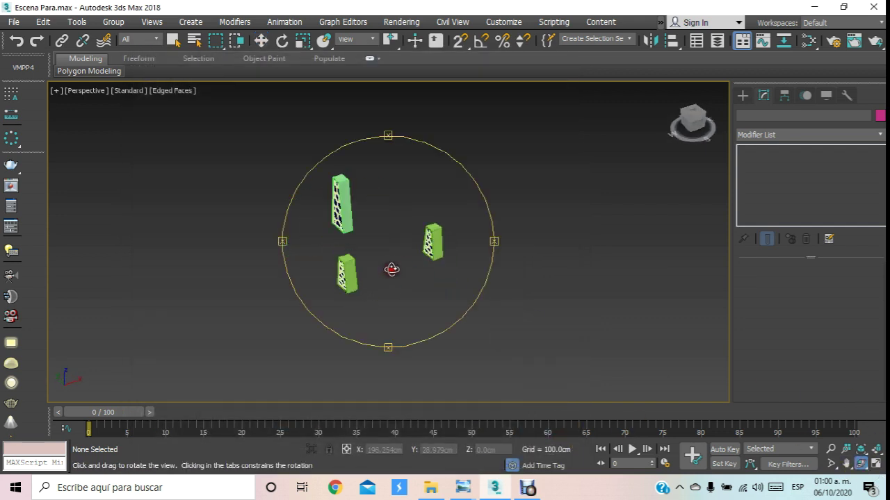
key(t)
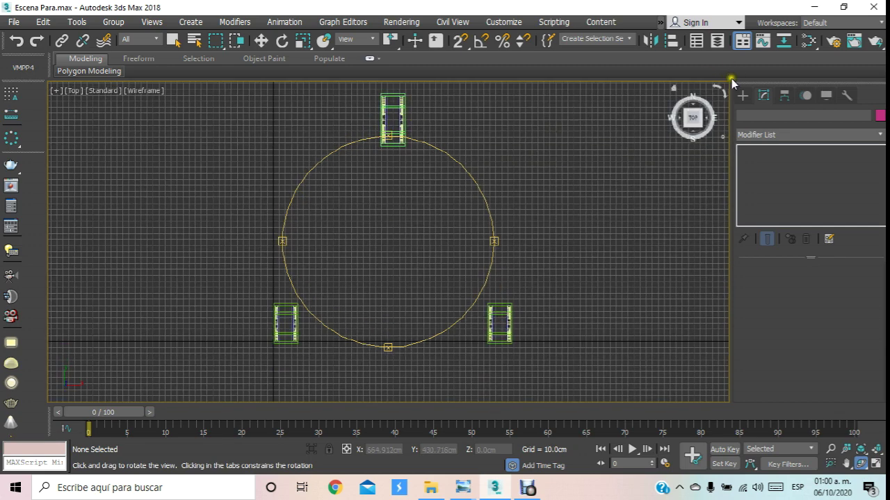
click(742, 95)
click(833, 230)
click(460, 41)
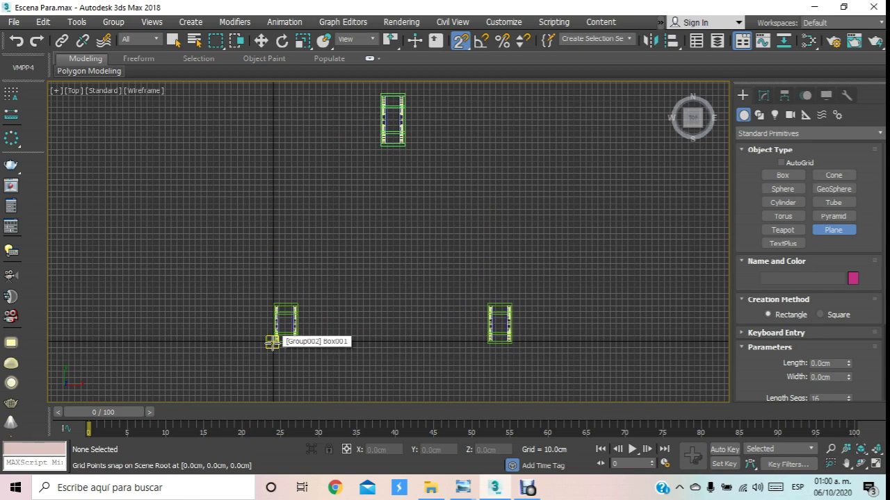
mouse_move(297, 342)
mouse_down()
mouse_move(470, 224)
mouse_move(488, 157)
mouse_up()
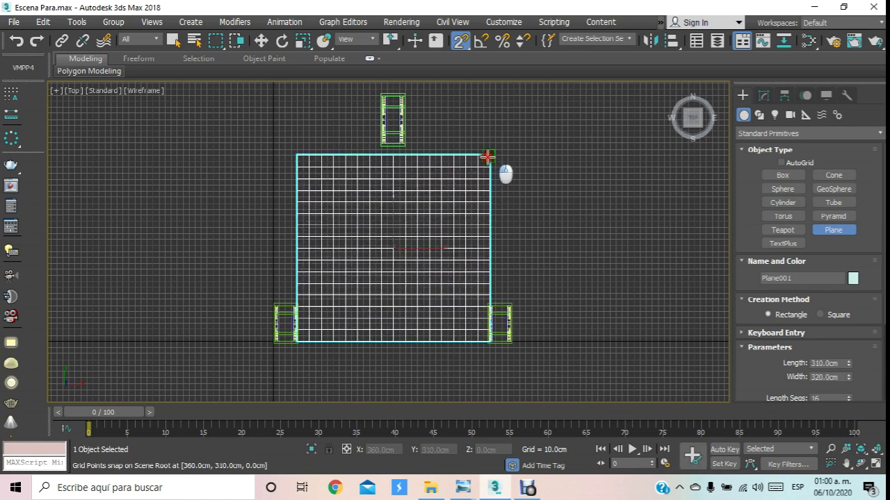
- Size the plane to 400 × 400 cm with 16 × 16 segments and finish creation
drag(488, 156, 488, 149)
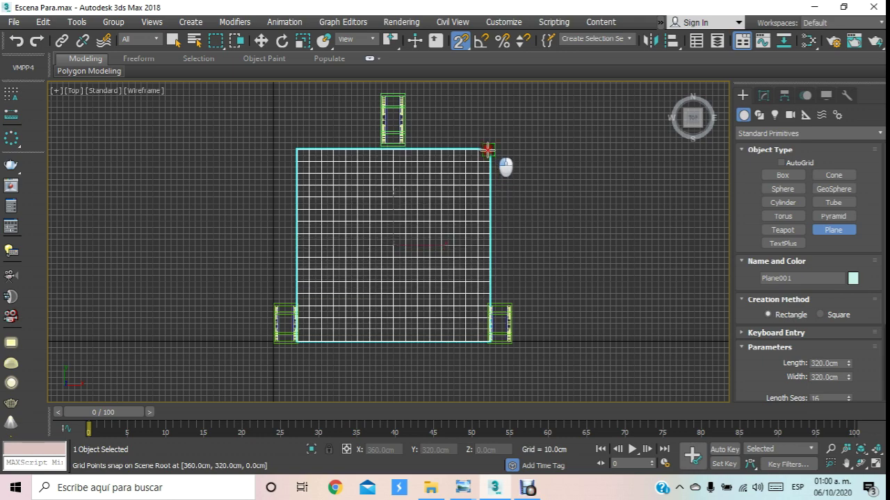
middle_drag(500, 173, 486, 171)
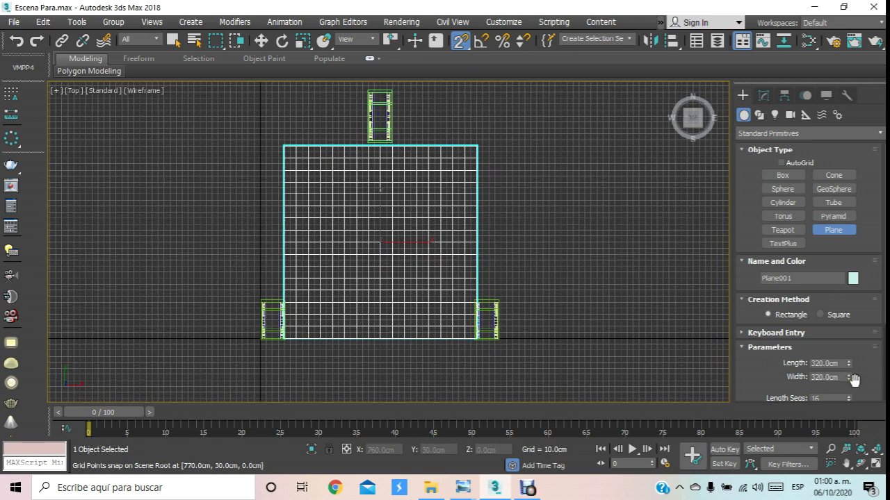
drag(840, 363, 745, 362)
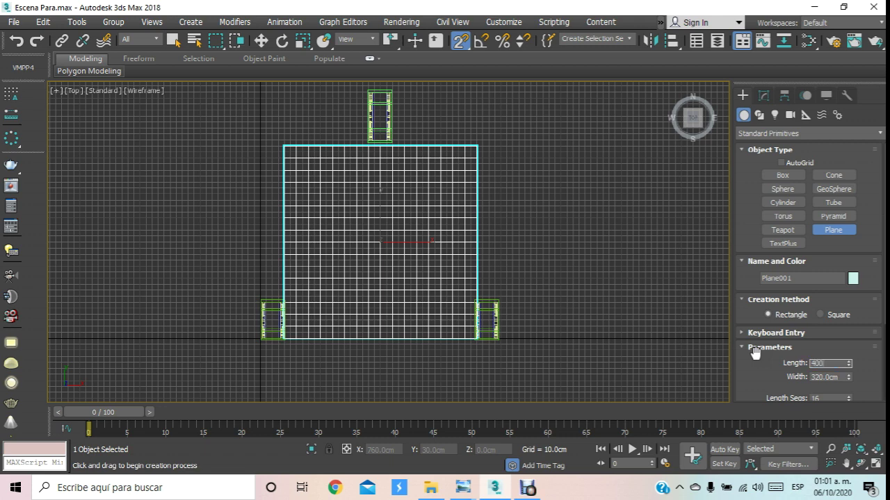
key(Return)
key(Tab)
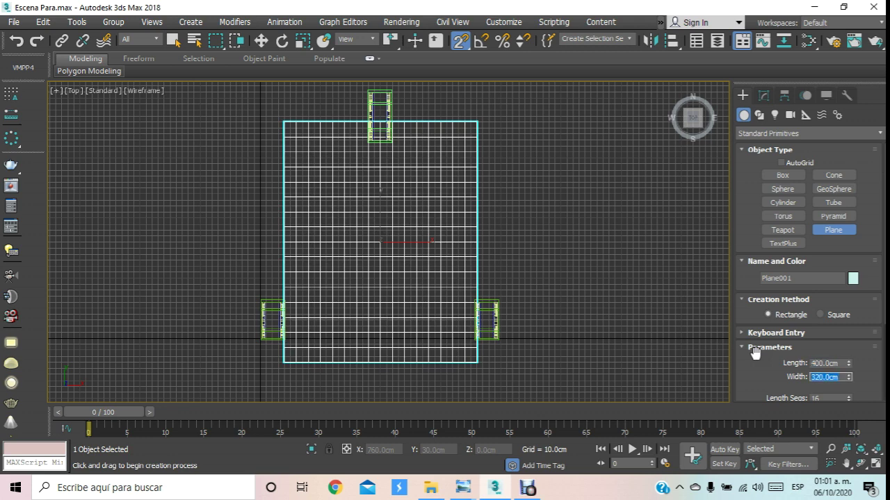
text(400)
key(Tab)
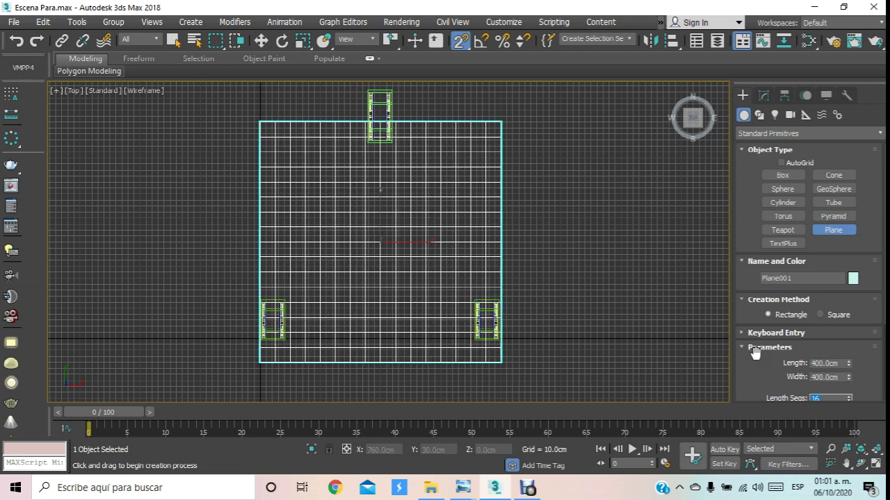
drag(762, 361, 764, 247)
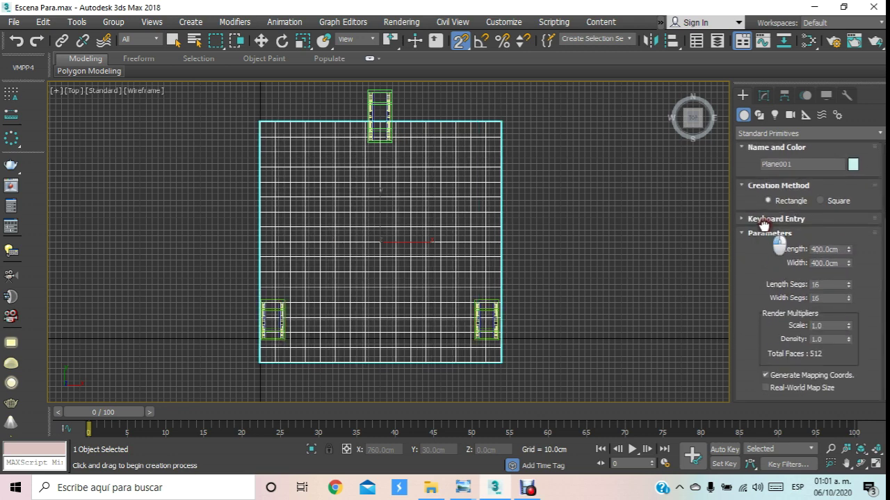
click(812, 299)
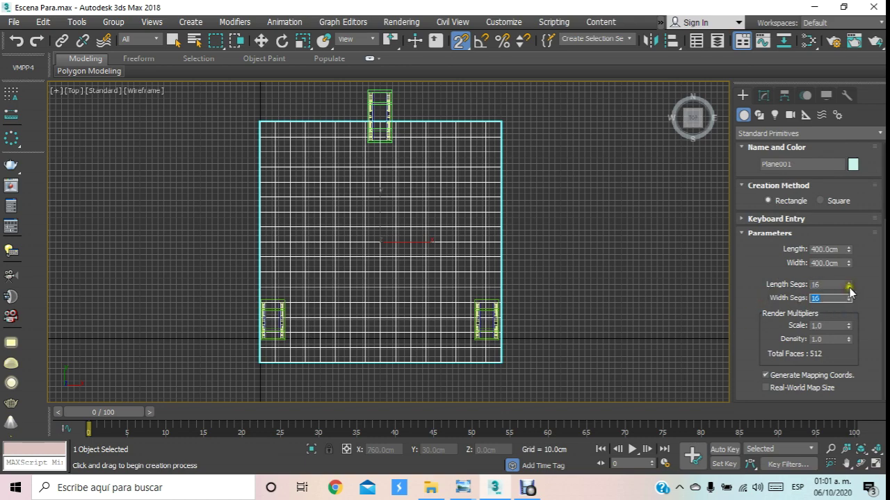
middle_drag(539, 247, 548, 271)
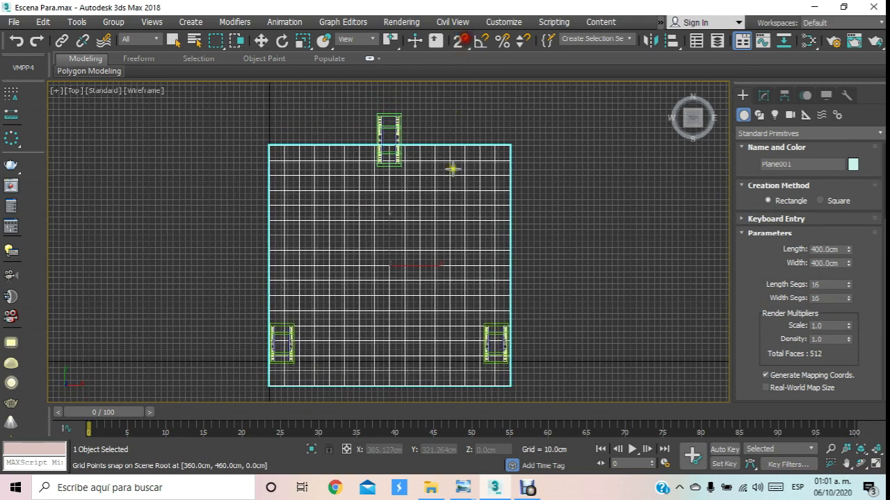
middle_drag(412, 196, 411, 172)
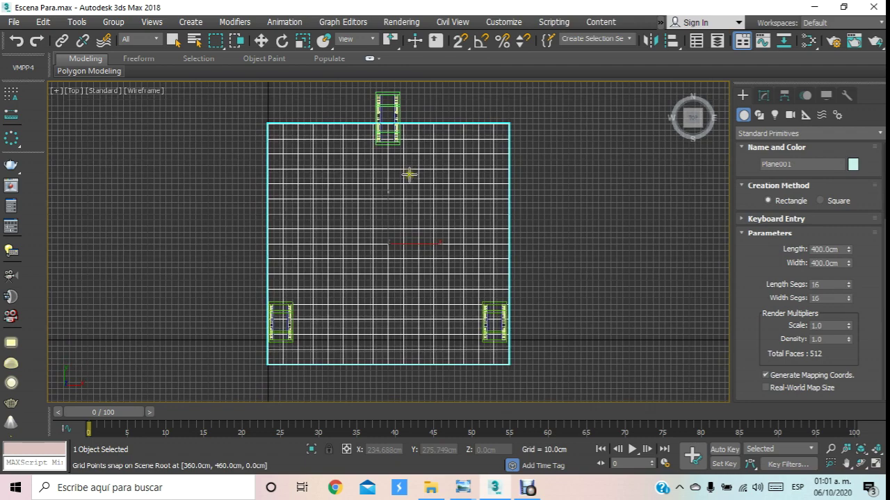
right_click(411, 192)
- In Perspective, raise the plane above the legs, then undo it back to ground level
key(p)
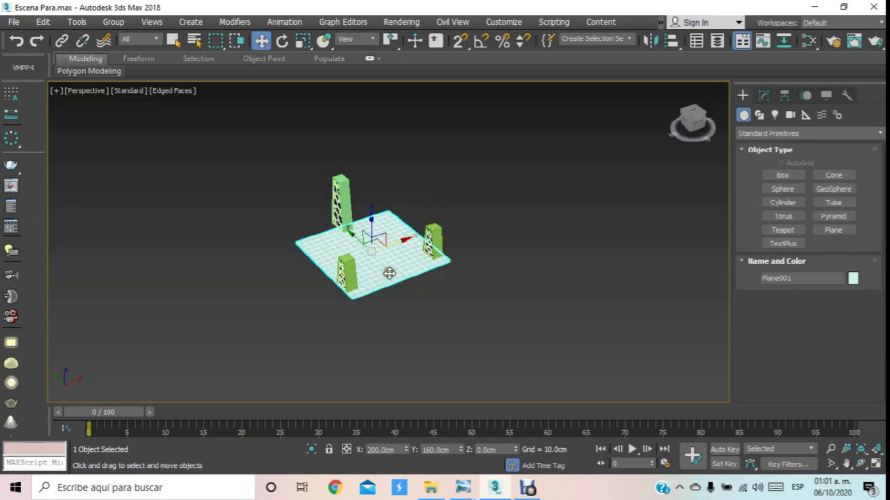
scroll(394, 265, up, 3)
scroll(389, 271, up, 2)
scroll(379, 267, down, 4)
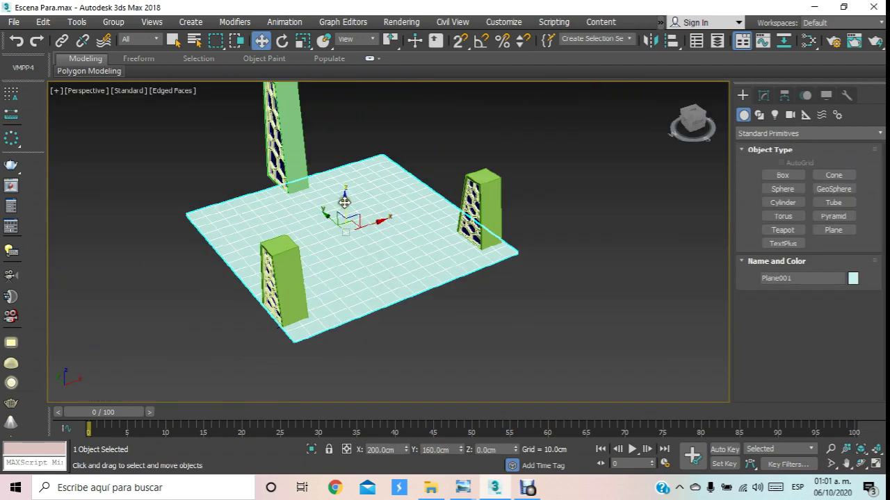
drag(344, 203, 373, 153)
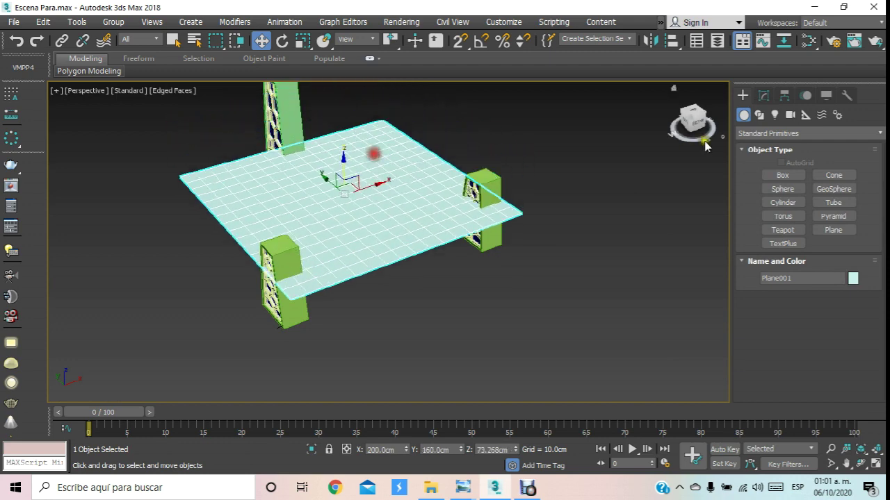
click(763, 95)
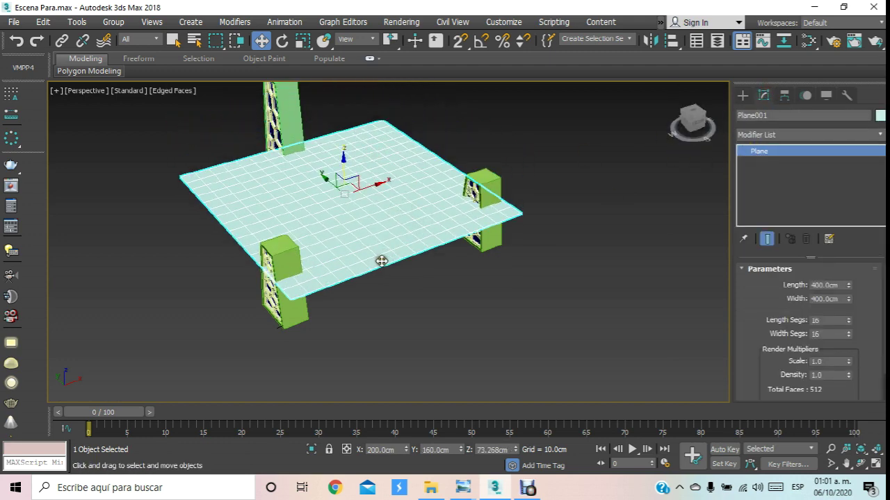
middle_drag(383, 258, 363, 274)
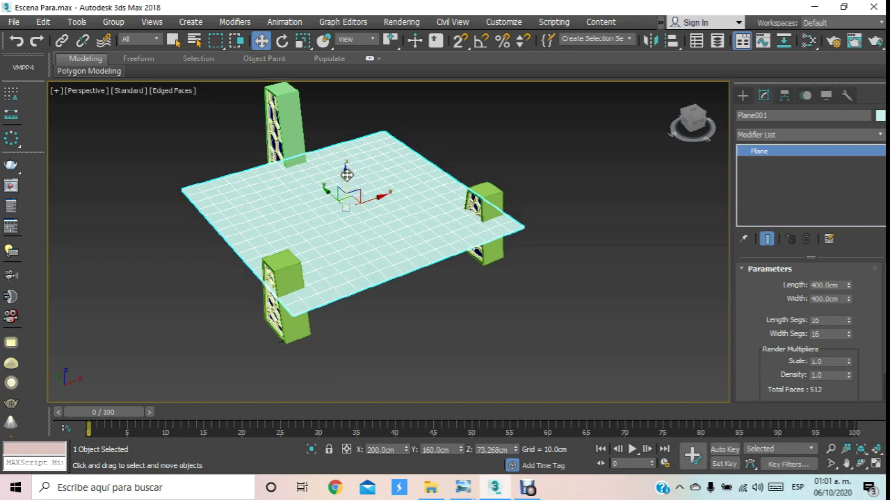
alt+middle_drag(346, 174, 344, 209)
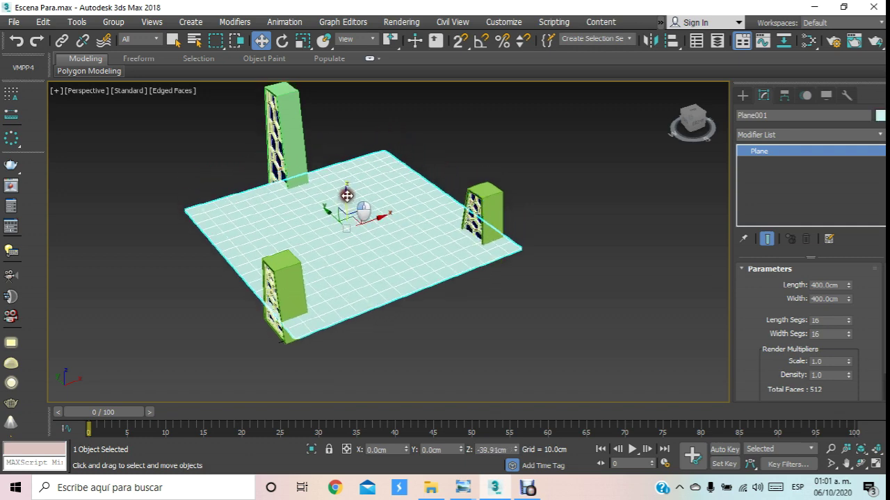
key(shift+z)
key(ctrl+z)
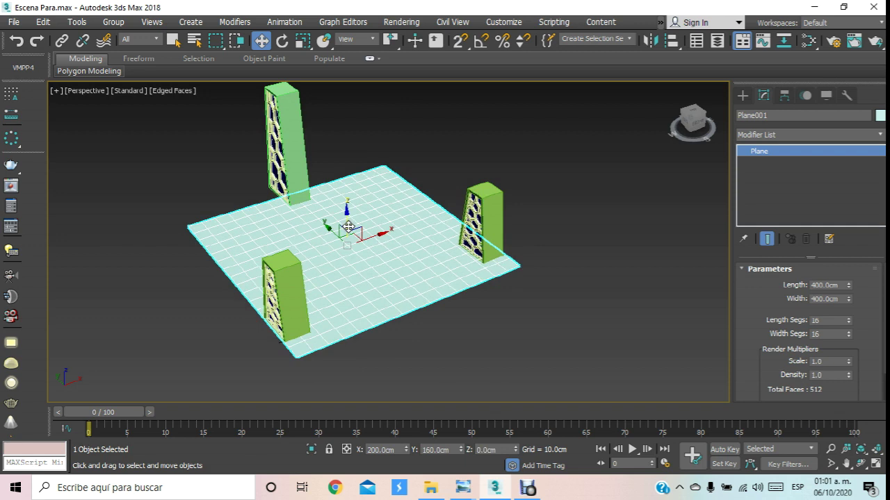
- Convert the plane to Editable Poly, undo that, and Shift-drag a copy to the lower left
right_click(431, 269)
mouse_move(486, 410)
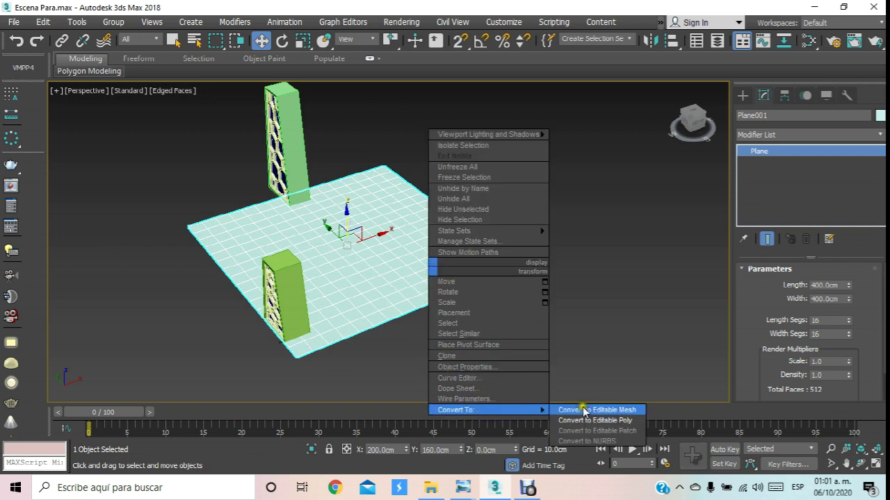
click(613, 420)
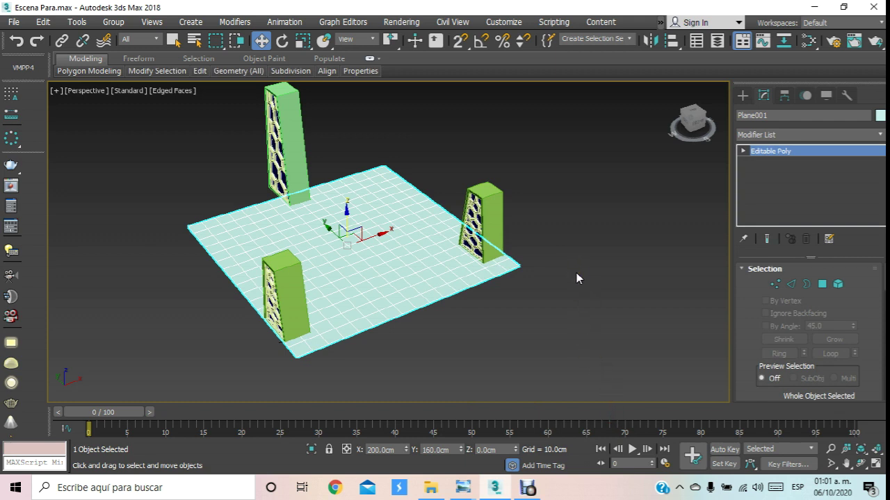
key(ctrl+z)
scroll(545, 201, down, 3)
middle_drag(447, 245, 459, 227)
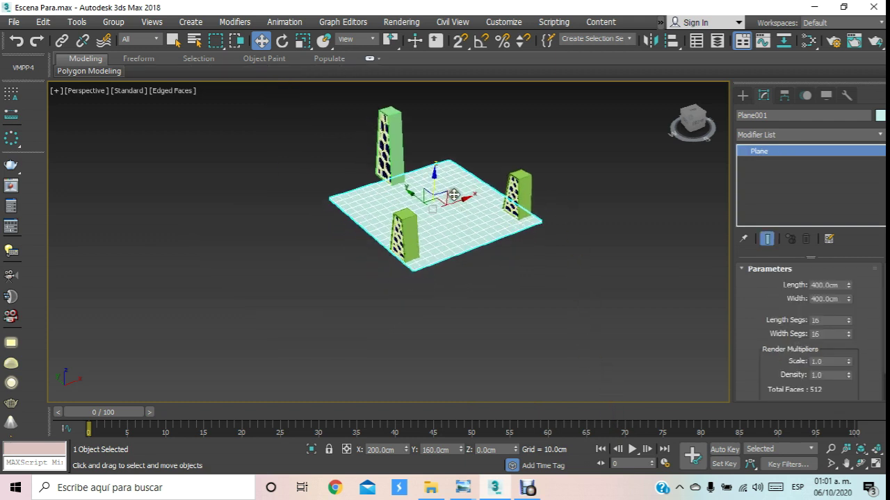
shift+drag(458, 202, 260, 264)
- Confirm the Plane002 copy and set Plane001's object colour to blue
click(449, 298)
click(447, 299)
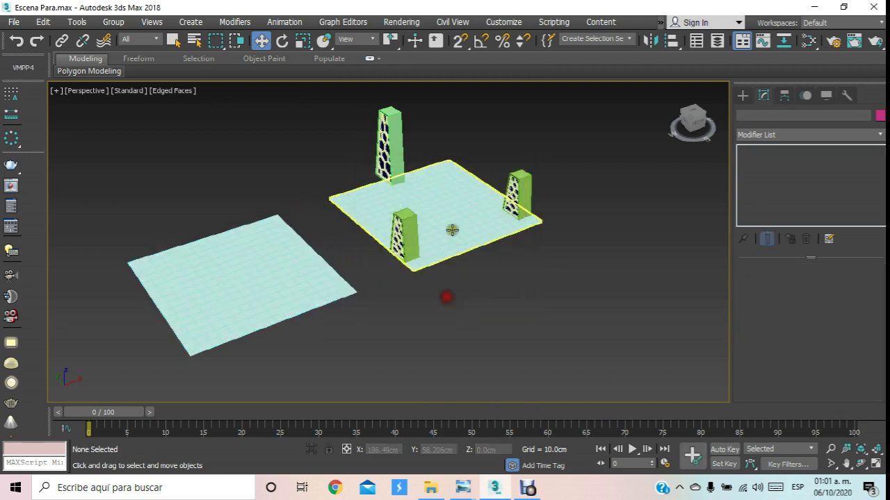
click(452, 224)
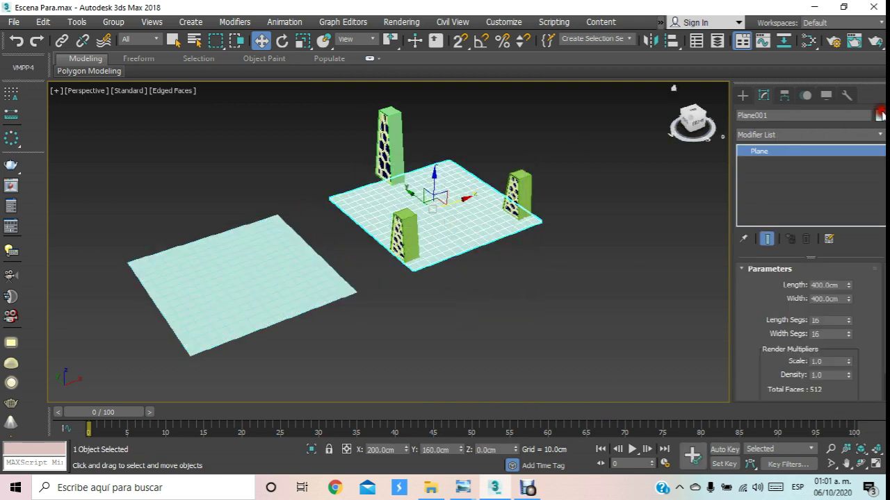
click(879, 115)
click(729, 121)
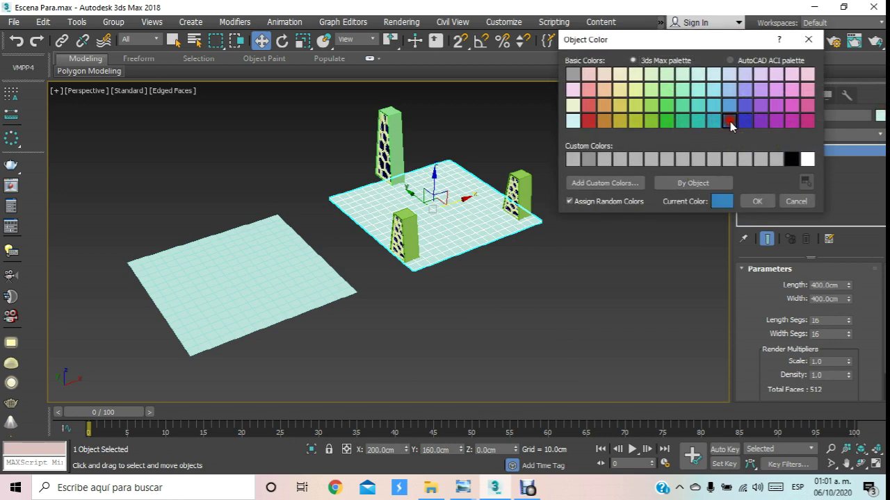
click(757, 201)
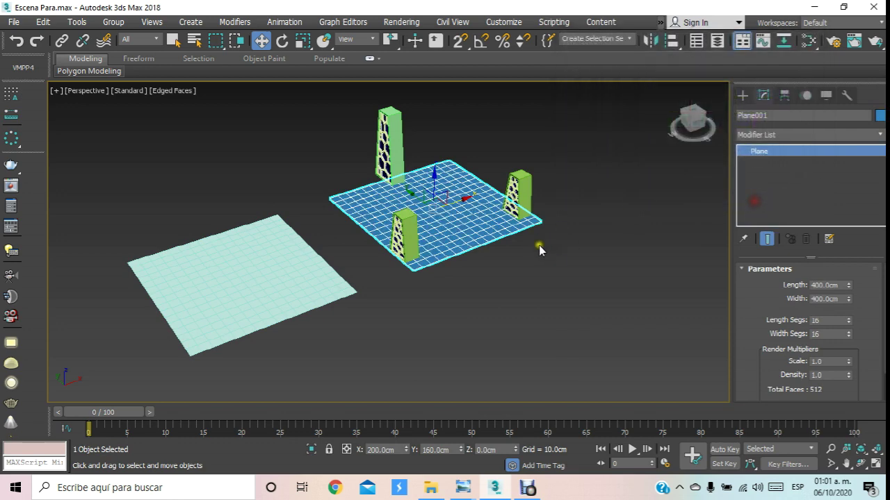
click(526, 245)
- Reselect the blue Plane001 and browse the Modifier List
scroll(526, 245, up, 2)
click(456, 196)
scroll(456, 196, up, 2)
scroll(459, 201, down, 2)
middle_drag(458, 202, 465, 182)
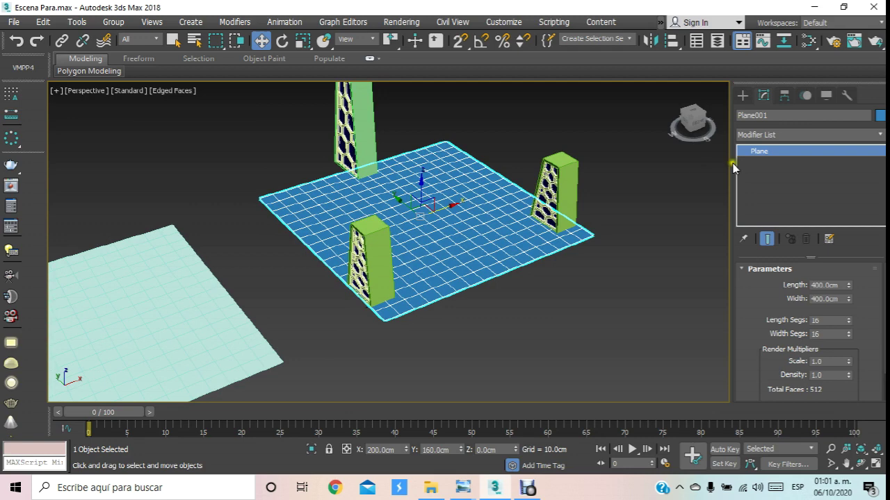
click(844, 132)
mouse_move(880, 185)
mouse_down()
mouse_move(881, 320)
mouse_move(882, 229)
mouse_up()
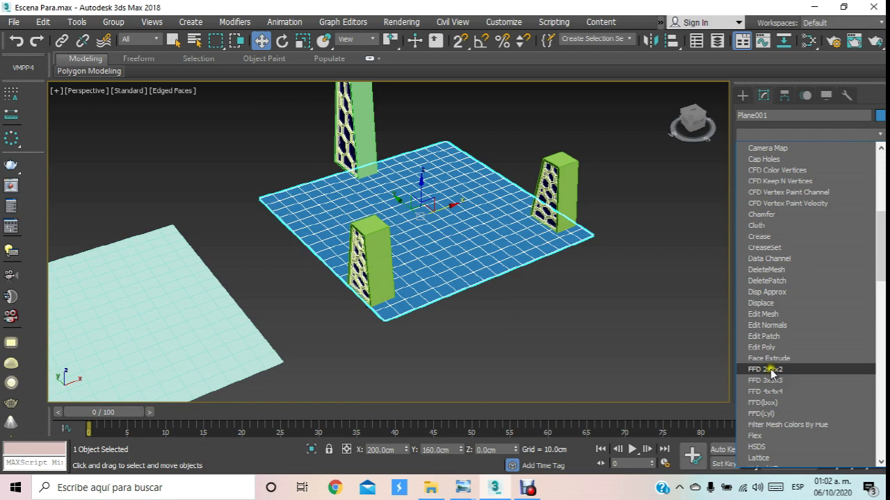
- Add an FFD 2x2x2 modifier to the blue plane and view it from the top
click(779, 370)
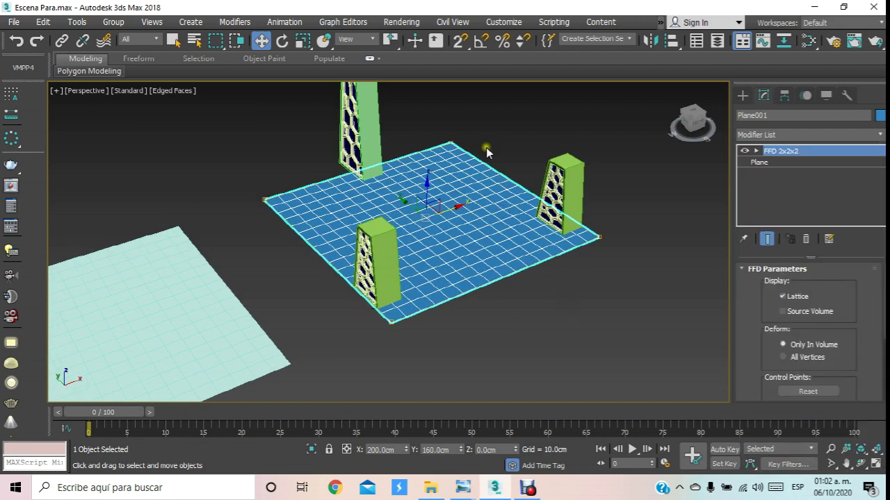
click(569, 329)
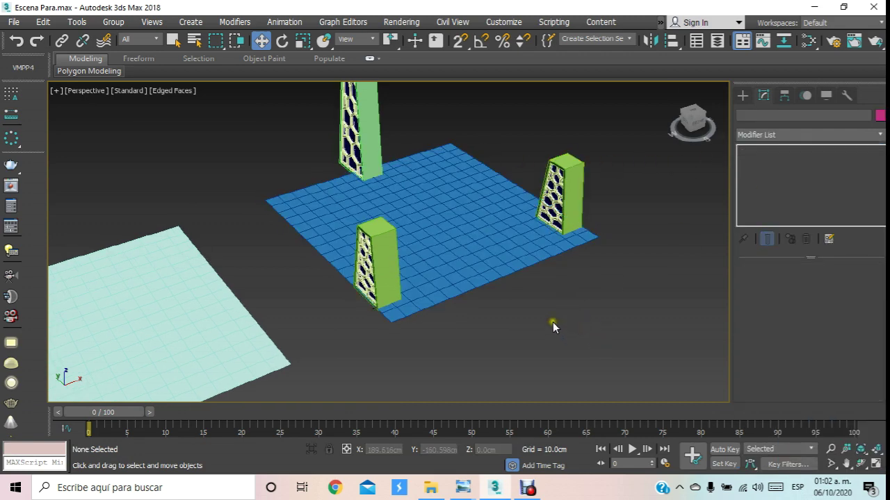
key(t)
click(447, 232)
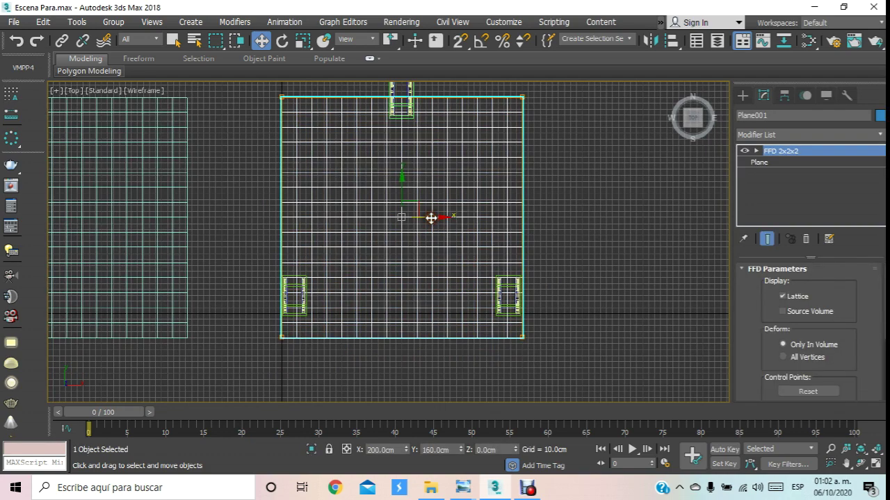
- Rotate the plane 45° about Z so it sits as a diamond
scroll(431, 218, down, 3)
click(282, 40)
click(484, 450)
text(5)
key(Return)
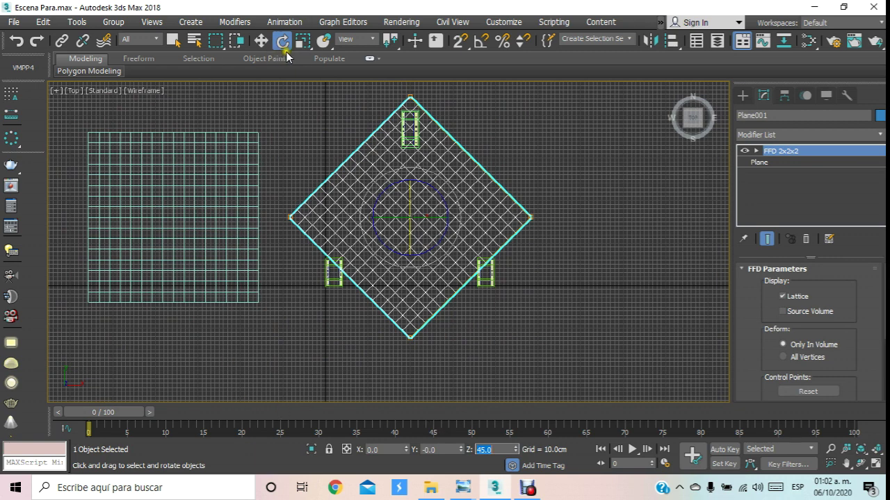
click(302, 40)
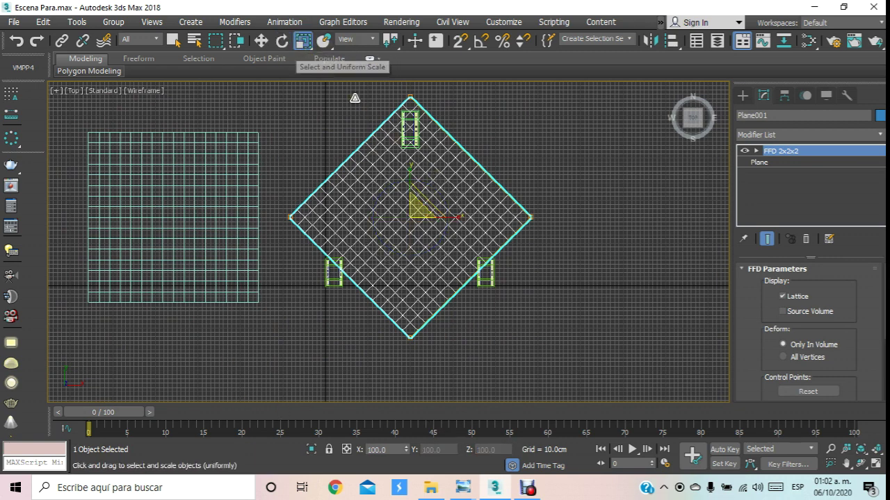
- Set the plane's Length and Width to 350 cm
click(757, 163)
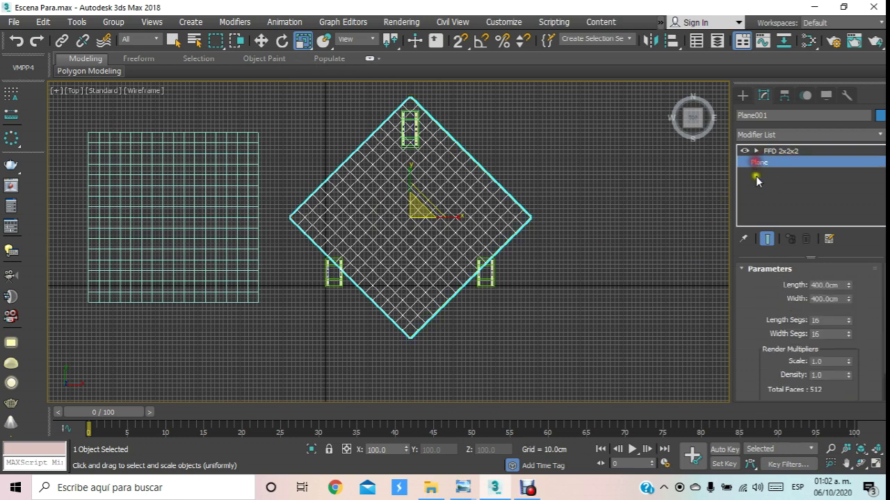
double_click(836, 288)
text(3)
text(50)
key(Return)
key(Tab)
text(350)
key(Return)
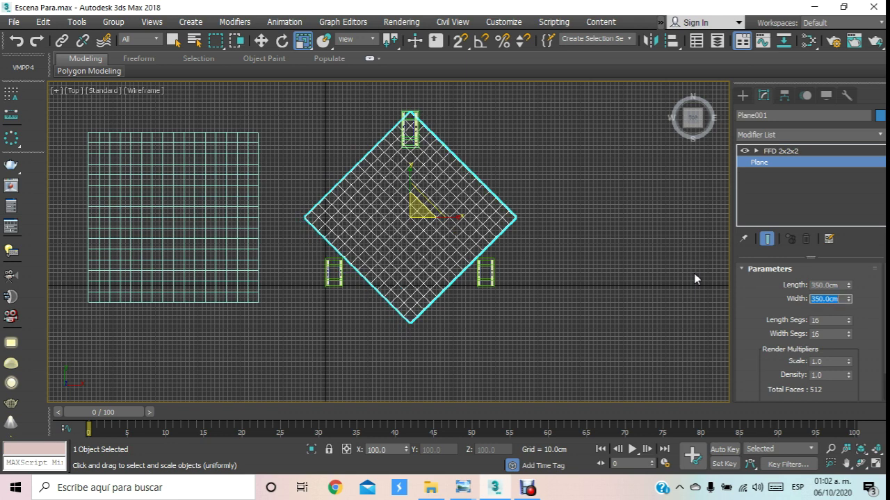
- Scale the plane to about 69% and move it centred between the three legs
click(264, 41)
drag(408, 188, 423, 207)
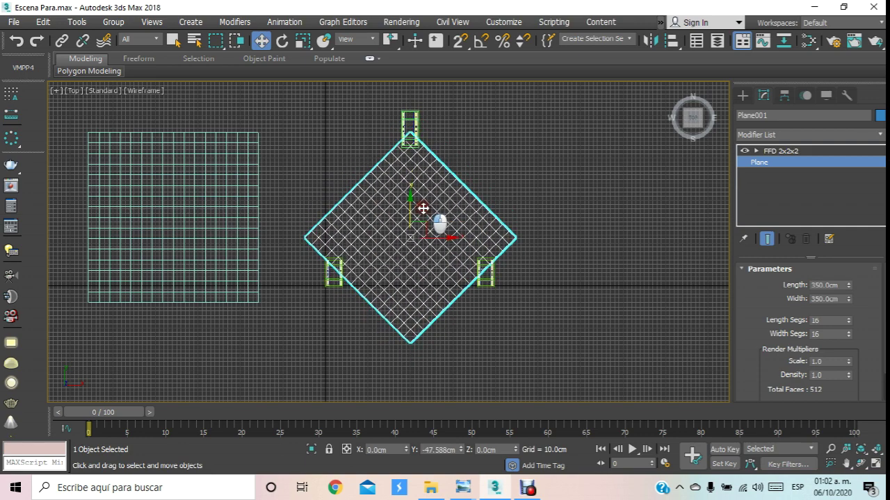
click(303, 41)
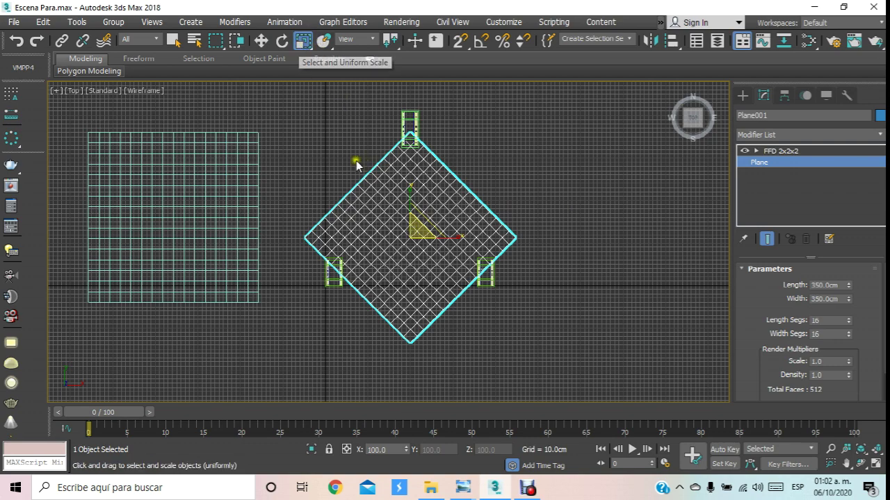
drag(417, 235, 400, 268)
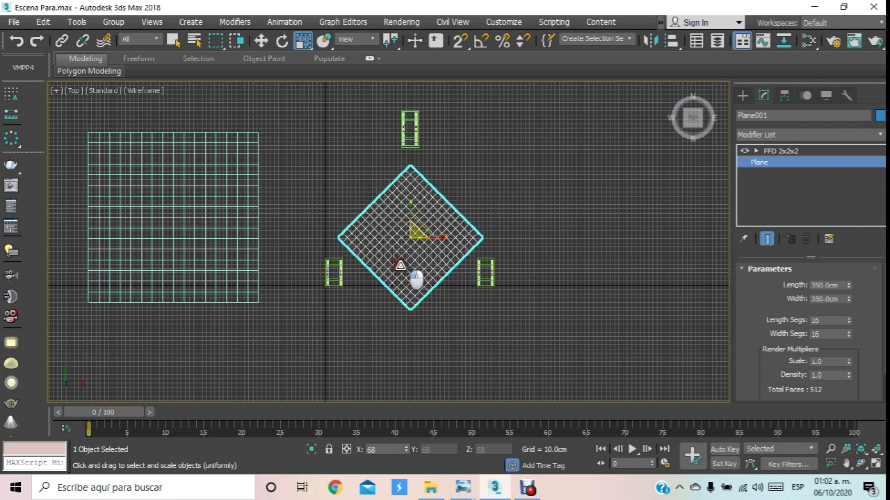
click(261, 41)
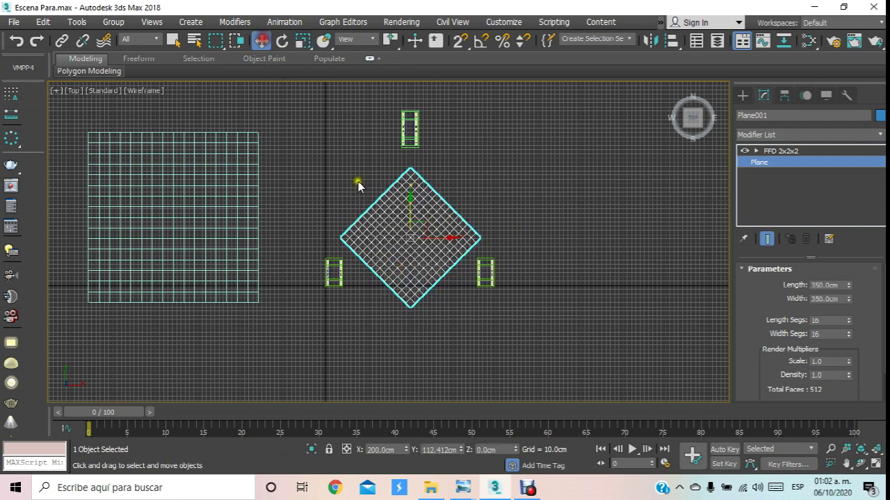
drag(408, 209, 407, 234)
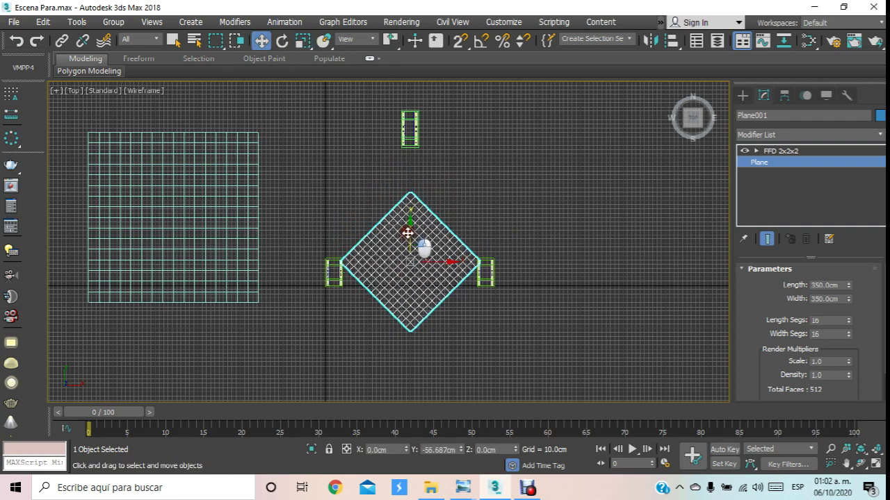
click(302, 40)
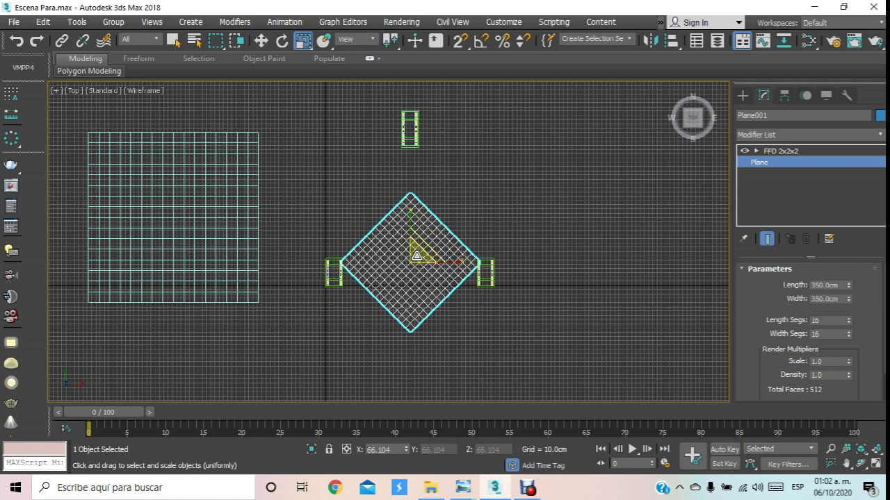
drag(413, 248, 419, 251)
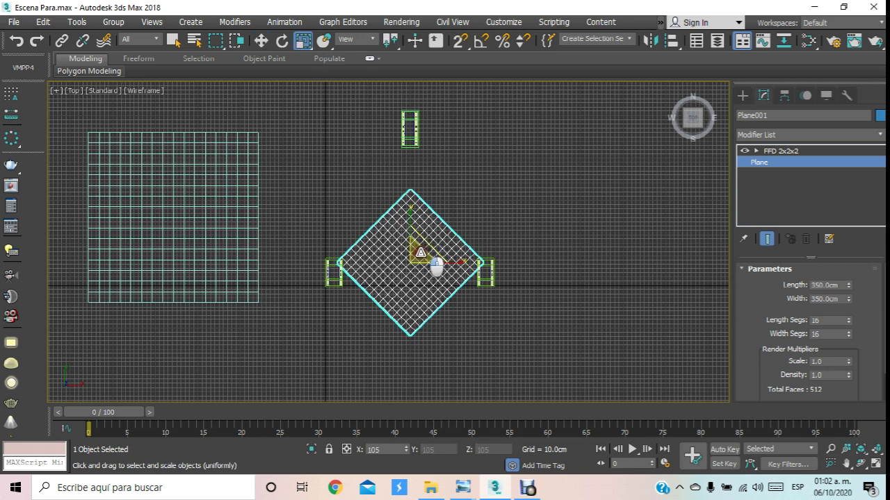
click(261, 40)
drag(434, 264, 434, 263)
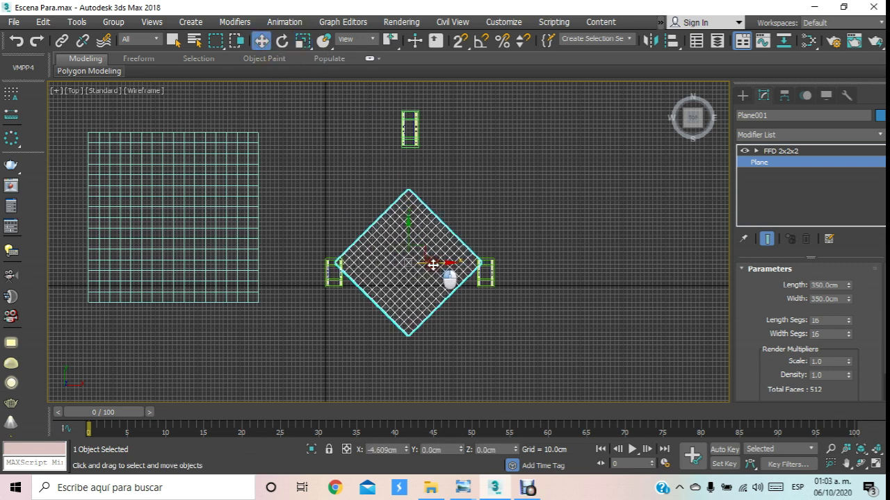
- Lift the FFD-deformed seat plane up onto the leg tops in Perspective
click(409, 229)
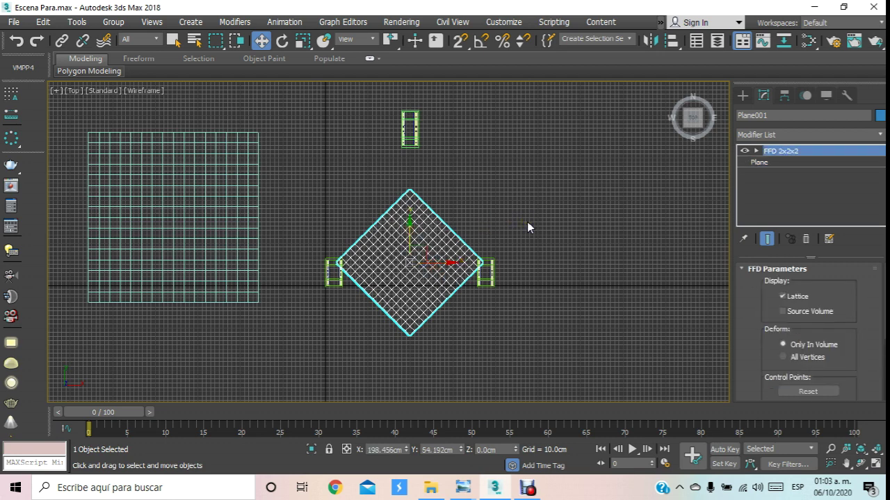
key(p)
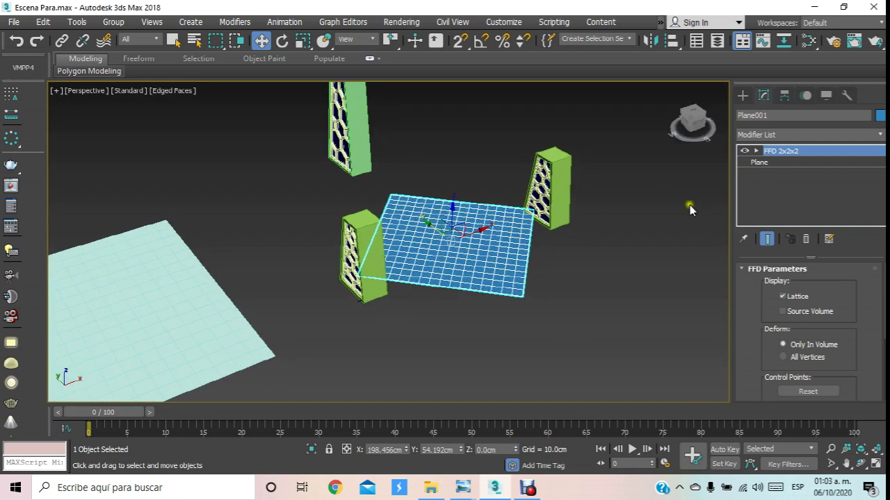
click(756, 151)
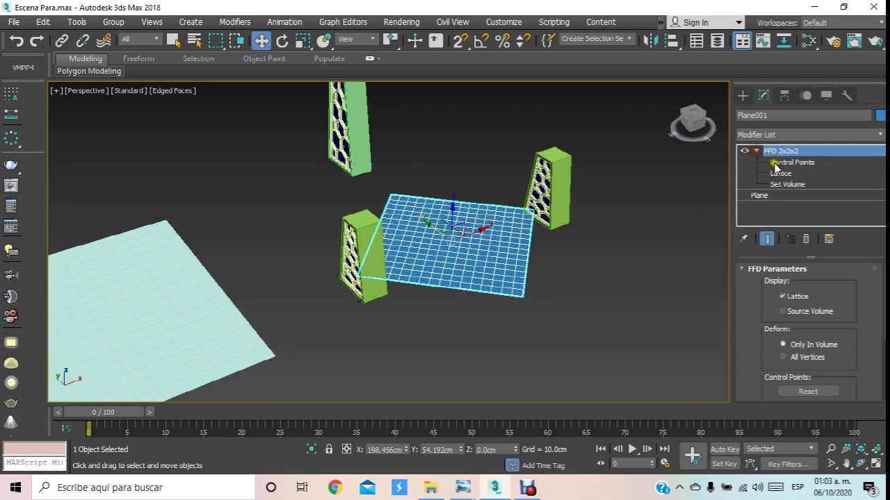
click(773, 162)
middle_drag(604, 238, 478, 252)
drag(457, 192, 619, 317)
drag(297, 317, 351, 260)
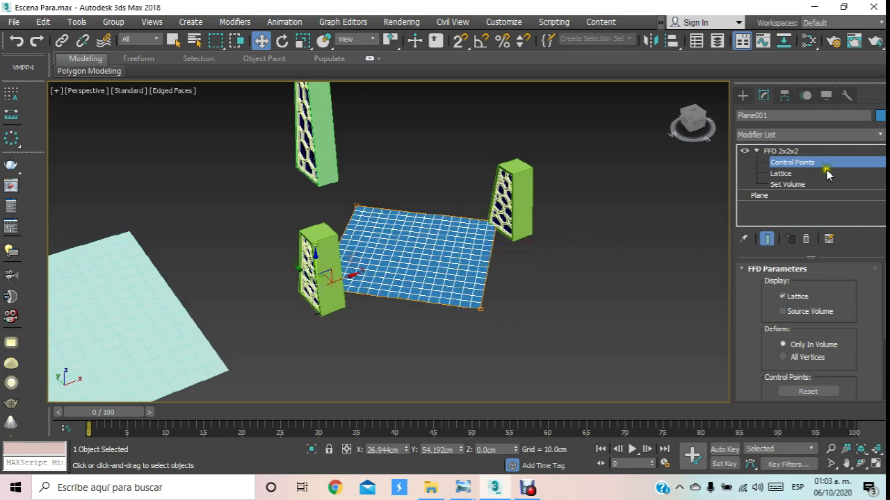
click(813, 152)
drag(409, 230, 427, 165)
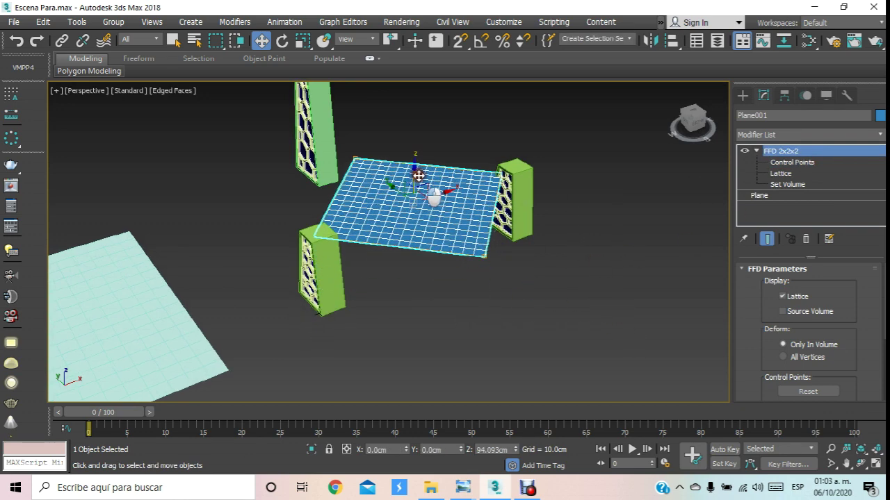
middle_drag(445, 187, 451, 268)
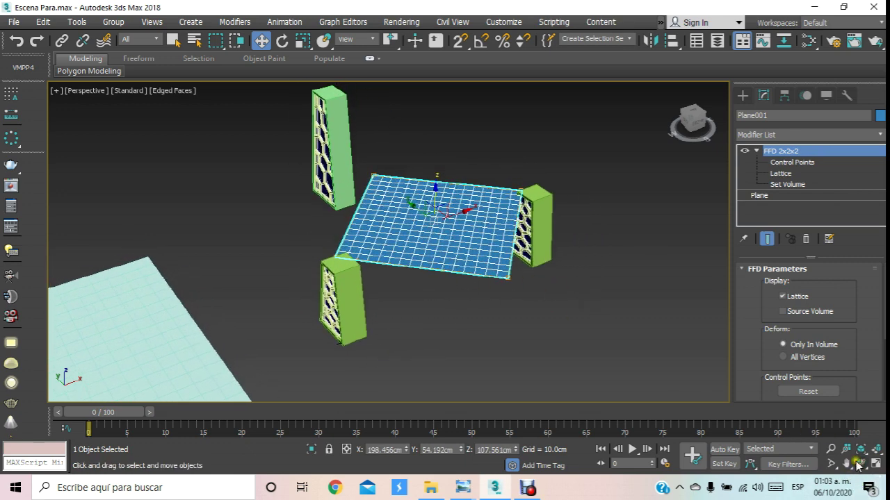
- Move selected FFD control points up and down to warp the seat into a saddle
click(860, 464)
mouse_move(440, 227)
mouse_down()
mouse_move(379, 246)
mouse_move(407, 254)
mouse_move(373, 264)
mouse_move(387, 241)
mouse_up()
click(258, 41)
click(796, 162)
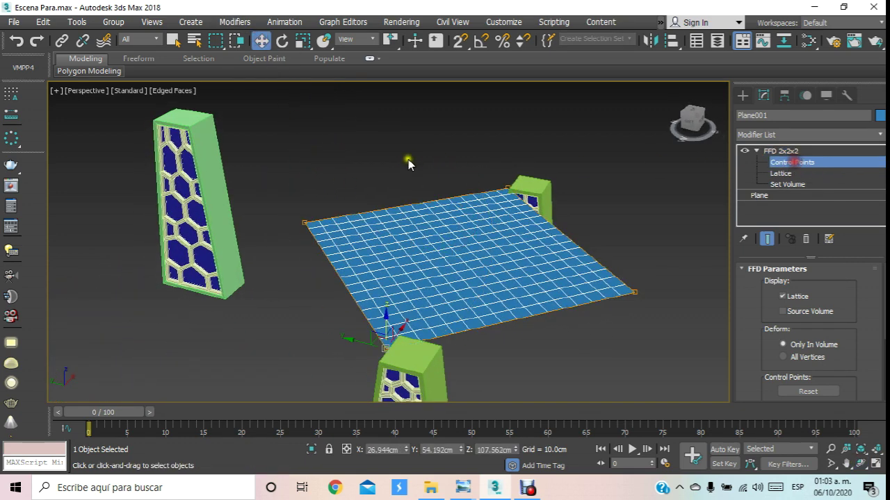
drag(275, 256, 276, 258)
click(578, 339)
scroll(472, 203, down, 3)
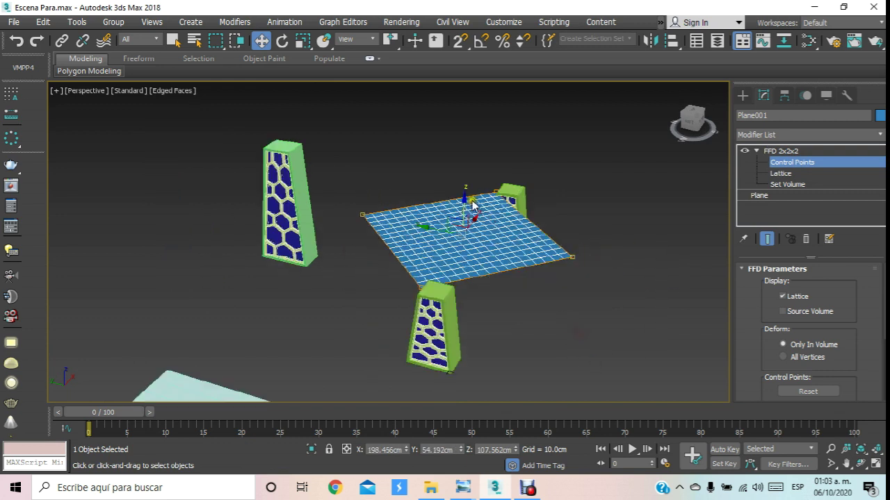
drag(364, 223, 332, 251)
drag(562, 276, 557, 273)
mouse_move(463, 207)
mouse_down()
mouse_move(470, 132)
mouse_move(470, 286)
mouse_up()
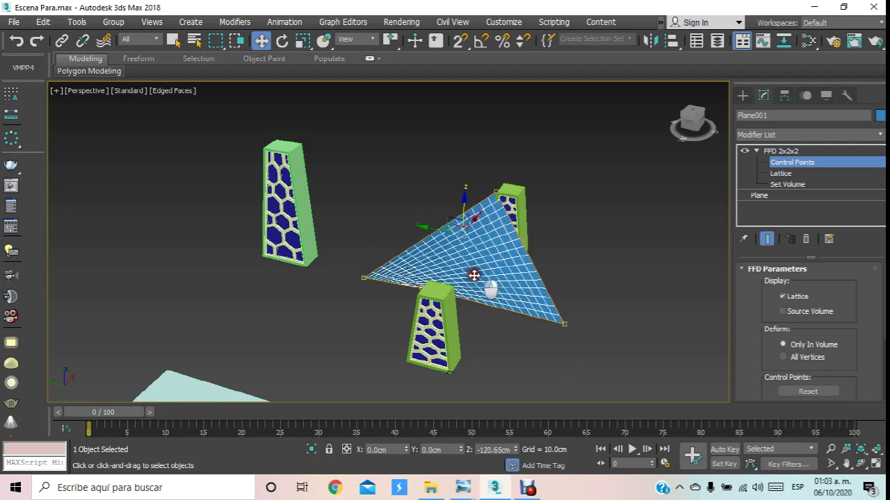
drag(470, 285, 473, 289)
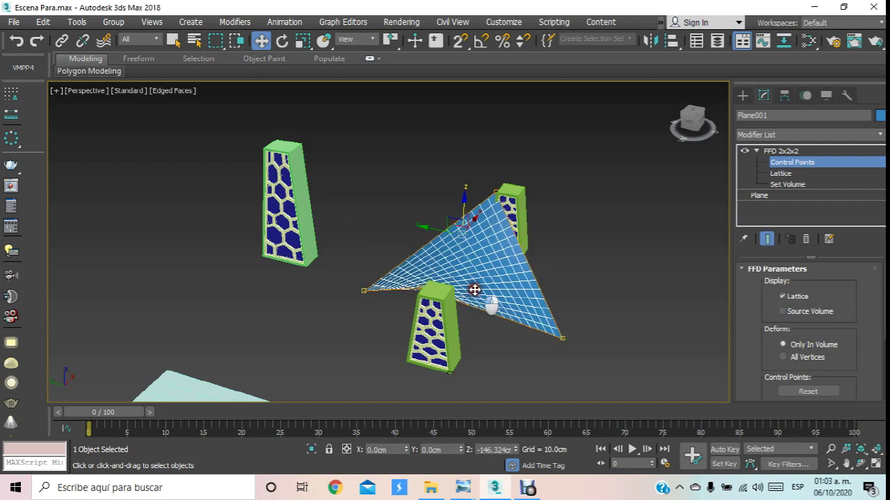
- Raise one corner control point high above the legs, to about 367.9 cm
click(860, 449)
mouse_move(487, 245)
mouse_down()
mouse_move(318, 234)
mouse_move(341, 250)
mouse_move(417, 234)
mouse_up()
middle_drag(417, 235, 405, 210)
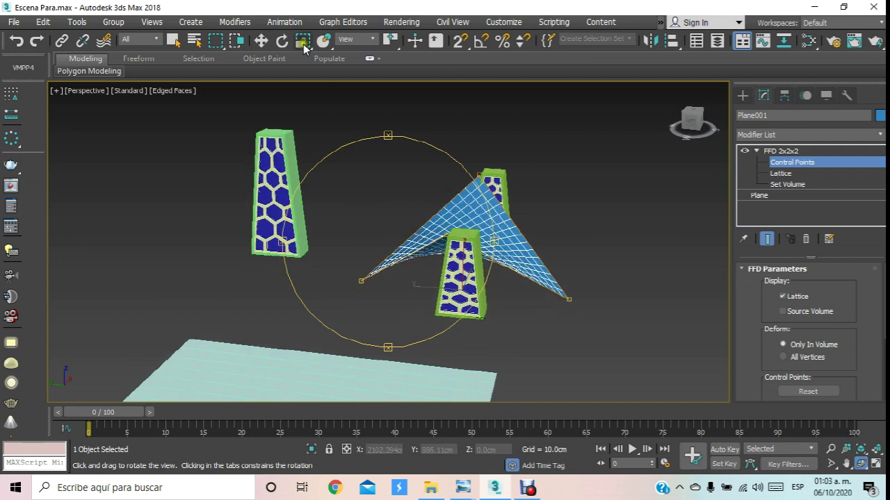
click(267, 40)
middle_drag(350, 127, 392, 108)
mouse_move(375, 215)
mouse_down()
mouse_move(393, 260)
mouse_move(284, 236)
mouse_move(299, 74)
mouse_up()
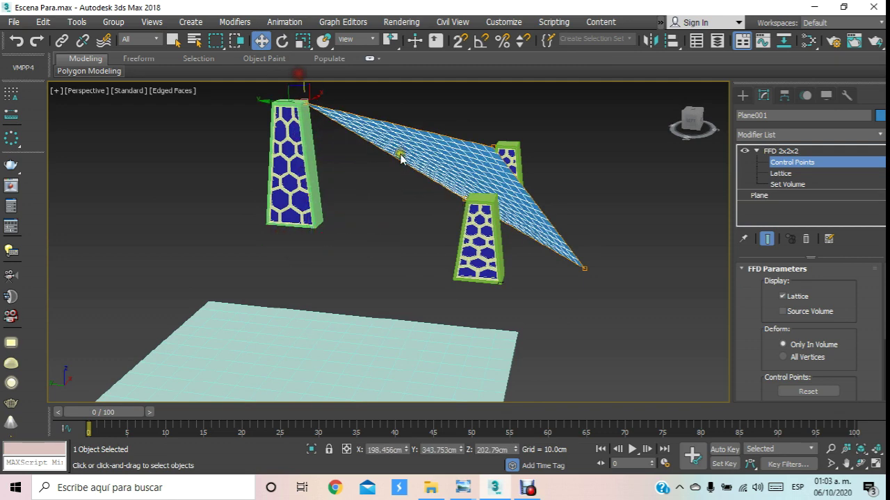
mouse_move(561, 320)
mouse_down()
mouse_move(578, 263)
mouse_move(607, 20)
mouse_up()
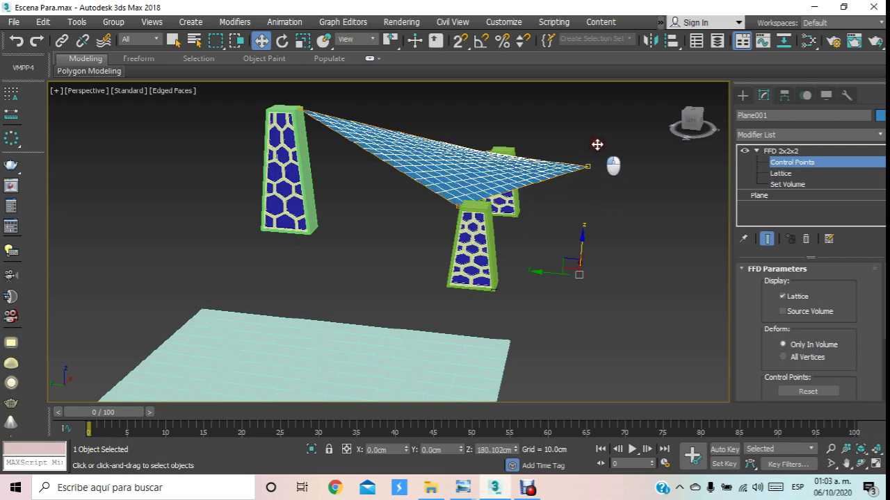
mouse_move(545, 197)
middle_down()
mouse_move(519, 227)
mouse_move(490, 294)
middle_up()
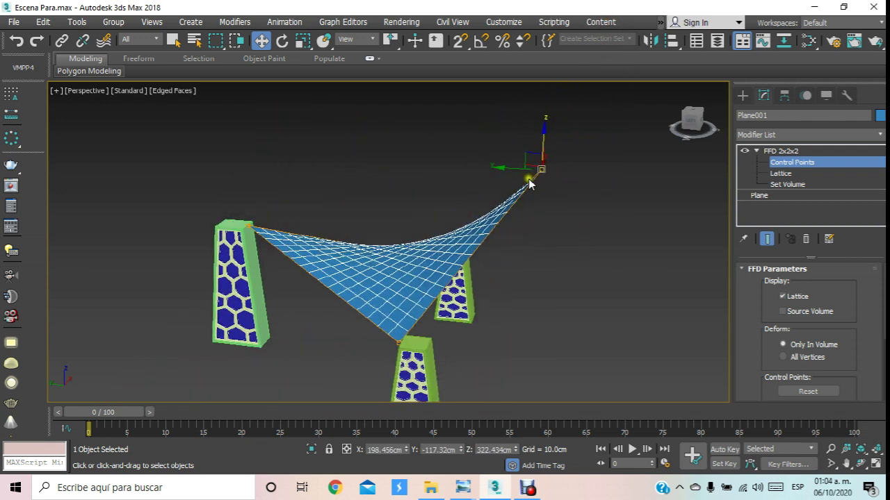
drag(541, 147, 542, 115)
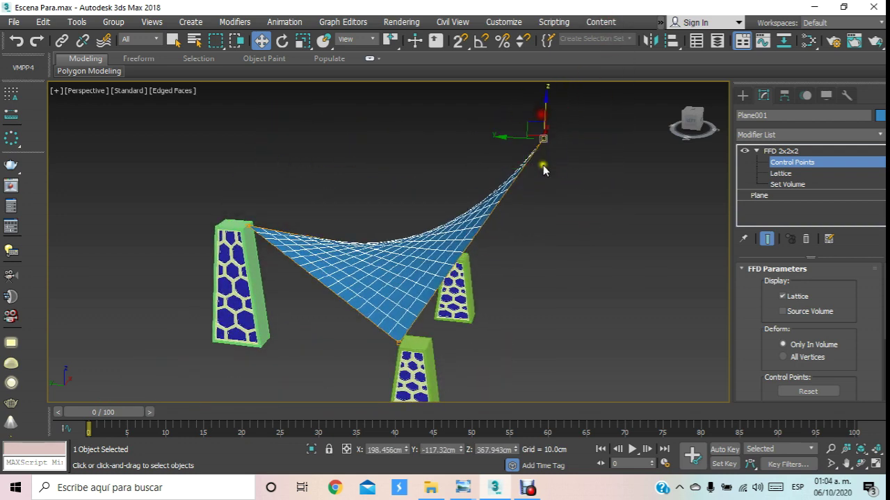
scroll(542, 186, down, 3)
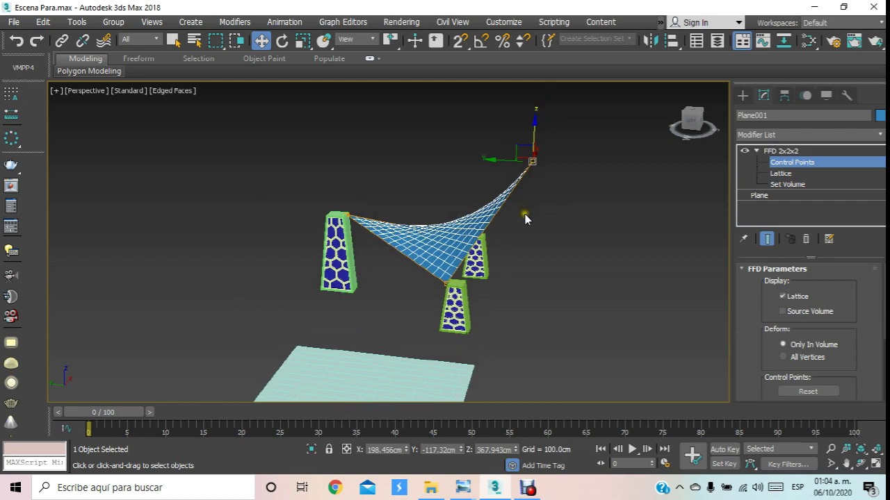
- In the Left view, move the lattice corner onto the right leg's top
key(l)
scroll(521, 206, down, 3)
scroll(501, 207, up, 2)
scroll(462, 163, up, 1)
middle_drag(444, 119, 400, 112)
middle_drag(353, 143, 379, 145)
drag(508, 146, 497, 137)
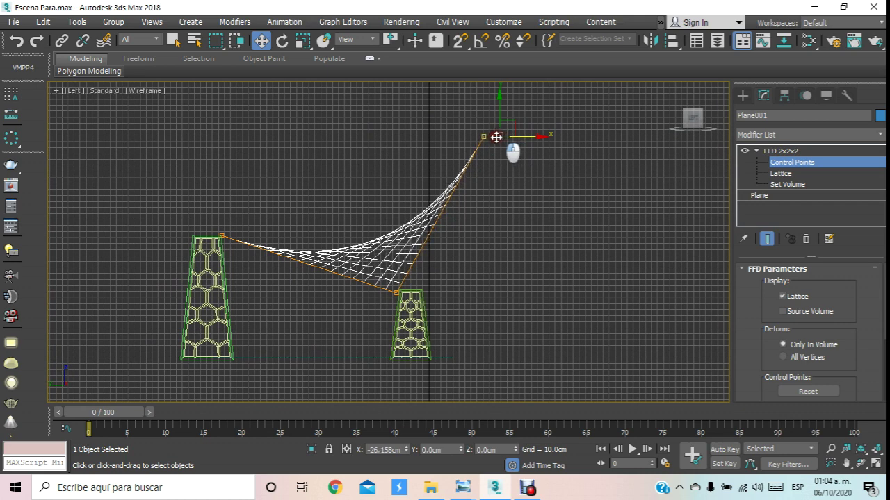
drag(357, 196, 438, 337)
drag(415, 293, 430, 296)
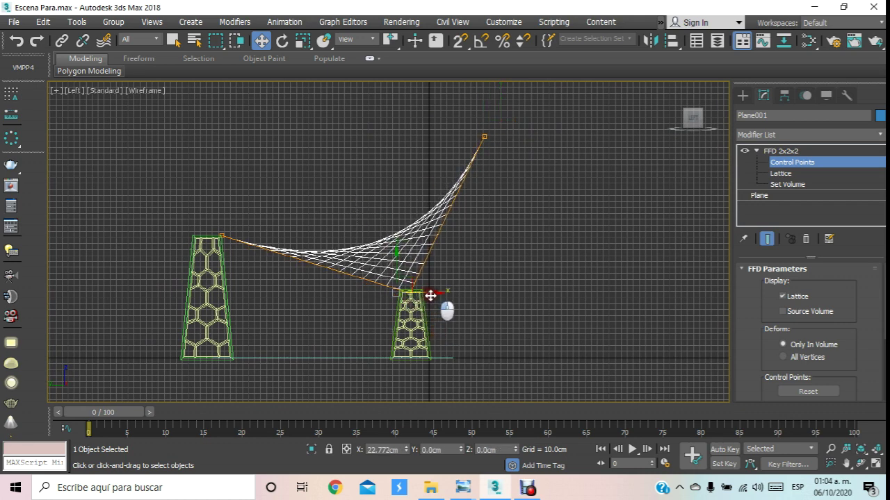
mouse_move(412, 272)
mouse_down()
mouse_move(414, 260)
mouse_move(409, 284)
mouse_up()
- Raise the top corner to about 407.6 cm and lift the left-leg corner slightly
scroll(415, 261, up, 2)
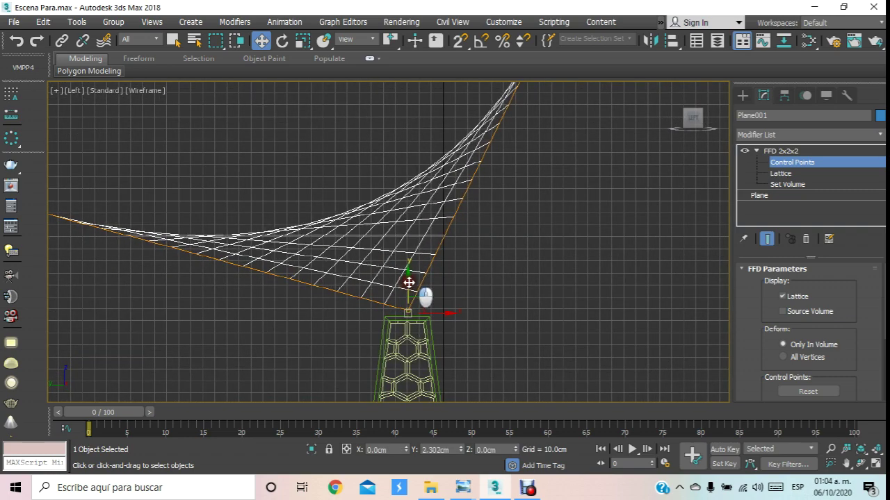
scroll(412, 280, down, 3)
scroll(451, 339, down, 1)
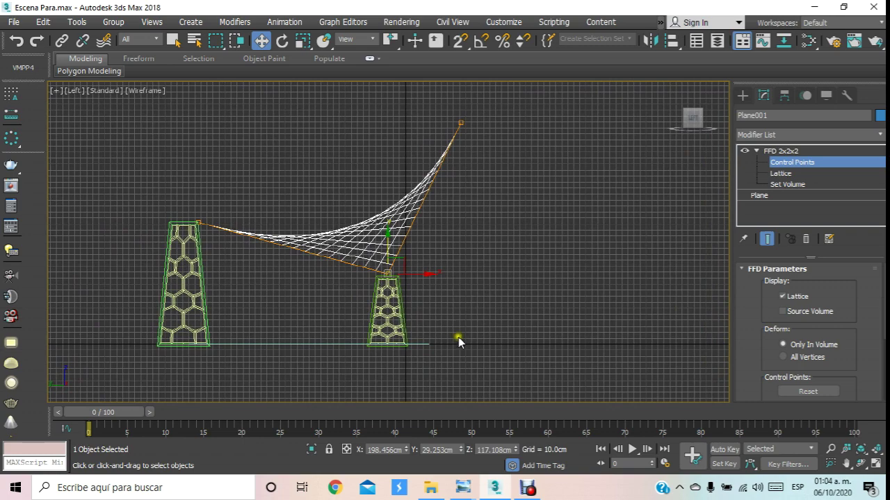
scroll(469, 279, down, 1)
scroll(469, 277, down, 2)
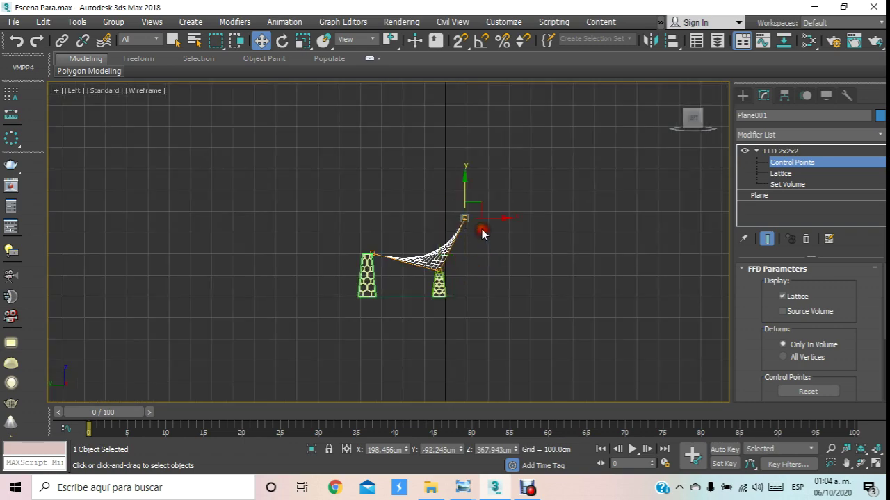
drag(462, 204, 464, 196)
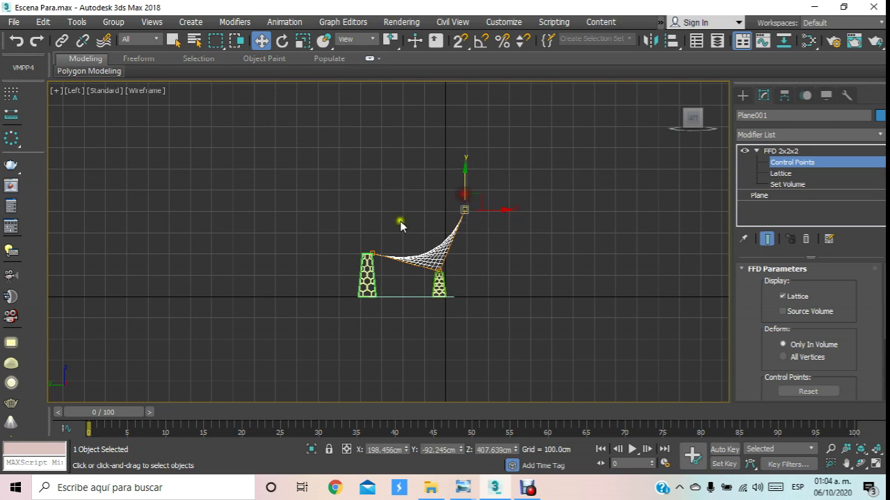
scroll(434, 255, up, 2)
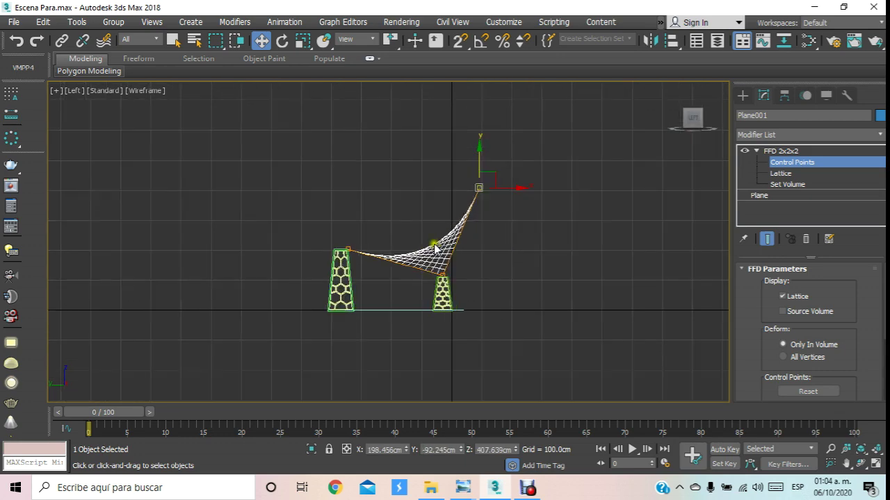
scroll(424, 249, up, 4)
drag(278, 273, 280, 275)
drag(260, 235, 280, 239)
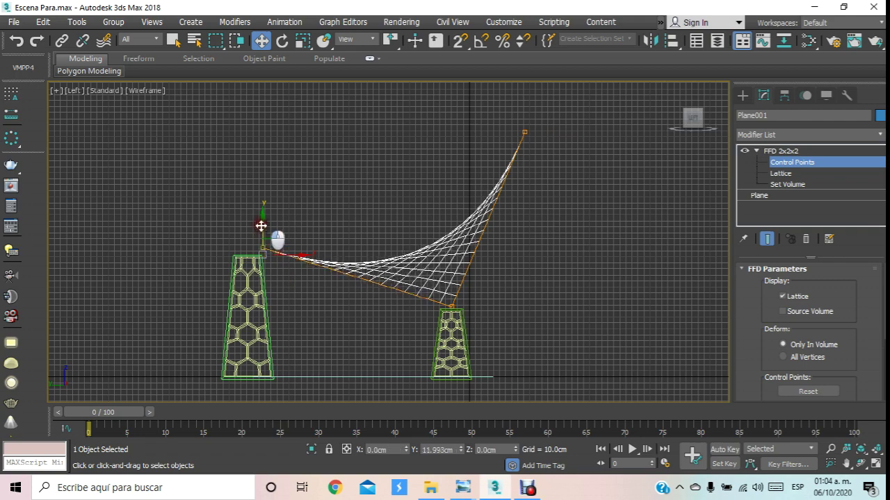
- Orbit the Perspective view to inspect the sail against the towers
middle_drag(399, 250, 320, 269)
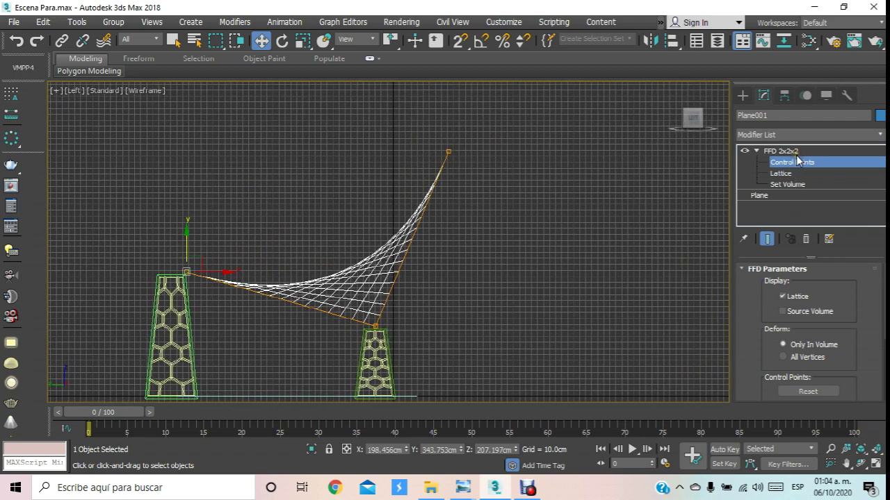
scroll(318, 308, down, 5)
scroll(313, 322, up, 5)
middle_drag(314, 322, 353, 313)
scroll(360, 301, down, 3)
scroll(360, 301, up, 3)
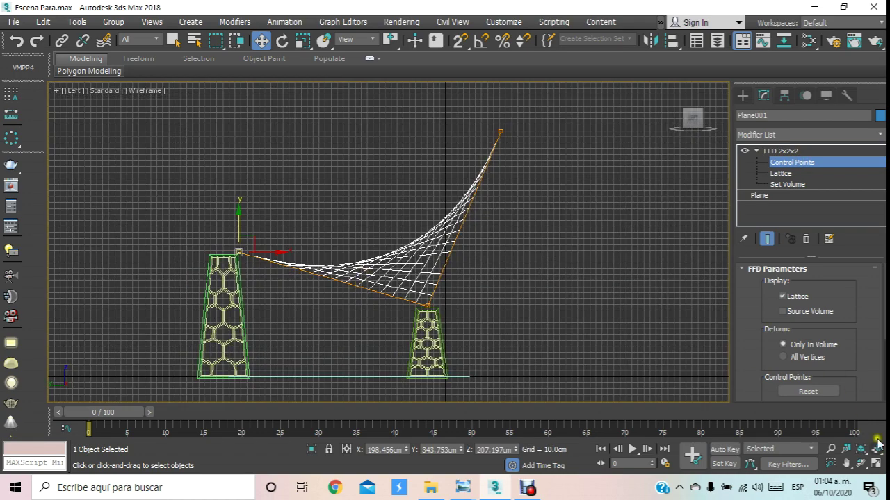
click(862, 464)
drag(473, 309, 396, 285)
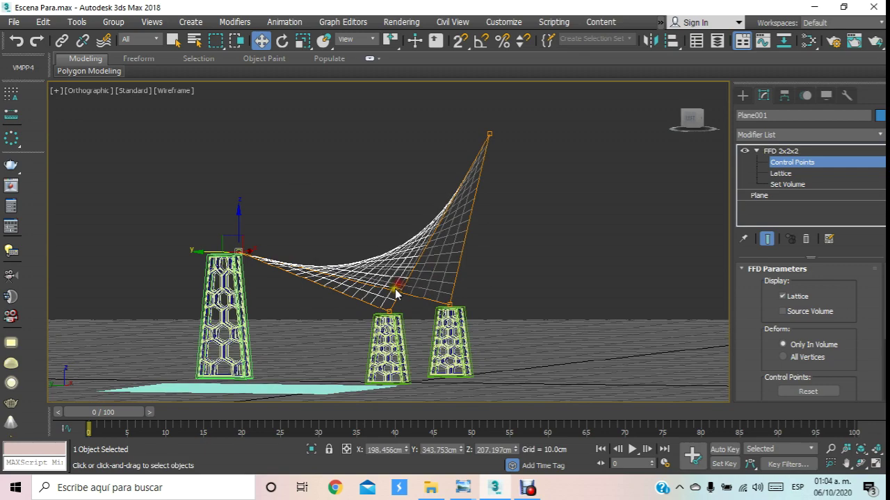
key(p)
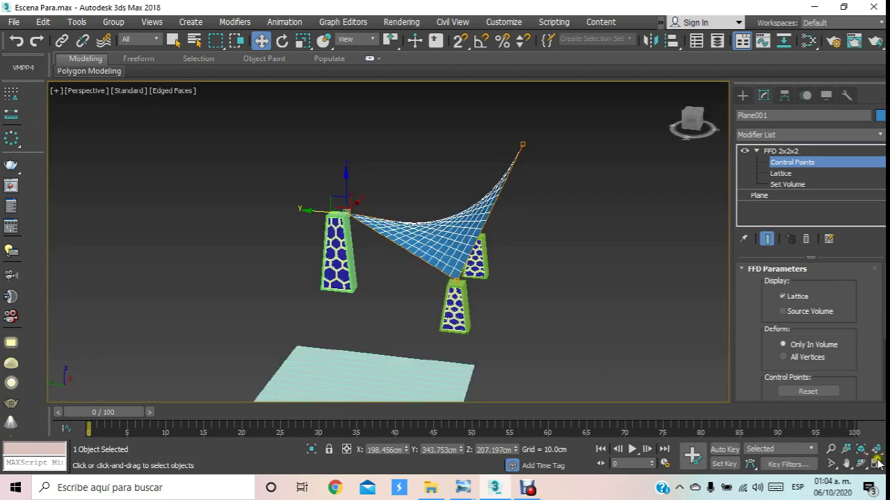
click(861, 464)
drag(486, 299, 433, 272)
- In the Left view, raise the sail's lower-corner lattice point onto the right tower
key(l)
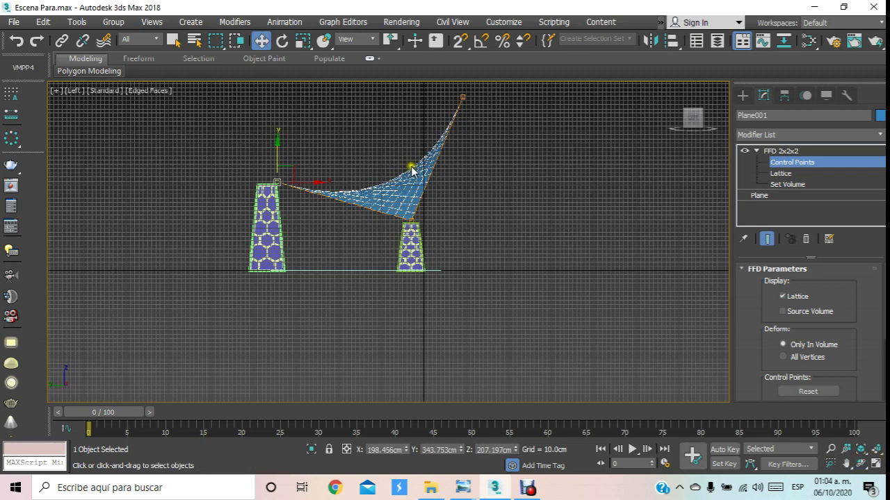
middle_drag(367, 191, 360, 209)
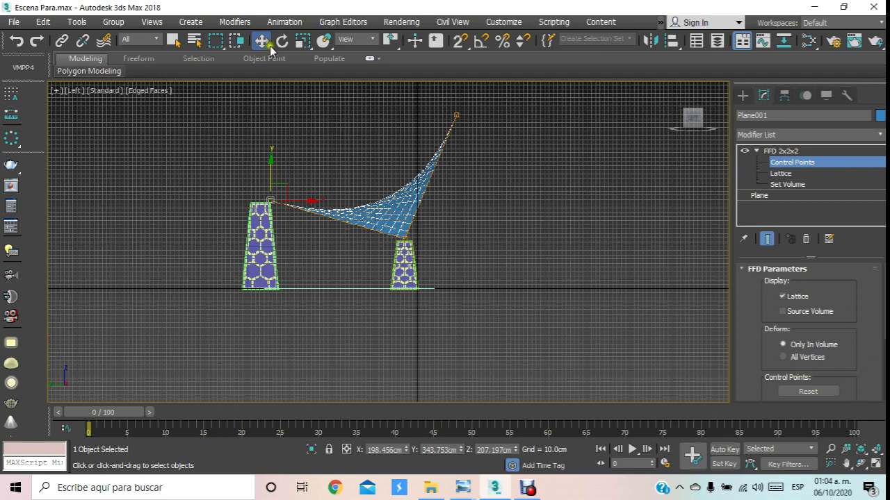
middle_drag(342, 152, 353, 176)
scroll(389, 254, up, 4)
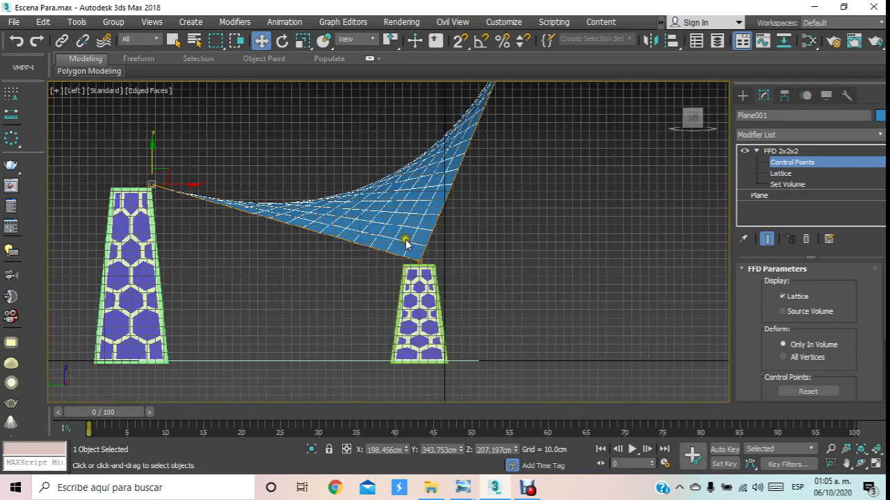
drag(403, 235, 472, 273)
mouse_move(418, 232)
mouse_down()
mouse_move(433, 156)
mouse_move(455, 234)
mouse_up()
- Pan and zoom the Left view to recentre the model
scroll(451, 229, down, 2)
scroll(450, 229, up, 2)
scroll(437, 204, up, 1)
middle_drag(407, 258, 403, 212)
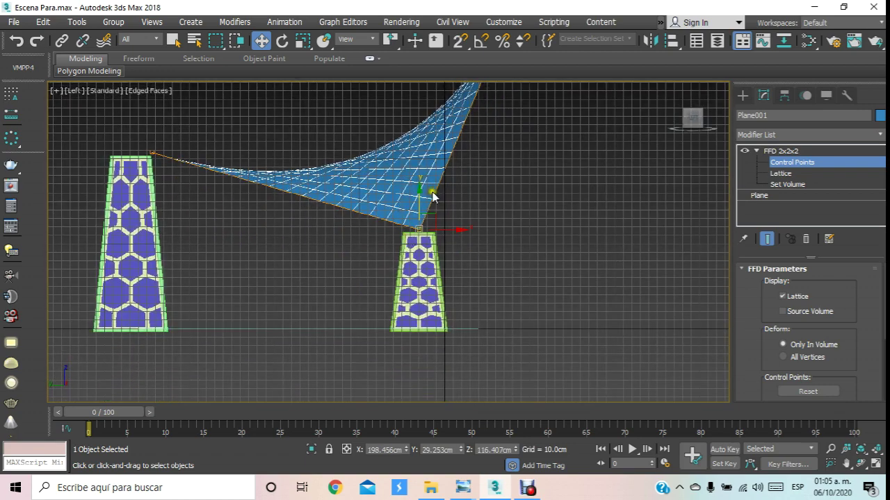
middle_drag(475, 240, 461, 246)
scroll(461, 254, down, 3)
scroll(417, 223, up, 2)
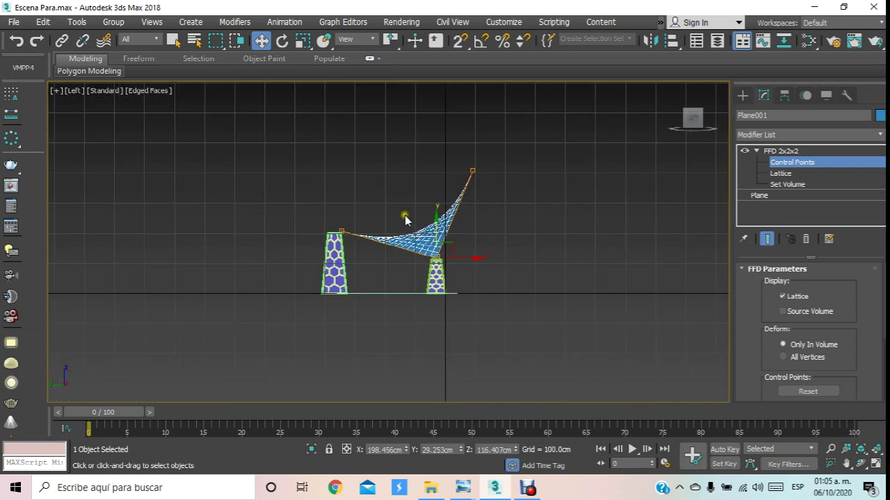
scroll(402, 238, up, 2)
middle_drag(401, 239, 398, 239)
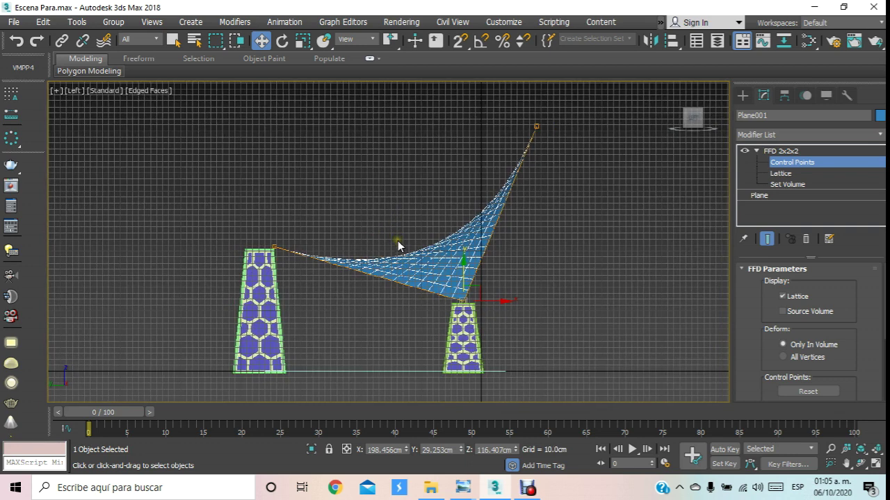
- Orbit the Perspective view around the sail and towers
key(p)
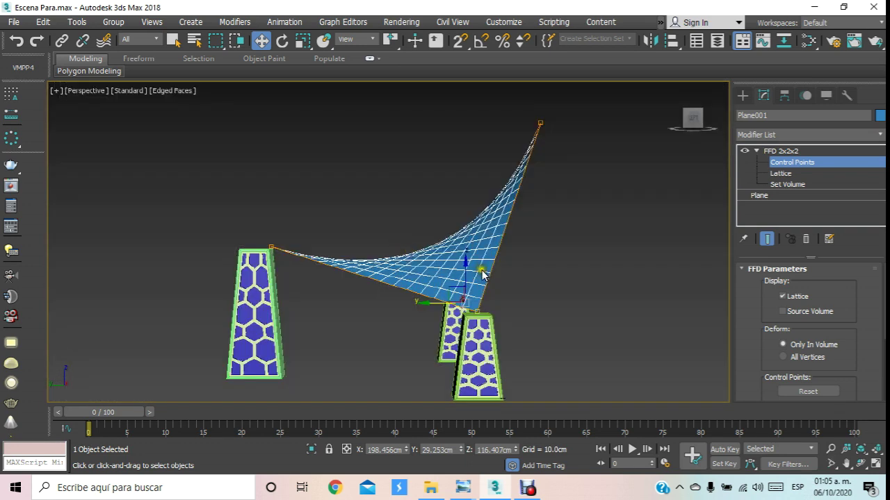
click(860, 449)
mouse_move(399, 292)
mouse_down()
mouse_move(318, 308)
mouse_move(327, 255)
mouse_move(393, 313)
mouse_move(359, 306)
mouse_move(396, 301)
mouse_move(356, 317)
mouse_move(376, 275)
mouse_move(363, 278)
mouse_up()
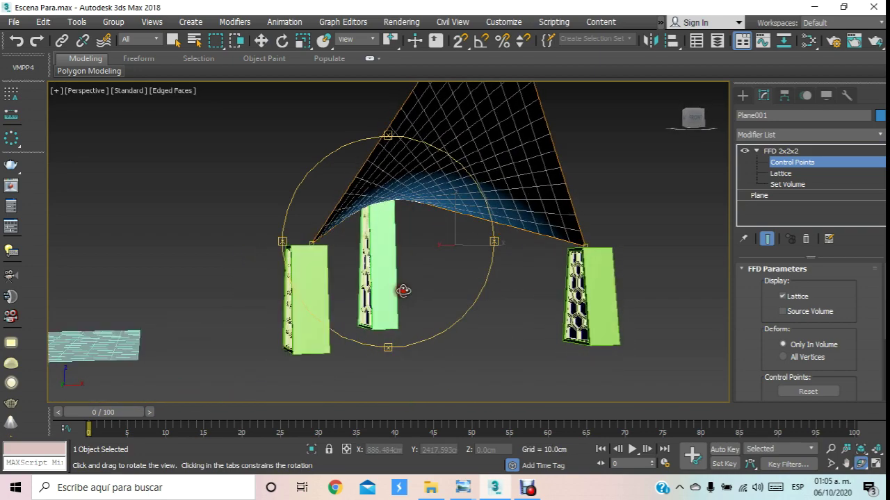
scroll(363, 278, down, 5)
scroll(411, 273, up, 5)
mouse_move(397, 312)
mouse_down()
mouse_move(354, 303)
mouse_move(482, 320)
mouse_move(598, 308)
mouse_move(397, 318)
mouse_move(394, 301)
mouse_up()
mouse_move(399, 256)
mouse_down()
mouse_move(367, 248)
mouse_move(453, 312)
mouse_move(464, 360)
mouse_move(563, 351)
mouse_move(500, 306)
mouse_move(398, 292)
mouse_move(409, 262)
mouse_move(449, 281)
mouse_move(407, 254)
mouse_move(431, 268)
mouse_up()
- Exit the Control Points level, then deselect and reselect the sail
click(261, 41)
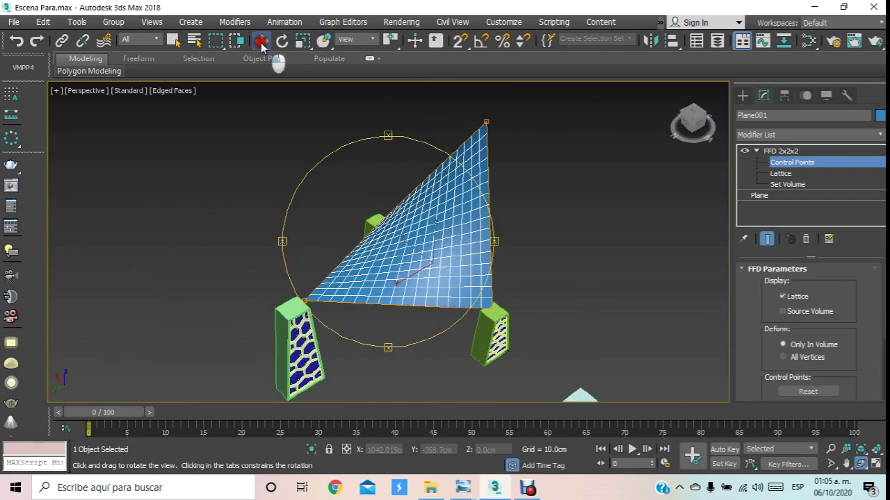
click(781, 151)
click(556, 251)
click(462, 227)
- Convert the sail to an Editable Poly and select one of its edges
right_click(450, 221)
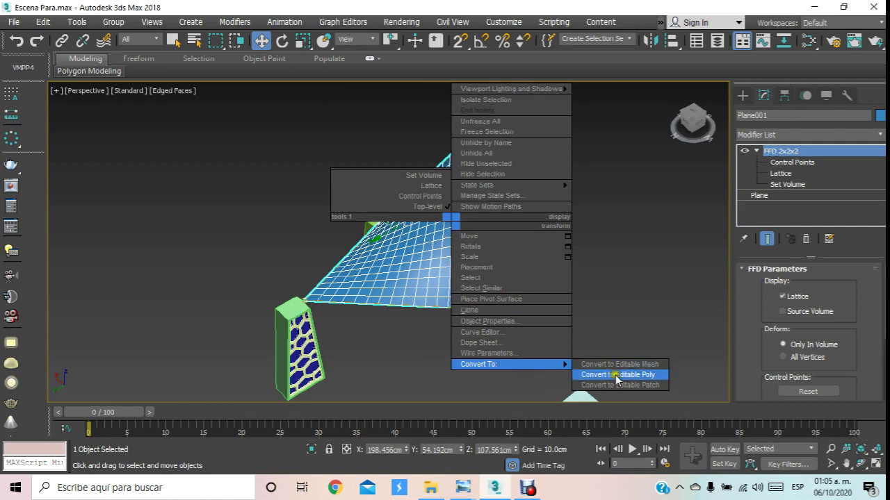
click(611, 376)
click(741, 151)
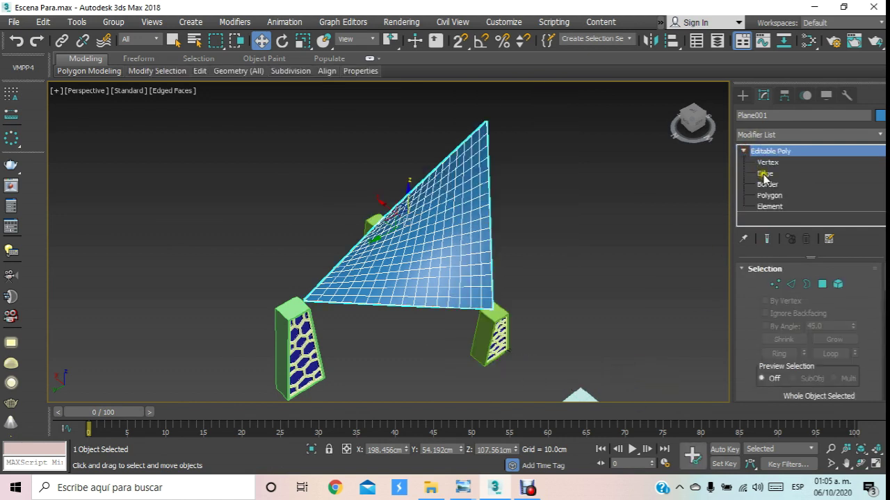
click(764, 173)
click(470, 229)
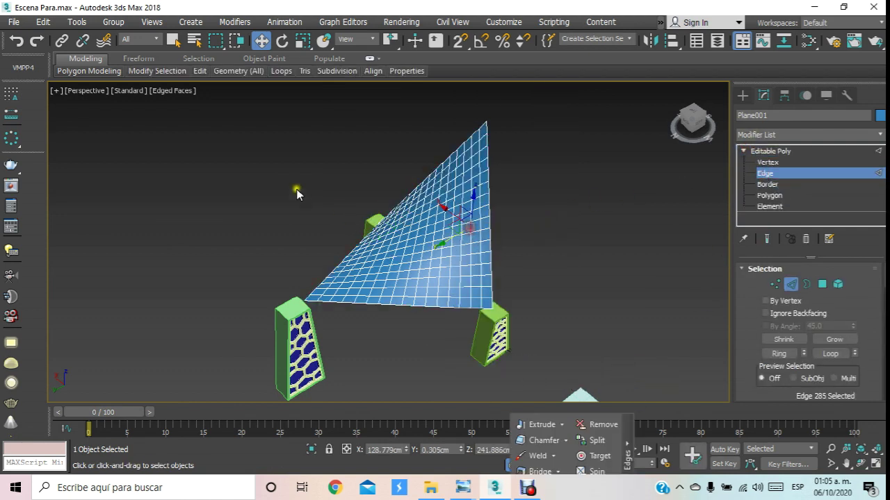
- Apply the hexagon pattern with Polygon Modeling's Generate Topology
click(90, 73)
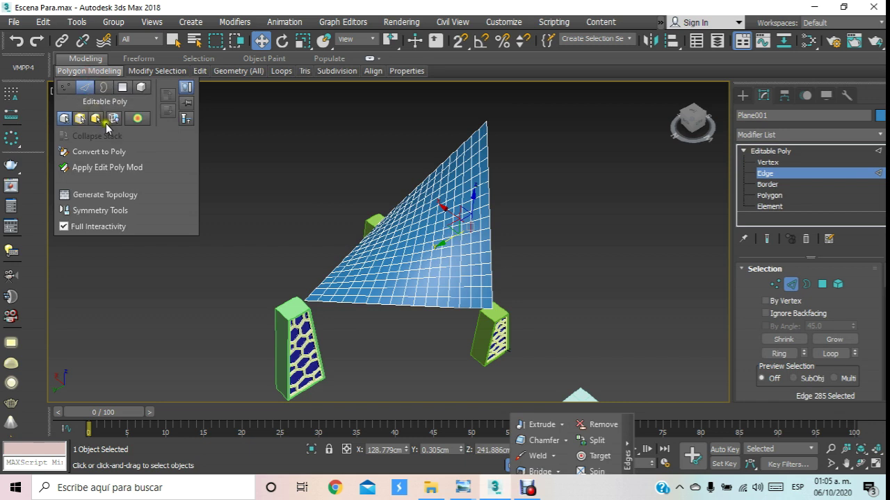
click(95, 197)
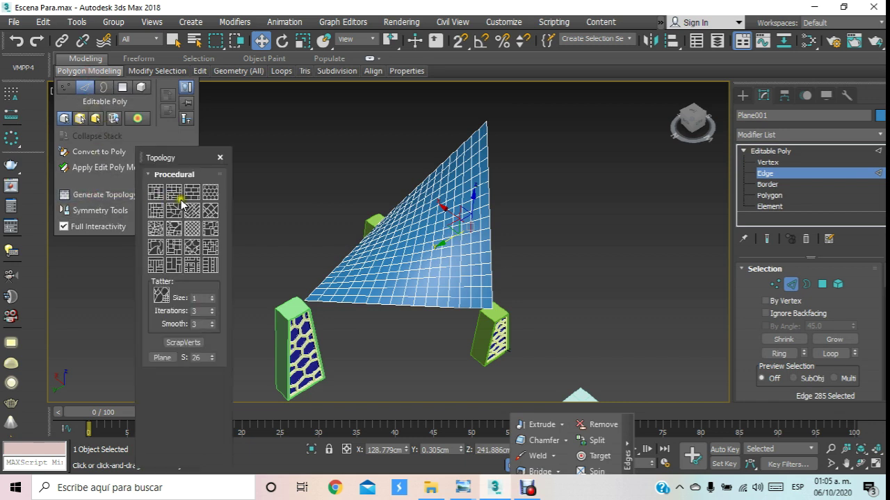
click(210, 191)
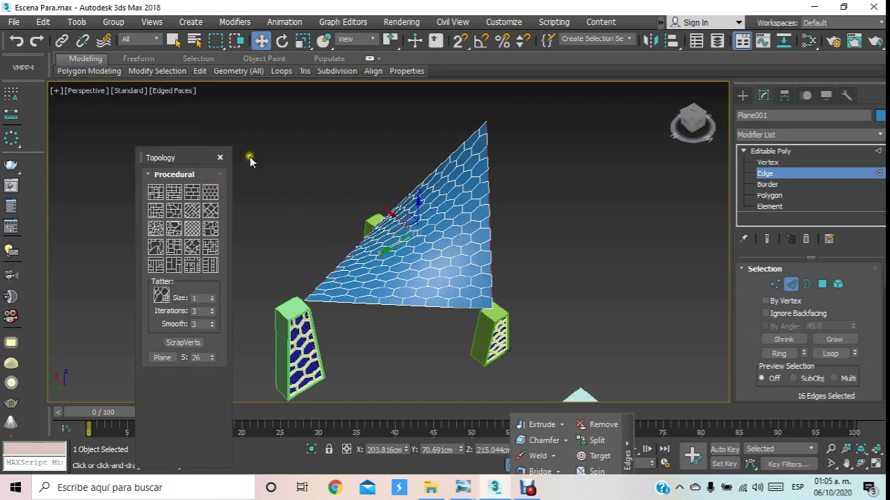
click(217, 155)
click(761, 174)
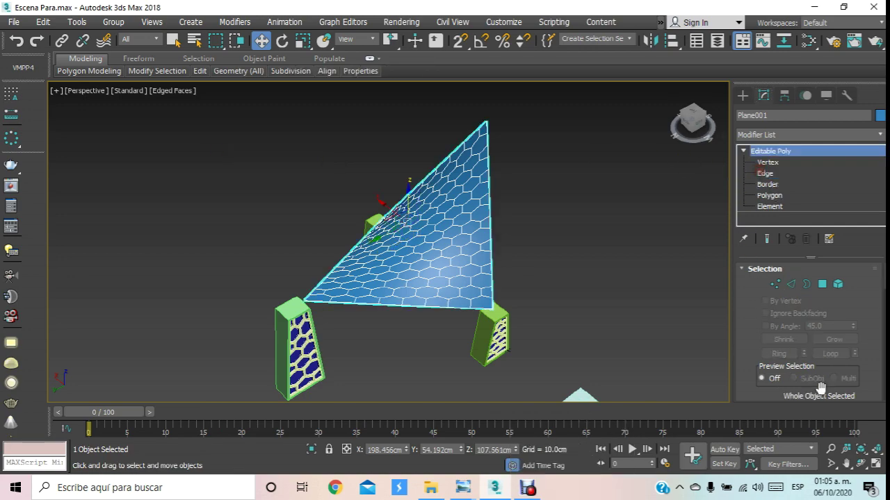
- Orbit to inspect the hexagon sail, then reselect it
click(861, 464)
mouse_move(445, 258)
mouse_down()
mouse_move(426, 248)
mouse_move(459, 278)
mouse_move(439, 240)
mouse_move(519, 278)
mouse_move(660, 304)
mouse_move(838, 229)
mouse_move(616, 313)
mouse_move(510, 328)
mouse_move(498, 318)
mouse_up()
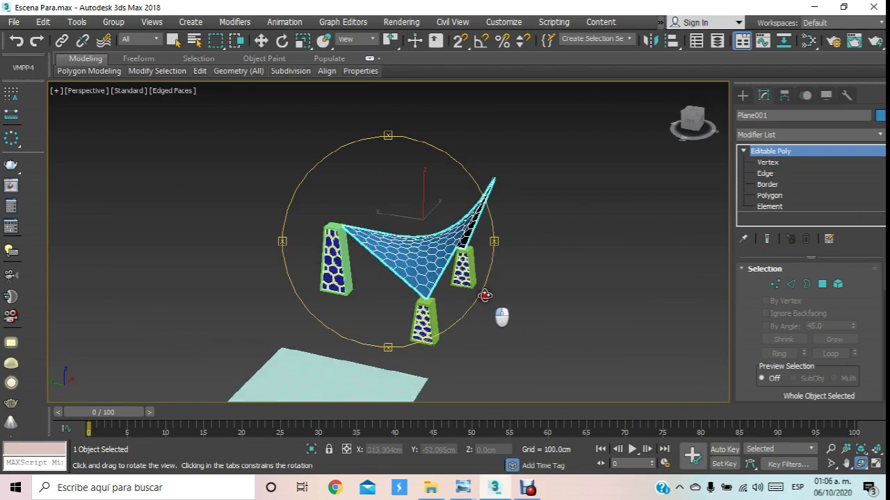
scroll(451, 267, up, 4)
mouse_move(450, 267)
mouse_down()
mouse_move(407, 258)
mouse_move(452, 278)
mouse_move(495, 274)
mouse_up()
scroll(452, 278, down, 5)
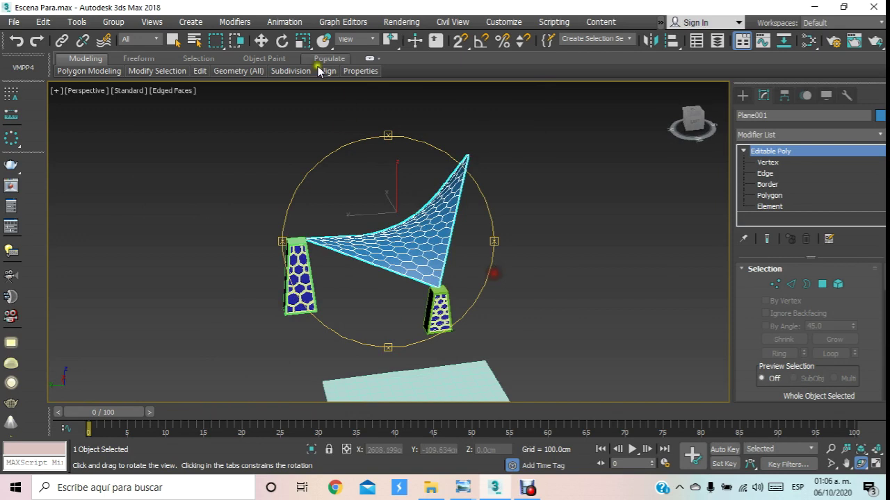
click(264, 42)
click(506, 239)
click(421, 258)
middle_drag(421, 257, 528, 267)
- Select all 136 polygons of the sail at Polygon level
click(770, 196)
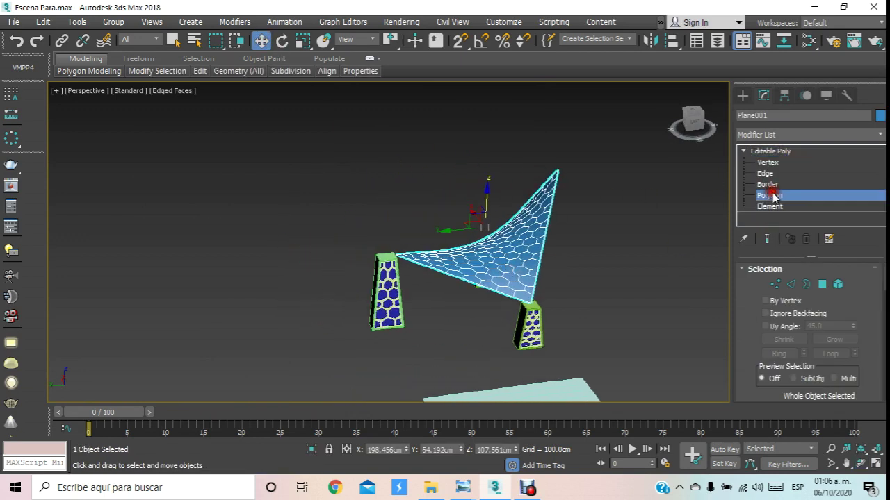
drag(680, 374, 679, 373)
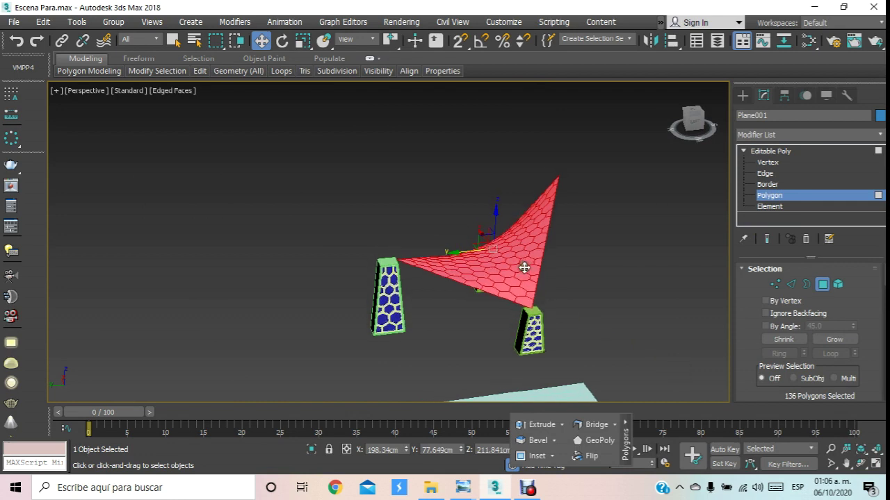
scroll(524, 256, up, 3)
middle_drag(524, 256, 520, 261)
scroll(520, 261, up, 2)
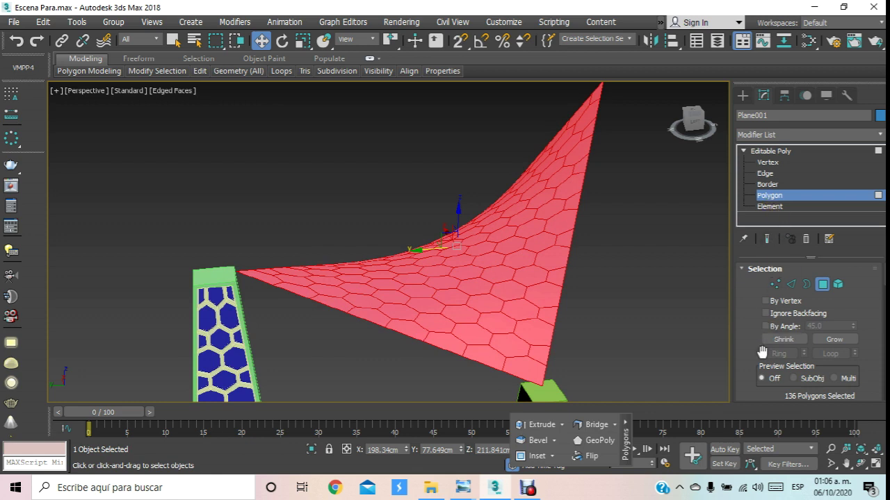
drag(773, 330, 757, 221)
- Preview an Inset By Polygon at 2.0 cm
click(852, 353)
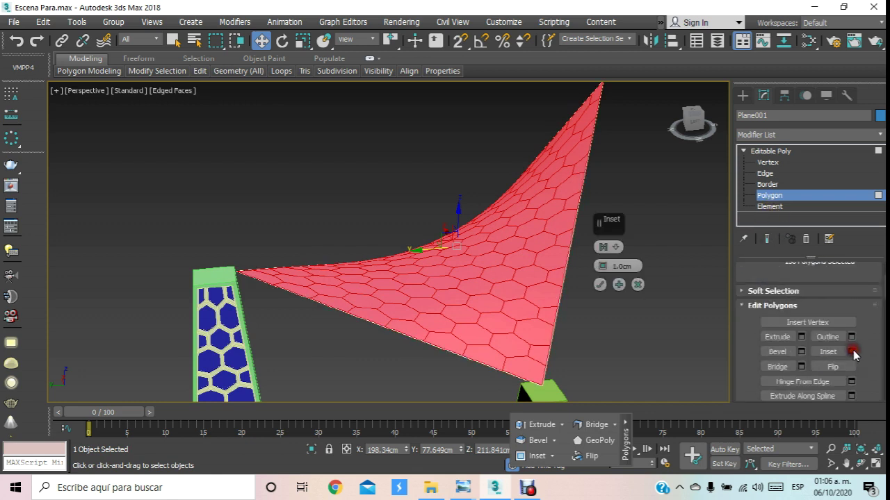
click(611, 249)
click(632, 274)
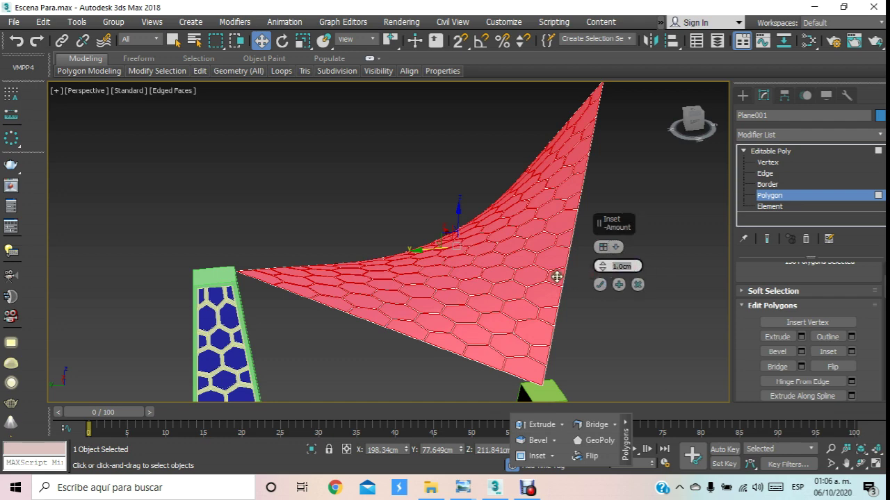
text(2)
key(Return)
middle_drag(484, 215, 368, 213)
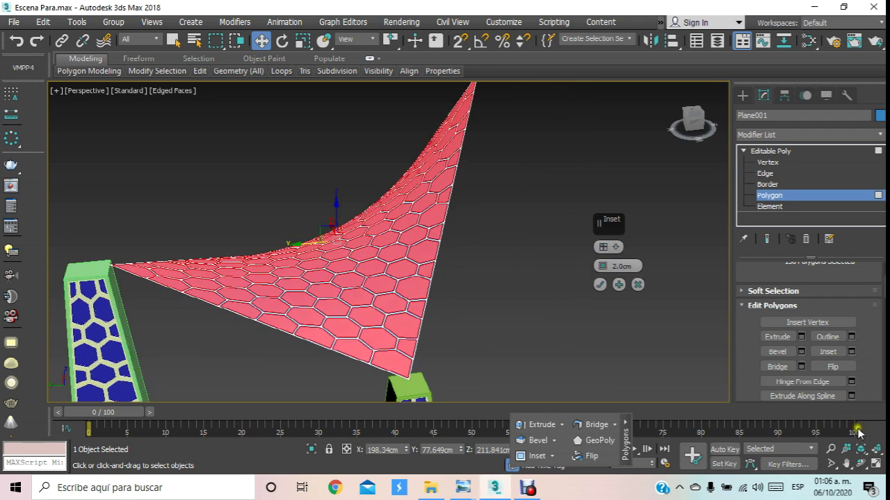
click(860, 463)
mouse_move(441, 286)
mouse_down()
mouse_move(338, 260)
mouse_move(317, 210)
mouse_up()
scroll(334, 221, up, 4)
scroll(350, 222, down, 1)
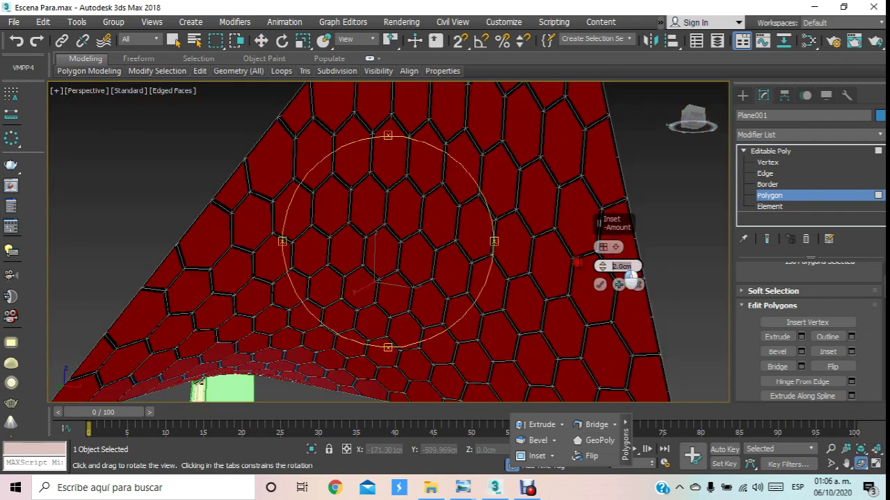
- Change the inset amount to 3.0 cm and commit it
text(3)
key(Return)
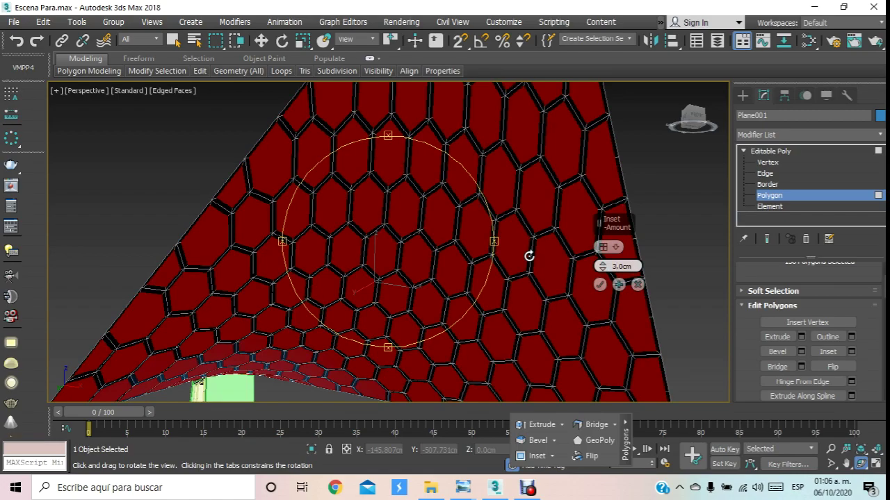
mouse_move(392, 216)
mouse_down()
mouse_move(304, 177)
mouse_move(536, 290)
mouse_move(434, 248)
mouse_move(548, 213)
mouse_move(602, 224)
mouse_move(308, 264)
mouse_move(174, 262)
mouse_up()
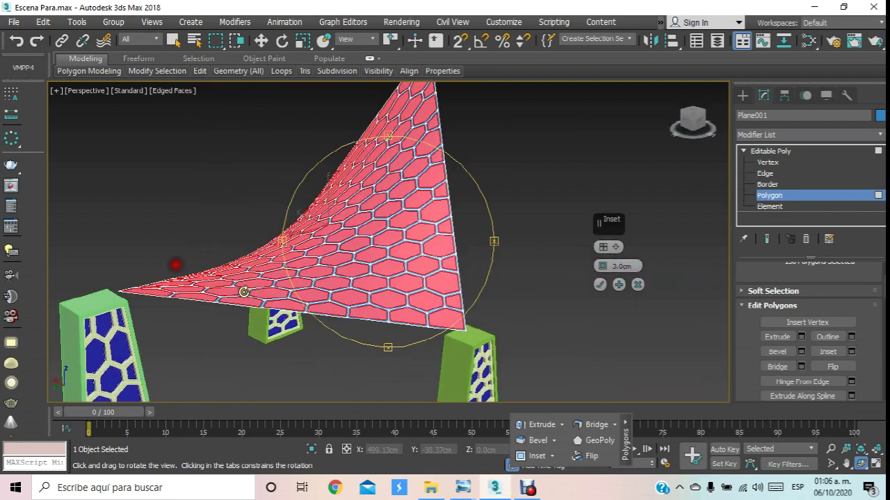
click(599, 284)
mouse_move(487, 277)
mouse_down()
mouse_move(433, 327)
mouse_move(347, 234)
mouse_move(347, 252)
mouse_move(318, 258)
mouse_move(306, 271)
mouse_move(220, 233)
mouse_move(308, 292)
mouse_move(427, 318)
mouse_move(455, 304)
mouse_up()
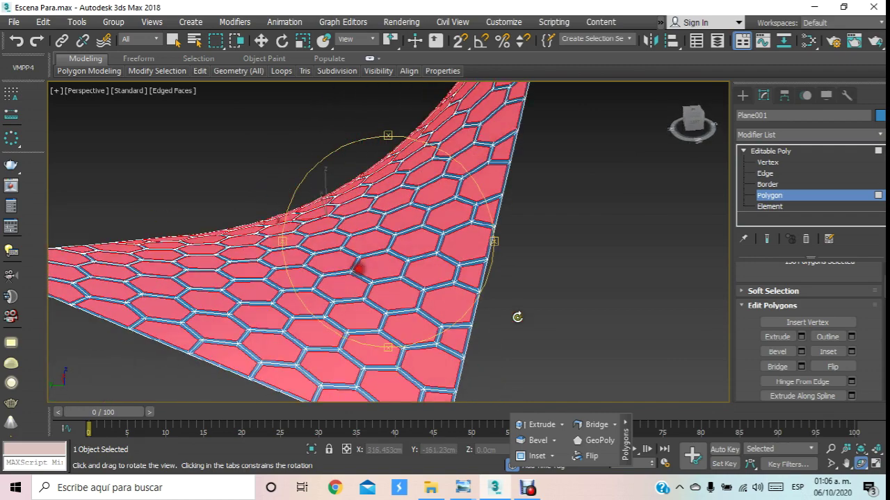
scroll(738, 365, down, 3)
- Detach the inset hexagon polygons as Object015 and exit Polygon level
scroll(748, 306, down, 2)
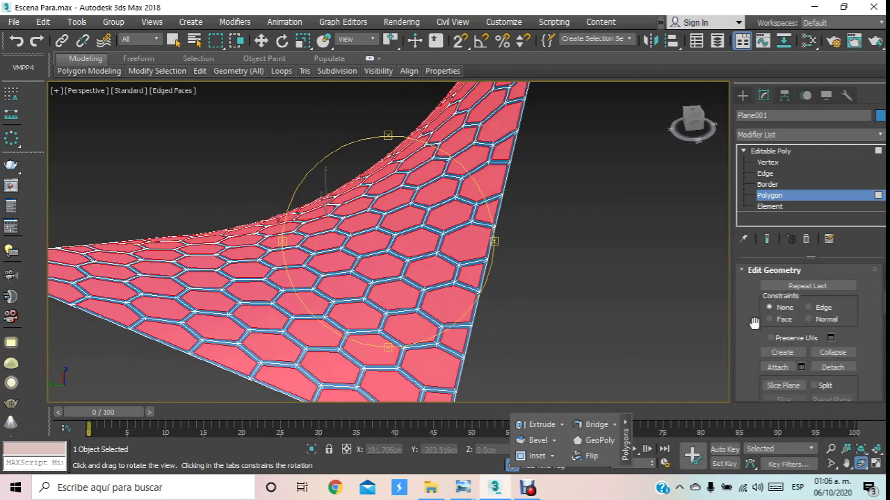
scroll(753, 327, down, 1)
click(842, 329)
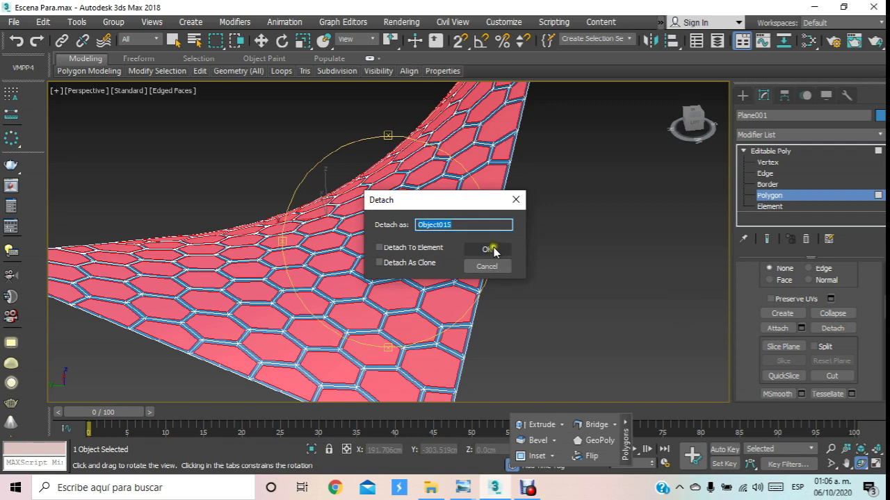
click(486, 250)
click(800, 194)
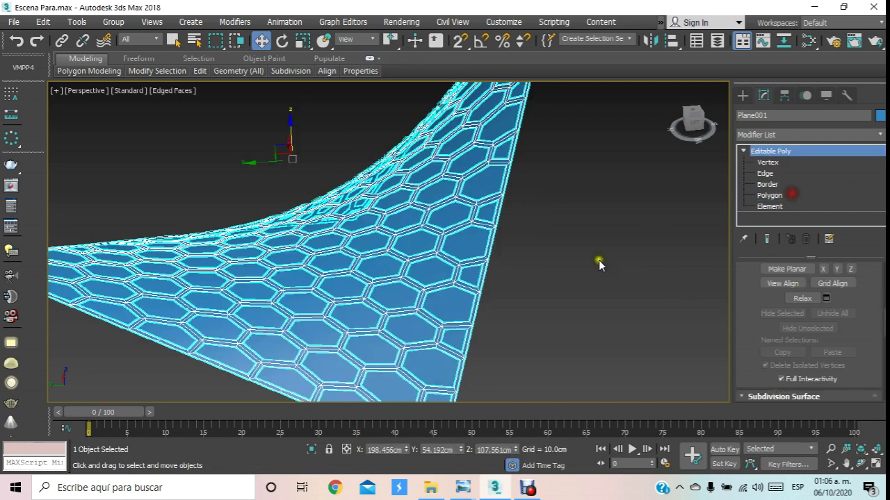
click(597, 260)
click(429, 273)
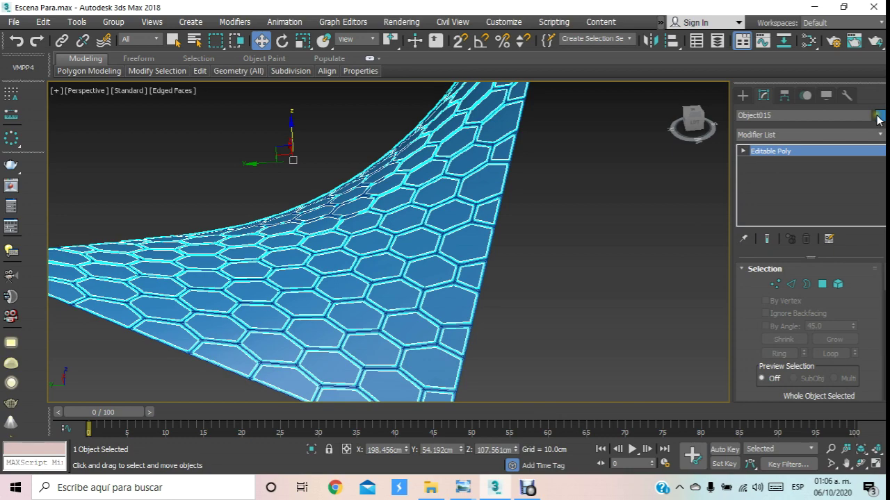
click(611, 230)
- Change Plane001's frame colour to yellow-green and reselect it
scroll(514, 223, up, 3)
scroll(514, 222, down, 5)
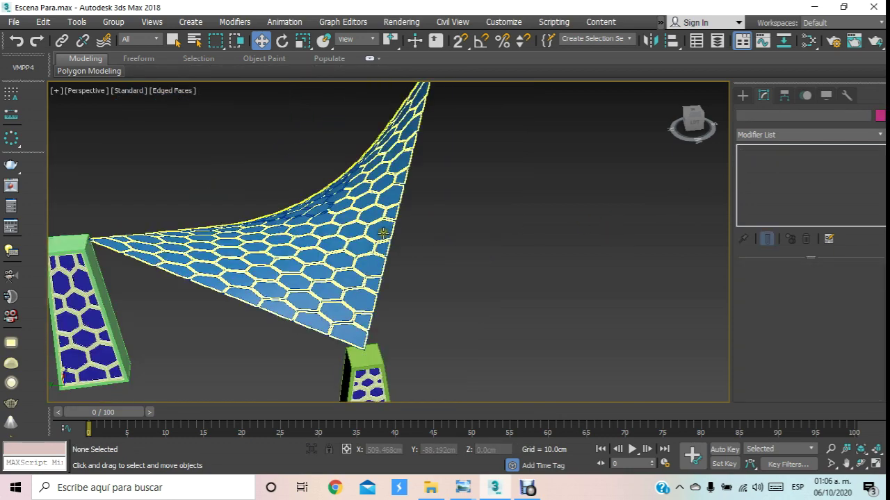
scroll(384, 264, up, 5)
scroll(362, 276, up, 1)
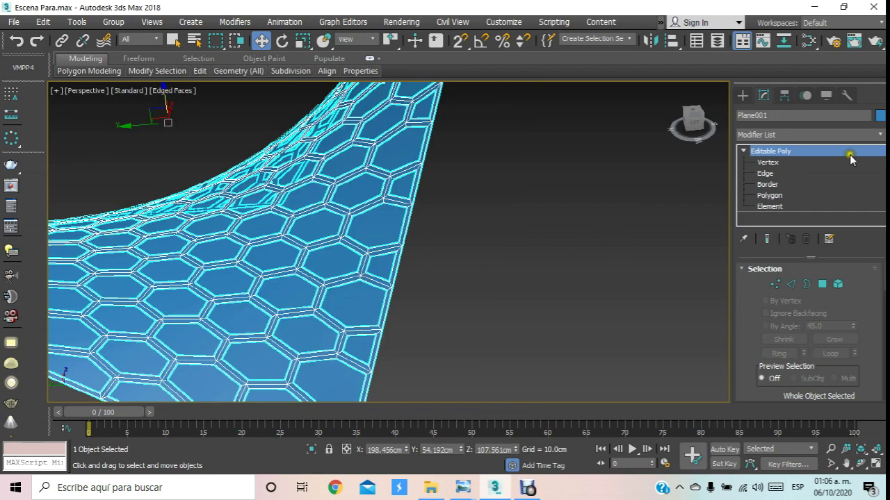
click(879, 114)
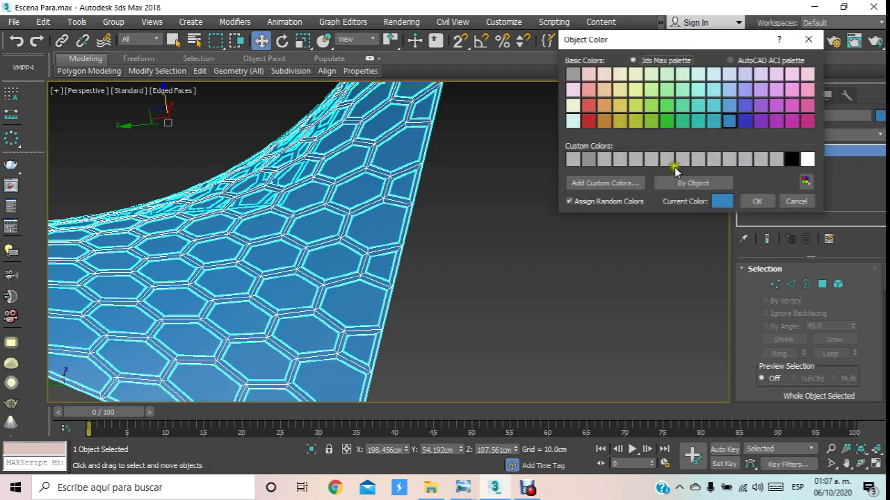
click(635, 105)
click(756, 201)
click(451, 266)
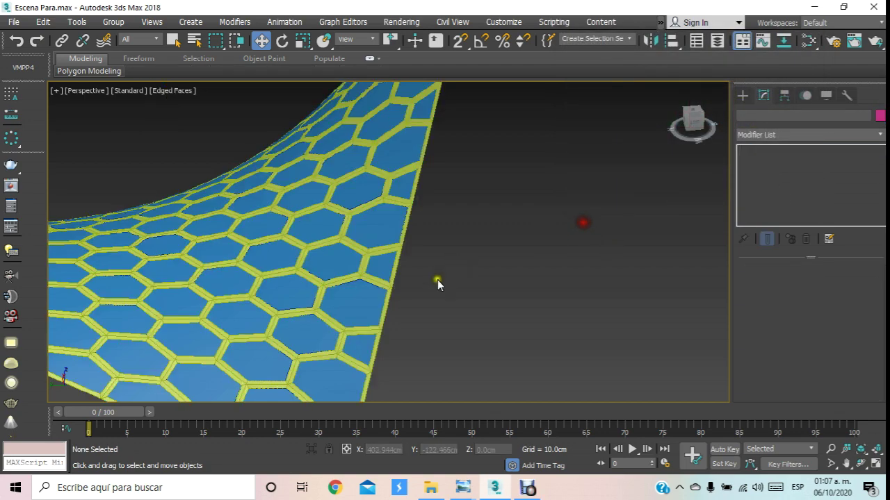
click(368, 279)
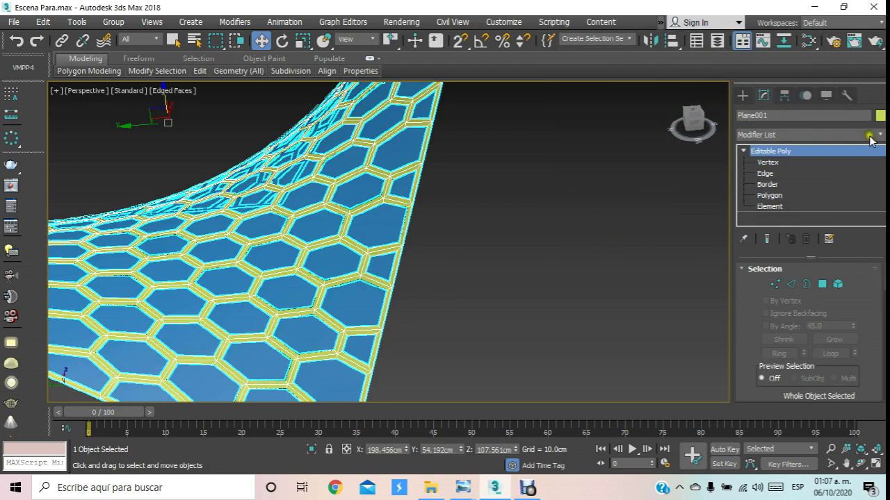
click(869, 135)
- Add a Shell modifier with a 1.0 cm Outer Amount to the frame
text(sh)
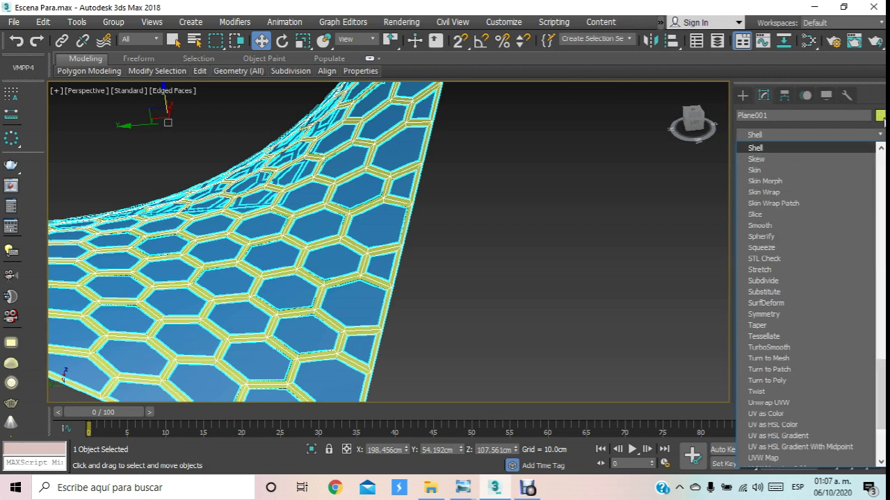
click(769, 150)
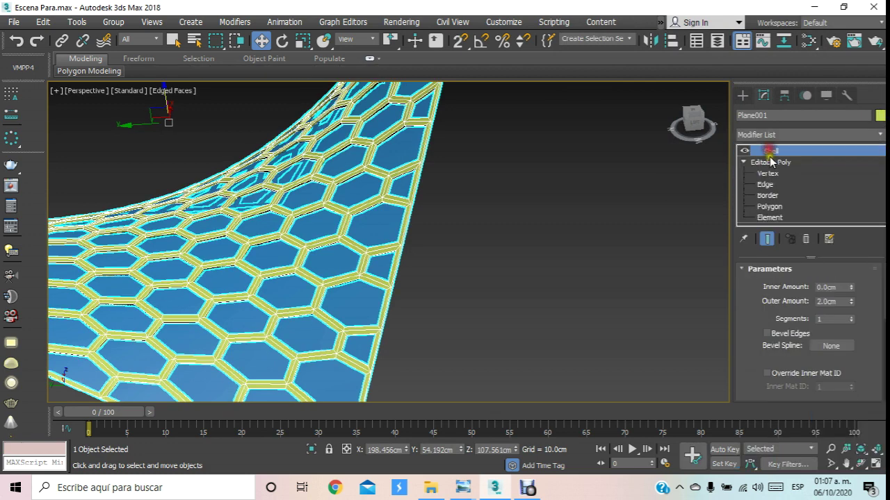
middle_drag(678, 358, 692, 370)
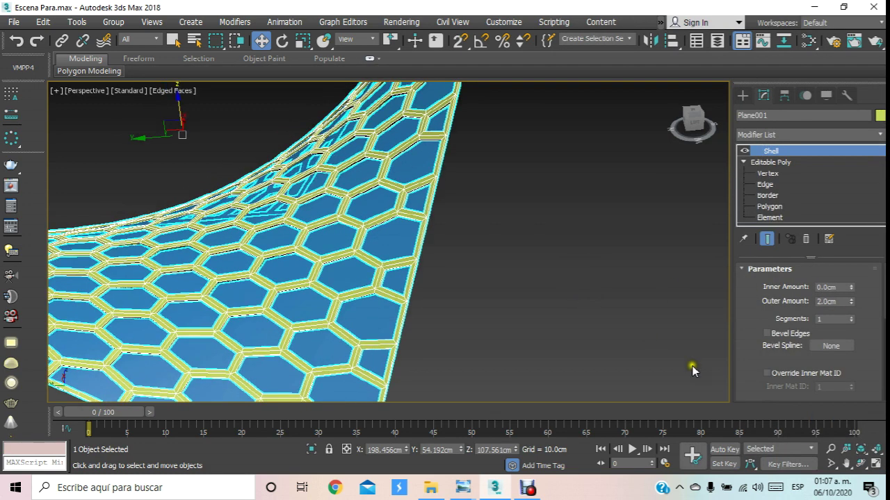
click(860, 463)
mouse_move(477, 258)
mouse_down()
mouse_move(391, 253)
mouse_move(401, 273)
mouse_move(377, 284)
mouse_move(620, 283)
mouse_up()
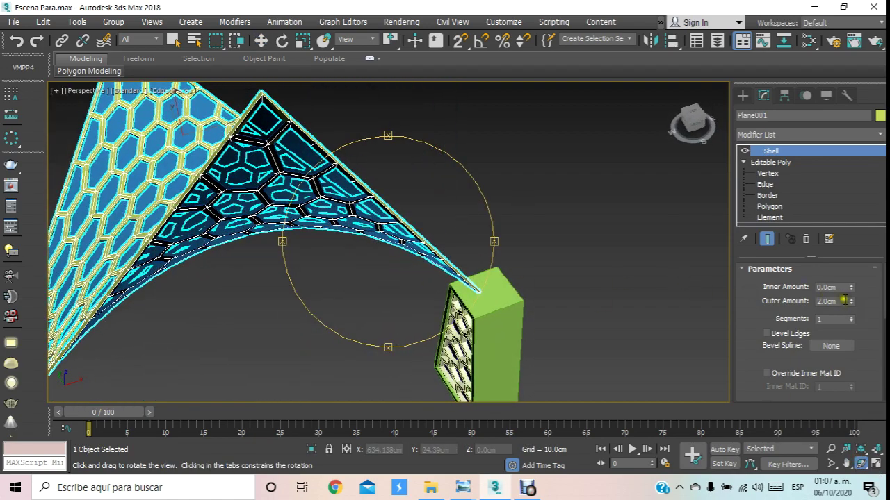
text(1)
key(Return)
- Orbit to a front view, deselect, and zoom out to see the whole model
mouse_move(429, 253)
mouse_down()
mouse_move(318, 182)
mouse_move(368, 198)
mouse_move(342, 138)
mouse_move(337, 161)
mouse_move(486, 199)
mouse_move(521, 189)
mouse_move(354, 229)
mouse_move(353, 217)
mouse_move(424, 173)
mouse_move(444, 169)
mouse_move(448, 179)
mouse_move(322, 207)
mouse_move(333, 214)
mouse_move(304, 255)
mouse_move(212, 284)
mouse_move(317, 271)
mouse_move(324, 282)
mouse_move(354, 169)
mouse_move(353, 208)
mouse_move(378, 230)
mouse_move(258, 254)
mouse_move(308, 250)
mouse_move(315, 209)
mouse_move(348, 201)
mouse_up()
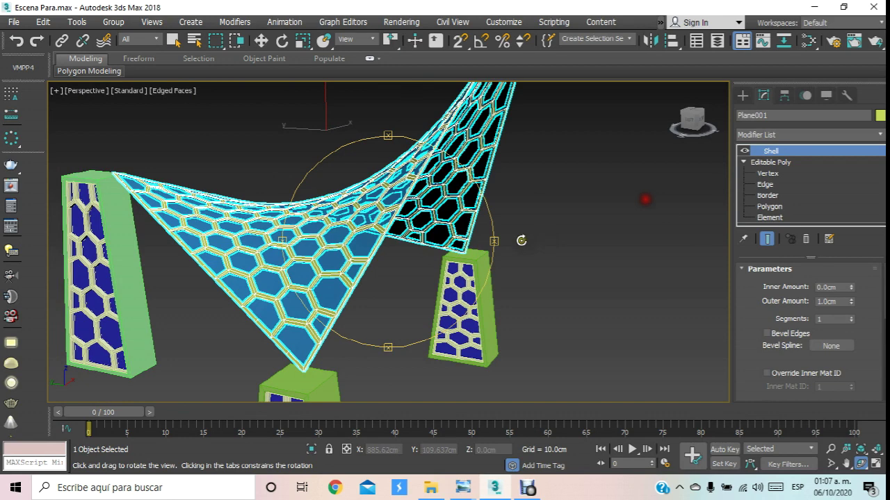
click(262, 40)
click(535, 203)
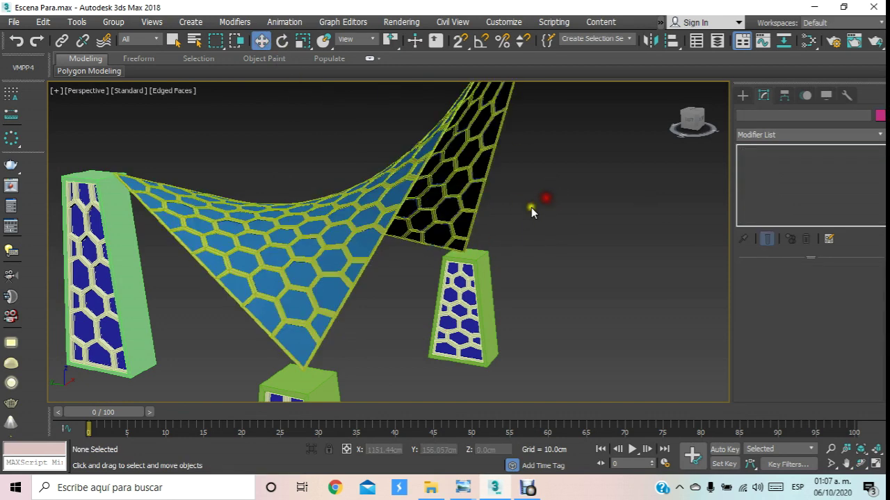
scroll(513, 218, down, 2)
scroll(513, 223, down, 3)
scroll(513, 222, down, 3)
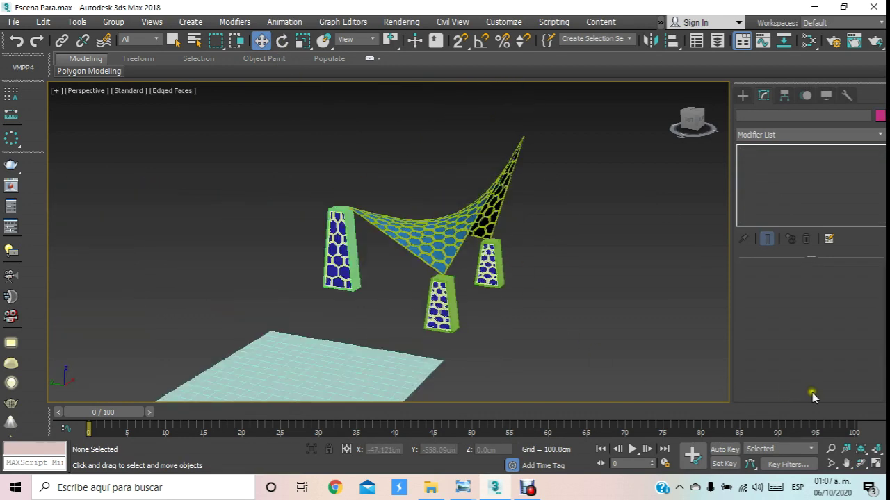
- Nudge the leg group Group001 slightly sideways along Y
click(862, 465)
mouse_move(461, 254)
mouse_down()
mouse_move(357, 224)
mouse_move(298, 238)
mouse_move(403, 240)
mouse_move(375, 223)
mouse_move(394, 216)
mouse_move(433, 260)
mouse_move(405, 210)
mouse_move(371, 193)
mouse_move(386, 226)
mouse_move(461, 264)
mouse_move(254, 203)
mouse_move(349, 214)
mouse_move(433, 202)
mouse_move(421, 193)
mouse_move(463, 218)
mouse_move(439, 187)
mouse_move(465, 181)
mouse_up()
mouse_move(319, 84)
mouse_down()
mouse_move(360, 180)
mouse_move(353, 109)
mouse_move(333, 104)
mouse_up()
click(261, 40)
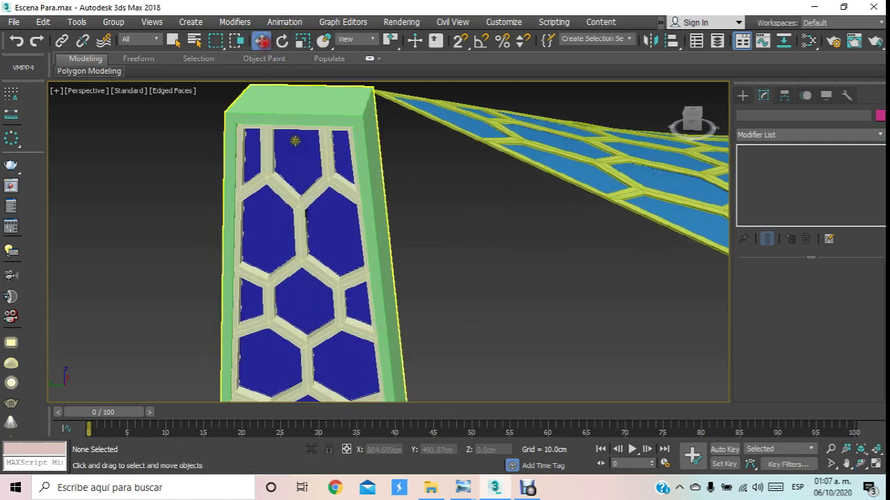
scroll(276, 103, down, 3)
drag(382, 223, 417, 248)
scroll(289, 274, down, 3)
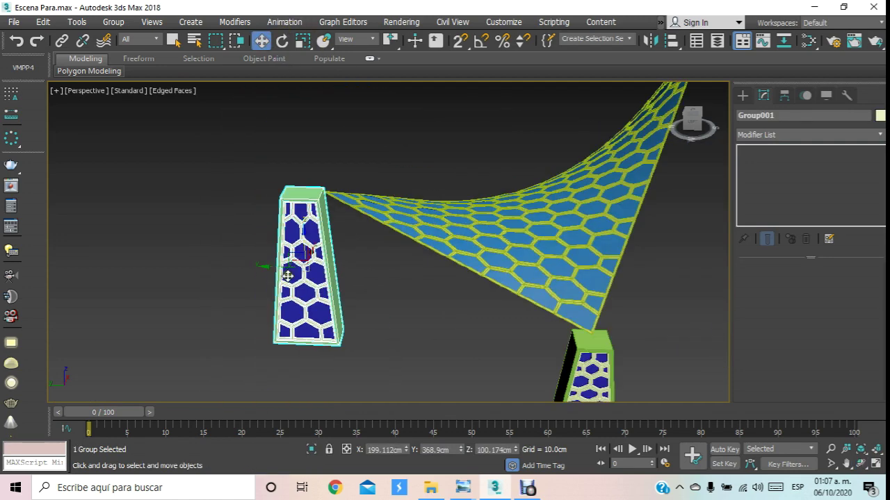
drag(278, 269, 286, 267)
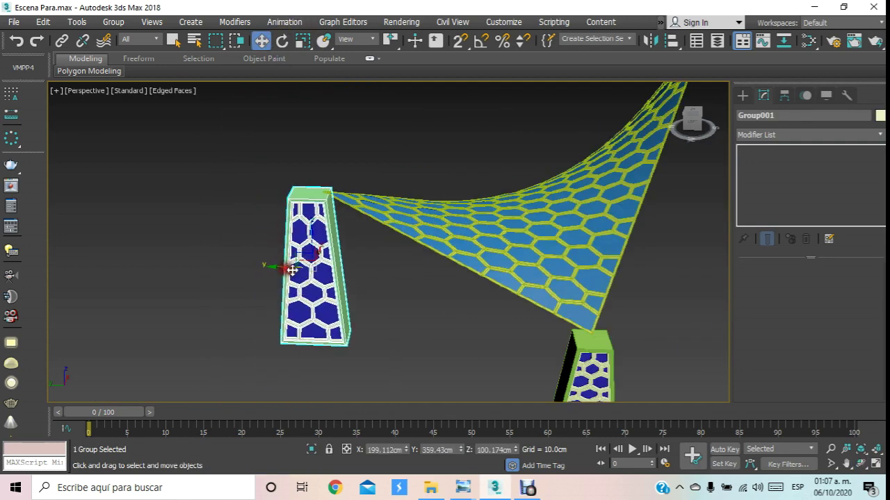
- Raise the seat frame and panels slightly and check them in the Left view
click(541, 262)
click(445, 336)
drag(526, 130, 526, 125)
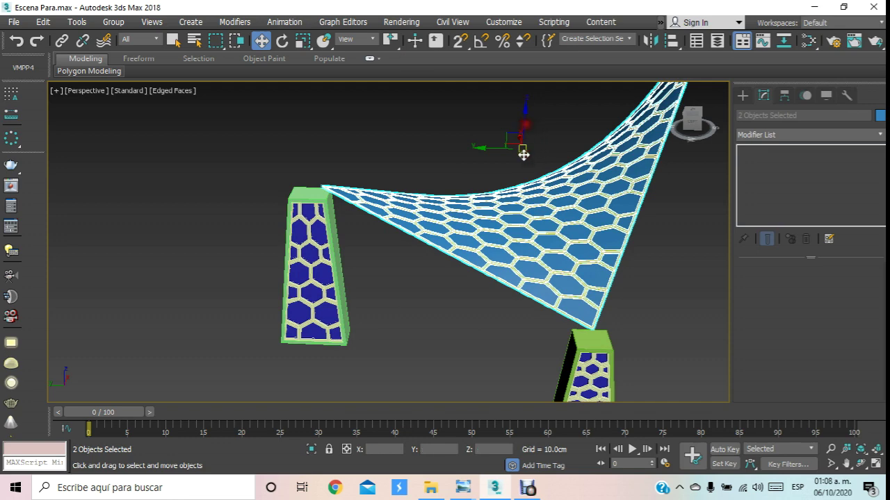
middle_drag(524, 154, 471, 174)
key(l)
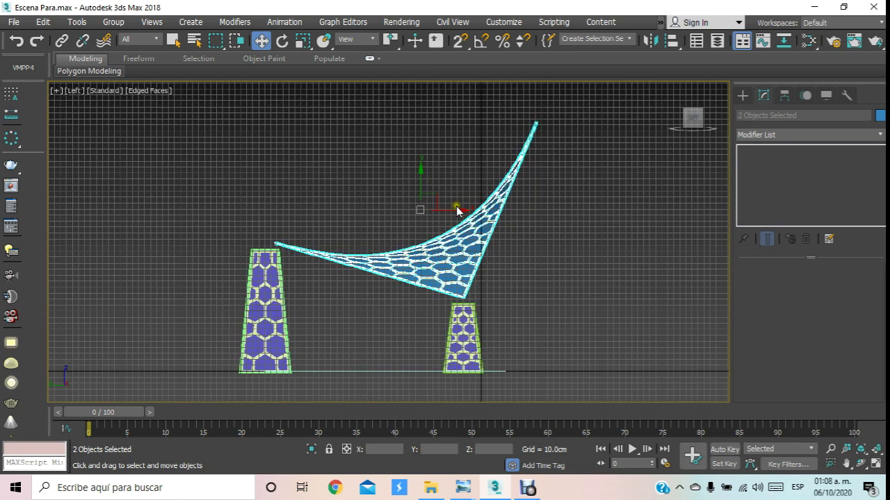
middle_drag(456, 211, 457, 198)
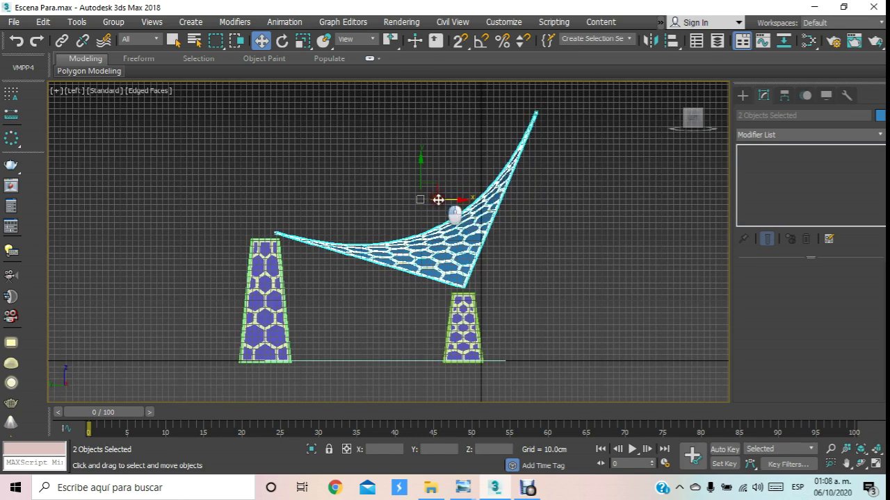
- Return to the perspective view and orbit around the seat and legs to review them
key(p)
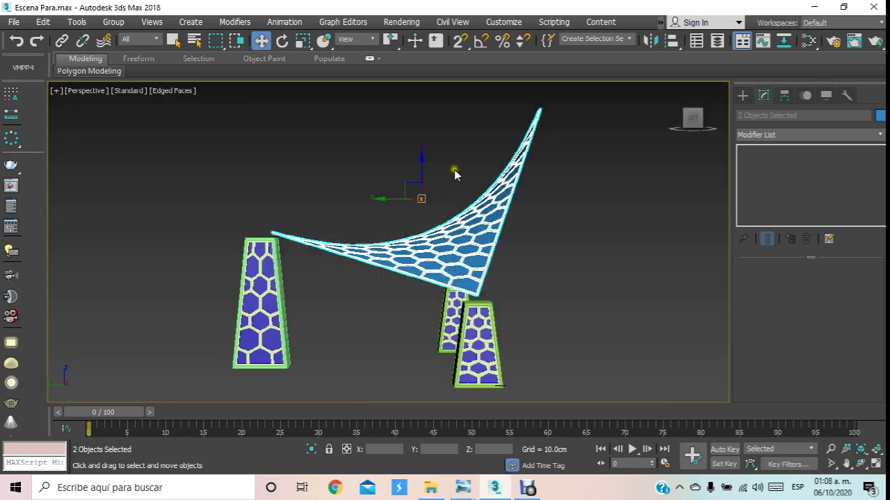
click(862, 464)
mouse_move(453, 268)
mouse_down()
mouse_move(447, 297)
mouse_move(328, 317)
mouse_move(234, 295)
mouse_move(308, 299)
mouse_move(352, 252)
mouse_move(336, 224)
mouse_move(366, 260)
mouse_move(354, 194)
mouse_move(377, 224)
mouse_move(411, 229)
mouse_up()
scroll(403, 202, up, 5)
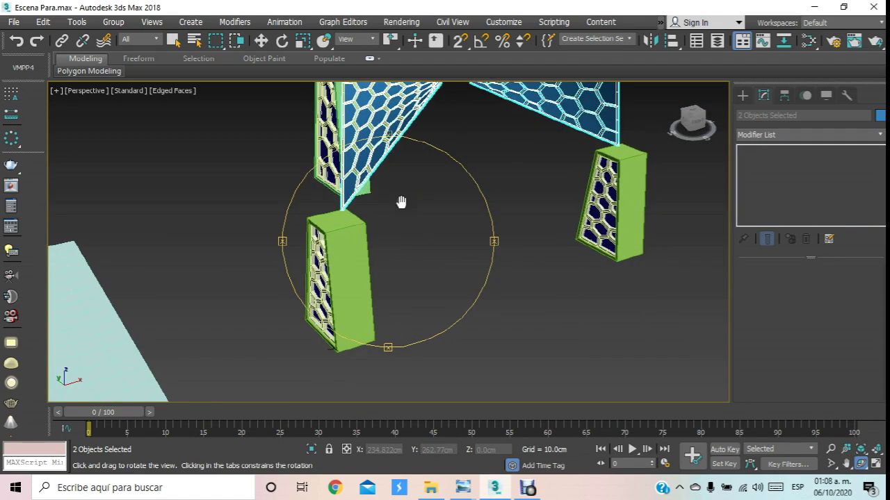
mouse_move(391, 223)
middle_down()
mouse_move(361, 188)
mouse_move(306, 178)
middle_up()
key(w)
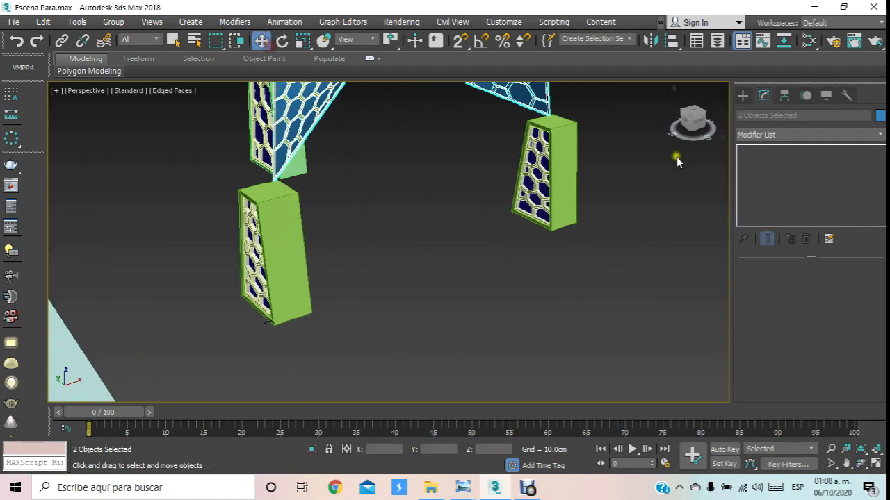
click(743, 98)
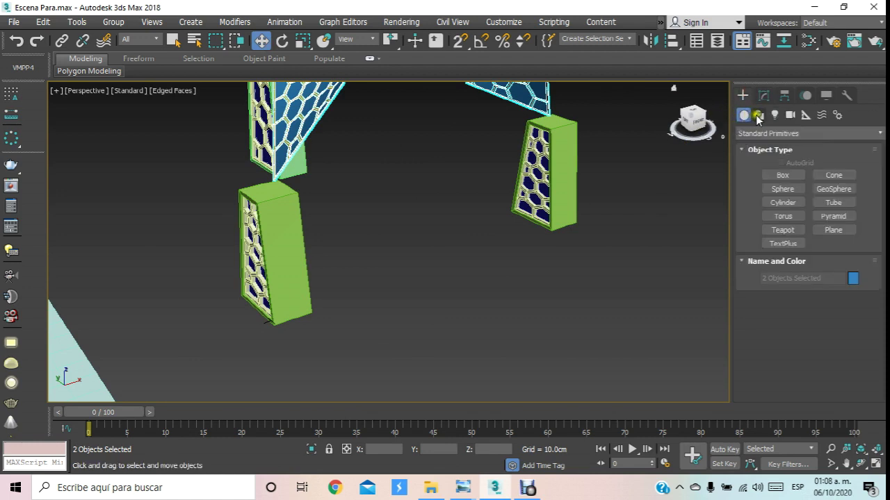
- Draw an upright cylinder beside the legs, about 51.716 cm tall
click(786, 203)
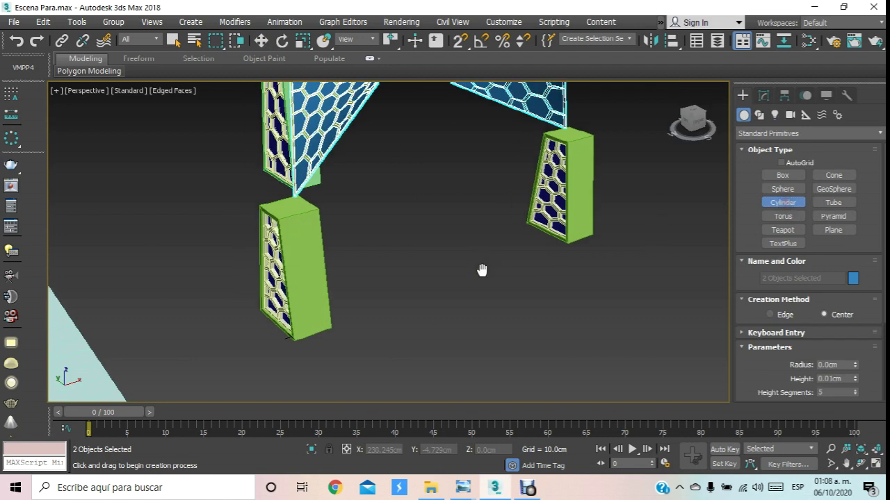
middle_drag(480, 271, 521, 279)
drag(422, 310, 441, 330)
click(428, 311)
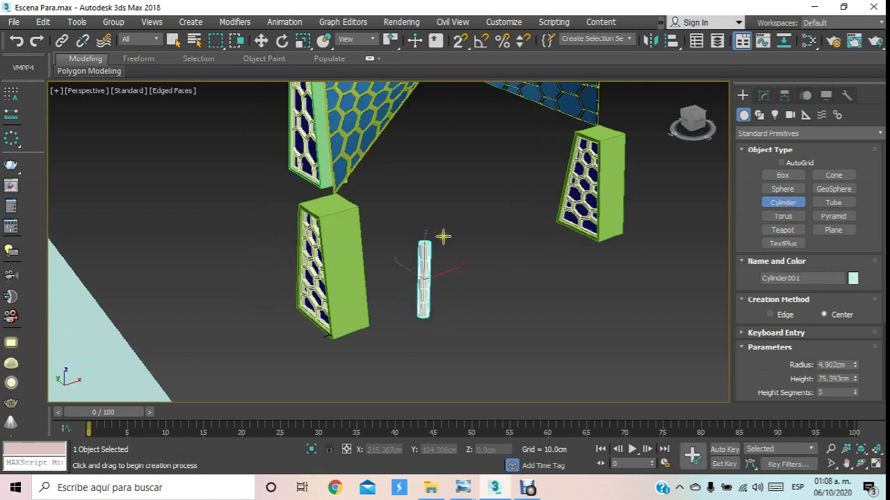
click(428, 264)
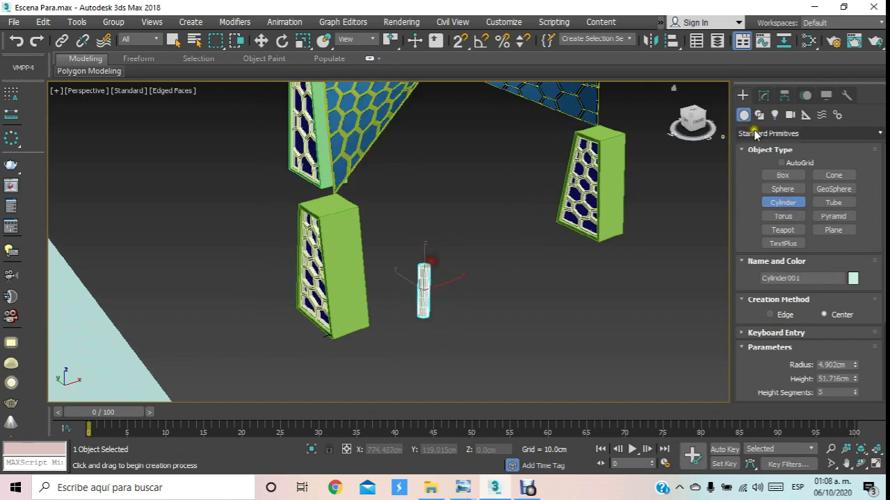
- Reduce the cylinder's radius in its parameters to make it a thin support
click(763, 96)
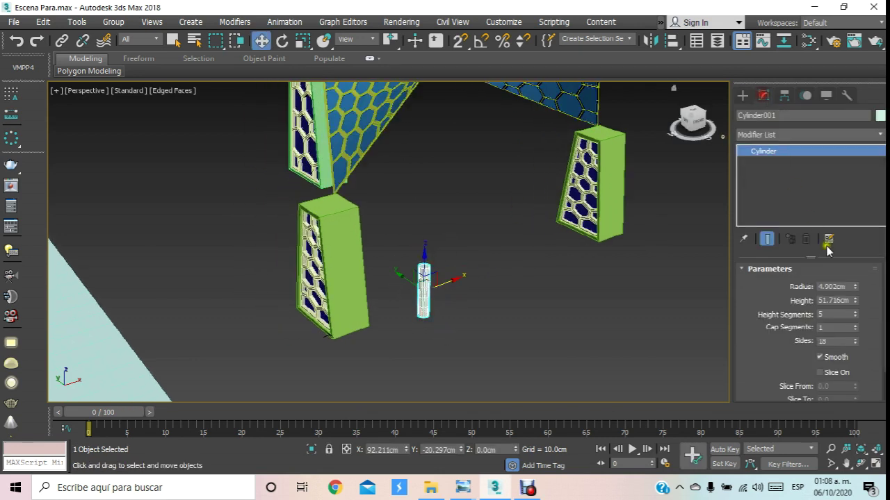
click(849, 286)
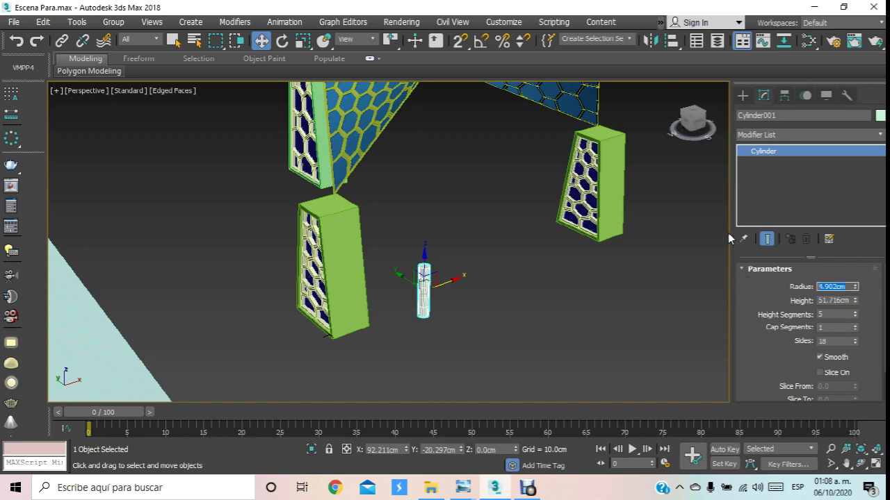
text(3)
key(Return)
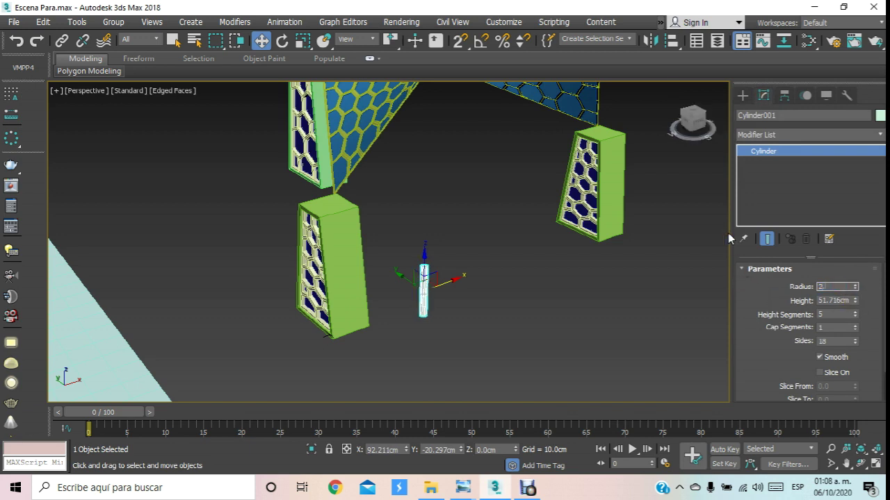
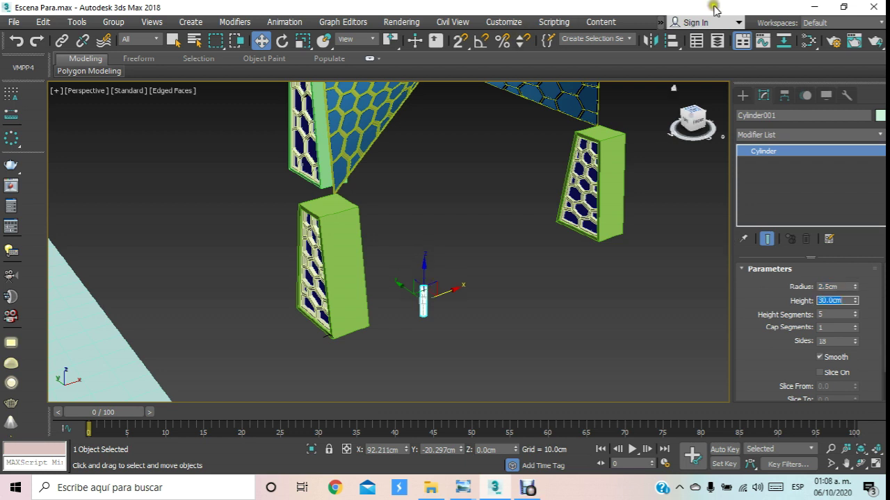
- Align the thin cylinder to the green pillar block Box001, centred on X, Y and Z
click(671, 40)
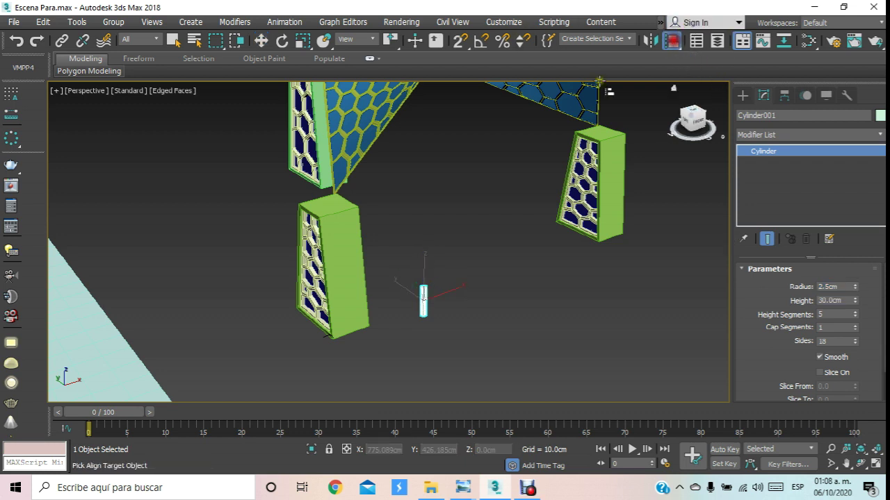
click(344, 214)
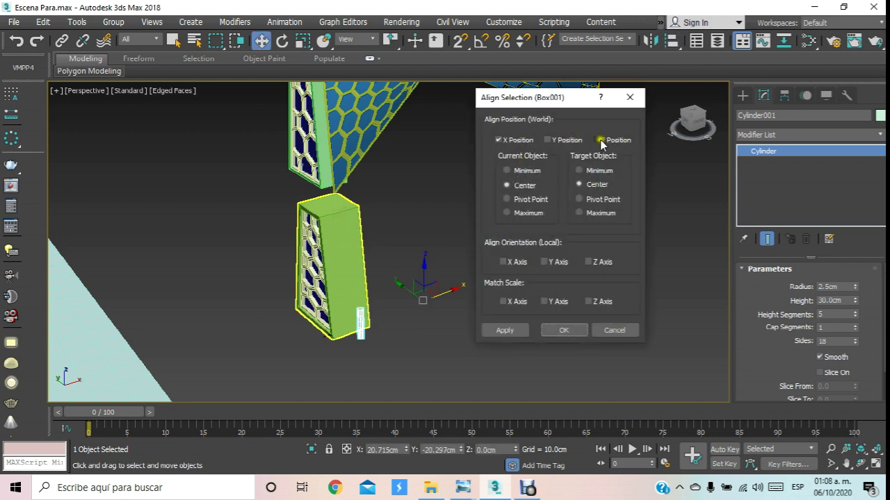
click(547, 139)
click(596, 140)
click(565, 321)
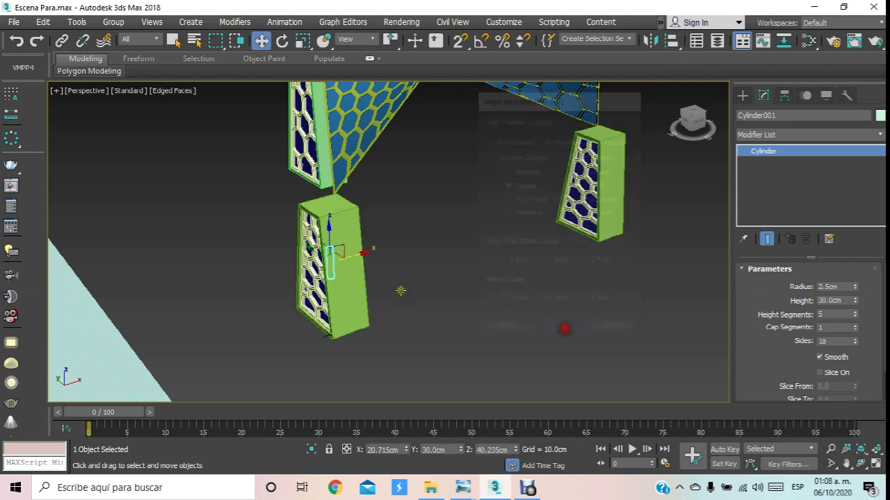
- Raise the cylinder toward the canopy corner and give it 1 height segment
drag(327, 239, 326, 164)
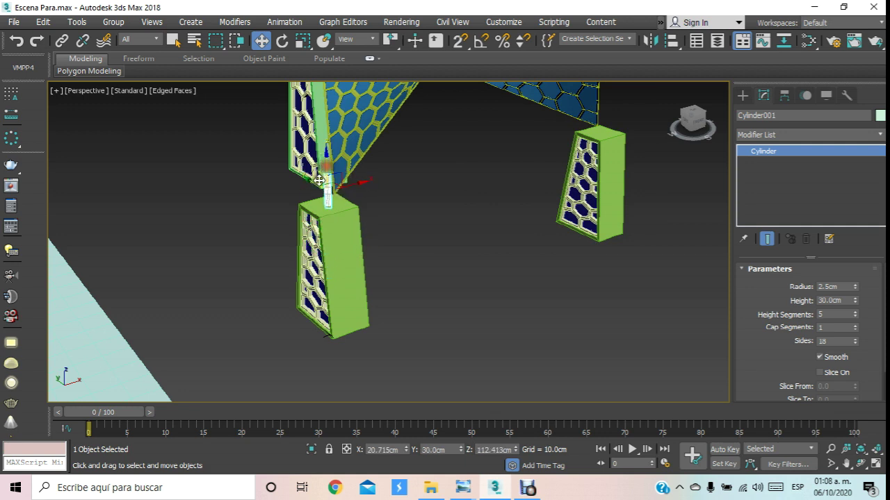
key(z)
click(837, 314)
text(1)
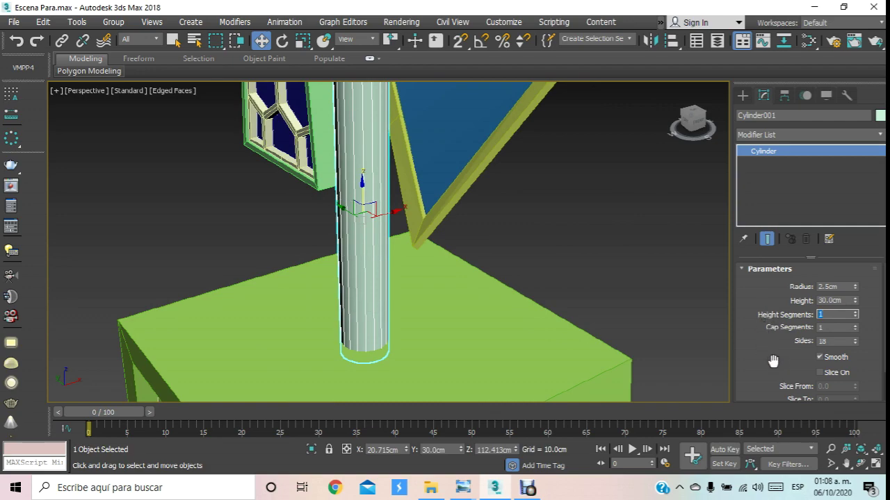
scroll(478, 239, down, 2)
scroll(461, 254, down, 3)
scroll(445, 264, down, 3)
scroll(430, 272, down, 3)
scroll(430, 272, up, 2)
scroll(433, 260, up, 3)
scroll(445, 244, up, 1)
scroll(454, 229, up, 1)
scroll(454, 226, up, 2)
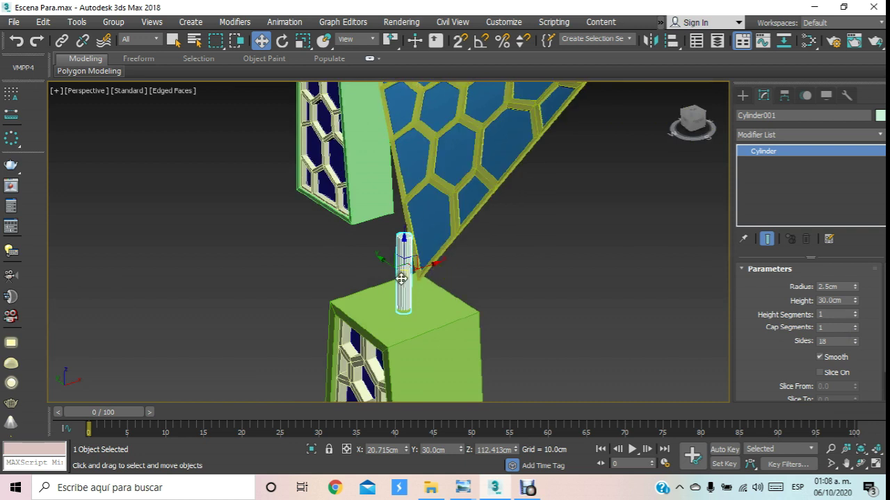
- Seat the cylinder on the block top and pull off a copy
mouse_move(391, 262)
mouse_down()
mouse_move(393, 252)
mouse_move(403, 265)
mouse_move(405, 247)
mouse_up()
middle_drag(404, 247, 413, 237)
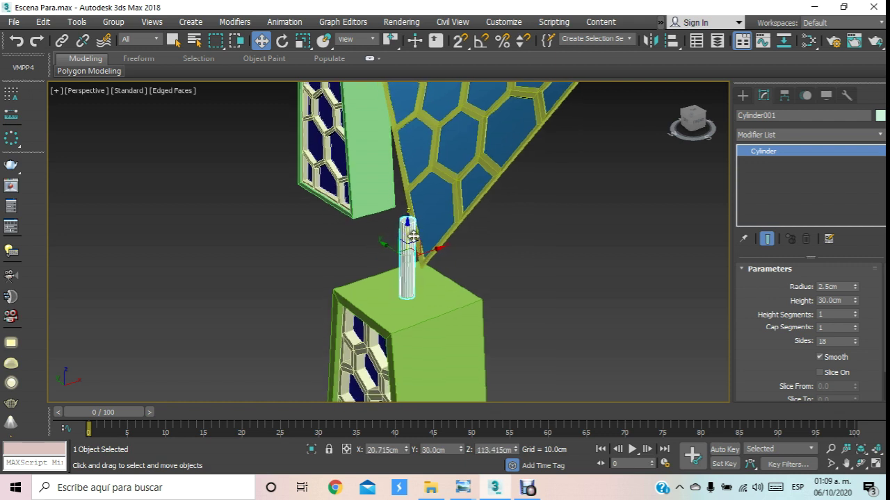
shift+drag(408, 229, 413, 175)
- Scale the copied cylinder into a thin, wide disk and lower it onto the block top
click(449, 294)
click(302, 40)
drag(409, 203, 444, 311)
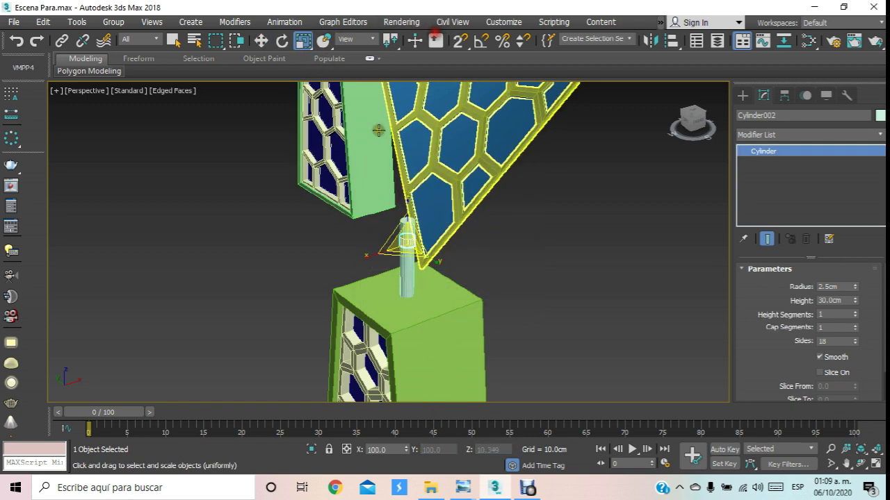
scroll(416, 229, up, 5)
drag(384, 295, 374, 354)
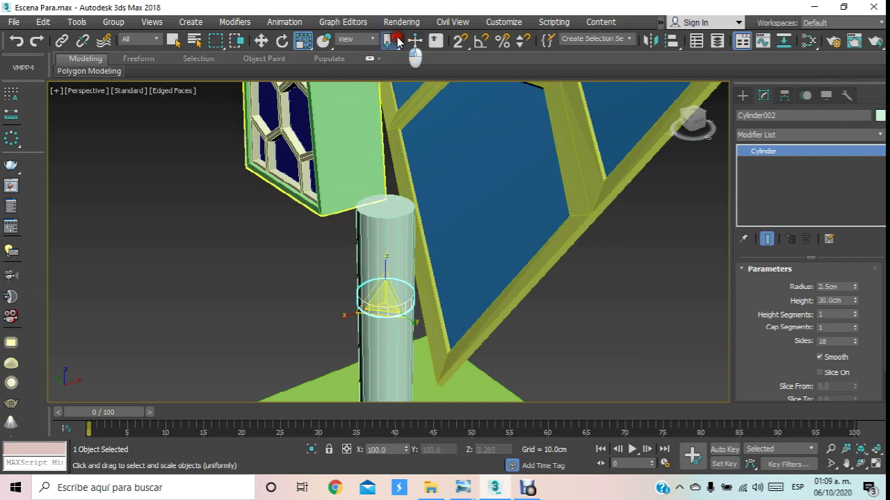
scroll(389, 139, down, 2)
scroll(375, 215, down, 5)
drag(385, 210, 397, 141)
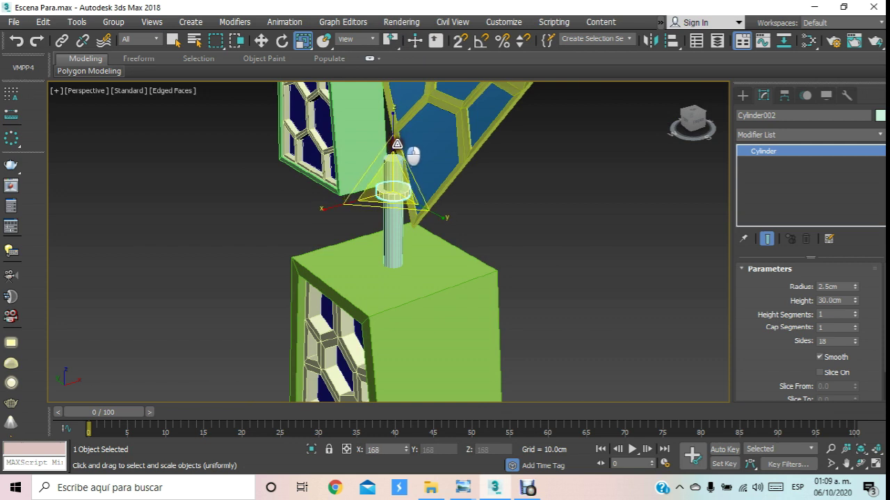
click(262, 40)
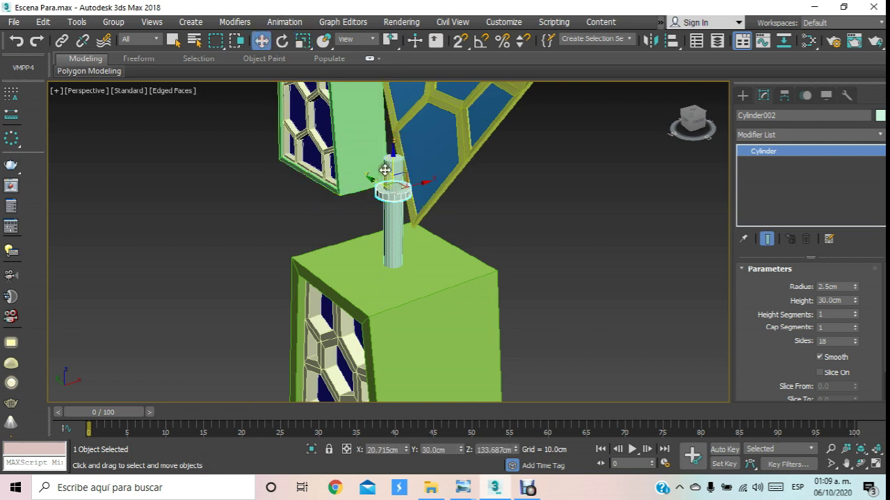
drag(390, 164, 406, 231)
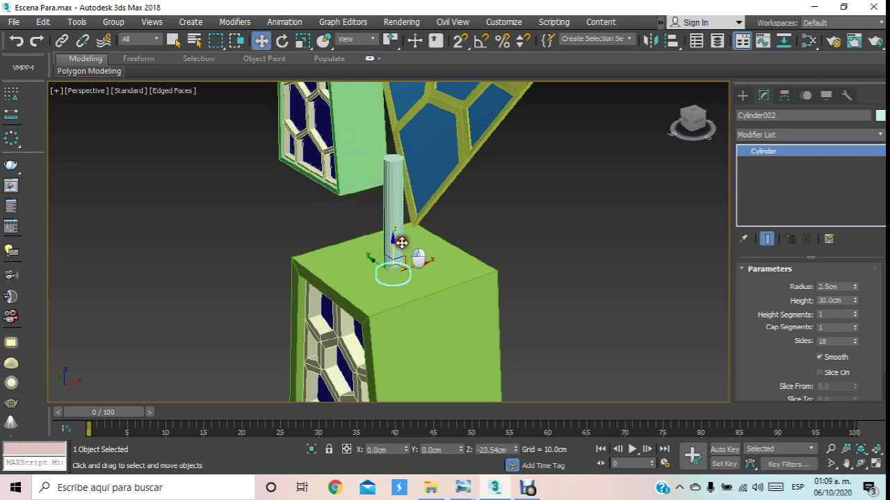
- Set the tall rod Cylinder001's radius to 2.0cm
click(548, 239)
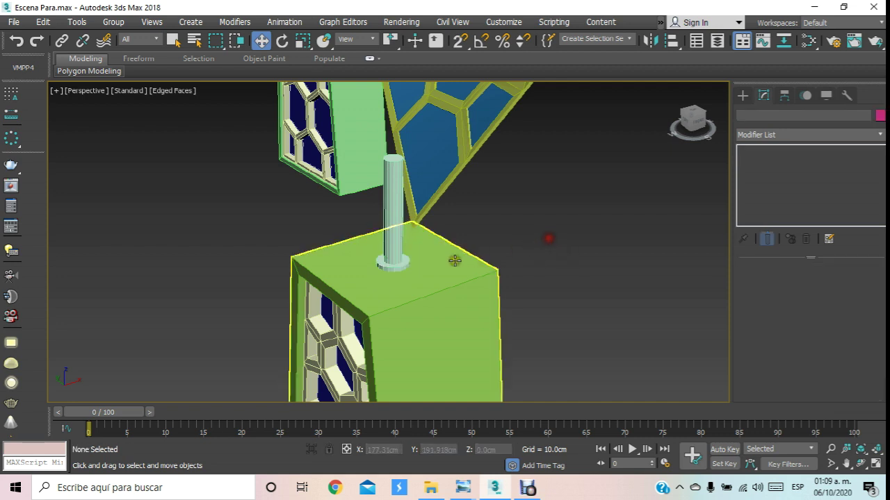
scroll(397, 262, up, 5)
click(350, 270)
ctrl+click(367, 273)
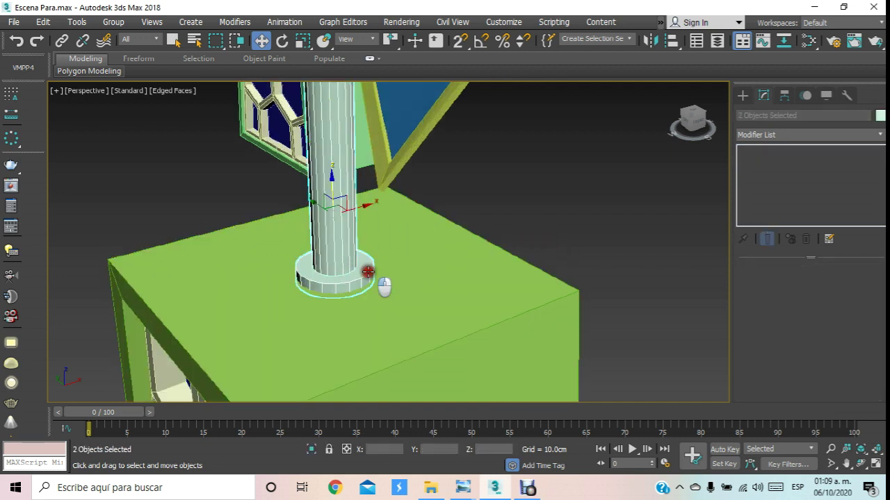
scroll(369, 273, down, 4)
click(434, 269)
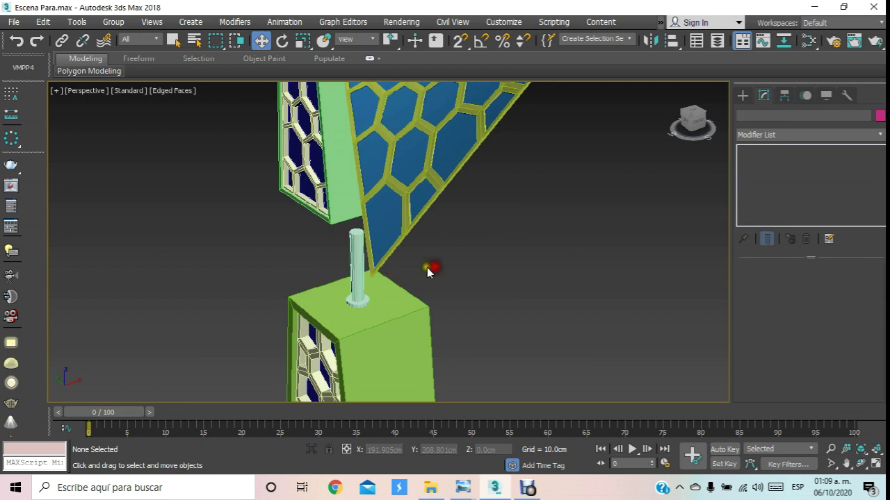
scroll(344, 274, up, 3)
click(344, 273)
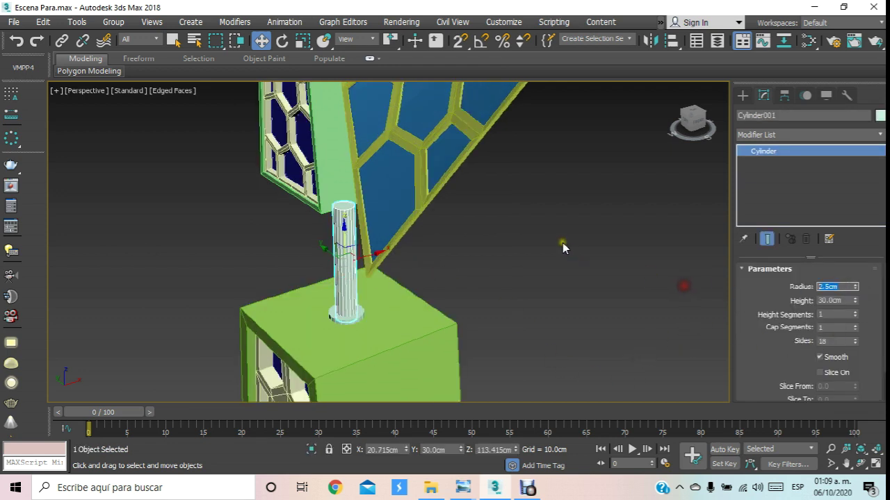
text(2)
key(Return)
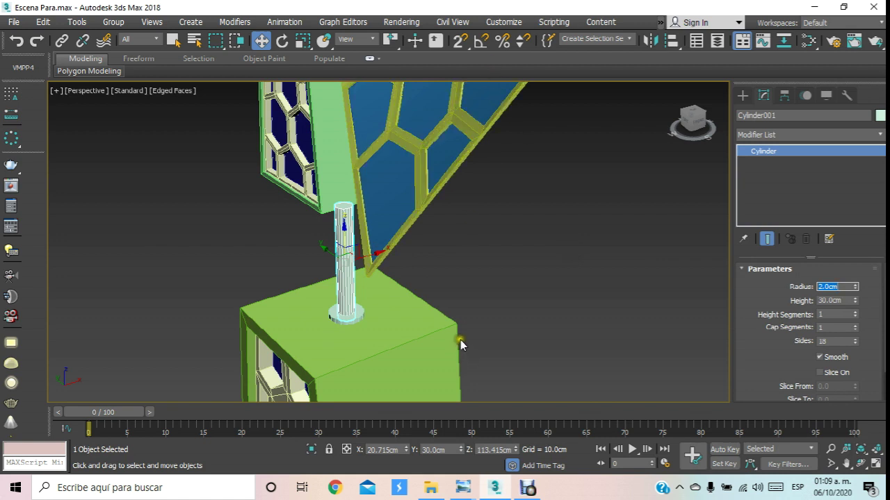
middle_drag(460, 347, 478, 321)
click(477, 320)
- Create a sphere beside the pedestal with a 4.0cm radius
click(742, 95)
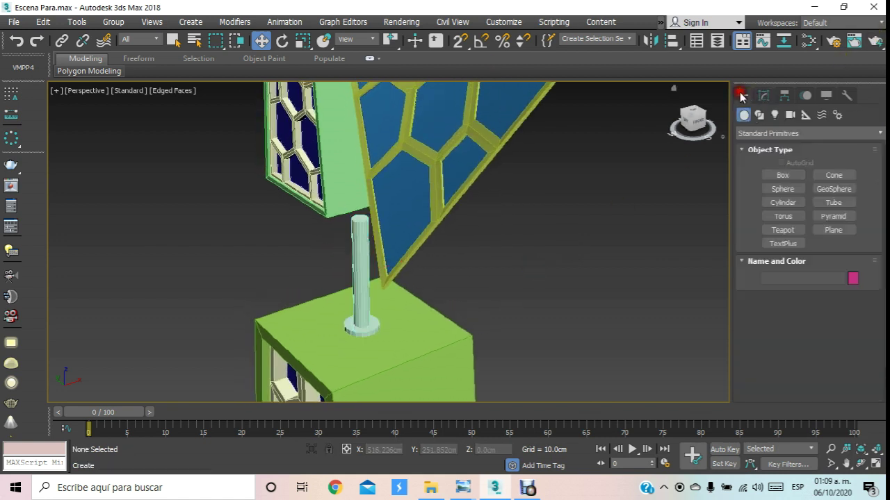
click(782, 189)
drag(516, 297, 537, 301)
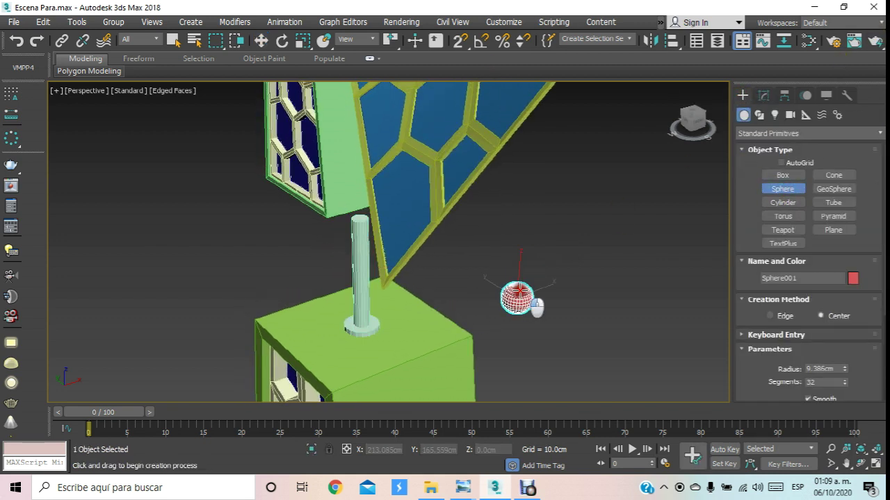
drag(836, 369, 749, 372)
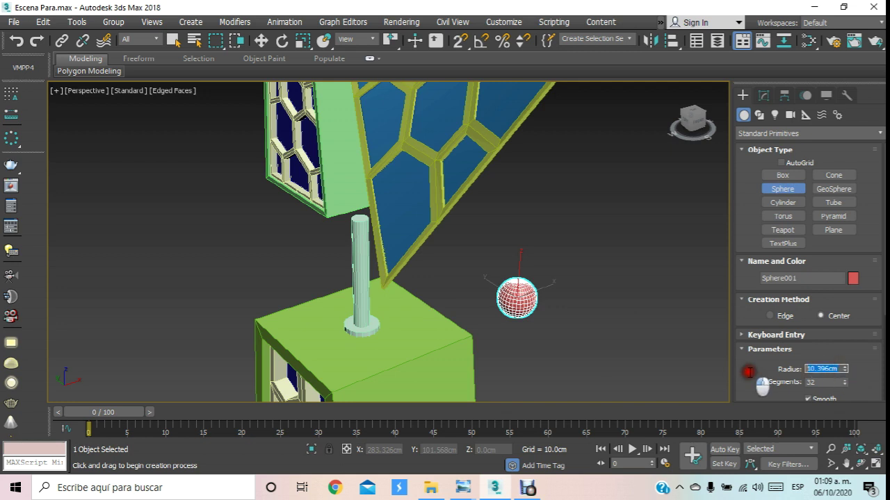
text(4)
key(Return)
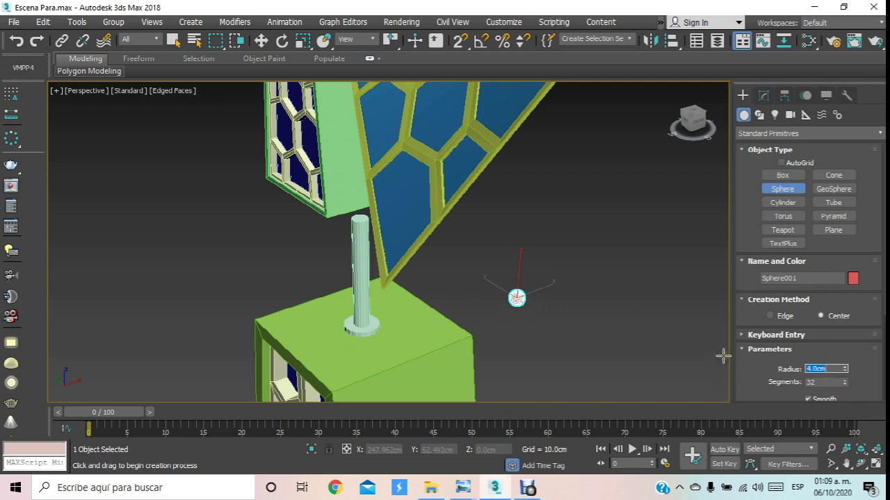
- Centre the sphere on Cylinder001 and raise it to the rod's top
click(673, 41)
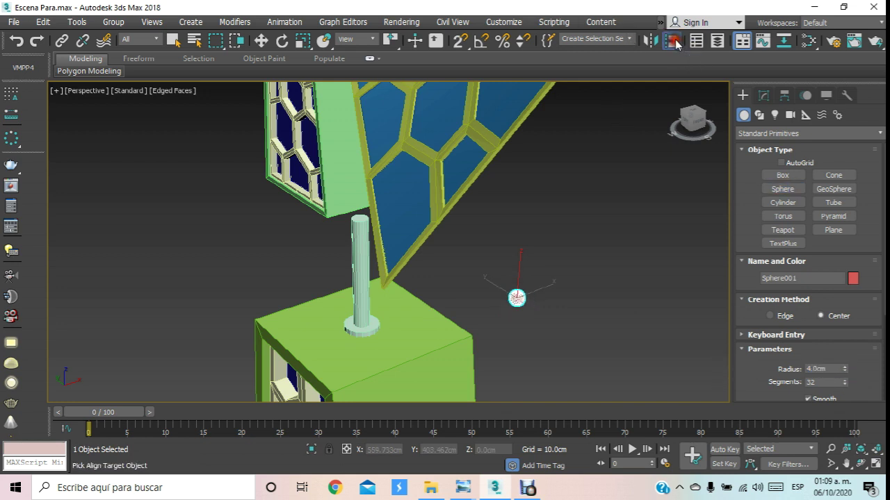
click(360, 240)
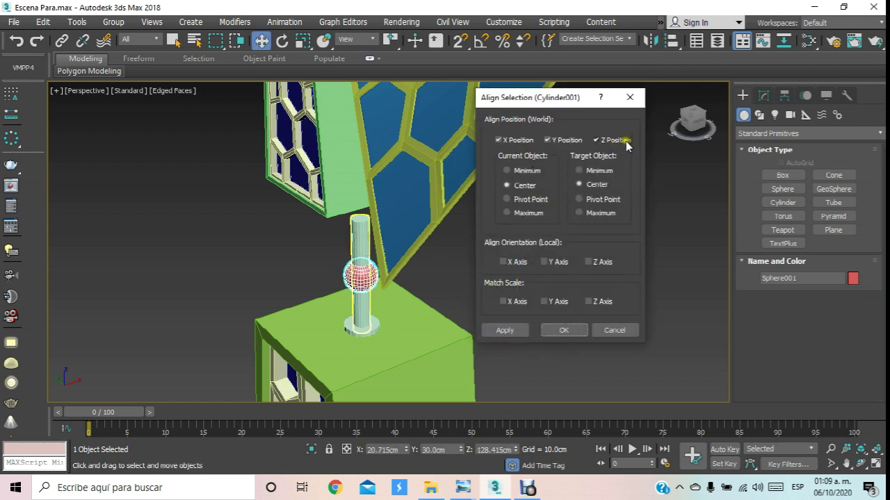
click(564, 330)
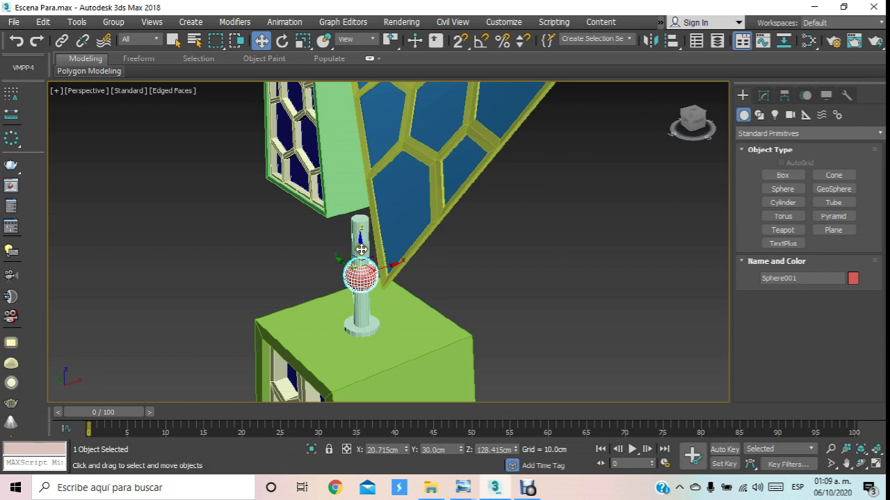
drag(359, 223, 365, 202)
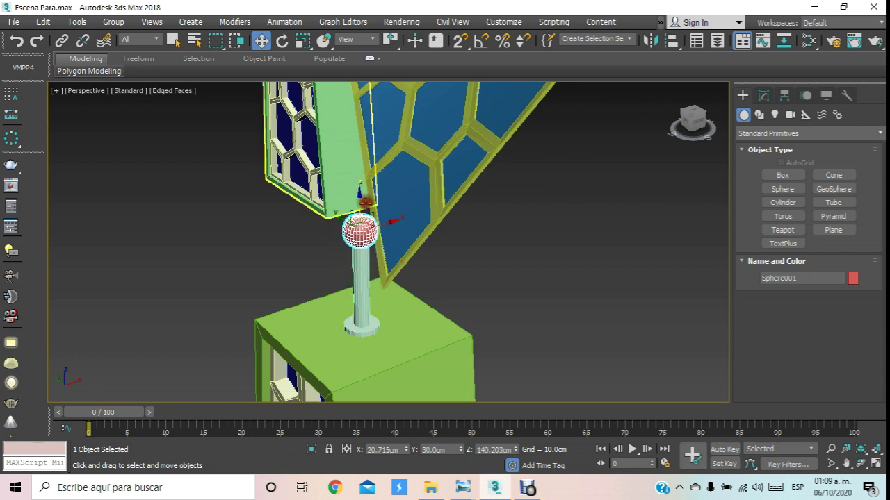
- Select the rod, base disk and red sphere together
click(479, 232)
scroll(479, 235, down, 3)
middle_drag(476, 244, 451, 246)
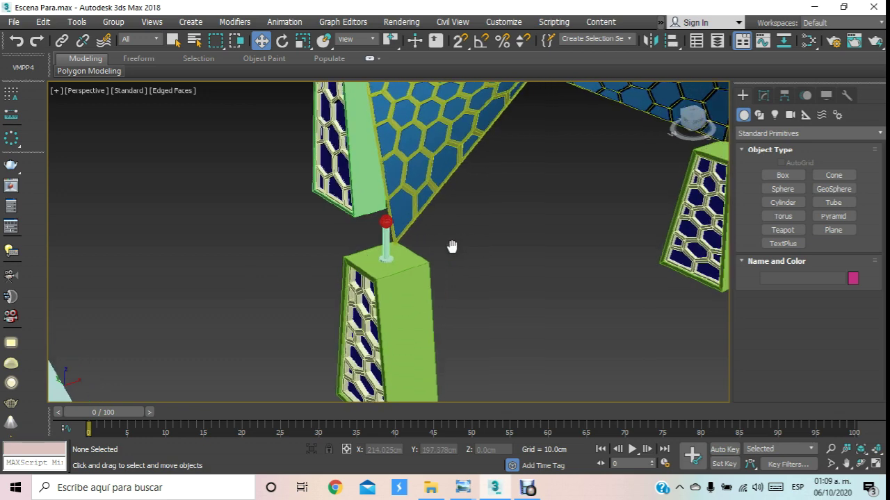
scroll(452, 247, up, 2)
click(379, 239)
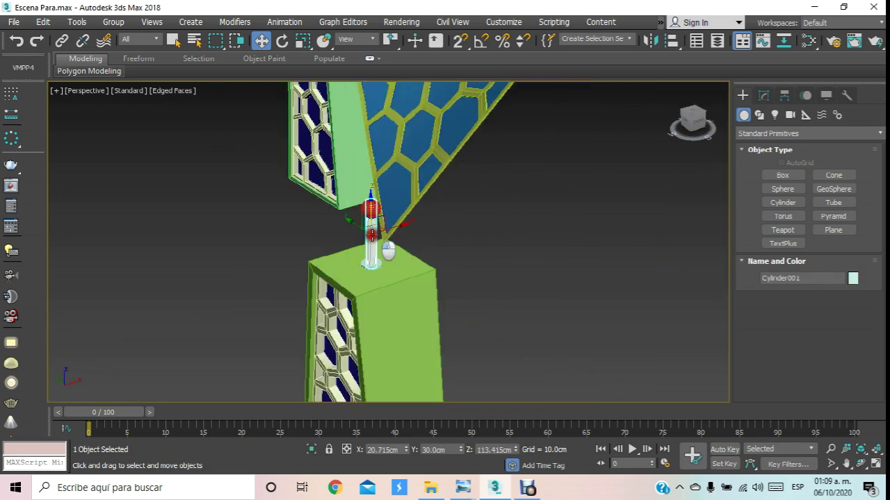
ctrl+click(373, 251)
scroll(371, 258, up, 1)
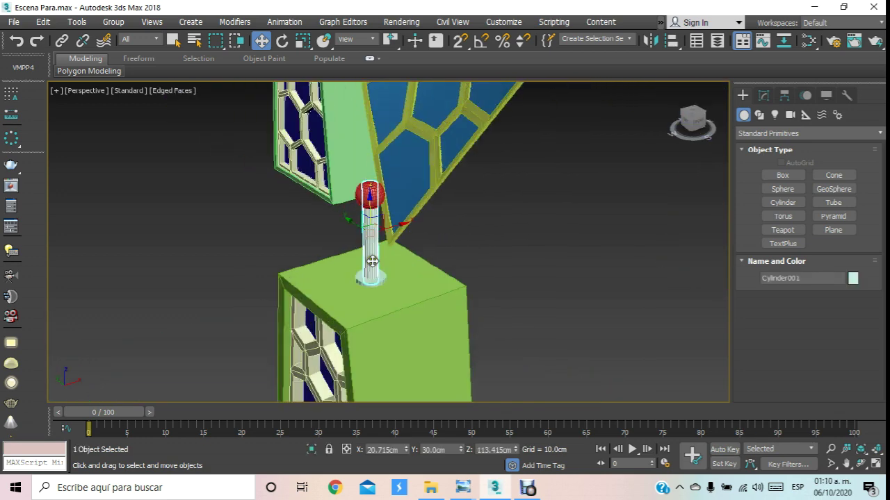
ctrl+click(364, 199)
- Group the rod, disk and sphere under the name Vastago
click(111, 25)
click(129, 38)
text(Seguro)
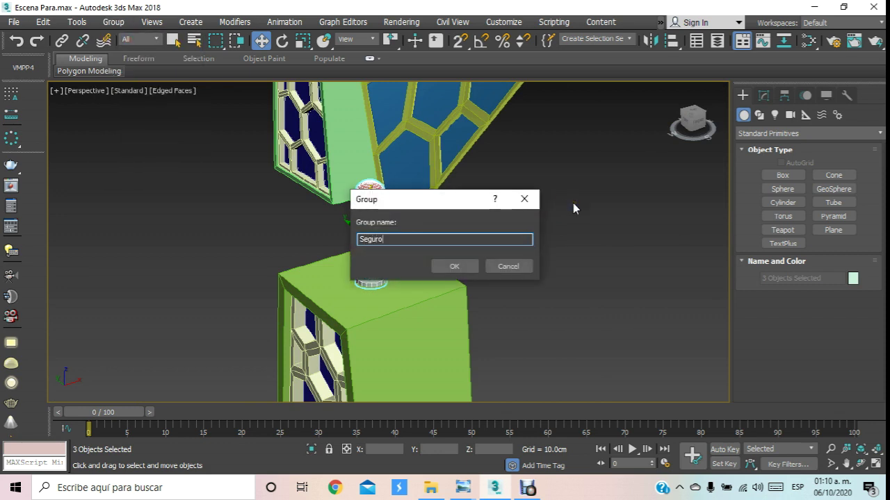
key(BackSpace)
click(434, 265)
- Copy the Vastago group over to the right-hand pillar block as Vastago 001
scroll(487, 205, down, 1)
scroll(487, 212, down, 3)
middle_drag(410, 266, 438, 275)
shift+drag(351, 294, 661, 223)
click(441, 300)
- Centre Vastago 001 on the right pillar box
click(671, 41)
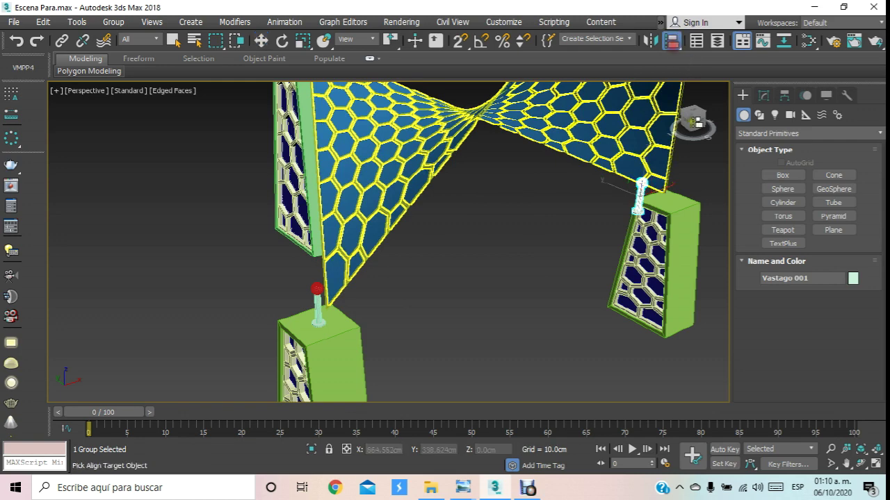
click(709, 209)
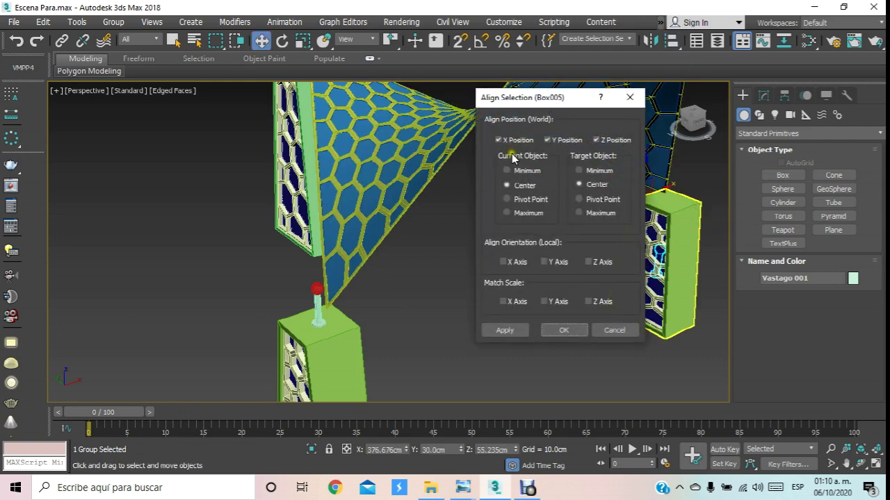
click(606, 139)
click(563, 328)
middle_drag(562, 314, 603, 322)
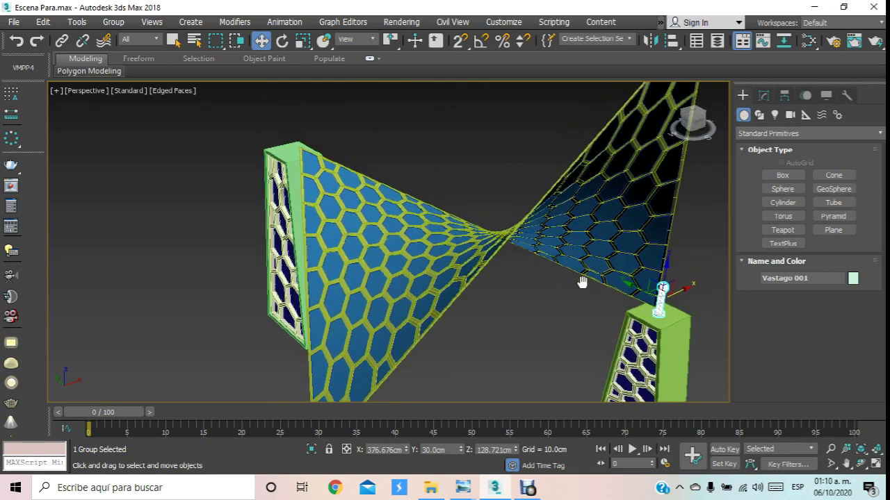
- Copy the post as Vastago 002 and centre it on the left box Box004 in X/Y/Z
shift+drag(651, 333, 341, 132)
click(393, 204)
click(447, 299)
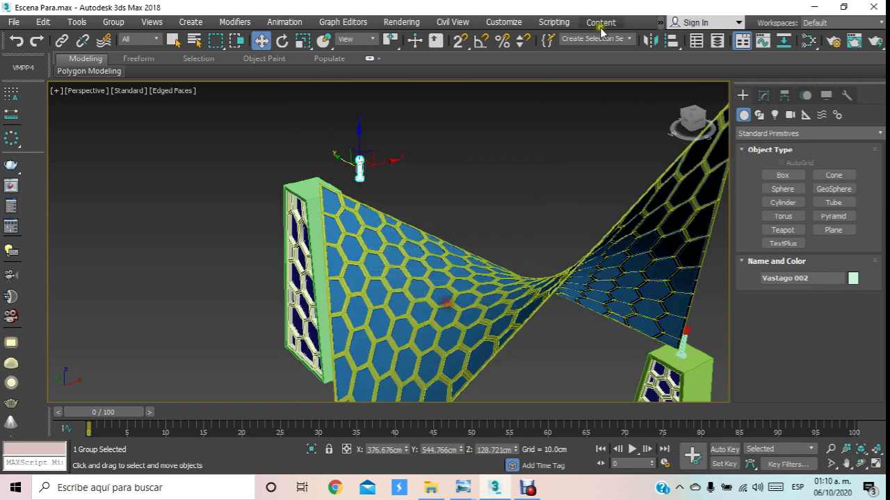
click(670, 42)
click(308, 193)
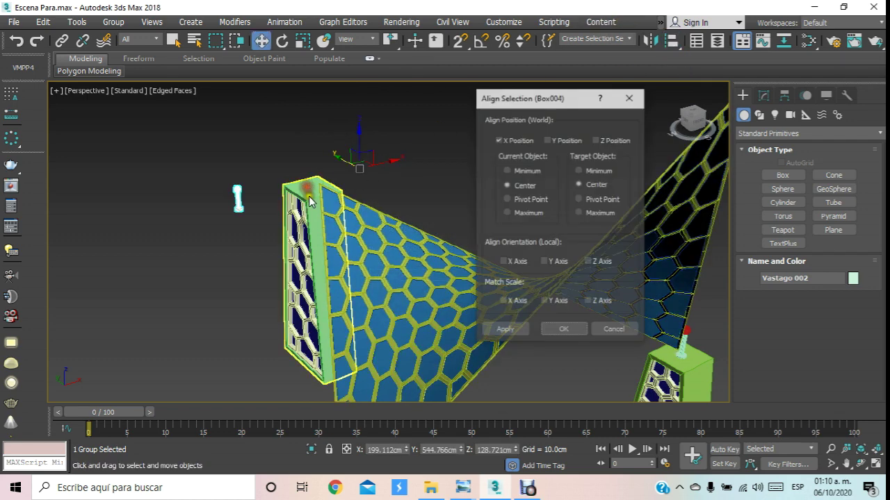
click(574, 140)
click(606, 140)
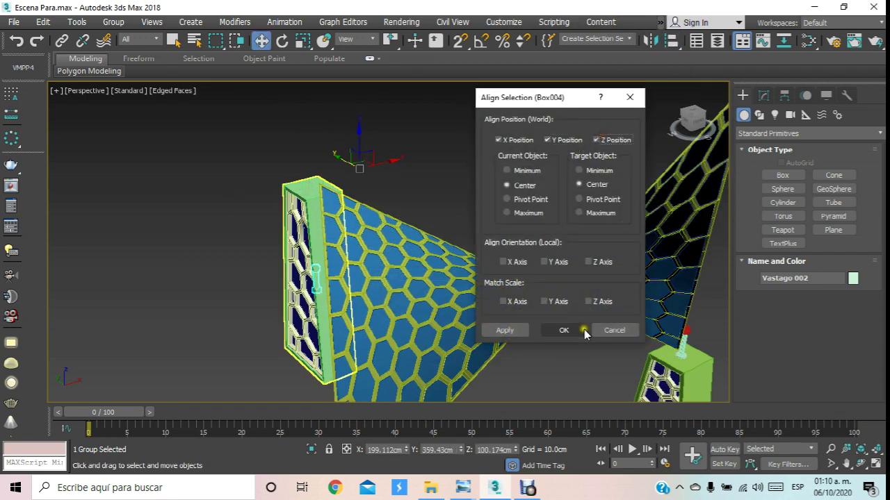
click(565, 330)
- Raise Vastago 002 onto the top of the left pillar box and deselect it
mouse_move(315, 249)
mouse_down()
mouse_move(316, 149)
mouse_move(332, 167)
mouse_up()
scroll(324, 164, up, 5)
scroll(324, 164, up, 2)
scroll(332, 167, down, 5)
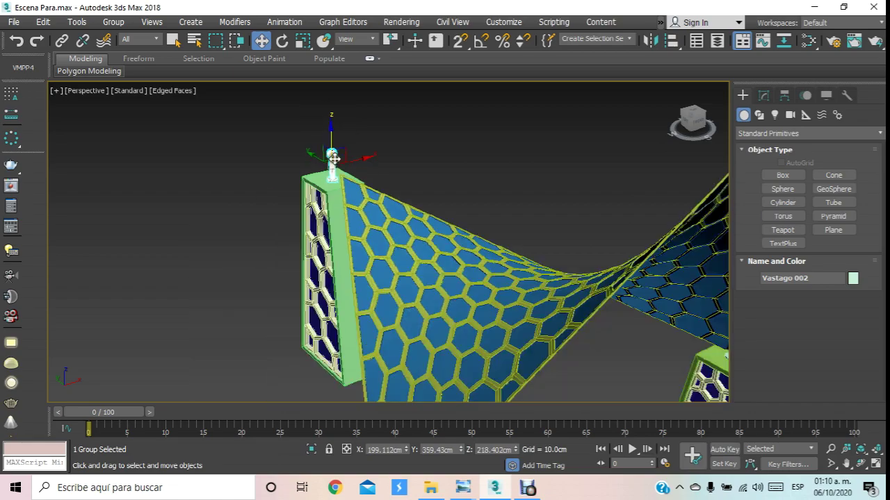
scroll(407, 174, down, 3)
click(568, 266)
- Select both halves of the hexagon canopy
click(410, 214)
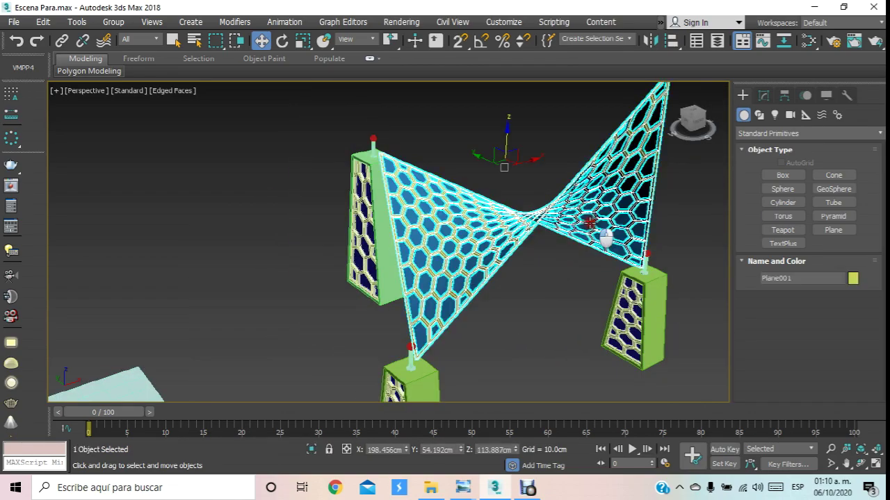
ctrl+click(430, 304)
key(ctrl+d)
scroll(431, 304, down, 1)
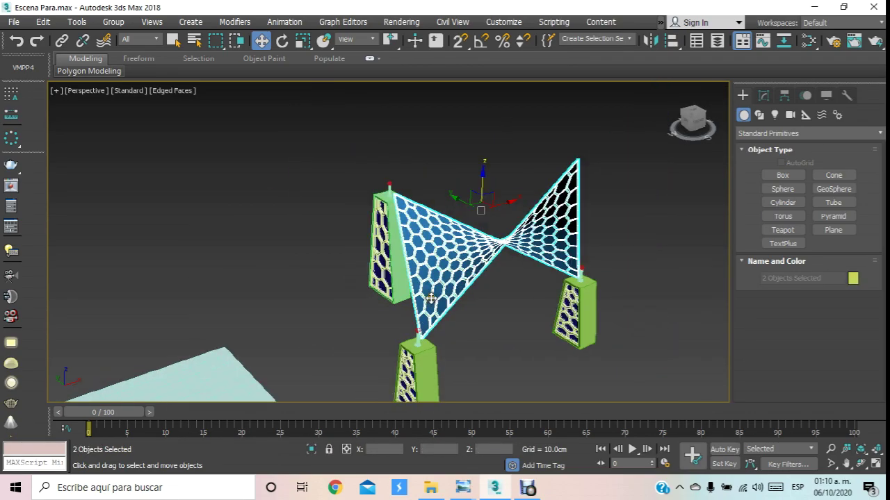
scroll(445, 282, down, 2)
scroll(447, 302, up, 5)
scroll(410, 334, up, 2)
click(449, 293)
ctrl+click(449, 293)
- In the Left view, raise the canopy about 20cm to meet the lamp-post top
scroll(451, 286, down, 3)
scroll(480, 276, down, 2)
alt+middle_drag(498, 268, 496, 264)
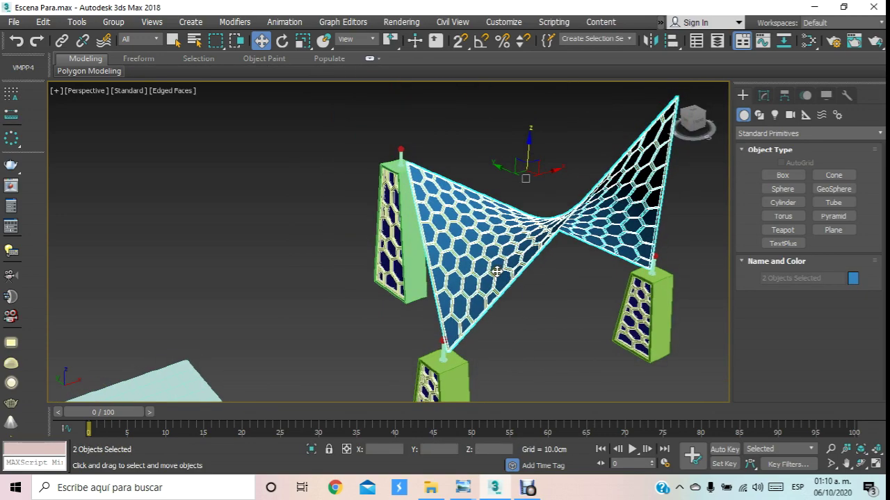
key(l)
mouse_move(418, 172)
mouse_down()
mouse_move(423, 158)
mouse_move(444, 188)
mouse_up()
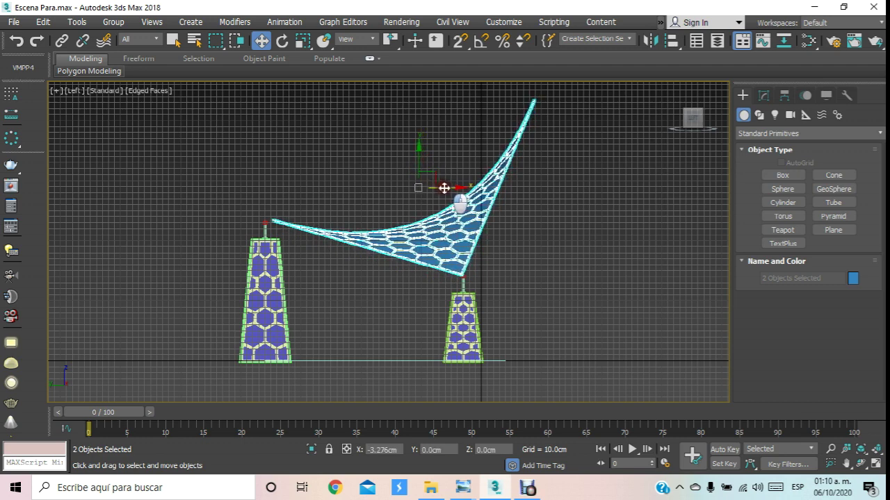
- Start grouping the two canopy halves, then cancel without creating a group
scroll(435, 198, up, 2)
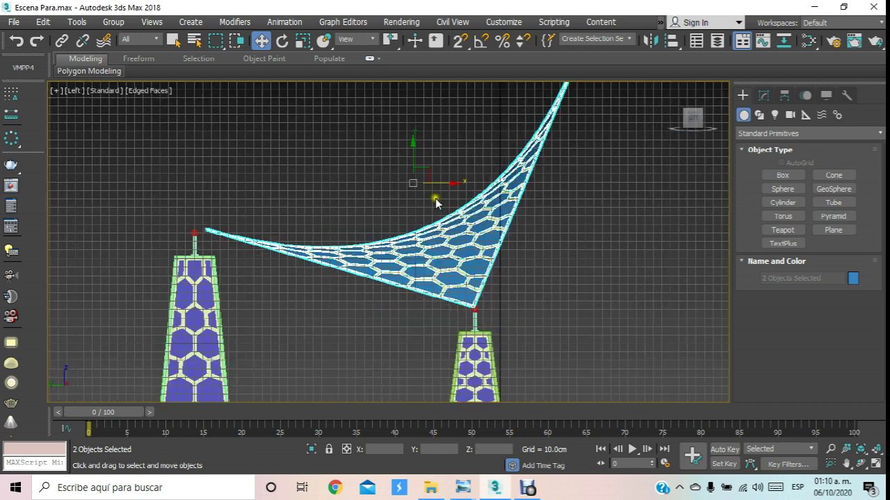
click(118, 25)
click(128, 45)
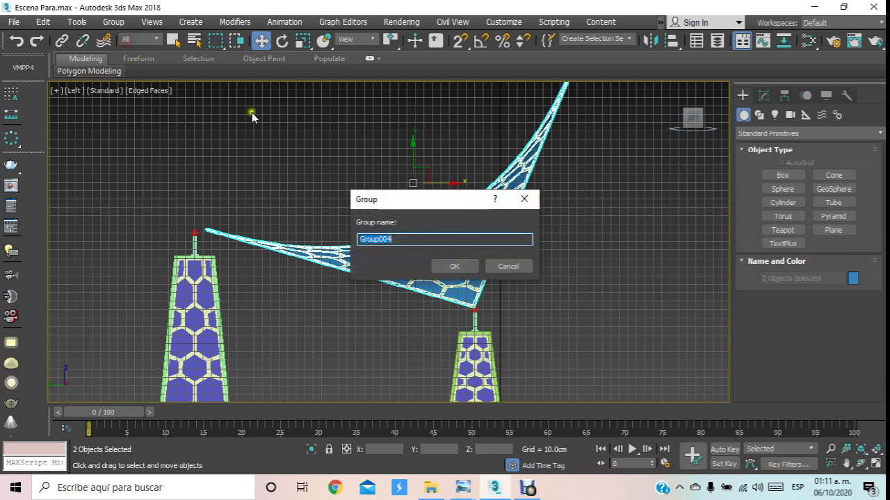
click(453, 268)
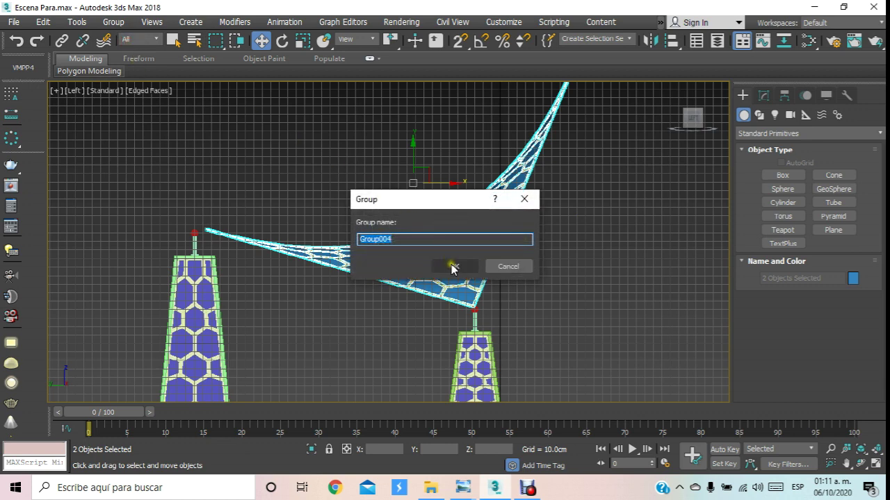
click(507, 267)
- In the Modify panel, find FFD 2x2x2 in the Modifier List
click(838, 133)
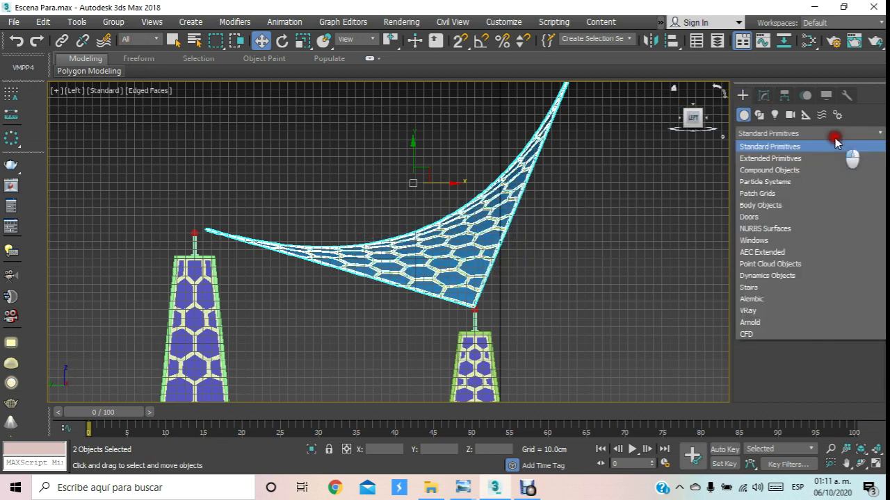
click(763, 95)
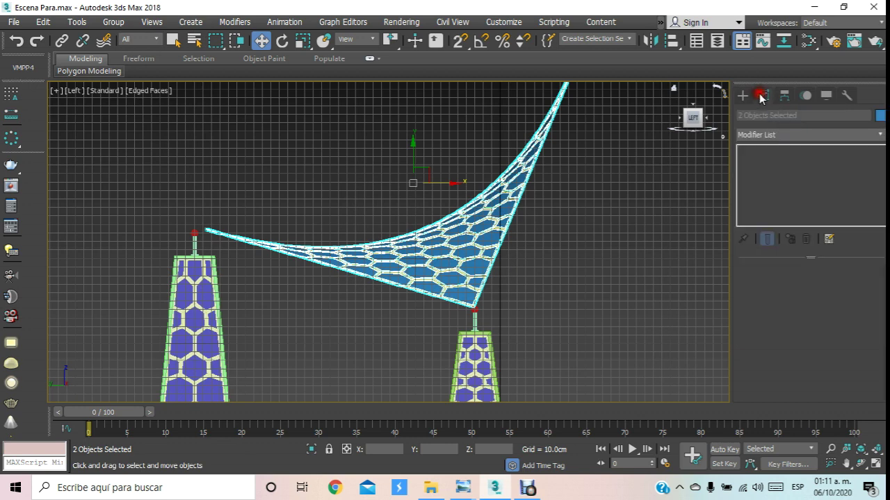
click(869, 136)
scroll(868, 272, down, 1)
scroll(861, 397, down, 15)
scroll(866, 375, up, 5)
drag(869, 355, 875, 303)
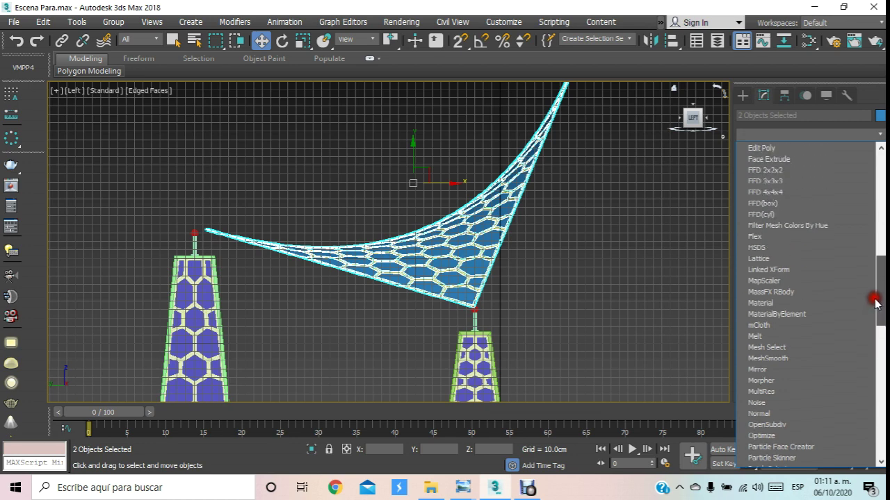
- Apply FFD 2x2x2 to the canopy and move its left control points outward
click(784, 171)
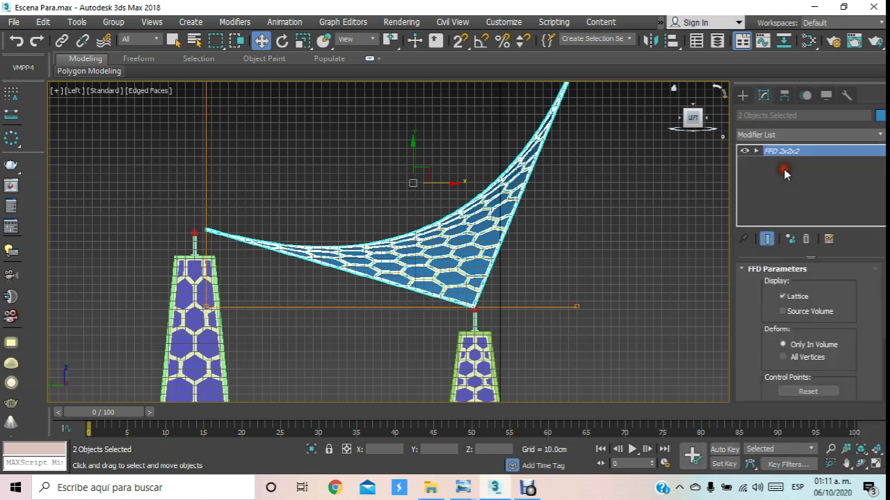
middle_drag(536, 258, 484, 312)
scroll(485, 298, down, 2)
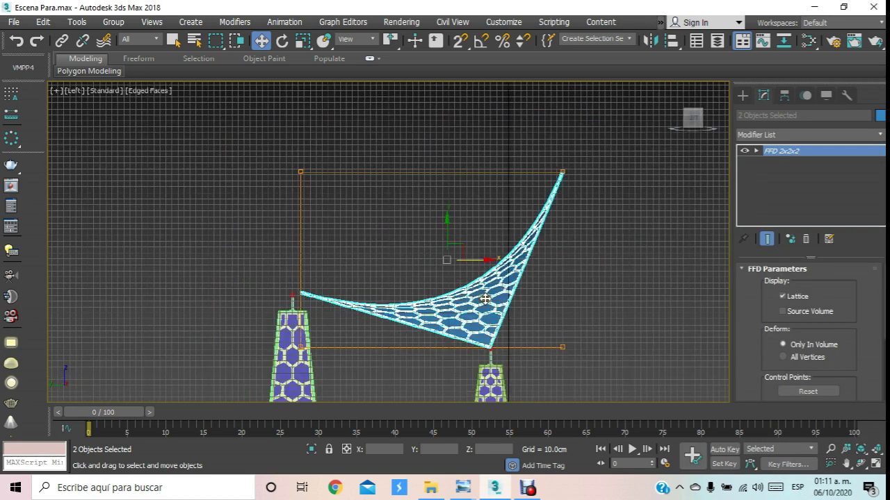
click(755, 151)
click(786, 161)
drag(290, 146, 386, 407)
drag(319, 263, 310, 260)
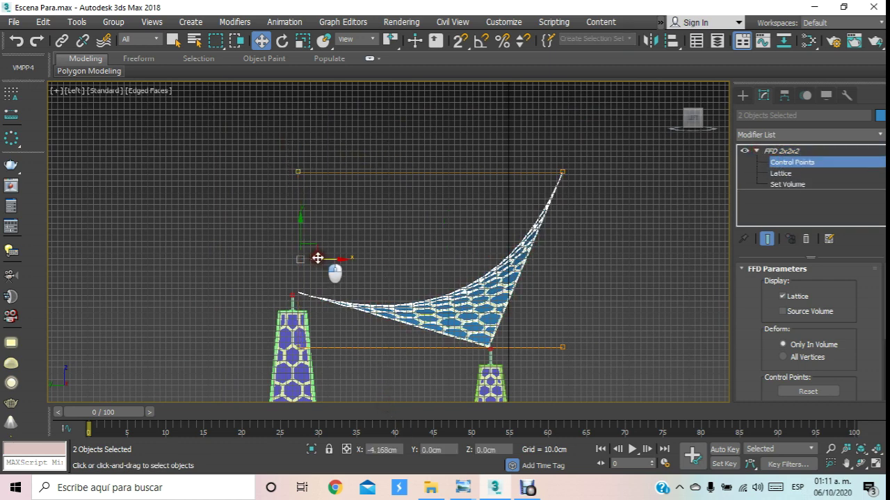
- Push the bottom-right control point right, then view the canopy from Top in wireframe
drag(495, 163, 713, 384)
click(571, 346)
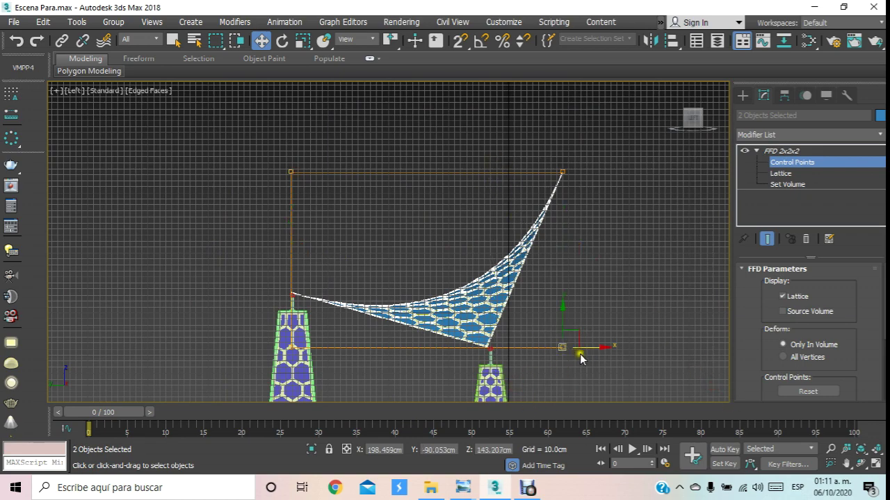
drag(581, 348, 589, 353)
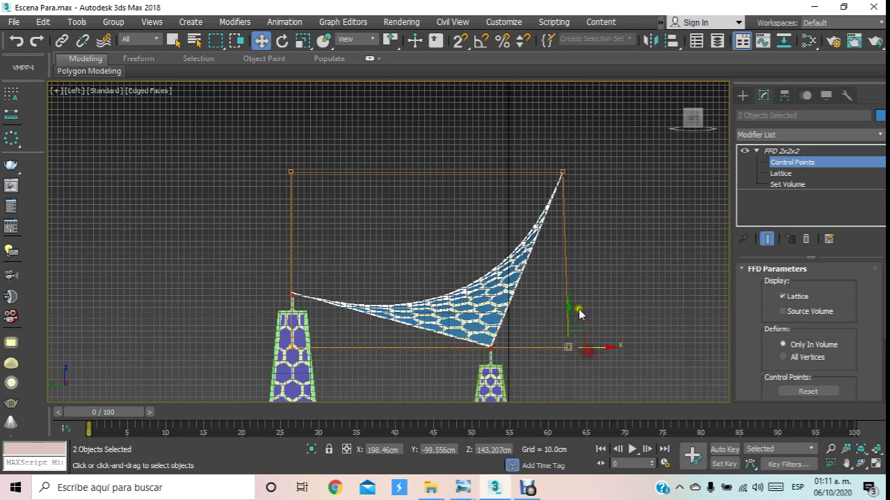
key(t)
key(F3)
scroll(479, 285, up, 3)
scroll(470, 266, up, 4)
scroll(470, 266, down, 1)
scroll(472, 236, down, 3)
- Select all the canopy's FFD lattice control points and scale them up to about 103%
scroll(477, 257, down, 2)
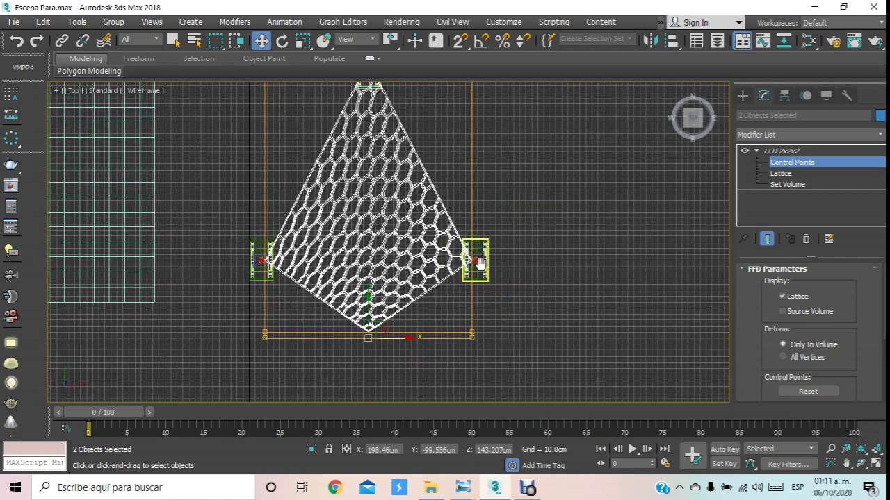
scroll(483, 230, down, 2)
drag(475, 139, 604, 377)
drag(467, 113, 567, 373)
drag(351, 127, 410, 326)
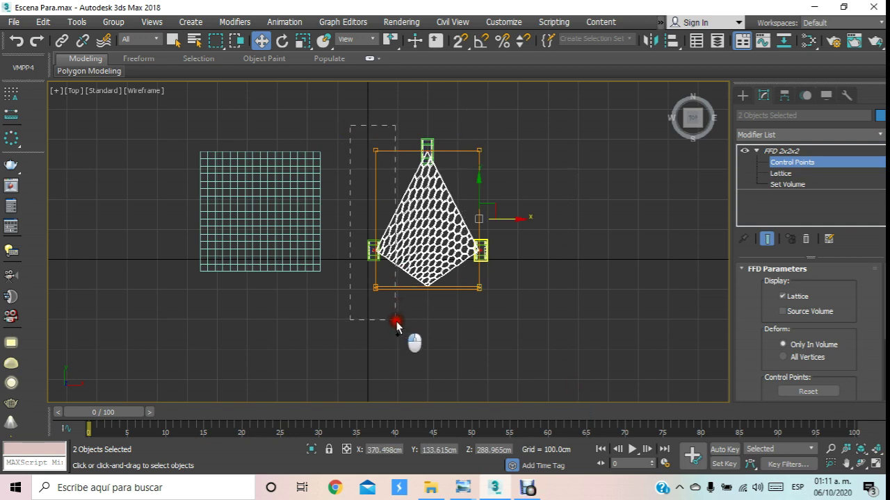
scroll(399, 215, up, 2)
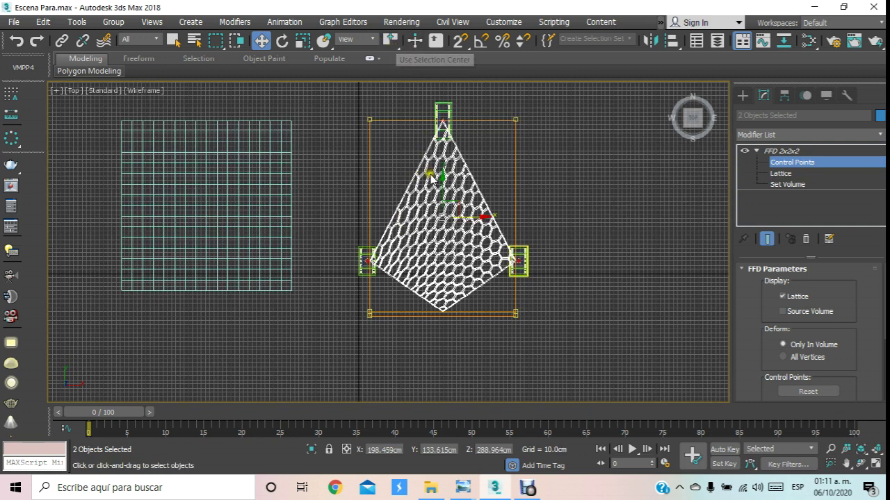
middle_drag(422, 174, 418, 180)
click(303, 42)
scroll(465, 224, up, 1)
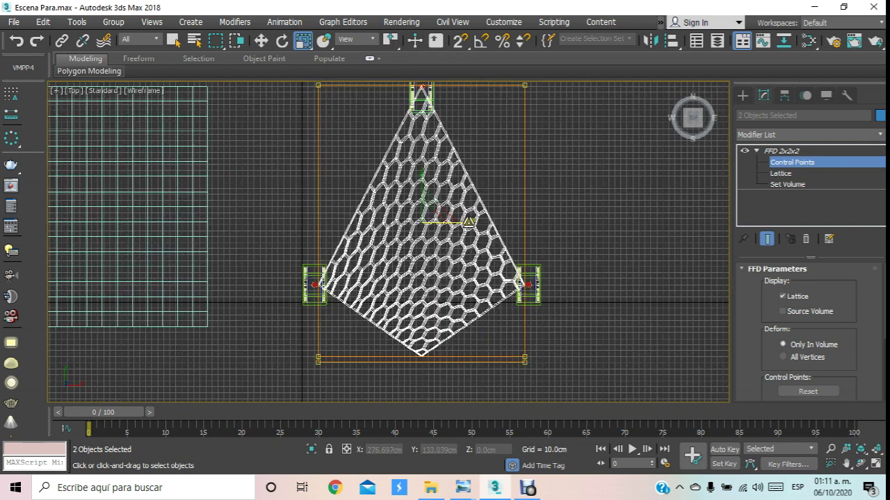
drag(460, 223, 466, 224)
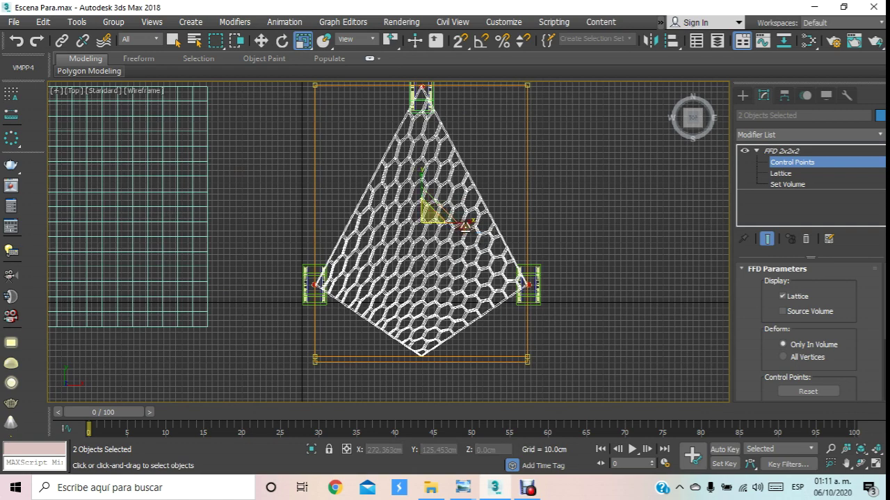
click(788, 164)
- Show the Perspective view with Default Shading and orbit to inspect the reshaped canopy
key(p)
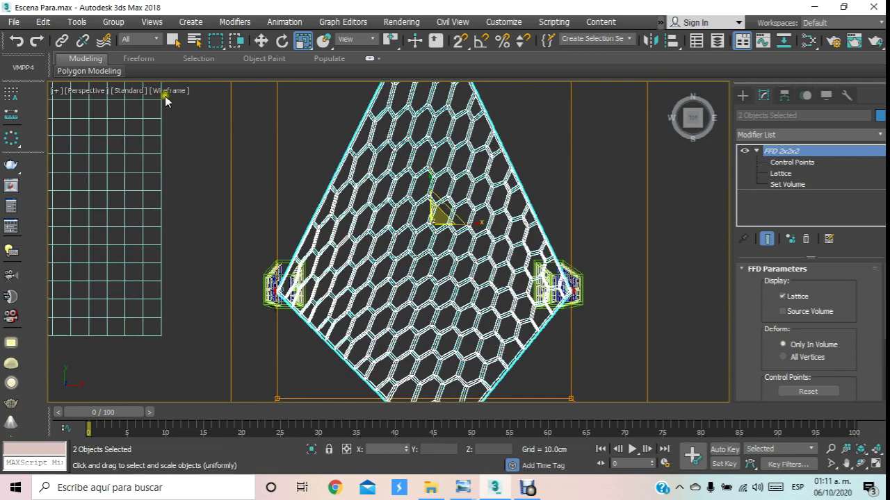
click(170, 91)
click(219, 104)
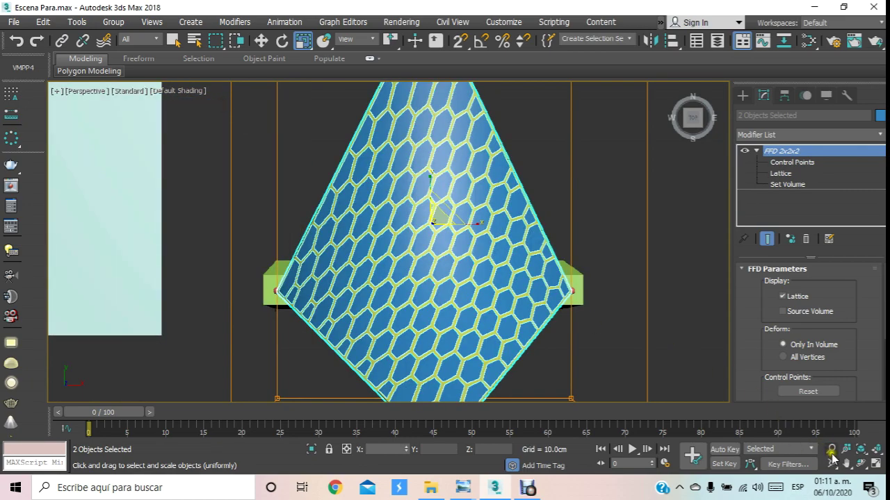
click(860, 463)
mouse_move(390, 278)
mouse_down()
mouse_move(412, 160)
mouse_move(397, 168)
mouse_move(417, 272)
mouse_move(480, 251)
mouse_move(513, 272)
mouse_move(508, 278)
mouse_move(429, 248)
mouse_move(422, 254)
mouse_move(433, 248)
mouse_up()
- In the Left view, select the FFD control point at the canopy's left end
key(l)
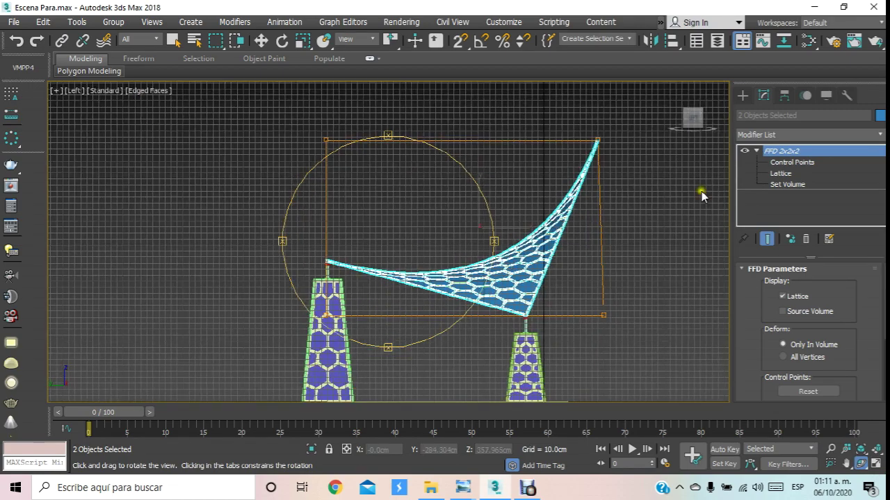
click(793, 162)
click(326, 268)
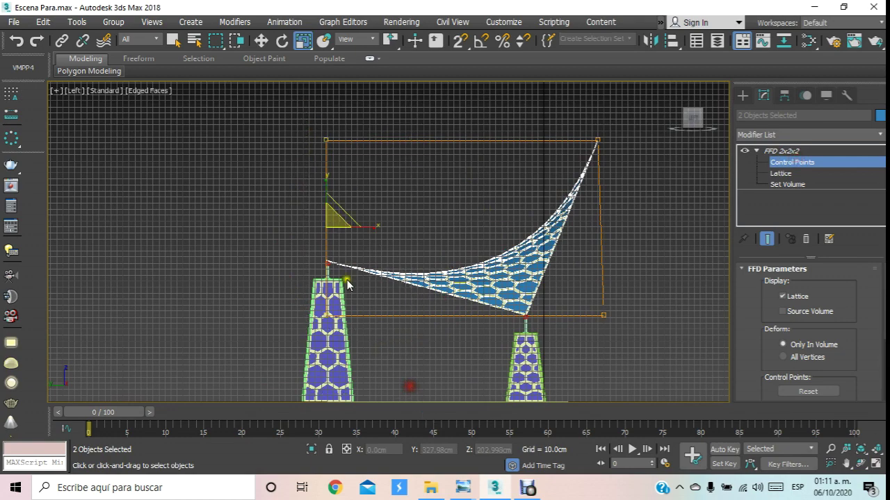
scroll(341, 292, up, 3)
click(269, 41)
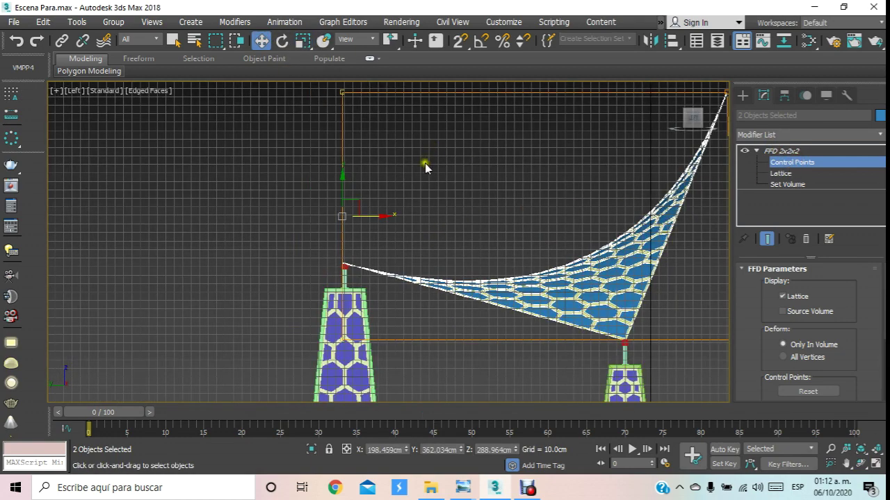
- Lower that corner point about 4cm onto the left post's tip, then exit control points
scroll(424, 166, down, 2)
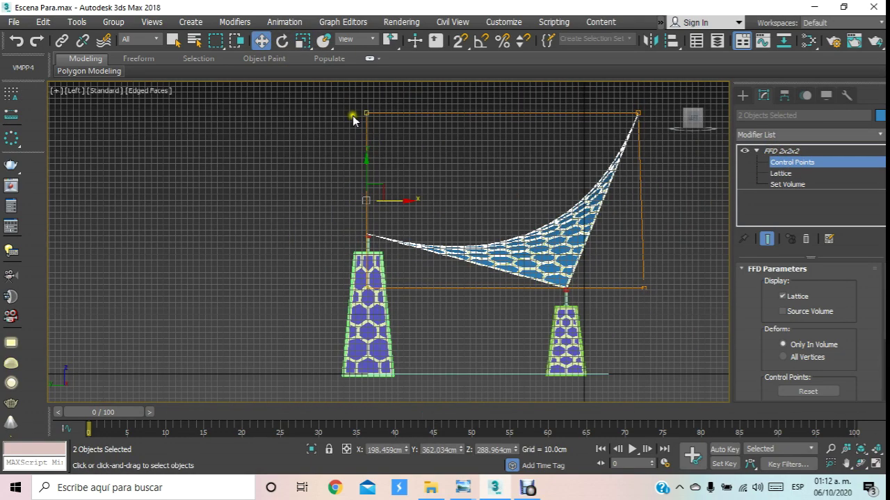
scroll(371, 247, up, 6)
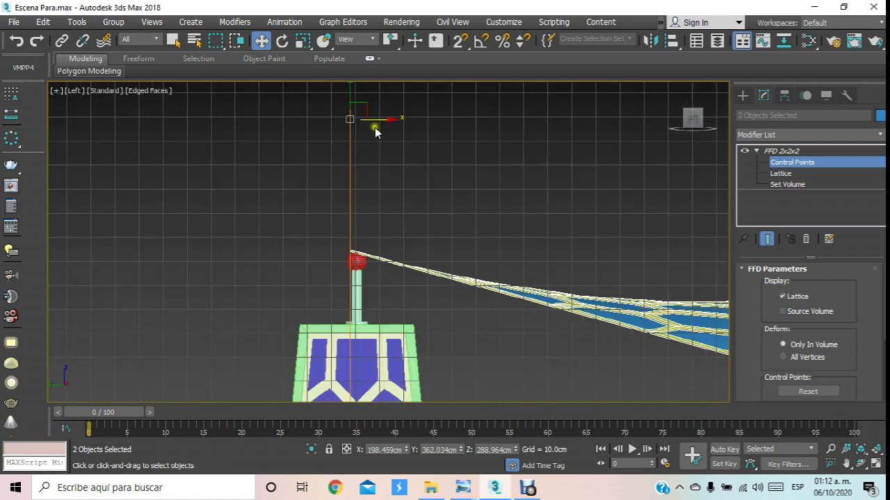
drag(375, 123, 384, 131)
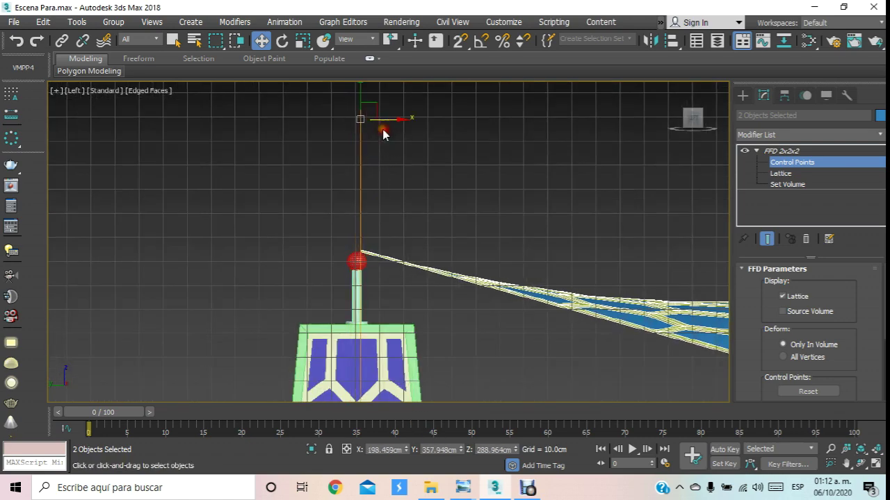
drag(363, 93, 361, 105)
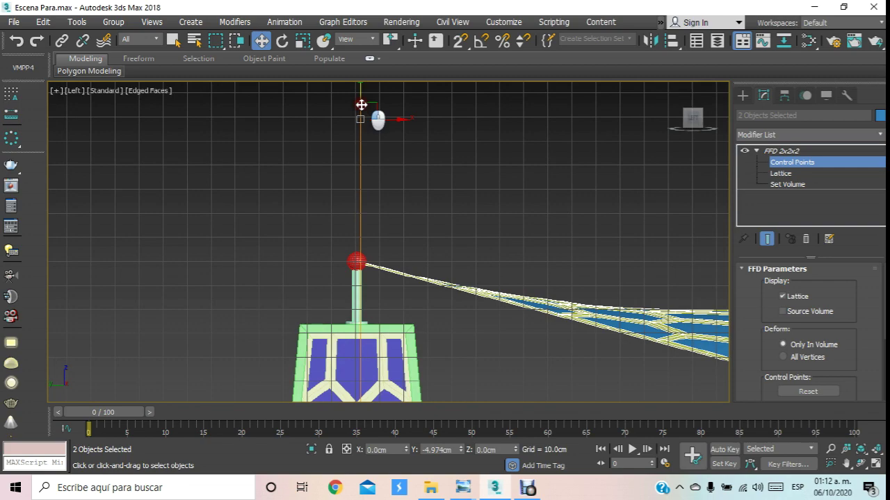
scroll(363, 186, down, 2)
scroll(415, 192, down, 3)
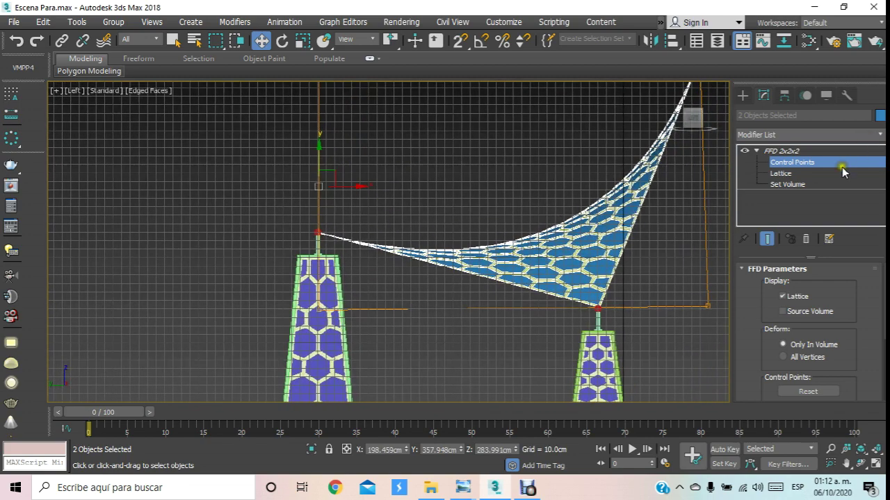
click(841, 164)
middle_drag(673, 243, 417, 304)
- Orbit the perspective view and convert the first canopy piece to Editable Poly
click(461, 300)
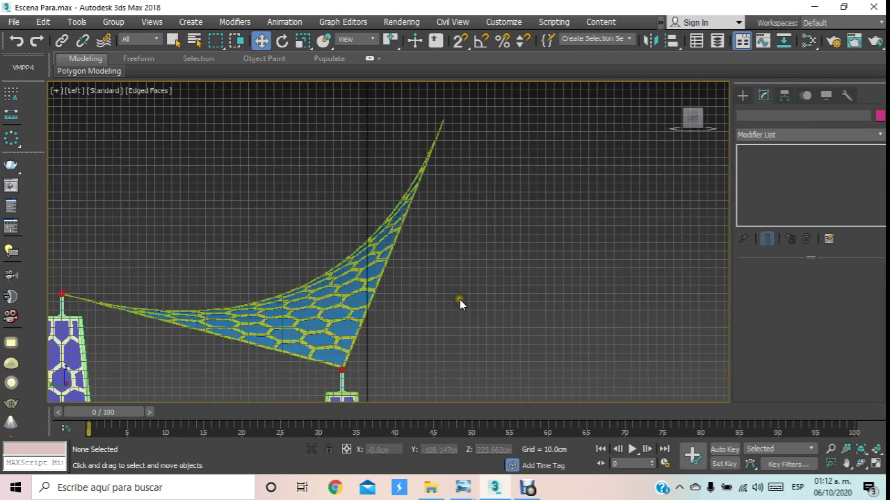
key(p)
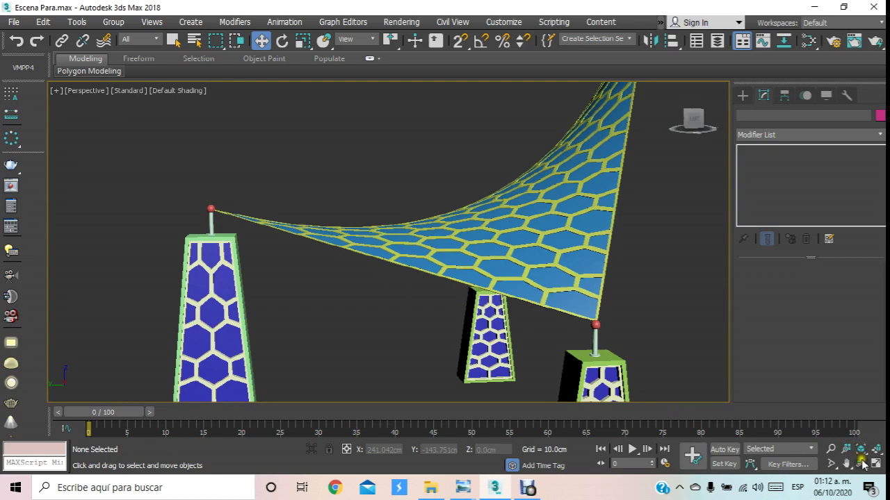
click(860, 464)
mouse_move(436, 305)
mouse_down()
mouse_move(371, 238)
mouse_move(383, 297)
mouse_move(353, 174)
mouse_up()
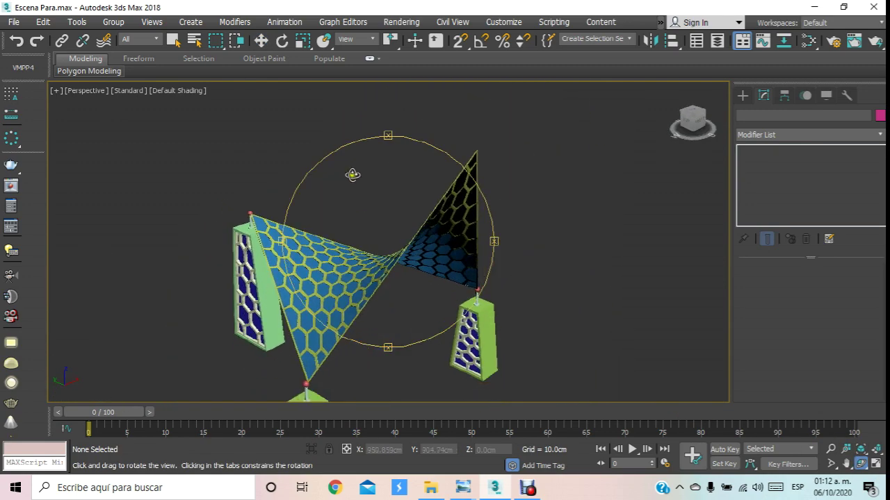
click(261, 41)
click(342, 306)
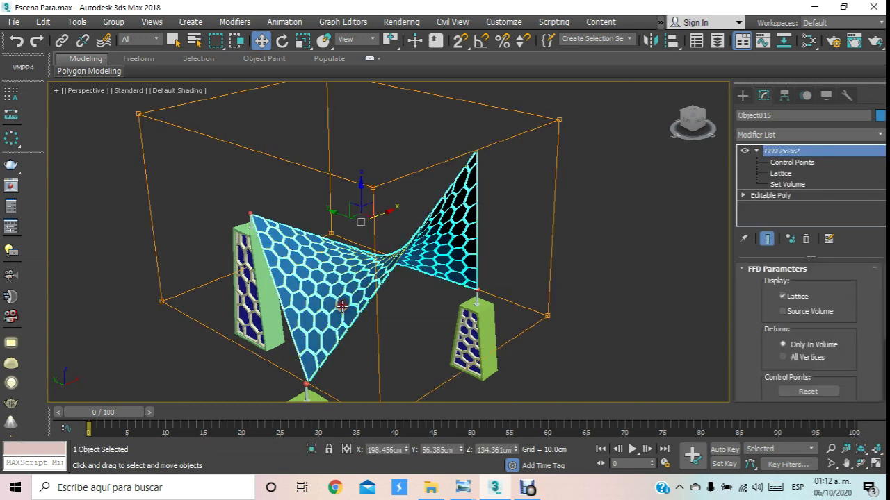
right_click(341, 306)
mouse_move(389, 446)
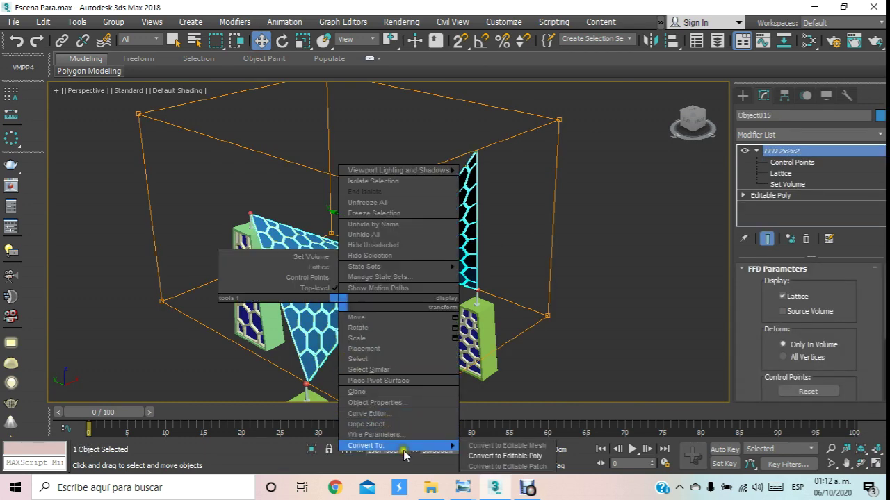
click(506, 456)
- Convert the remaining canopy piece to Editable Poly, baking in its FFD and Shell
click(510, 265)
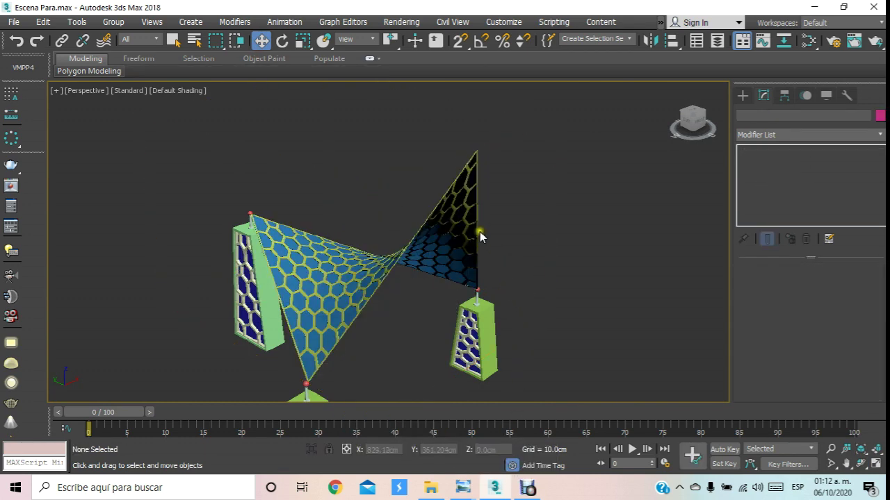
click(480, 233)
right_click(478, 233)
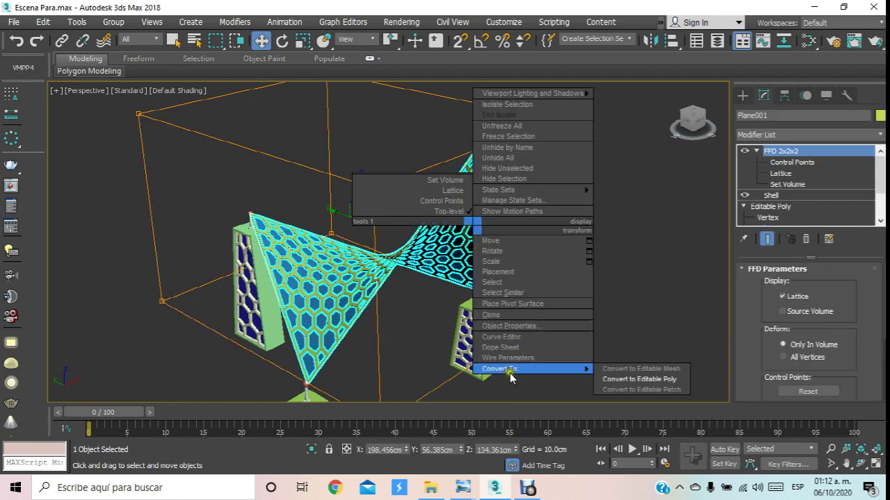
click(628, 379)
click(622, 321)
click(455, 258)
click(860, 463)
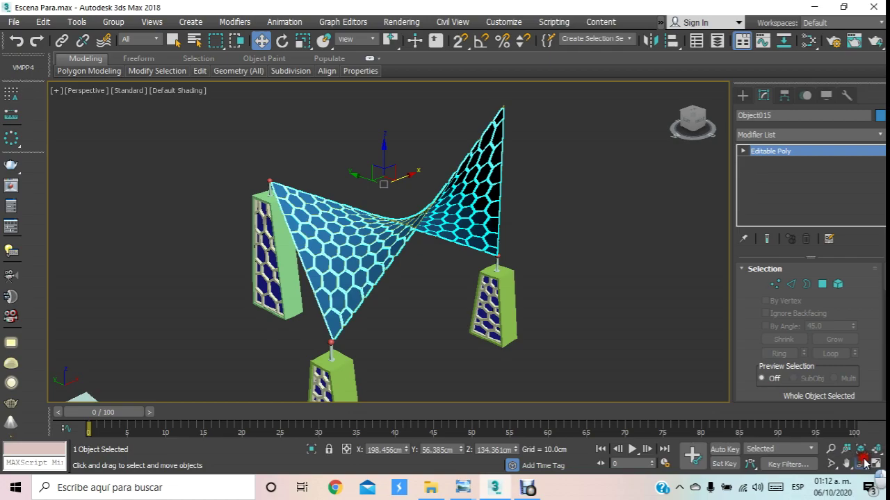
- Select ground plane Plane002 and set its Length to 600 and Width to 3000
mouse_move(425, 307)
mouse_down()
mouse_move(338, 258)
mouse_move(424, 258)
mouse_move(417, 284)
mouse_move(536, 314)
mouse_move(404, 322)
mouse_move(423, 259)
mouse_move(427, 271)
mouse_up()
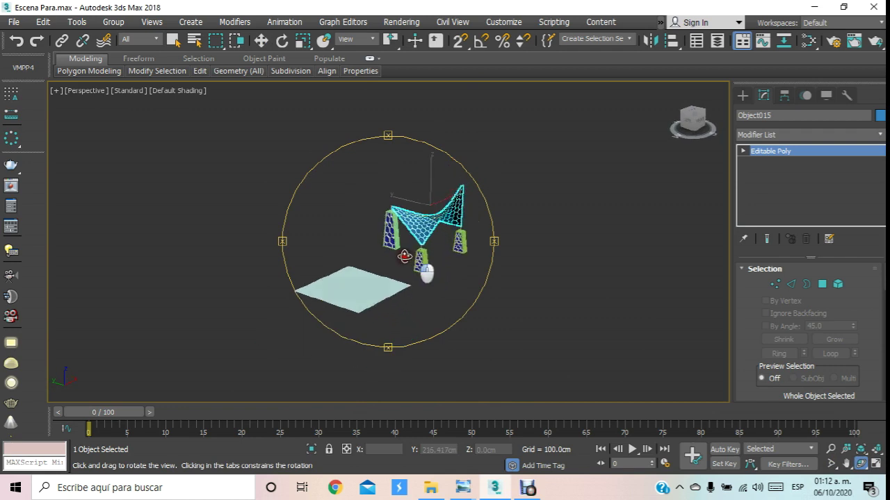
scroll(399, 250, up, 4)
click(259, 42)
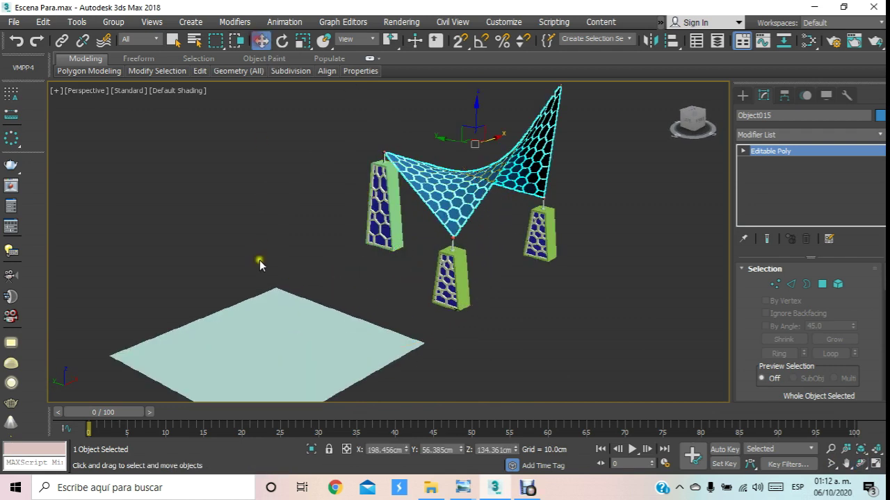
click(278, 326)
alt+middle_drag(278, 327, 387, 319)
alt+middle_drag(401, 290, 407, 259)
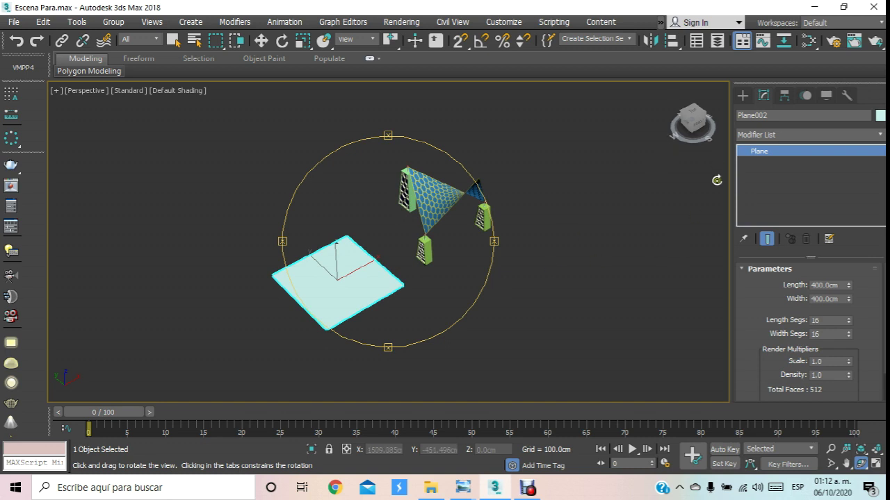
click(839, 284)
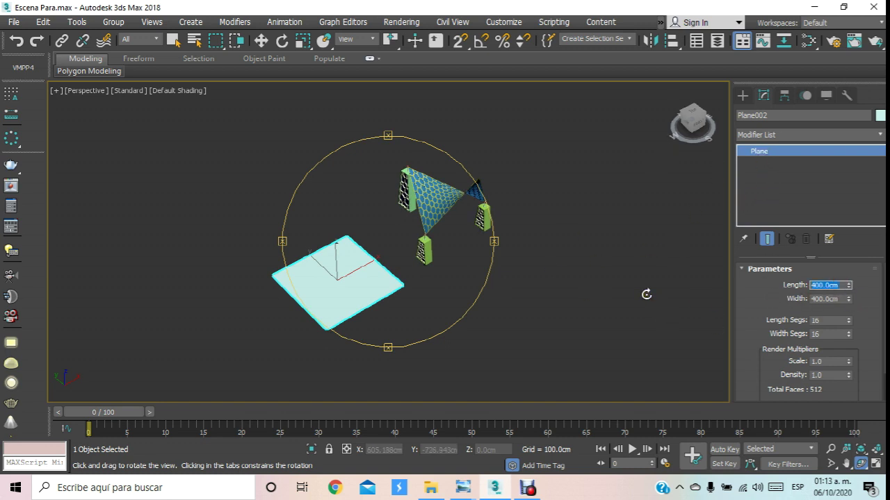
text(1000)
key(Return)
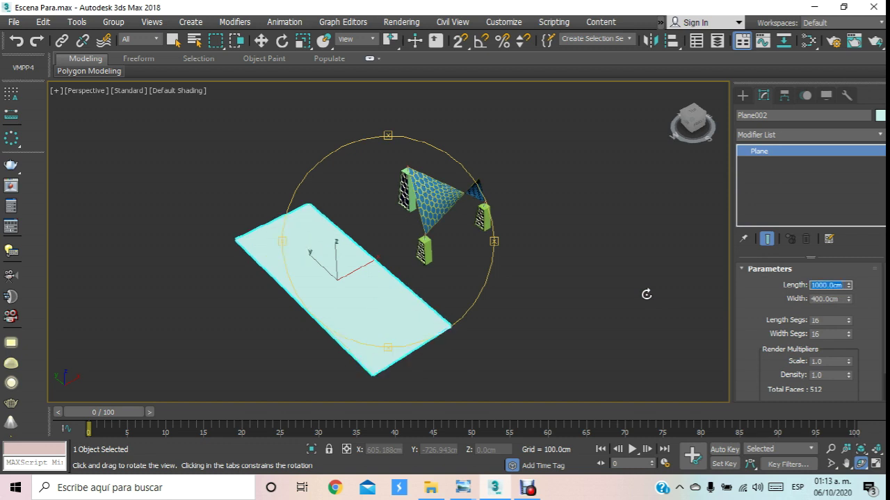
text(600)
key(Return)
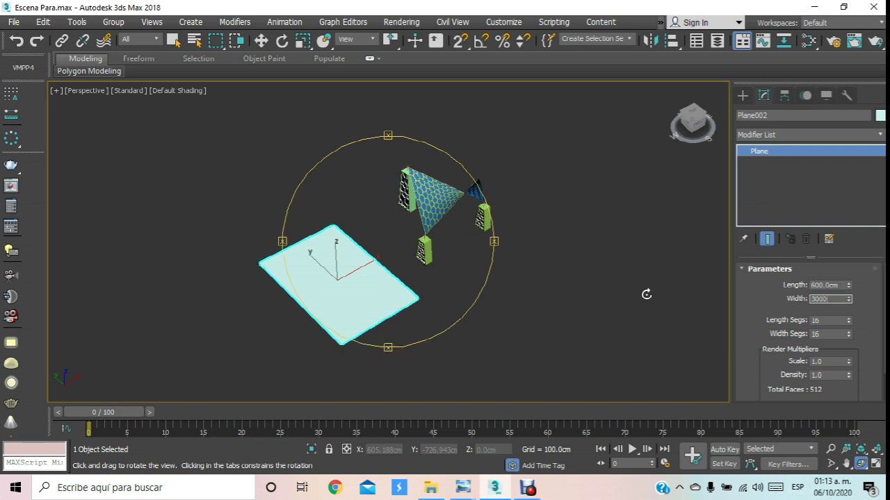
key(Return)
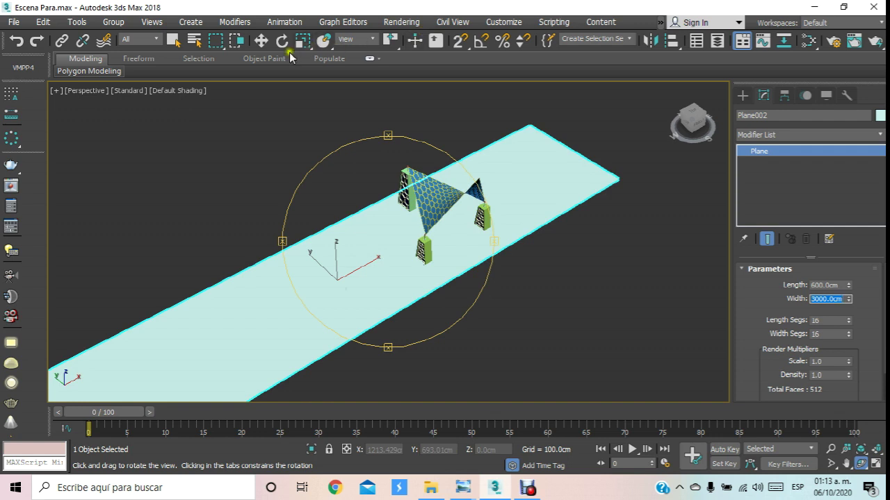
- Move the ground plane, then reset its Z position to 0
click(261, 40)
mouse_move(417, 253)
middle_down()
mouse_move(606, 149)
mouse_move(667, 132)
middle_up()
scroll(500, 223, up, 5)
scroll(503, 216, up, 2)
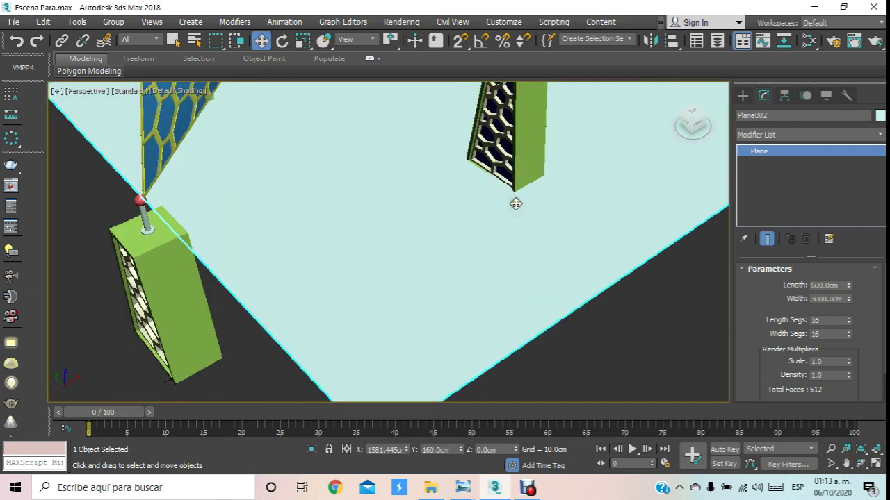
scroll(516, 202, down, 8)
scroll(522, 201, up, 2)
scroll(532, 188, up, 2)
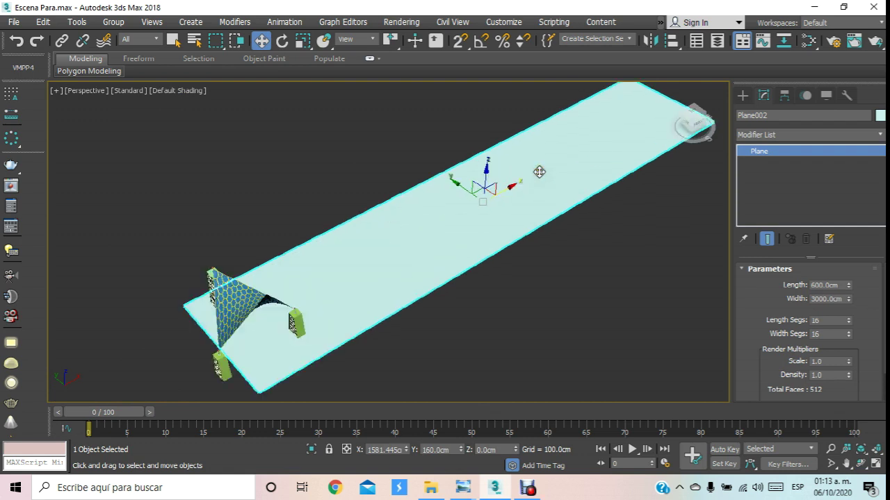
middle_drag(549, 219, 522, 206)
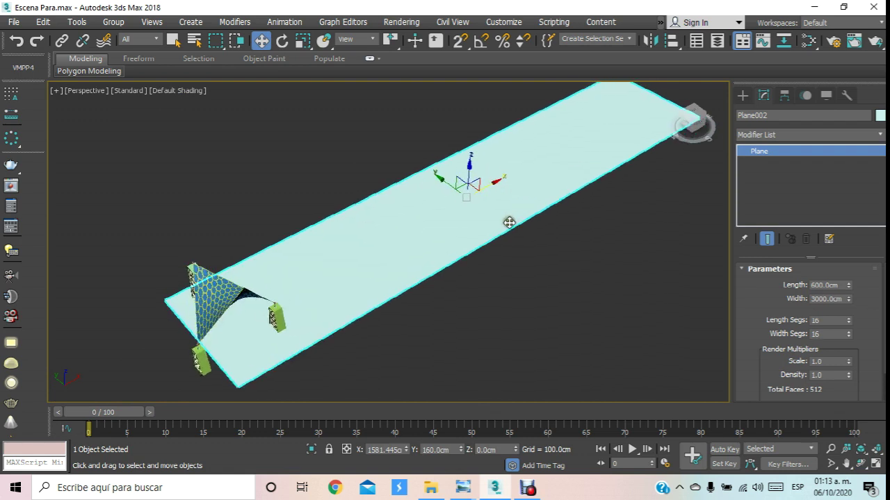
drag(472, 167, 463, 170)
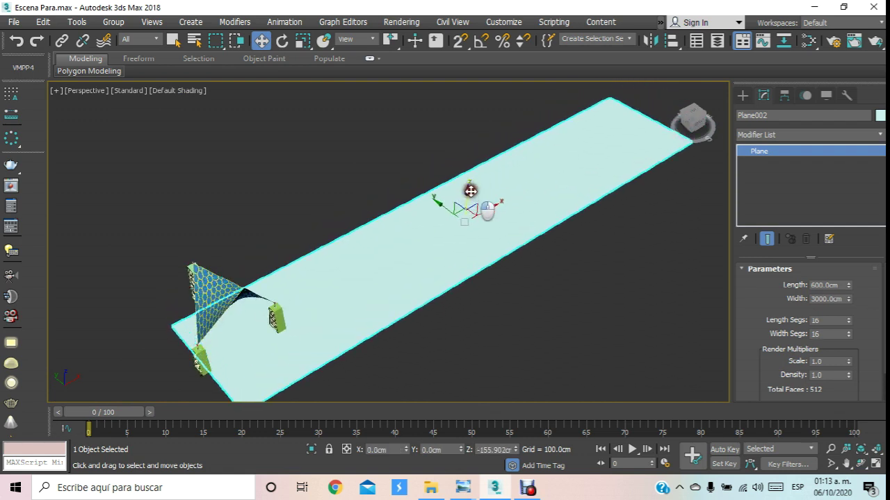
click(505, 448)
text(0)
key(Return)
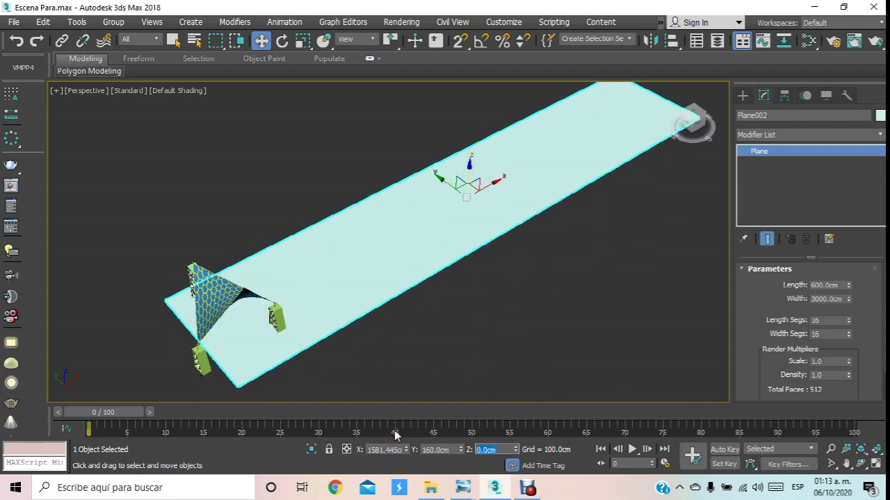
- Delete Plane002 from the scene and bring up the Create panel
scroll(313, 275, up, 2)
scroll(334, 267, up, 5)
scroll(351, 263, up, 3)
scroll(352, 266, down, 2)
scroll(382, 250, down, 10)
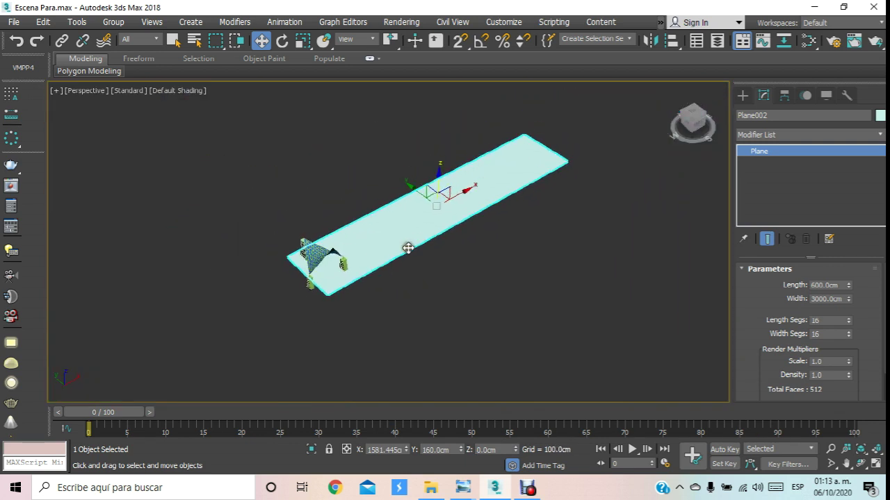
key(Delete)
click(745, 96)
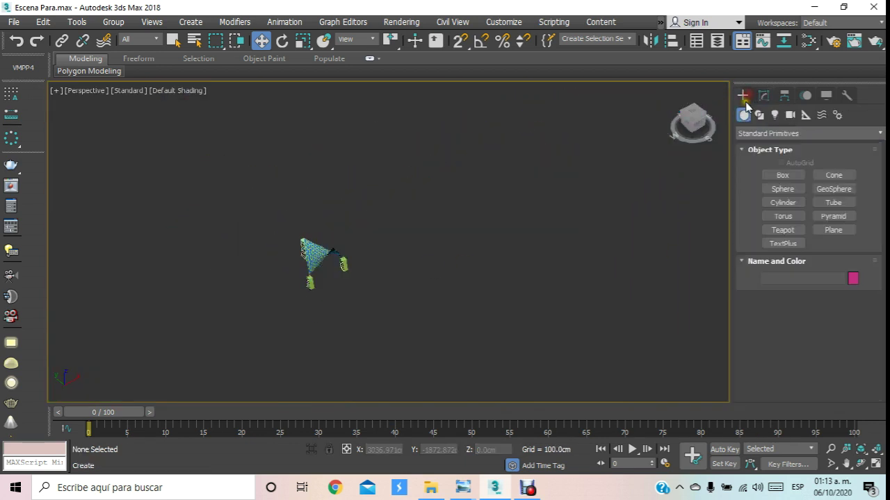
- Draw a new Plane and size it to 600 cm length by 3000 cm width
click(831, 230)
mouse_move(200, 317)
mouse_down()
mouse_move(526, 252)
mouse_move(650, 162)
mouse_up()
click(773, 379)
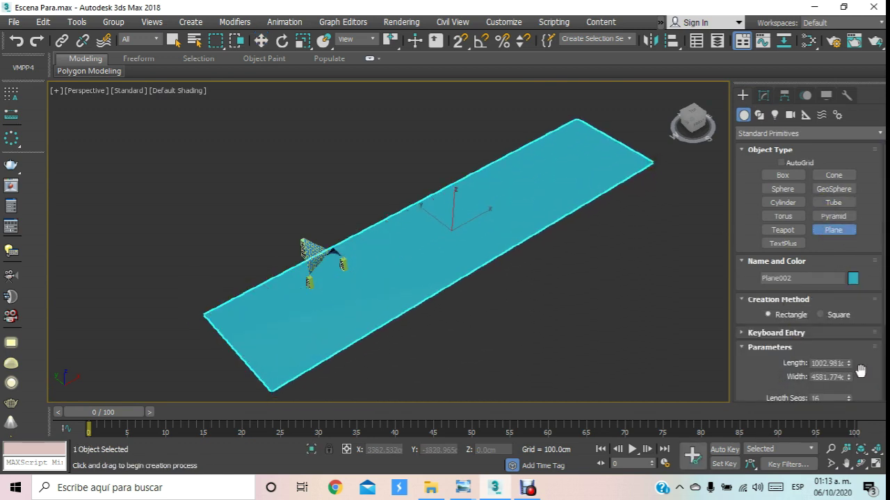
double_click(811, 363)
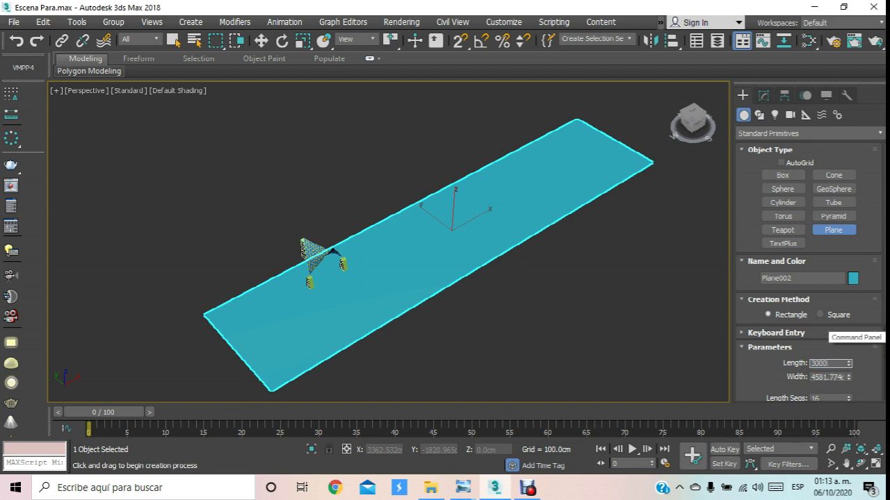
text(0)
key(Return)
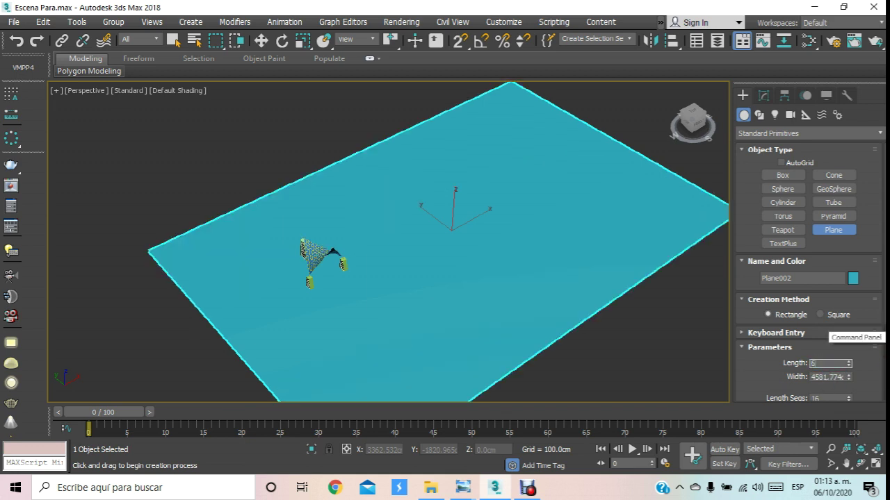
key(Return)
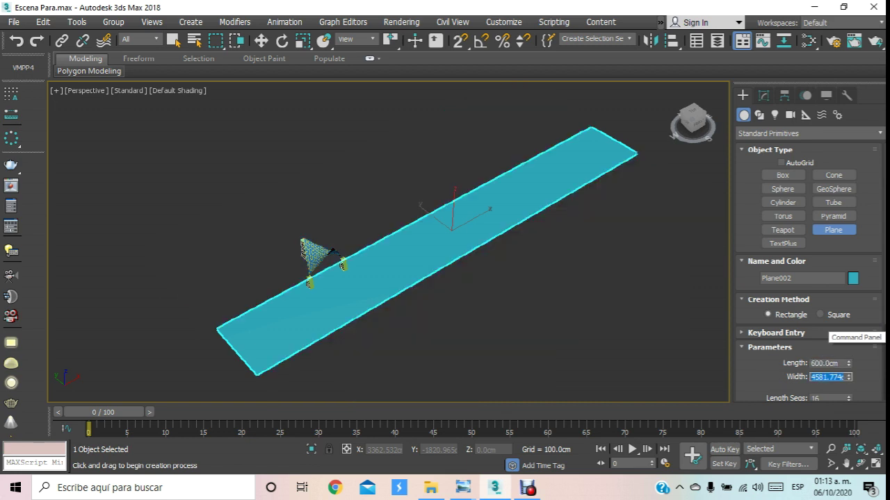
text(3000)
key(Return)
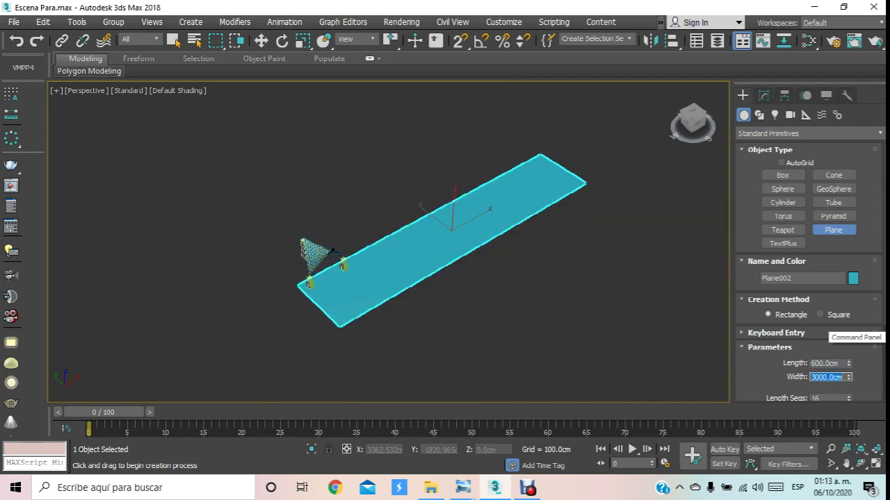
- In the Front view, box-select the canopy arch and its three pillars and raise them slightly
click(262, 43)
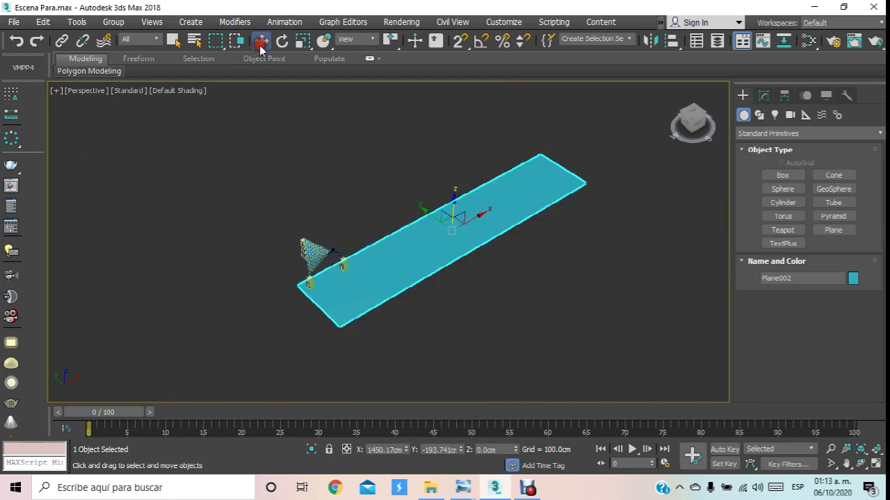
key(f)
middle_drag(518, 192, 403, 261)
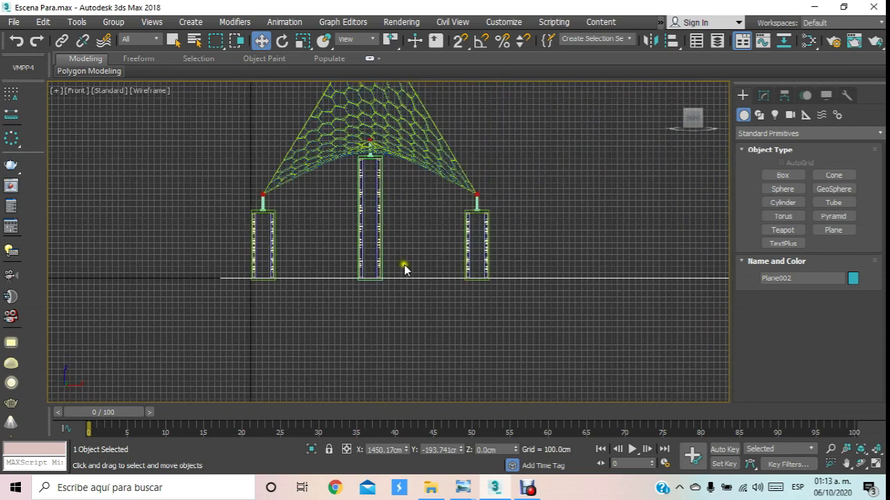
scroll(562, 277, up, 3)
middle_drag(290, 281, 366, 295)
scroll(271, 292, down, 5)
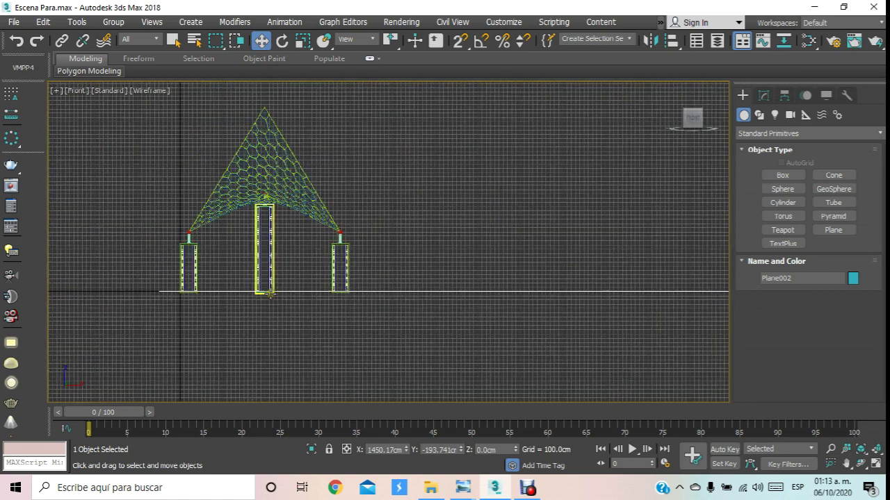
middle_drag(271, 292, 331, 291)
drag(189, 87, 188, 99)
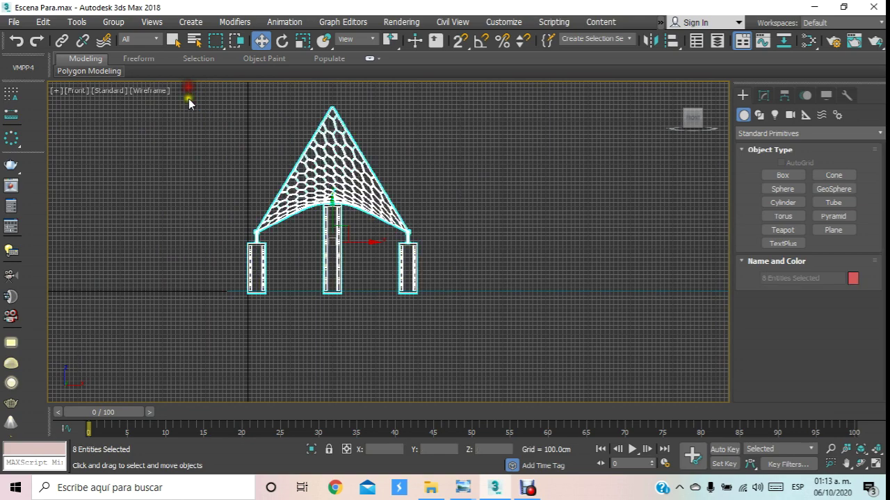
scroll(351, 221, up, 3)
middle_drag(317, 254, 330, 194)
drag(330, 185, 329, 197)
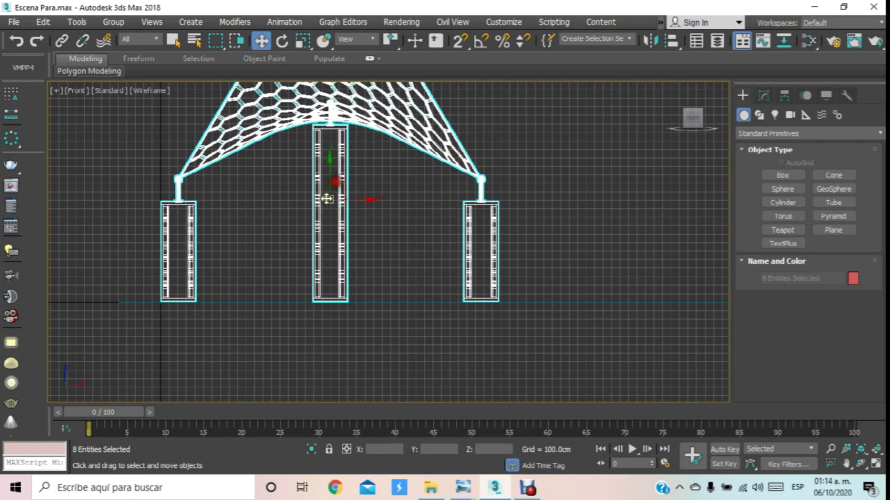
scroll(329, 197, down, 5)
- In Perspective, select the ground plane and set its object colour to light cyan
key(p)
click(442, 226)
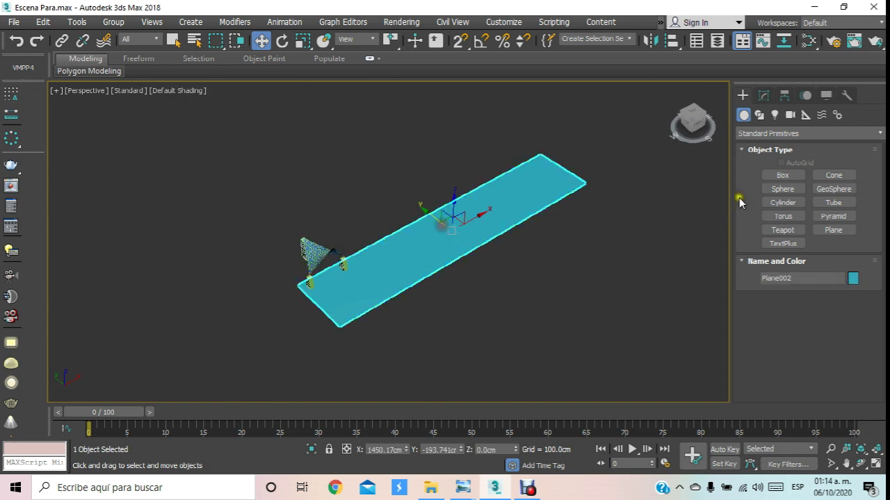
click(854, 279)
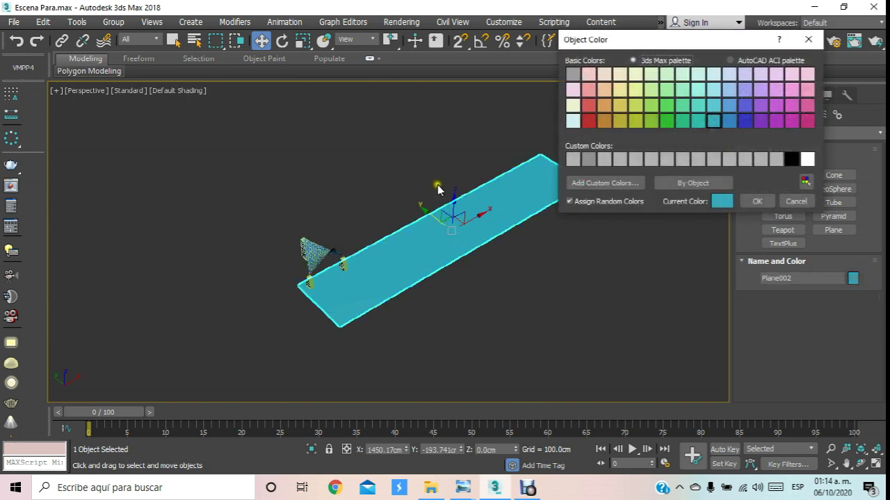
click(698, 87)
click(755, 202)
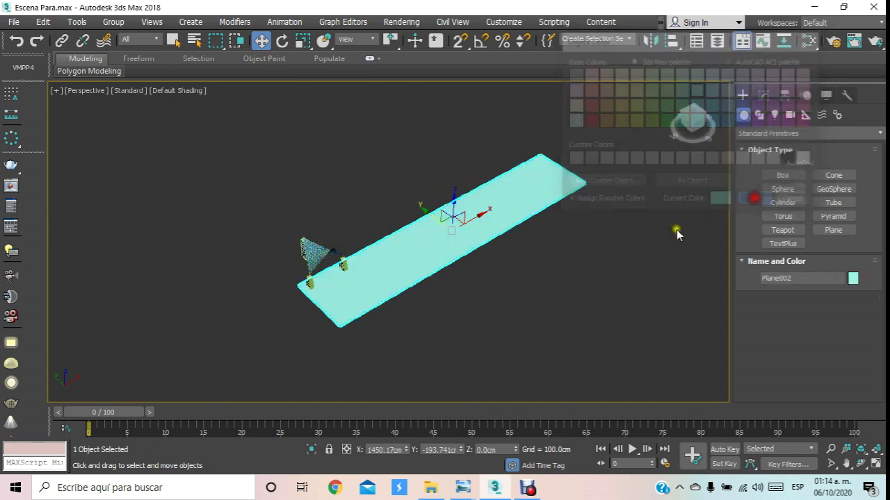
click(592, 276)
- Reselect the ground plane and change its colour to red from Basic Colors
click(339, 309)
click(855, 278)
click(589, 108)
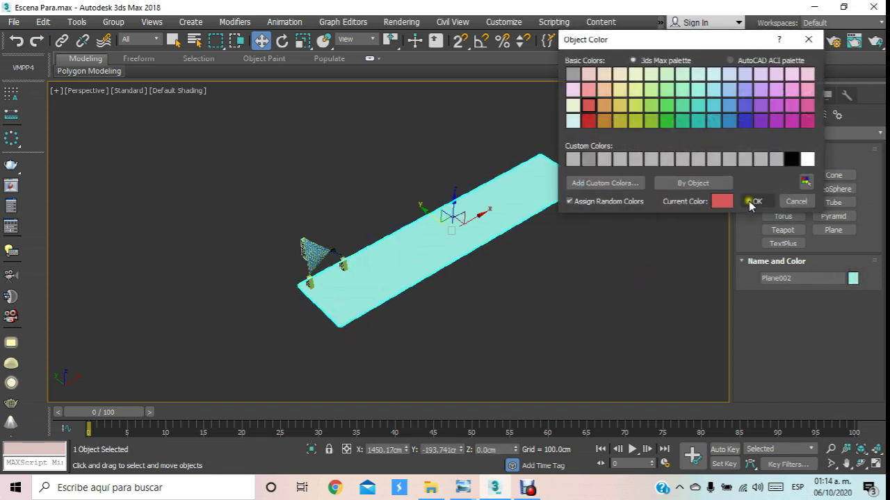
click(755, 201)
scroll(488, 284, up, 1)
scroll(438, 237, up, 3)
scroll(397, 220, up, 2)
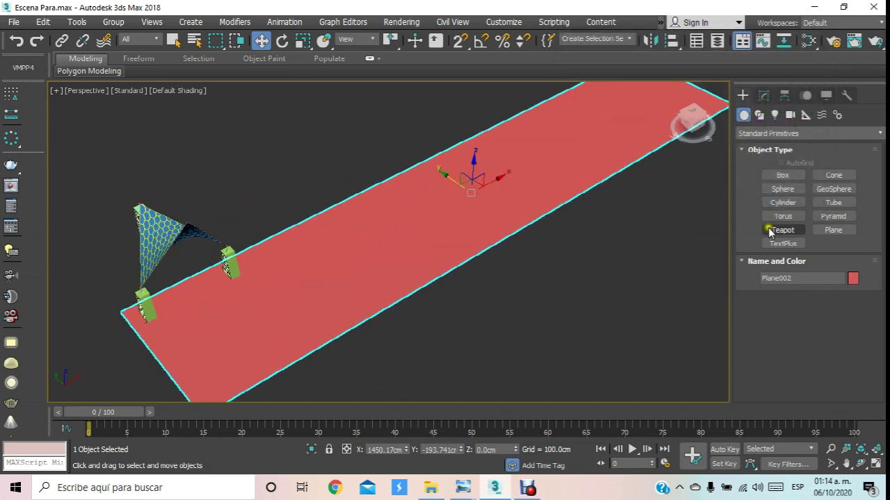
- Set the ground plane's Width to 5000 cm and Length to 1800 cm
click(763, 95)
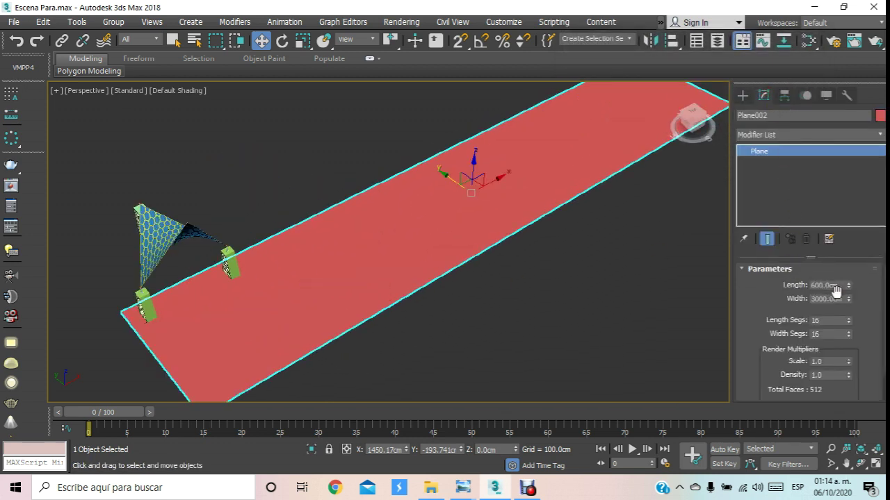
drag(839, 298, 744, 299)
text(5000)
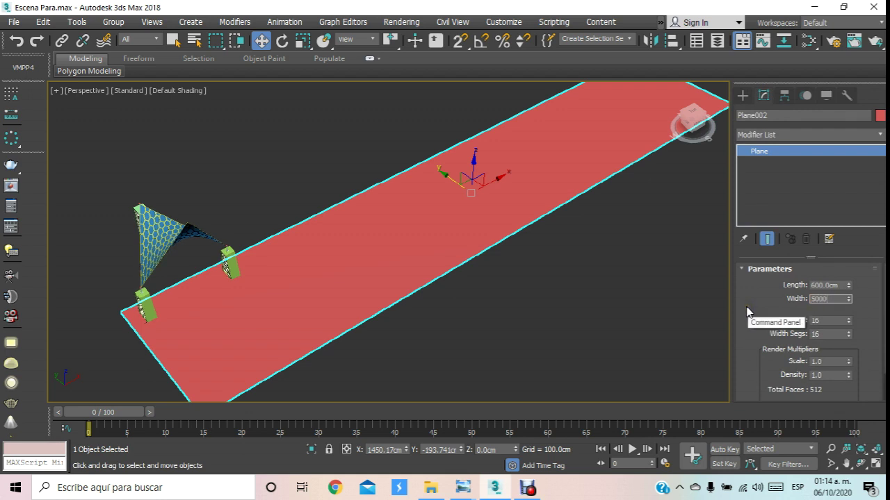
key(Return)
scroll(472, 192, down, 1)
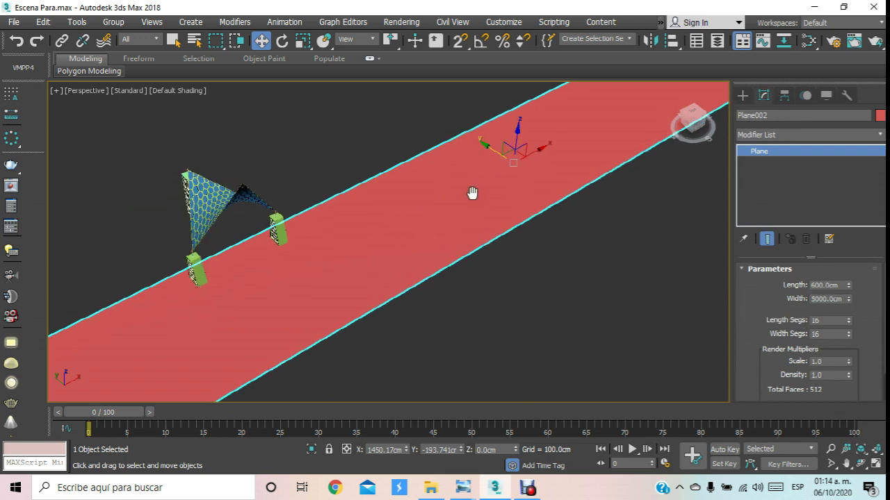
scroll(470, 192, down, 3)
scroll(510, 201, down, 2)
scroll(483, 168, up, 2)
middle_drag(483, 168, 466, 197)
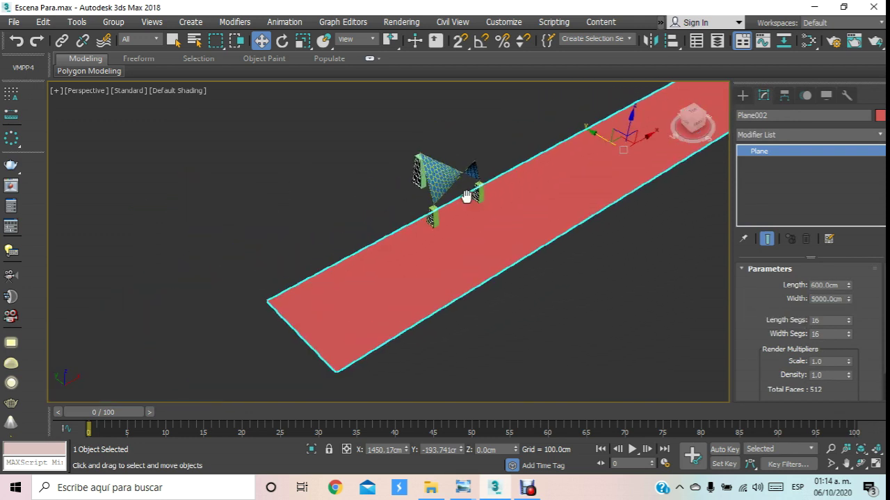
double_click(836, 288)
text(1800)
key(Return)
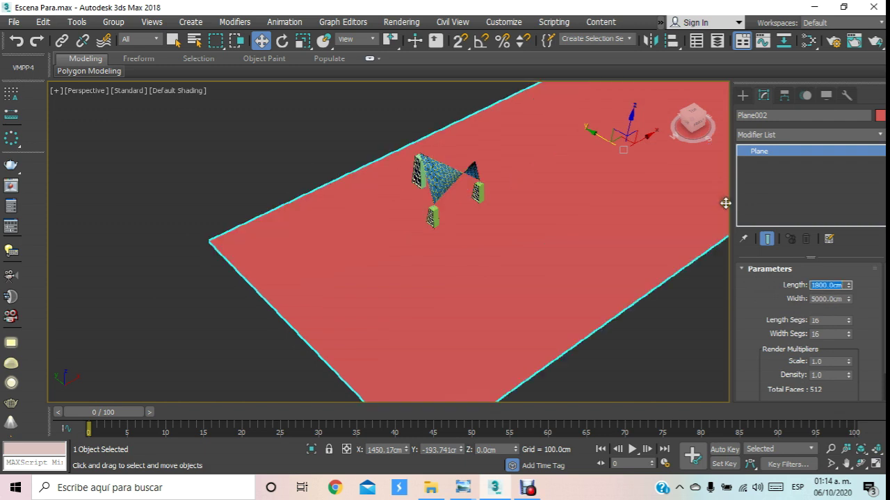
- Slide the ground plane along X so the canopy sits near one edge
middle_drag(586, 140, 581, 143)
scroll(585, 149, up, 2)
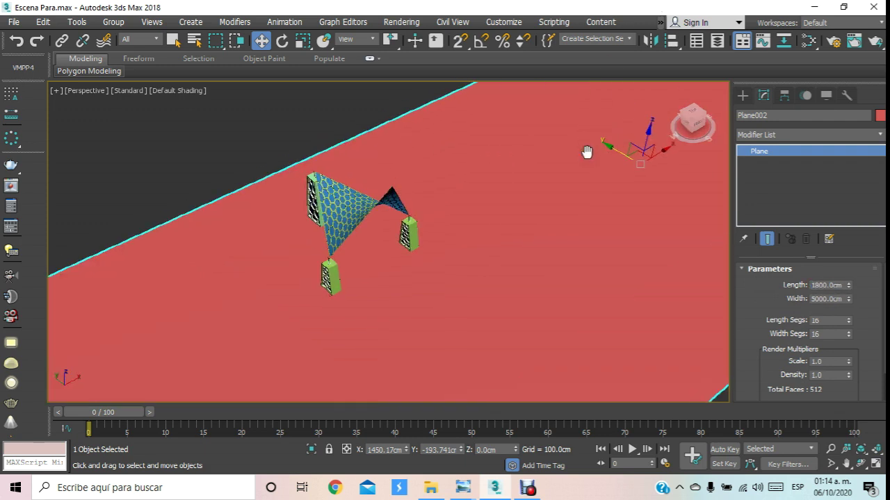
scroll(587, 154, down, 4)
drag(588, 146, 604, 166)
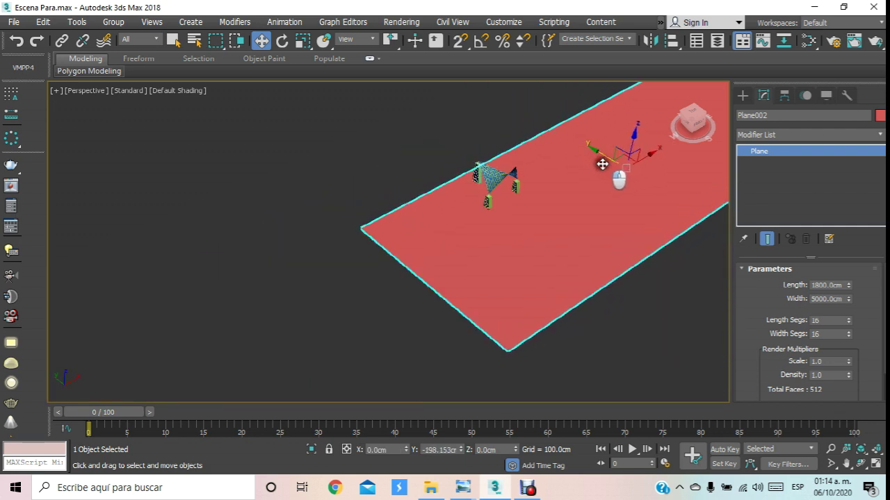
middle_drag(603, 165, 603, 189)
scroll(463, 198, up, 2)
scroll(480, 160, up, 2)
scroll(483, 152, down, 5)
scroll(426, 255, up, 1)
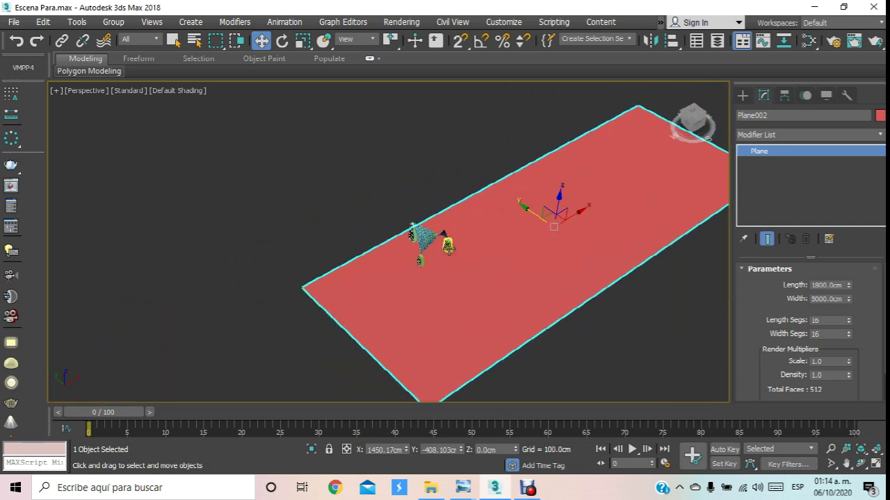
scroll(420, 240, up, 2)
scroll(420, 240, up, 1)
scroll(423, 229, down, 3)
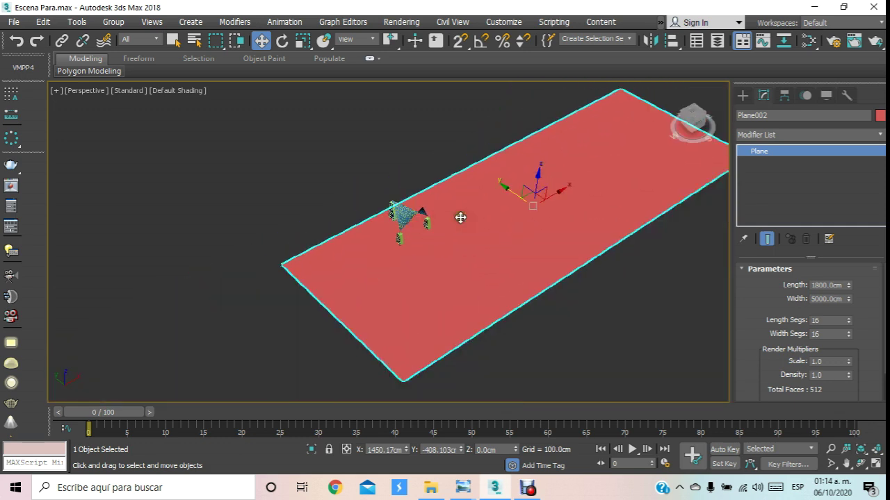
drag(558, 192, 563, 181)
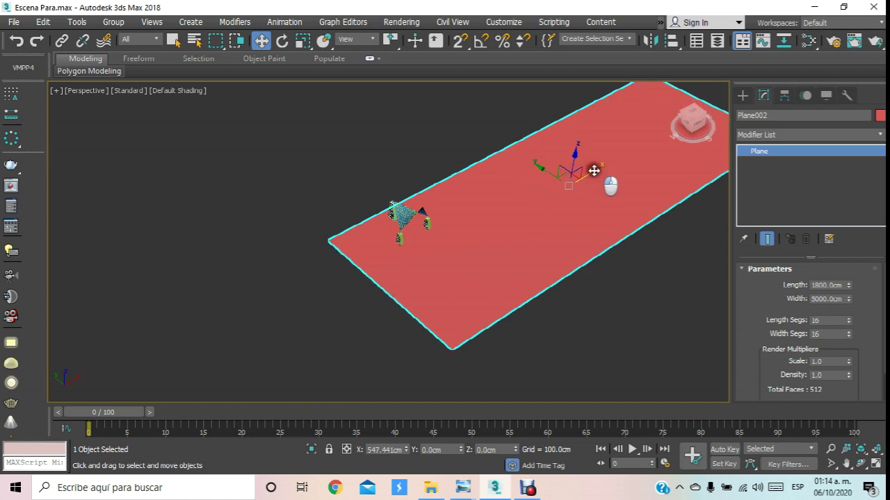
scroll(400, 219, up, 3)
scroll(400, 218, up, 3)
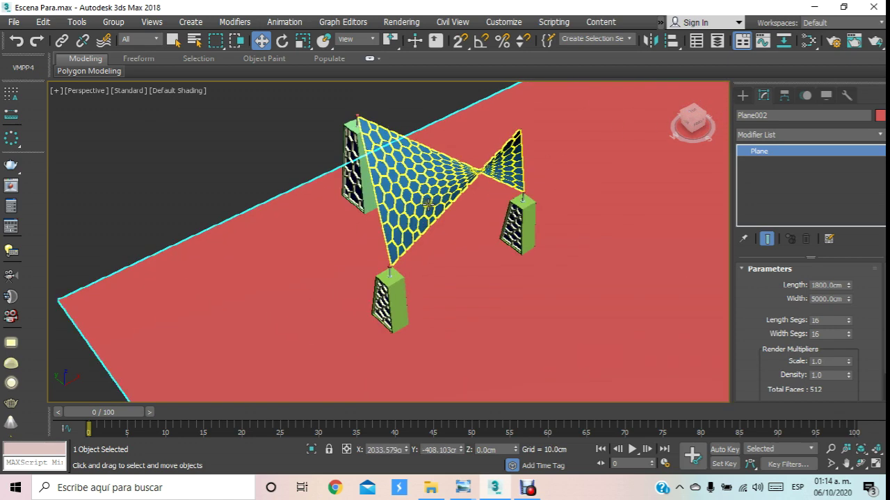
- Select Group001 and orbit around the canopy and pillars to inspect them
click(379, 164)
click(860, 464)
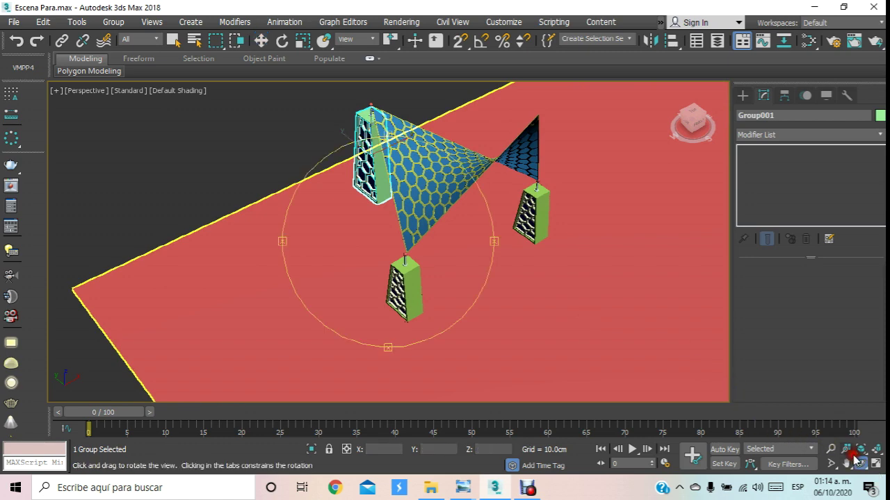
mouse_move(403, 224)
mouse_down()
mouse_move(394, 236)
mouse_move(407, 238)
mouse_move(387, 243)
mouse_move(400, 250)
mouse_move(389, 237)
mouse_up()
scroll(404, 230, up, 5)
scroll(391, 236, down, 5)
scroll(405, 260, up, 5)
scroll(400, 250, down, 5)
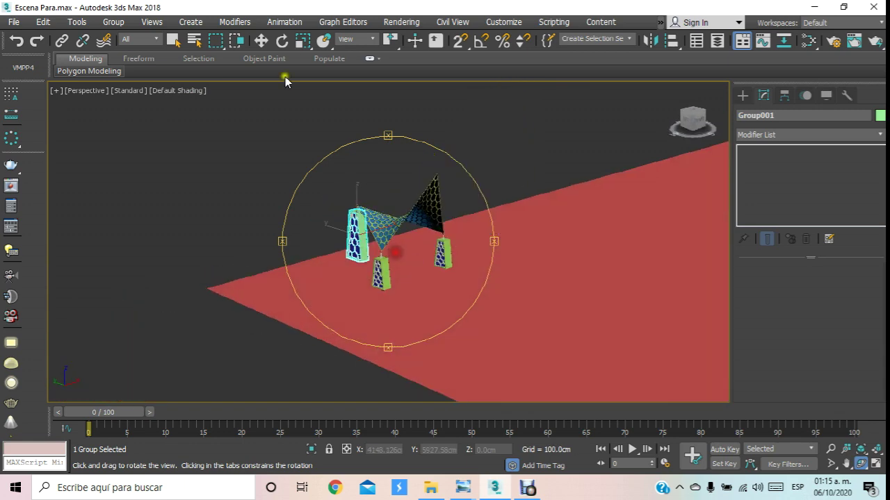
- Reselect the red ground plane Plane002 and orbit to view it with the canopy
click(261, 40)
click(274, 149)
click(334, 334)
scroll(333, 303, down, 3)
mouse_move(397, 290)
alt+middle_down()
mouse_move(360, 280)
mouse_move(425, 276)
mouse_move(362, 257)
alt+middle_up()
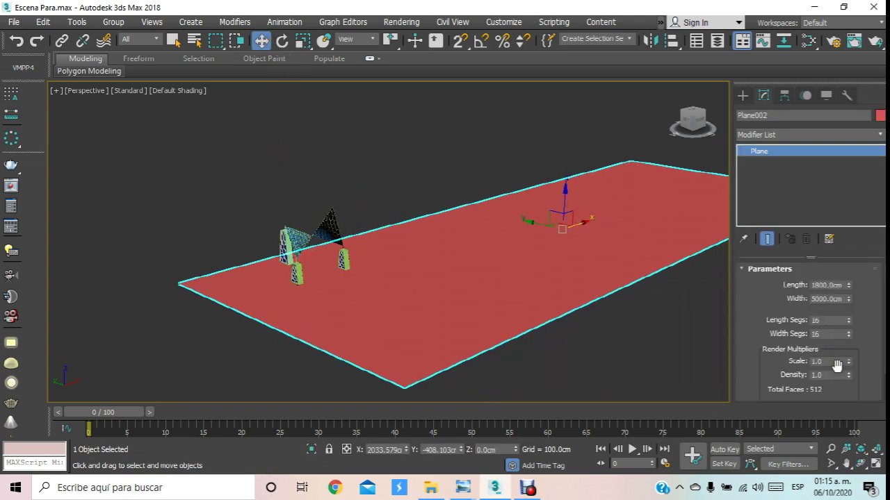
click(860, 463)
mouse_move(393, 218)
mouse_down()
mouse_move(401, 249)
mouse_move(371, 212)
mouse_move(375, 160)
mouse_up()
scroll(318, 158, up, 3)
mouse_move(317, 158)
mouse_down()
mouse_move(338, 127)
mouse_move(343, 156)
mouse_up()
scroll(411, 230, down, 3)
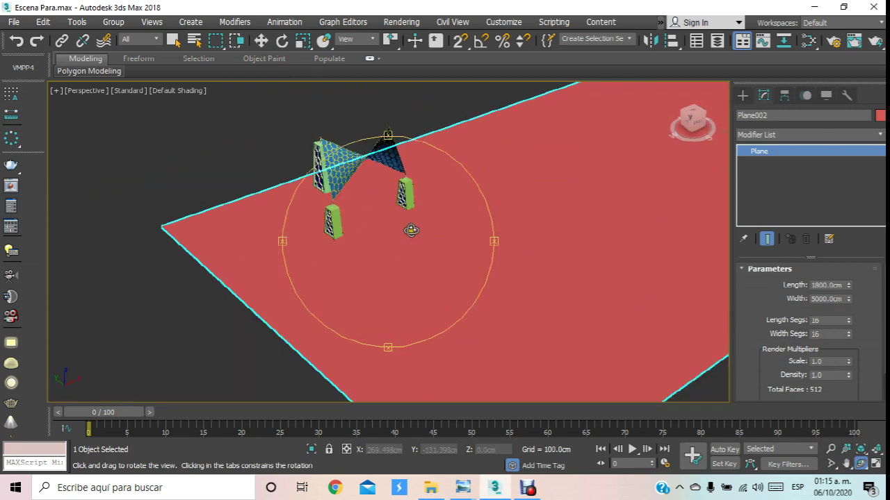
scroll(218, 118, up, 2)
- Turn on Edged Faces shading so the plane's mesh edges show
click(182, 92)
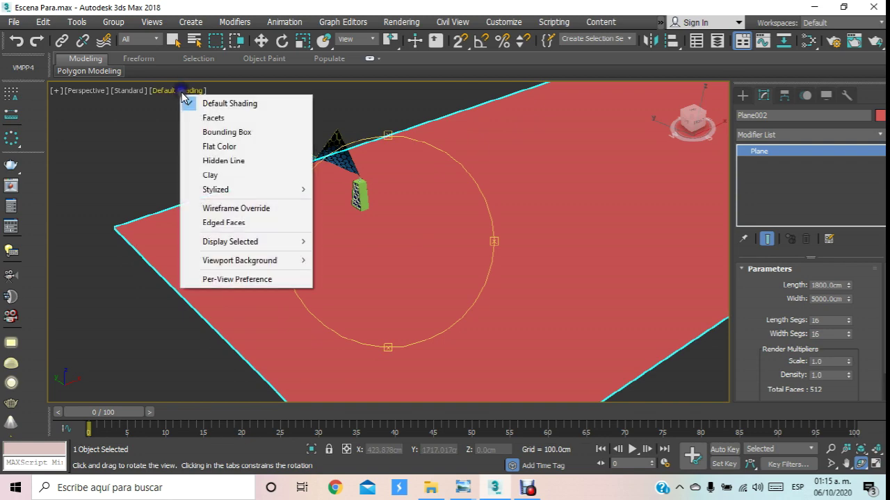
click(234, 224)
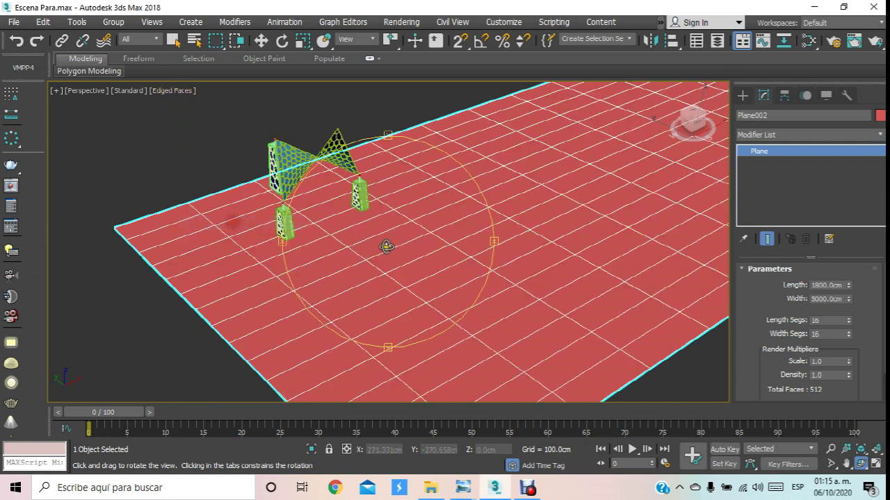
drag(369, 242, 399, 252)
scroll(399, 252, down, 2)
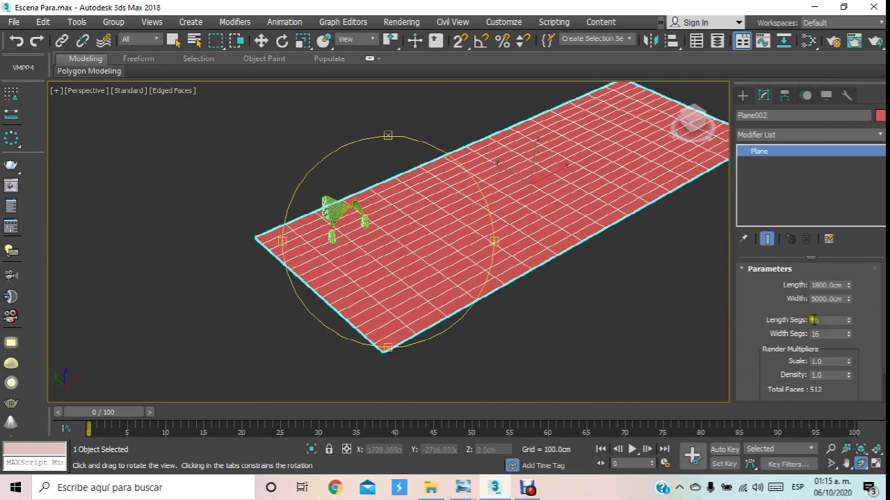
- Try several Length Segs values on Plane002, settling on 24 segments
double_click(822, 321)
text(1)
key(Return)
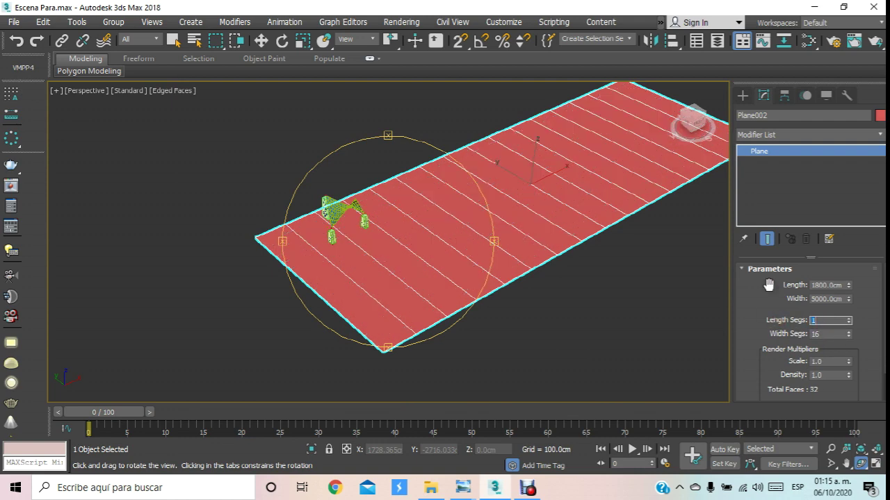
text(6)
key(Return)
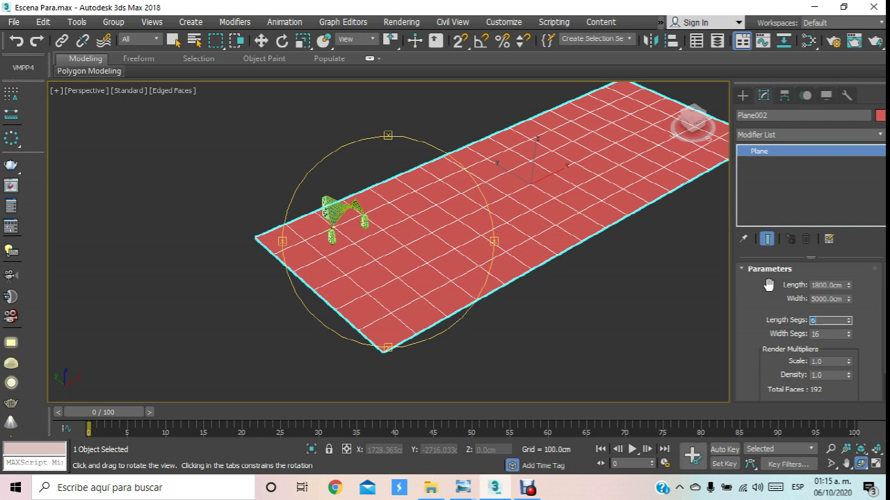
text(1)
key(Return)
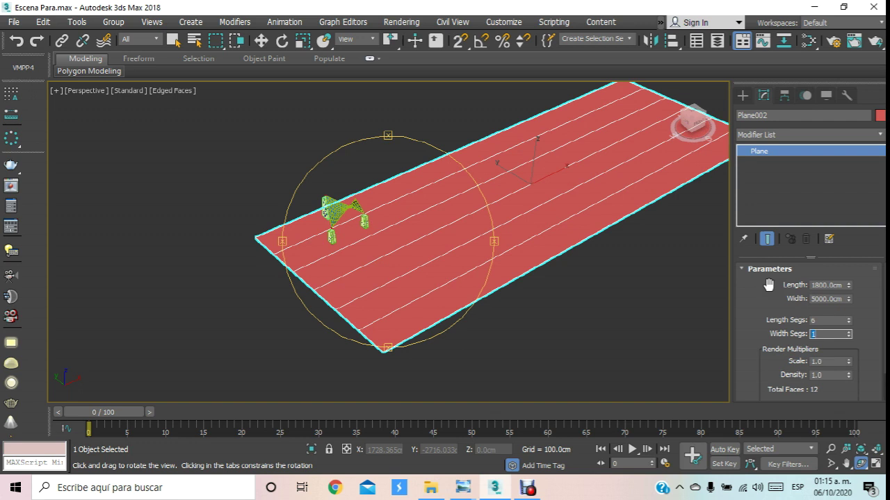
text(18)
key(Return)
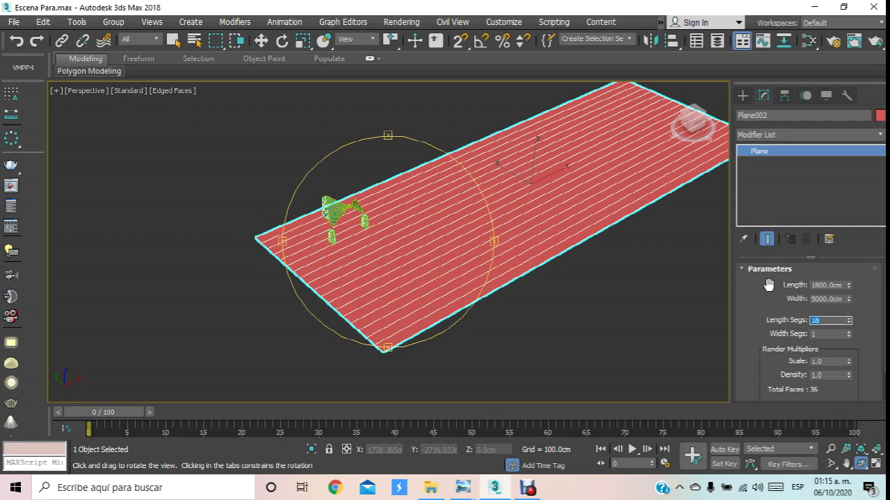
text(24)
key(Return)
- Check the 24-segment plane from the Top view, then return to Perspective
key(t)
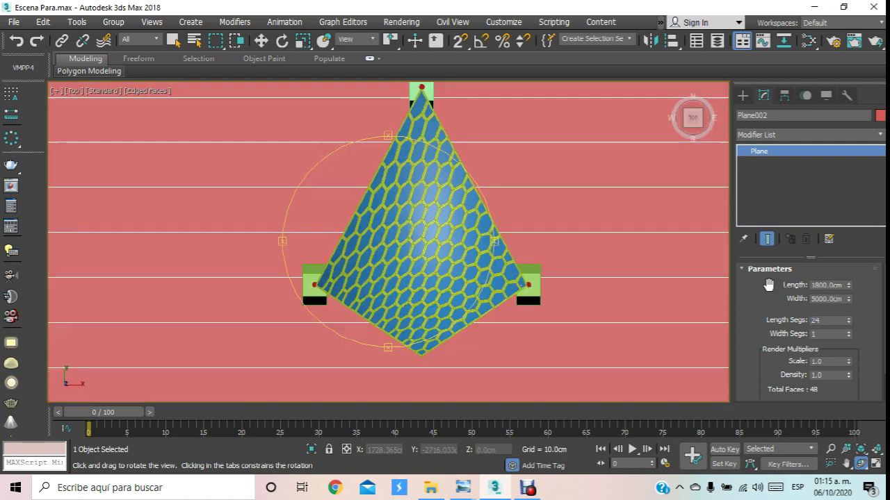
scroll(478, 149, down, 5)
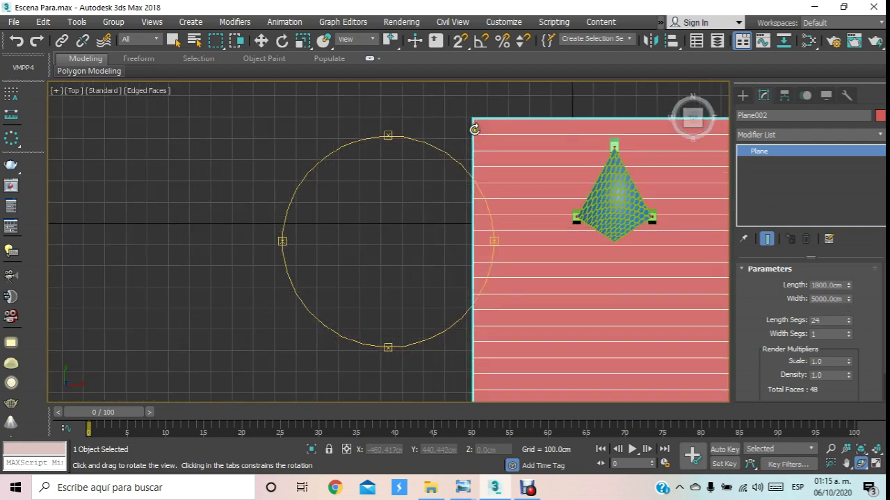
scroll(474, 130, up, 1)
scroll(473, 139, up, 1)
scroll(470, 156, up, 1)
scroll(469, 163, up, 1)
scroll(466, 161, up, 1)
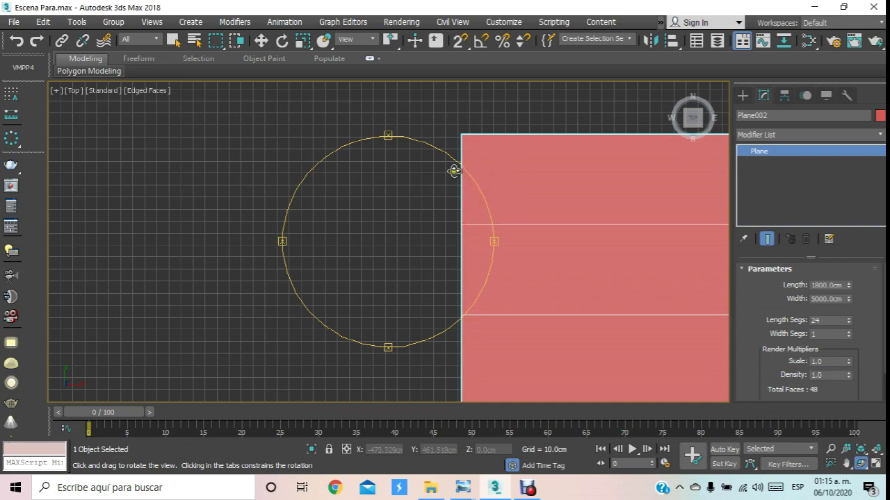
drag(453, 154, 452, 205)
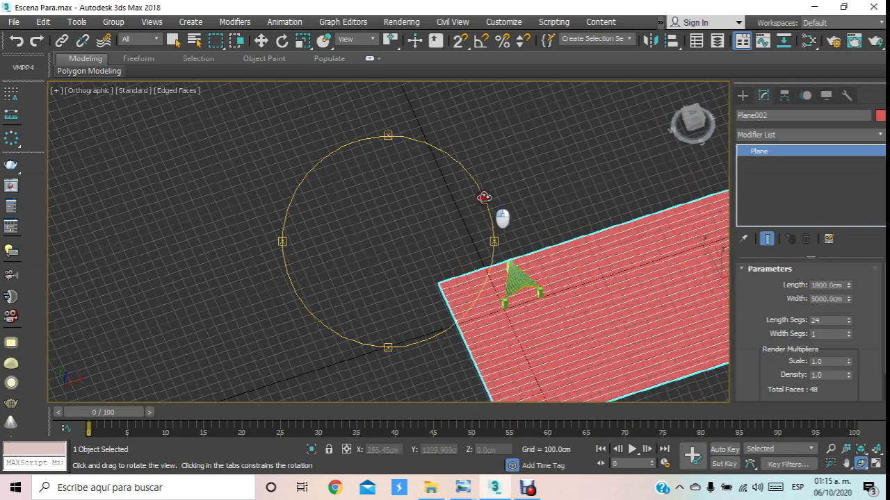
key(p)
scroll(444, 299, up, 3)
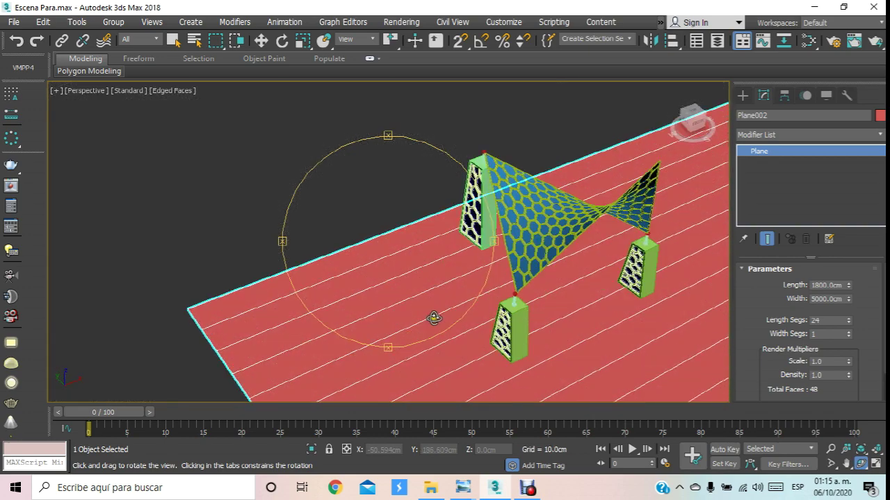
drag(433, 318, 675, 278)
- Set Length Segs to 48 and check the stripes in Top and Perspective views
click(827, 321)
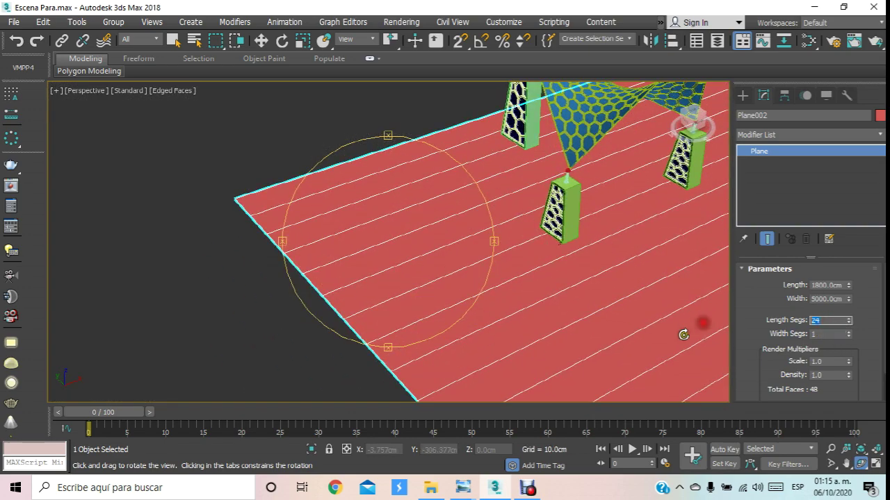
text(48)
key(Return)
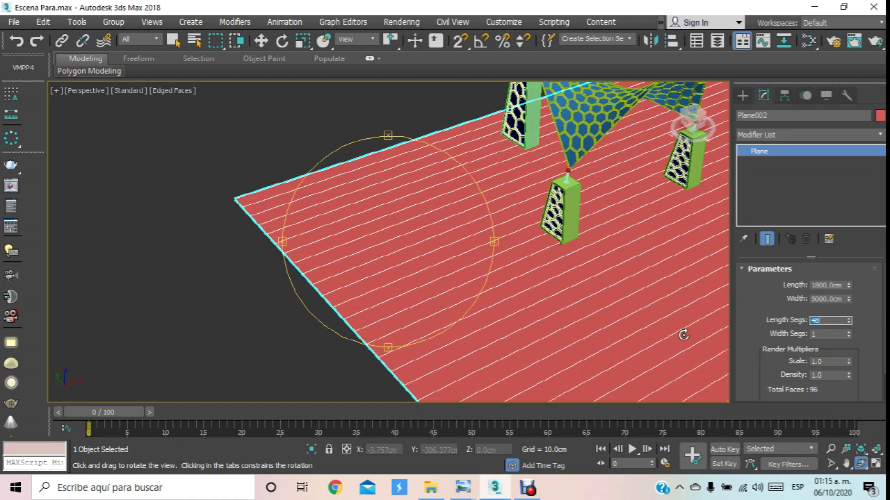
key(t)
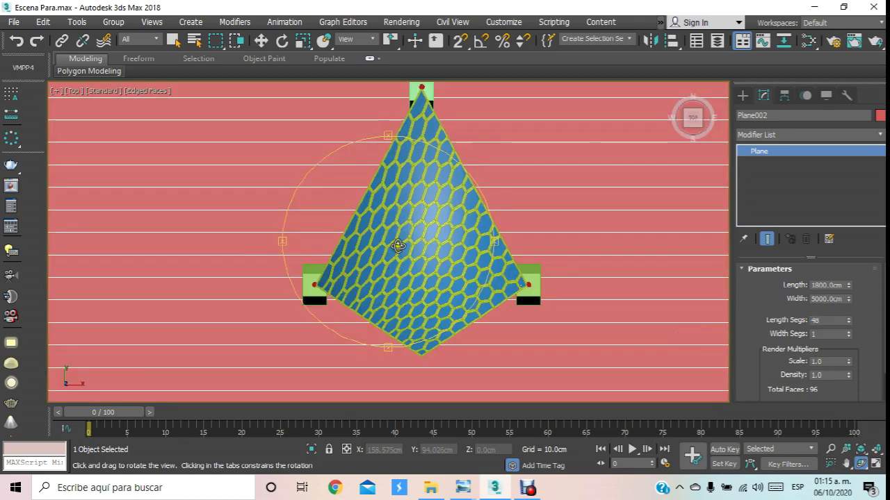
scroll(329, 240, down, 4)
scroll(304, 189, up, 3)
scroll(304, 188, up, 3)
scroll(313, 174, up, 3)
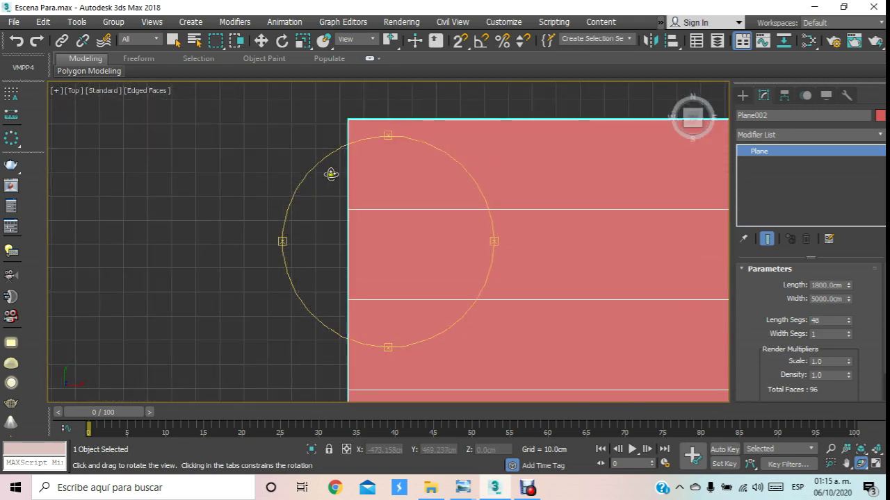
scroll(342, 169, down, 3)
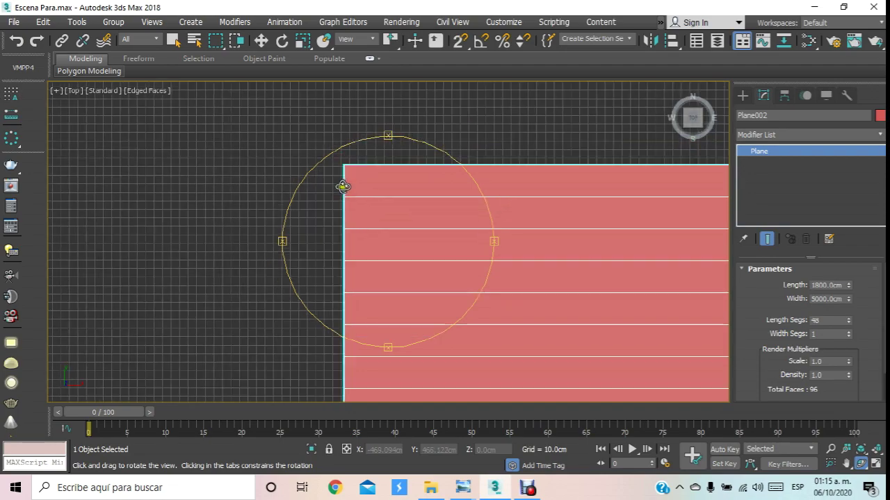
scroll(342, 182, down, 5)
key(p)
drag(344, 196, 403, 221)
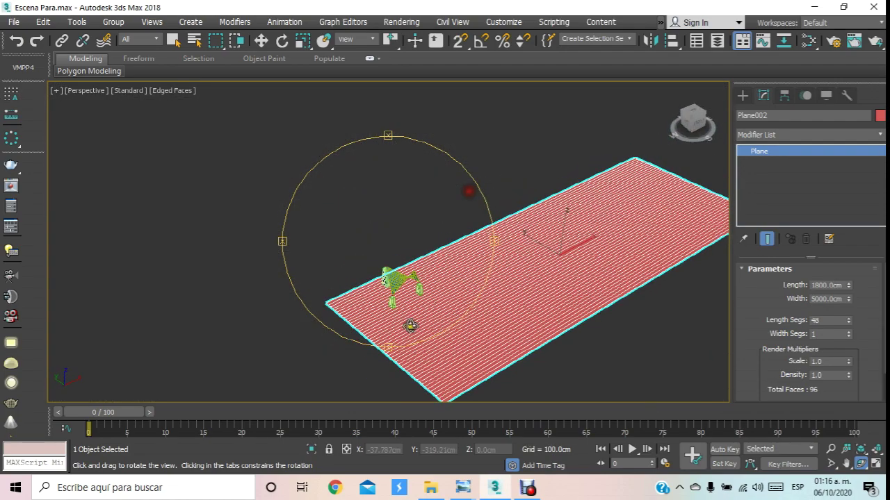
scroll(403, 221, down, 5)
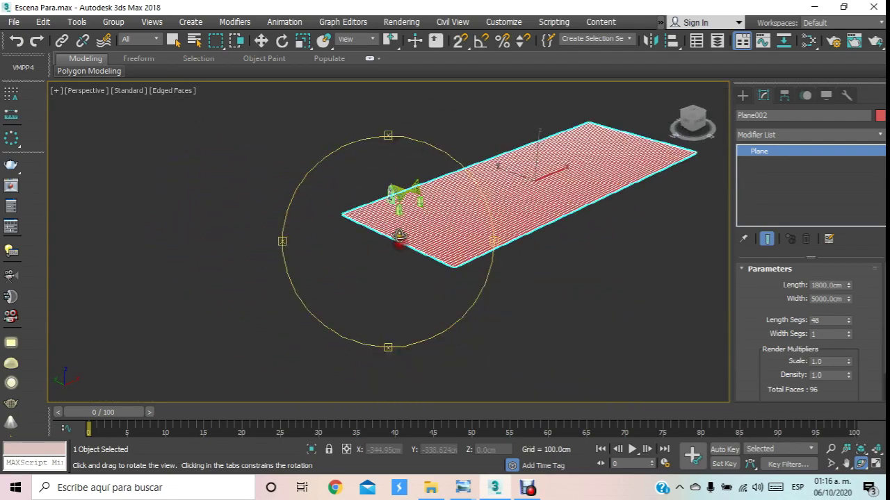
scroll(403, 218, up, 4)
scroll(402, 216, up, 5)
mouse_move(402, 216)
mouse_down()
mouse_move(389, 292)
mouse_move(407, 243)
mouse_move(389, 234)
mouse_move(395, 229)
mouse_move(388, 240)
mouse_up()
scroll(395, 229, up, 3)
scroll(389, 236, down, 8)
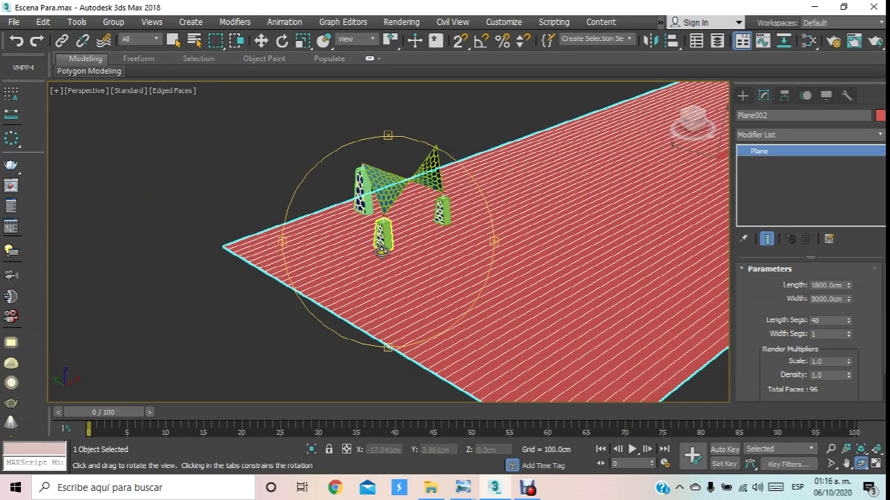
mouse_move(442, 270)
mouse_down()
mouse_move(431, 254)
mouse_move(389, 248)
mouse_move(376, 310)
mouse_move(347, 306)
mouse_up()
scroll(421, 257, up, 2)
scroll(387, 260, up, 3)
scroll(374, 294, down, 4)
scroll(347, 305, down, 3)
scroll(385, 302, down, 2)
middle_drag(338, 294, 356, 313)
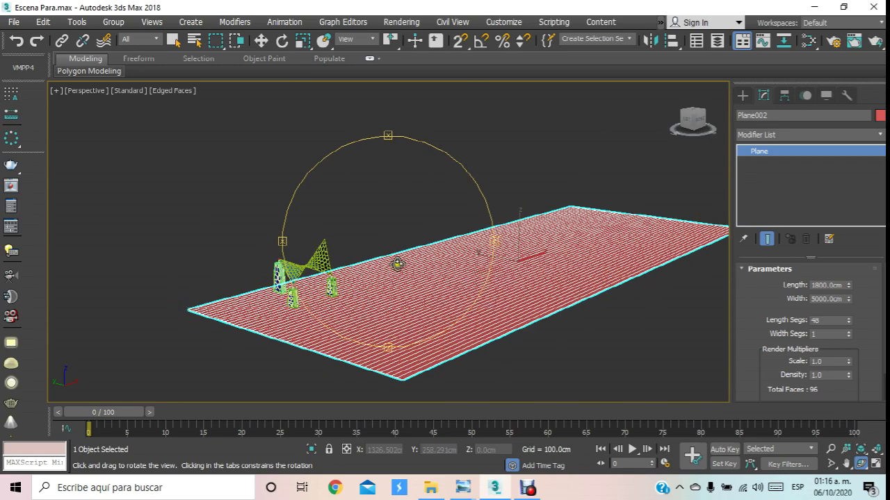
scroll(398, 264, up, 2)
scroll(317, 327, up, 3)
scroll(367, 228, up, 2)
scroll(366, 225, up, 2)
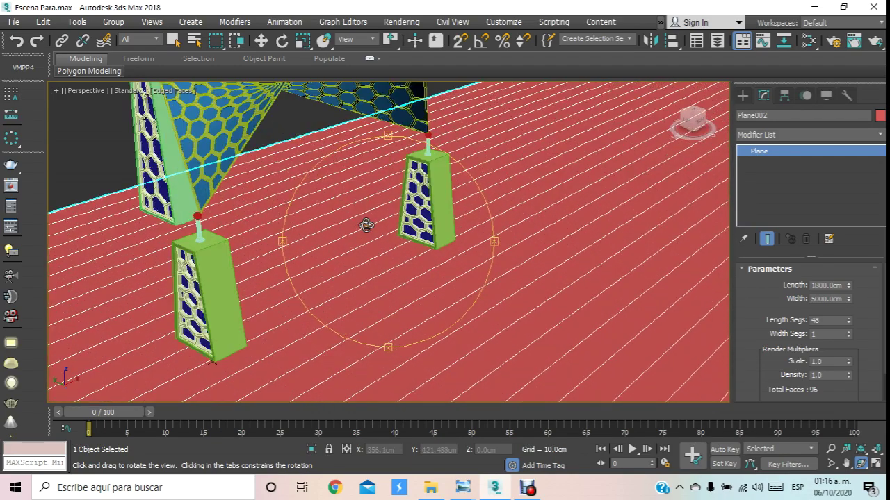
mouse_move(373, 184)
mouse_down()
mouse_move(389, 241)
mouse_move(397, 232)
mouse_up()
scroll(389, 241, down, 3)
scroll(396, 232, up, 3)
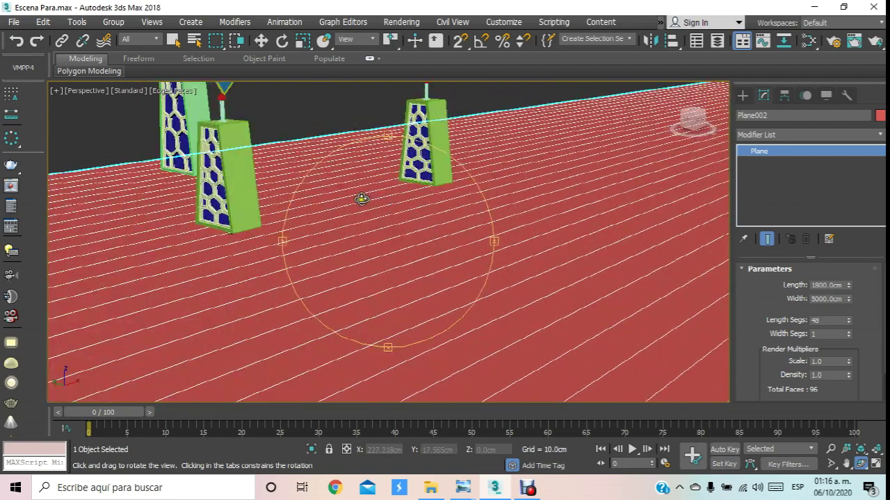
scroll(383, 228, down, 5)
mouse_move(383, 199)
mouse_down()
mouse_move(391, 232)
mouse_move(415, 207)
mouse_move(675, 156)
mouse_up()
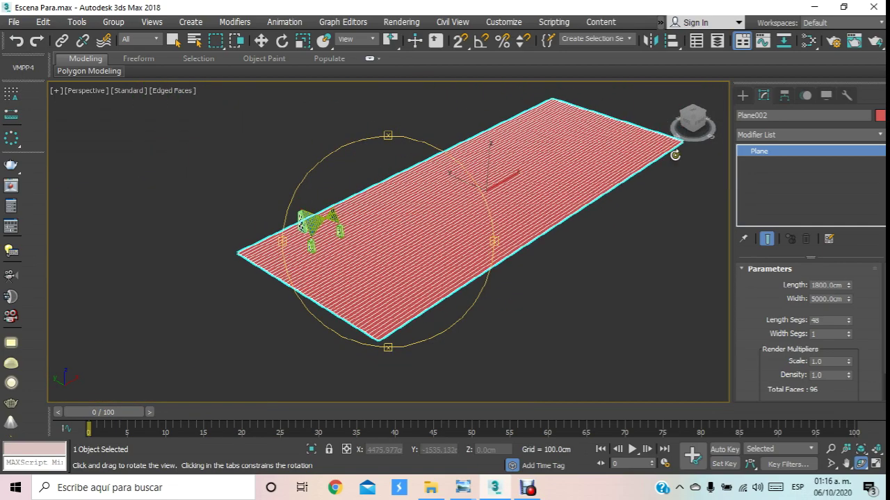
- Select the striped ground plane and convert it to an Editable Poly
click(282, 40)
click(262, 41)
click(319, 111)
click(424, 234)
right_click(425, 233)
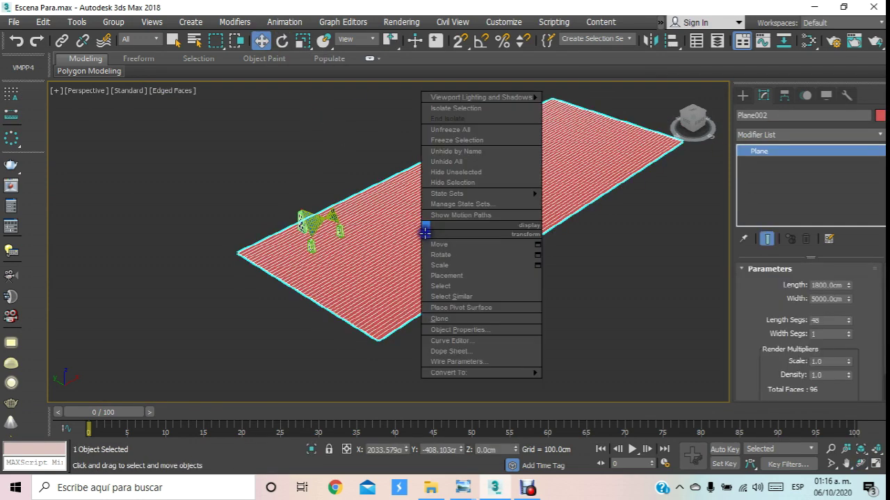
click(604, 383)
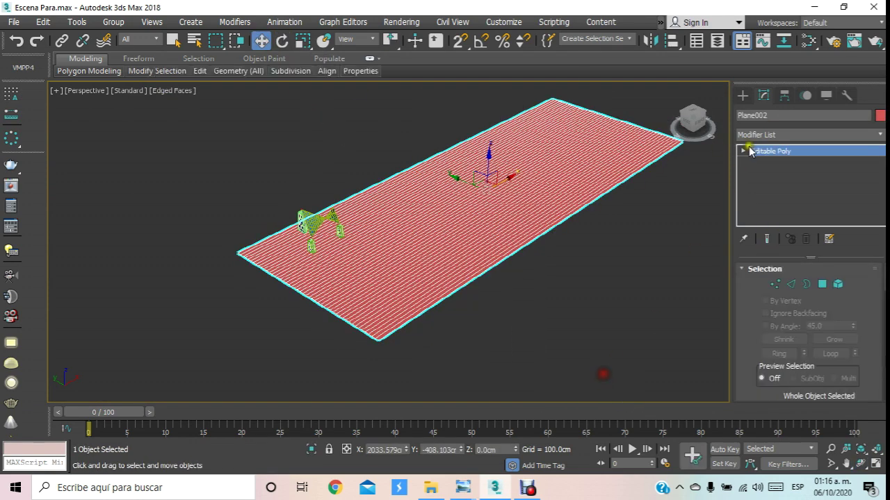
- At Polygon level, region-select all 48 of the plane's polygons
click(743, 152)
click(768, 195)
scroll(460, 202, down, 2)
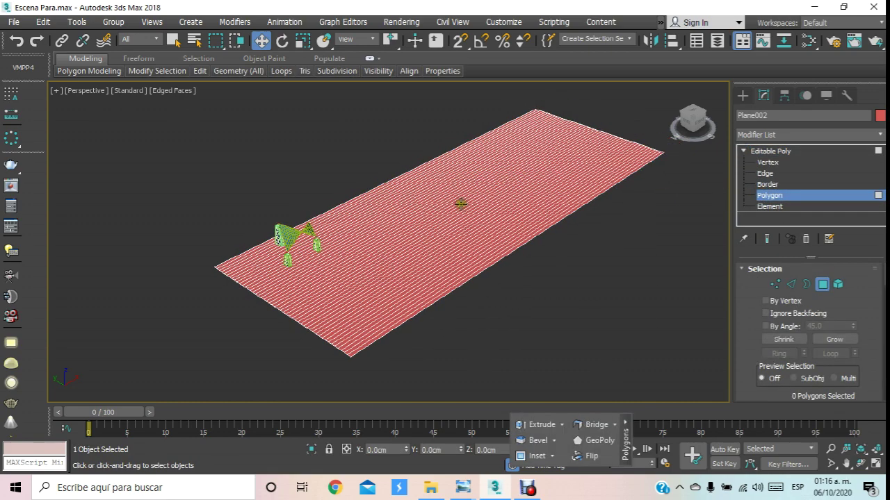
scroll(330, 166, down, 2)
mouse_move(281, 128)
mouse_down()
mouse_move(422, 257)
mouse_move(675, 363)
mouse_up()
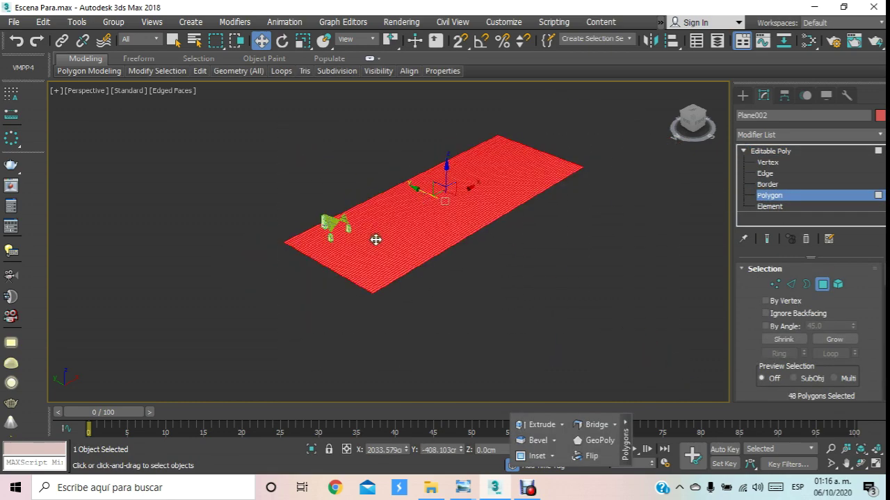
scroll(368, 243, up, 4)
scroll(344, 229, down, 4)
mouse_move(267, 122)
mouse_down()
mouse_move(516, 298)
mouse_move(694, 369)
mouse_up()
scroll(322, 192, up, 2)
scroll(319, 261, up, 2)
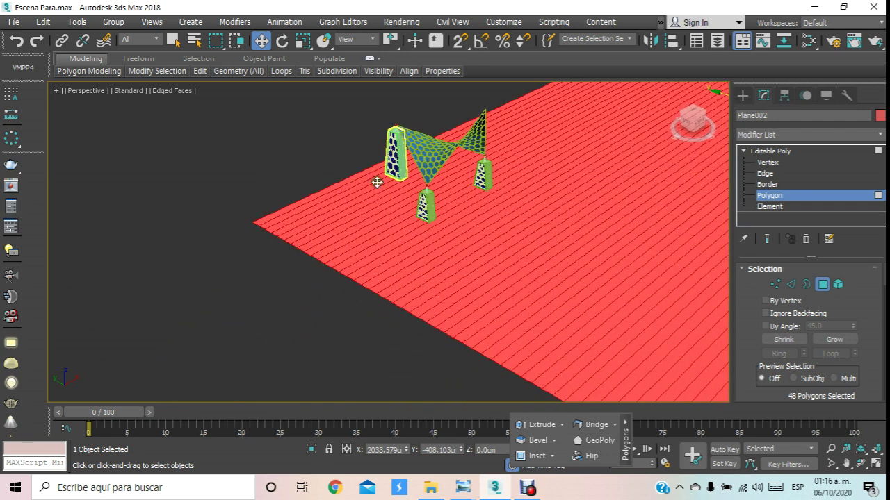
scroll(377, 181, up, 2)
scroll(303, 234, up, 2)
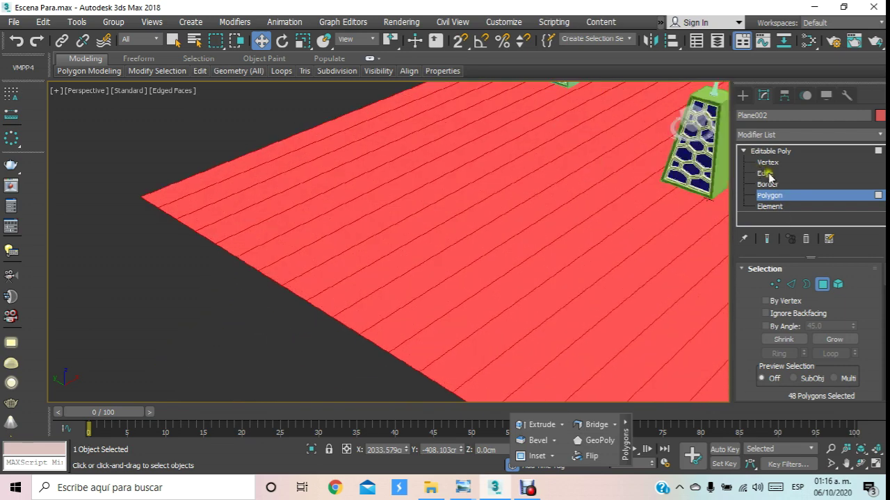
scroll(535, 228, down, 2)
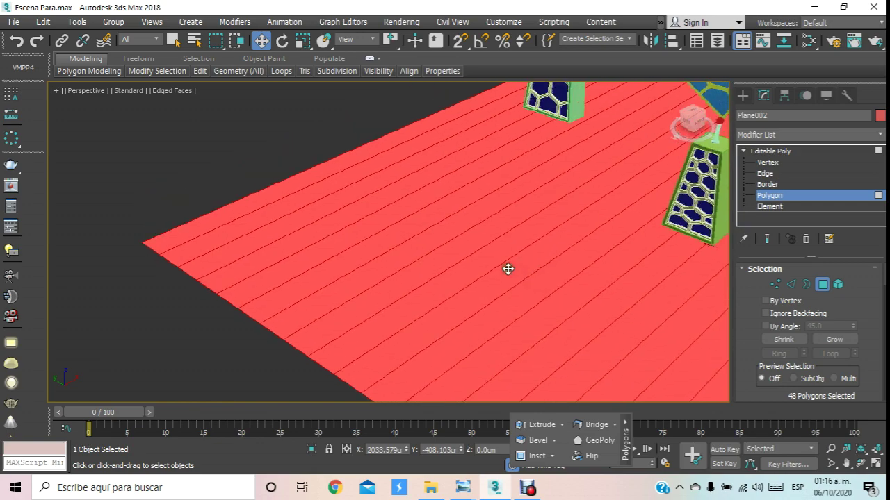
scroll(514, 270, down, 3)
scroll(479, 250, down, 2)
scroll(479, 246, down, 1)
scroll(546, 248, up, 2)
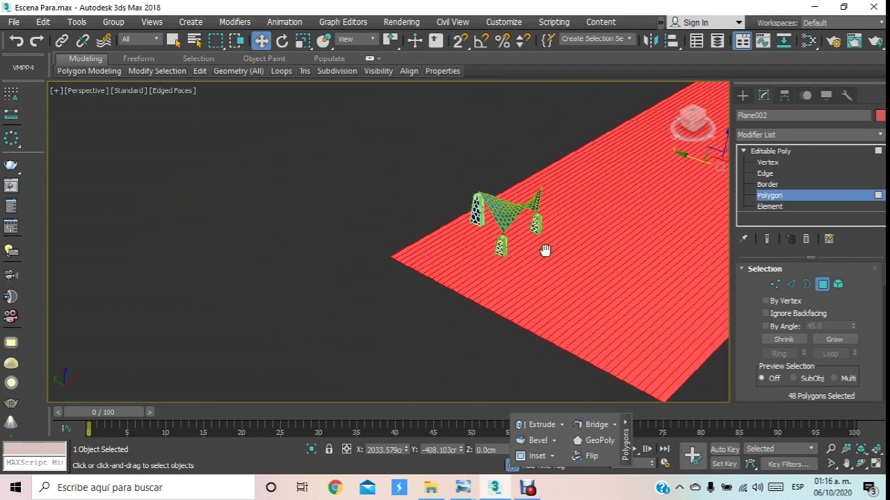
scroll(429, 260, up, 2)
scroll(401, 251, up, 2)
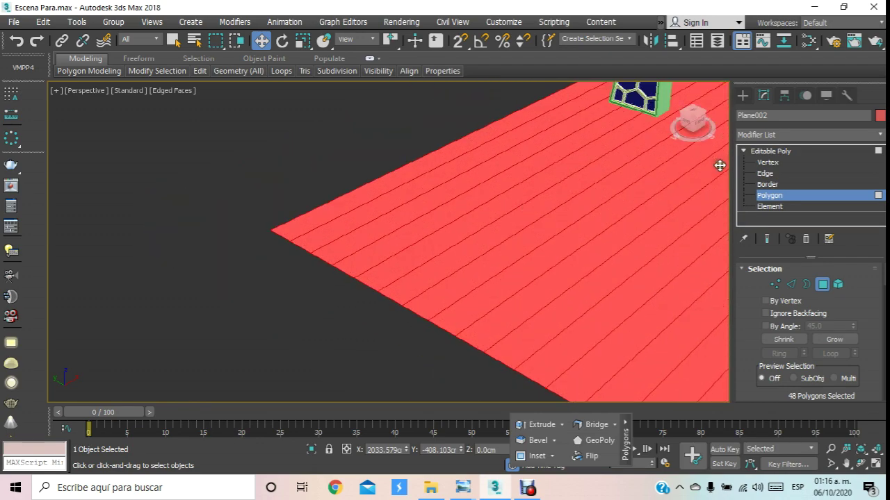
- At Edge level in Top view, select a first band of 10 stripe edges
click(761, 174)
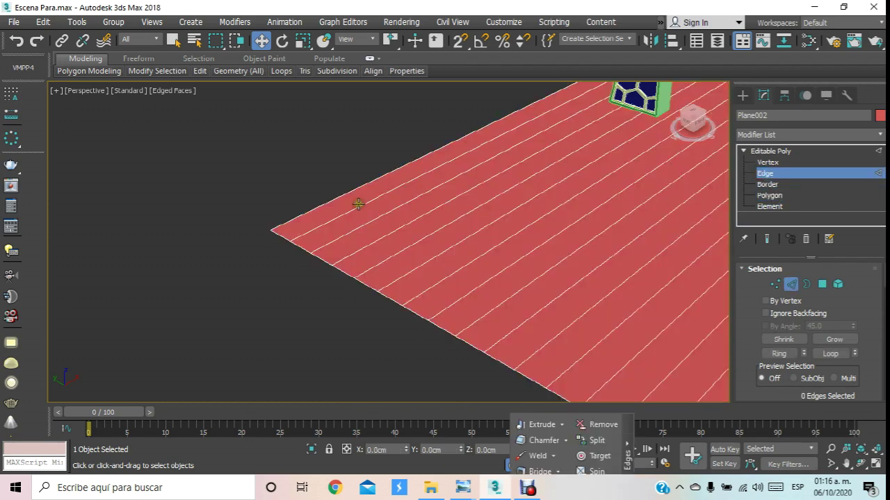
key(t)
scroll(435, 193, up, 2)
scroll(500, 195, up, 2)
mouse_move(448, 103)
mouse_down()
mouse_move(541, 411)
mouse_move(508, 298)
mouse_up()
click(489, 103)
scroll(480, 123, up, 2)
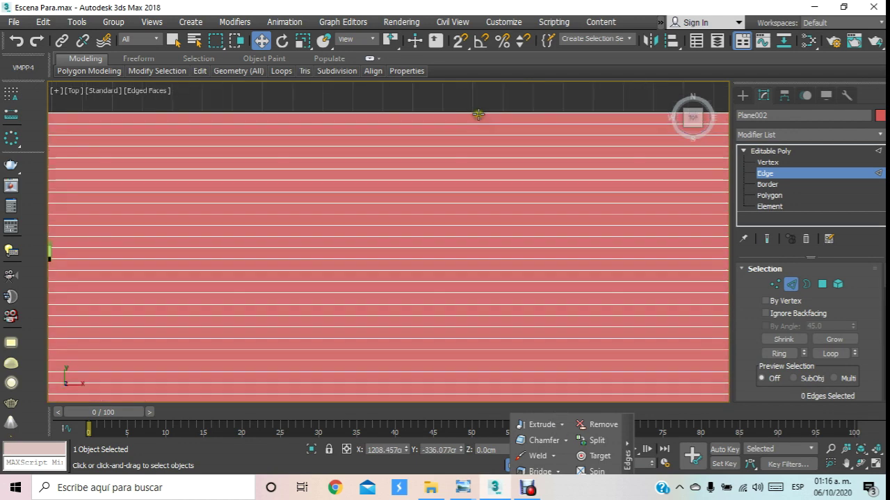
scroll(476, 112, up, 3)
drag(469, 127, 577, 354)
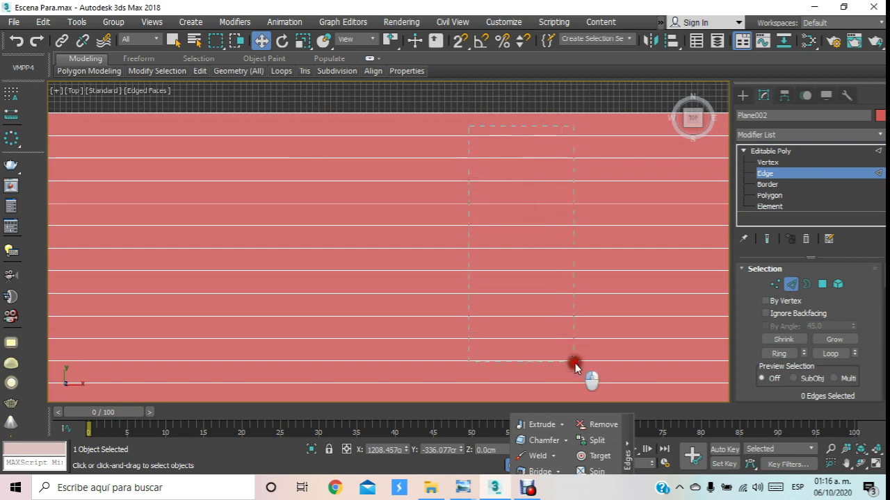
- Add the remaining stripe edges to the selection, 47 edges in total
scroll(451, 118, down, 3)
scroll(463, 173, down, 2)
scroll(477, 314, up, 2)
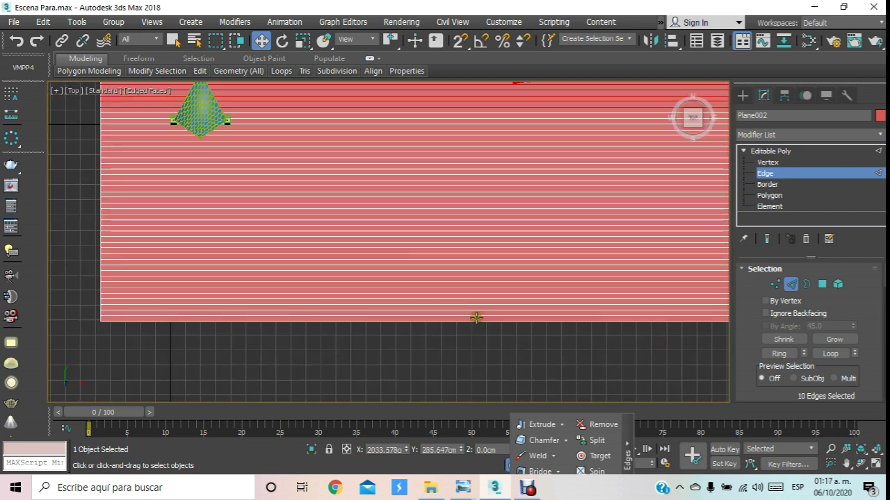
scroll(481, 317, up, 2)
ctrl+drag(480, 318, 586, 103)
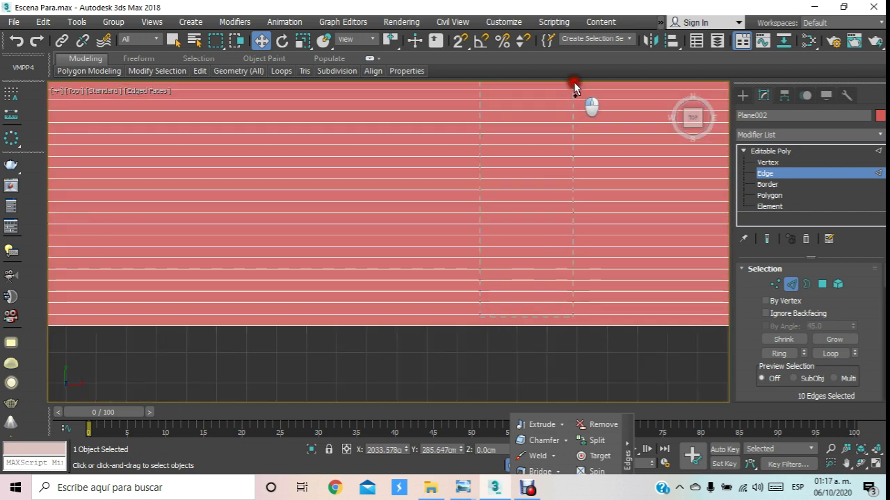
scroll(552, 131, down, 3)
scroll(553, 131, up, 2)
scroll(475, 144, up, 2)
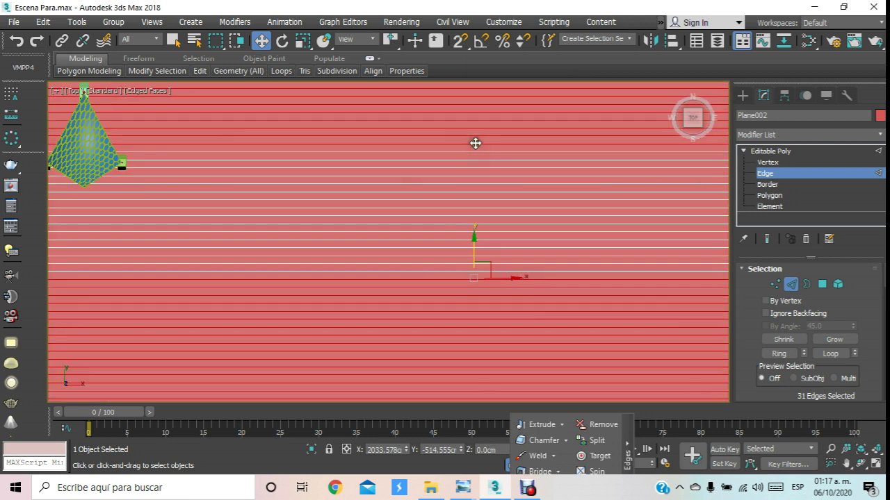
ctrl+drag(478, 166, 565, 333)
scroll(552, 254, down, 3)
scroll(552, 254, up, 3)
- Switch to Perspective and orbit around the red plane to view it
key(p)
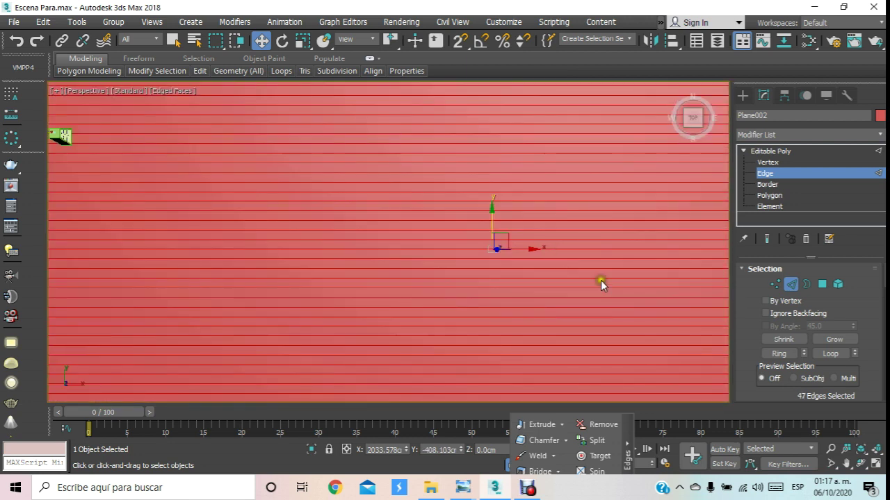
click(856, 461)
mouse_move(398, 234)
mouse_down()
mouse_move(399, 213)
mouse_move(342, 199)
mouse_up()
mouse_move(332, 197)
mouse_down()
mouse_move(383, 244)
mouse_move(357, 296)
mouse_move(371, 199)
mouse_move(418, 261)
mouse_move(337, 151)
mouse_move(344, 269)
mouse_up()
mouse_move(391, 296)
mouse_down()
mouse_move(472, 318)
mouse_move(310, 166)
mouse_move(423, 209)
mouse_move(454, 205)
mouse_move(367, 193)
mouse_move(355, 174)
mouse_move(358, 187)
mouse_move(402, 193)
mouse_move(684, 310)
mouse_up()
mouse_move(755, 343)
mouse_down()
mouse_move(760, 268)
mouse_move(741, 211)
mouse_move(780, 216)
mouse_up()
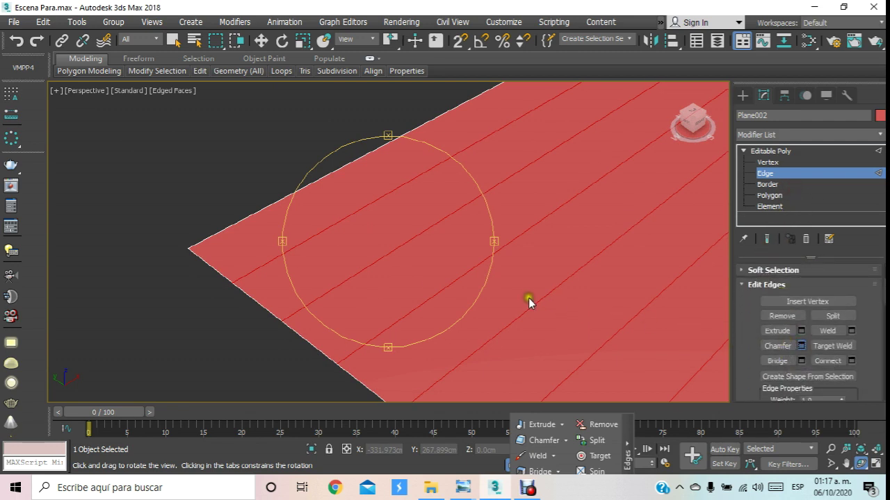
drag(529, 300, 411, 253)
- Confirm a 1.0cm, 1-segment chamfer on the 47 stripe edges, inspecting the doubled grooves
mouse_move(366, 276)
mouse_down()
mouse_move(338, 304)
mouse_move(340, 282)
mouse_move(375, 292)
mouse_up()
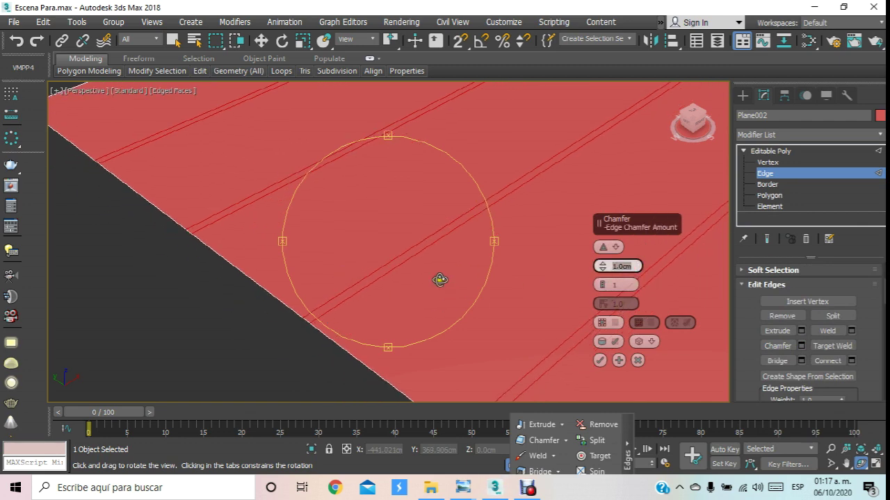
scroll(392, 278, down, 3)
scroll(392, 278, down, 3)
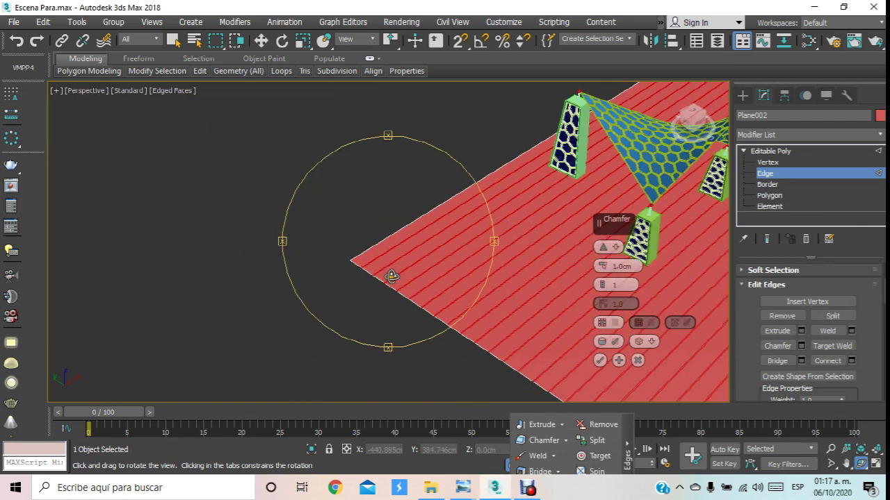
drag(392, 276, 200, 230)
mouse_move(308, 255)
mouse_down()
mouse_move(470, 207)
mouse_move(461, 204)
mouse_up()
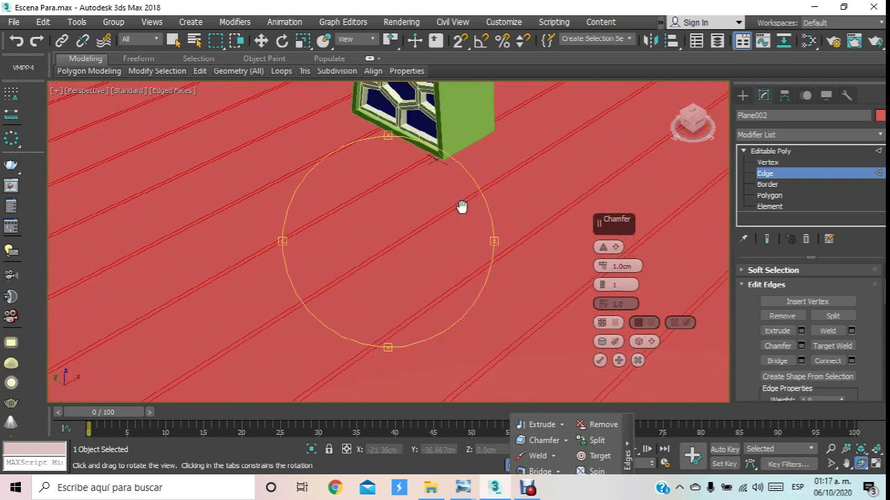
click(599, 360)
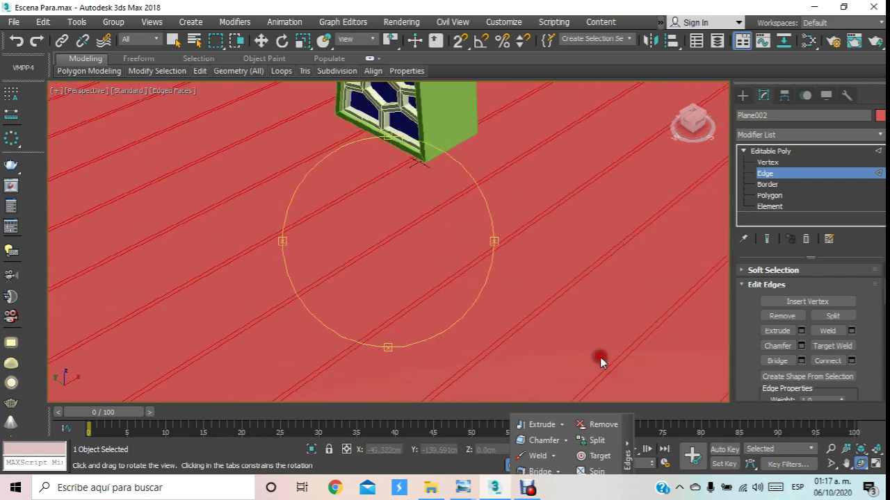
click(768, 196)
scroll(580, 206, down, 5)
- Orbit to an oblique view of the red ground plane and enter Polygon sub-object mode
scroll(552, 201, down, 3)
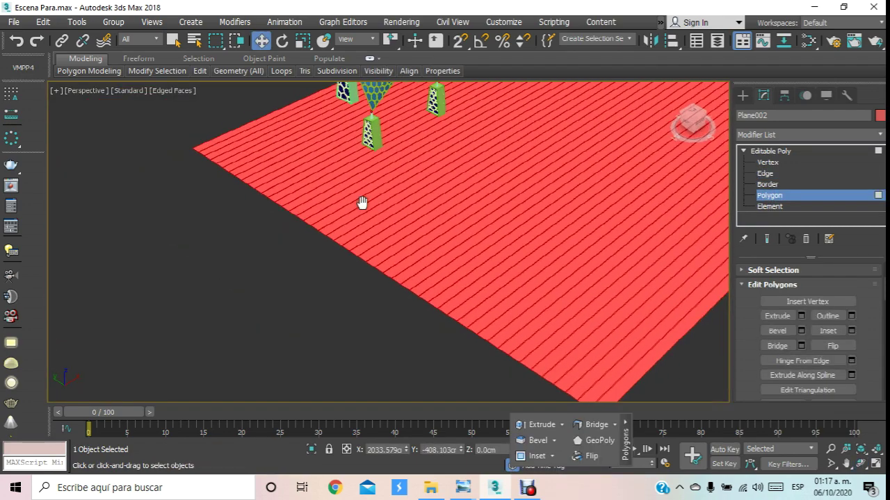
scroll(512, 347, up, 2)
scroll(504, 313, up, 2)
scroll(505, 310, up, 2)
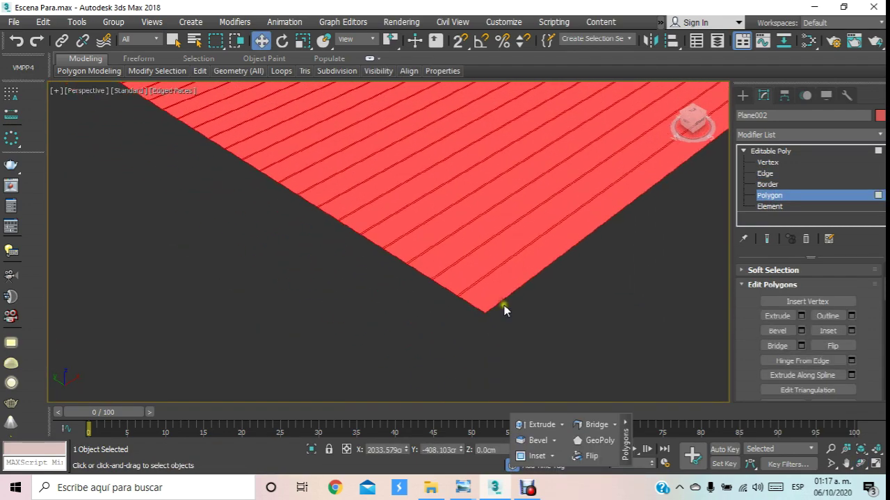
scroll(493, 296, up, 2)
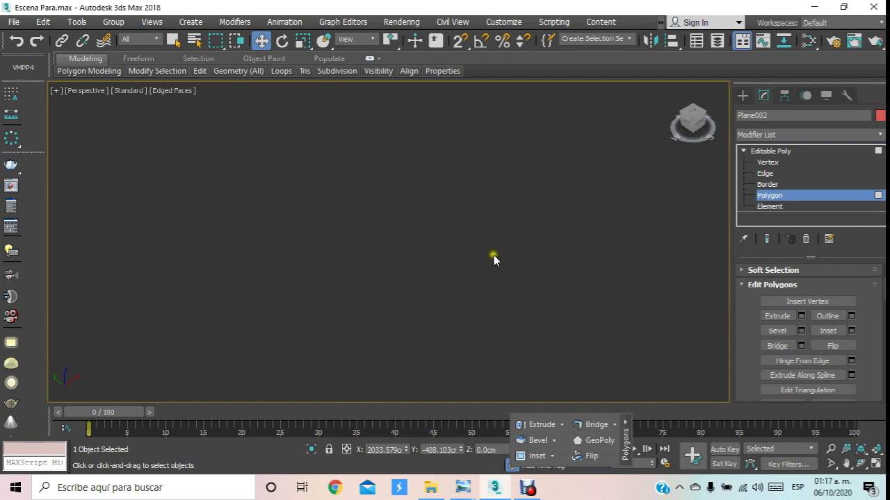
click(769, 196)
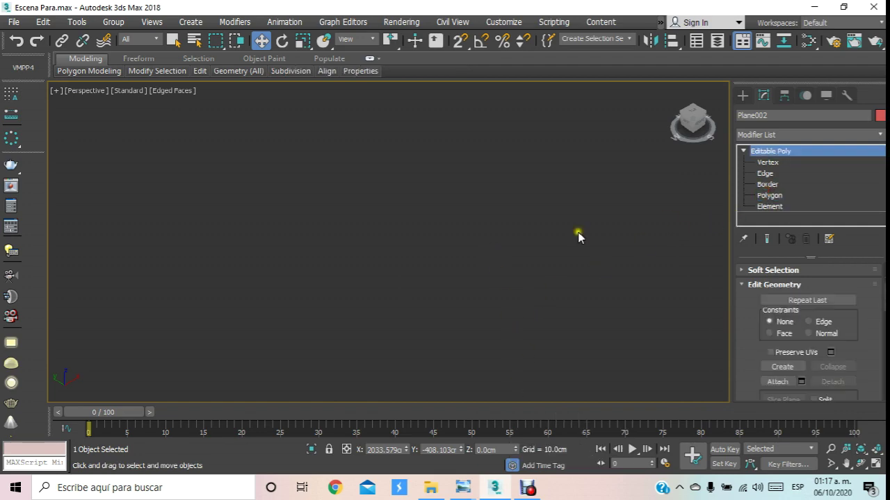
key(t)
key(p)
scroll(500, 285, down, 5)
scroll(507, 290, up, 2)
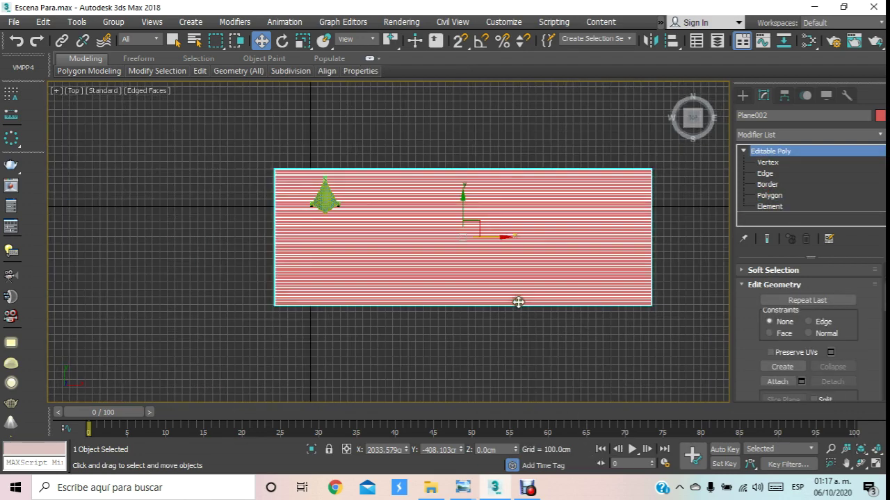
scroll(516, 302, up, 1)
click(860, 463)
mouse_move(436, 264)
mouse_down()
mouse_move(368, 301)
mouse_move(408, 224)
mouse_up()
scroll(410, 269, up, 3)
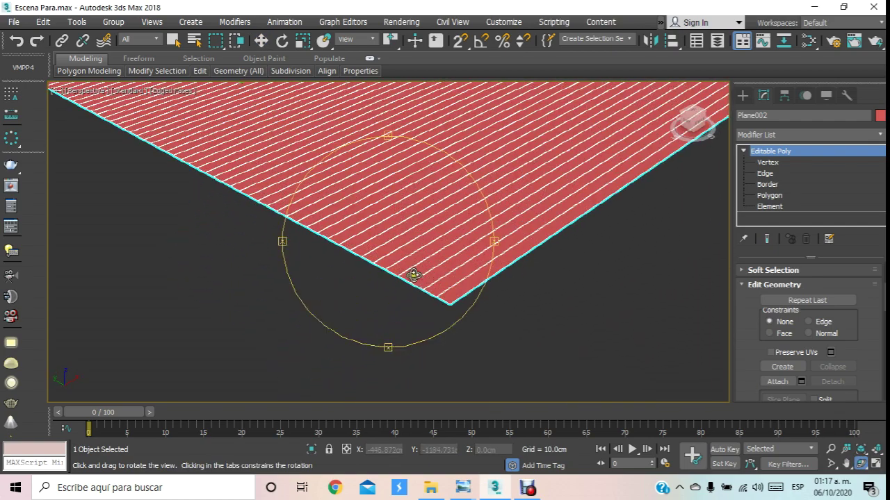
scroll(542, 283, up, 2)
click(772, 195)
- Select the first thin strips along the plane's edge, starting at the corner
click(515, 311)
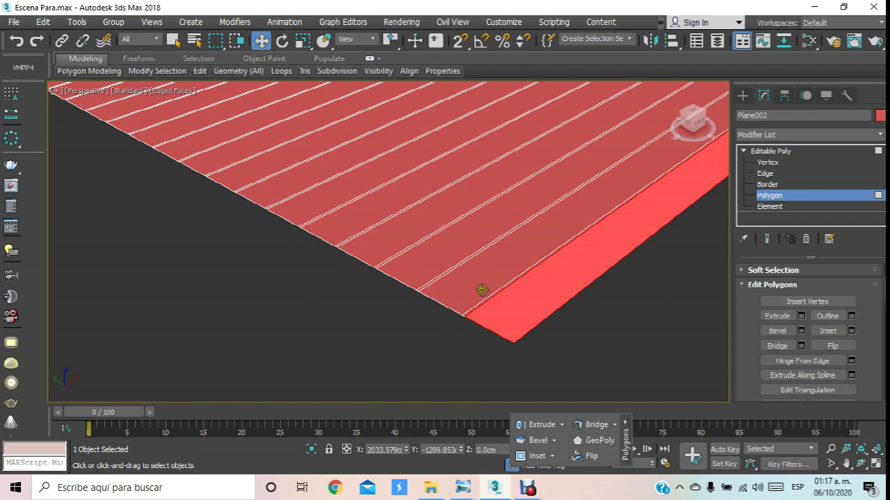
ctrl+click(482, 290)
ctrl+click(437, 261)
ctrl+click(387, 231)
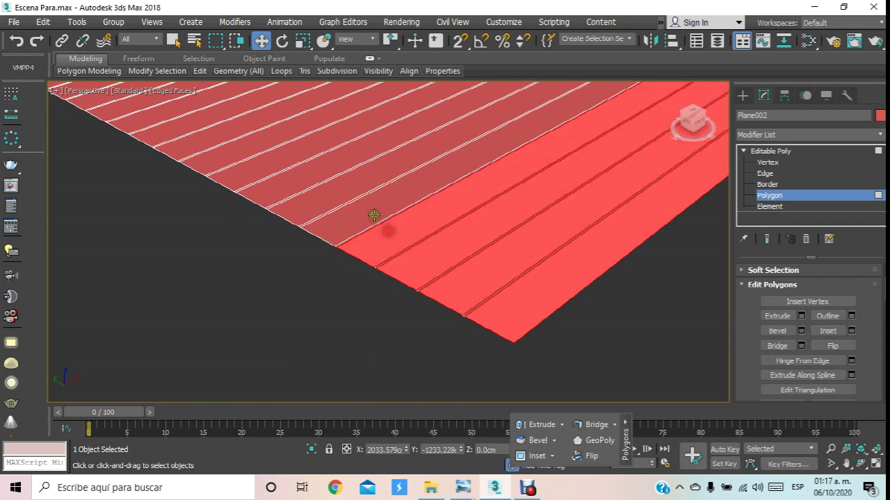
ctrl+click(368, 210)
ctrl+click(350, 203)
middle_drag(348, 202, 454, 246)
ctrl+click(438, 239)
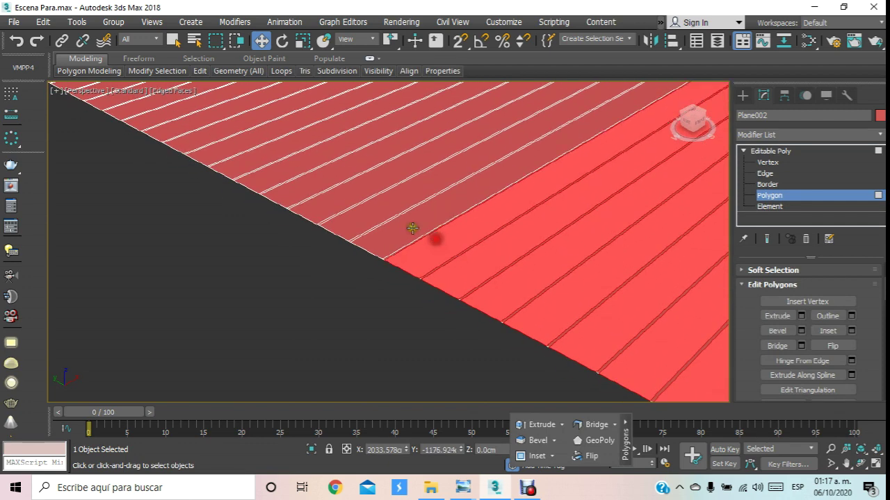
ctrl+click(411, 226)
ctrl+click(373, 207)
ctrl+click(355, 197)
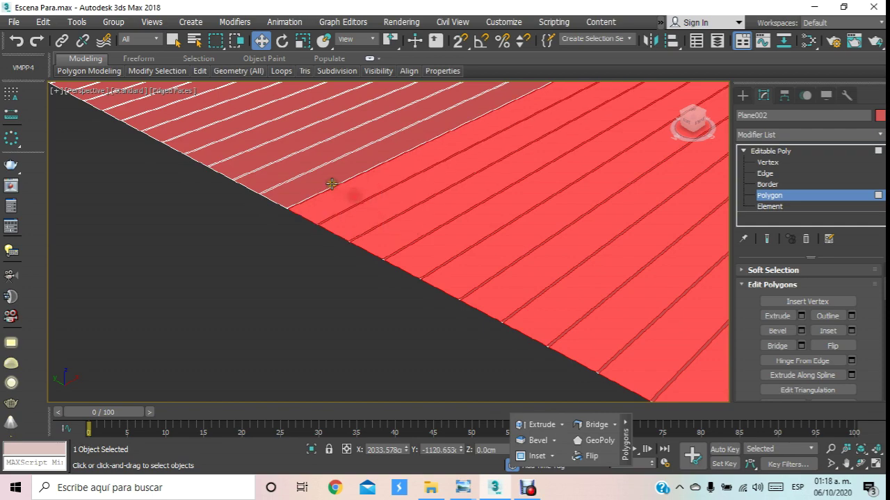
ctrl+click(332, 183)
ctrl+click(292, 172)
- Ctrl-add the next run of nine narrow strips to the selection
scroll(429, 248, down, 2)
scroll(357, 234, down, 2)
scroll(356, 233, down, 2)
scroll(341, 209, up, 2)
scroll(415, 285, up, 3)
scroll(423, 290, up, 2)
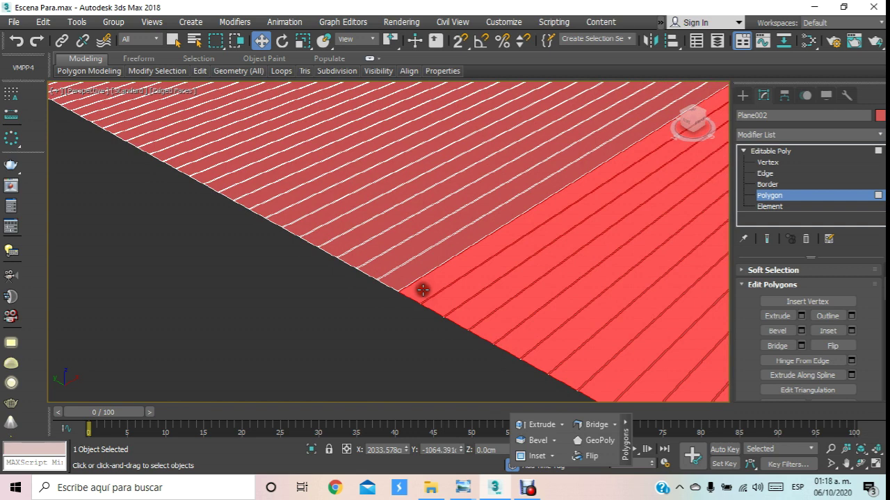
ctrl+click(404, 273)
ctrl+click(378, 253)
ctrl+click(365, 243)
ctrl+click(353, 235)
ctrl+click(340, 227)
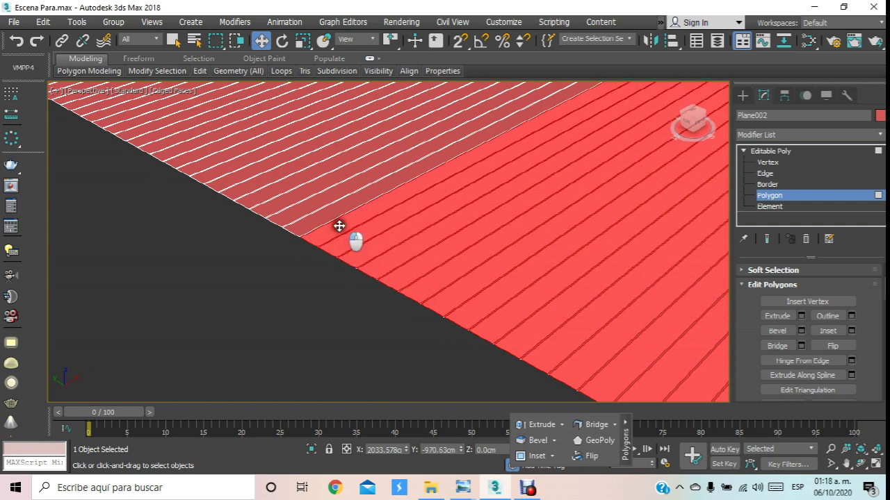
ctrl+click(318, 208)
ctrl+click(312, 205)
ctrl+click(299, 194)
ctrl+click(280, 186)
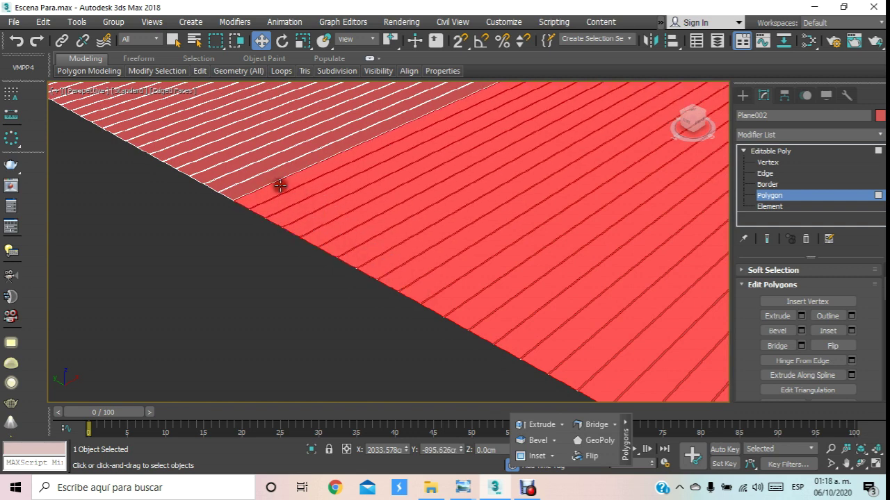
- Add thirteen more thin strips further along the edge to the selection
scroll(342, 230, up, 3)
scroll(398, 263, down, 2)
ctrl+click(577, 337)
ctrl+click(542, 308)
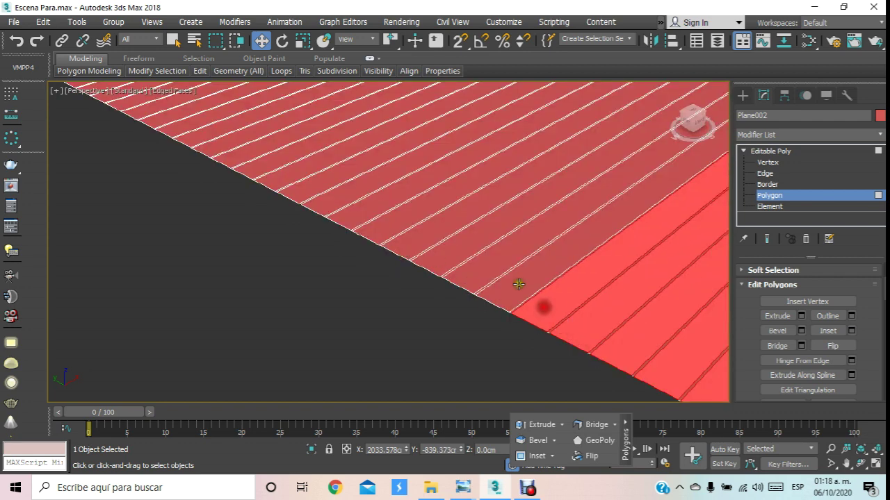
ctrl+click(513, 281)
ctrl+click(487, 263)
ctrl+click(456, 245)
ctrl+click(423, 224)
ctrl+click(393, 212)
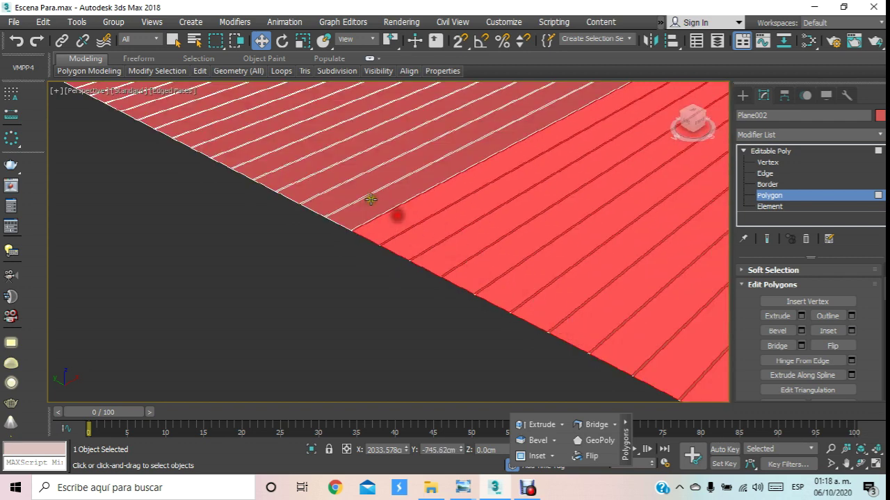
ctrl+click(379, 205)
ctrl+click(362, 188)
ctrl+click(325, 171)
ctrl+click(314, 164)
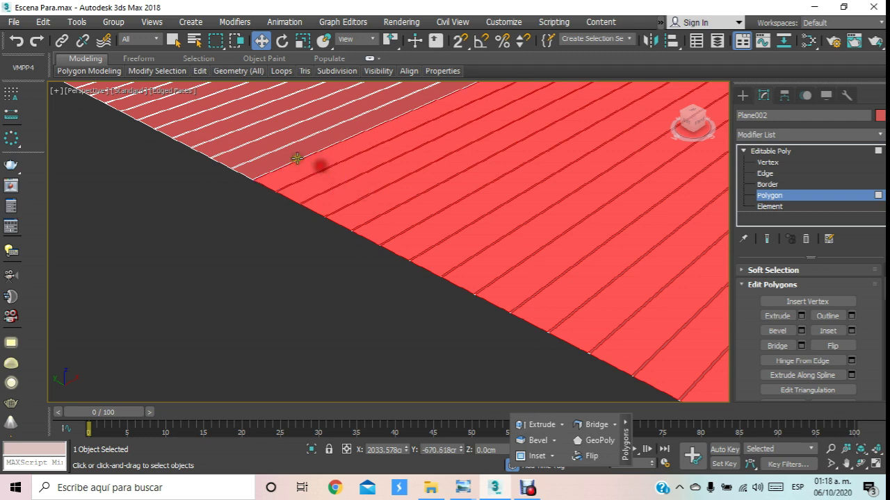
ctrl+click(294, 155)
ctrl+click(278, 143)
- Add the remaining strips up to the plane's far corner
middle_drag(277, 146, 405, 238)
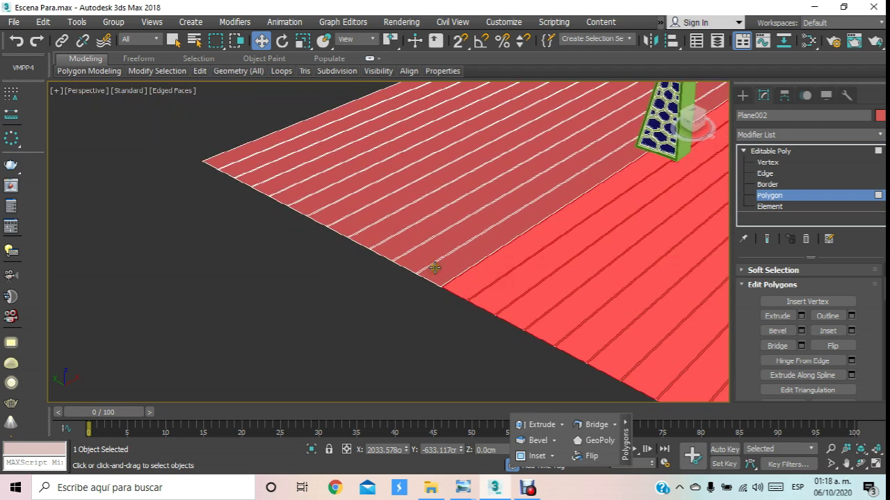
ctrl+click(389, 230)
ctrl+click(360, 209)
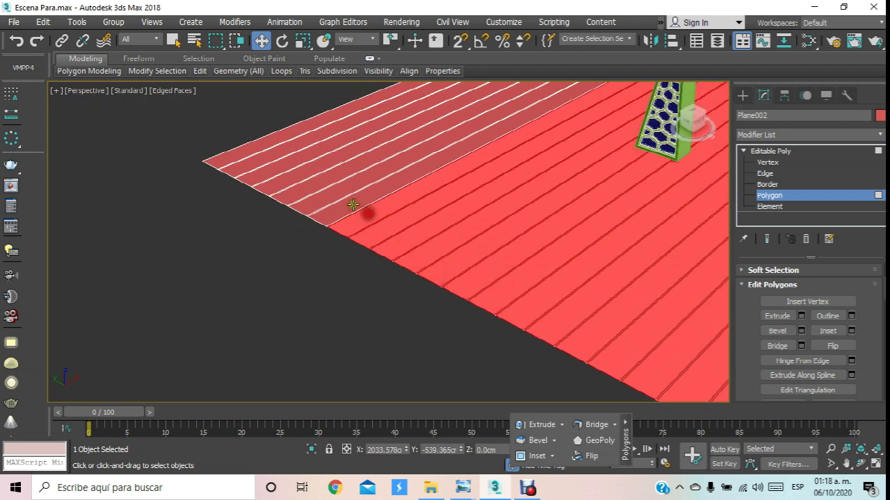
ctrl+click(351, 202)
ctrl+click(336, 188)
ctrl+click(326, 178)
ctrl+click(318, 170)
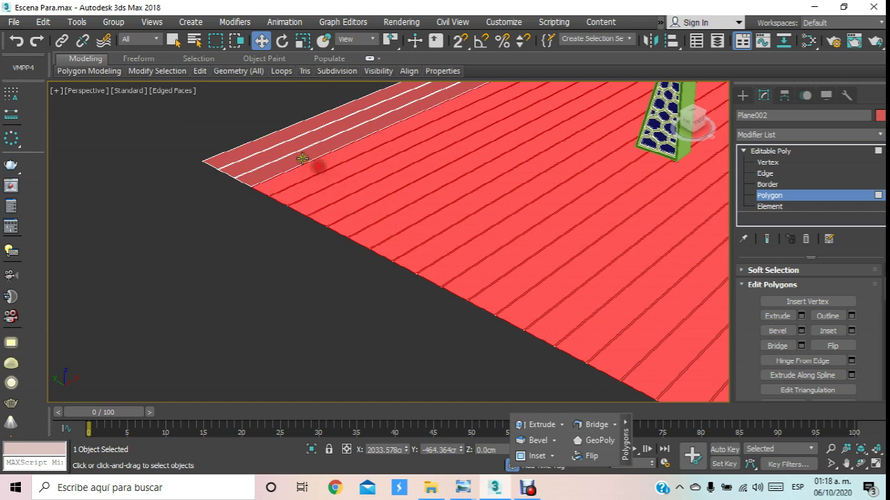
ctrl+click(305, 157)
ctrl+click(292, 146)
ctrl+click(288, 143)
scroll(480, 249, down, 5)
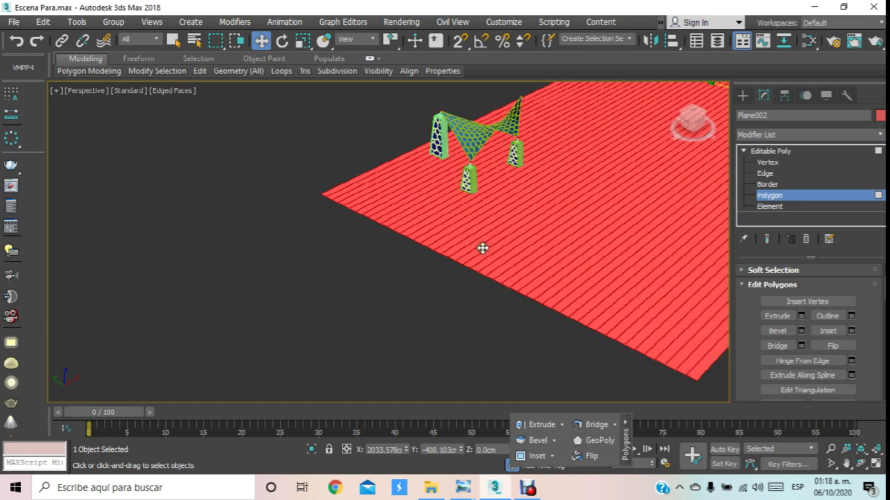
scroll(437, 248, down, 2)
scroll(575, 345, up, 5)
scroll(575, 345, up, 3)
- Extrude the selected ground strips to a 3.0cm height and confirm
scroll(575, 356, up, 3)
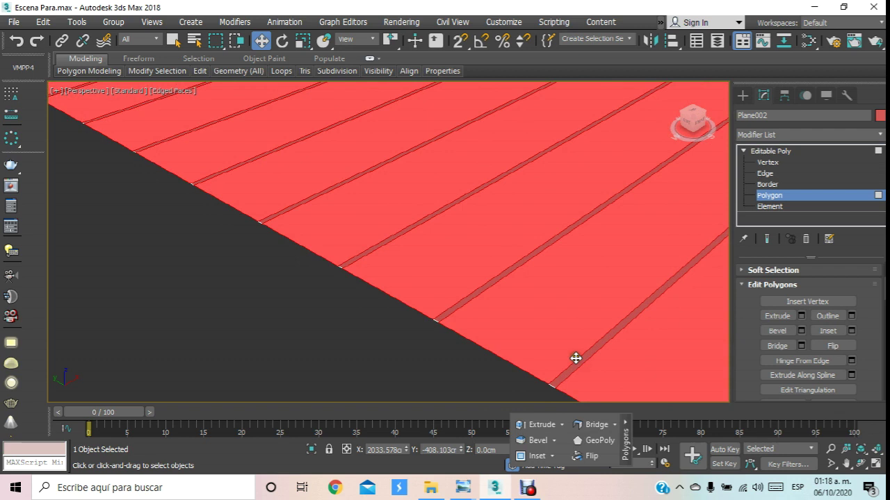
scroll(598, 337, up, 2)
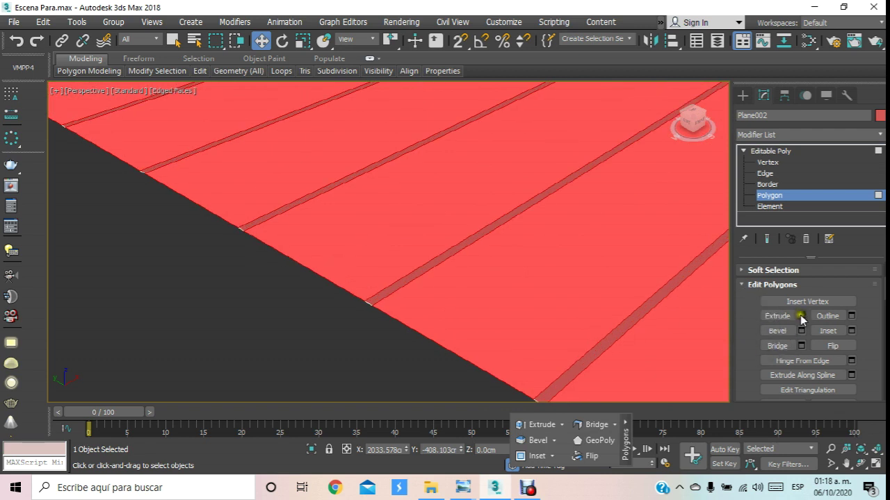
click(801, 316)
click(623, 266)
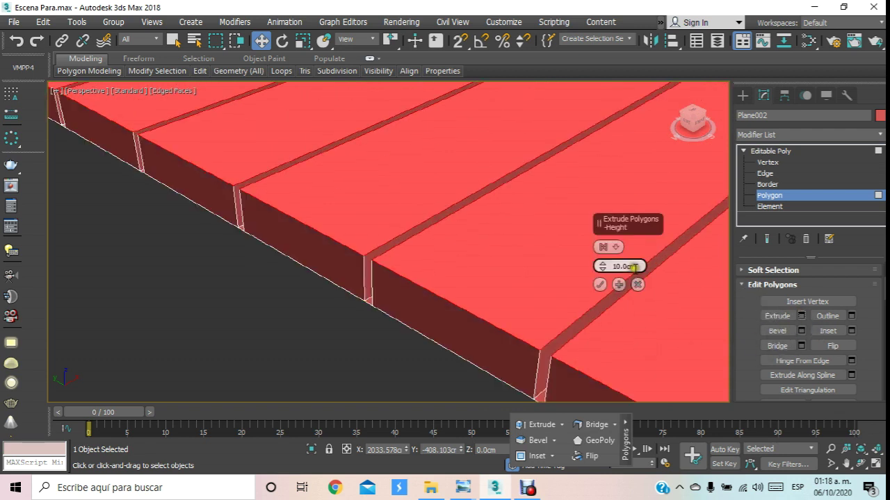
text(5)
key(Return)
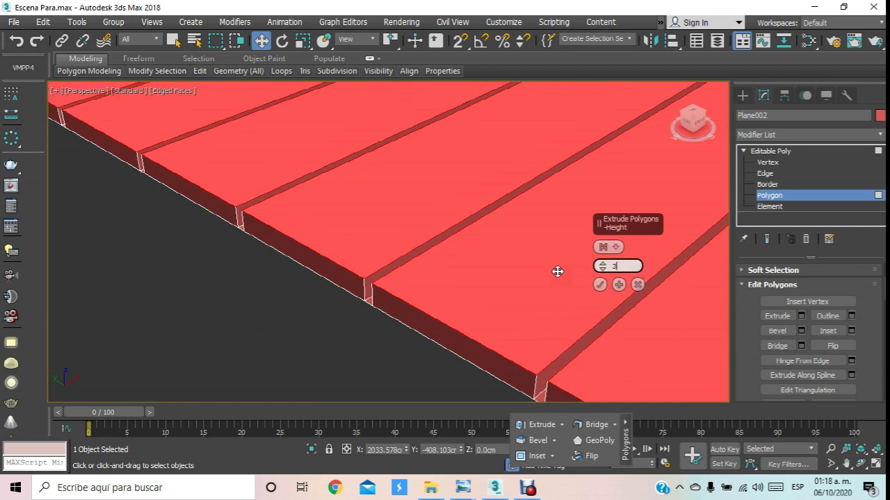
key(Return)
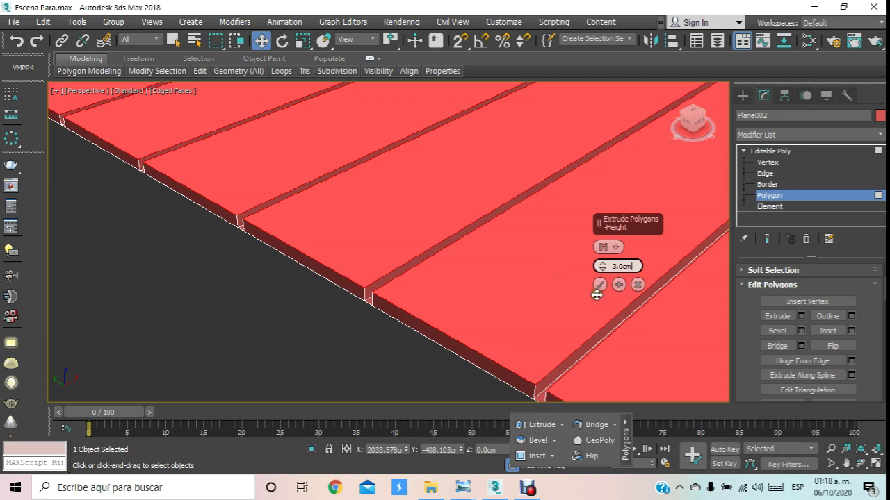
click(600, 285)
- Exit Polygon mode, deselect the ground, and recentre the view on plane and columns
click(769, 195)
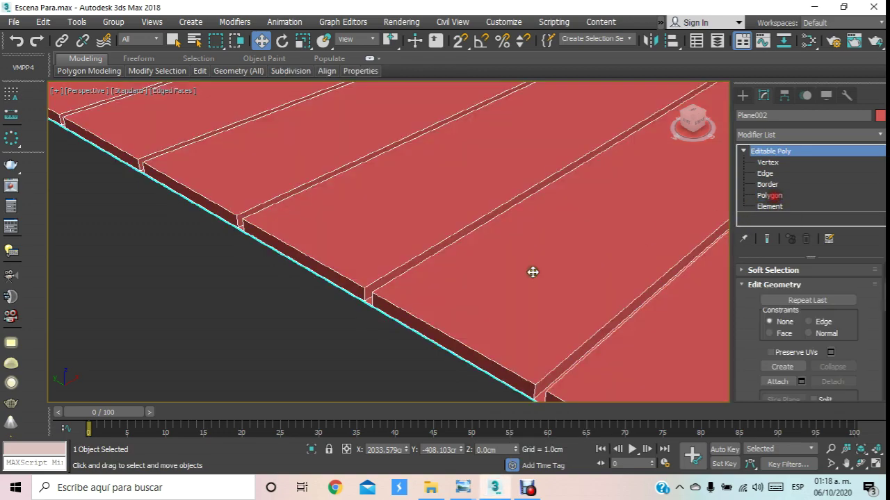
click(301, 341)
scroll(323, 328, down, 5)
scroll(260, 229, up, 4)
scroll(273, 215, up, 4)
scroll(328, 214, down, 2)
scroll(482, 226, up, 3)
scroll(427, 228, down, 3)
middle_drag(427, 227, 432, 292)
scroll(433, 285, down, 2)
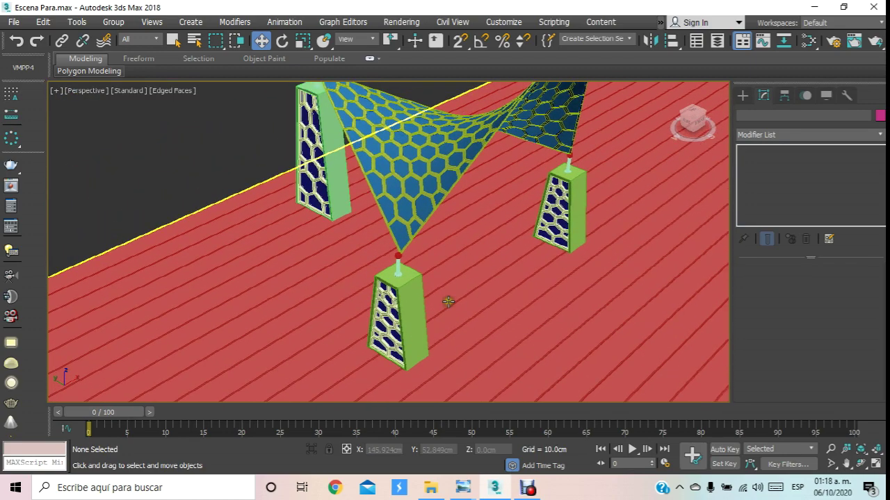
scroll(445, 302, down, 2)
scroll(445, 301, down, 2)
scroll(426, 261, down, 2)
middle_drag(426, 261, 358, 289)
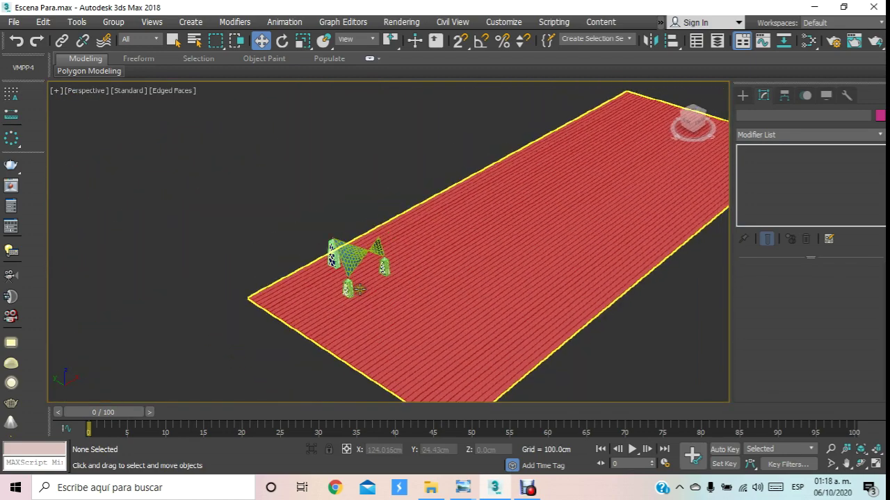
- Zoom in and out to review the raised planks under the canopy
scroll(358, 282, up, 2)
scroll(383, 257, up, 2)
scroll(381, 260, down, 3)
scroll(369, 268, up, 3)
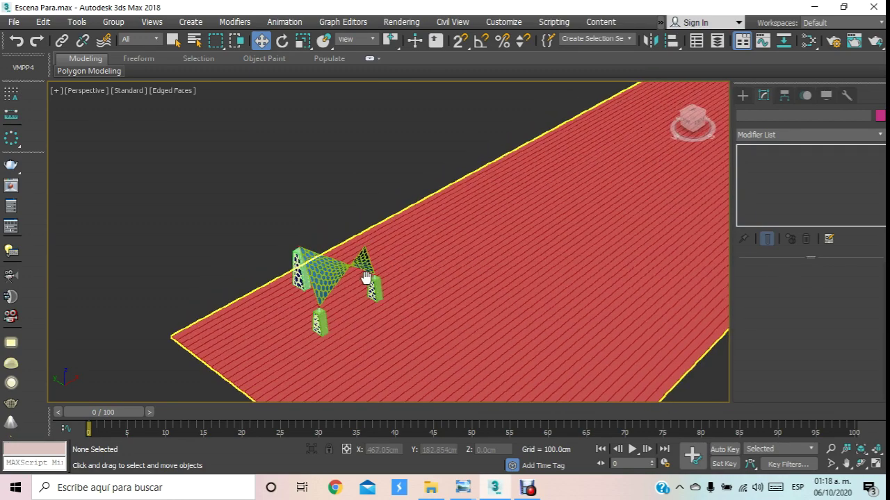
scroll(366, 270, down, 1)
scroll(358, 281, down, 3)
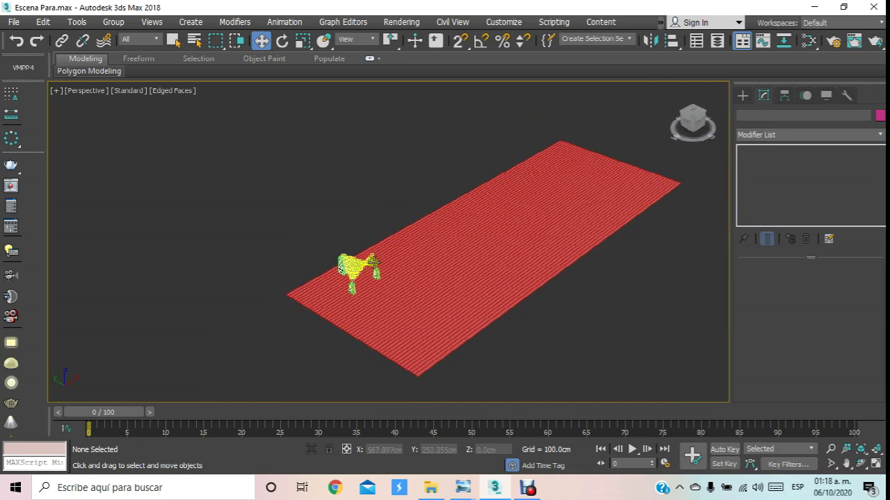
scroll(372, 259, up, 2)
scroll(370, 255, up, 1)
scroll(371, 209, up, 2)
scroll(370, 192, up, 1)
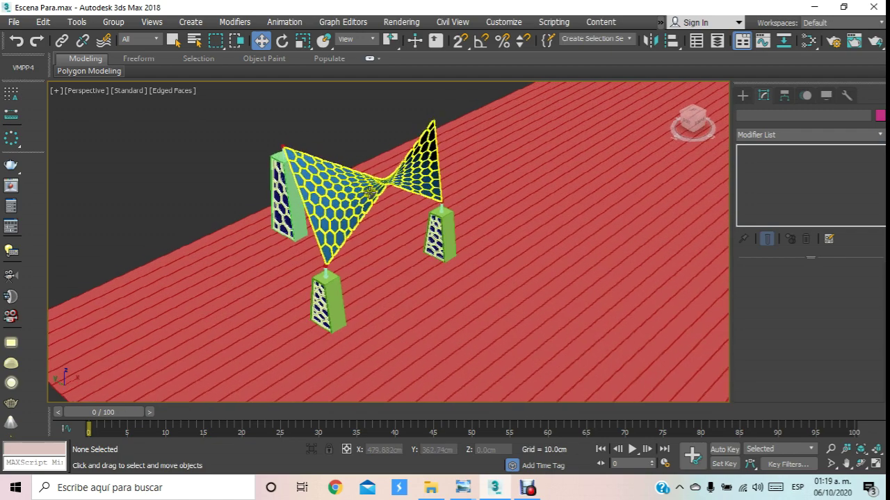
scroll(389, 189, down, 2)
scroll(379, 208, up, 2)
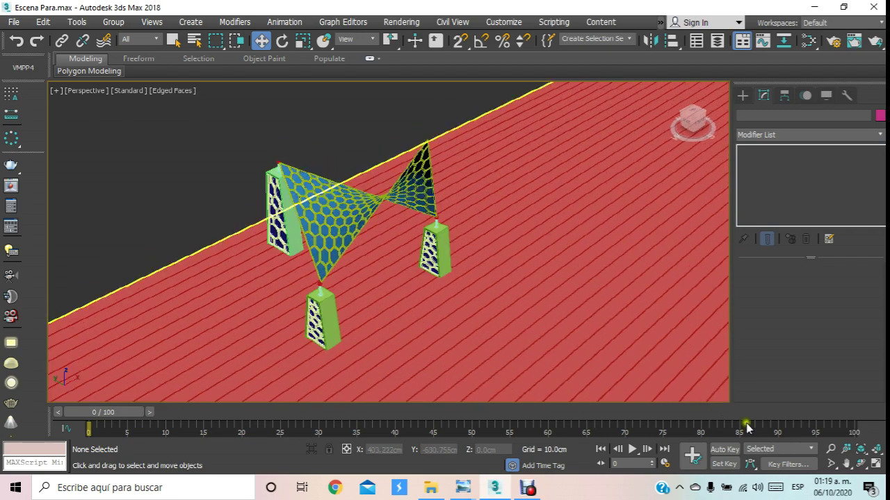
- Orbit around the whole canopy scene and bring up the File menu
click(861, 464)
mouse_move(472, 292)
mouse_down()
mouse_move(412, 254)
mouse_move(422, 389)
mouse_up()
scroll(424, 313, down, 2)
scroll(426, 305, up, 5)
scroll(426, 305, down, 3)
scroll(427, 304, down, 2)
drag(424, 304, 419, 312)
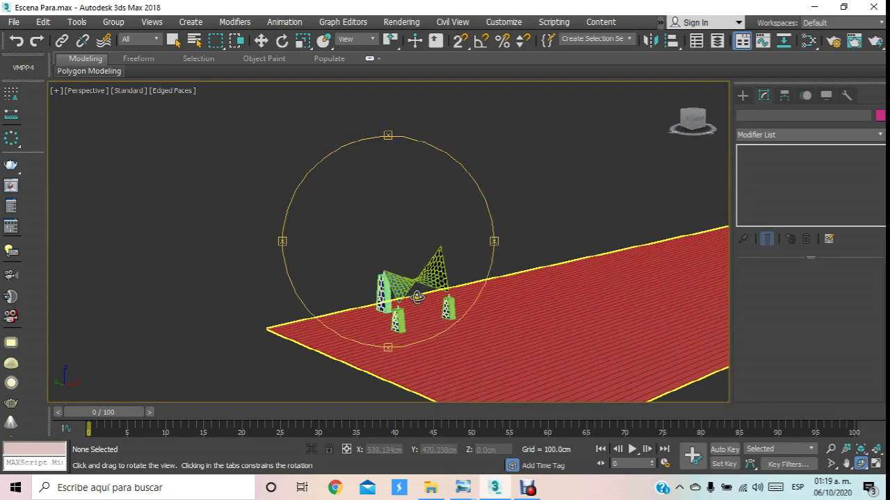
scroll(417, 296, up, 2)
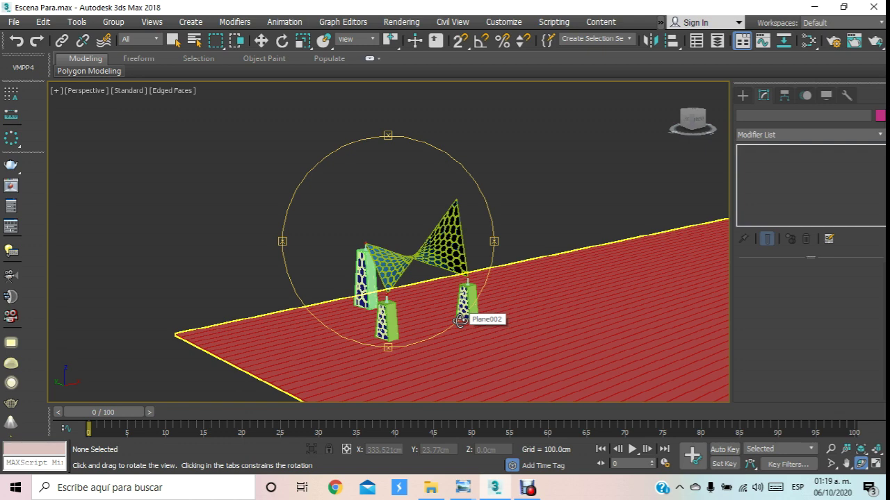
click(14, 25)
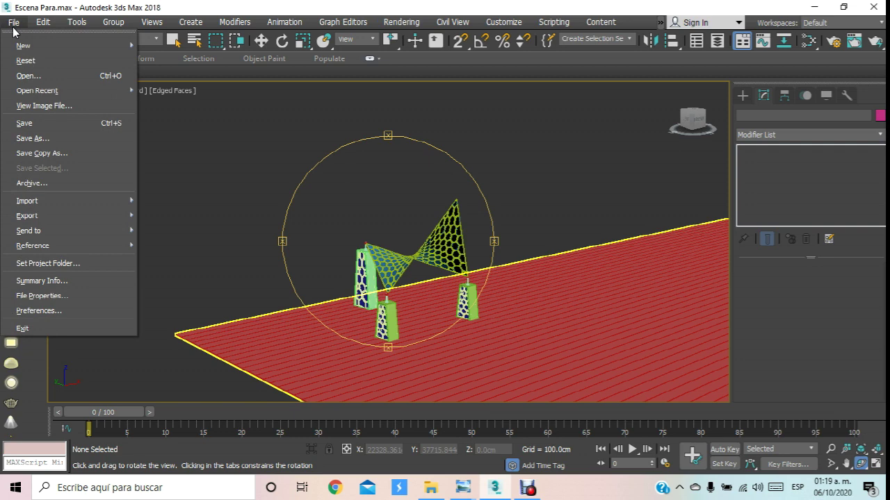
mouse_move(27, 201)
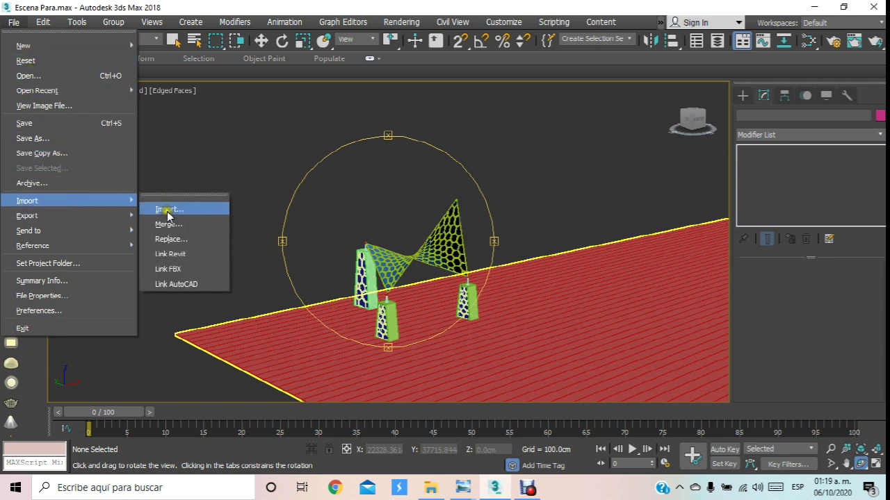
- Start a Merge and open Silla Playa Para.max from Documentos\SillaPlaya
click(169, 224)
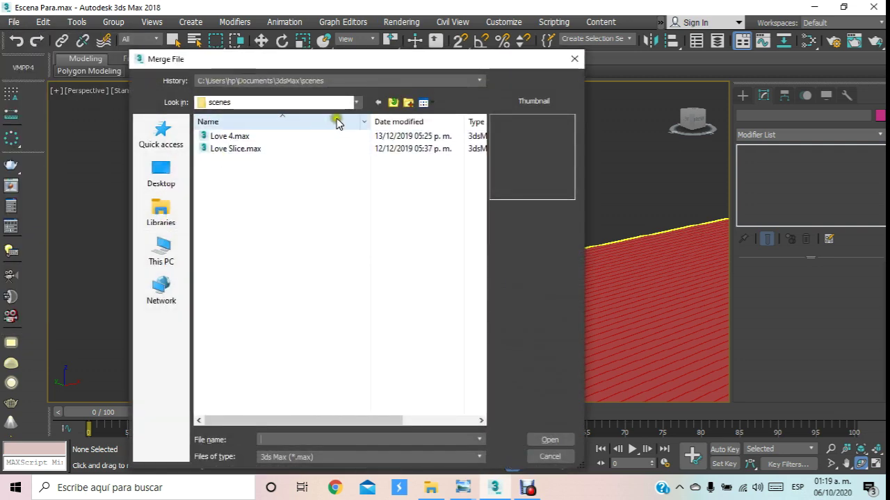
click(356, 102)
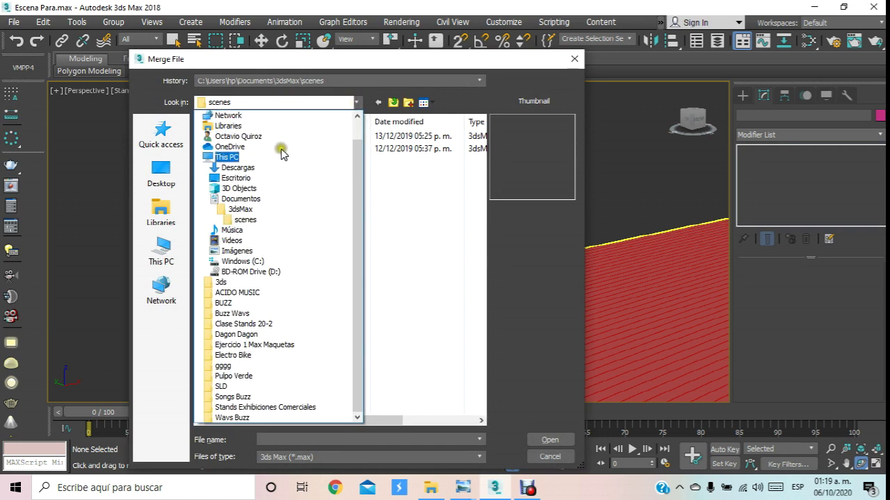
click(241, 199)
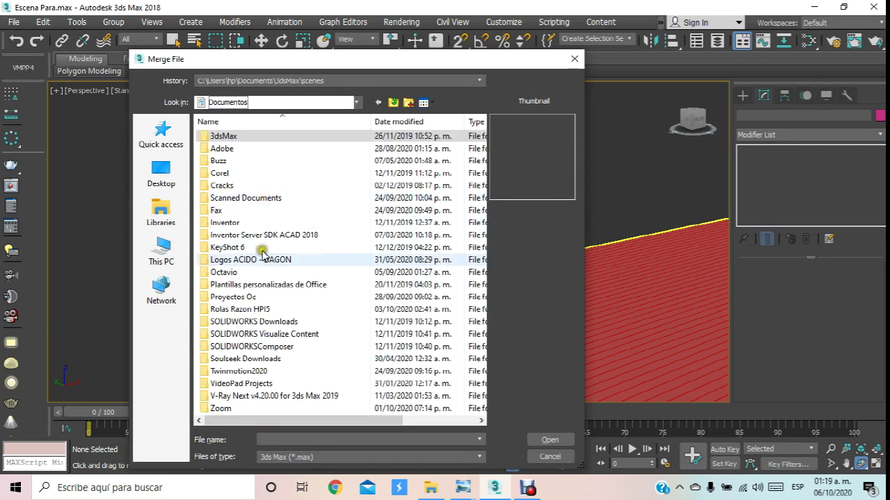
double_click(244, 300)
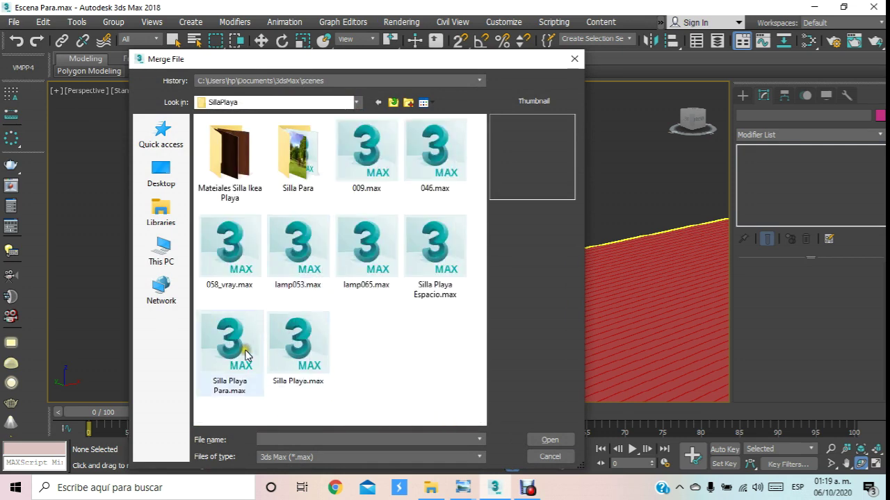
double_click(245, 354)
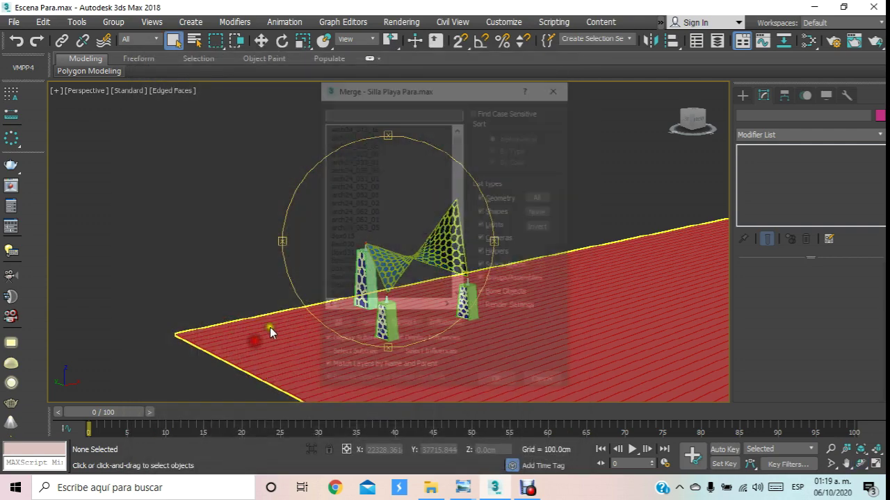
- Select Silla, Planta001 and Planta002 and merge them into the scene
mouse_move(458, 148)
mouse_down()
mouse_move(452, 299)
mouse_move(458, 263)
mouse_up()
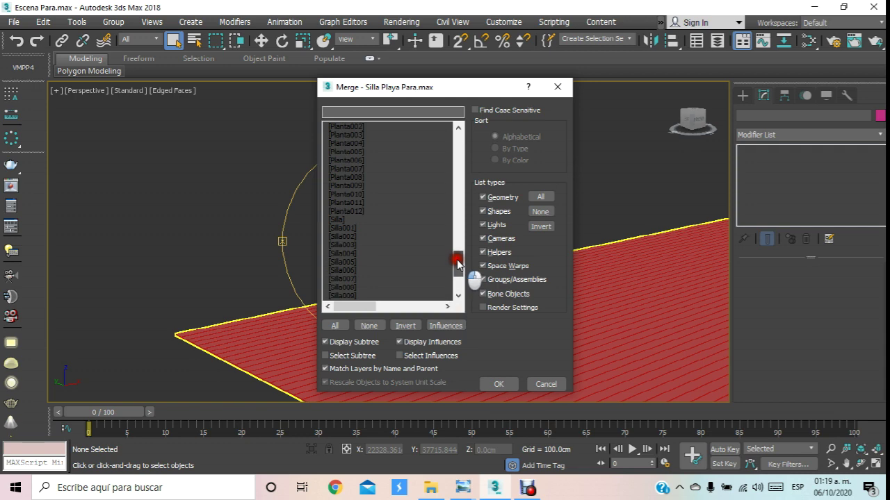
click(336, 221)
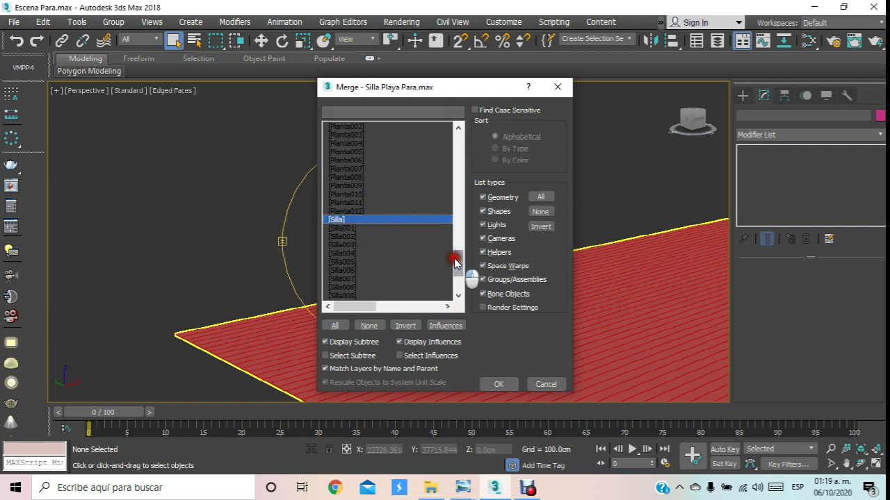
drag(454, 261, 438, 247)
click(353, 245)
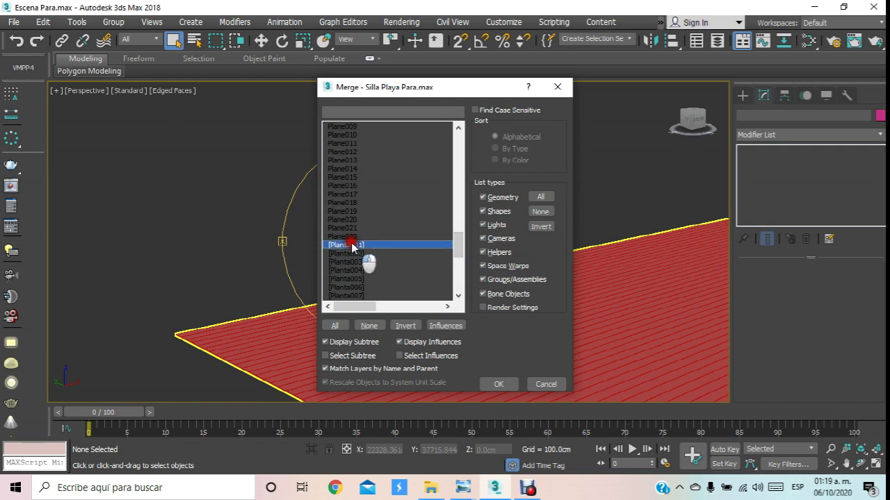
scroll(460, 256, down, 3)
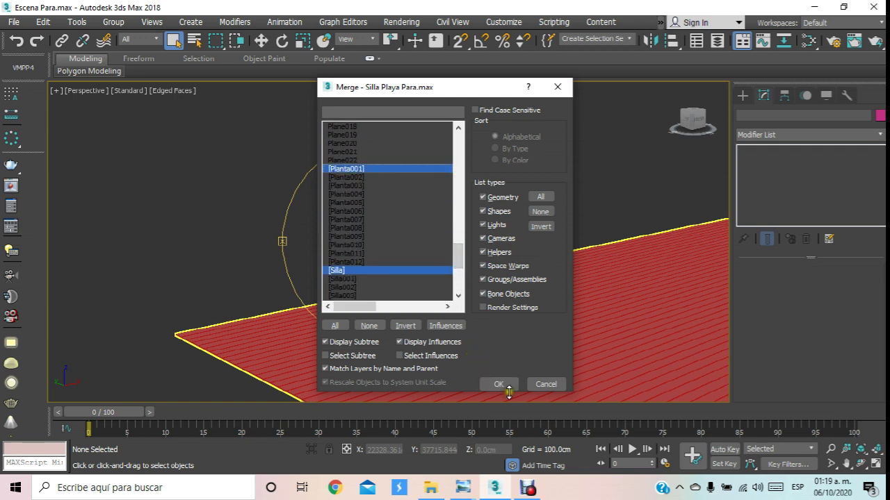
ctrl+click(357, 178)
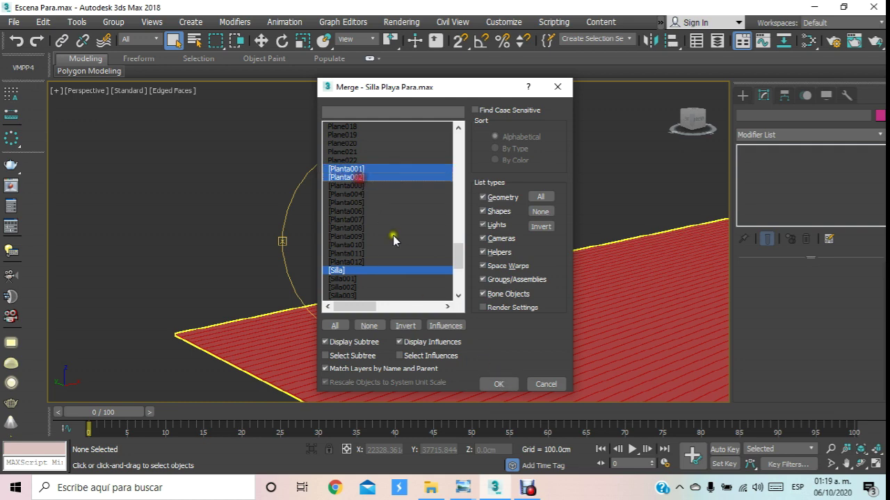
click(502, 384)
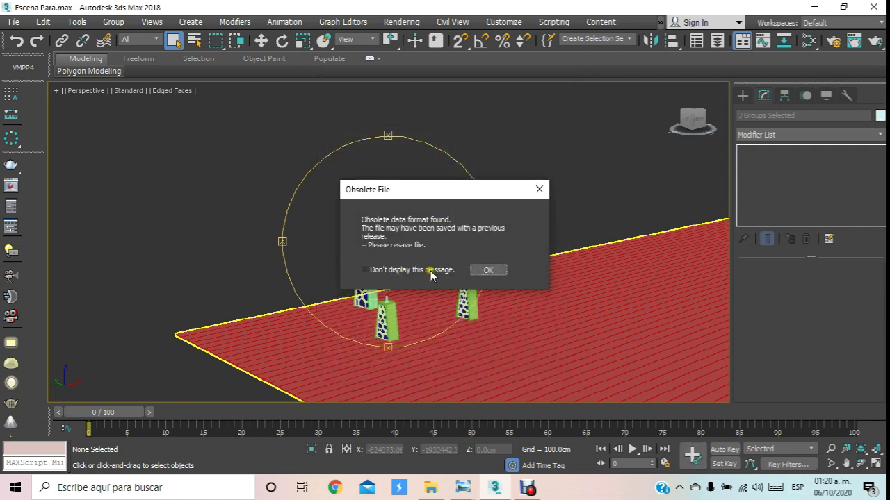
- Dismiss the obsolete-file warning and move the merged palms and chair under the canopy
click(490, 271)
scroll(429, 256, up, 2)
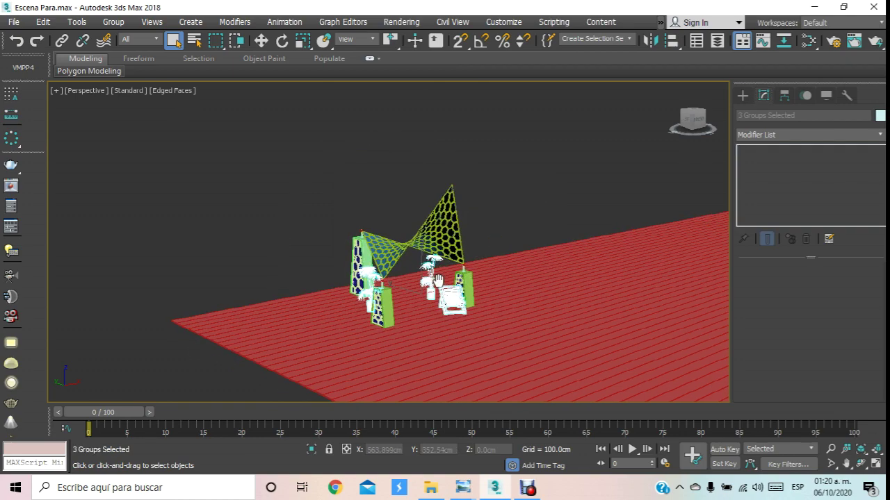
scroll(429, 251, up, 3)
scroll(430, 245, up, 3)
scroll(430, 238, up, 3)
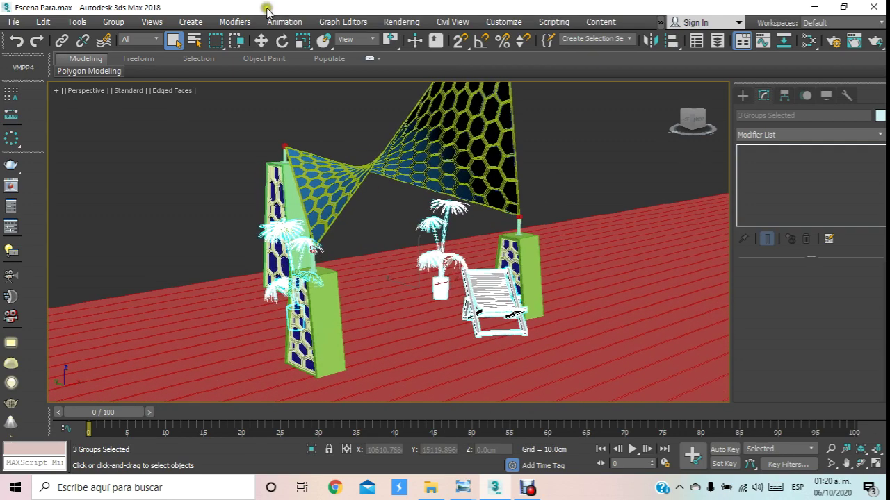
click(261, 40)
alt+middle_drag(444, 292, 549, 333)
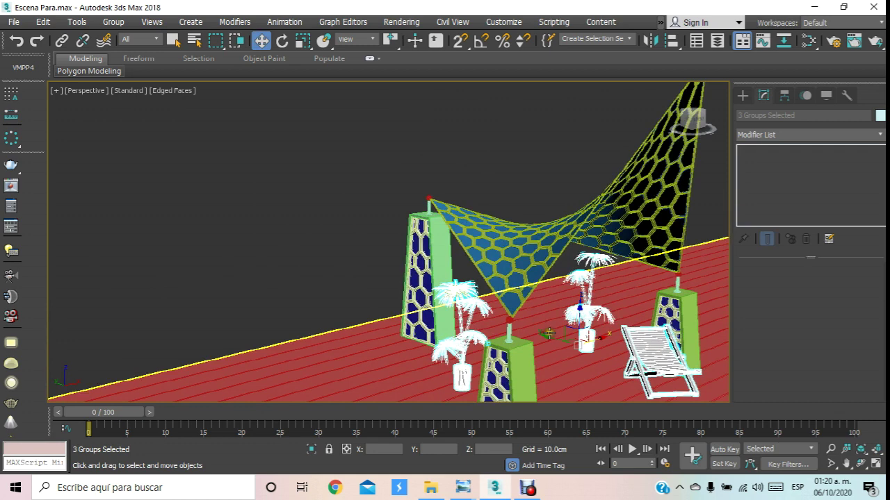
drag(549, 335, 474, 284)
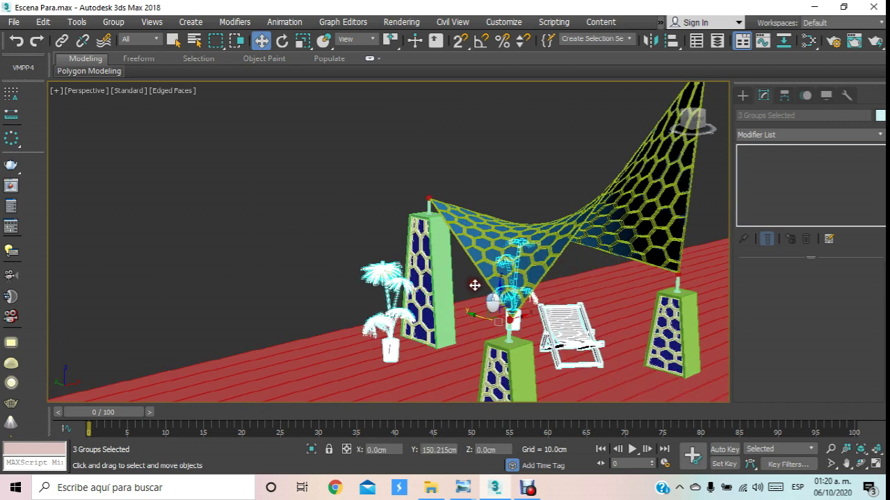
click(315, 168)
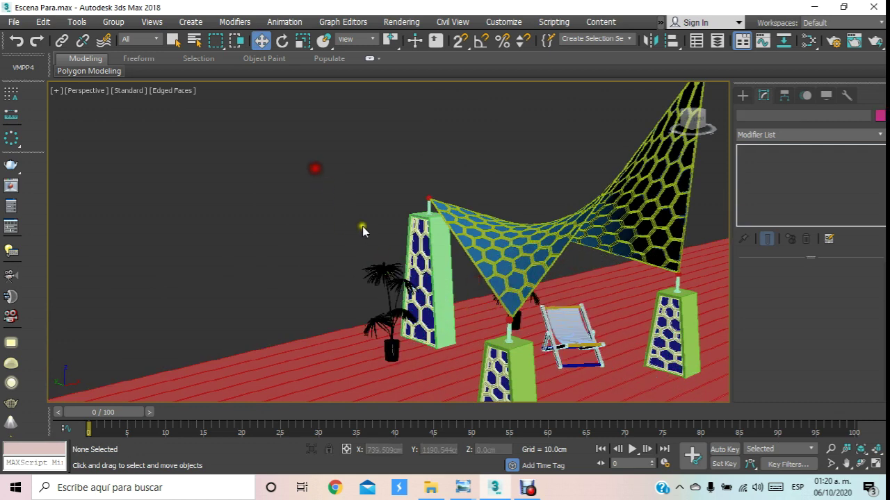
- Select the Silla beach chair and shift it along X to 310.145cm
click(568, 330)
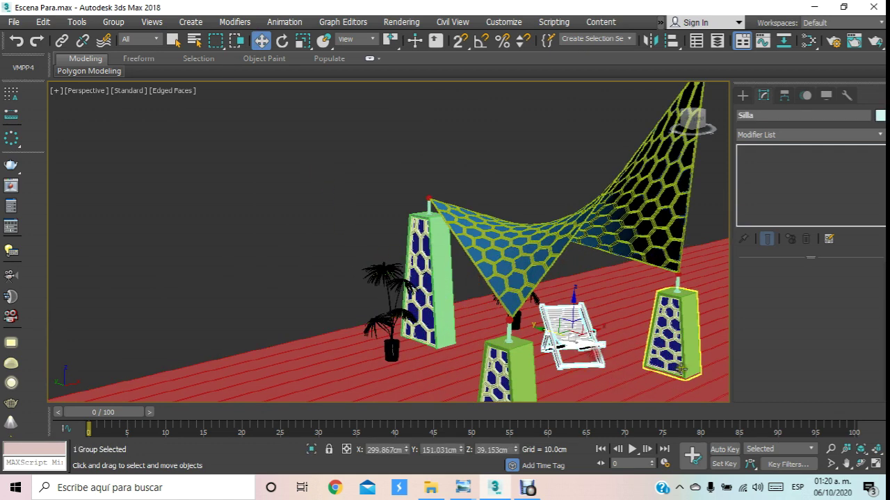
click(862, 464)
mouse_move(389, 243)
mouse_down()
mouse_move(424, 193)
mouse_move(439, 212)
mouse_move(426, 174)
mouse_up()
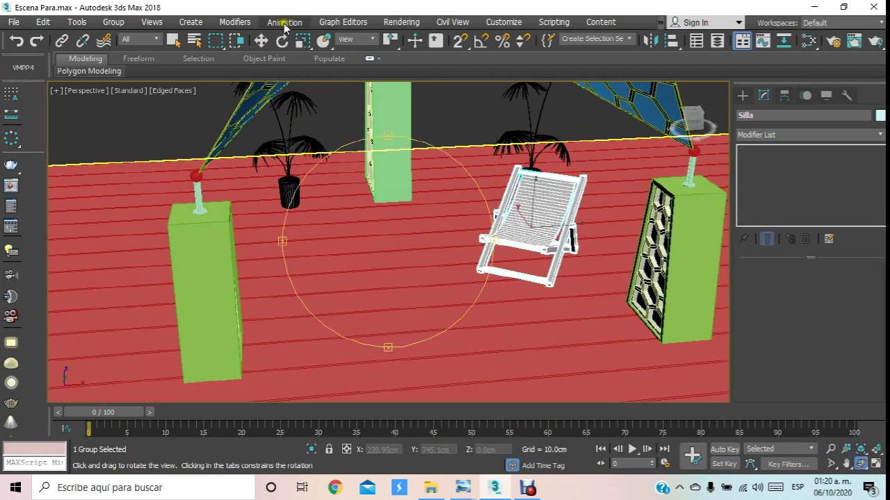
click(260, 40)
middle_drag(570, 234, 511, 207)
drag(559, 225, 568, 228)
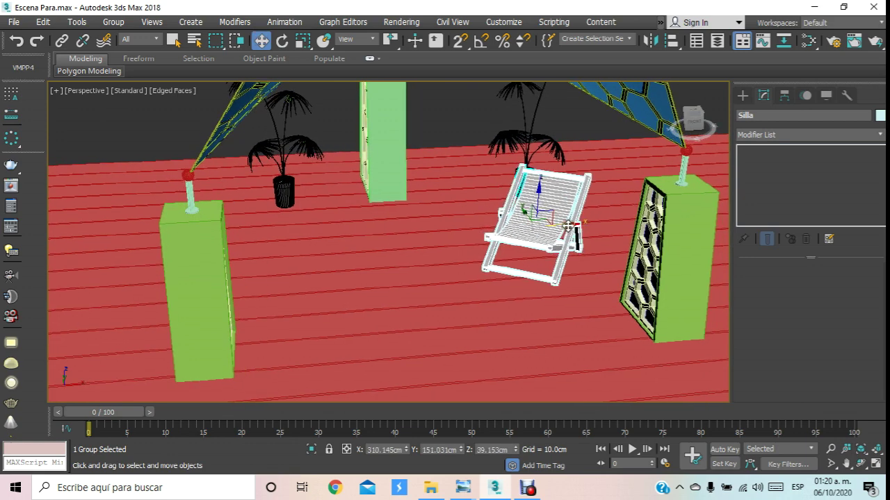
- Mirror the chair on X as a copy, Silla001, placed on the left facing the original
click(651, 41)
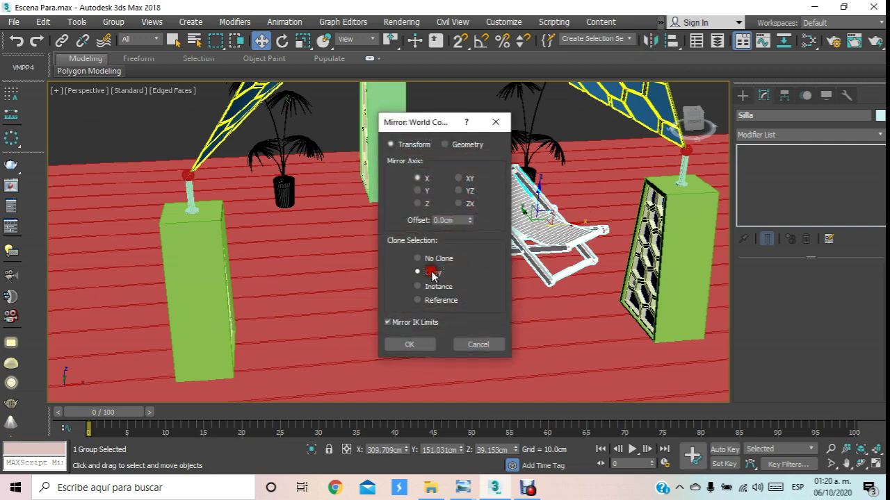
click(409, 344)
drag(556, 233, 344, 236)
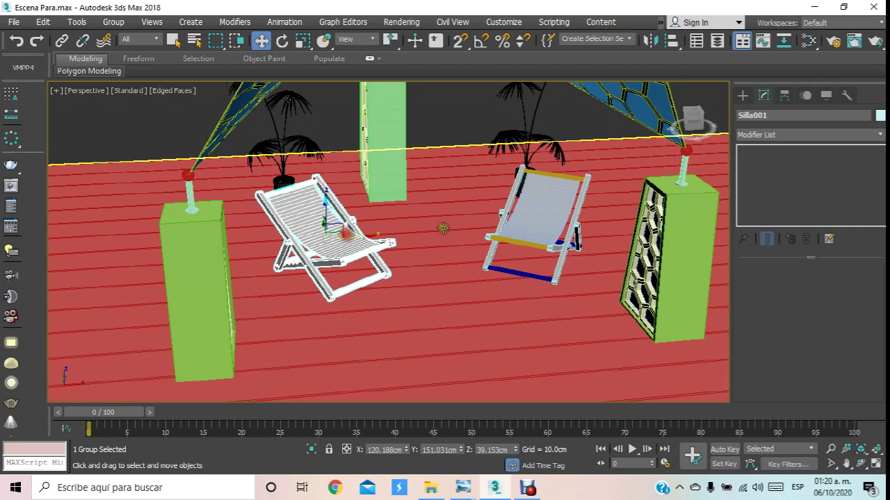
click(559, 220)
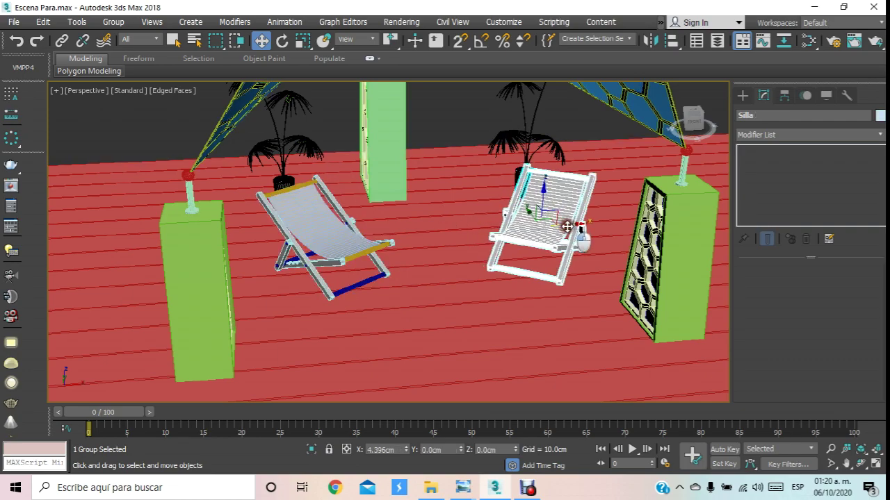
- In Front view, select both chairs and lower them slightly
key(ctrl+r)
mouse_move(415, 273)
mouse_down()
mouse_move(354, 276)
mouse_move(213, 236)
mouse_move(236, 260)
mouse_move(415, 252)
mouse_up()
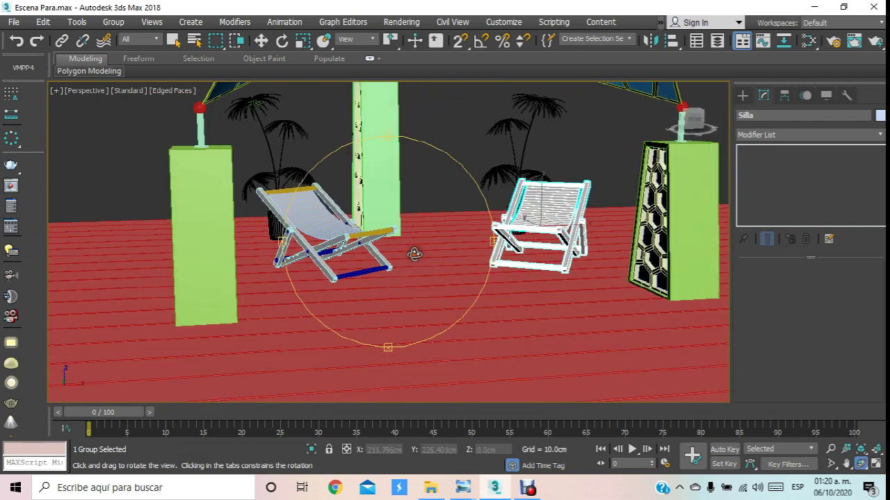
key(f)
scroll(370, 237, up, 5)
scroll(370, 237, up, 2)
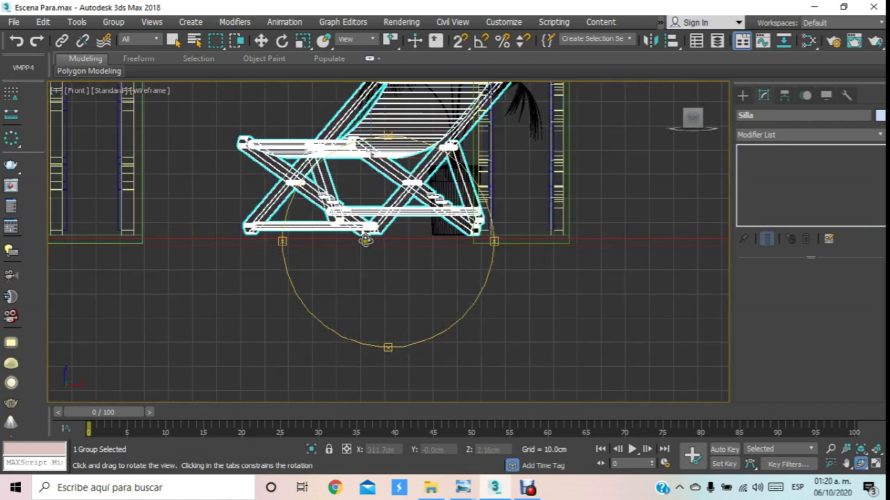
middle_drag(364, 241, 372, 272)
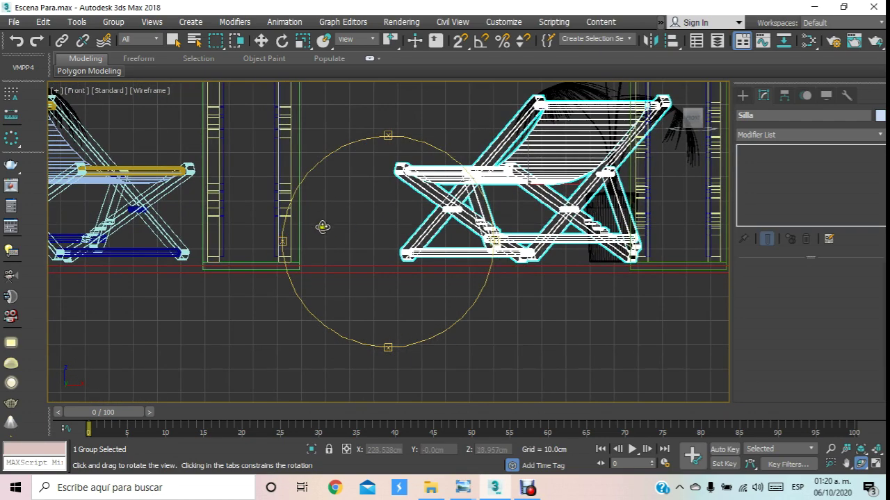
middle_drag(322, 227, 391, 227)
click(261, 41)
click(203, 211)
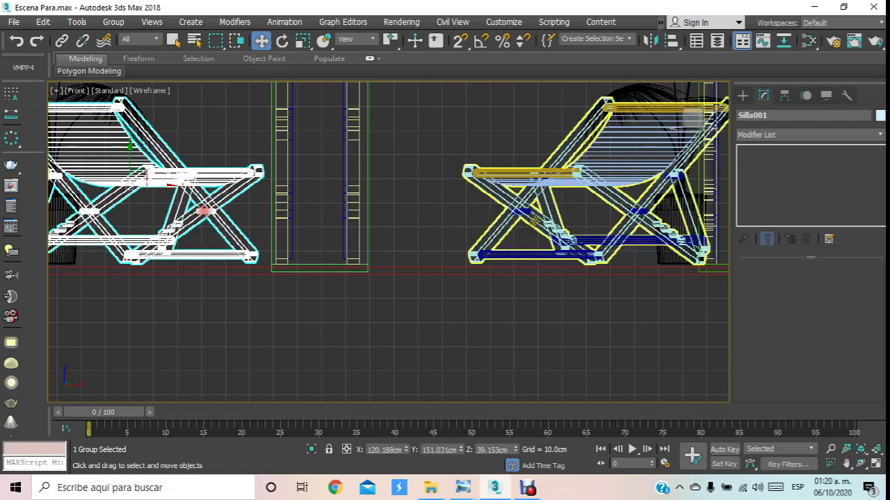
ctrl+click(567, 198)
middle_drag(411, 170, 401, 187)
drag(355, 182, 361, 186)
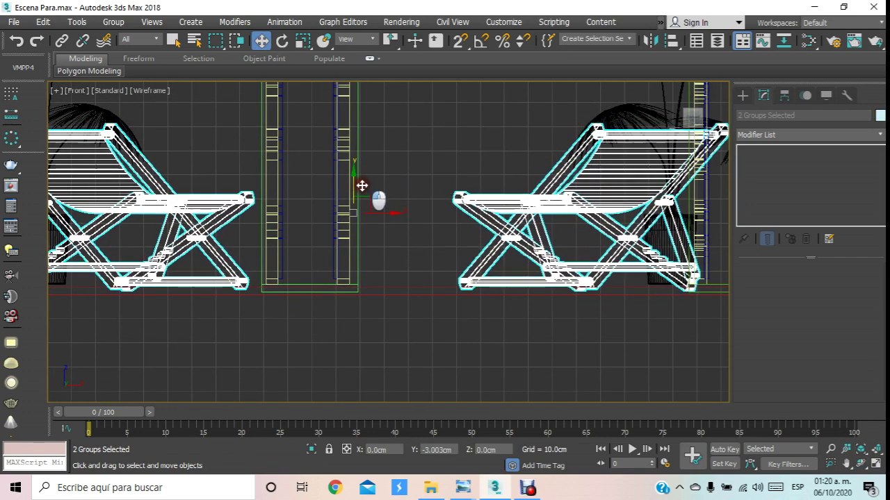
- In Front view, lower the Plane002 floor plane a few cm beneath the chairs and pillars
click(407, 294)
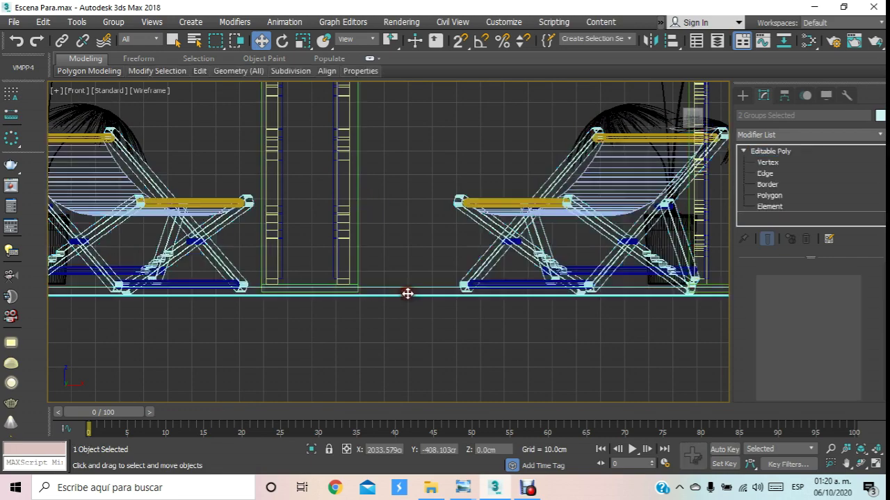
scroll(341, 234, down, 2)
scroll(341, 233, down, 3)
scroll(341, 232, up, 3)
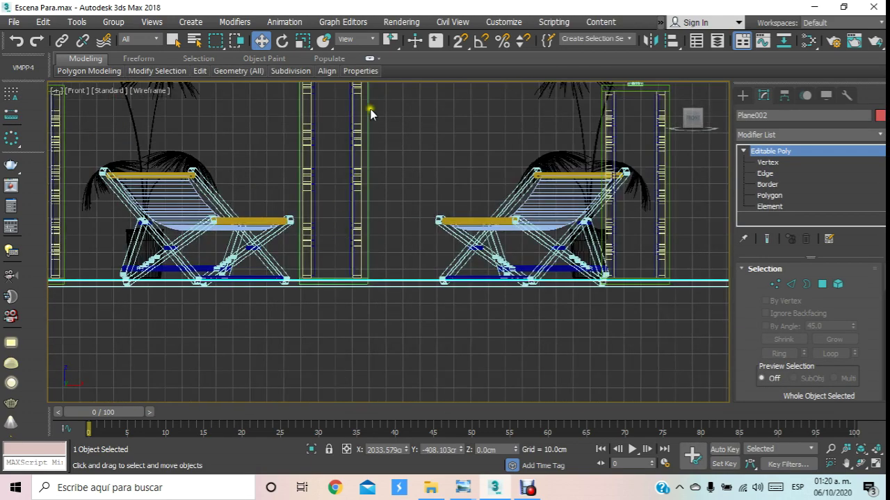
middle_click(392, 102)
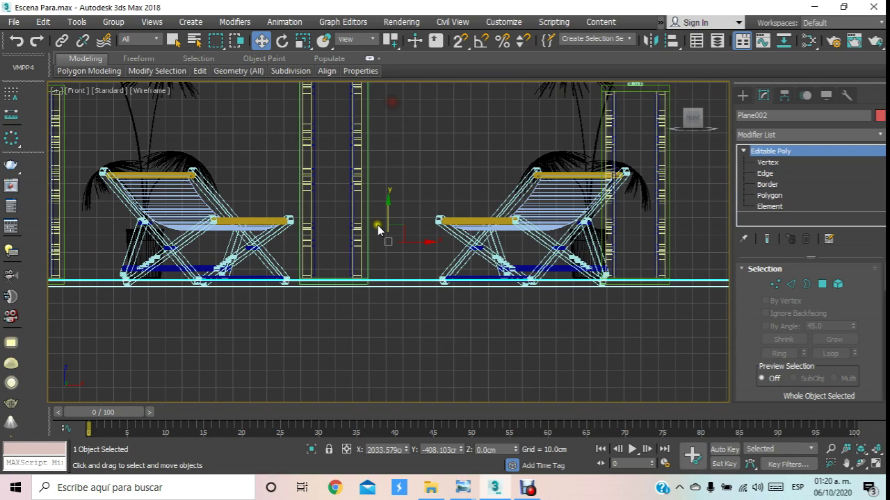
drag(391, 214, 403, 222)
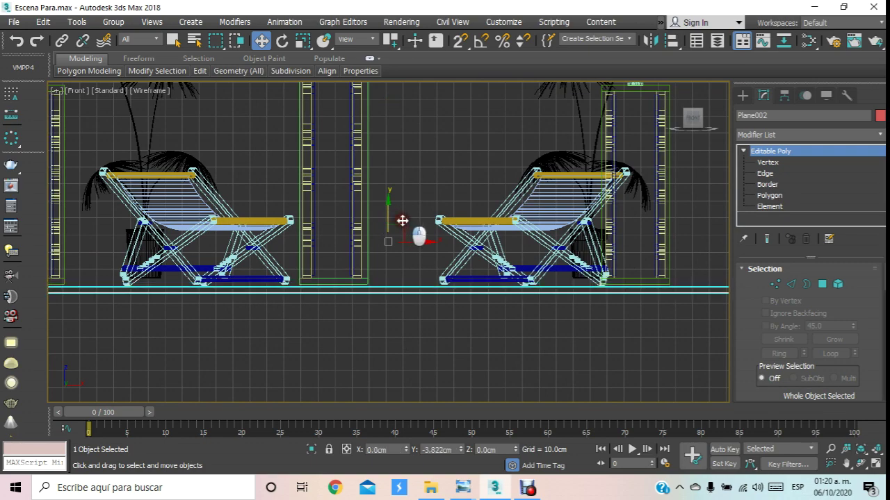
scroll(396, 236, down, 3)
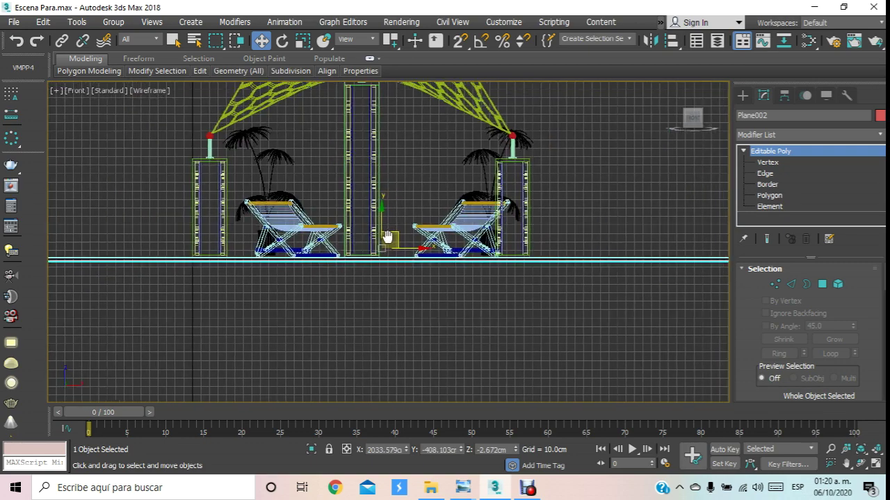
- Orbit the perspective view around the canopy, then switch to Top view and select the left palm
key(p)
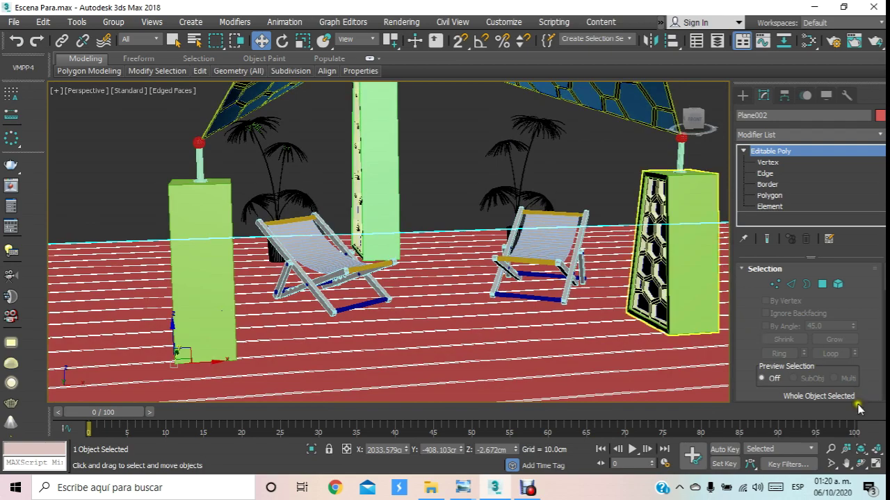
click(861, 464)
mouse_move(449, 255)
mouse_down()
mouse_move(463, 258)
mouse_move(457, 224)
mouse_move(387, 139)
mouse_move(347, 138)
mouse_move(391, 218)
mouse_move(377, 192)
mouse_move(334, 195)
mouse_move(337, 234)
mouse_move(354, 246)
mouse_move(357, 187)
mouse_move(401, 262)
mouse_up()
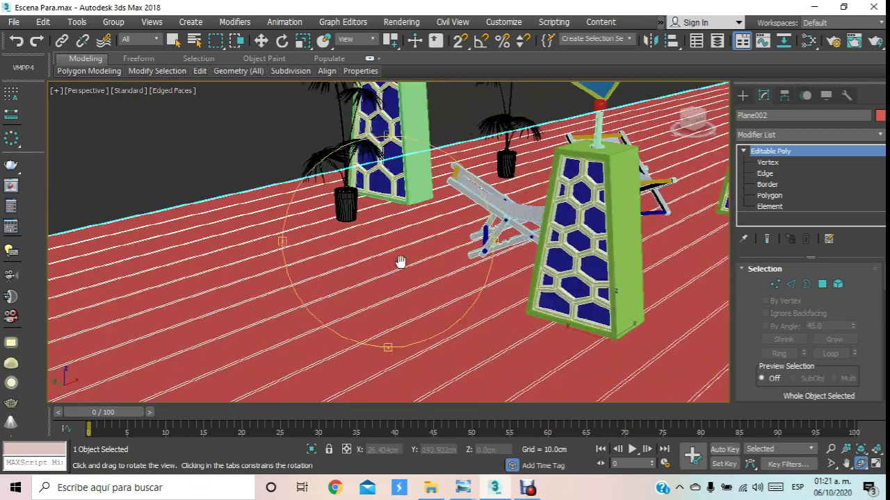
mouse_move(391, 225)
mouse_down()
mouse_move(342, 199)
mouse_move(332, 258)
mouse_move(324, 236)
mouse_move(330, 274)
mouse_move(407, 284)
mouse_move(377, 246)
mouse_move(407, 300)
mouse_up()
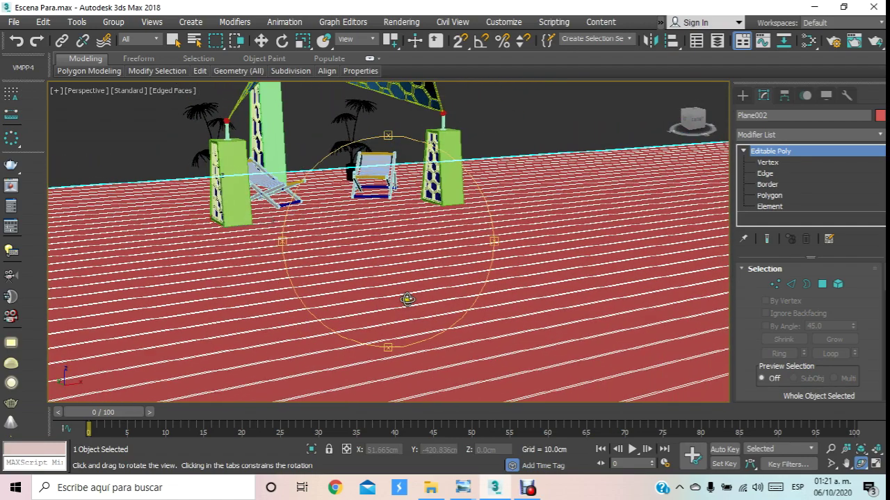
key(t)
scroll(349, 242, up, 2)
scroll(349, 242, up, 3)
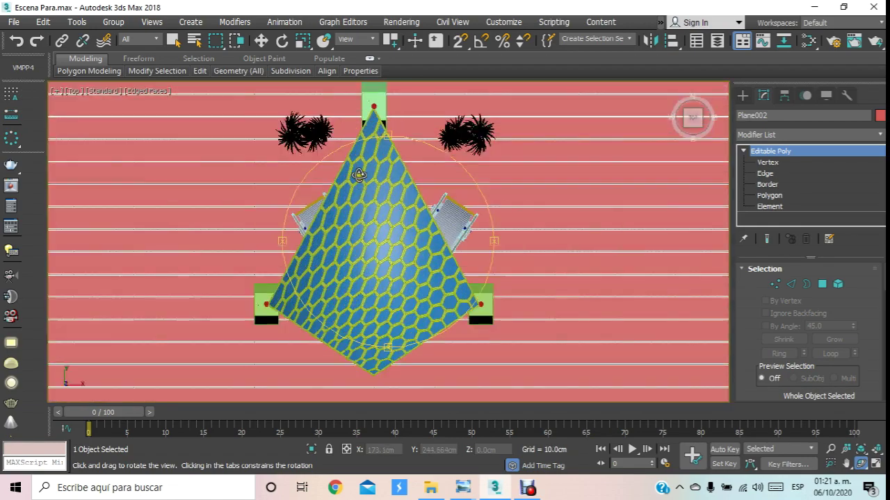
scroll(348, 243, up, 2)
click(261, 40)
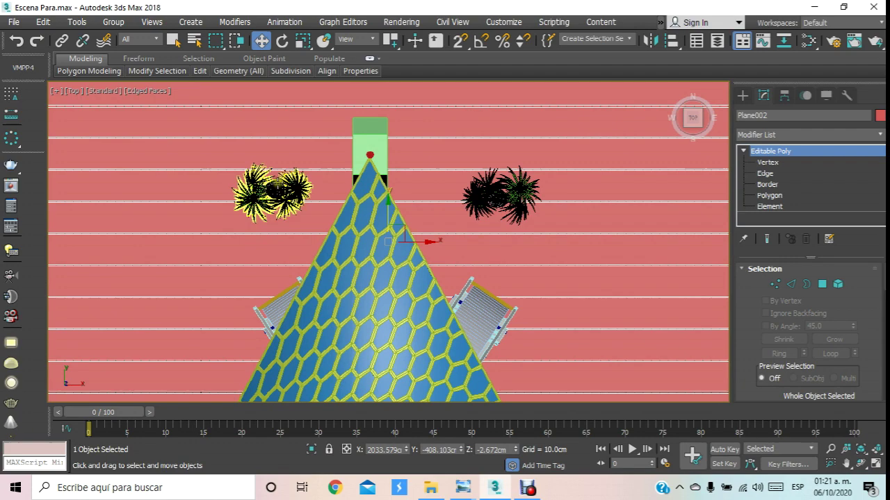
click(278, 166)
- Move the right palm, Planta002, left along X toward the central pillar
click(516, 184)
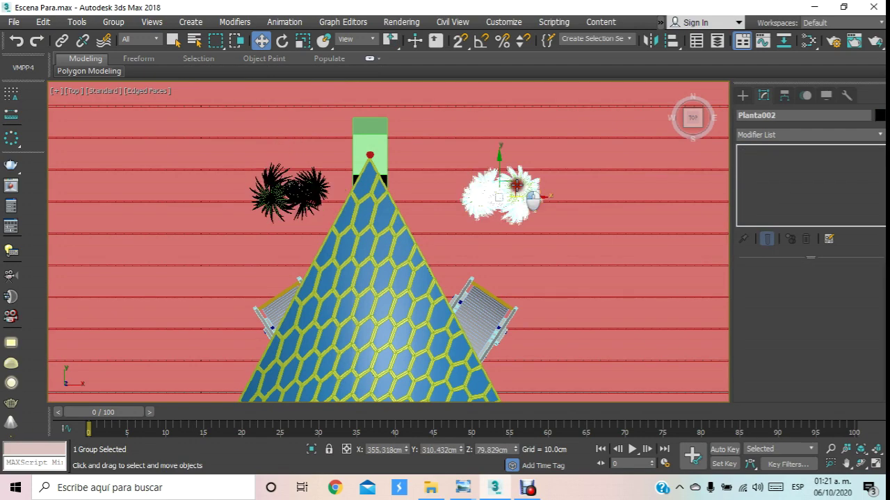
drag(528, 192, 487, 197)
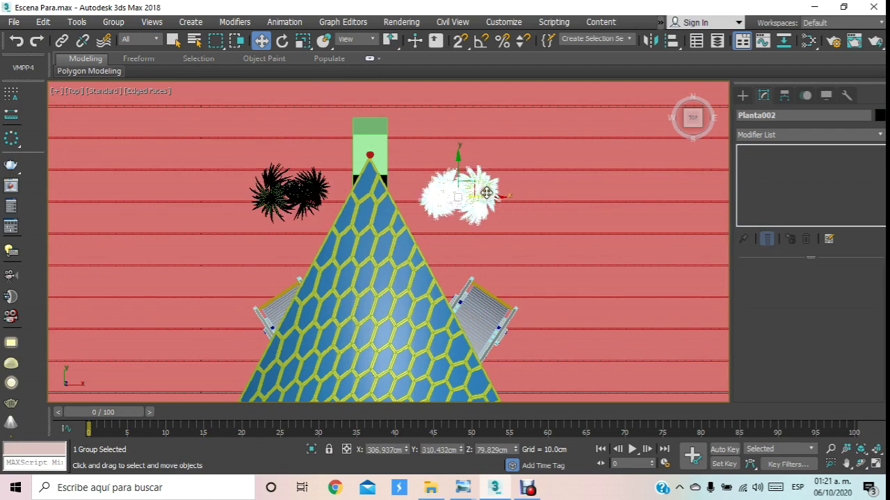
key(p)
click(861, 463)
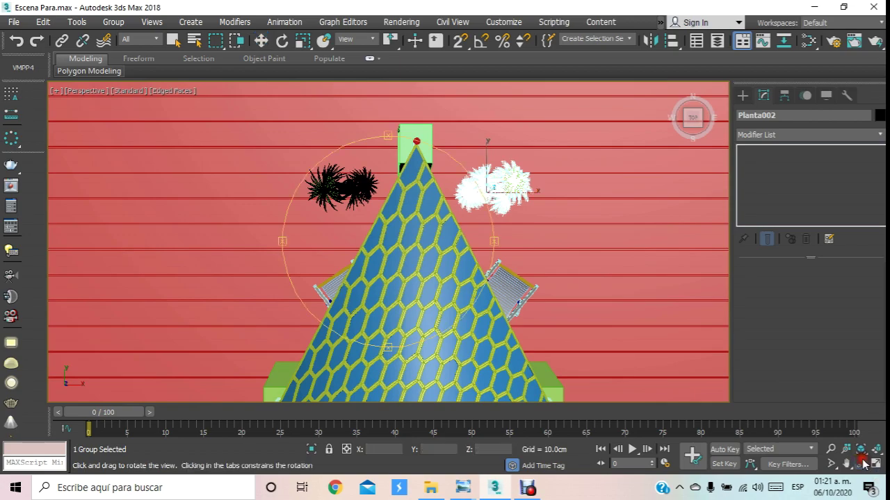
mouse_move(372, 291)
mouse_down()
mouse_move(390, 278)
mouse_move(376, 308)
mouse_move(413, 272)
mouse_move(382, 302)
mouse_move(420, 292)
mouse_move(389, 292)
mouse_up()
scroll(389, 274, up, 5)
scroll(379, 299, down, 5)
scroll(401, 274, up, 5)
scroll(401, 276, down, 3)
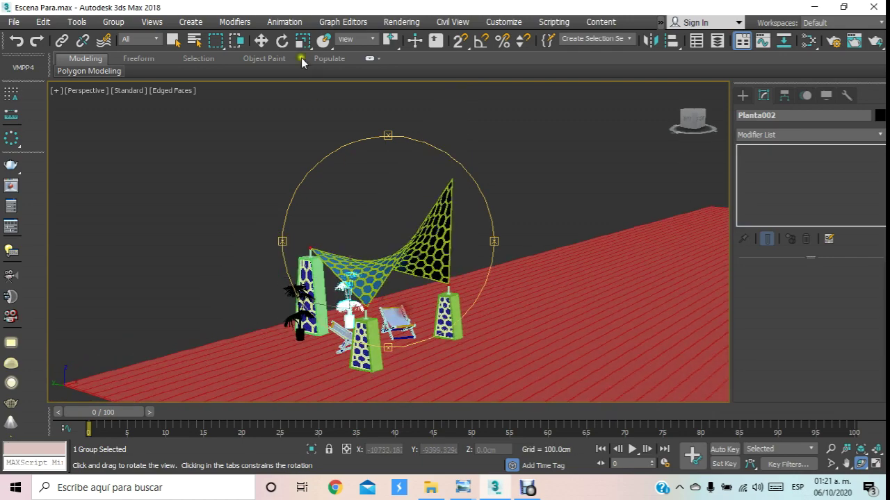
- Frame the canopy in the perspective view and bring up the Navigator window
click(262, 40)
click(576, 258)
mouse_move(472, 284)
alt+middle_down()
mouse_move(337, 303)
mouse_move(722, 381)
alt+middle_up()
scroll(338, 303, up, 2)
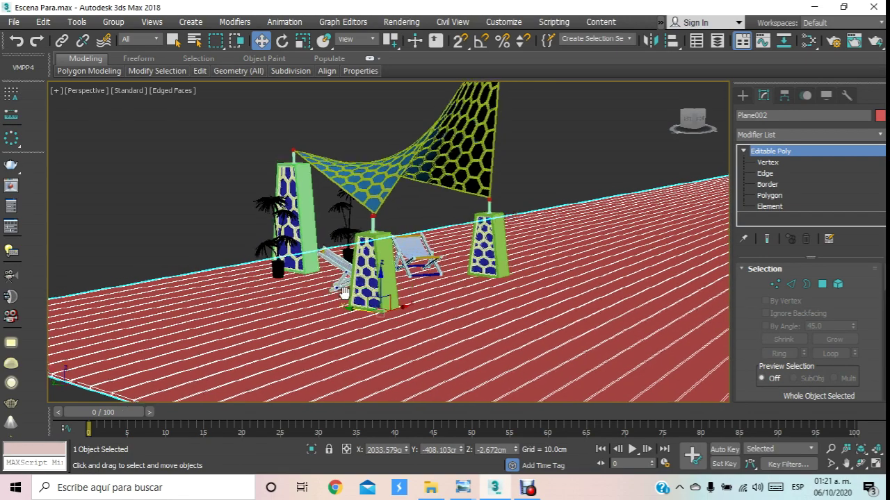
click(860, 464)
mouse_move(461, 311)
mouse_down()
mouse_move(361, 274)
mouse_move(377, 207)
mouse_up()
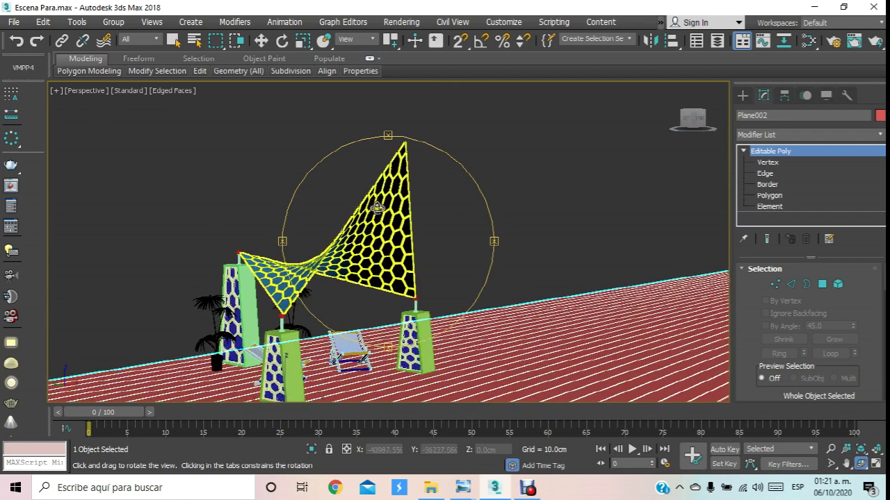
click(261, 40)
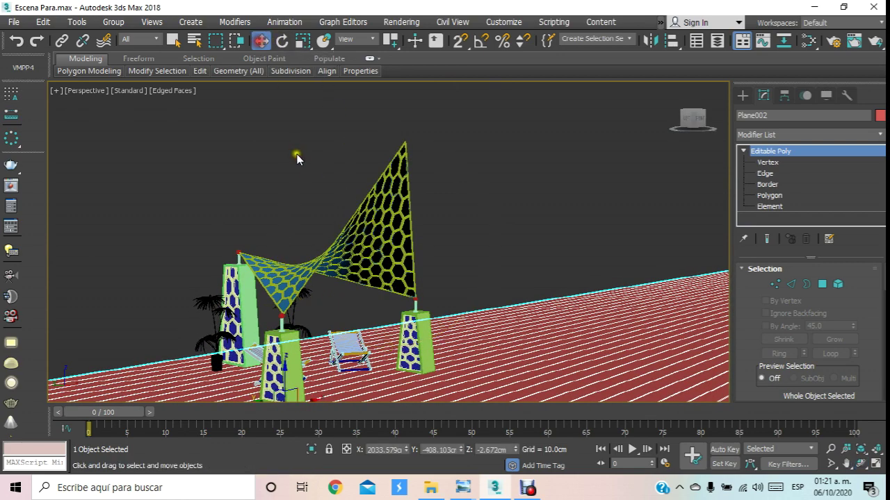
click(297, 154)
scroll(365, 271, up, 2)
scroll(364, 271, up, 3)
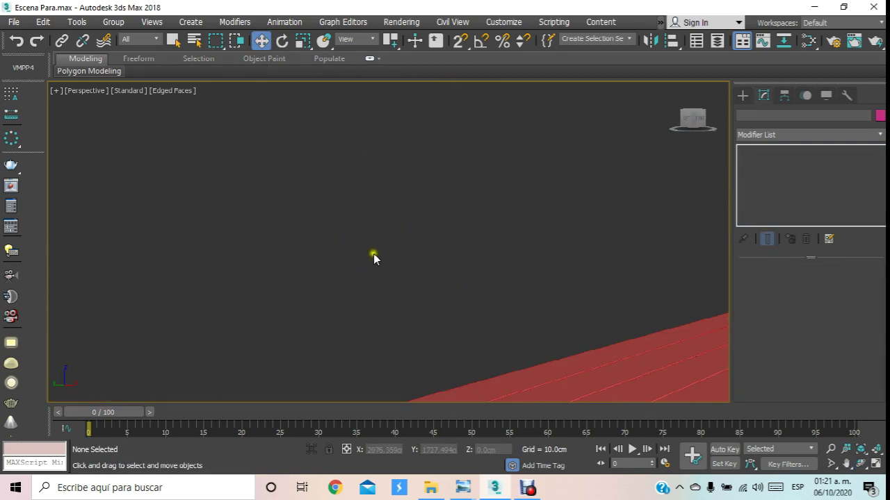
scroll(373, 254, down, 5)
middle_drag(373, 262, 383, 251)
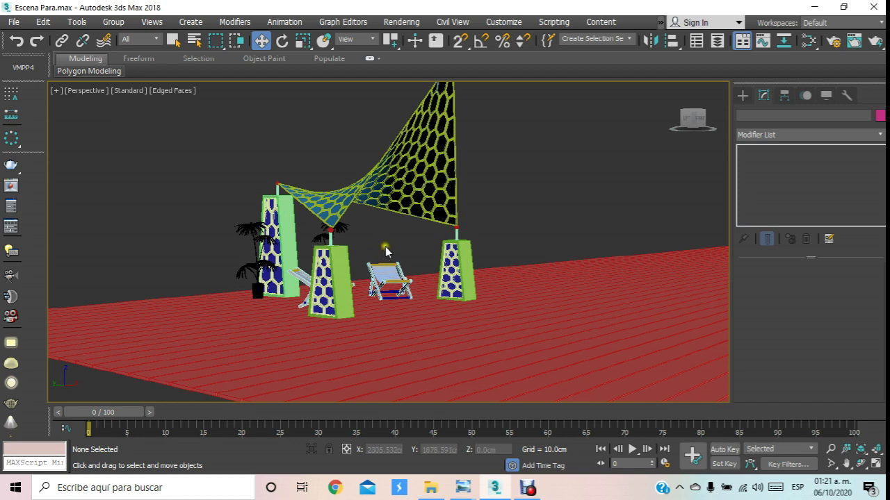
key(m)
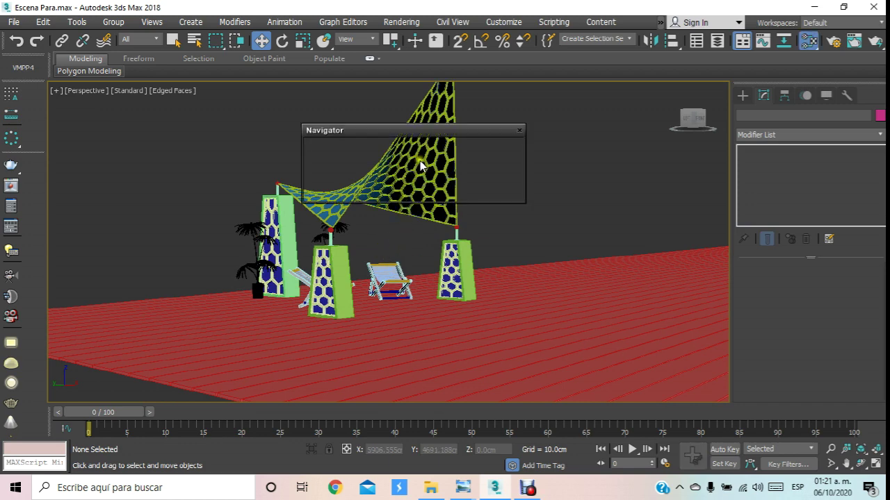
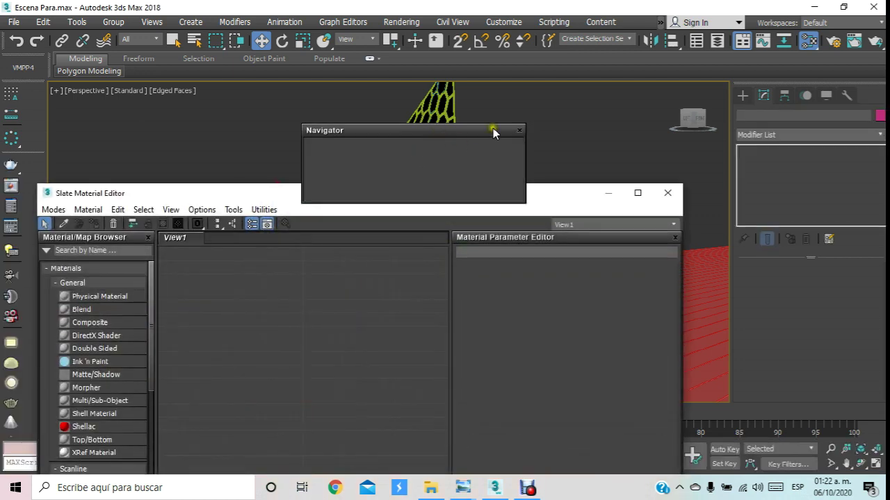
- Close the Navigator panel and the Slate Material Editor
click(519, 130)
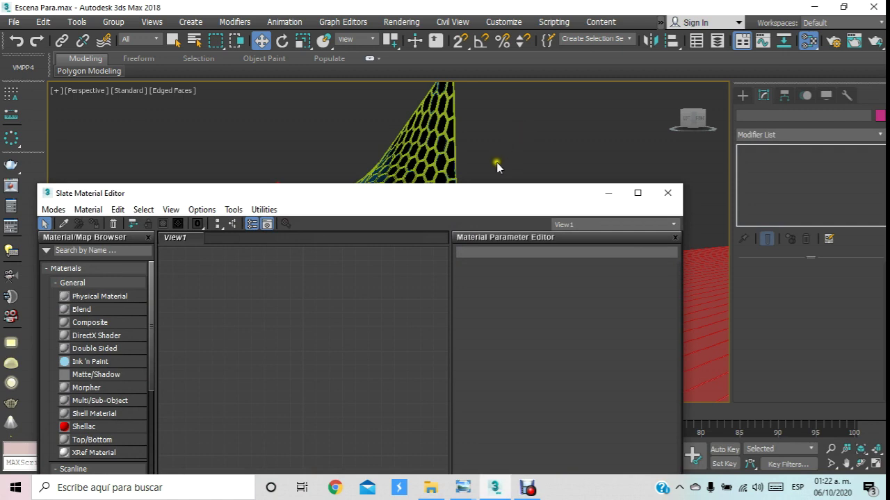
drag(480, 194, 572, 96)
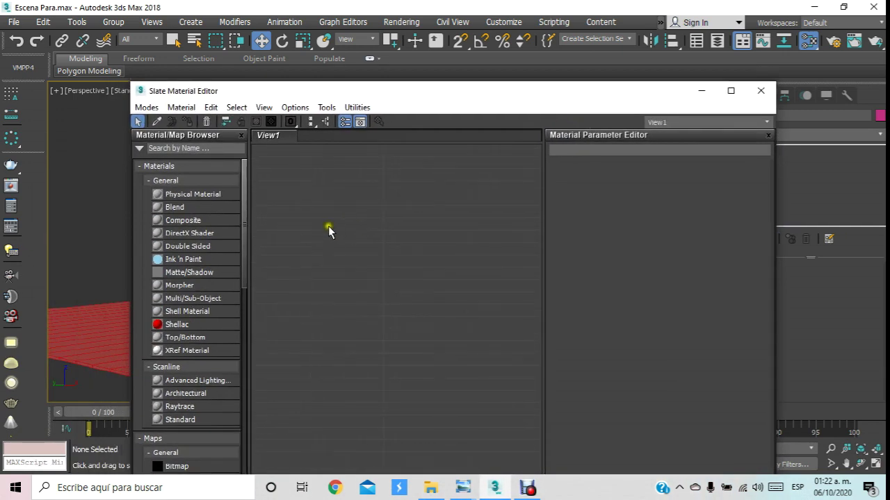
right_click(328, 195)
click(760, 91)
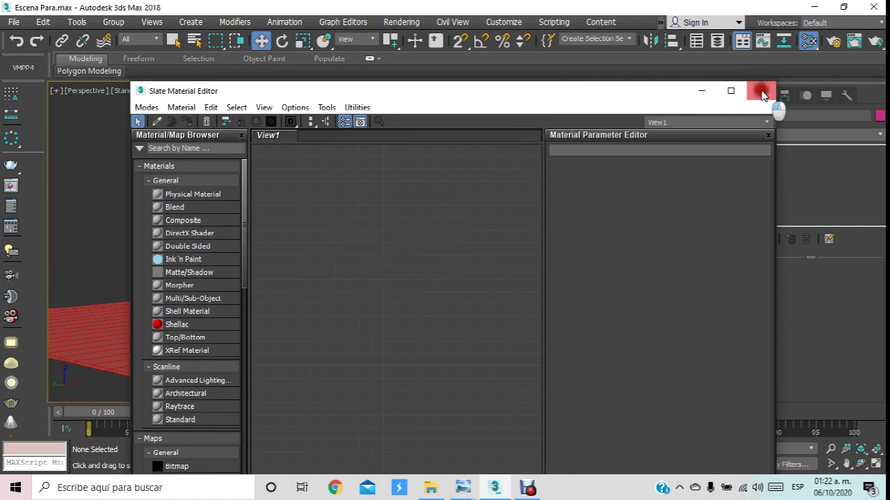
click(760, 91)
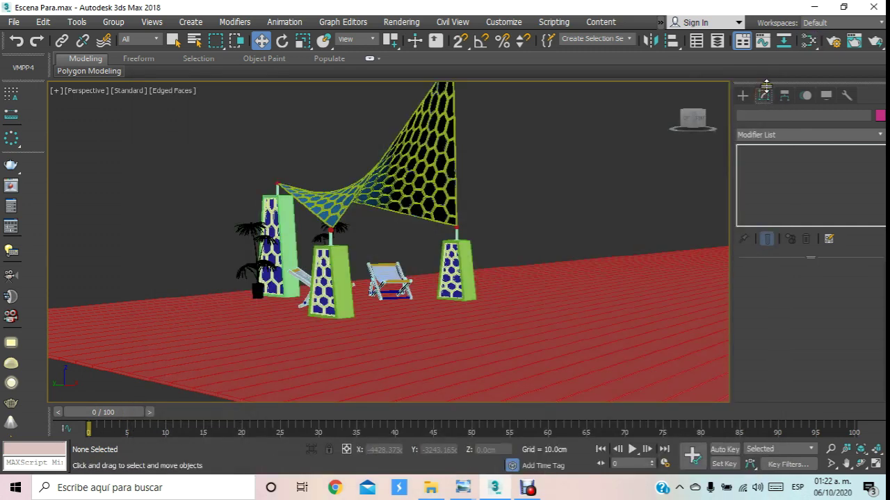
- Set the production renderer to V-Ray Adv 3.60.03 in Render Setup
click(832, 43)
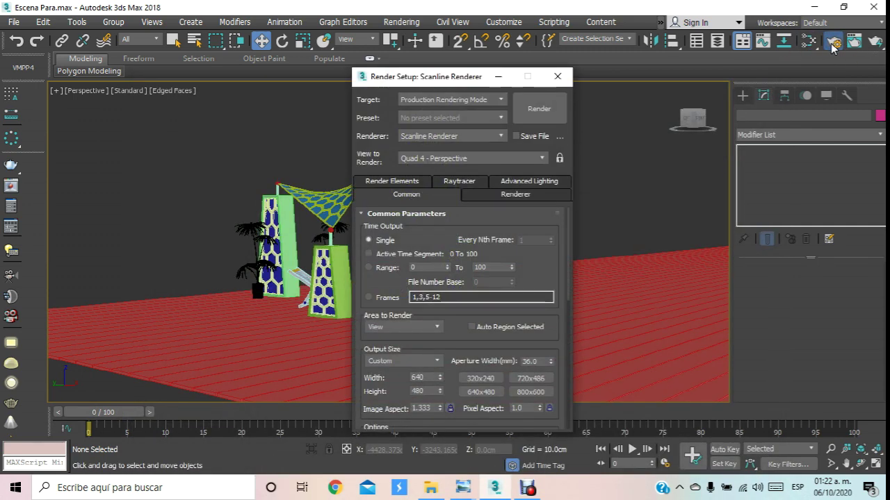
click(497, 136)
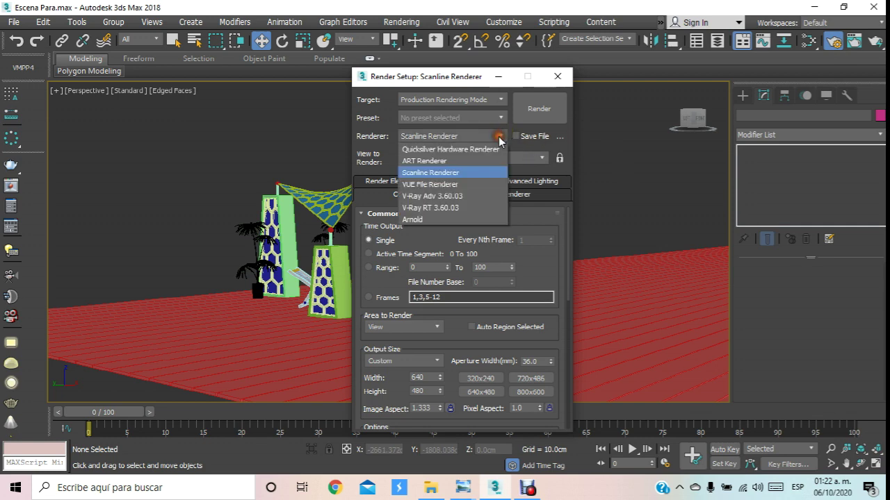
click(442, 197)
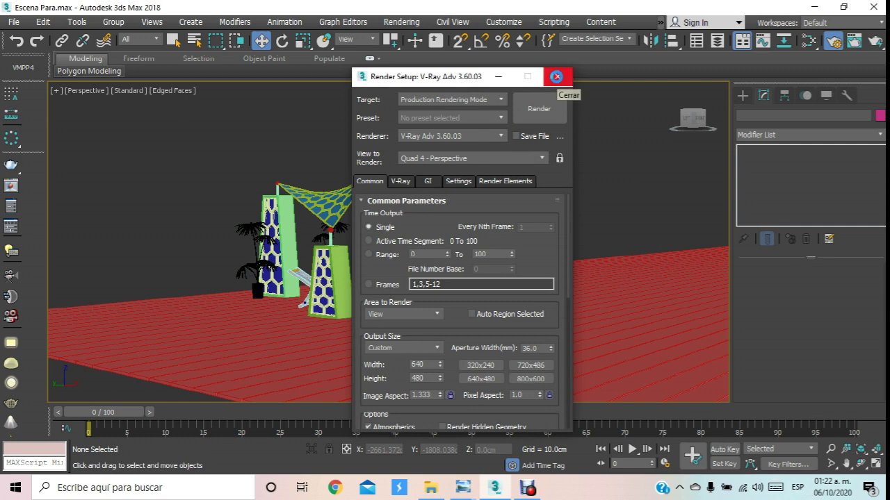
click(555, 77)
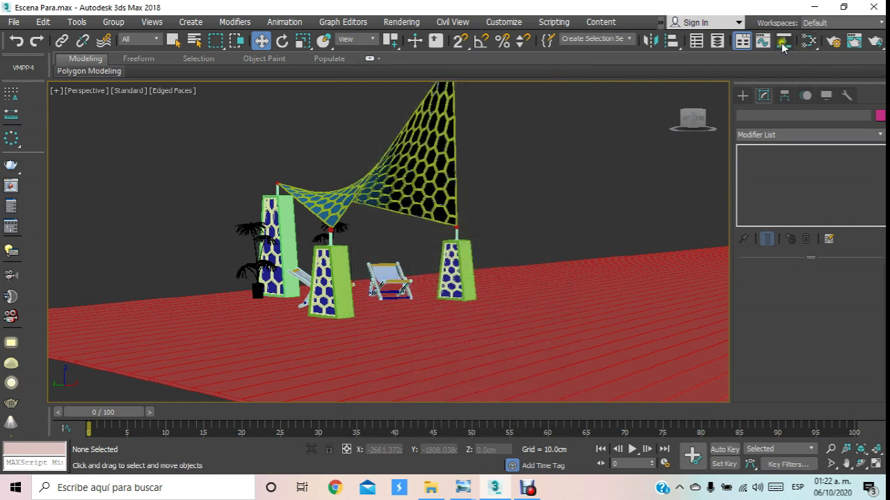
- Add a Bitmap map node loading wood.jpg from the Mateiales Silla Ikea Playa folder
key(m)
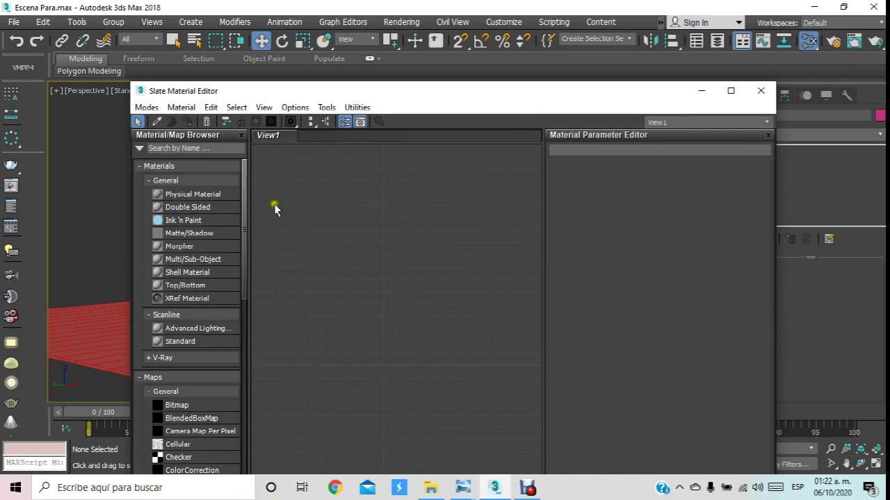
right_click(286, 198)
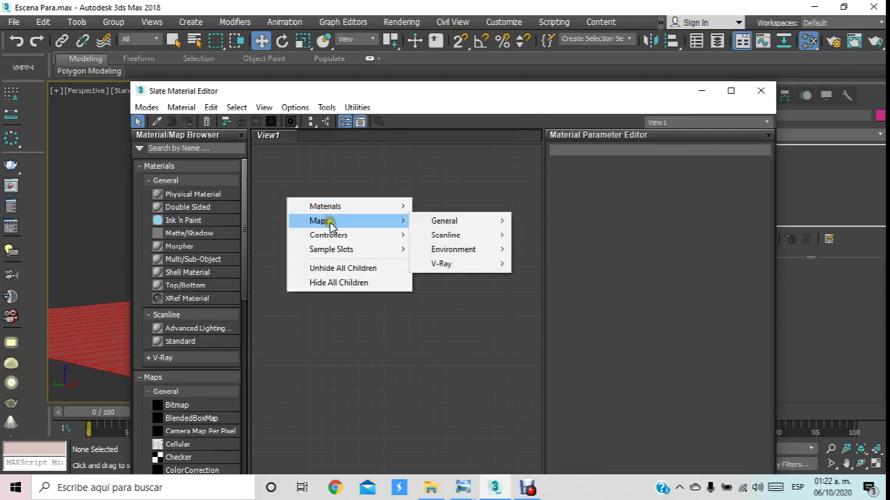
mouse_move(444, 221)
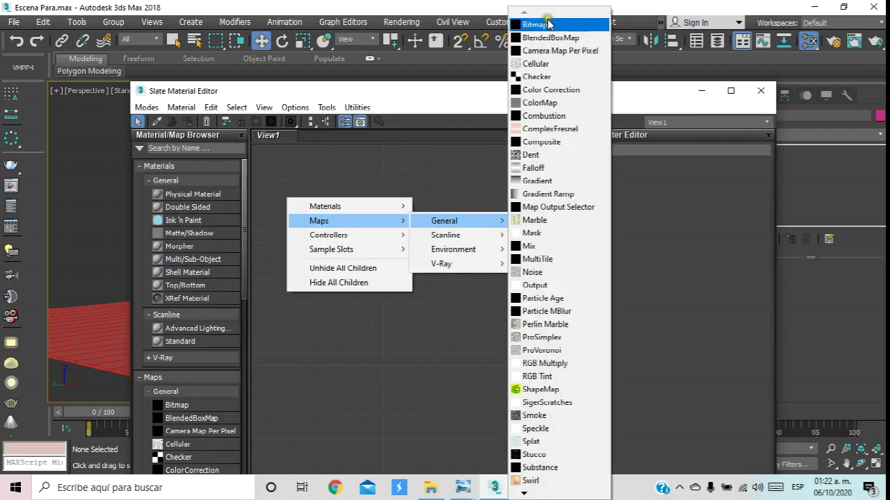
click(548, 26)
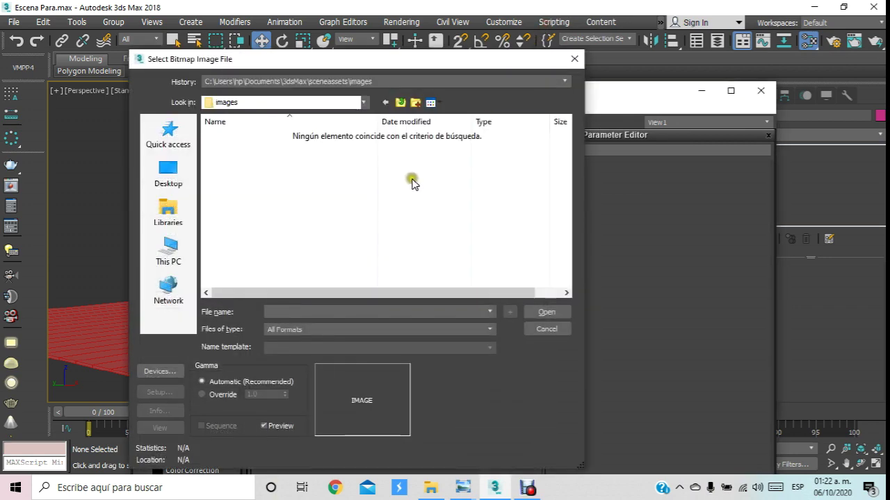
click(365, 103)
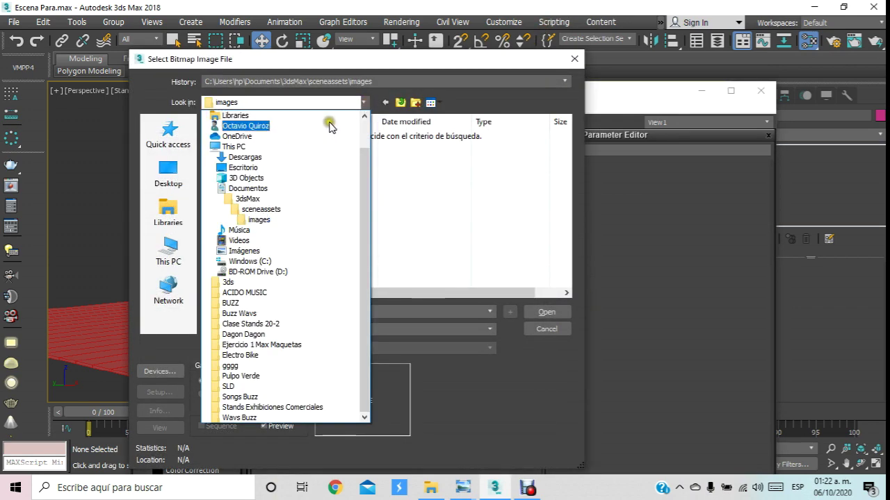
click(262, 188)
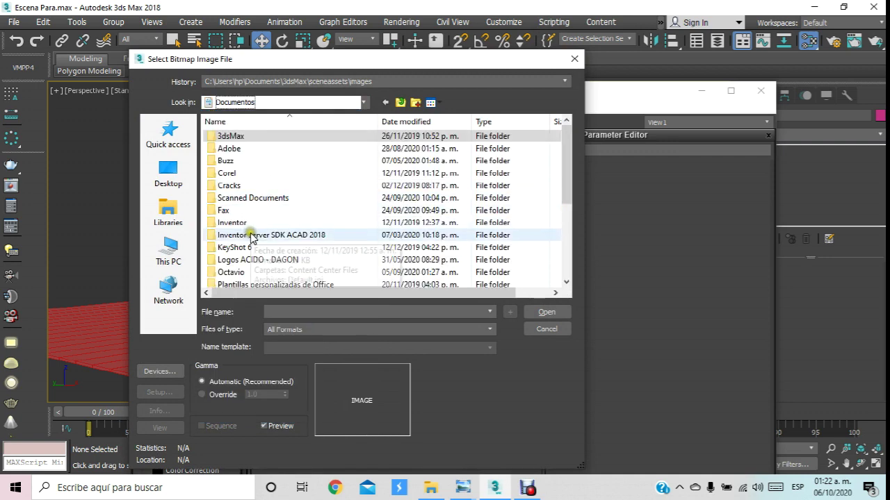
double_click(254, 234)
drag(562, 146, 563, 253)
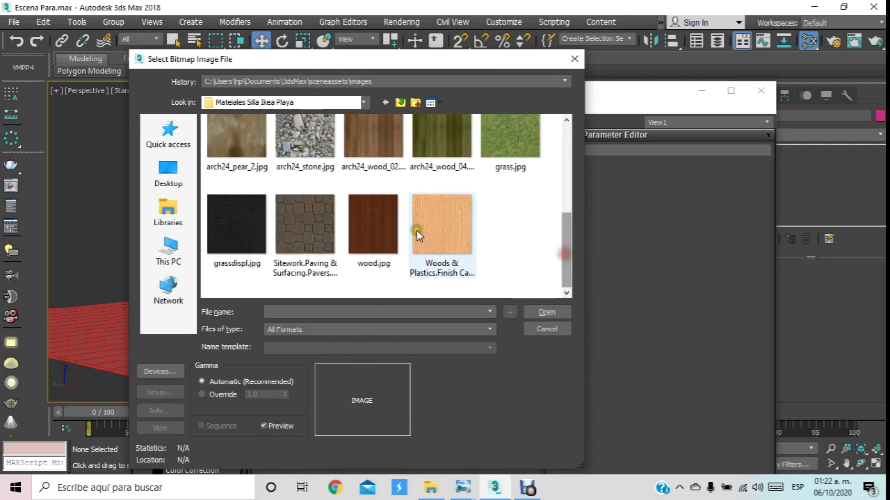
double_click(383, 223)
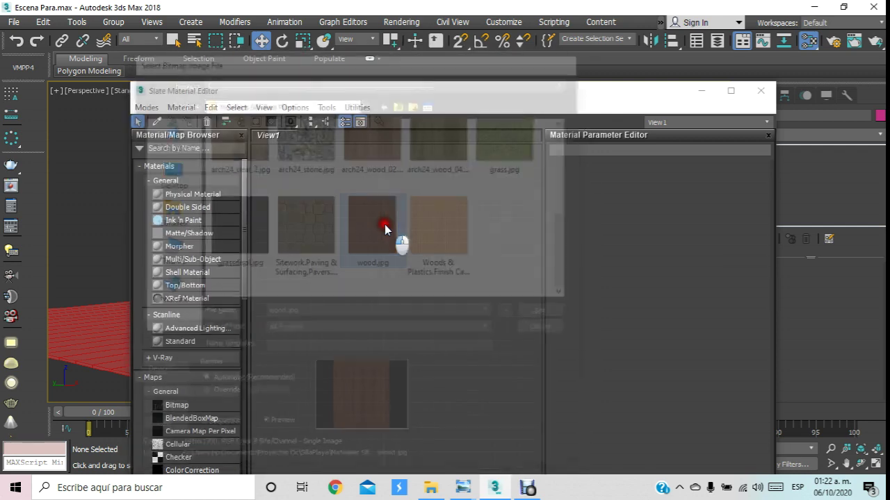
drag(306, 202, 403, 232)
- Add a VRayMtl material node (Material #25) and expand its preview sphere
scroll(368, 214, down, 2)
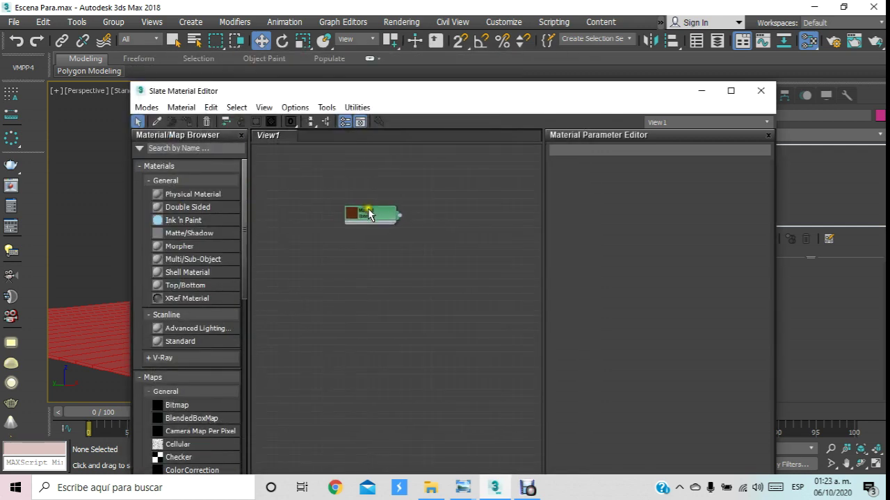
scroll(385, 243, up, 1)
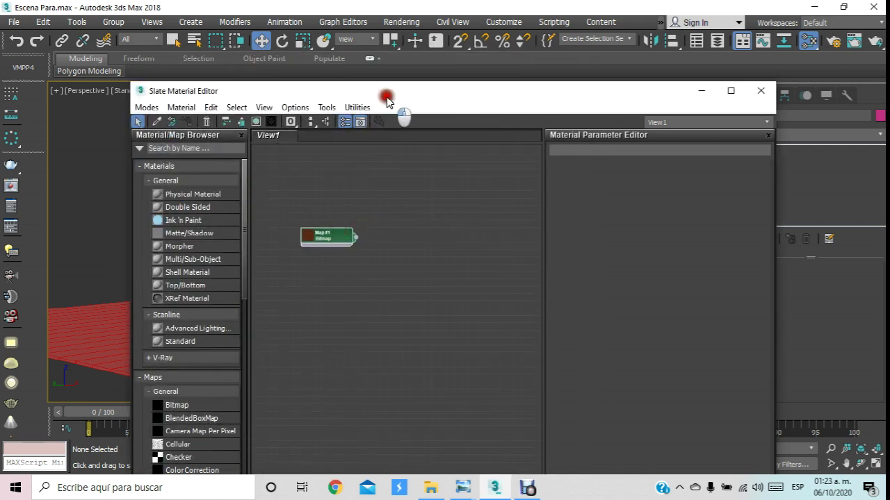
drag(385, 95, 417, 85)
scroll(406, 212, up, 2)
right_click(402, 205)
mouse_move(440, 214)
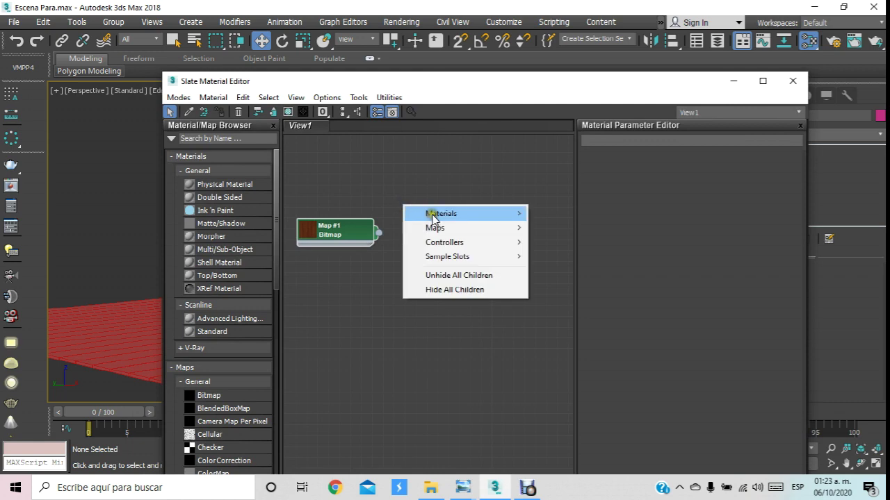
mouse_move(558, 242)
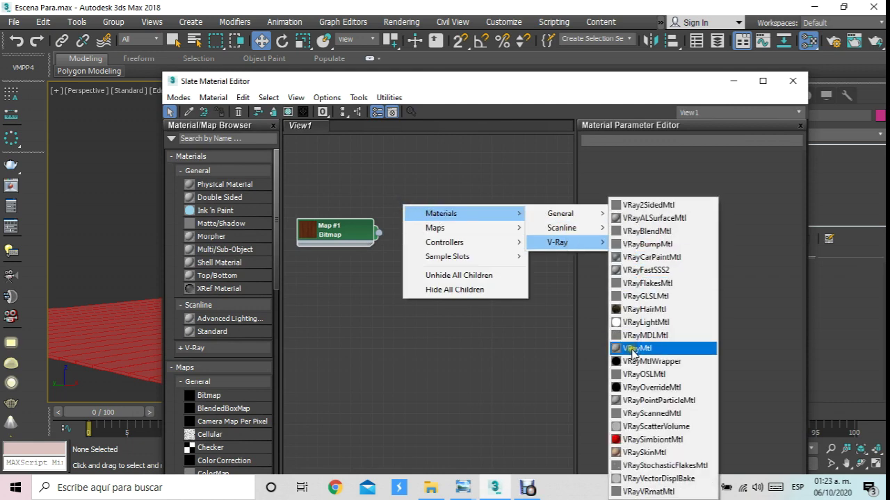
click(629, 350)
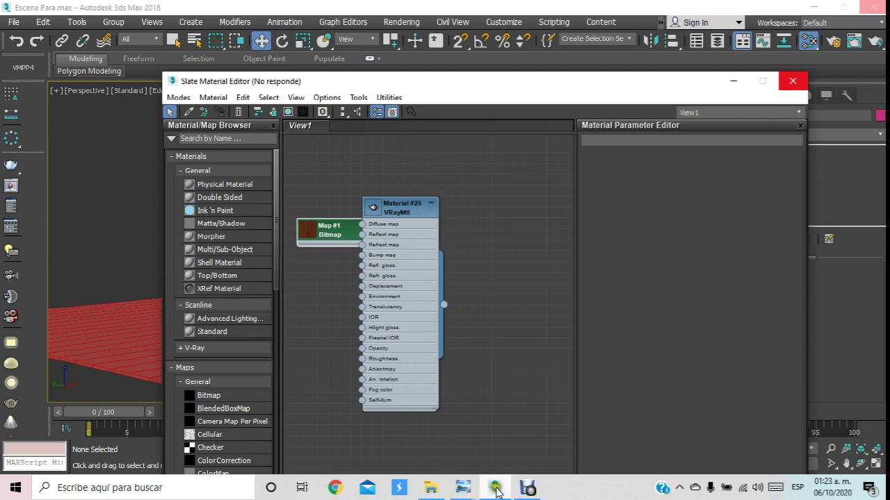
drag(393, 209, 448, 209)
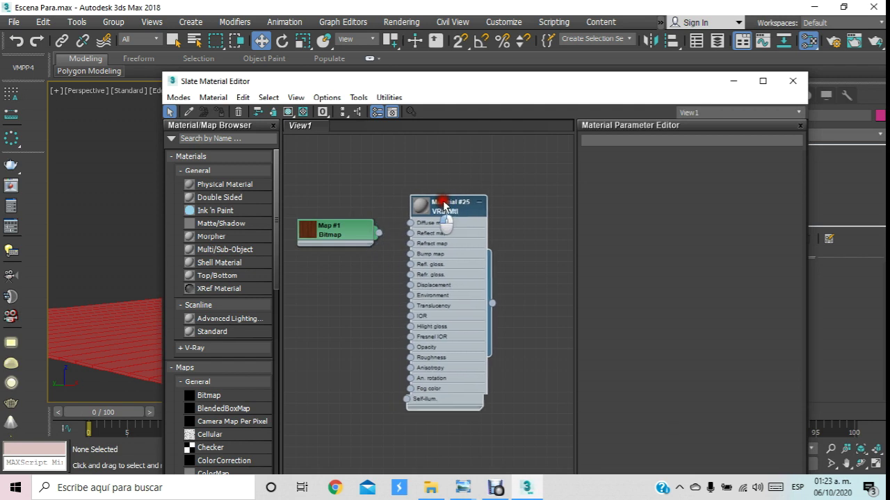
click(429, 209)
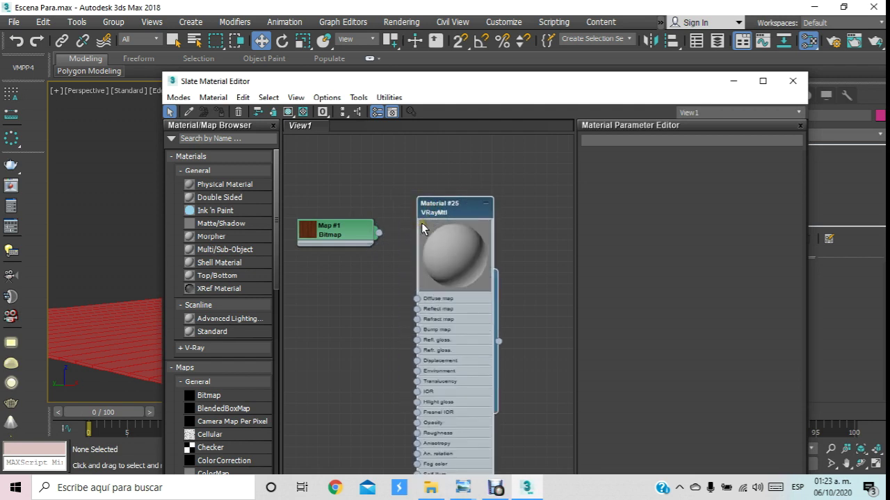
- Shift-copy Material #25 into Material #26 beside it, then maximize the Slate editor
scroll(403, 222, up, 1)
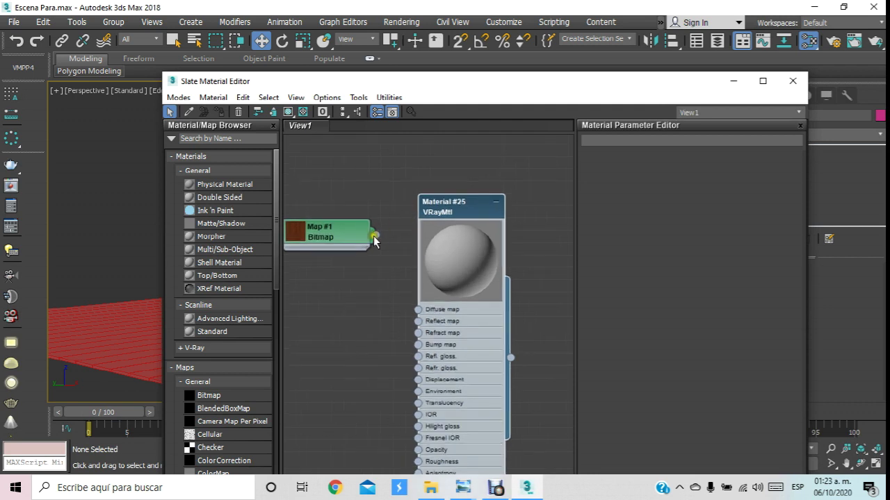
drag(355, 235, 337, 298)
scroll(350, 234, down, 1)
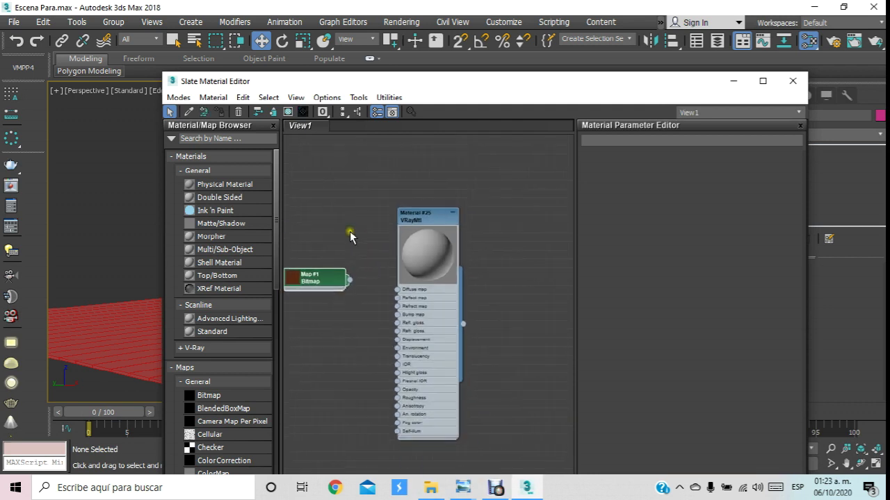
scroll(367, 222, down, 1)
scroll(368, 223, down, 1)
middle_drag(397, 229, 346, 230)
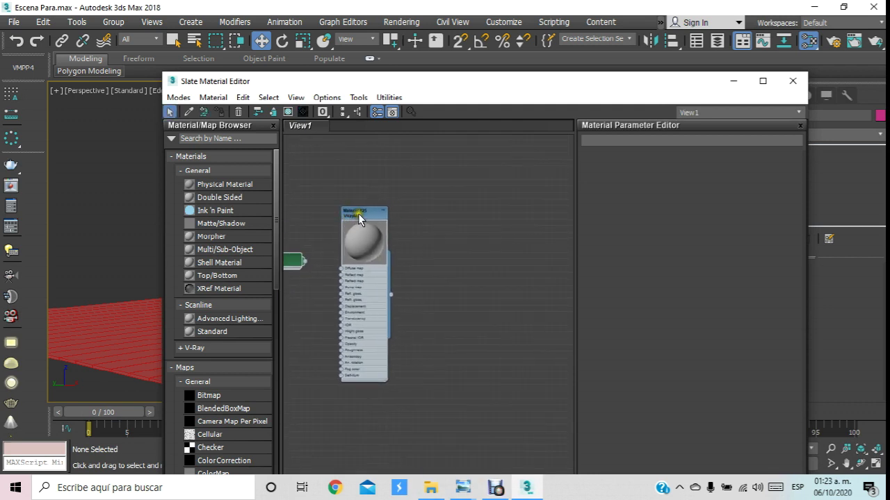
shift+drag(358, 214, 471, 217)
middle_drag(468, 241, 373, 248)
mouse_move(407, 214)
mouse_down()
mouse_move(379, 214)
mouse_move(530, 215)
mouse_up()
scroll(522, 240, down, 2)
scroll(387, 236, up, 2)
scroll(383, 244, up, 2)
scroll(383, 244, up, 1)
middle_drag(396, 252, 435, 206)
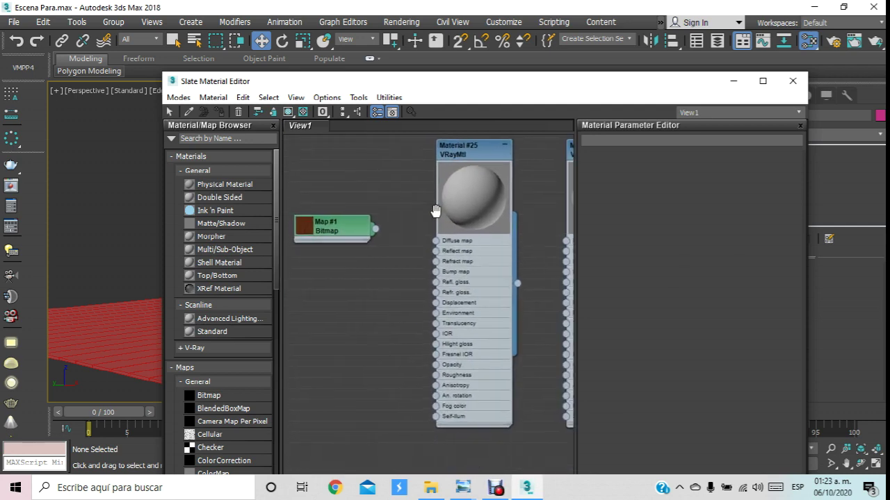
click(773, 81)
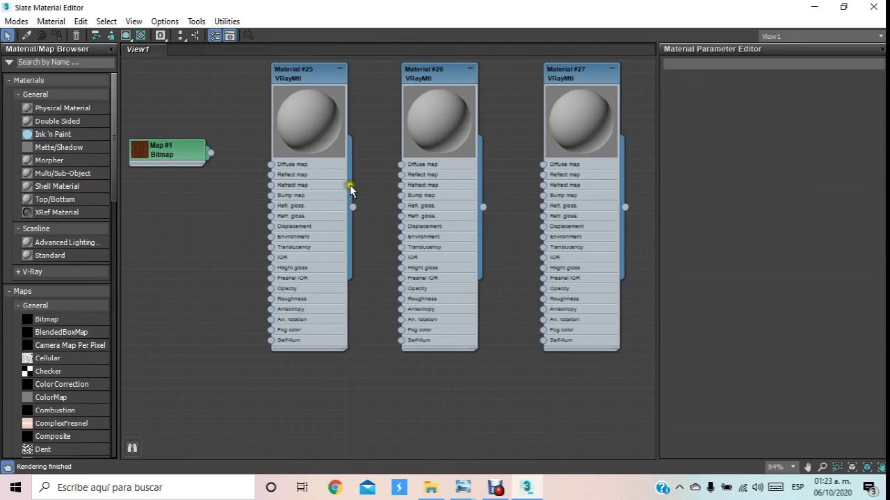
- Connect the wood bitmap to Material #25's Diffuse and Bump slots
middle_drag(348, 188, 409, 278)
scroll(257, 278, up, 1)
double_click(265, 265)
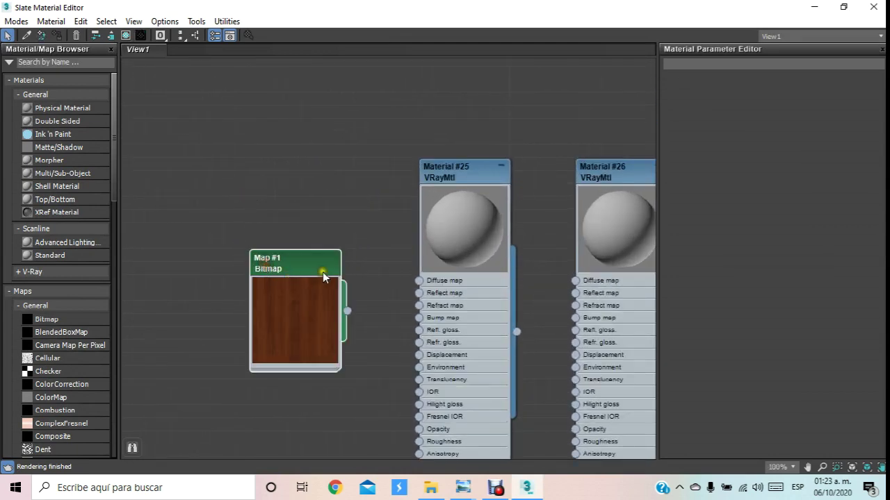
drag(323, 272, 296, 201)
scroll(393, 287, up, 1)
middle_drag(394, 288, 334, 224)
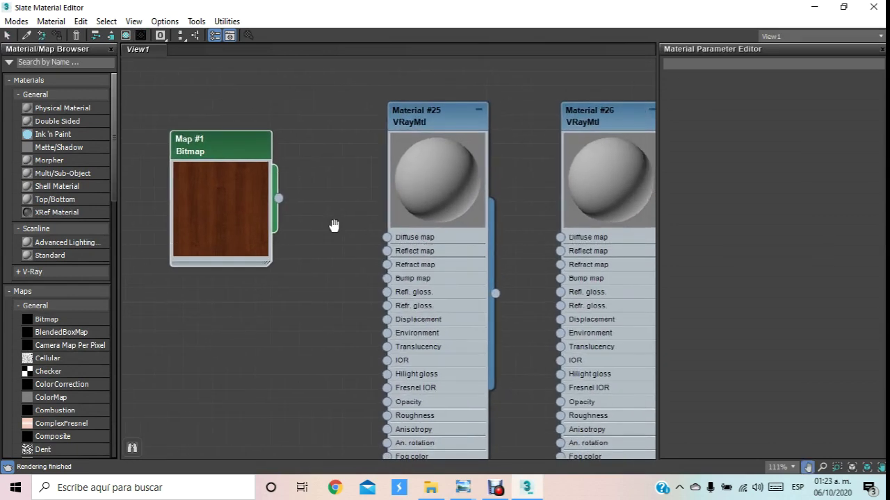
drag(278, 198, 386, 242)
mouse_move(278, 198)
mouse_down()
mouse_move(359, 366)
mouse_move(386, 278)
mouse_up()
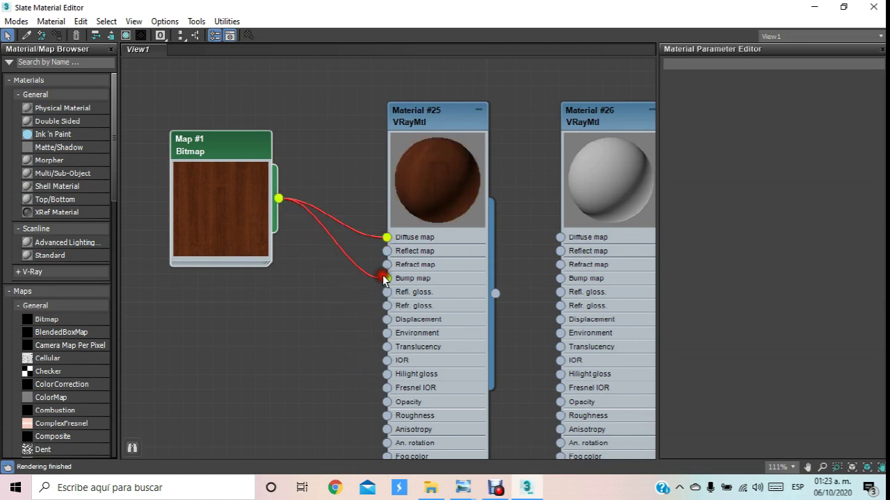
middle_drag(387, 278, 276, 318)
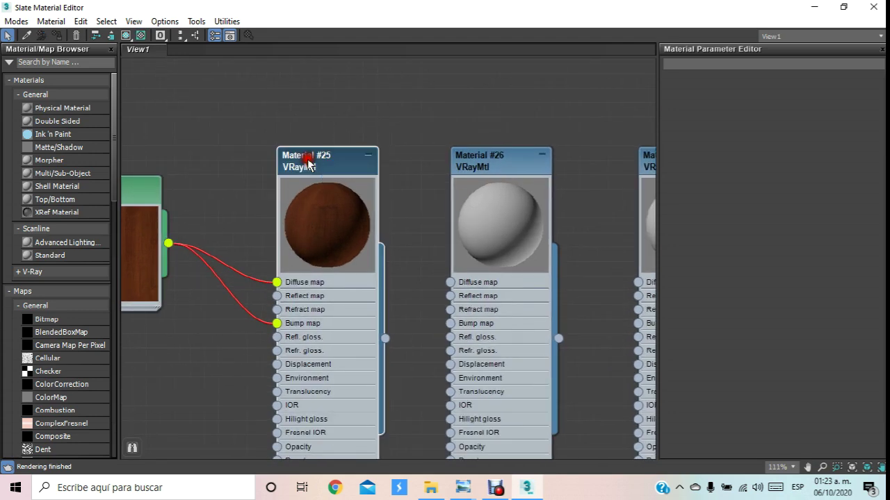
- Show Material #25 with a preview background and shaded in the viewport
double_click(318, 171)
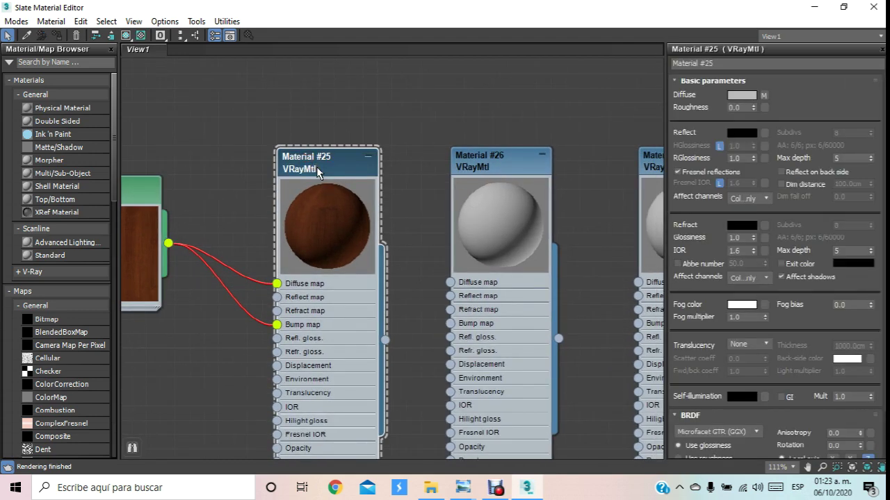
click(139, 35)
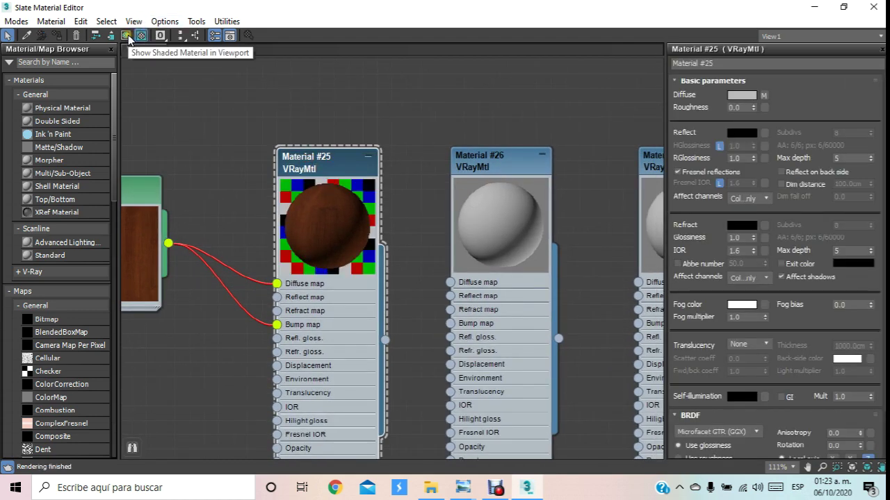
click(128, 36)
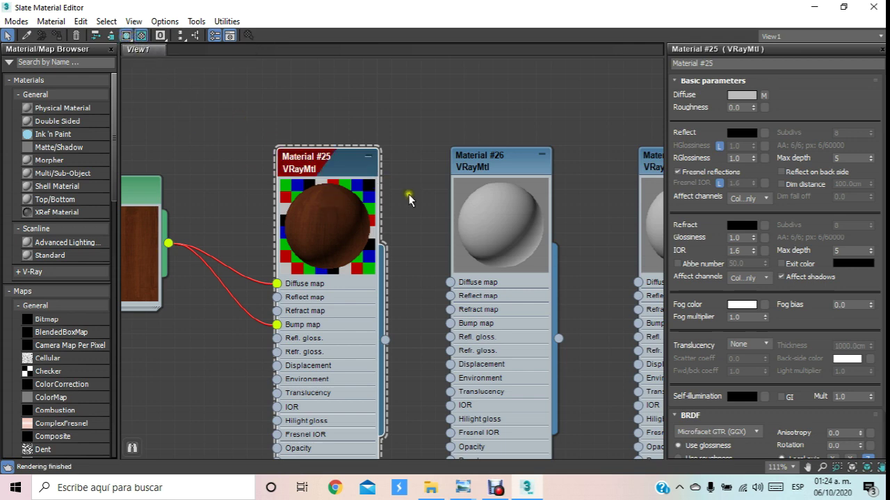
- Set Material #25's Reflect colour to dark grey 10 and reflection glossiness to 0.6
click(743, 132)
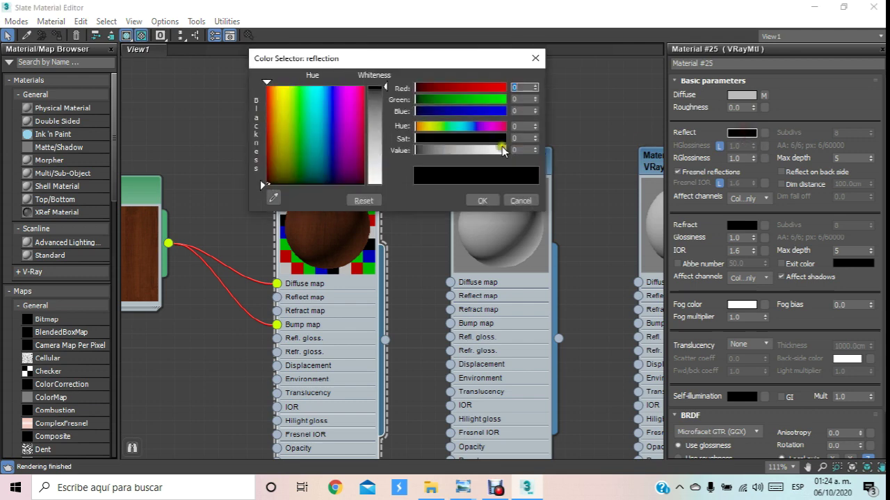
click(377, 103)
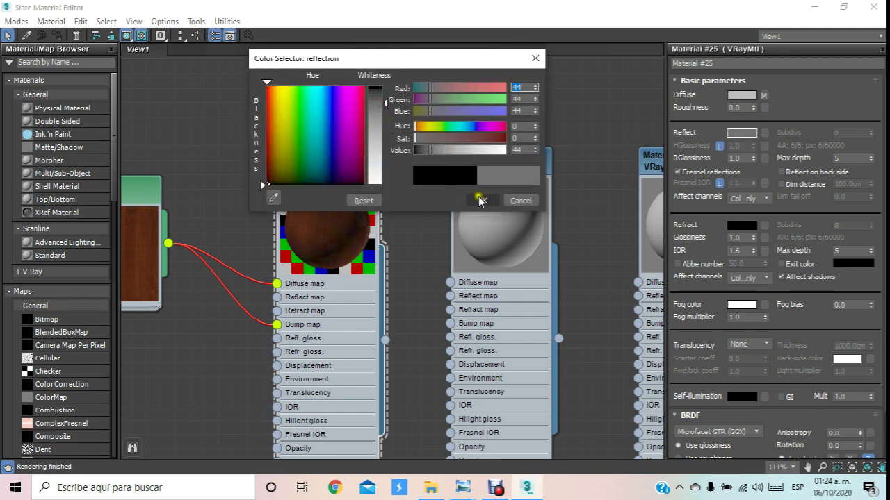
click(385, 102)
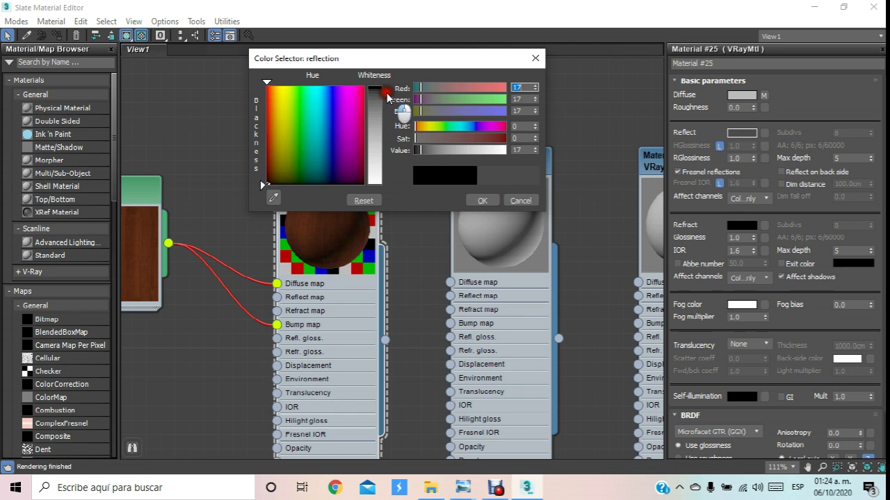
drag(386, 92, 387, 90)
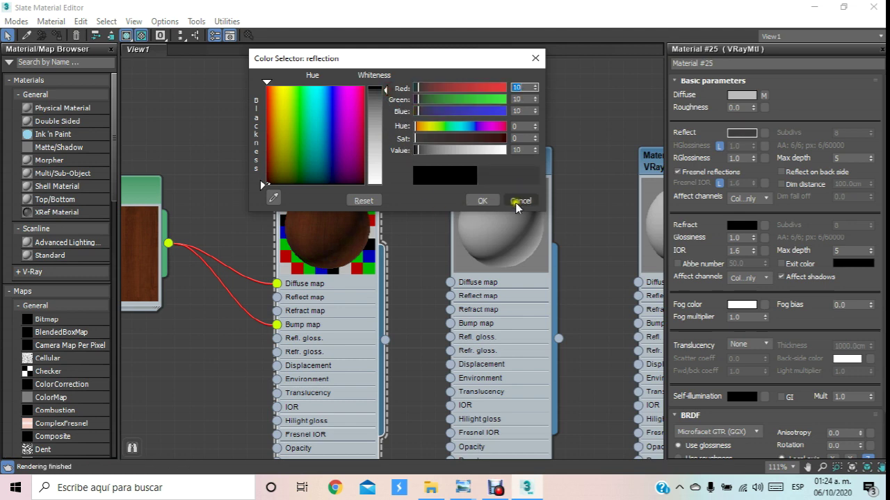
click(481, 200)
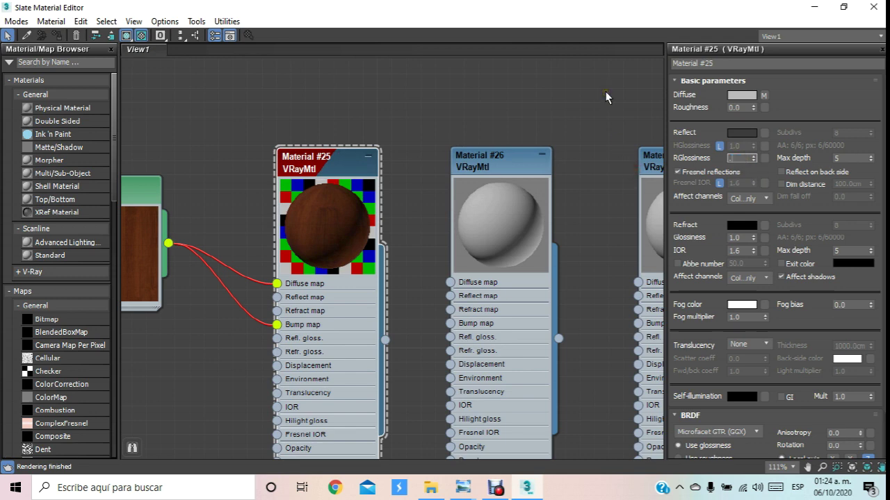
text(7)
middle_drag(256, 275, 437, 228)
middle_drag(447, 198, 417, 210)
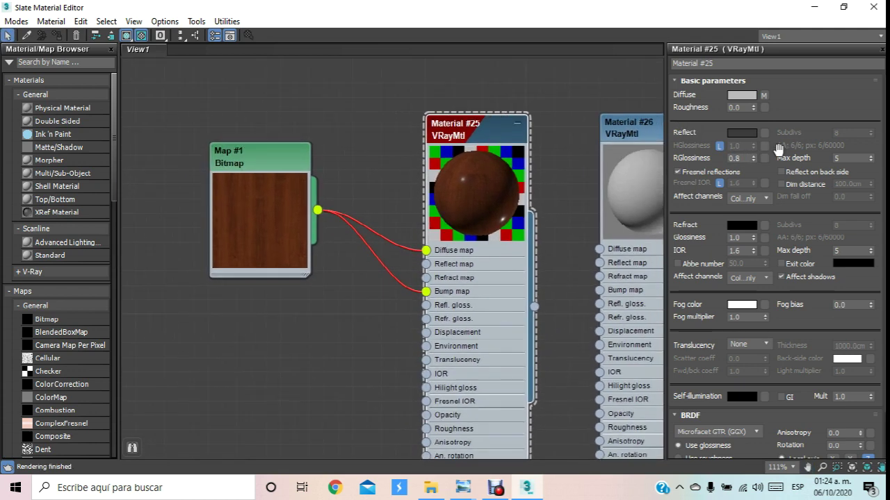
text(0.6)
key(Return)
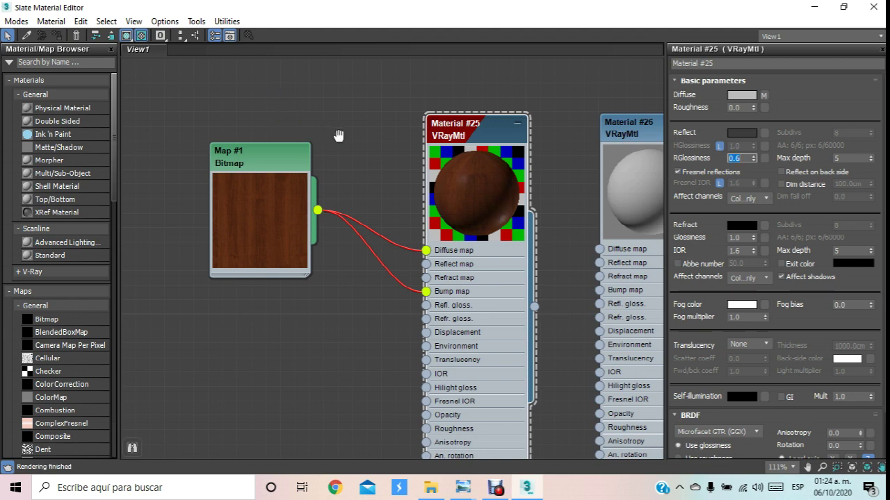
- Restore the Slate editor to a smaller window moved aside to reveal the scene
middle_drag(338, 135, 323, 137)
scroll(470, 134, down, 3)
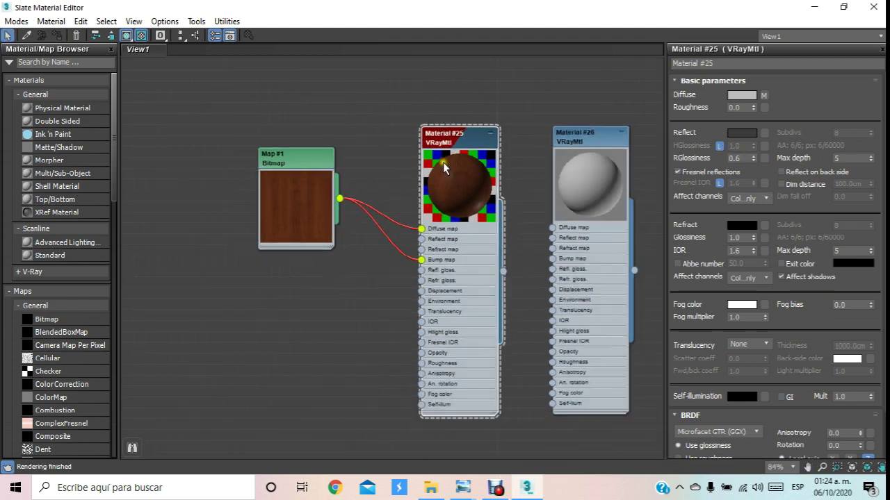
scroll(443, 162, down, 2)
scroll(445, 156, down, 2)
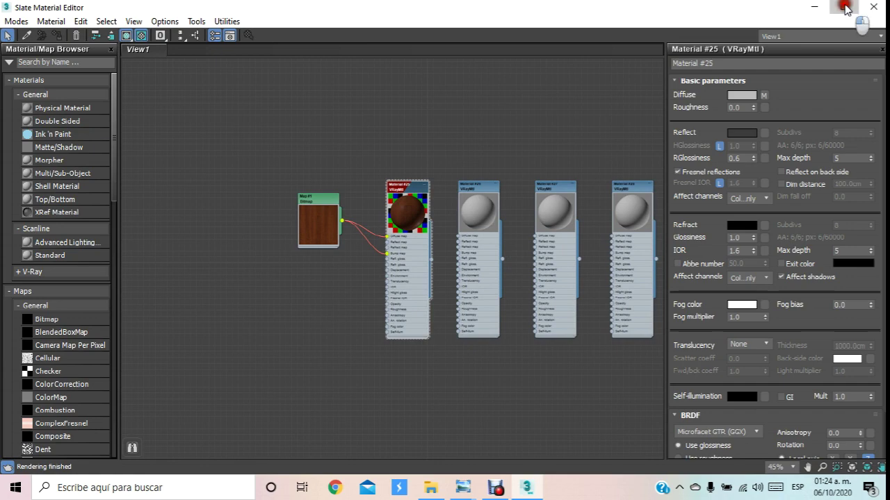
click(845, 7)
drag(421, 89, 671, 95)
scroll(319, 320, up, 1)
scroll(321, 313, up, 2)
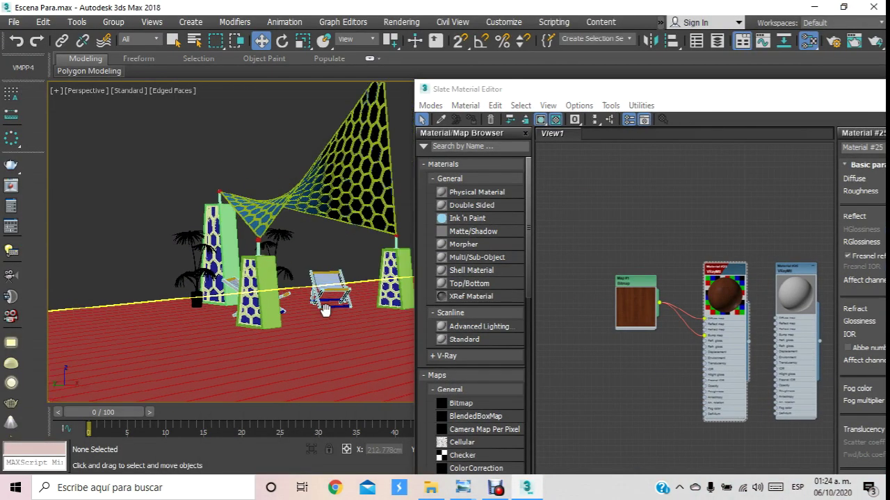
scroll(313, 303, up, 3)
scroll(311, 288, down, 5)
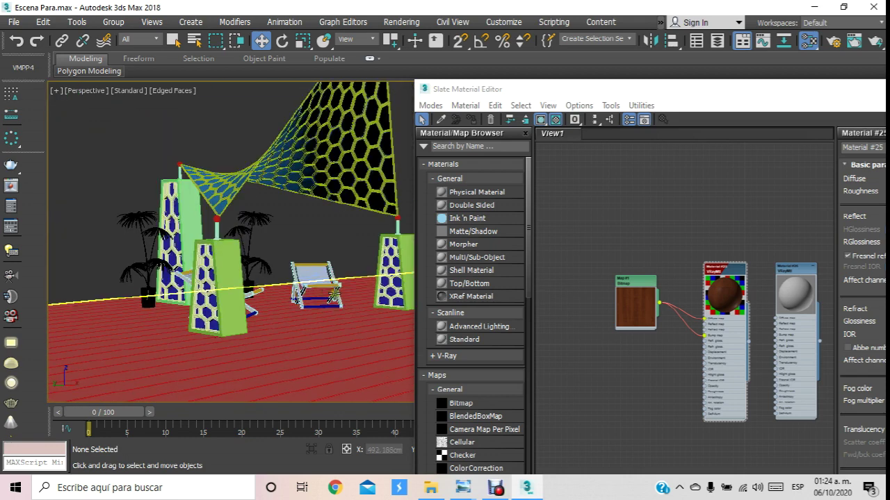
middle_drag(653, 245, 549, 245)
scroll(602, 277, up, 1)
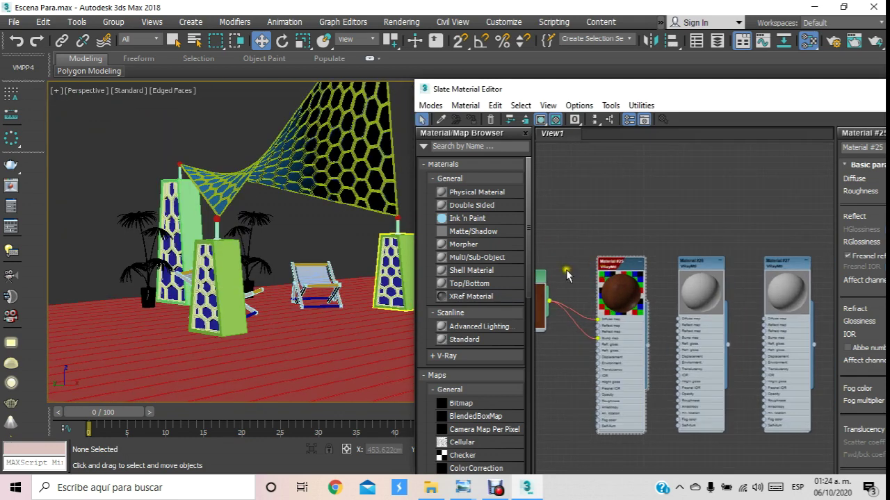
scroll(606, 286, up, 2)
scroll(613, 299, up, 2)
scroll(613, 299, up, 1)
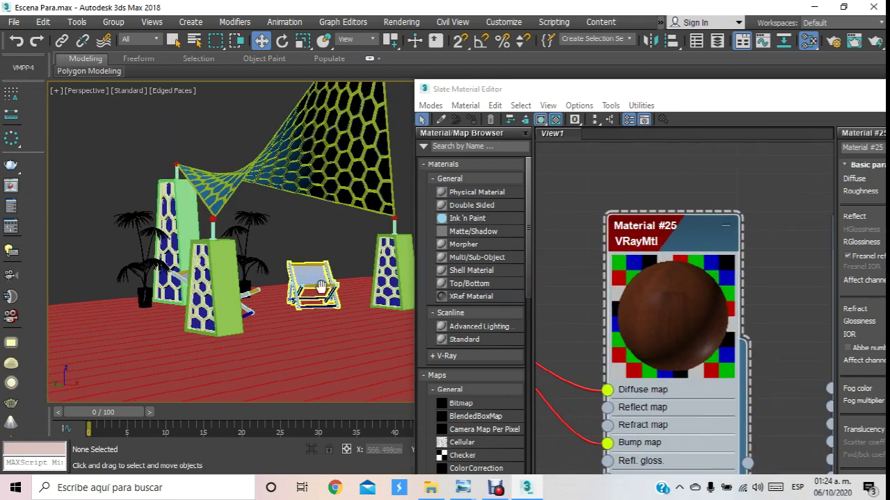
- Open the tall left pillar's group and select its box body
click(193, 224)
scroll(189, 202, up, 2)
scroll(185, 204, up, 3)
scroll(188, 173, down, 2)
scroll(187, 179, down, 2)
scroll(187, 180, down, 4)
scroll(188, 194, up, 1)
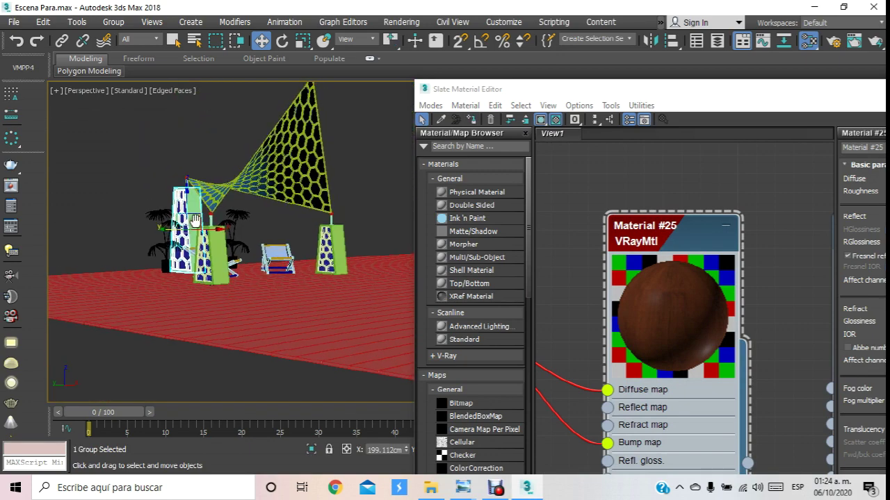
scroll(189, 214, up, 3)
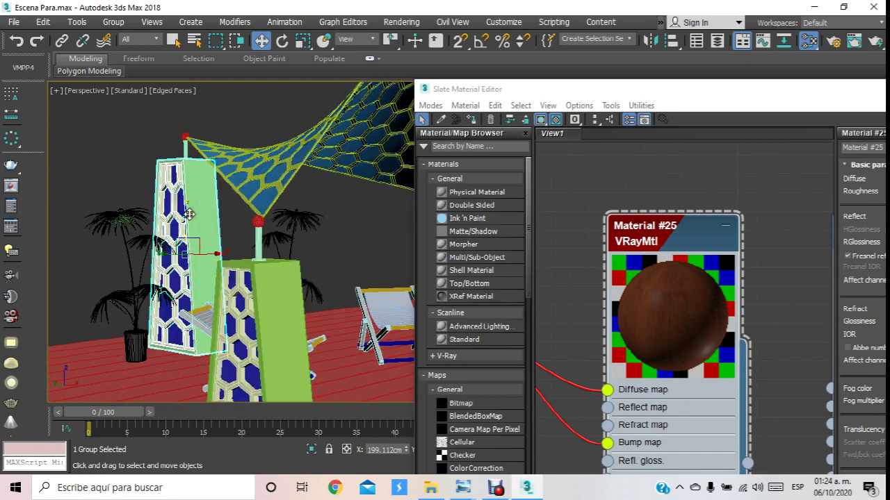
click(116, 24)
click(122, 76)
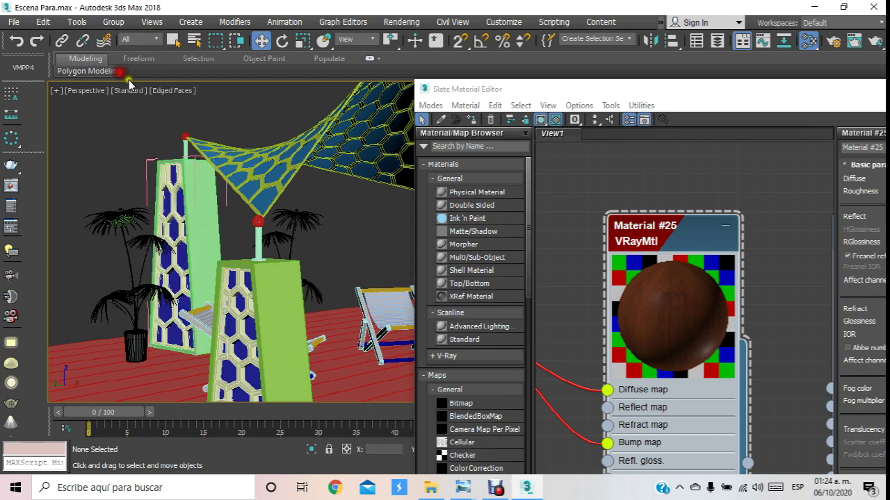
click(182, 250)
key(z)
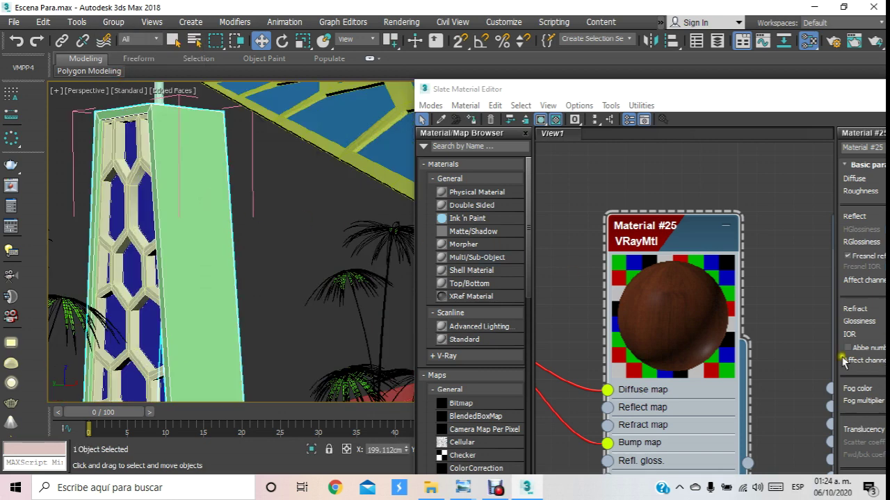
- Assign Material #25 to the pillar box and close the material editor
click(472, 120)
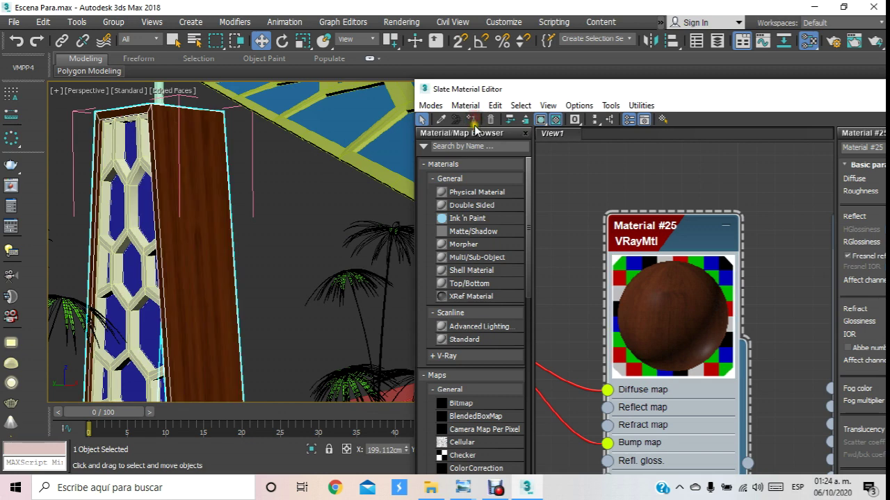
drag(771, 89, 710, 164)
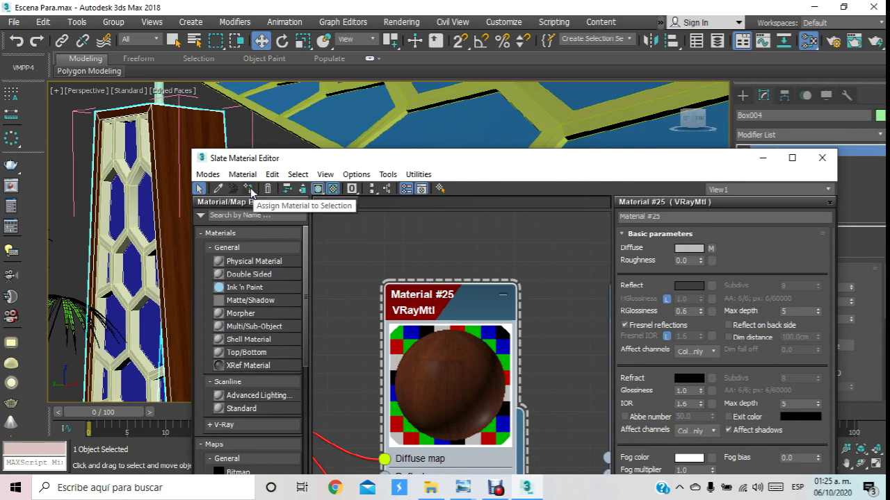
click(556, 174)
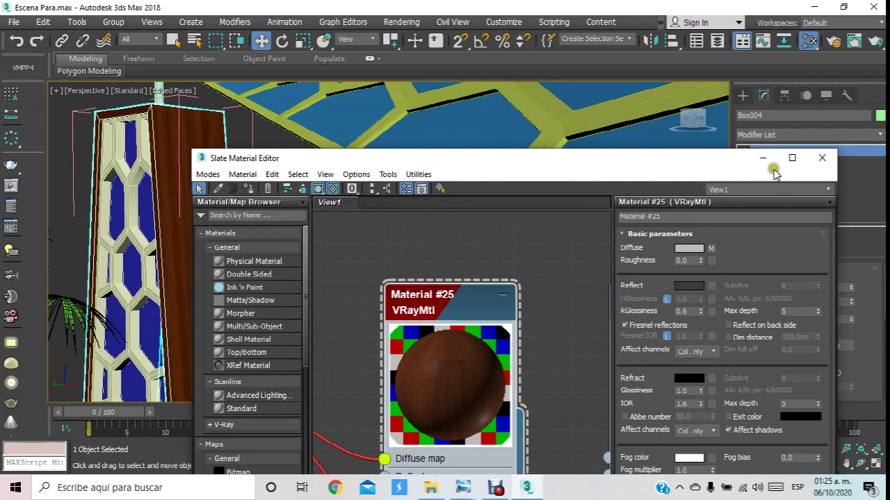
click(817, 158)
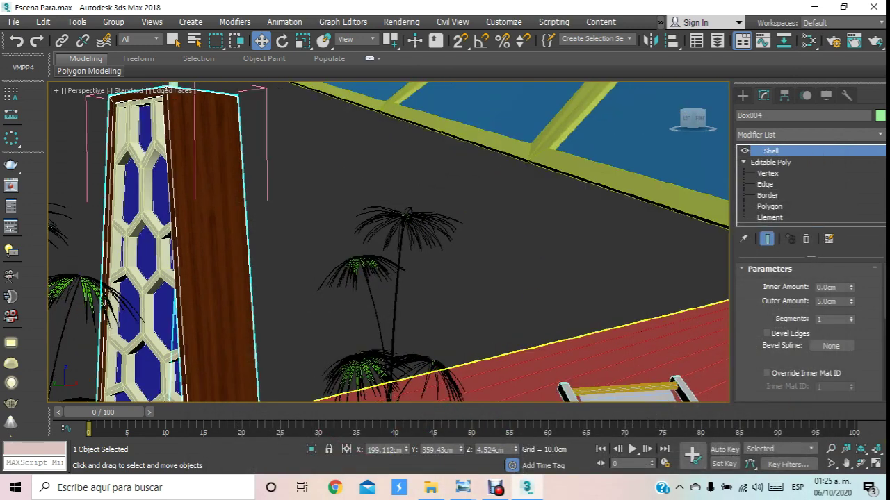
- Orbit and pan the view to frame the chair and front pillar
click(860, 464)
mouse_move(345, 241)
mouse_down()
mouse_move(510, 261)
mouse_move(372, 248)
mouse_move(308, 257)
mouse_move(294, 244)
mouse_move(232, 244)
mouse_move(254, 233)
mouse_move(294, 258)
mouse_move(252, 246)
mouse_move(333, 236)
mouse_move(437, 195)
mouse_move(421, 220)
mouse_move(403, 202)
mouse_up()
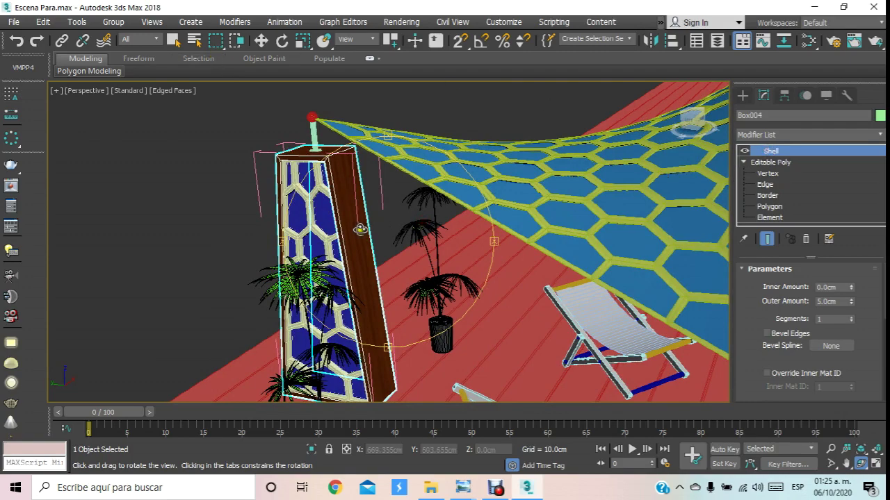
scroll(360, 229, down, 5)
mouse_move(360, 230)
mouse_down()
mouse_move(188, 250)
mouse_move(183, 231)
mouse_up()
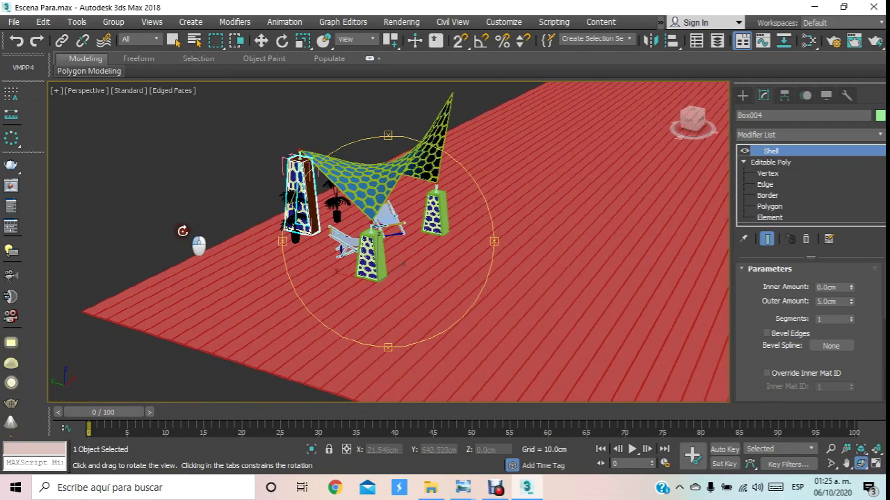
scroll(332, 240, up, 5)
middle_drag(332, 240, 308, 259)
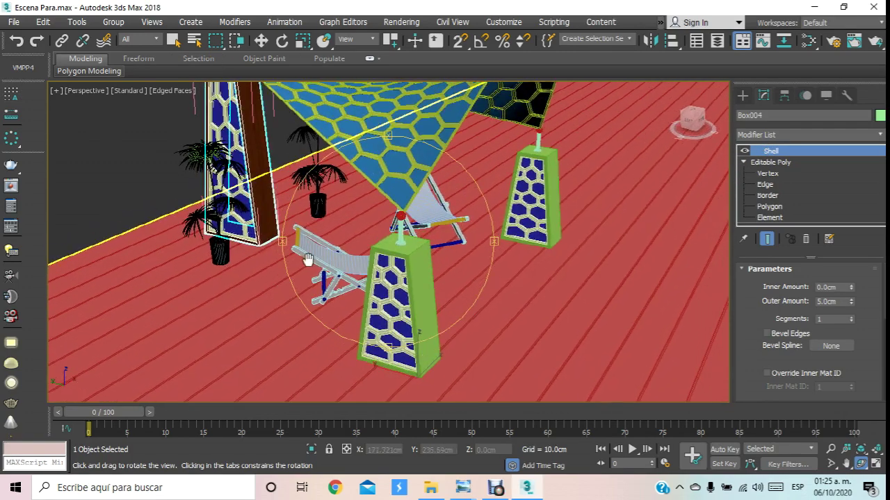
- Ungroup the front patterned pillar and select its Box001 body
click(261, 41)
click(88, 173)
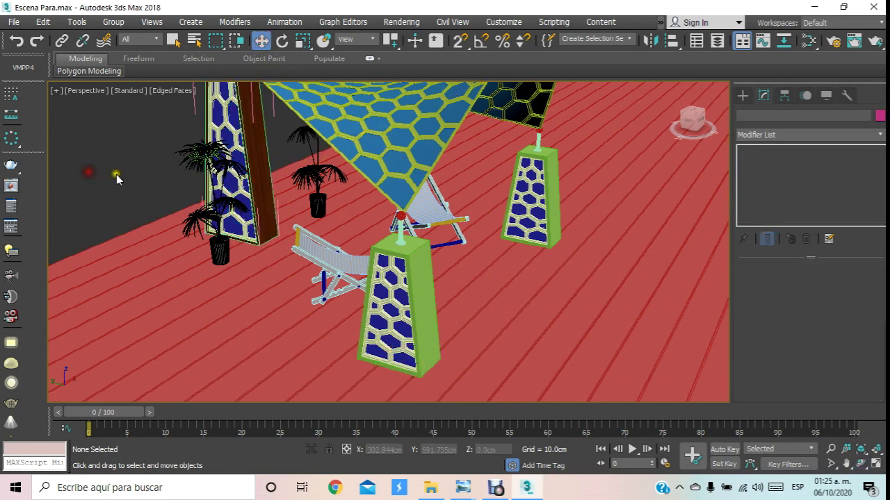
click(411, 279)
click(126, 26)
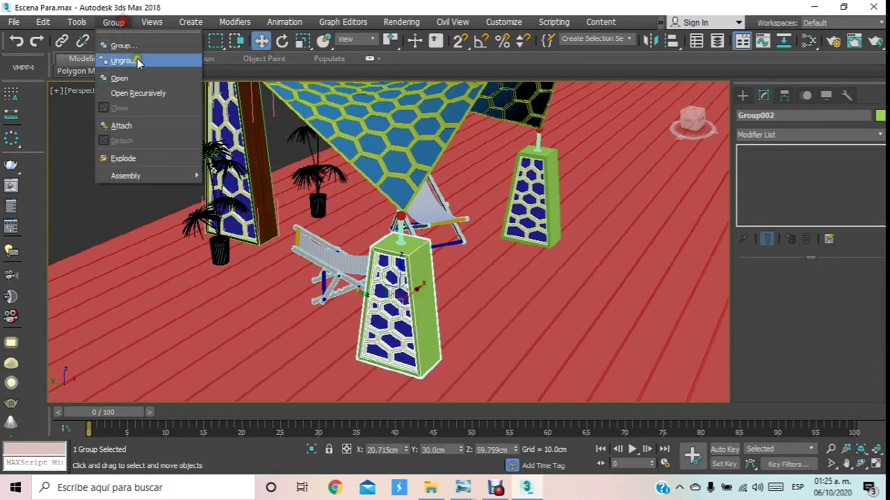
click(123, 62)
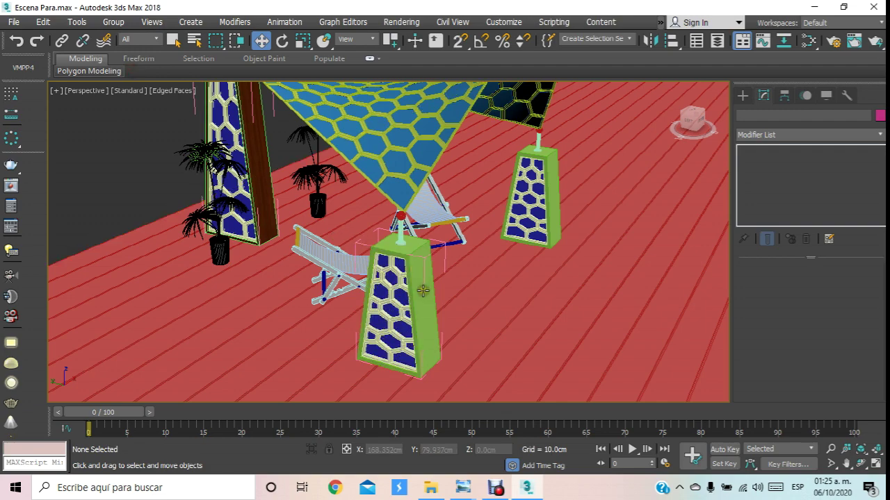
click(419, 285)
- Reopen the material editor and apply Material #25 to the selected stand
key(m)
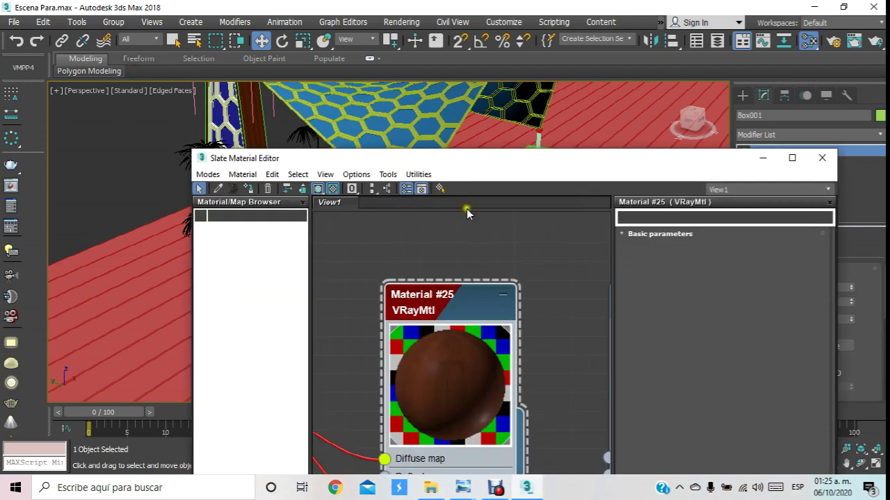
drag(572, 159, 825, 11)
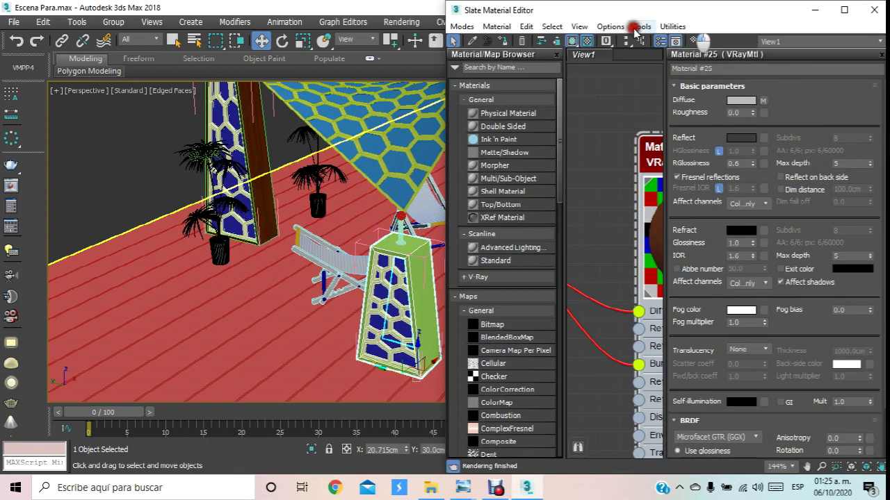
mouse_move(698, 11)
mouse_down()
mouse_move(440, 93)
mouse_move(883, 59)
mouse_up()
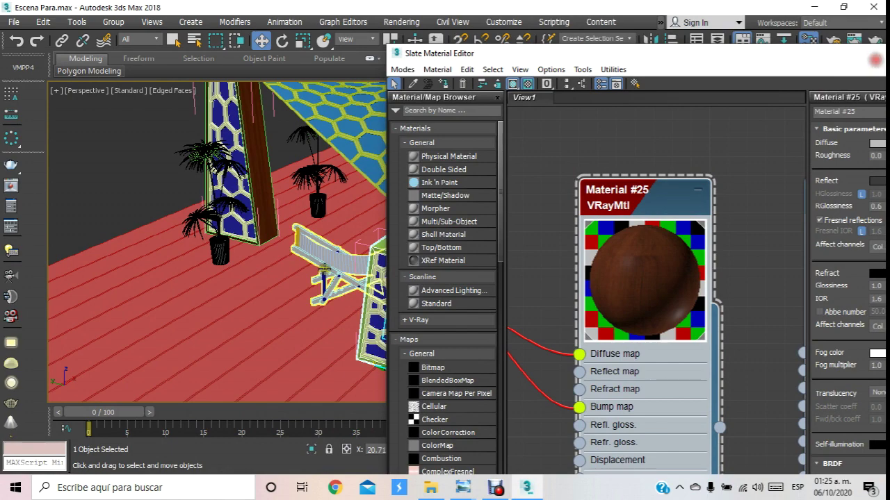
scroll(216, 237, up, 2)
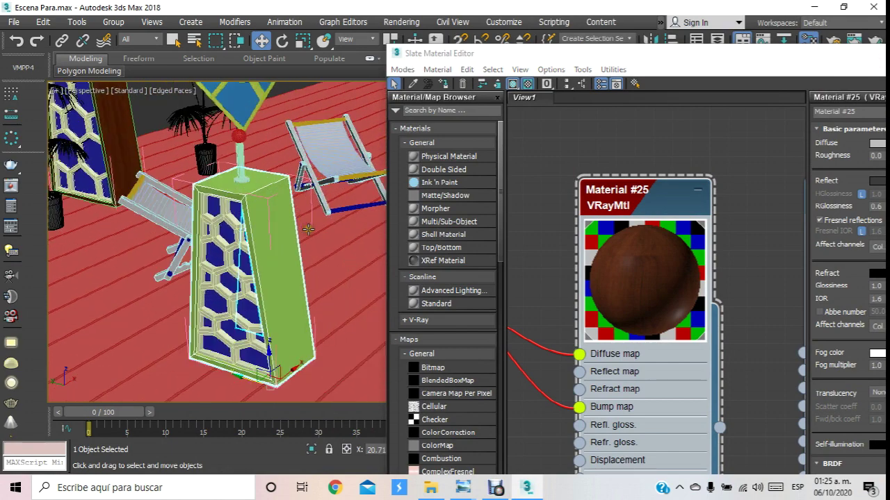
click(446, 83)
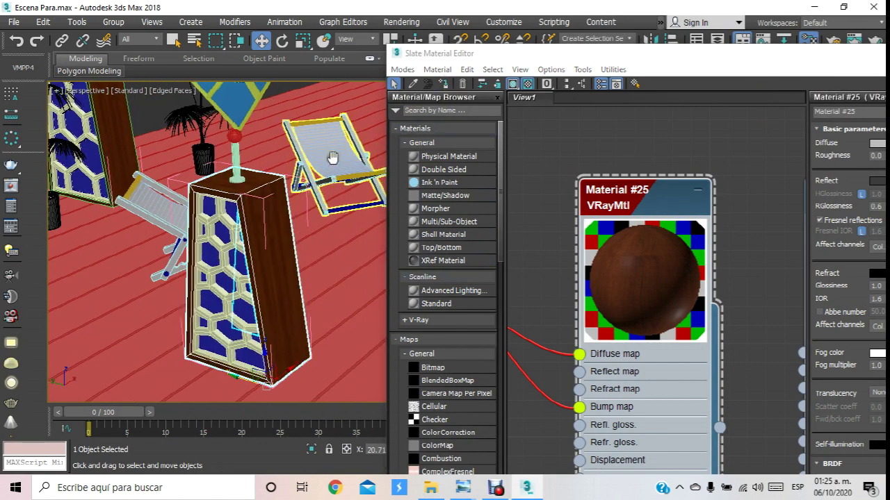
- Ungroup the other hex-patterned stand and apply Material #25 to its box
alt+middle_drag(216, 243, 310, 163)
click(310, 163)
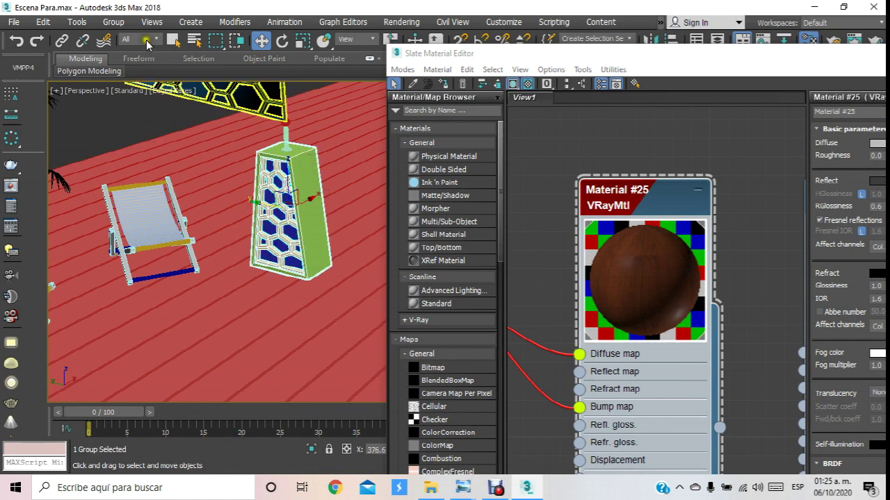
click(113, 22)
click(127, 65)
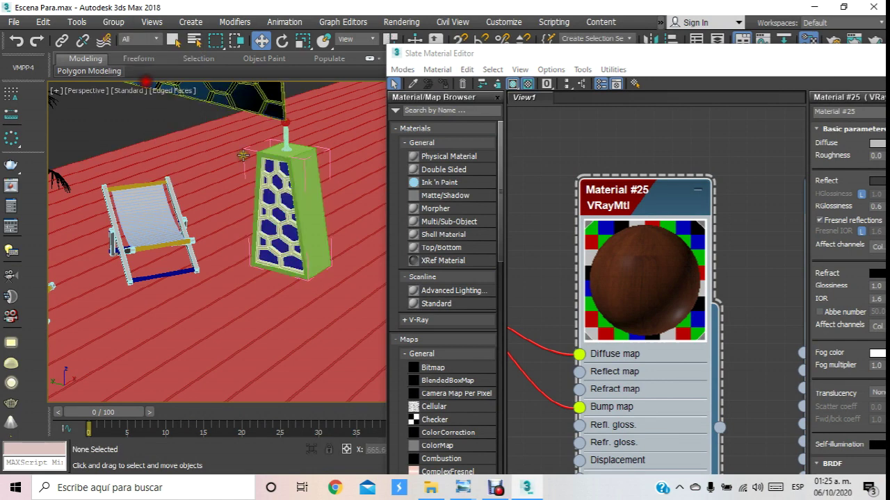
click(316, 208)
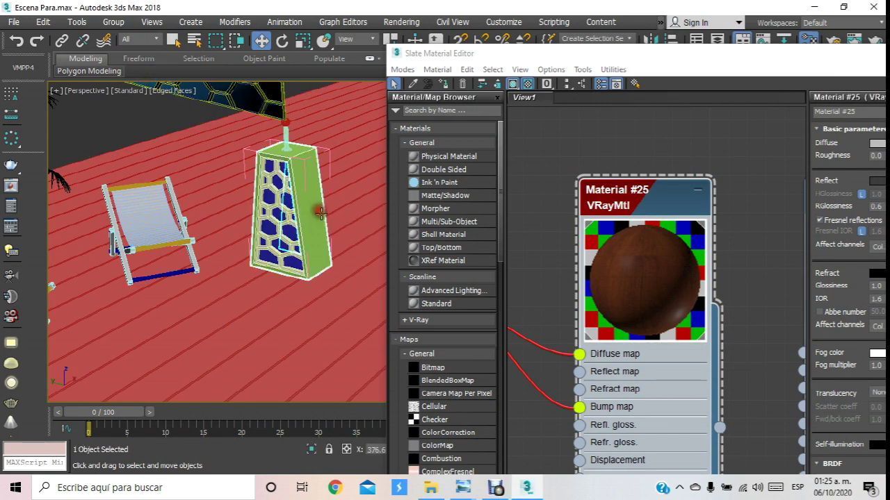
click(432, 84)
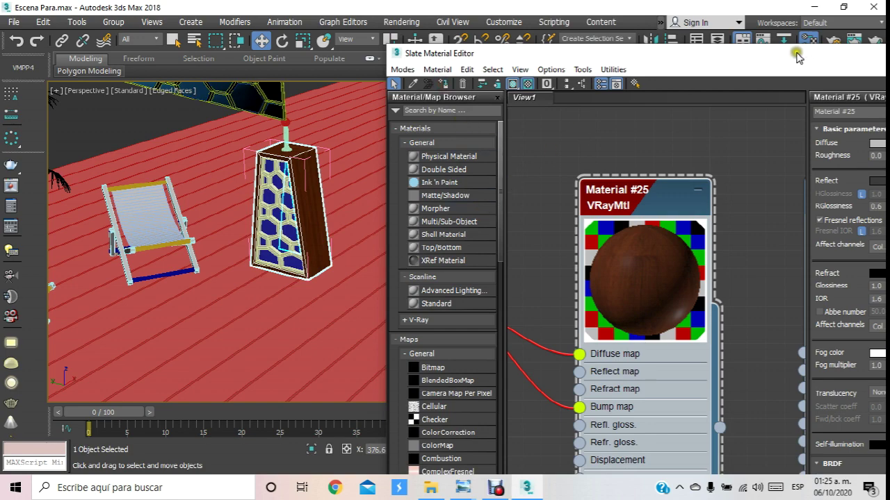
drag(797, 57, 563, 103)
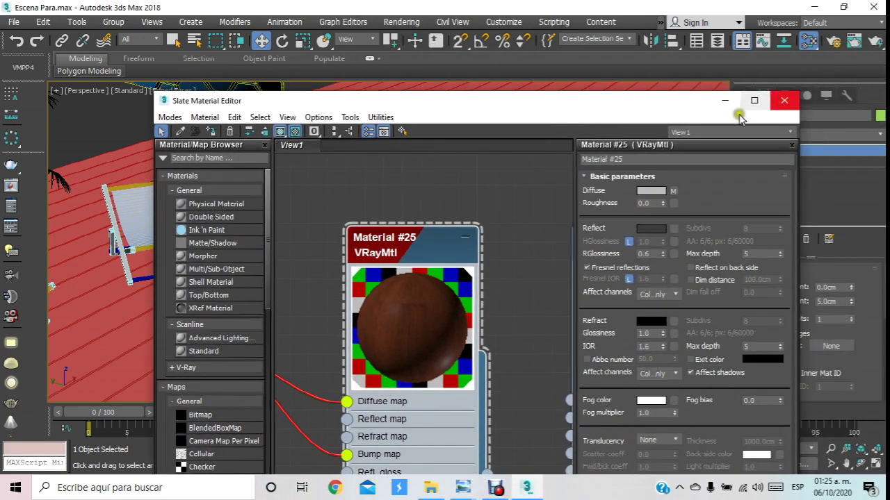
- Move the three unused VRayMtl nodes to the right in the node view
scroll(425, 230, down, 2)
scroll(425, 231, down, 3)
scroll(427, 229, down, 2)
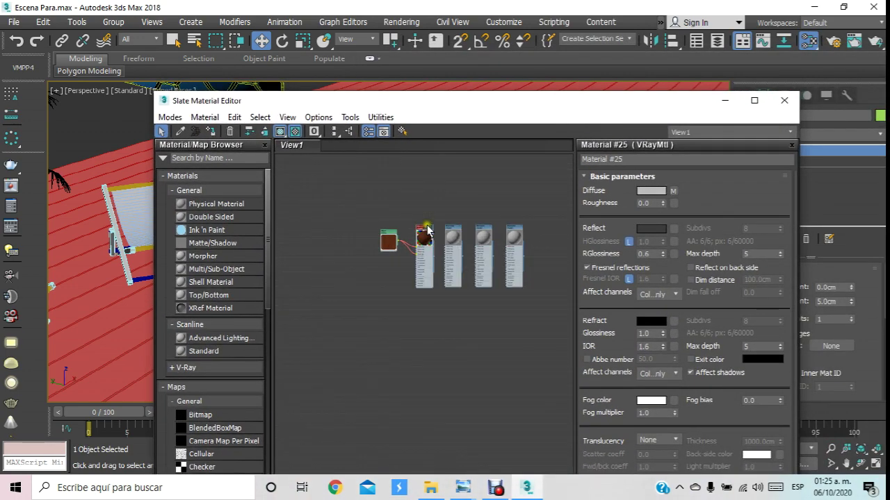
scroll(427, 230, up, 3)
drag(531, 198, 407, 333)
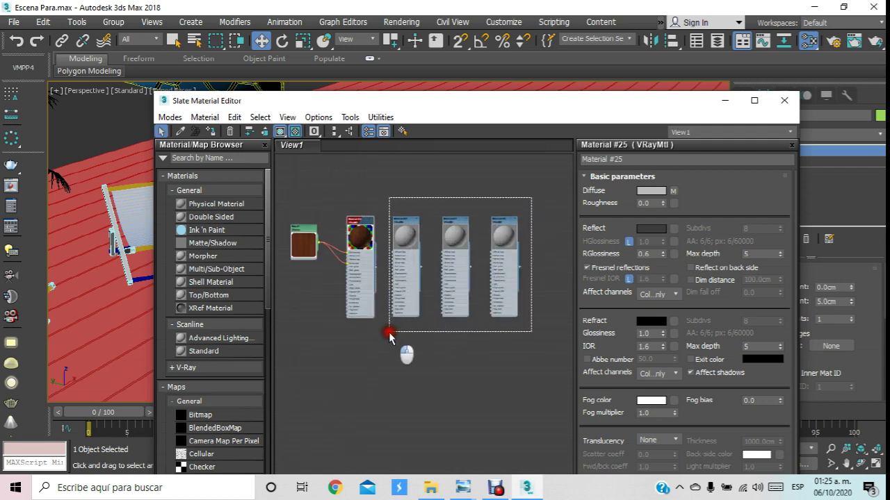
drag(409, 223, 475, 231)
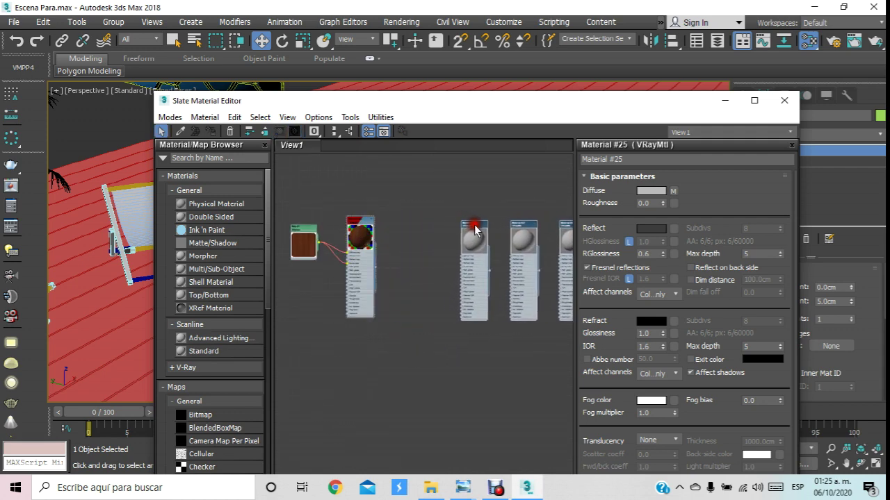
middle_drag(356, 239, 371, 259)
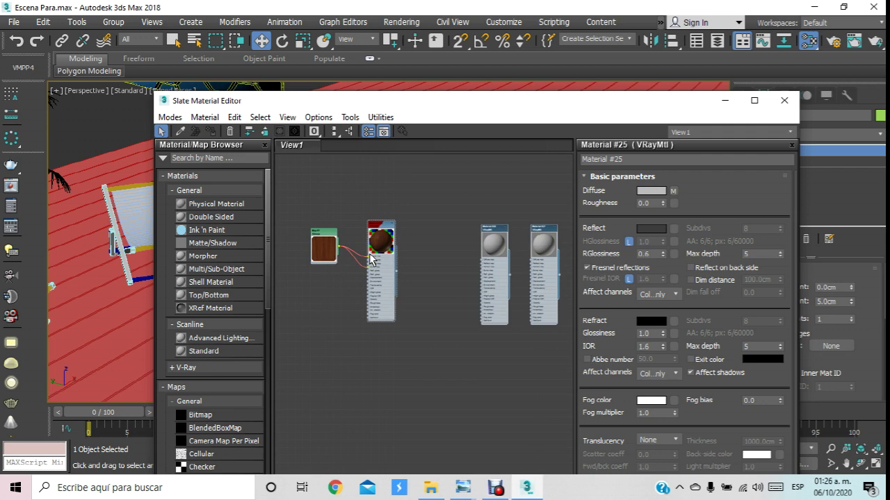
scroll(410, 224, up, 2)
middle_drag(410, 223, 387, 214)
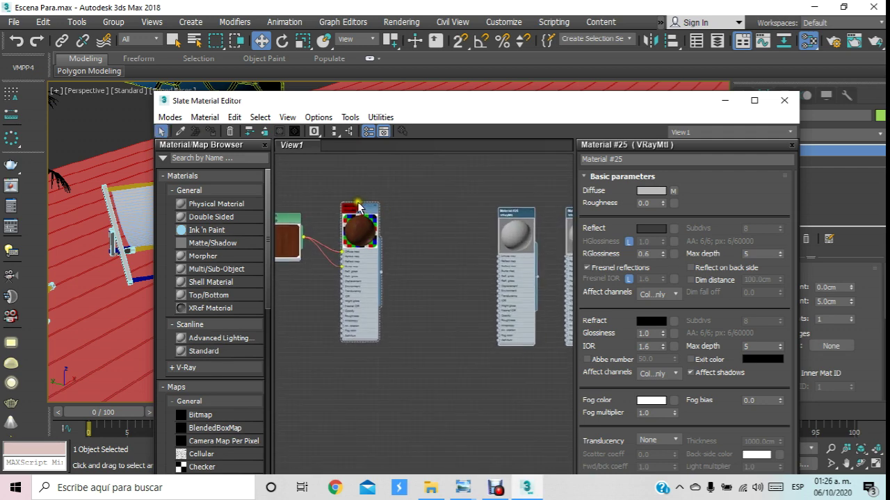
- Copy Material #25 and pull the Map #1 wood wire off the copy
shift+drag(357, 206, 459, 216)
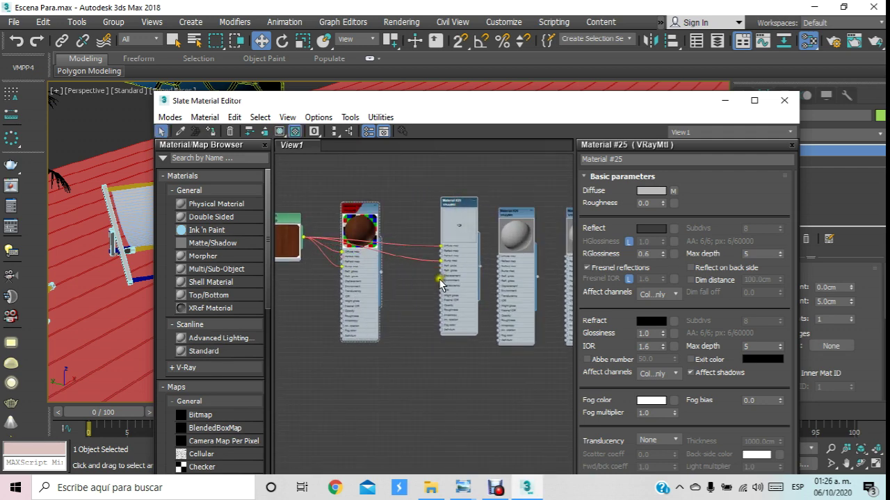
scroll(421, 260, up, 2)
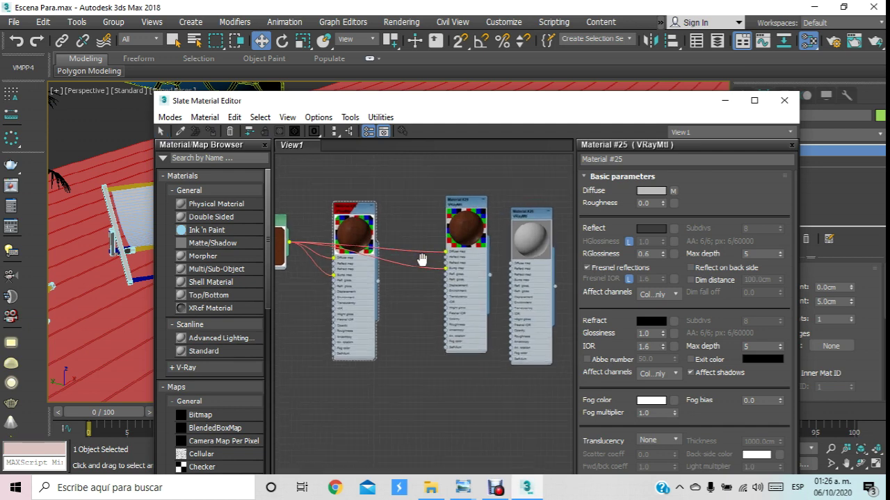
middle_drag(422, 260, 465, 265)
drag(481, 263, 363, 282)
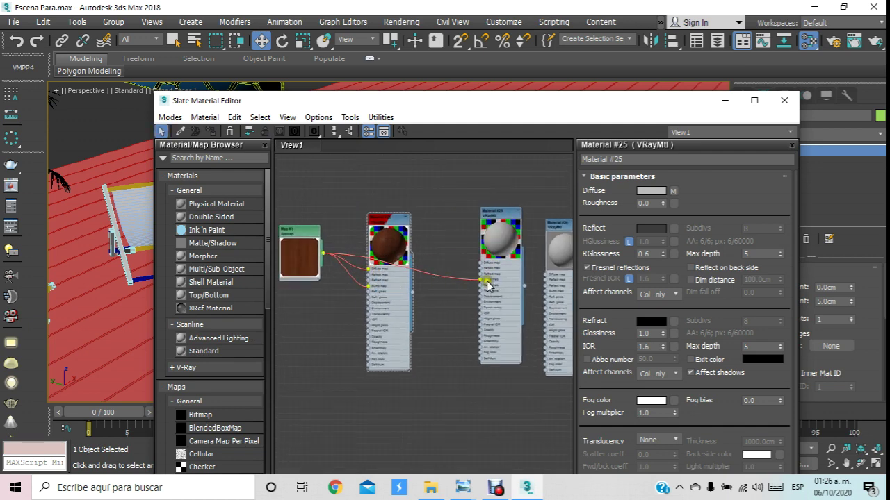
drag(482, 285, 370, 291)
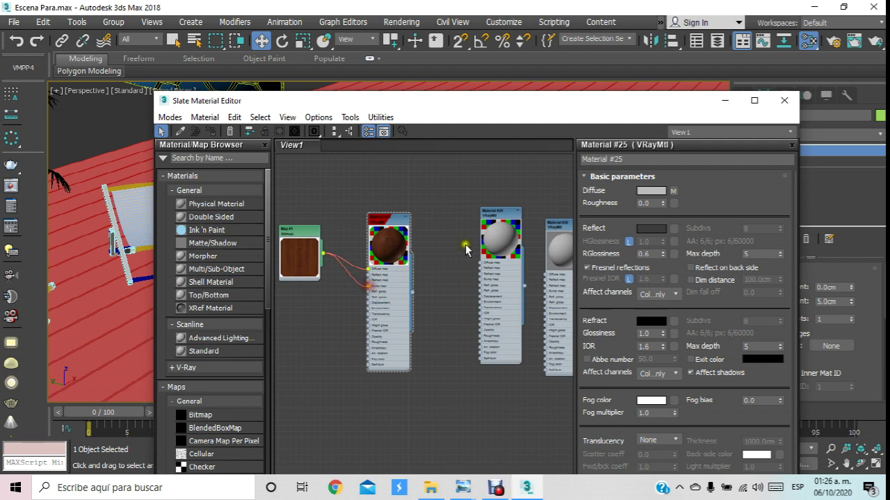
right_click(432, 231)
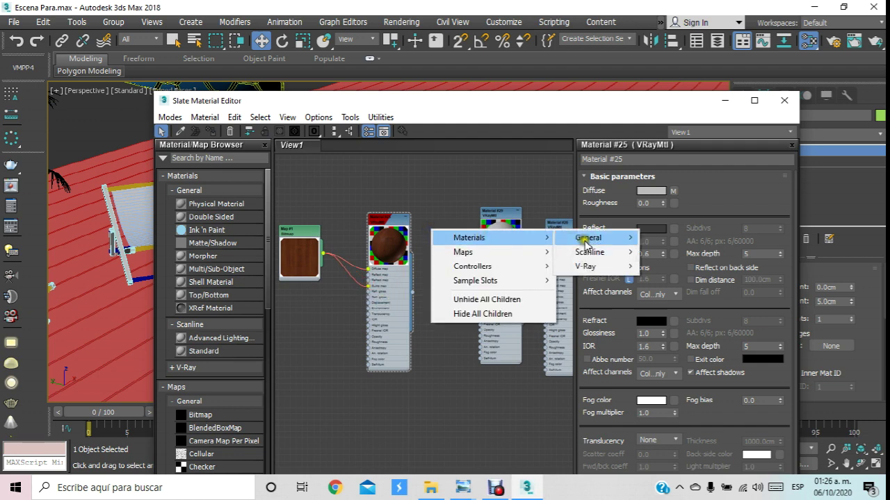
- Add a new Bitmap node loading arch24_wood_02.jpg in the Slate editor
mouse_move(463, 251)
click(675, 26)
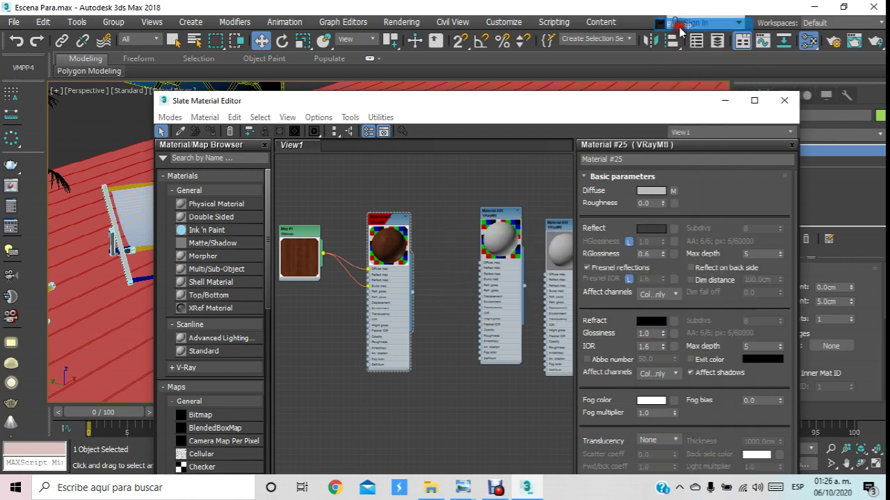
scroll(375, 194, down, 3)
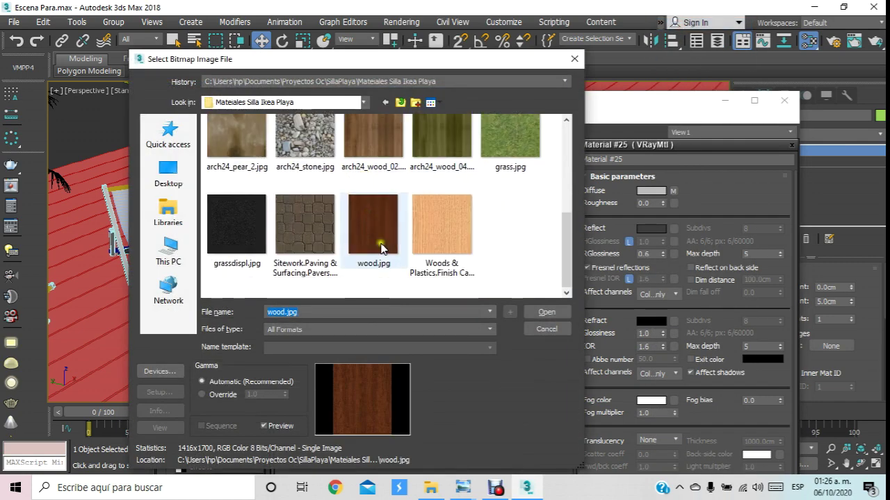
scroll(410, 251, up, 2)
scroll(410, 251, up, 3)
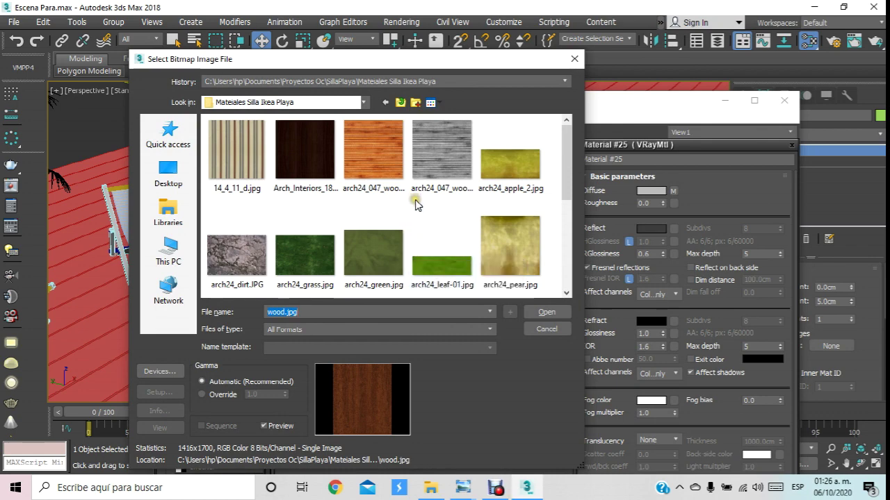
scroll(416, 205, down, 2)
scroll(415, 203, down, 2)
scroll(412, 209, up, 2)
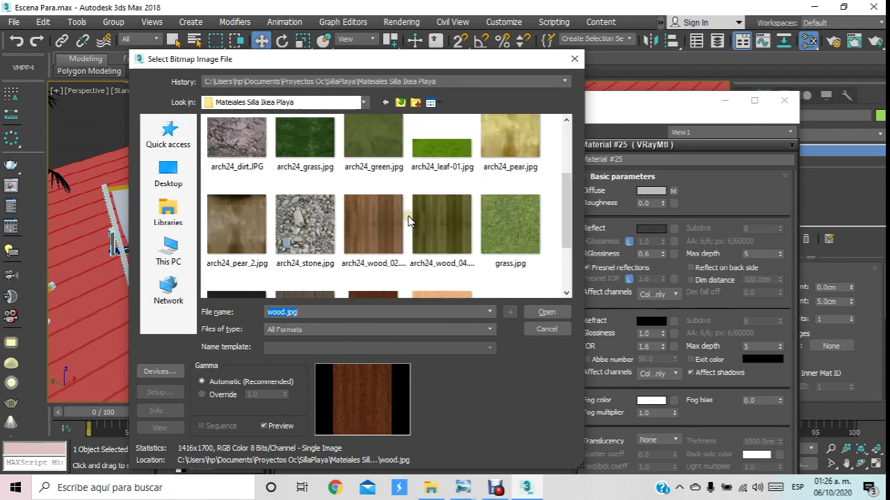
double_click(362, 206)
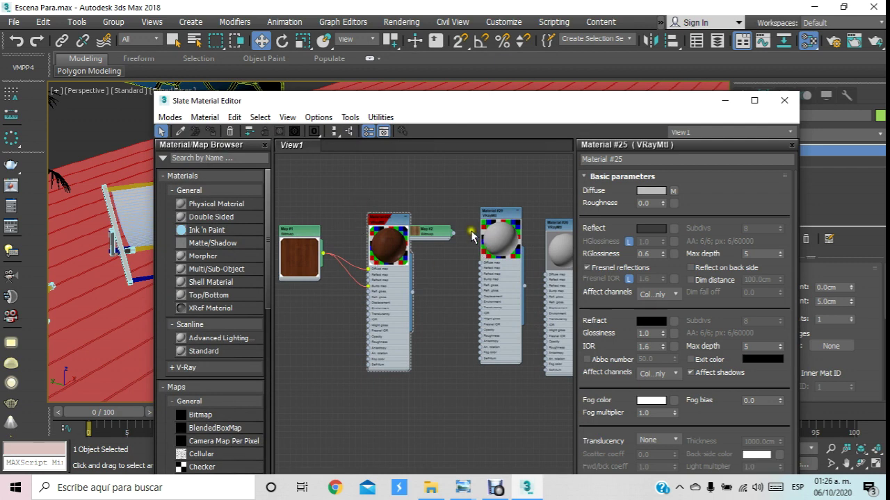
drag(285, 230, 303, 229)
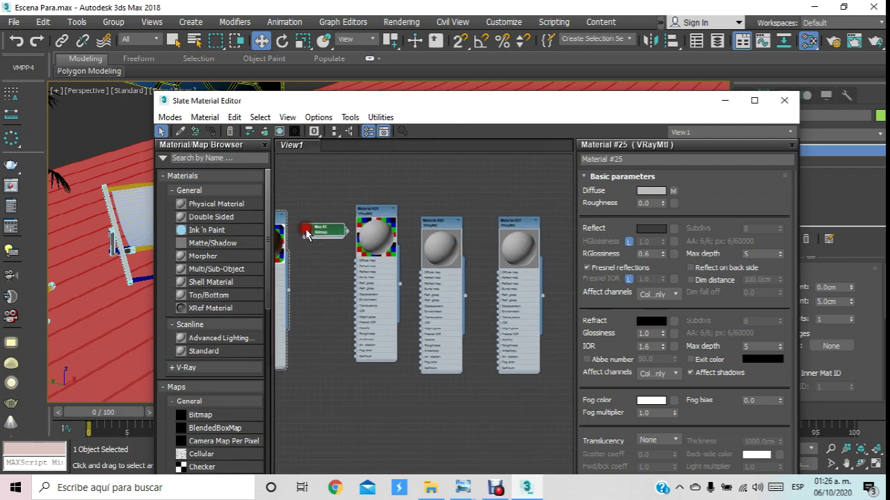
- Wire the arch24_wood_02 bitmap into Material #29's Diffuse and Bump maps
scroll(306, 233, up, 2)
scroll(306, 234, up, 2)
scroll(416, 234, up, 2)
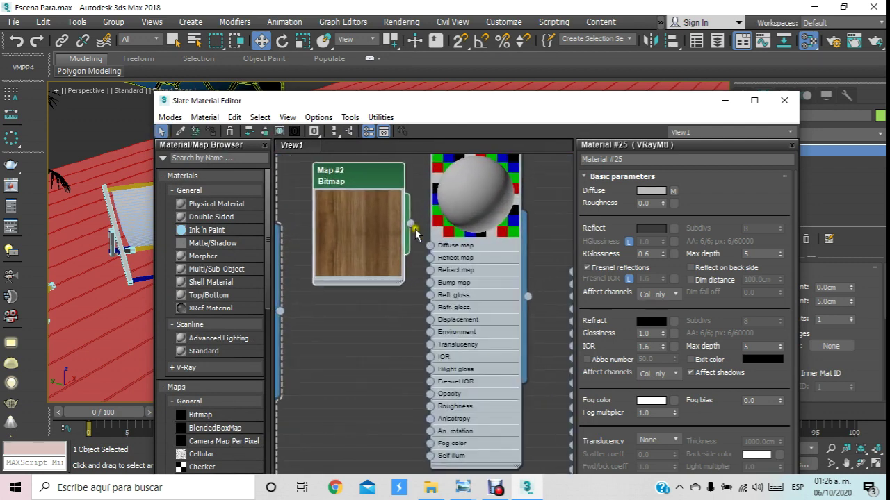
scroll(415, 234, up, 1)
mouse_move(383, 223)
mouse_down()
mouse_move(342, 228)
mouse_move(432, 237)
mouse_up()
click(367, 221)
drag(366, 223, 428, 243)
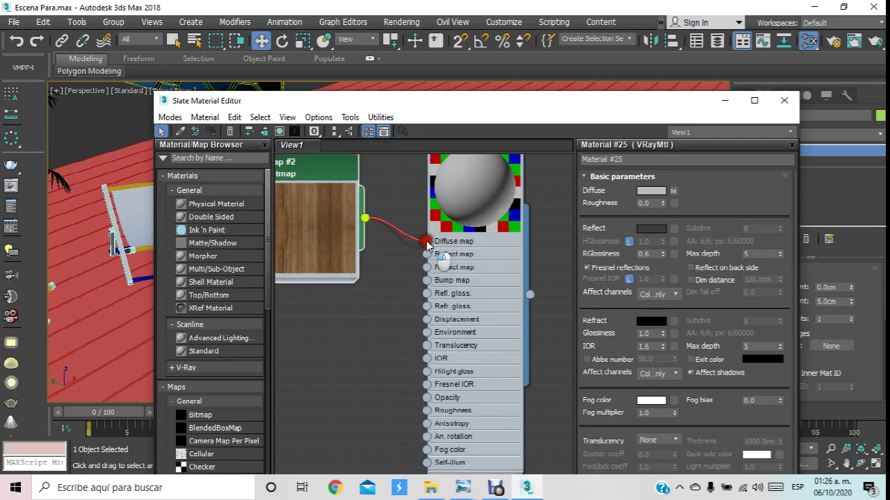
drag(363, 219, 421, 283)
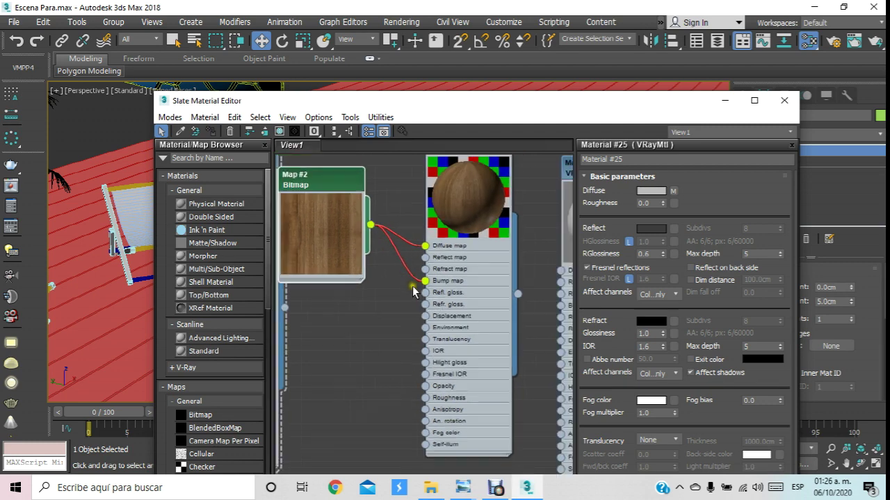
- Move the grey material nodes aside, set the wood bitmap beside Material #29, and select it
scroll(412, 285, down, 5)
scroll(390, 259, down, 2)
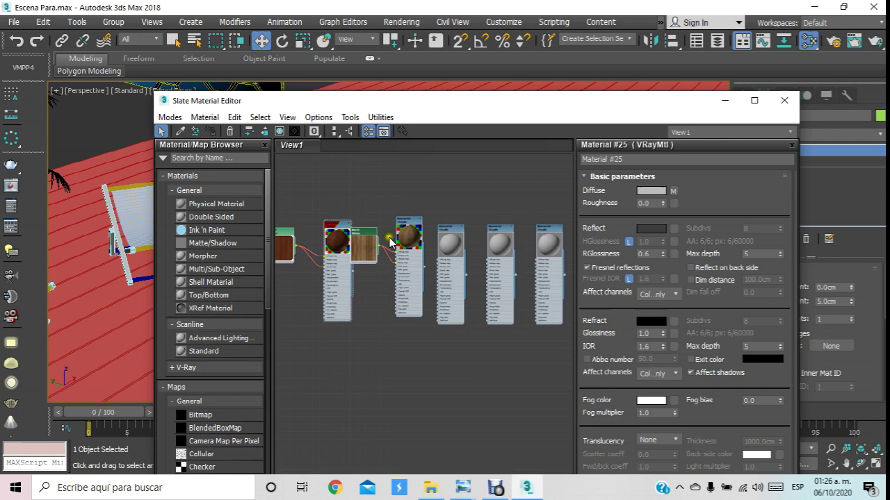
drag(431, 202, 587, 350)
middle_drag(587, 351, 381, 249)
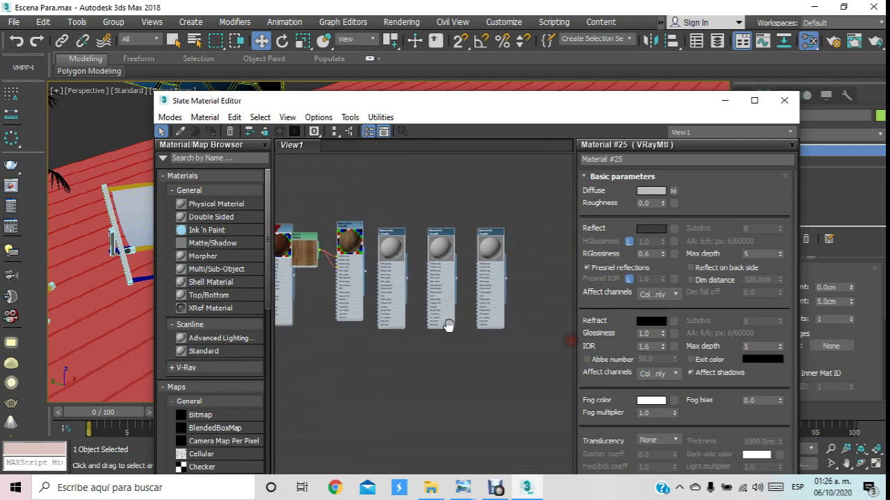
drag(459, 254, 457, 251)
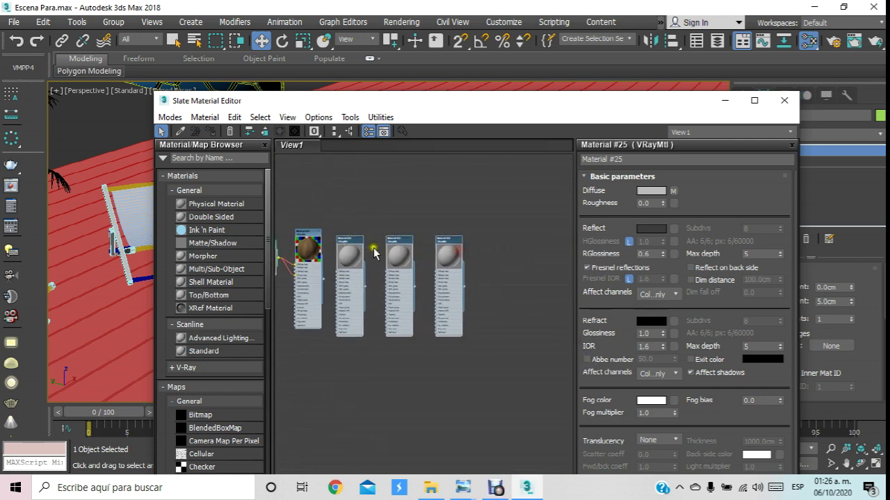
drag(351, 247, 546, 407)
mouse_move(333, 213)
mouse_down()
mouse_move(369, 298)
mouse_move(556, 401)
mouse_up()
drag(451, 245, 518, 243)
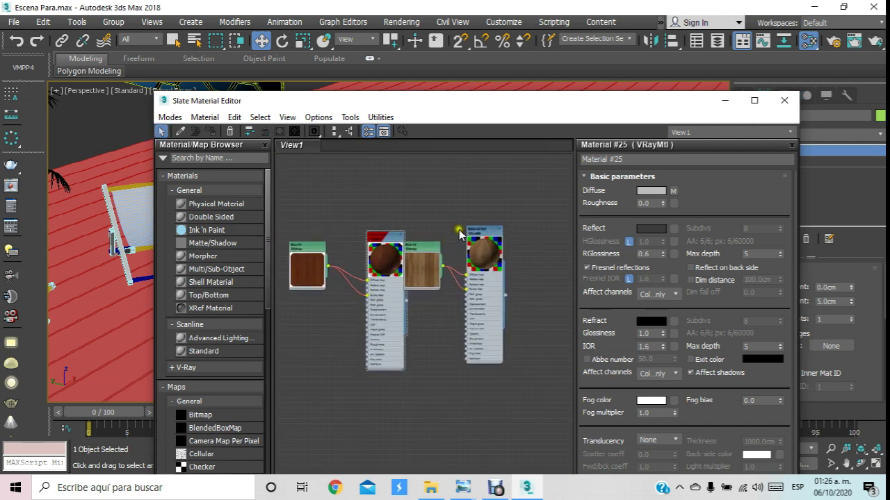
click(512, 235)
drag(423, 248, 477, 246)
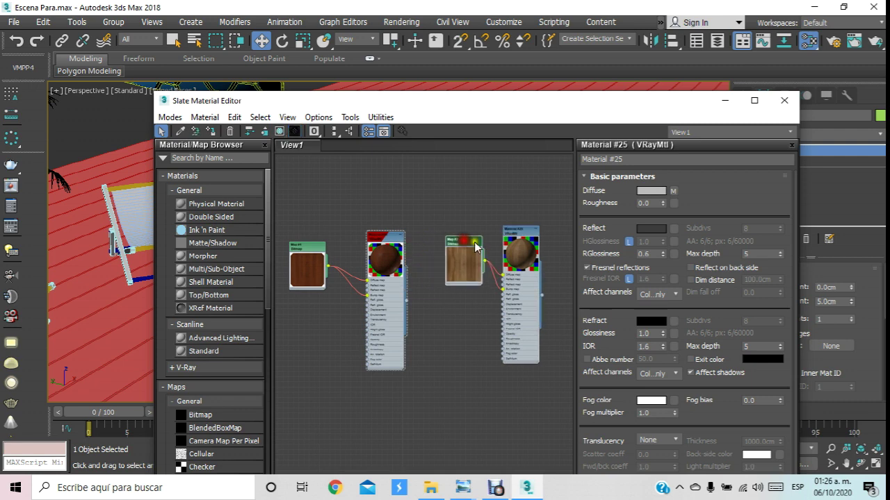
click(517, 231)
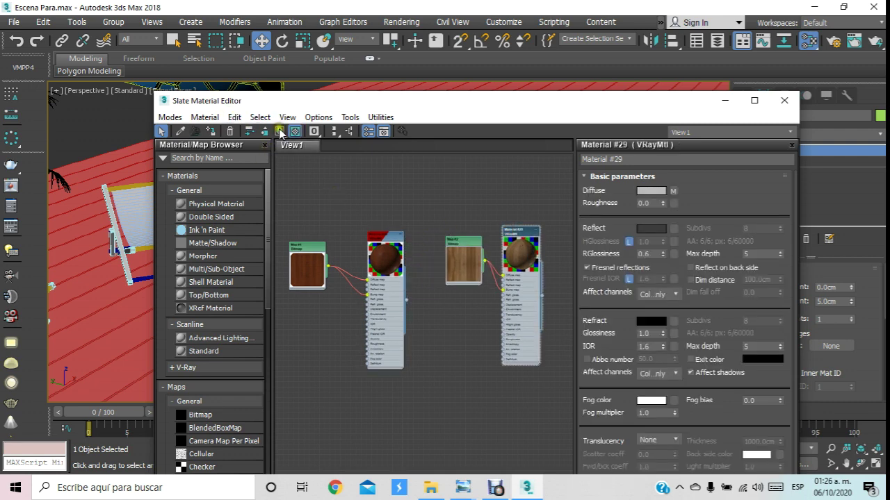
- Select the patterned cabinet's hexagon panel and show the wood texture in the viewport
drag(422, 100, 719, 63)
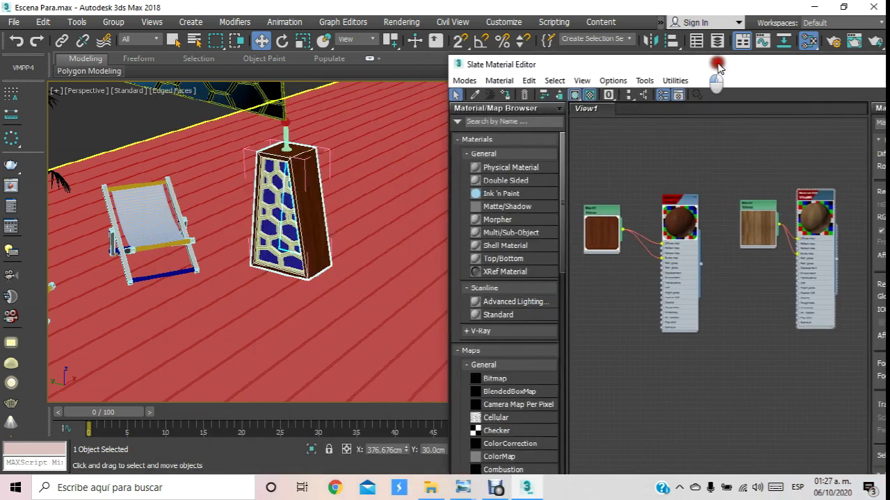
scroll(180, 220, up, 5)
scroll(180, 220, down, 5)
scroll(206, 207, down, 4)
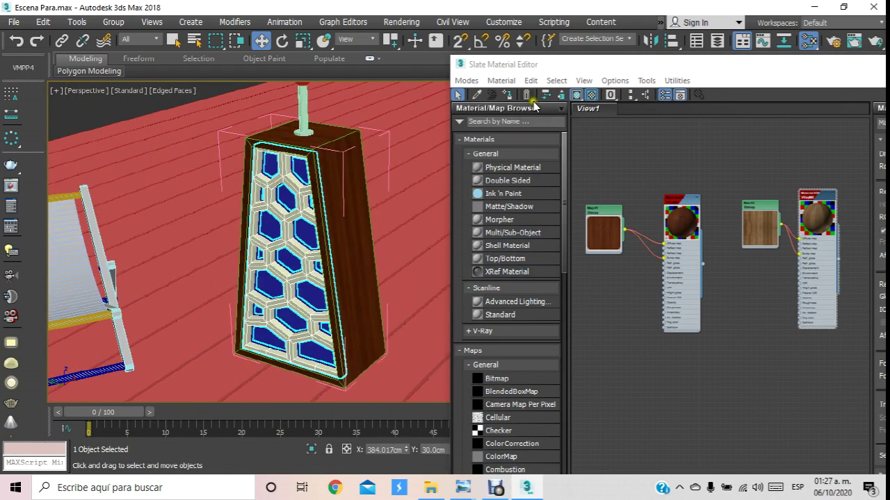
mouse_move(258, 199)
alt+middle_down()
mouse_move(257, 258)
mouse_move(346, 193)
alt+middle_up()
mouse_move(226, 235)
alt+middle_down()
mouse_move(242, 224)
mouse_move(217, 228)
alt+middle_up()
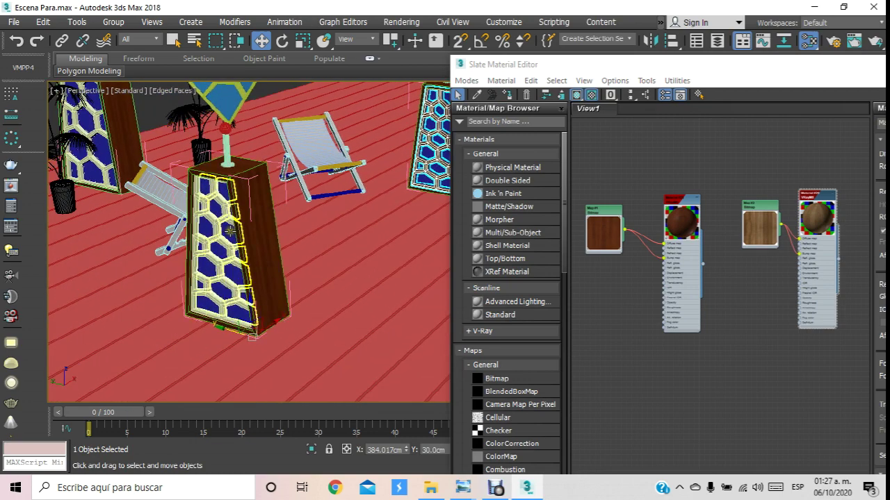
click(217, 228)
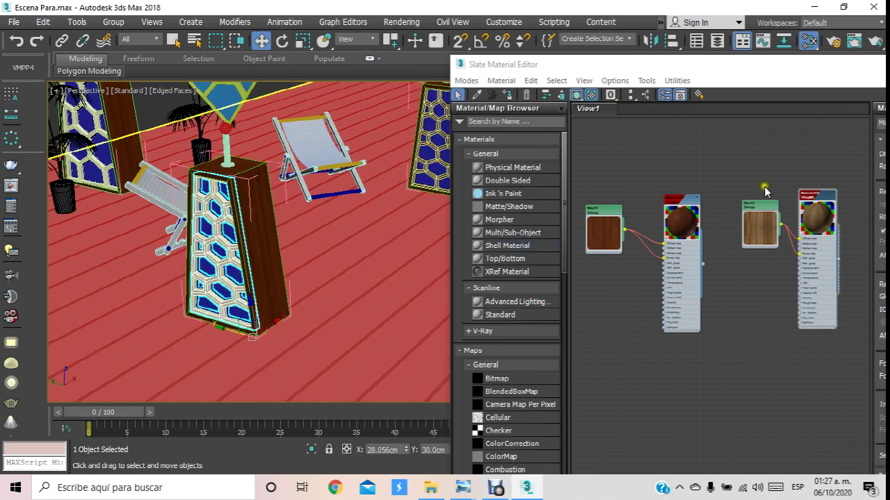
click(747, 207)
click(820, 199)
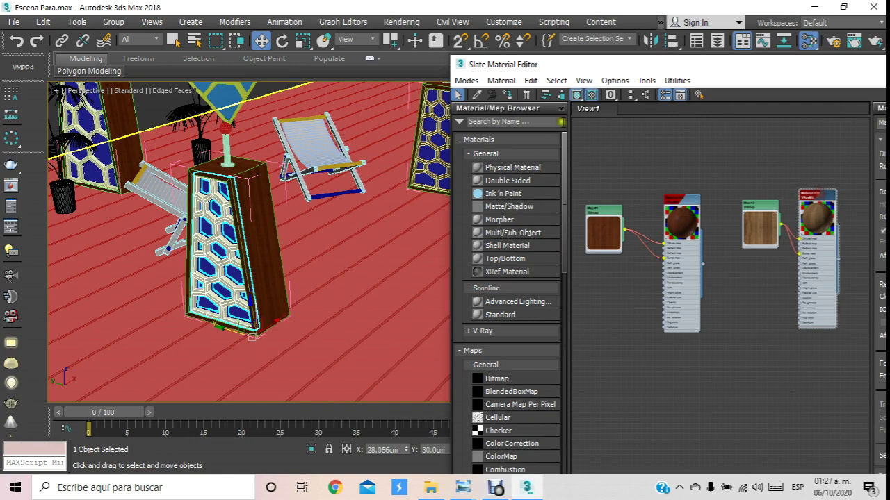
- Orbit and zoom out to frame the canopy, deck chairs and hexagon panels
alt+middle_drag(417, 264, 200, 149)
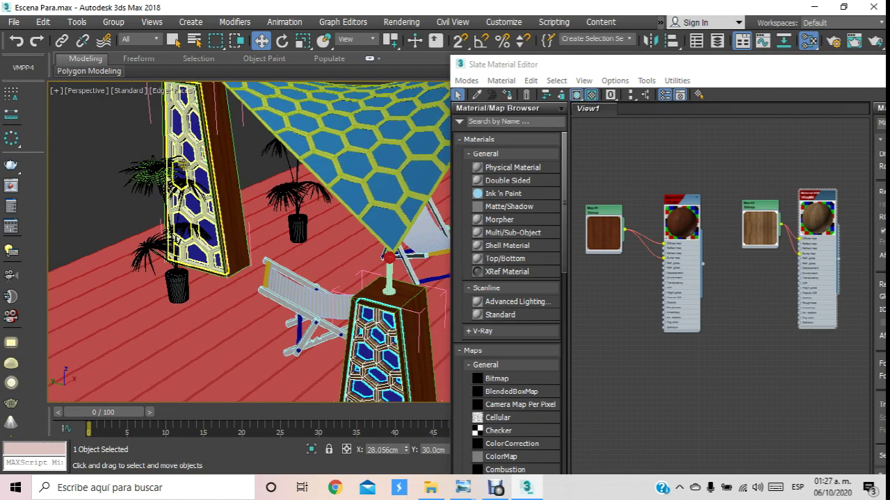
click(432, 245)
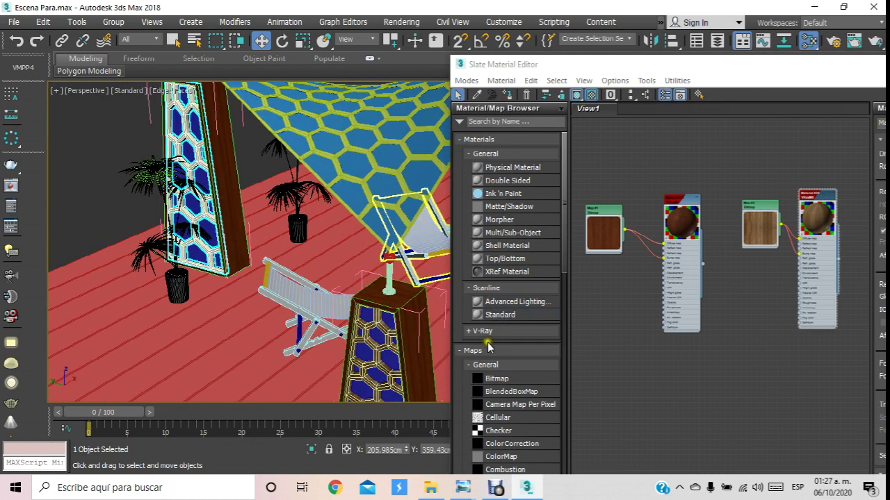
key(z)
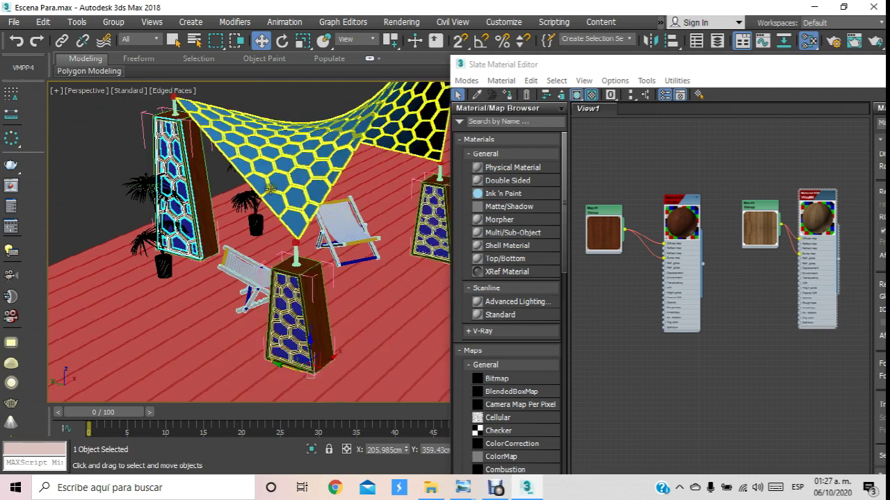
drag(861, 75, 387, 248)
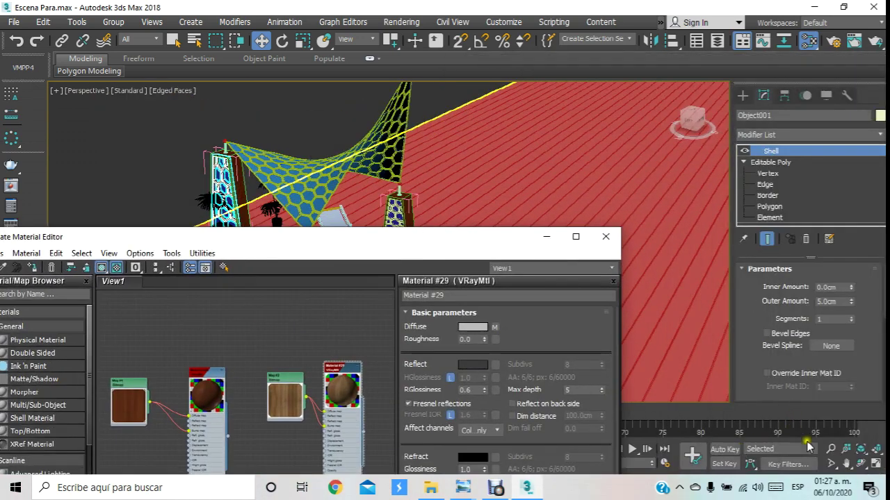
click(860, 463)
mouse_move(473, 208)
mouse_down()
mouse_move(282, 177)
mouse_move(318, 160)
mouse_up()
drag(215, 237, 678, 96)
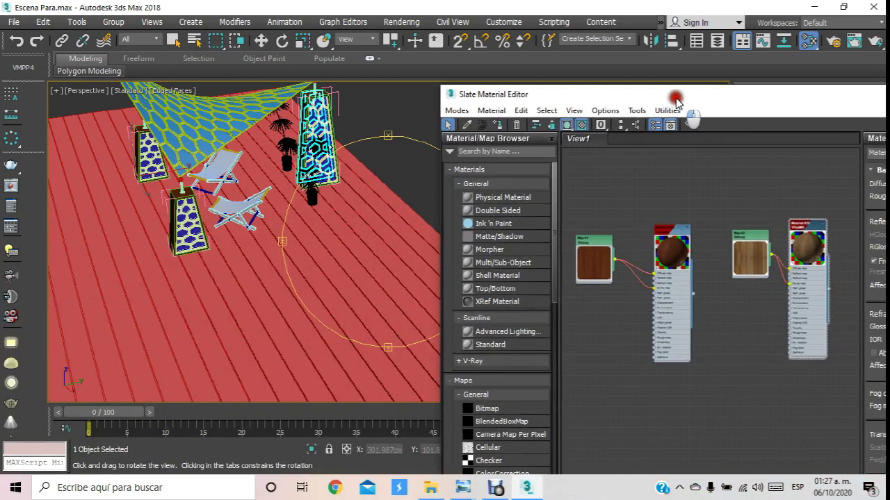
click(261, 41)
scroll(306, 148, up, 5)
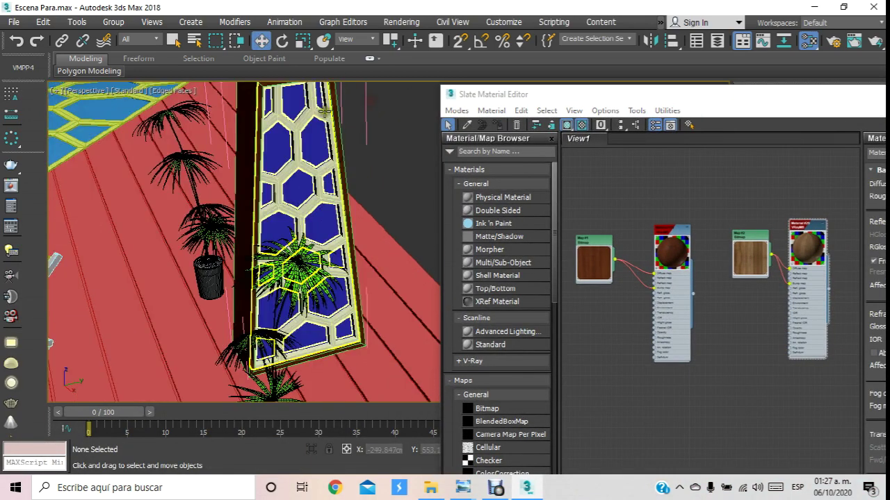
scroll(306, 147, up, 3)
- Assign wood Material #29 to the tall hexagon panel and the lamp stand's panel
click(306, 147)
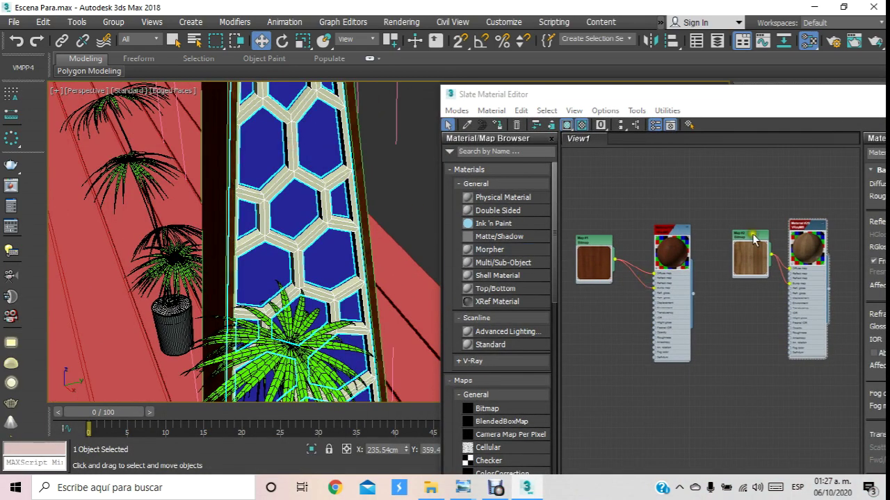
click(665, 196)
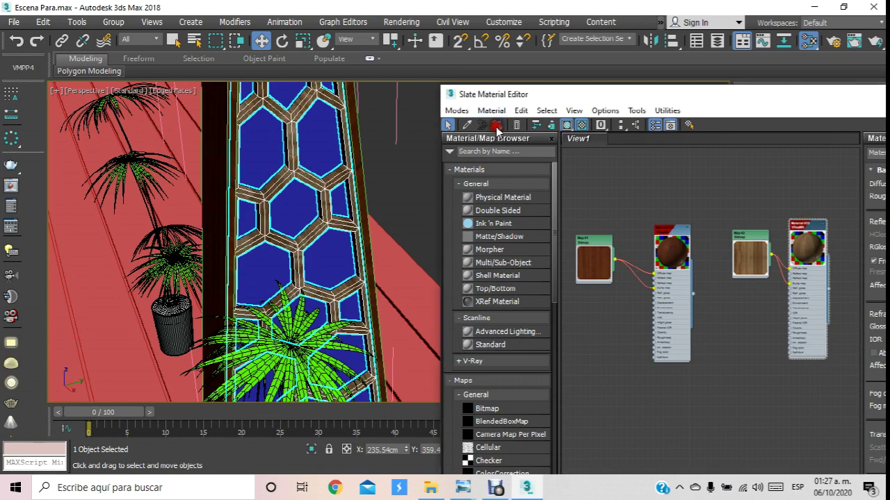
scroll(401, 175, down, 5)
scroll(183, 311, up, 3)
click(183, 311)
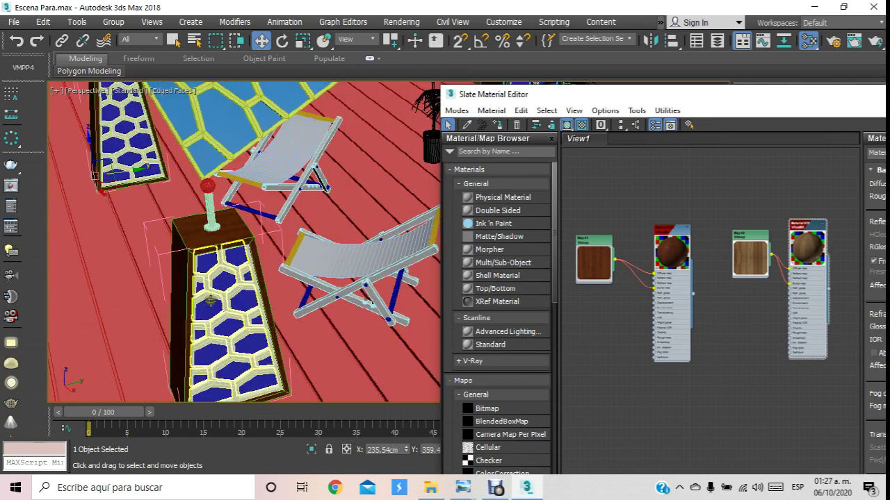
click(496, 127)
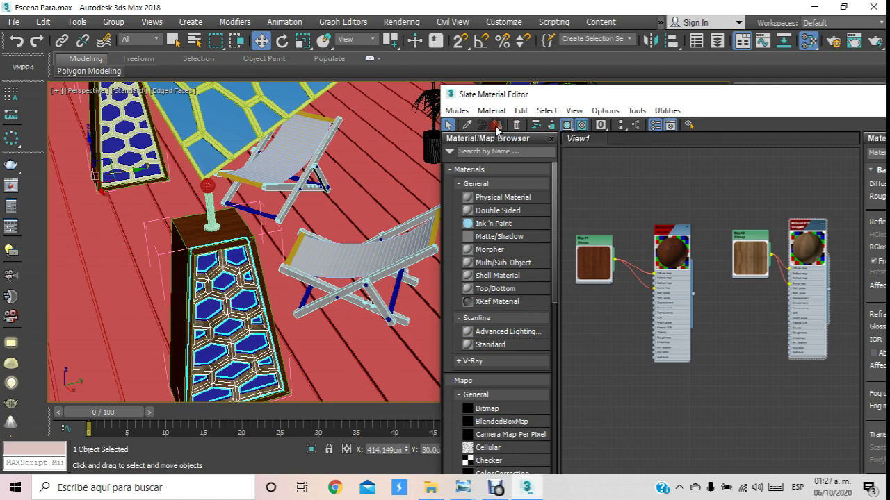
- Apply Material #29 to another hexagon panel, then orbit to view the deck
alt+middle_drag(229, 208, 191, 207)
click(179, 196)
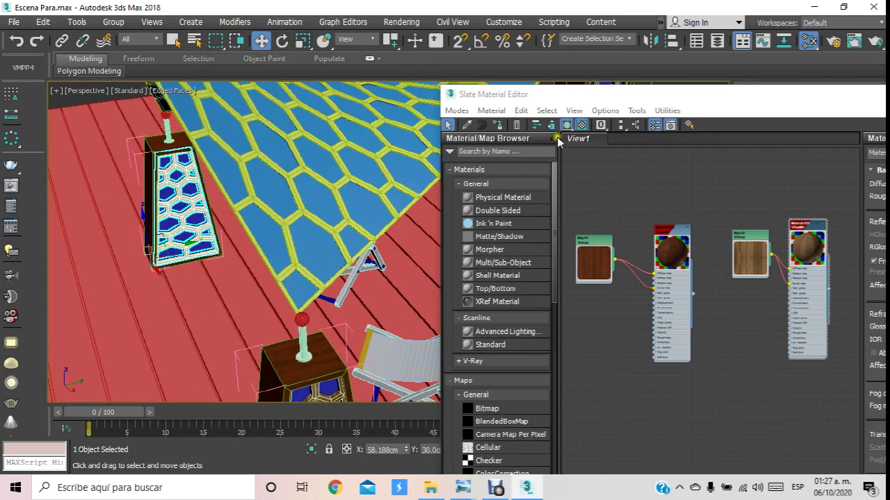
click(500, 124)
alt+middle_drag(312, 167, 252, 220)
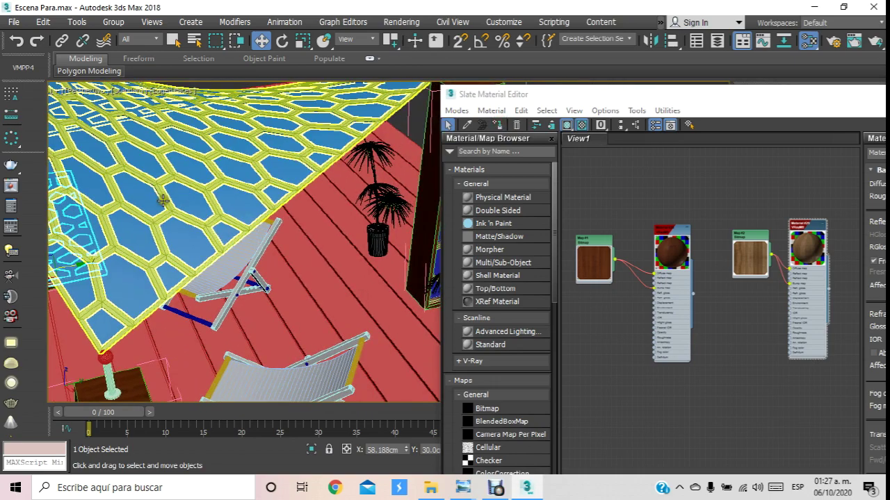
scroll(316, 209, up, 5)
scroll(318, 201, down, 5)
middle_drag(306, 208, 318, 201)
scroll(318, 201, up, 3)
- Bring the grey Material #26 node into view in Slate and select it
drag(774, 99, 634, 119)
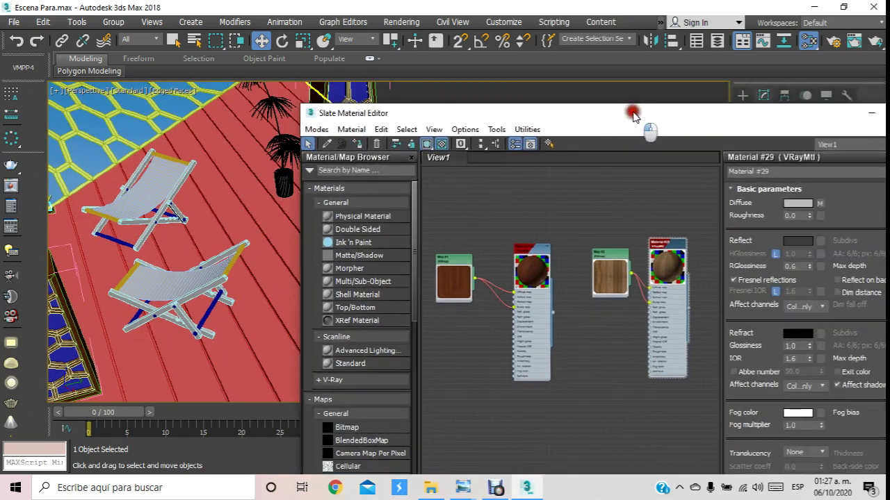
scroll(611, 222, down, 3)
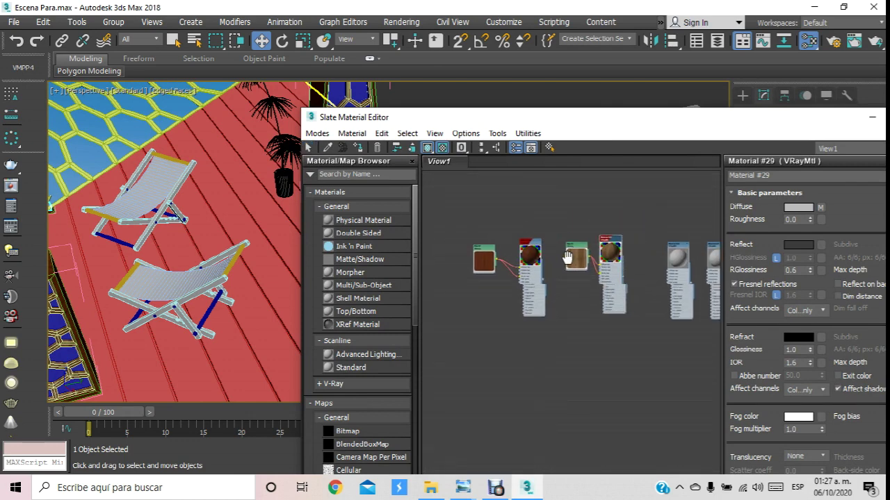
scroll(556, 275, down, 3)
scroll(568, 276, up, 2)
scroll(567, 275, up, 2)
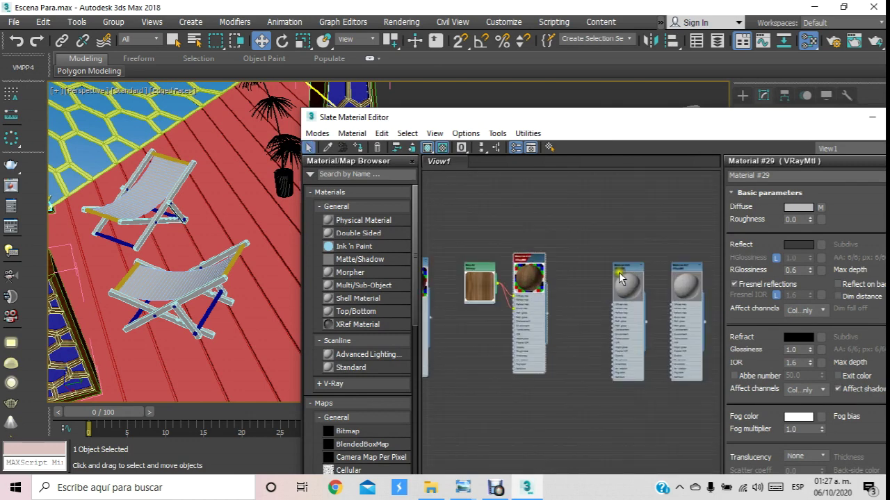
mouse_move(620, 264)
mouse_down()
mouse_move(587, 244)
mouse_move(595, 250)
mouse_up()
scroll(605, 255, up, 1)
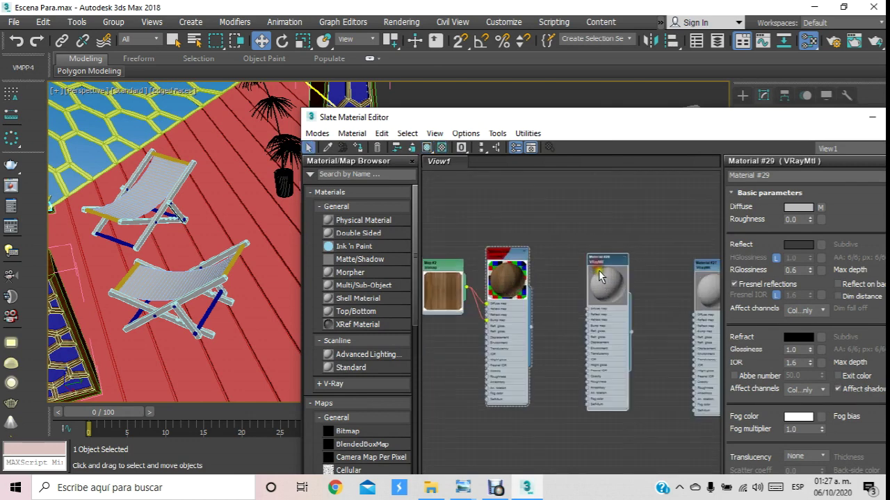
scroll(612, 258, up, 2)
click(609, 258)
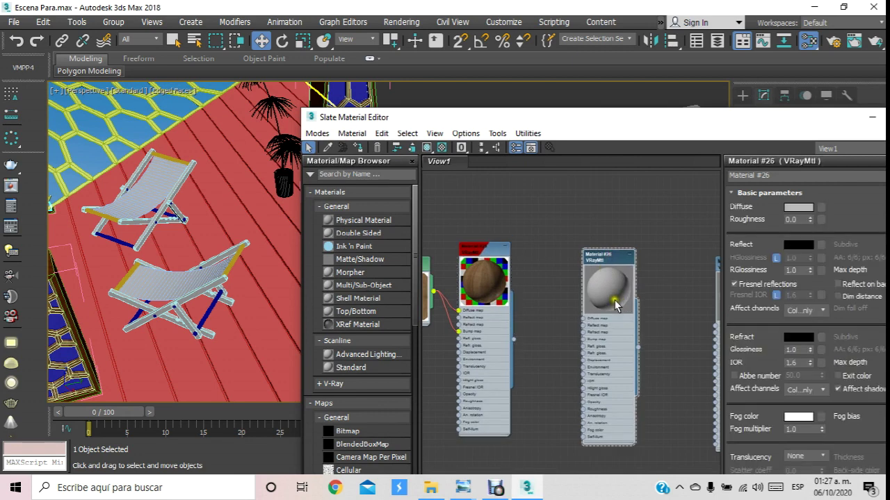
- Set Material #26's diffuse colour to pure white, whiteness 255
click(797, 207)
drag(375, 147, 375, 186)
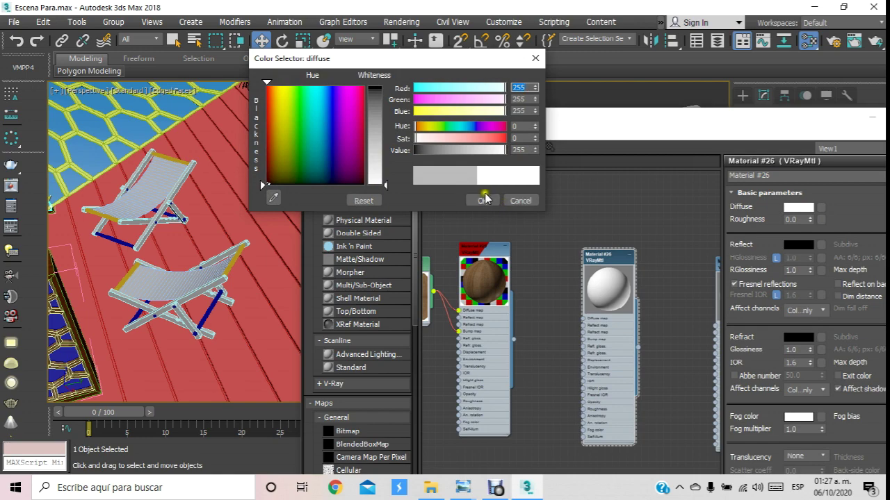
click(484, 200)
middle_drag(477, 198, 511, 184)
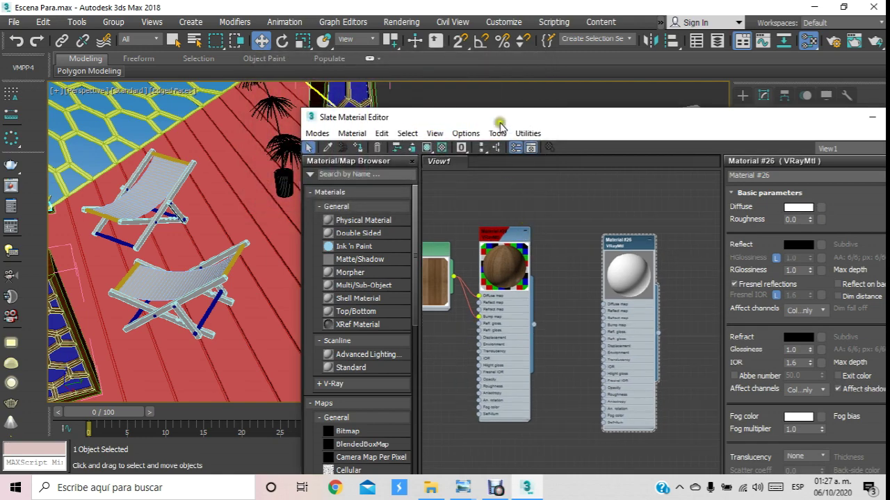
drag(499, 123, 692, 91)
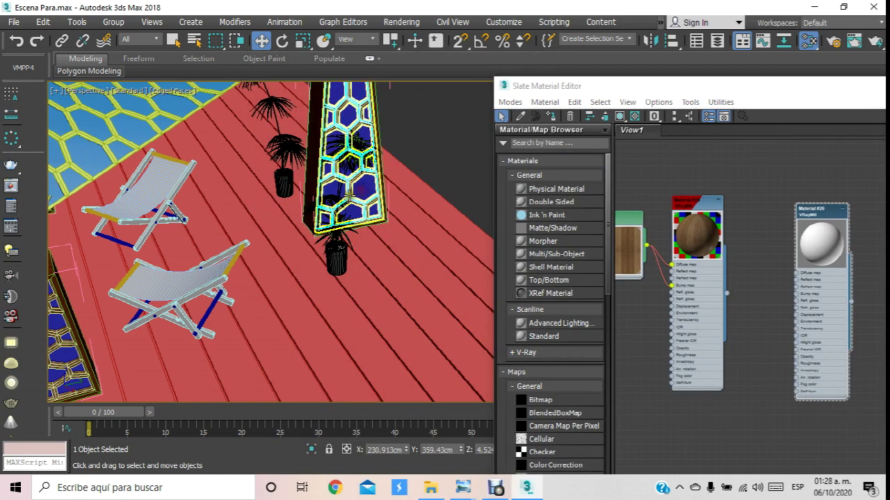
alt+middle_drag(350, 192, 144, 305)
- Assign white Material #26 to the selected hexagon panels, including the floor panel
ctrl+click(162, 321)
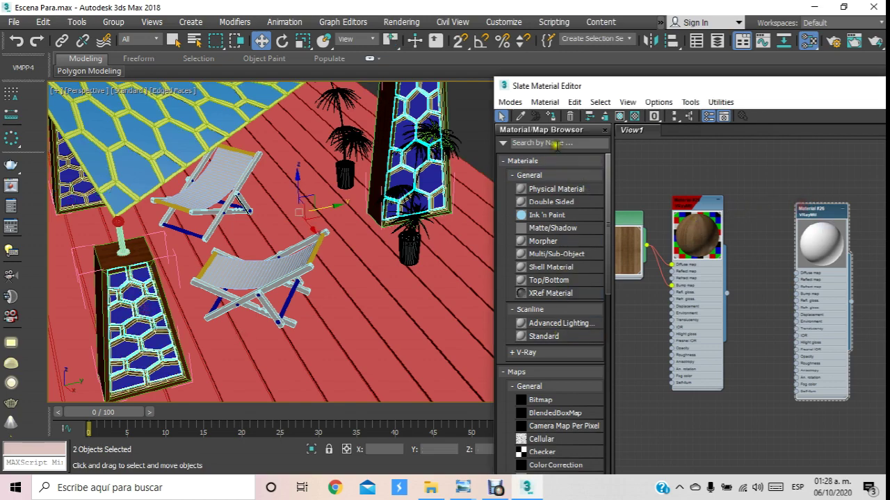
click(551, 116)
alt+middle_drag(302, 279, 447, 152)
click(447, 152)
scroll(290, 250, up, 5)
scroll(291, 252, down, 5)
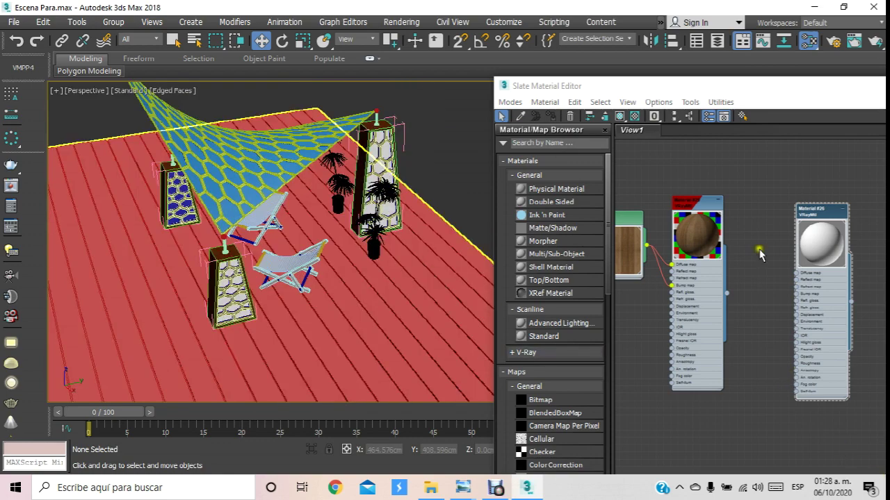
drag(773, 95, 472, 140)
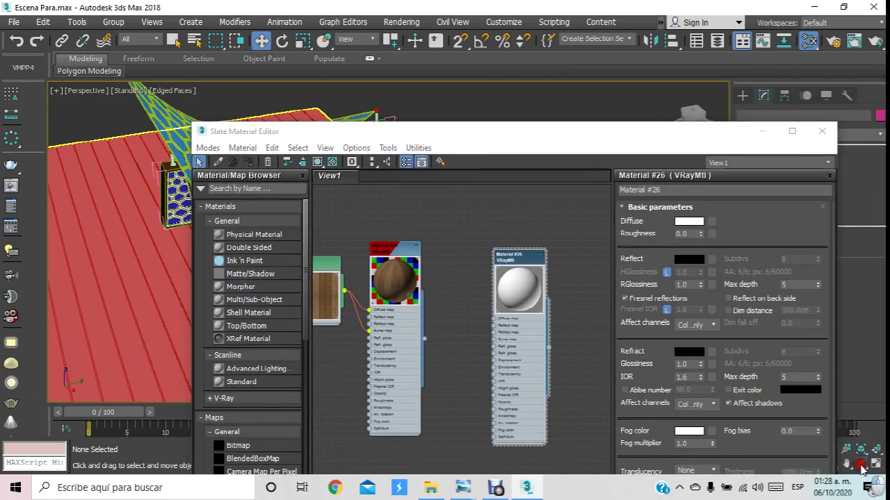
click(822, 130)
- Give the left pillar's hexagon panel the white Material #26
alt+middle_drag(327, 255, 398, 245)
mouse_move(333, 214)
alt+middle_down()
mouse_move(296, 226)
mouse_move(313, 194)
alt+middle_up()
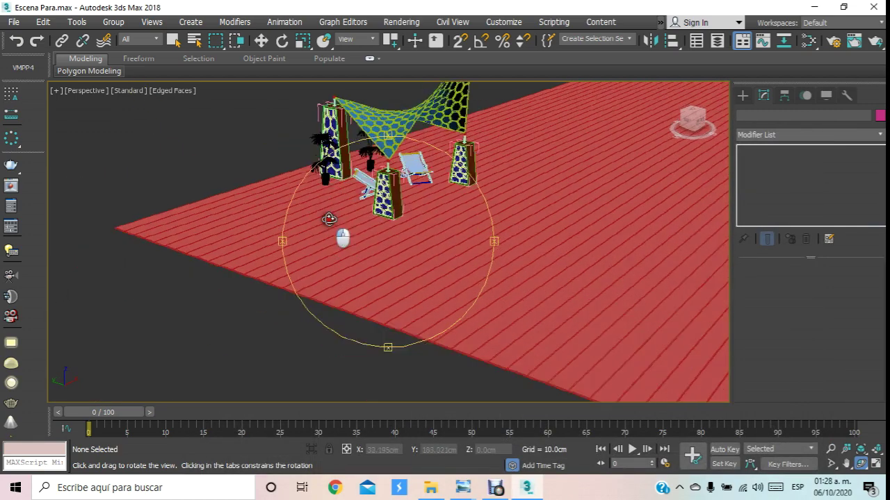
scroll(318, 182, up, 3)
scroll(318, 182, up, 3)
click(261, 40)
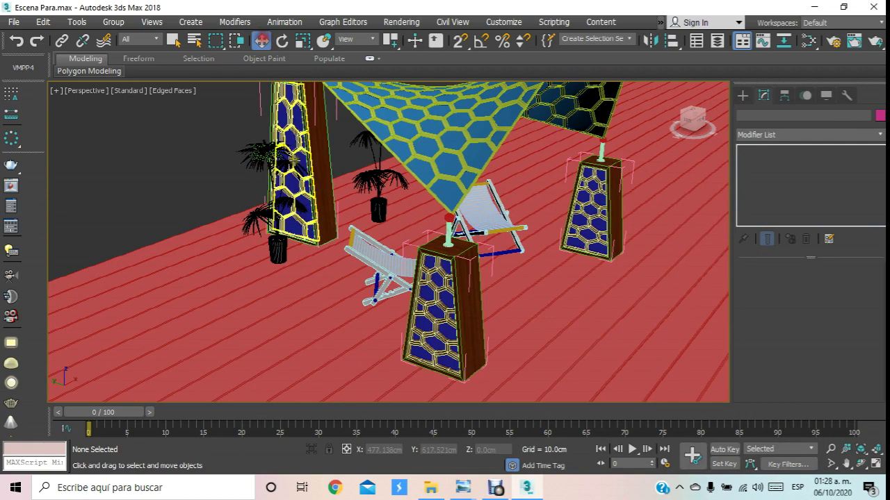
scroll(298, 125, up, 3)
click(297, 126)
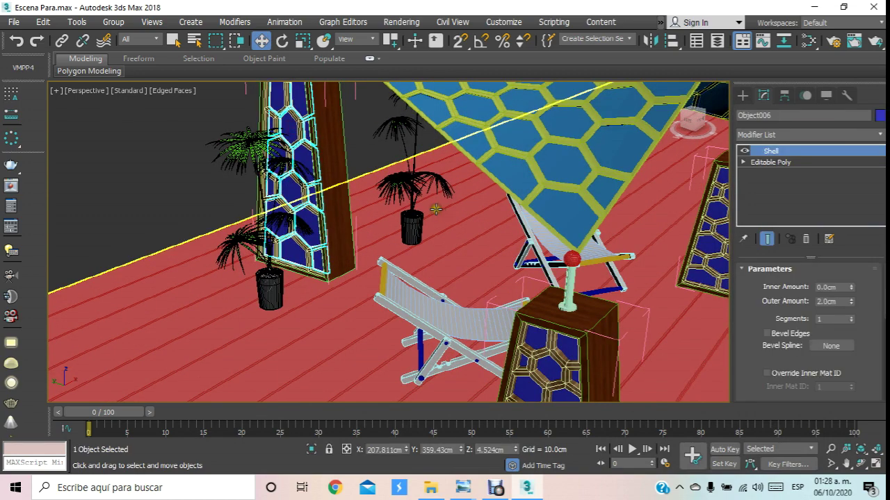
key(m)
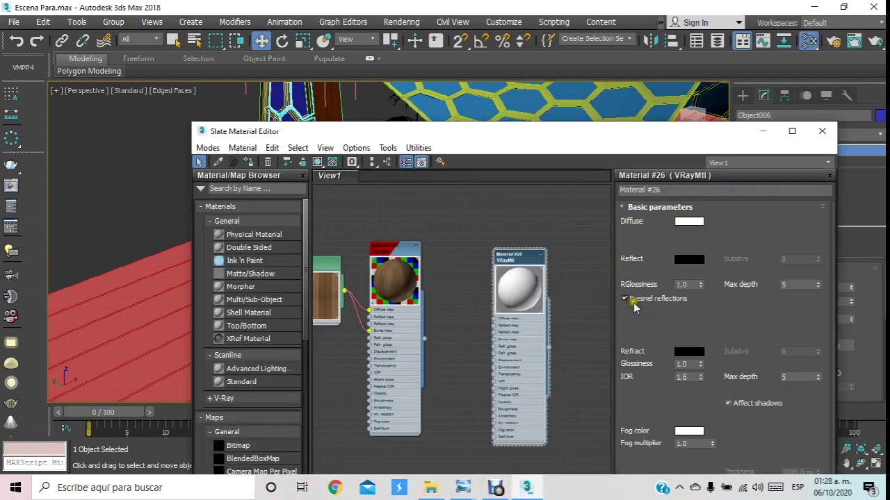
click(254, 160)
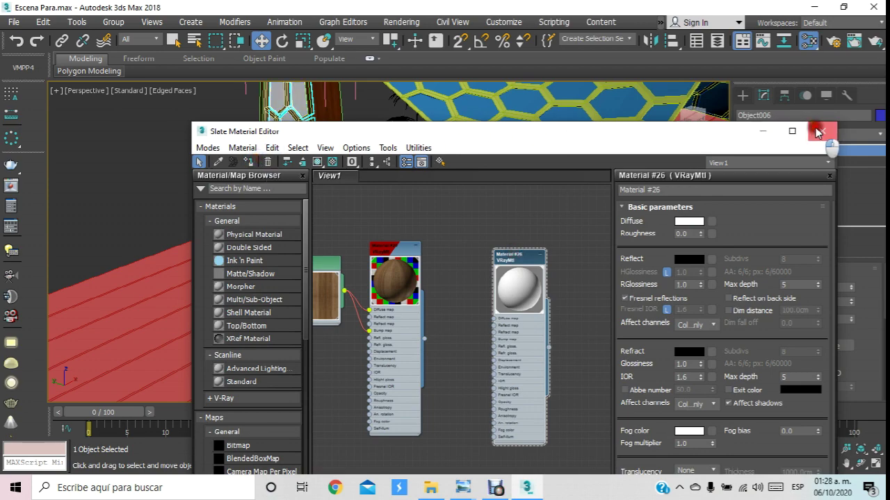
click(822, 130)
- Select the front and right pillars' hexagon panels for the white material
alt+middle_drag(490, 331, 445, 299)
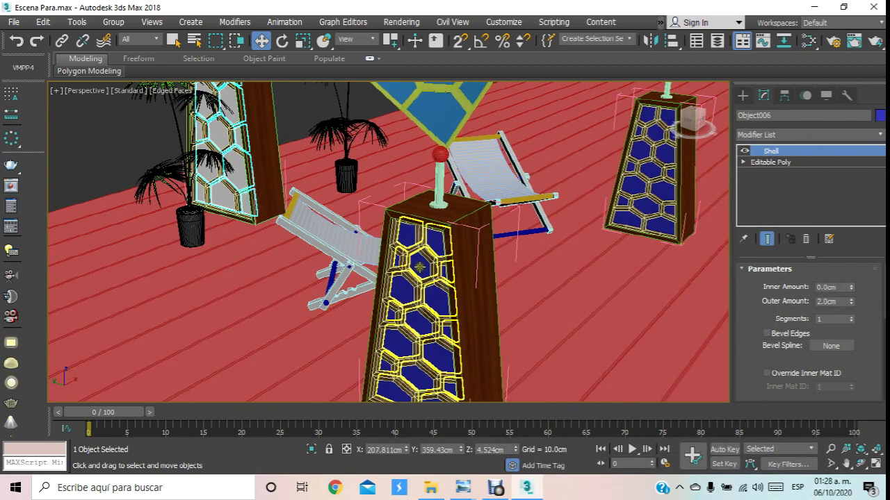
click(610, 202)
ctrl+click(632, 187)
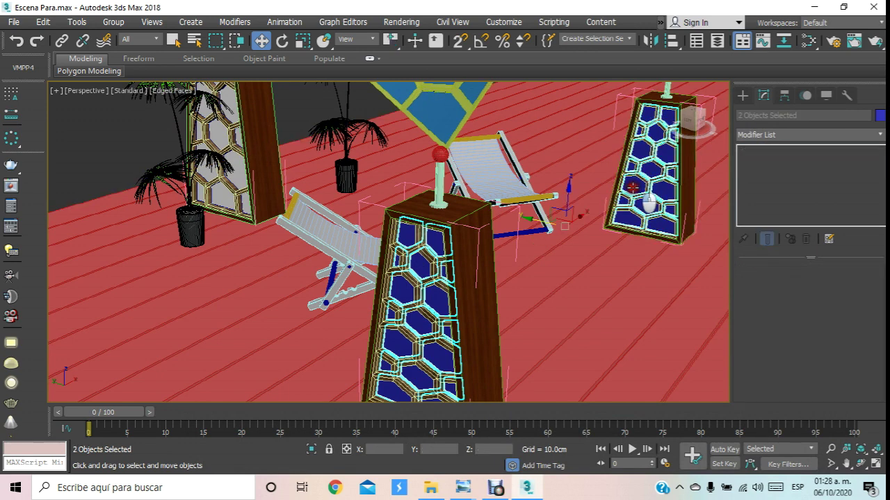
key(m)
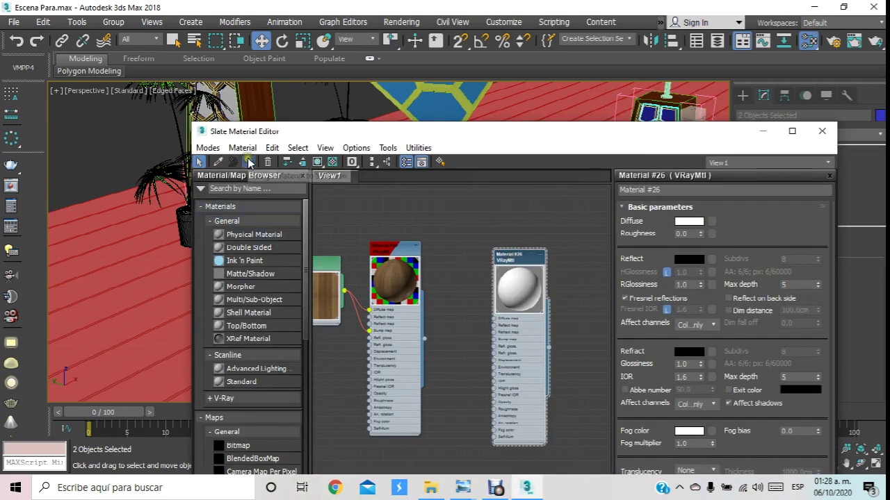
click(820, 131)
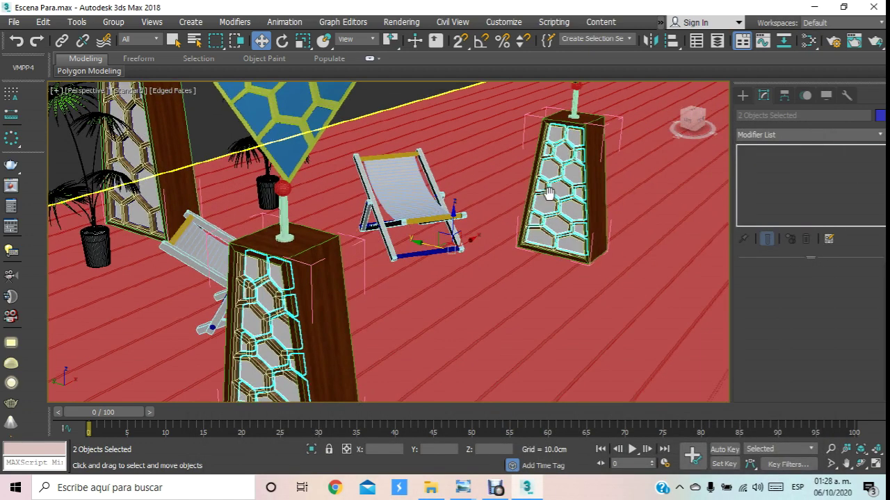
scroll(410, 278, down, 5)
scroll(410, 278, up, 4)
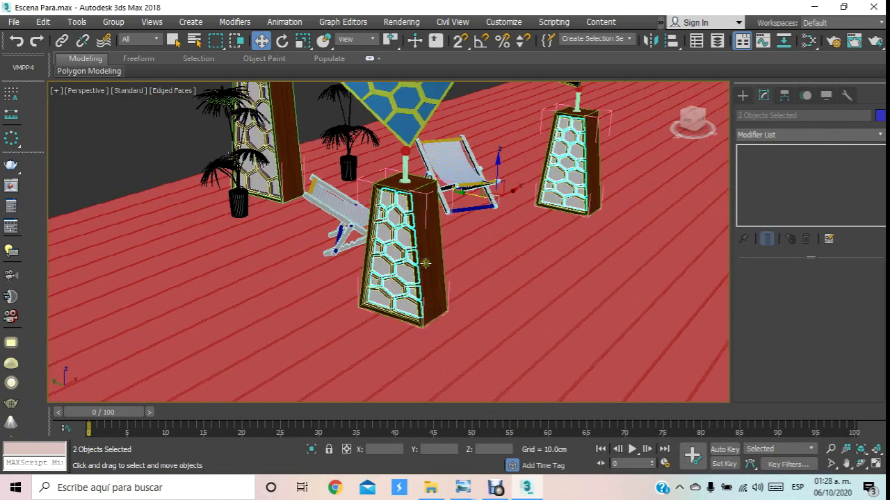
- Close the front pillar group and select the right pillar's hexagon panel
click(424, 262)
click(118, 21)
click(115, 108)
click(542, 146)
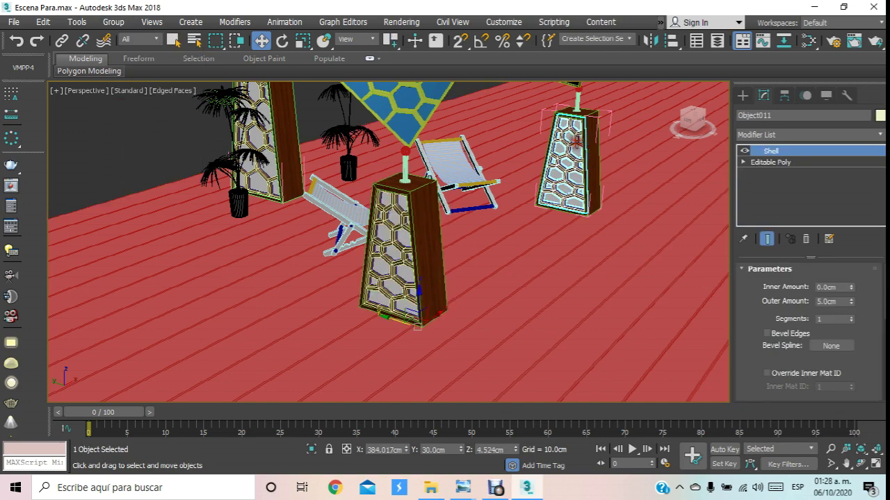
click(113, 21)
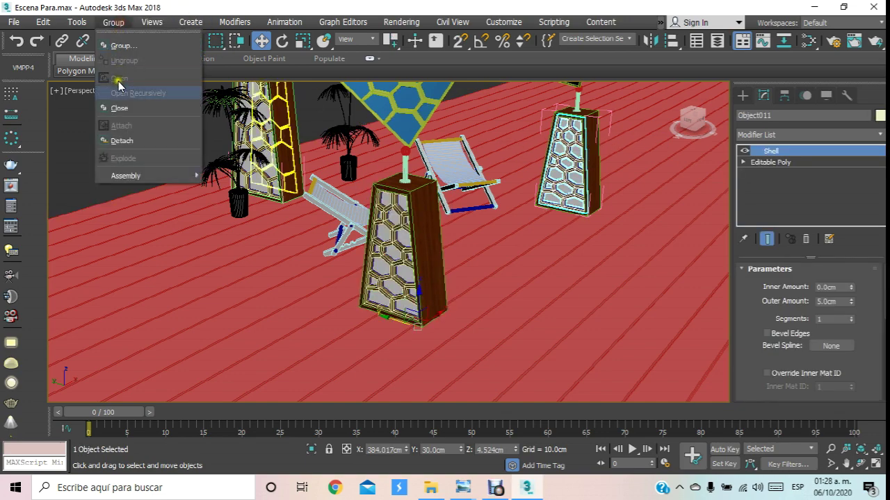
- Close the right and left pillar groups and deselect everything
click(117, 109)
middle_drag(250, 125, 285, 243)
click(296, 187)
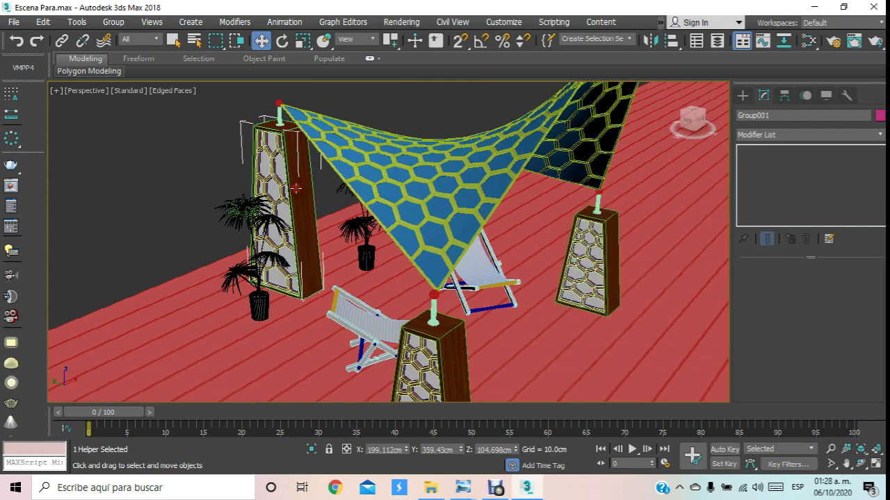
click(104, 22)
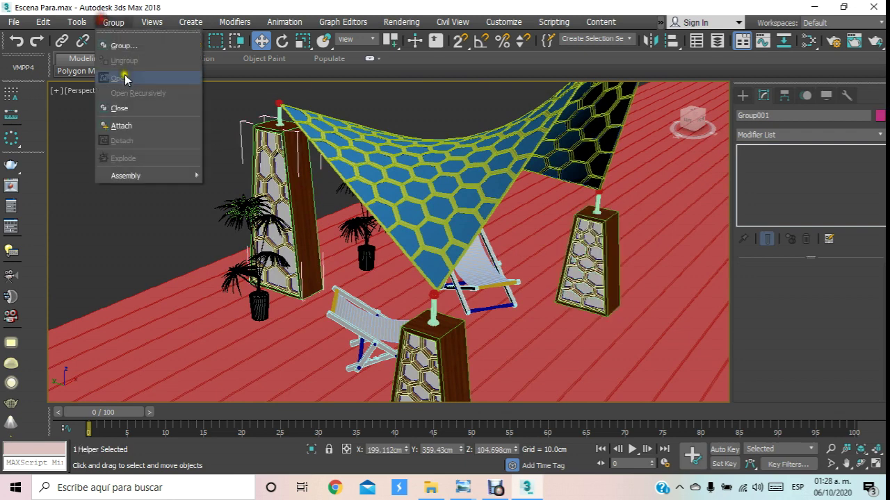
click(118, 106)
click(166, 163)
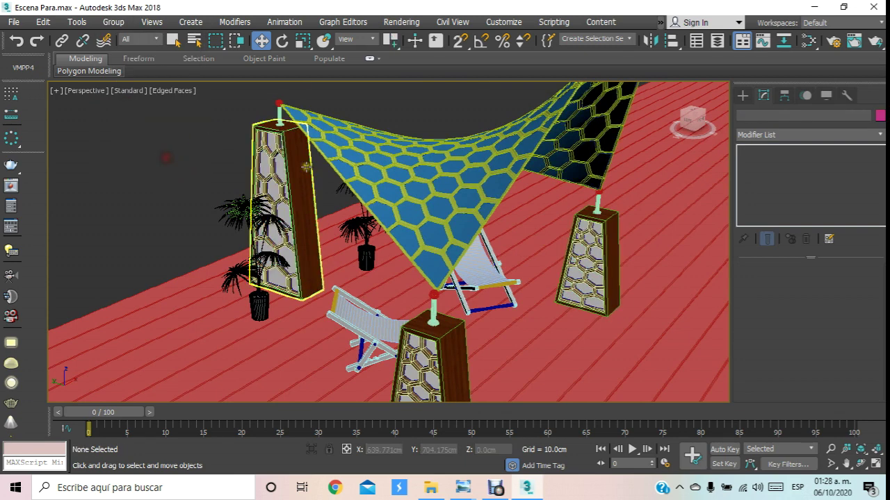
- Save the beach stand scene
scroll(347, 215, down, 5)
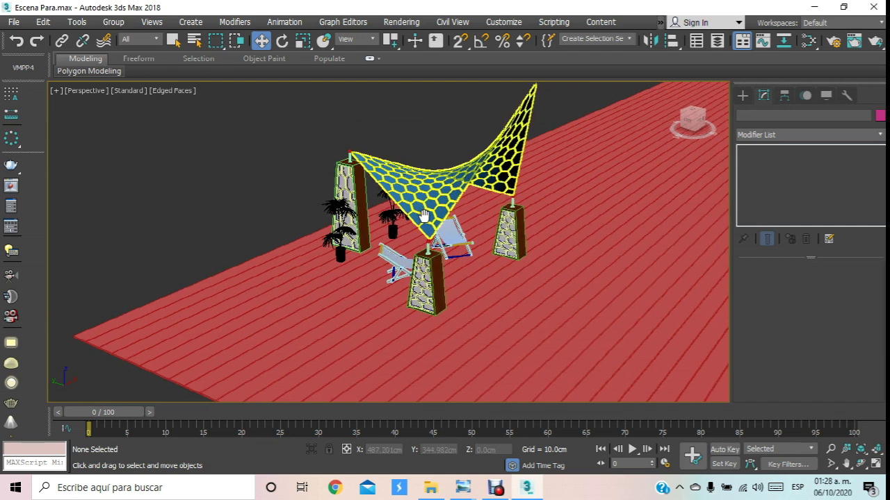
click(14, 22)
click(35, 124)
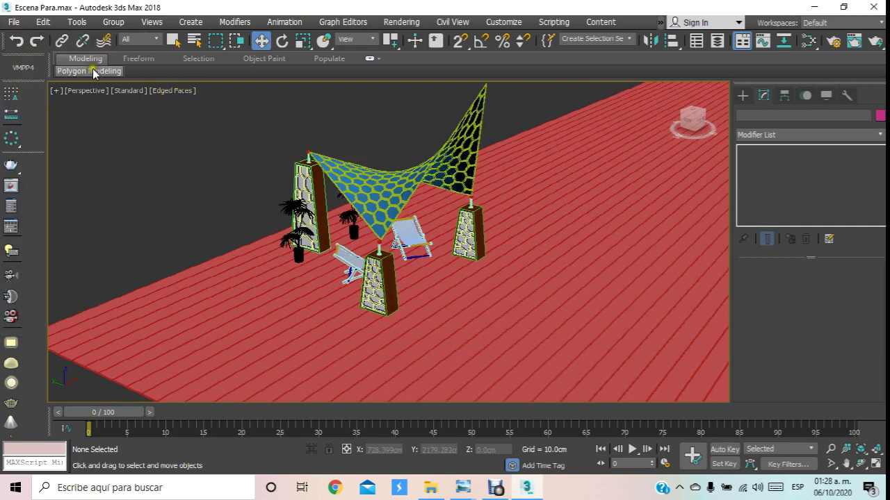
middle_drag(401, 128, 404, 153)
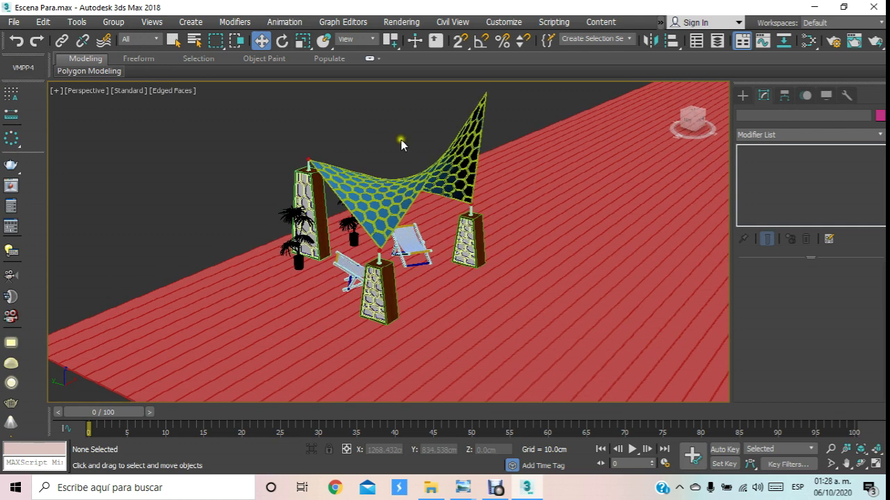
- Arrange the material nodes and open Material #30 with checker preview and viewport shading
key(m)
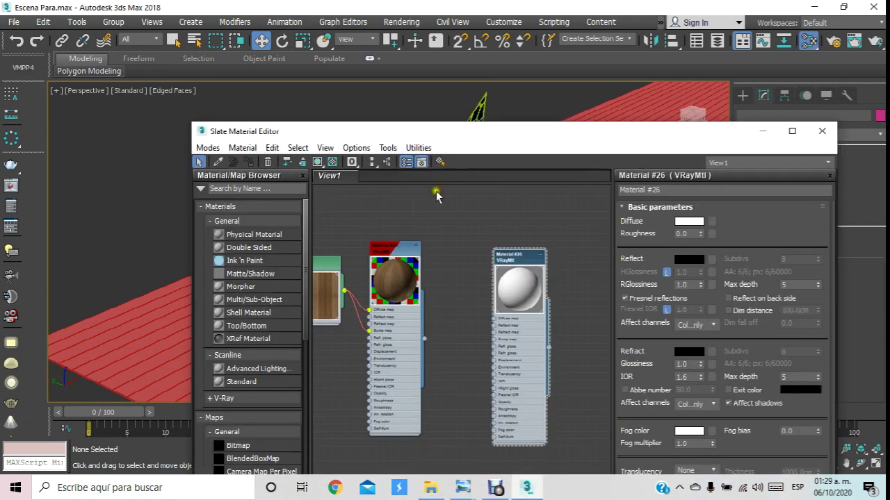
scroll(433, 224, down, 3)
scroll(433, 223, down, 2)
scroll(435, 224, up, 2)
scroll(481, 238, up, 2)
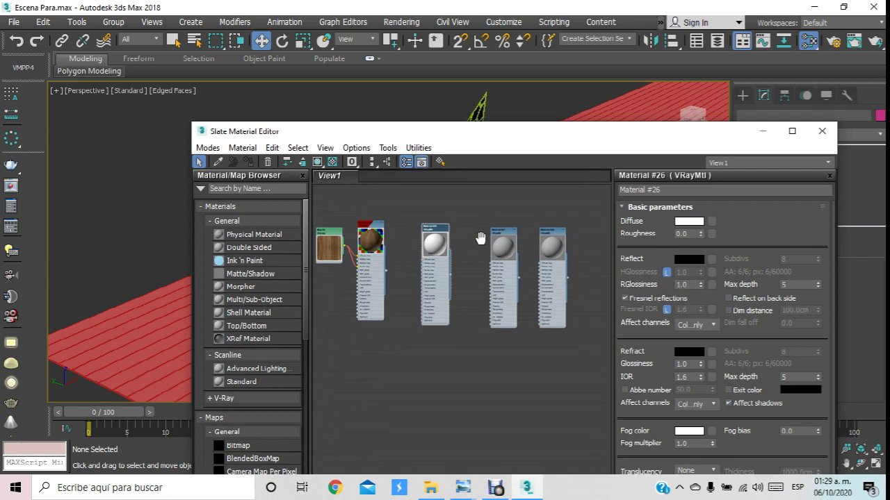
scroll(481, 238, up, 2)
drag(489, 217, 520, 308)
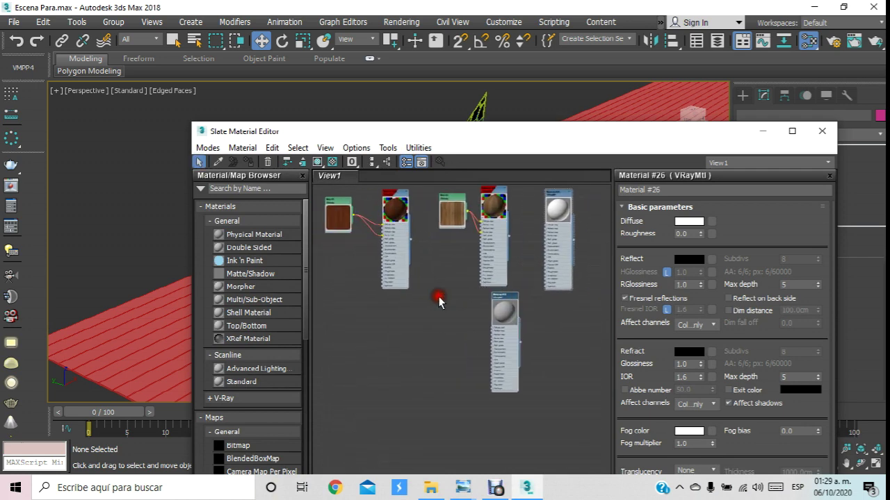
drag(513, 297, 395, 299)
scroll(394, 299, up, 2)
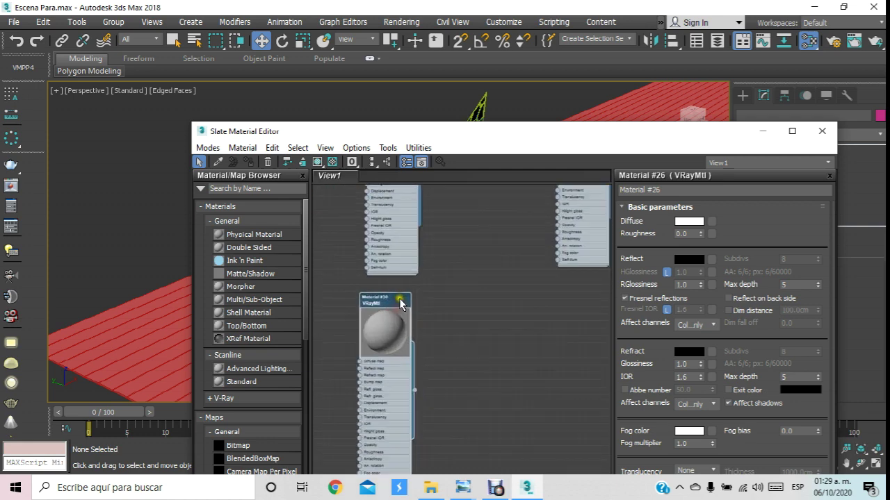
scroll(393, 300, up, 2)
scroll(394, 300, up, 1)
middle_drag(393, 300, 461, 276)
double_click(459, 275)
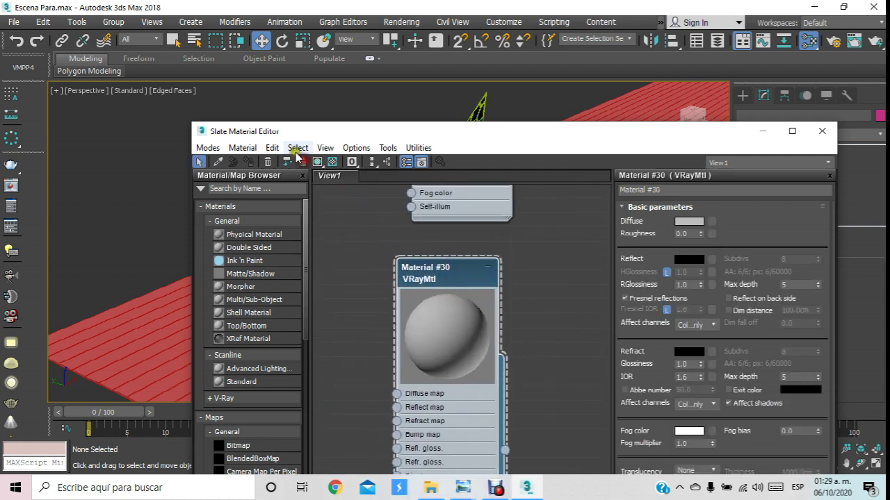
click(332, 162)
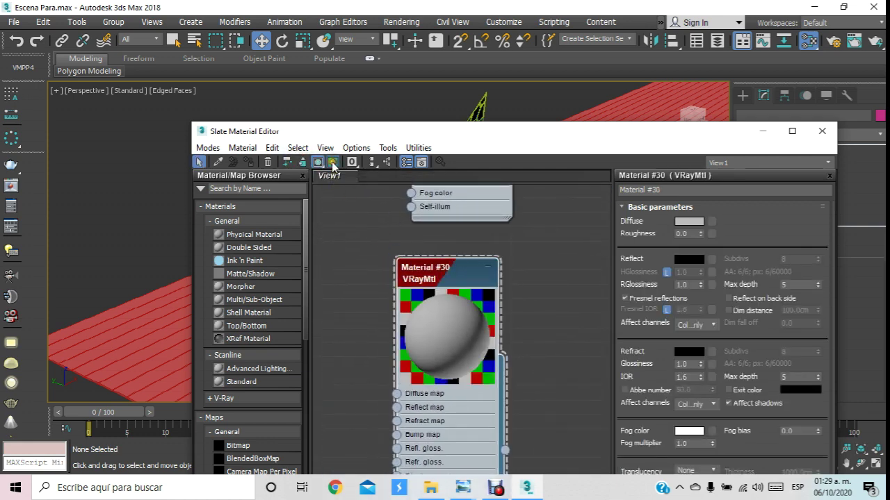
click(318, 163)
middle_drag(479, 278, 486, 232)
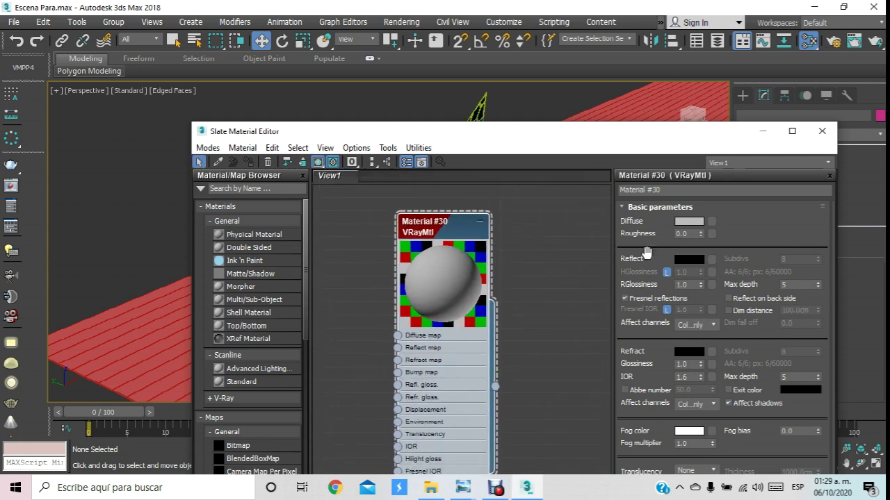
- Make Material #30's diffuse black and reflection grey, and unlock the Fresnel IOR
click(698, 223)
drag(387, 159, 382, 88)
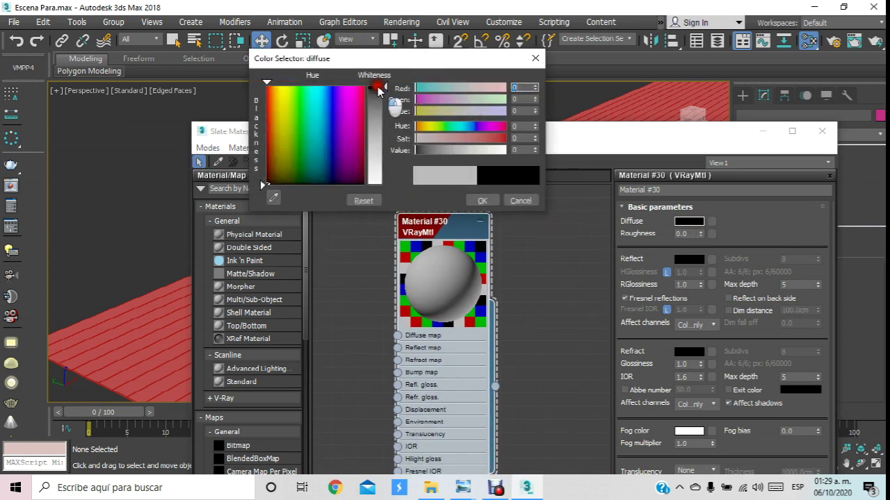
click(482, 201)
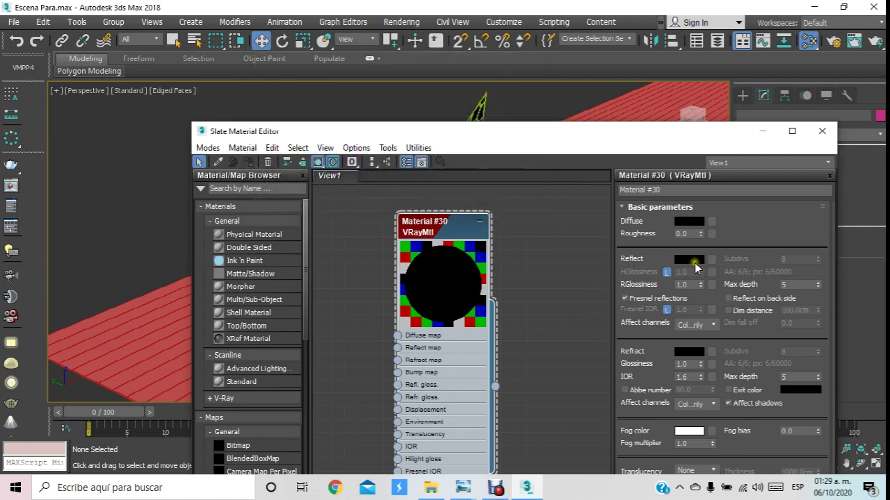
click(693, 263)
drag(381, 135, 383, 130)
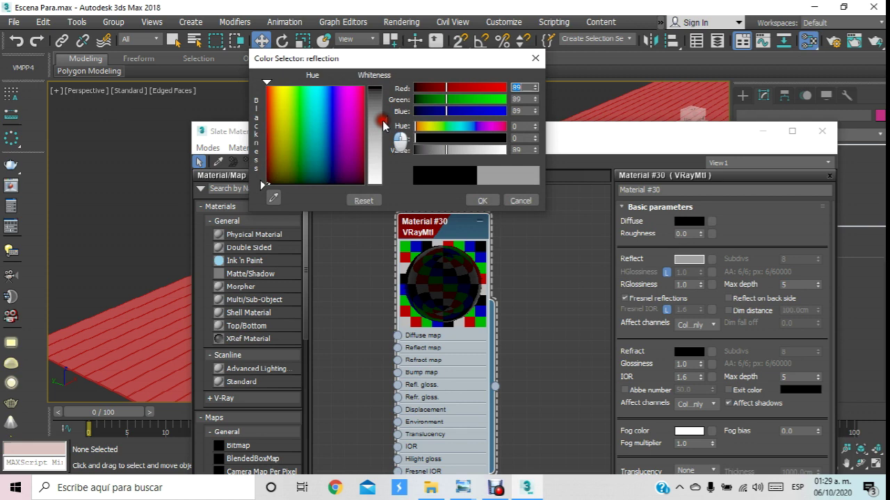
click(484, 201)
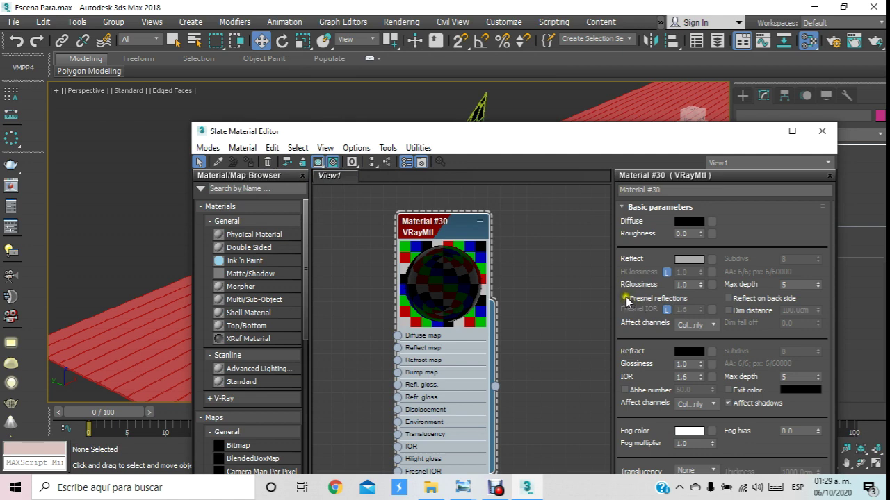
double_click(695, 285)
click(667, 311)
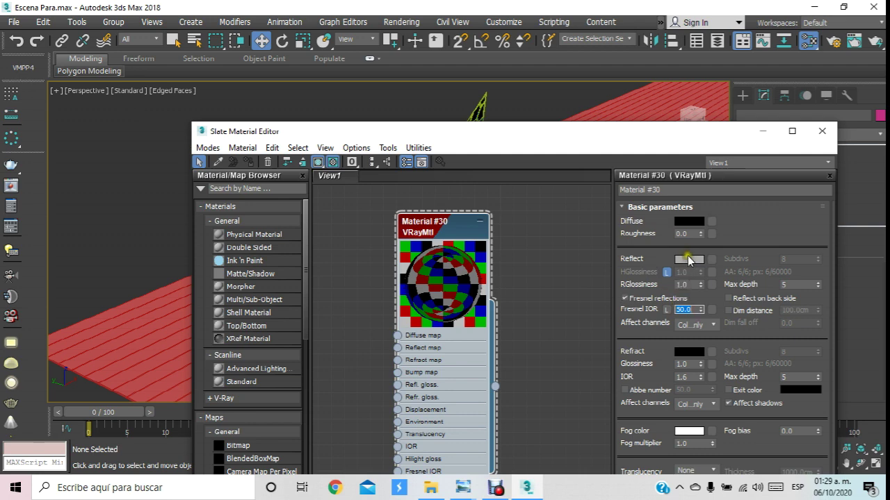
- Lighten the reflection to grey 168 and set reflection glossiness to 0.8
click(687, 260)
drag(382, 139, 380, 153)
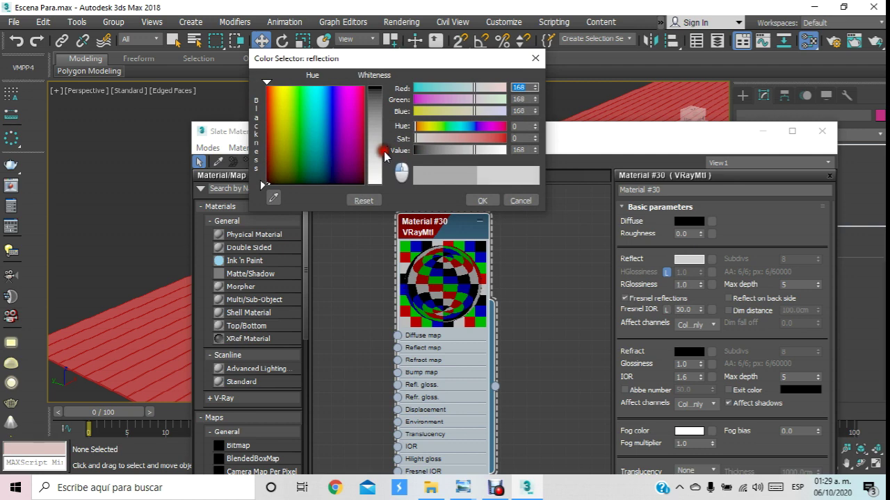
click(481, 200)
click(683, 284)
key(BackSpace)
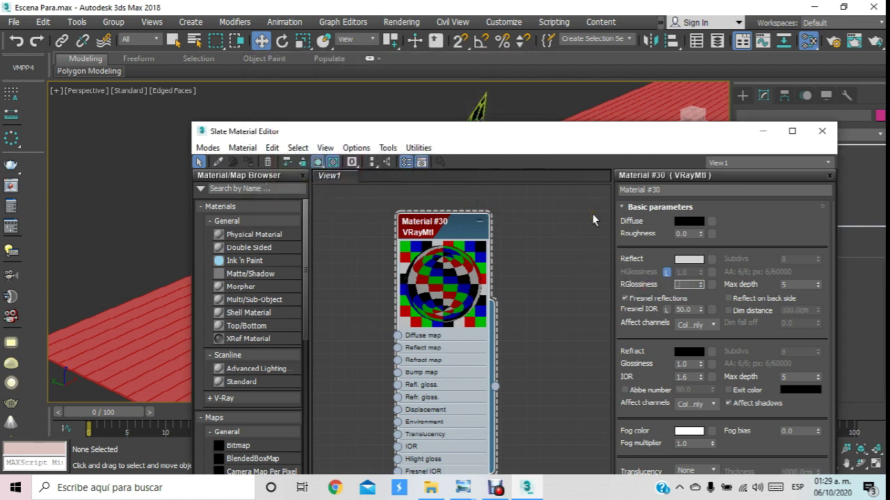
text(0)
text(.8)
key(Return)
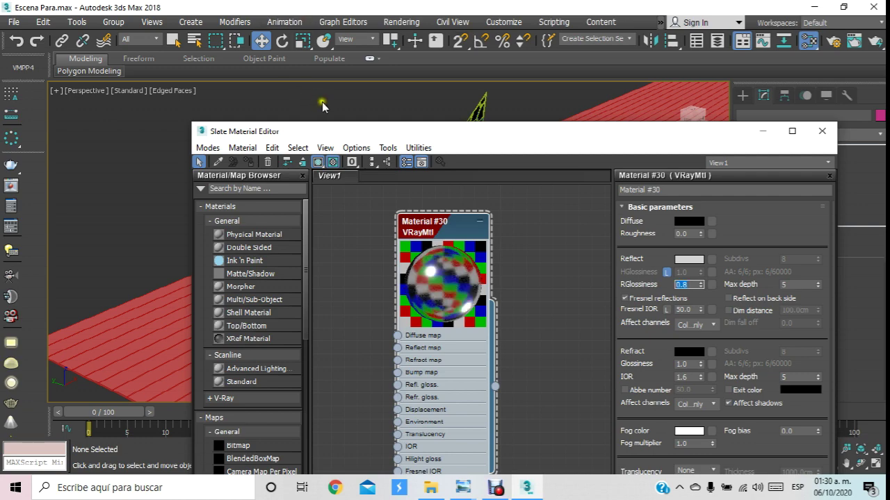
drag(323, 132, 533, 85)
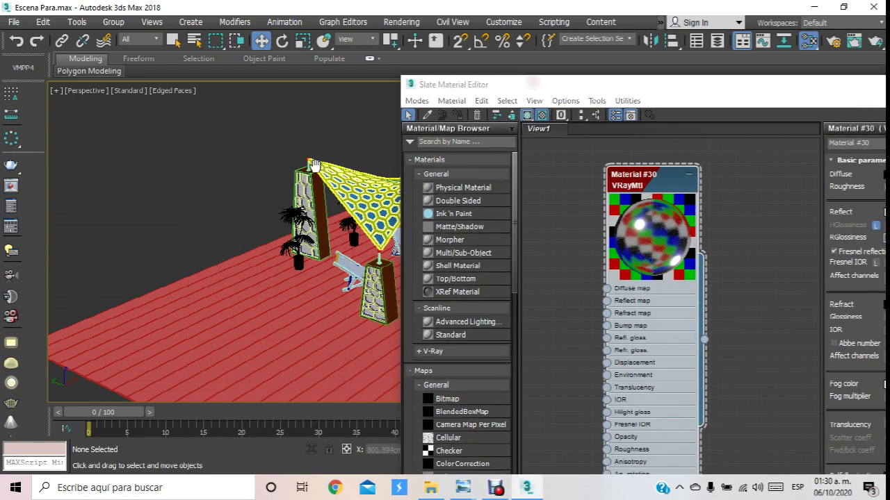
- Close the material editor and zoom extents to frame the whole scene
click(248, 139)
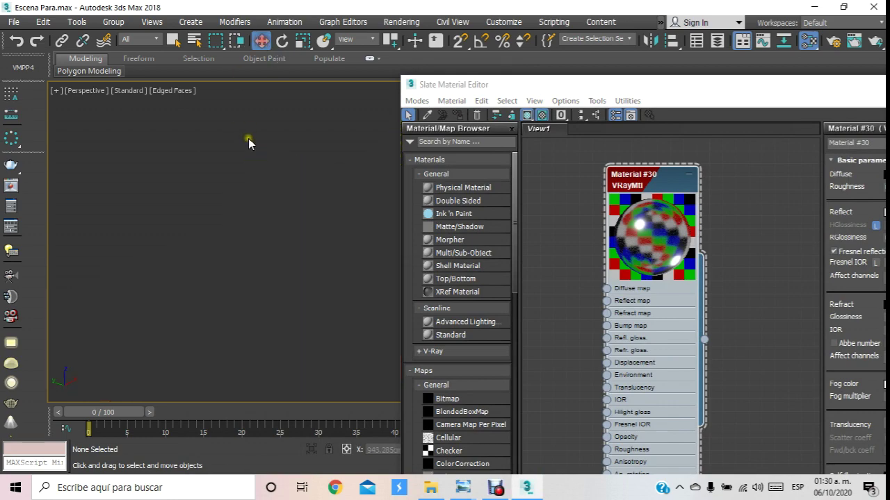
drag(852, 87, 464, 129)
click(640, 129)
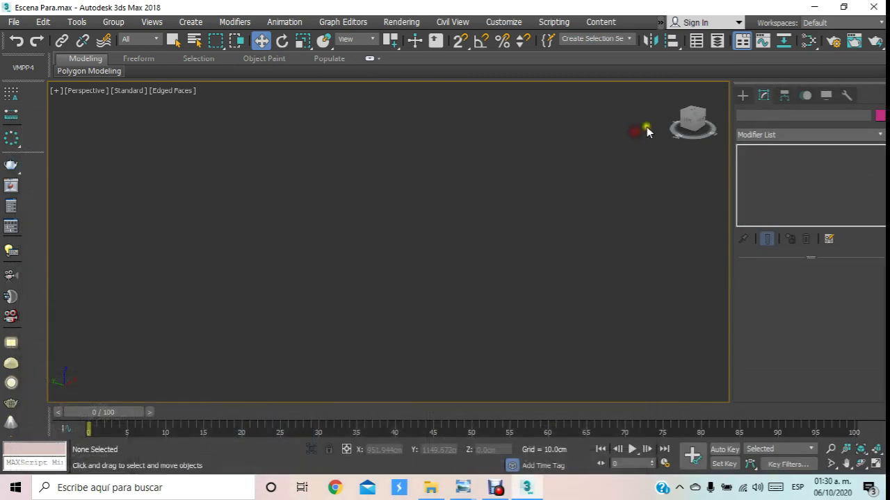
click(862, 452)
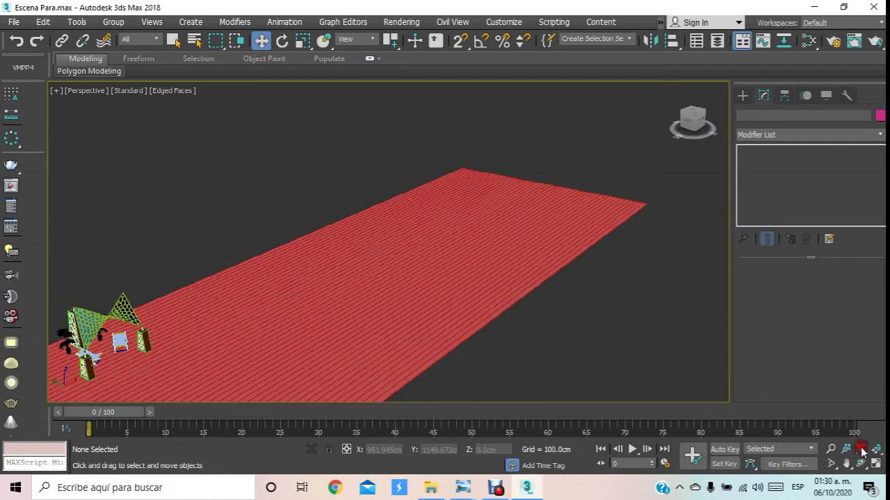
scroll(440, 278, up, 2)
scroll(127, 281, up, 3)
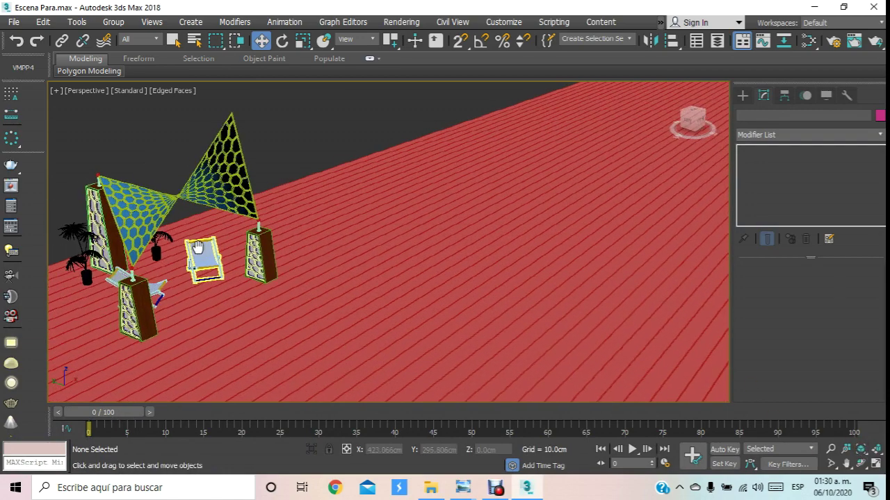
scroll(127, 281, up, 4)
- Select the three column-top lamp groups and assign Material #30 to them
click(166, 283)
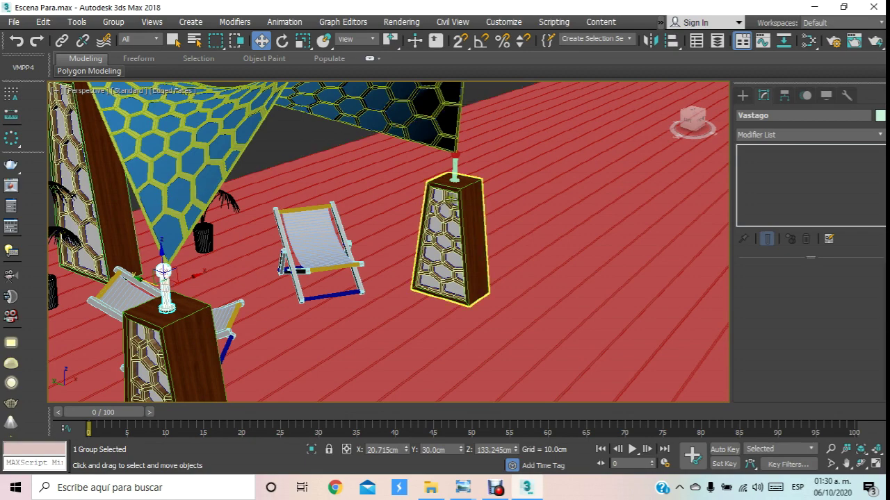
ctrl+click(452, 170)
alt+middle_drag(452, 170, 436, 220)
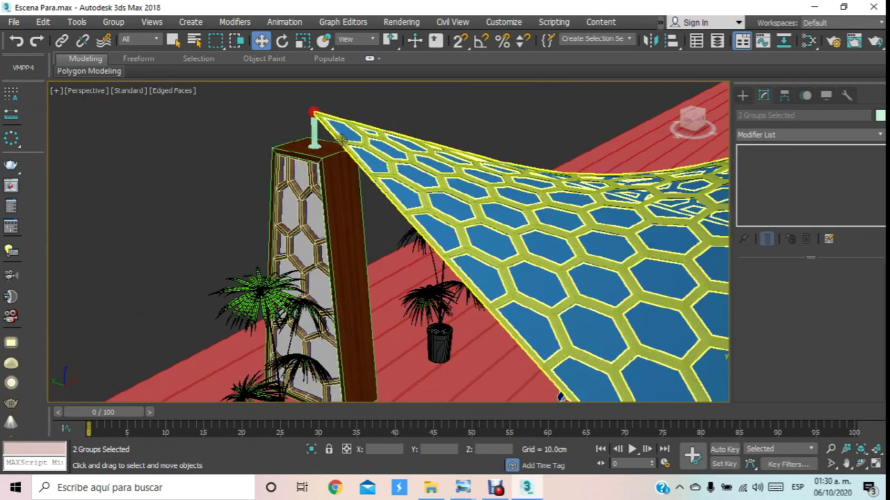
ctrl+click(314, 115)
scroll(314, 115, down, 5)
scroll(389, 205, up, 2)
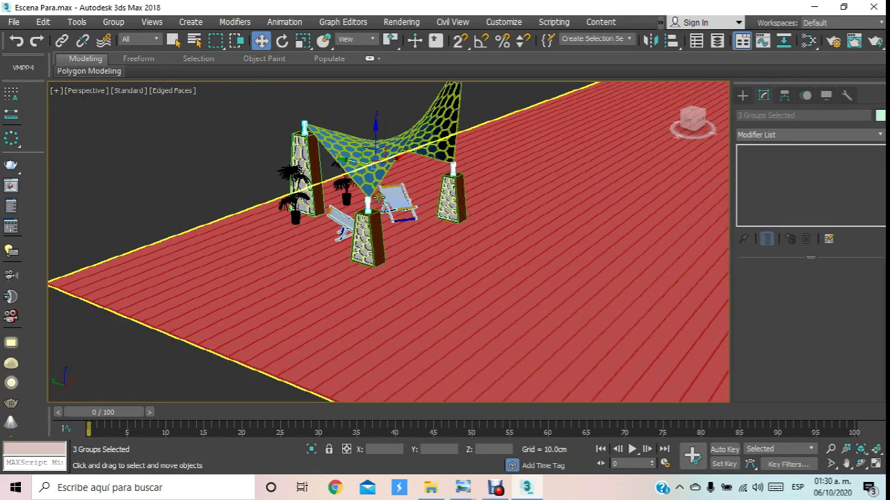
scroll(390, 205, up, 2)
key(m)
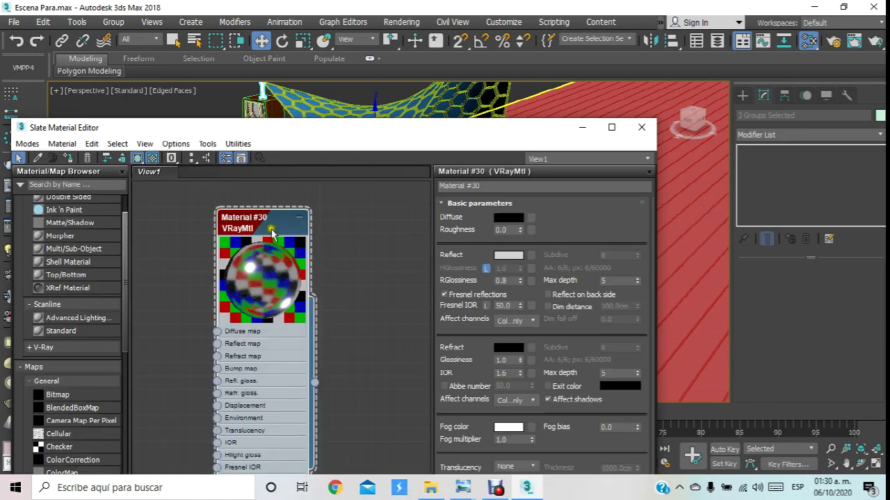
click(64, 159)
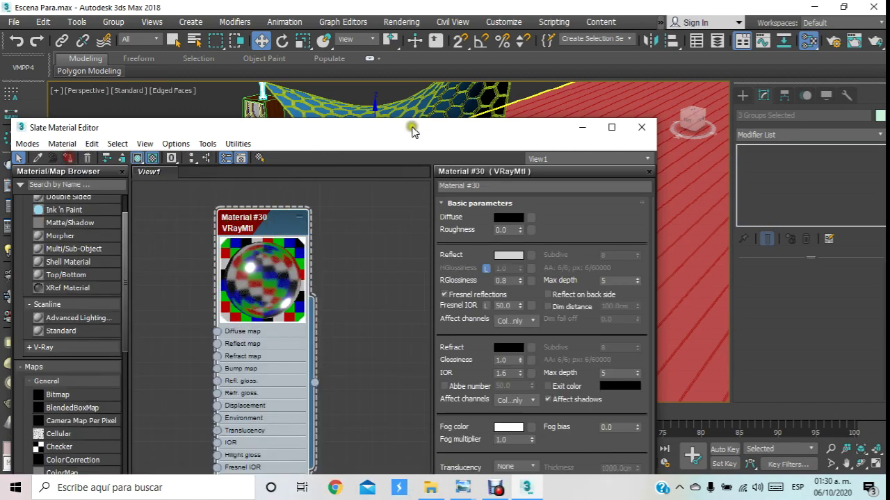
click(636, 129)
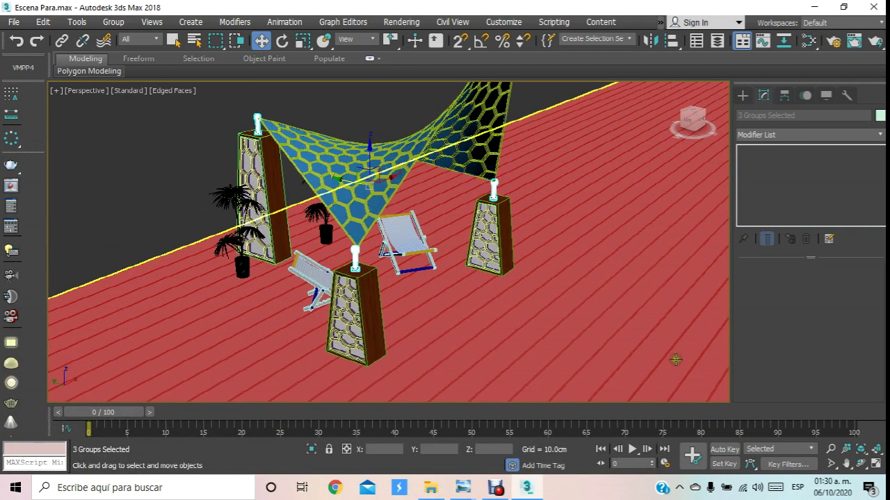
click(861, 462)
mouse_move(417, 264)
mouse_down()
mouse_move(289, 239)
mouse_move(413, 197)
mouse_move(371, 204)
mouse_move(416, 239)
mouse_move(396, 235)
mouse_move(502, 250)
mouse_move(437, 263)
mouse_move(268, 140)
mouse_up()
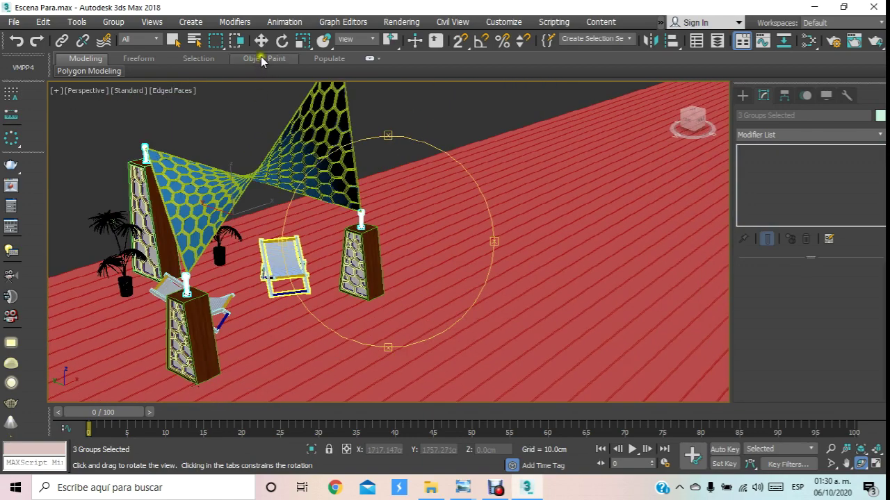
- Select the Silla deck chair and set its Z rotation to 0
click(261, 41)
click(281, 259)
scroll(288, 260, up, 3)
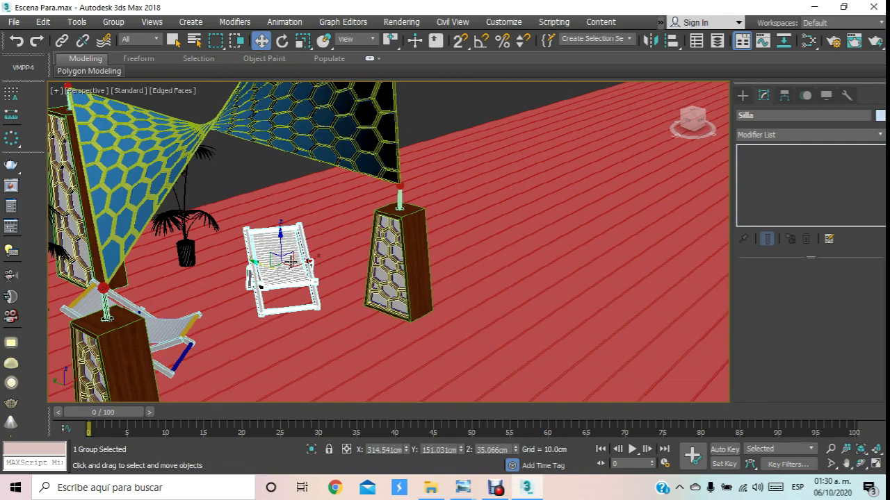
scroll(281, 264, up, 2)
click(282, 40)
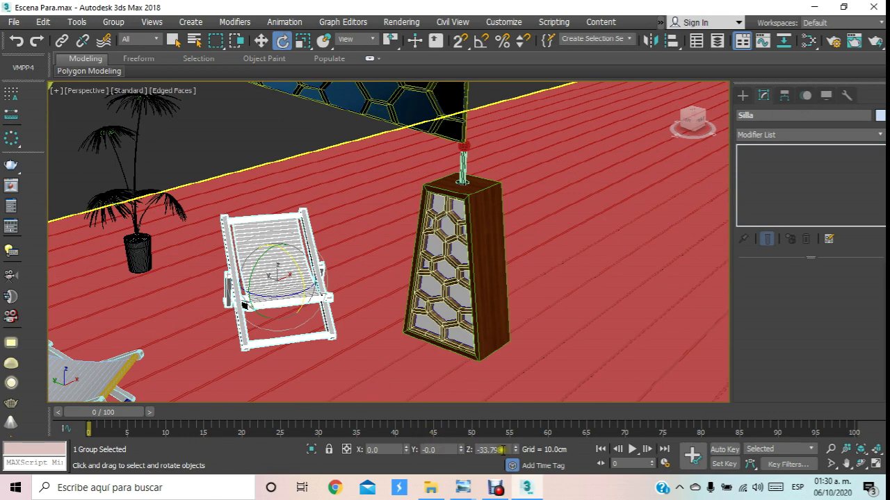
text(0)
key(Return)
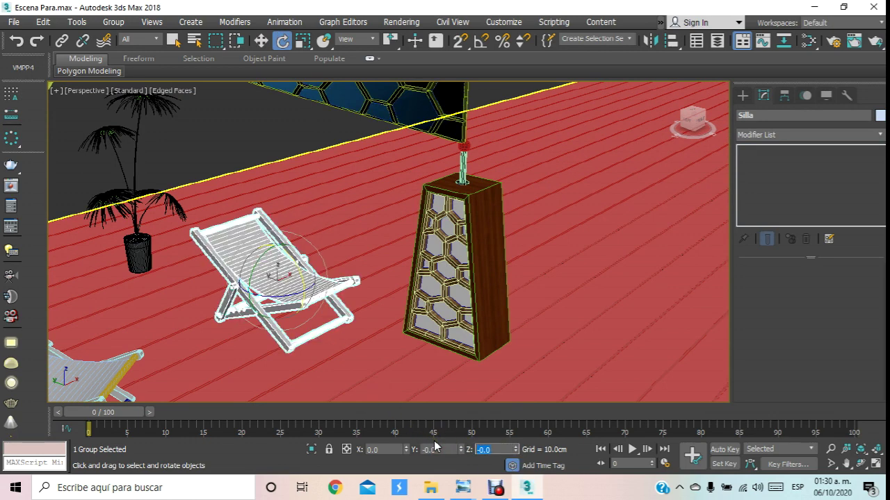
click(860, 464)
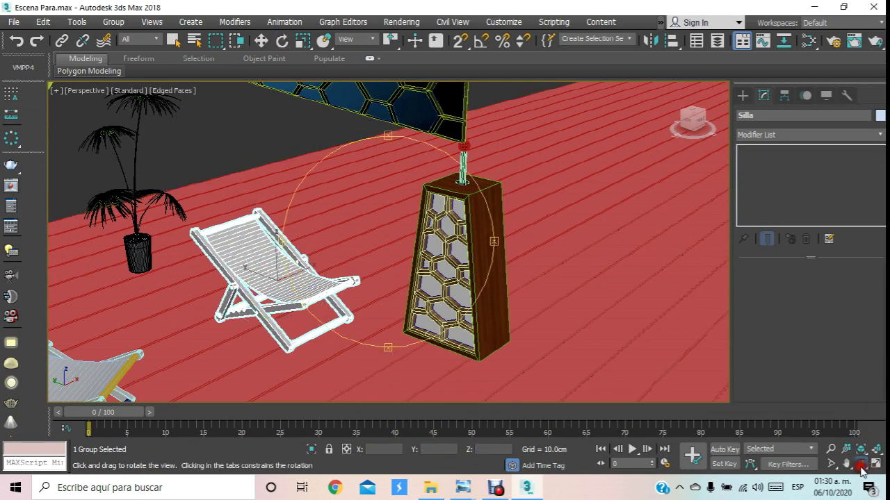
drag(359, 205, 381, 192)
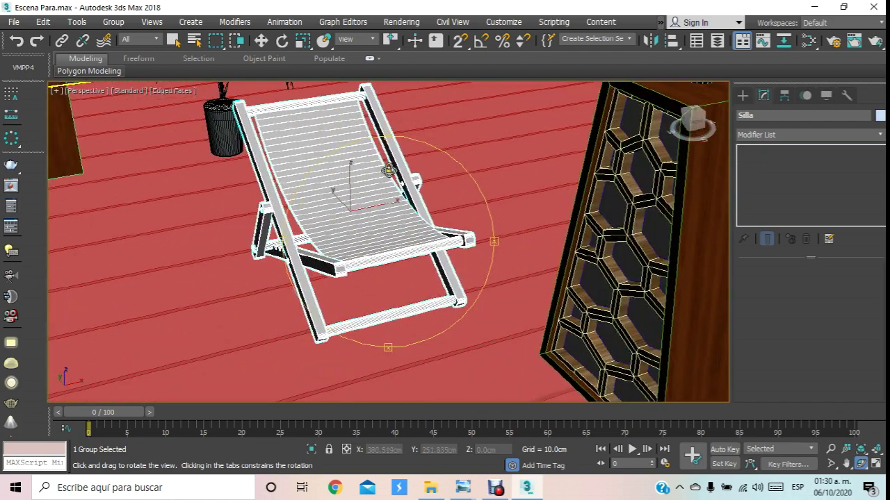
drag(394, 232, 405, 250)
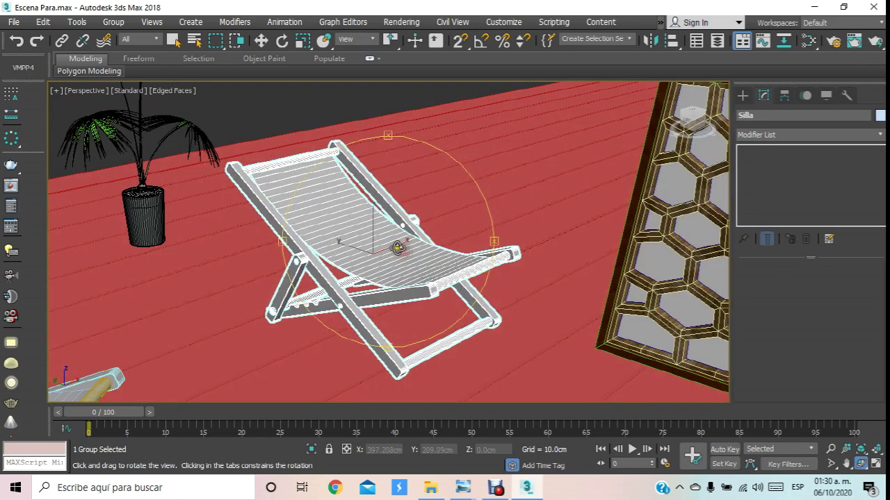
- Assign the black Material #30 to the Silla deck chair
key(m)
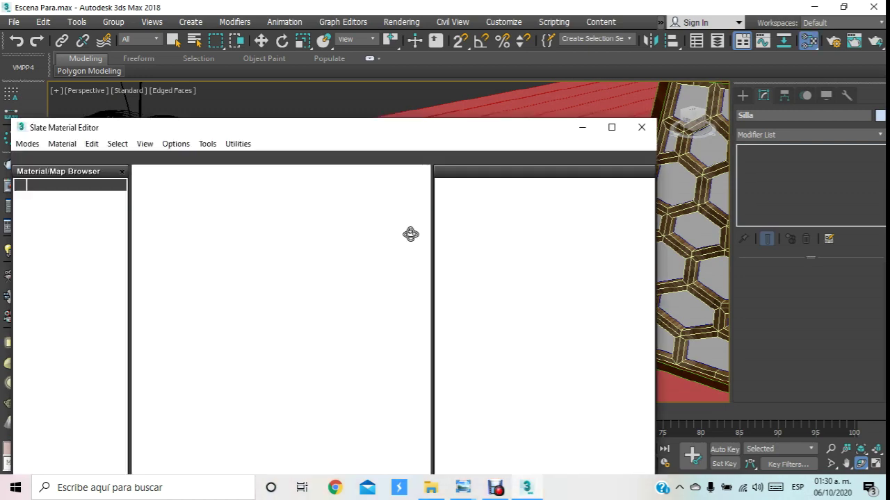
drag(312, 123, 774, 101)
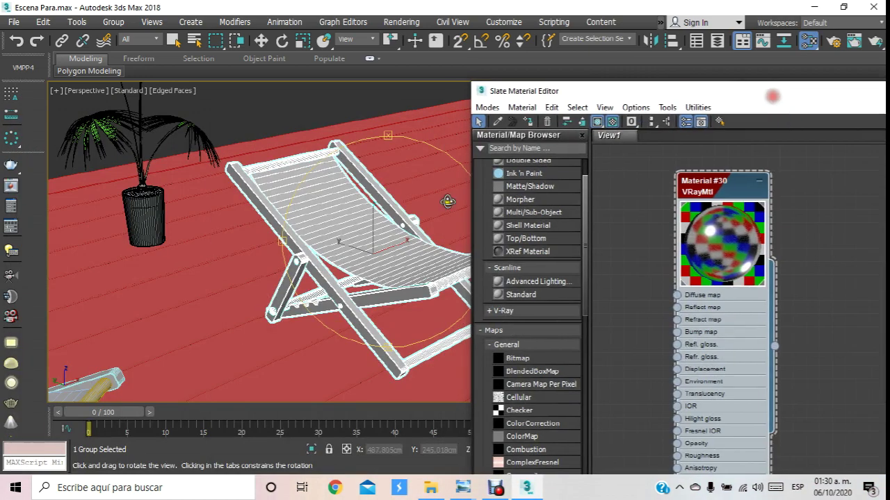
scroll(224, 220, up, 3)
scroll(224, 220, up, 3)
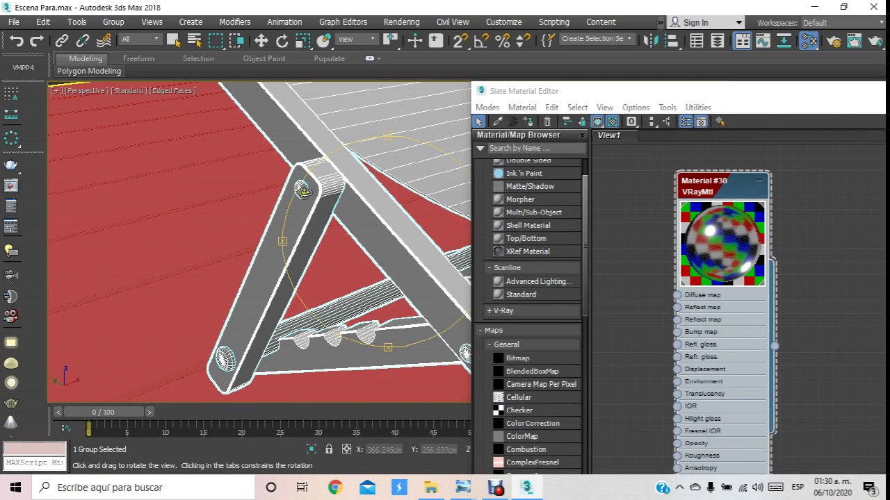
scroll(303, 190, down, 5)
drag(341, 193, 244, 232)
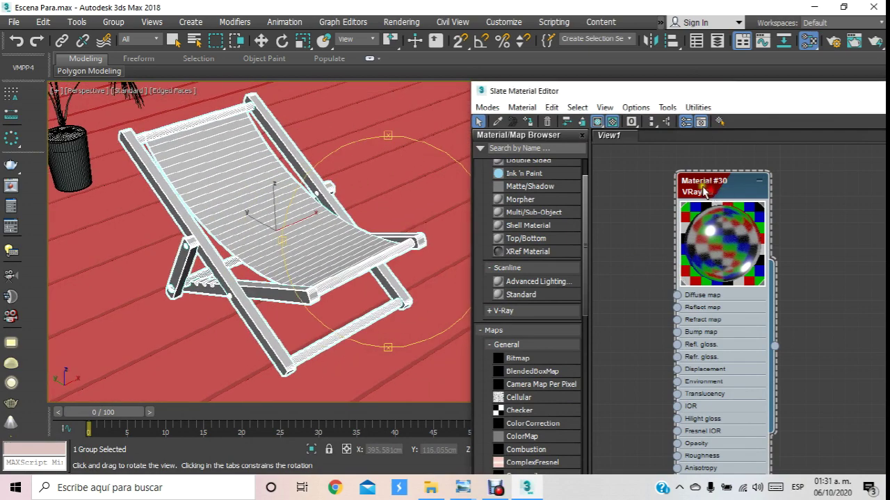
click(528, 123)
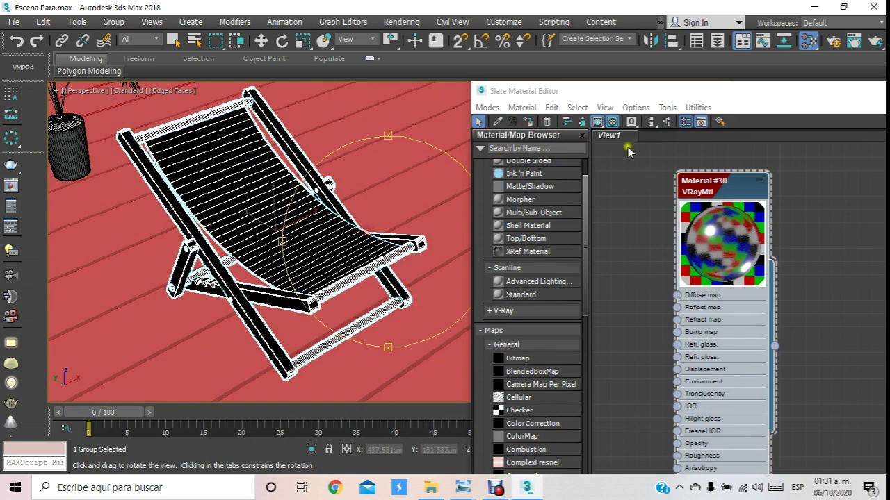
drag(754, 93, 557, 182)
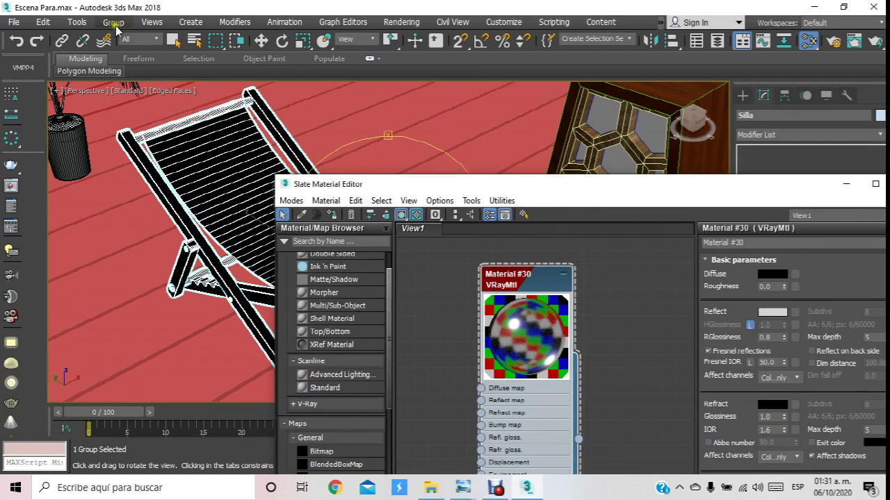
- Open the chair's group and select its legs
click(113, 23)
click(118, 74)
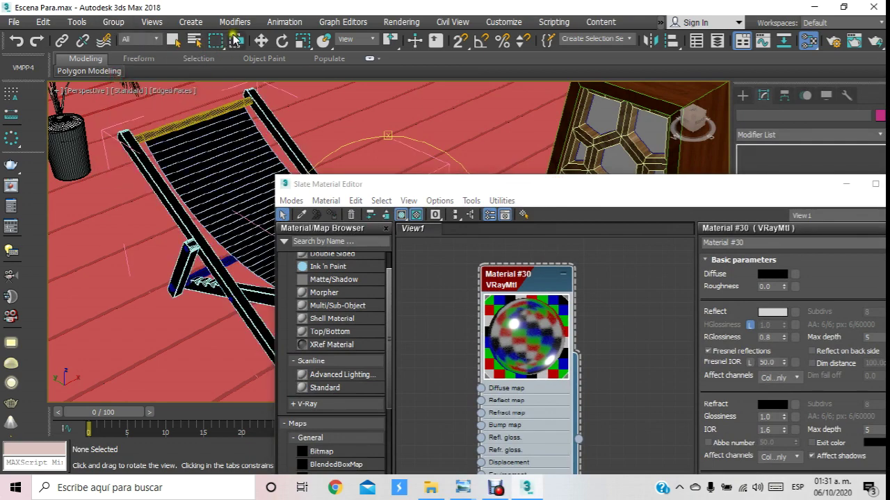
click(261, 39)
drag(391, 194, 501, 29)
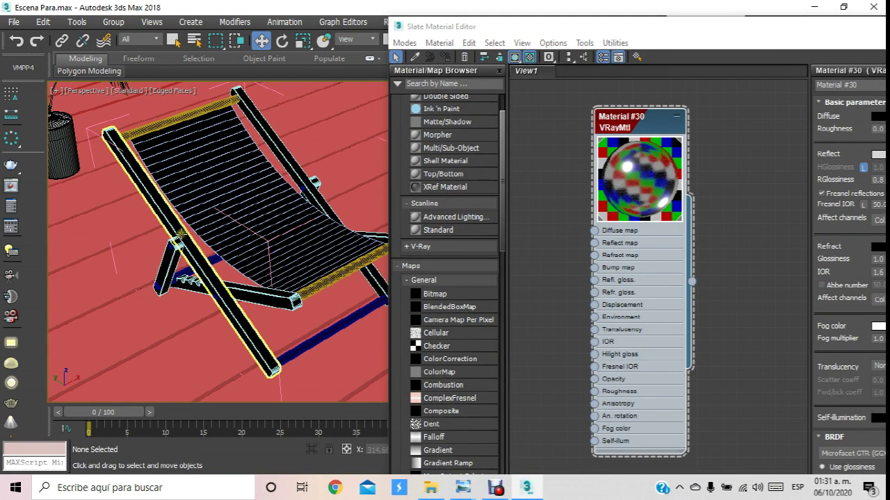
click(194, 244)
scroll(195, 243, up, 3)
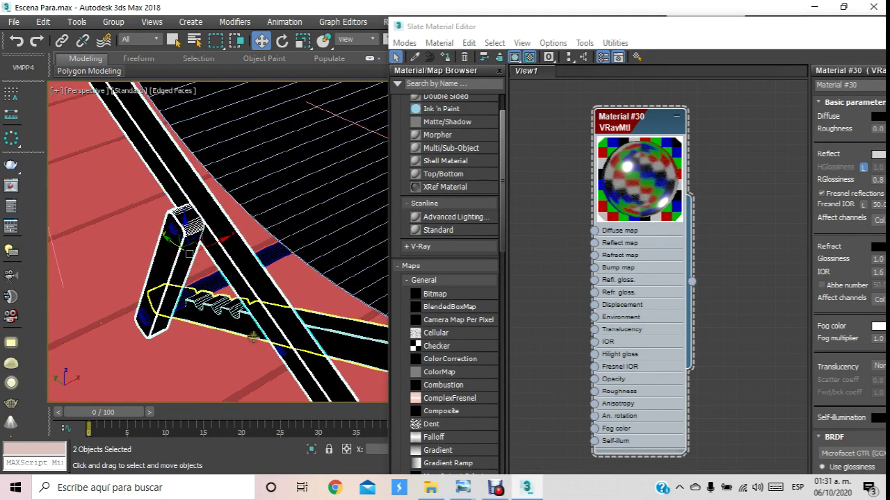
- Bring the wood material node into view and orbit around the deck chair
scroll(239, 329, down, 4)
scroll(200, 248, up, 2)
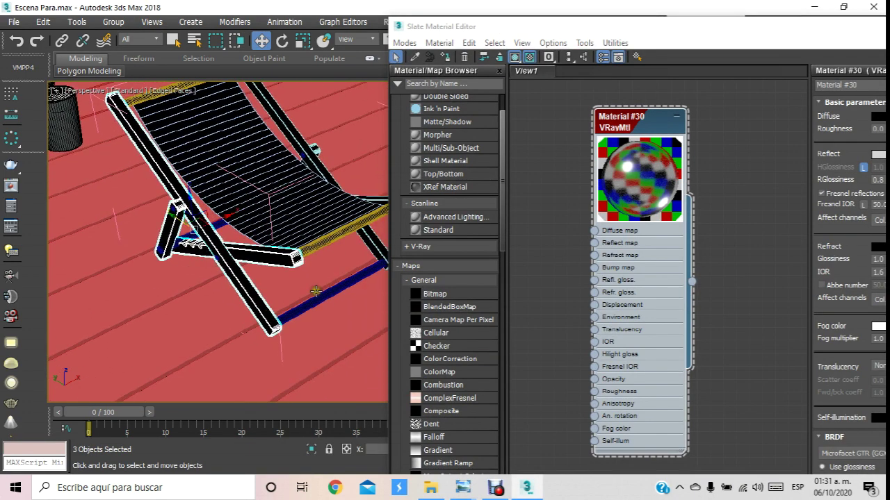
scroll(687, 176, down, 2)
scroll(660, 215, down, 2)
scroll(671, 194, down, 2)
scroll(673, 192, up, 2)
scroll(671, 239, up, 2)
scroll(660, 206, up, 2)
scroll(716, 200, up, 2)
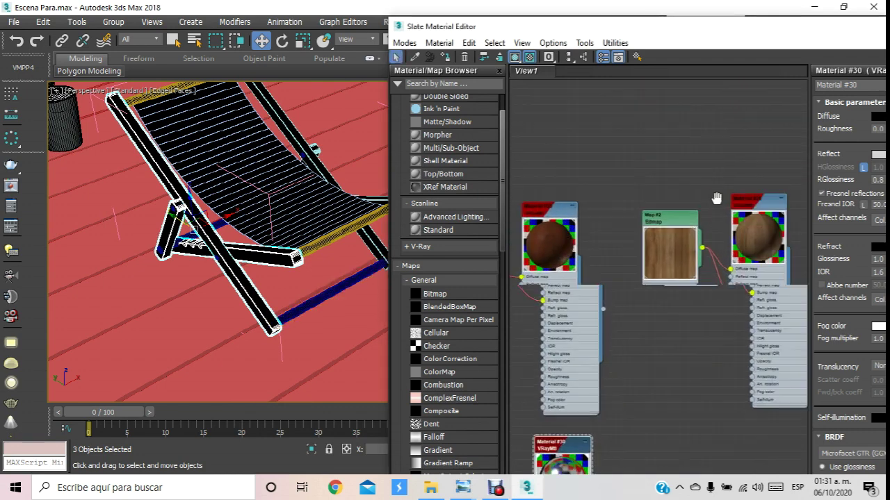
middle_drag(716, 199, 549, 167)
scroll(534, 159, up, 3)
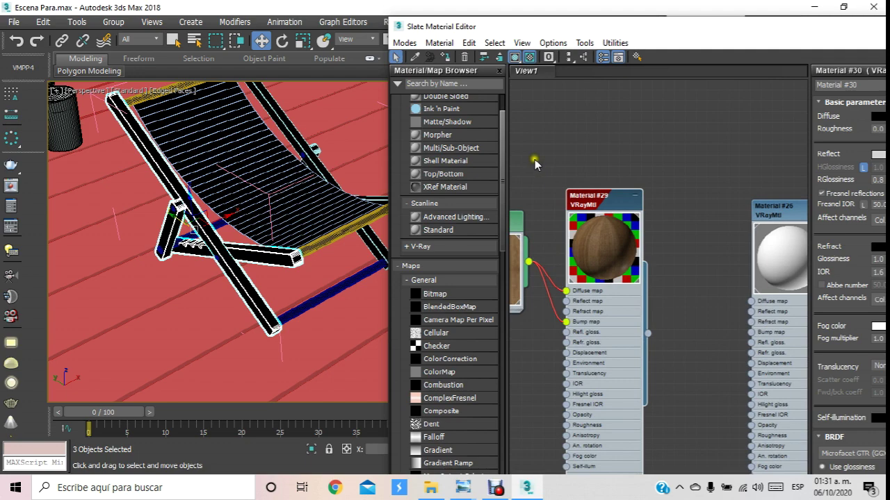
scroll(534, 159, up, 1)
alt+middle_drag(282, 206, 216, 195)
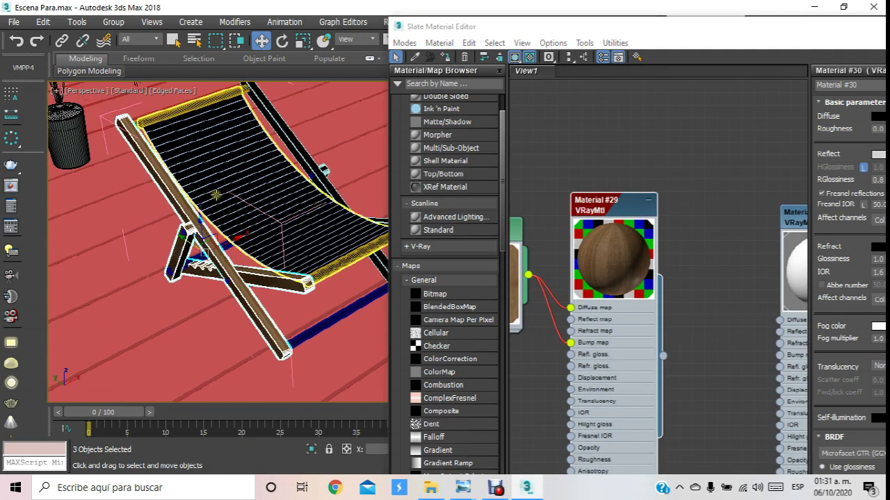
scroll(216, 195, up, 2)
scroll(287, 232, up, 5)
- Select the chair's crossbar rods and assign the wood Material #29 to them
click(322, 304)
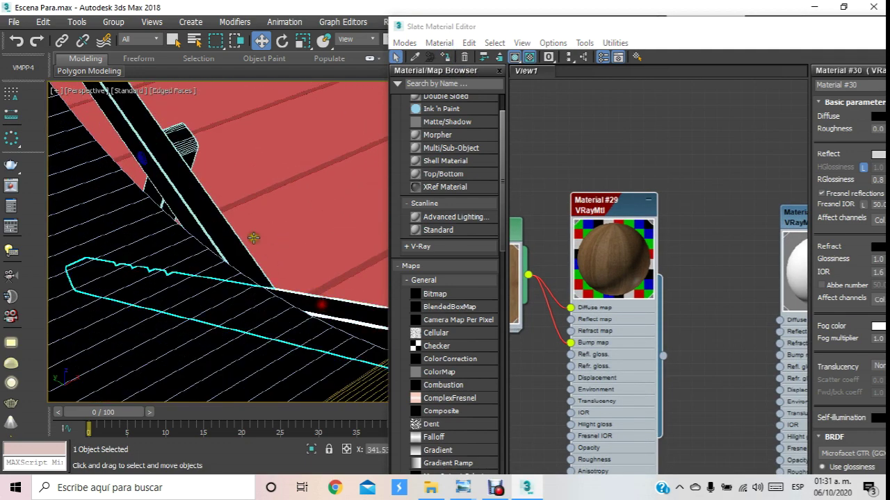
ctrl+click(187, 208)
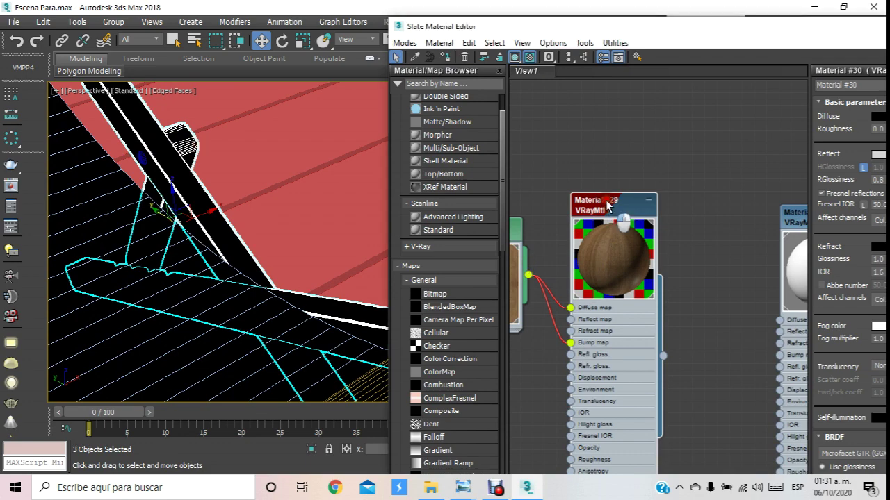
scroll(267, 284, down, 2)
scroll(267, 283, down, 3)
alt+middle_drag(266, 284, 266, 284)
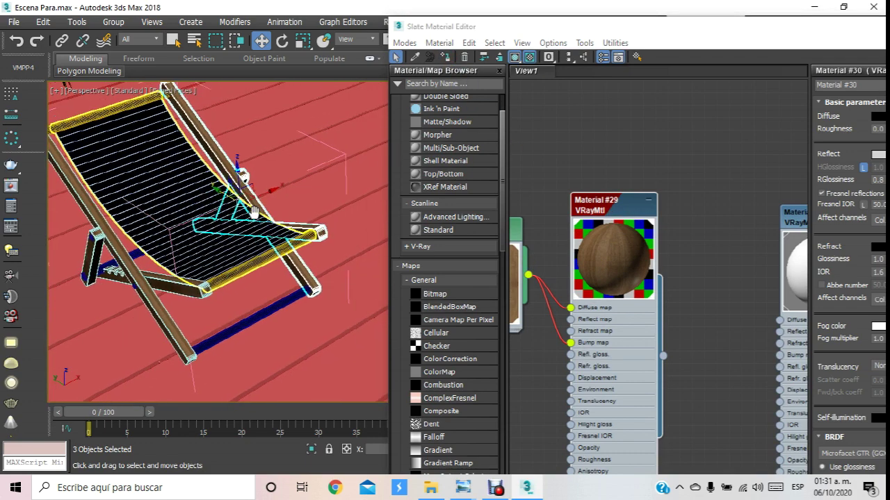
click(246, 336)
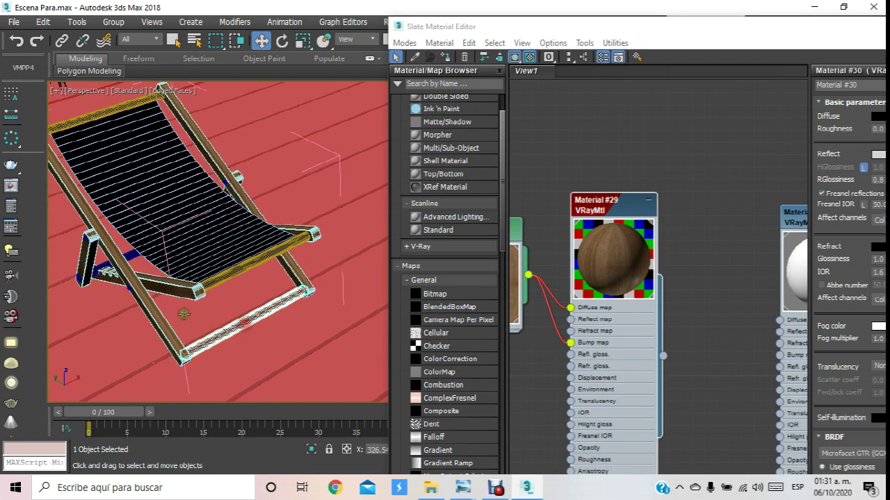
alt+middle_drag(243, 323, 232, 247)
scroll(232, 247, up, 3)
click(251, 221)
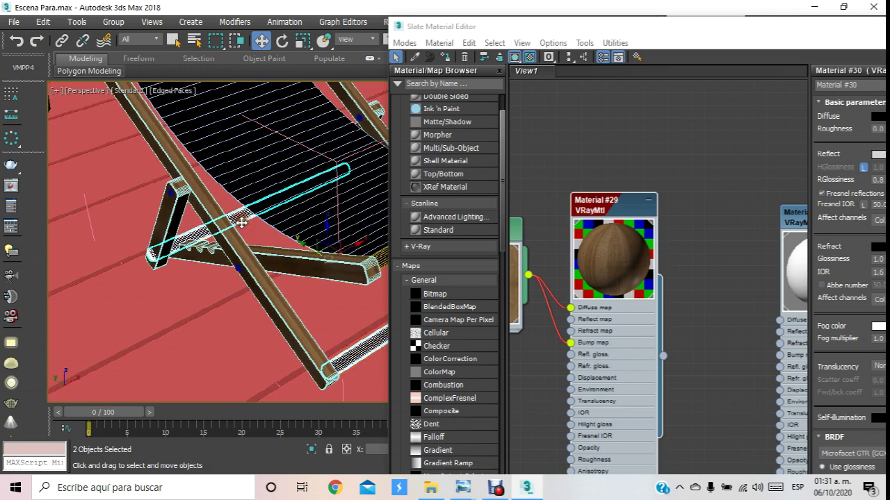
ctrl+click(242, 217)
click(436, 61)
- Add a new blank VRayMtl node to View1
scroll(218, 242, down, 2)
scroll(219, 242, down, 2)
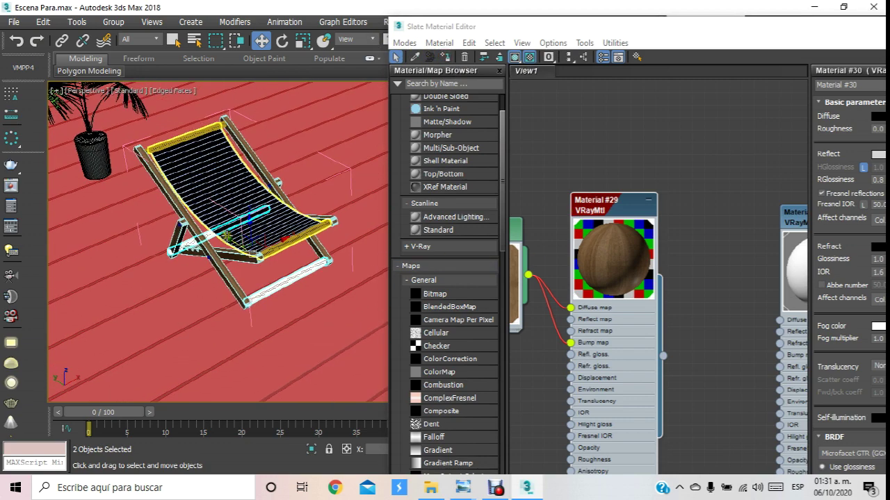
scroll(263, 115, up, 3)
scroll(203, 160, up, 3)
scroll(204, 160, down, 3)
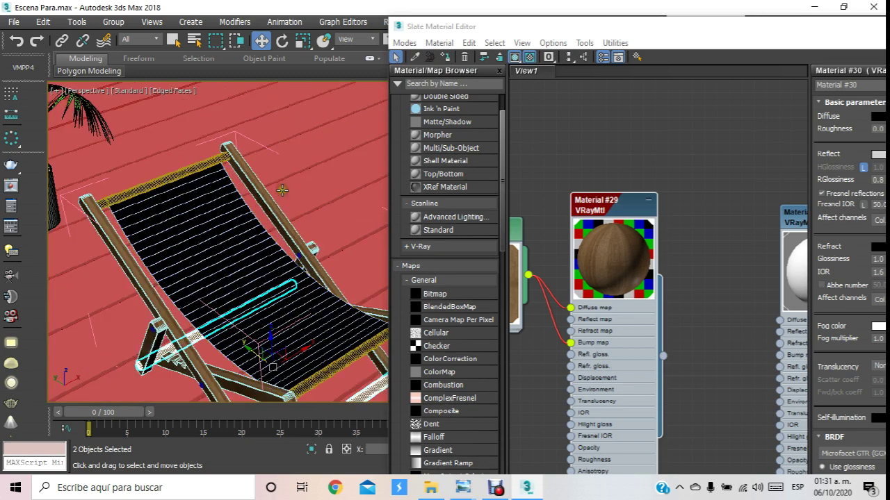
scroll(342, 208, down, 2)
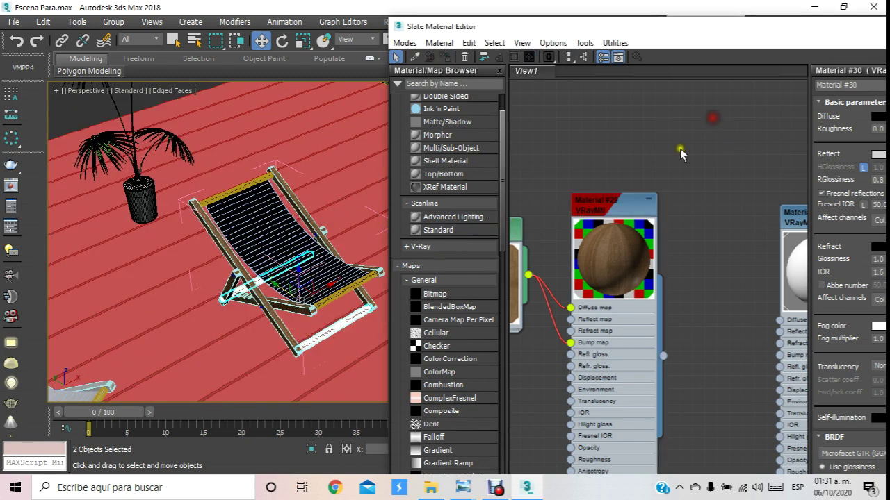
scroll(654, 182, down, 2)
scroll(654, 182, down, 3)
scroll(654, 178, down, 3)
scroll(654, 178, up, 3)
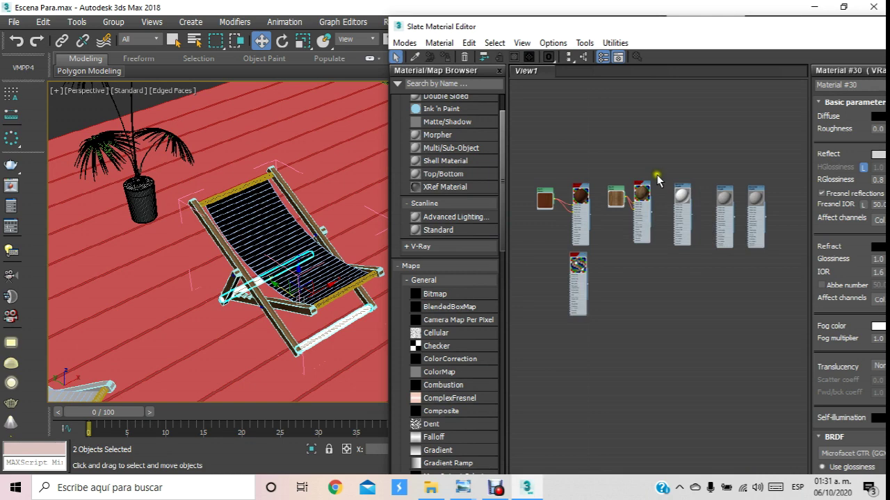
scroll(656, 202, up, 2)
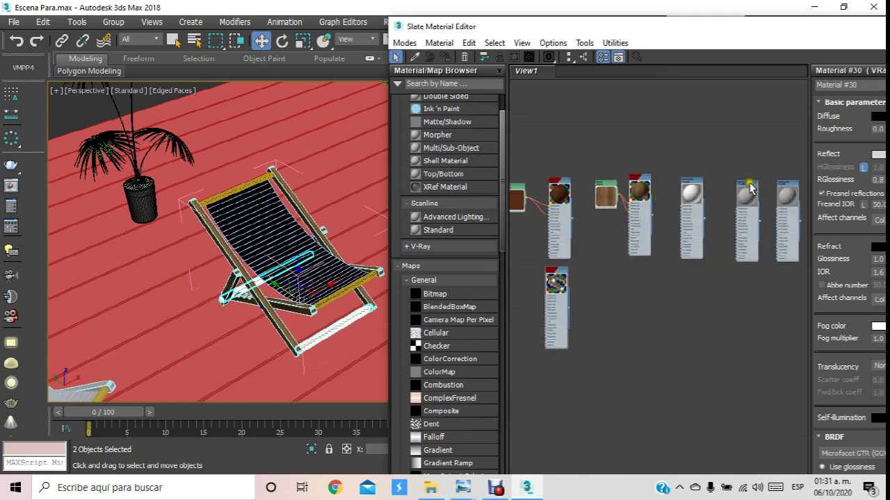
drag(749, 183, 631, 282)
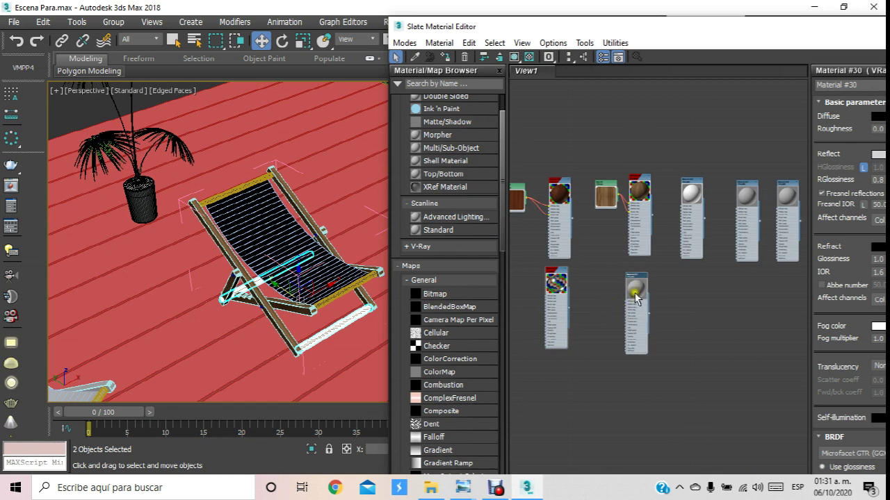
scroll(624, 289, up, 1)
- Add a Bitmap map node loaded with the striped fabric image
scroll(611, 278, up, 1)
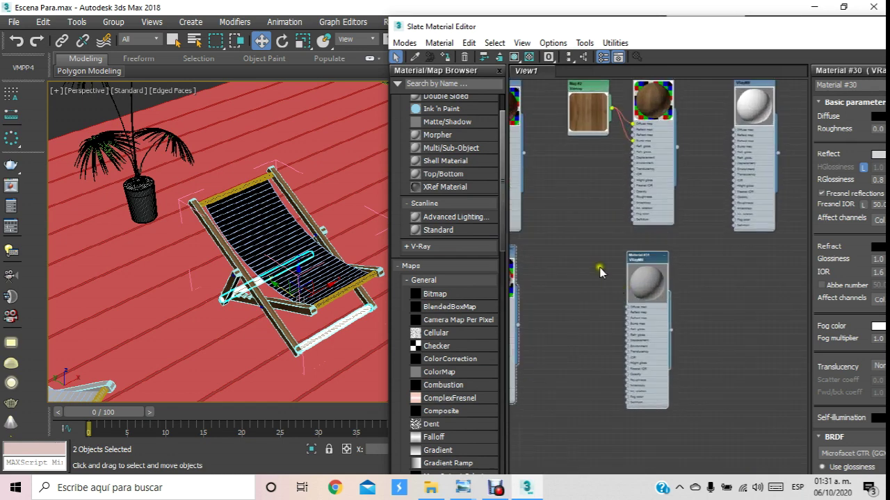
scroll(600, 268, up, 1)
right_click(585, 259)
mouse_move(650, 276)
mouse_move(742, 277)
click(626, 26)
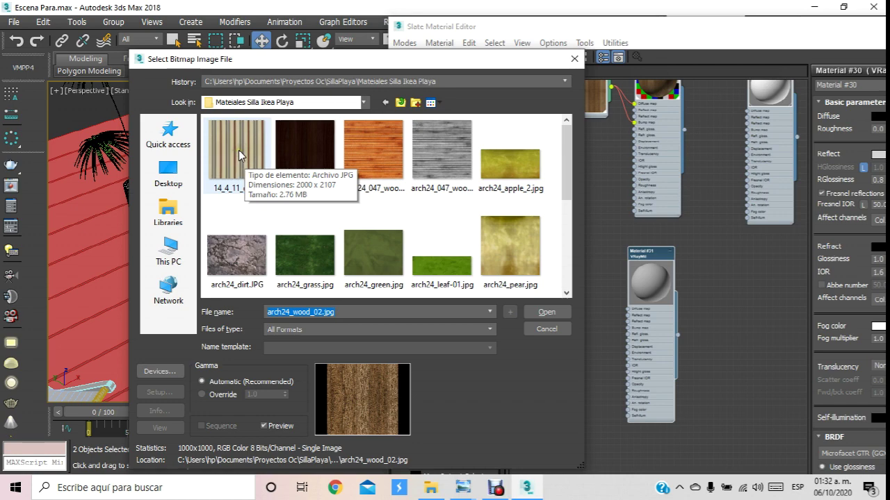
double_click(239, 150)
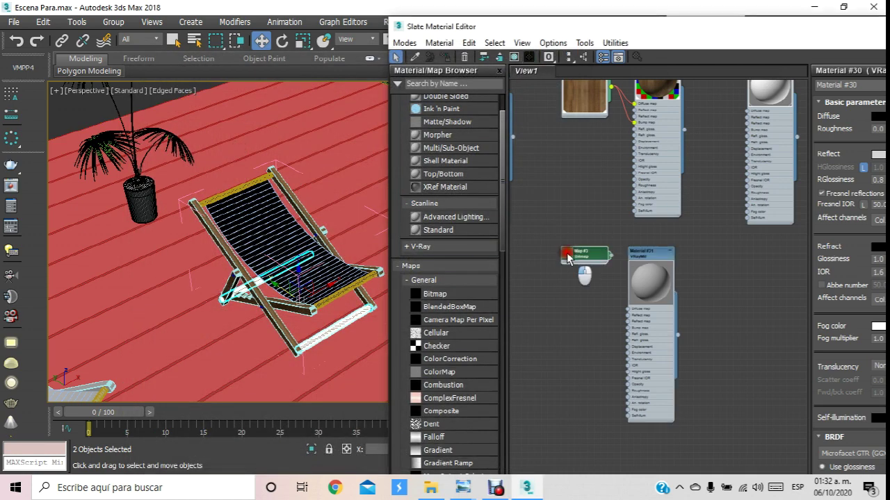
- Position the striped Map #3 bitmap node beside Material #31
middle_drag(601, 272, 649, 231)
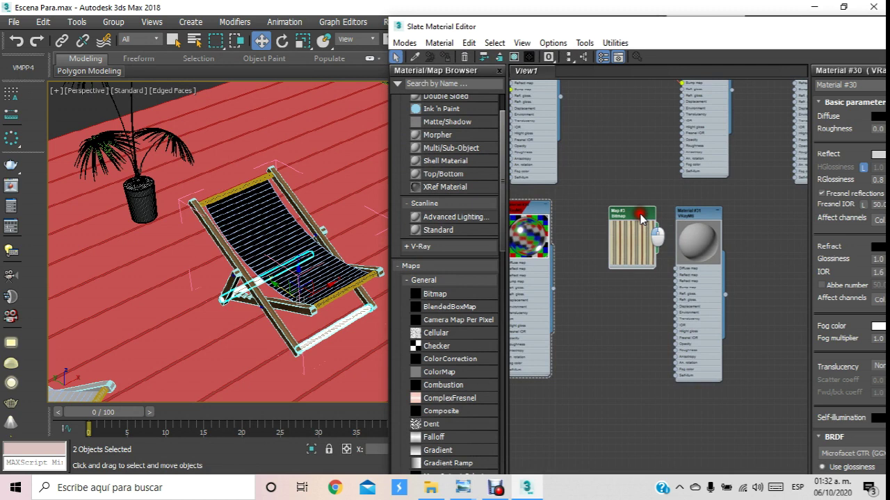
drag(641, 219, 606, 233)
scroll(634, 229, up, 2)
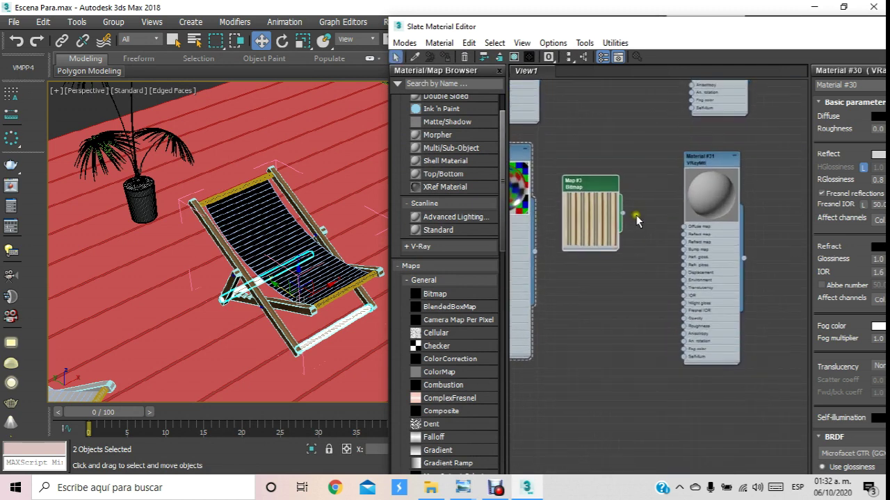
scroll(634, 215, up, 1)
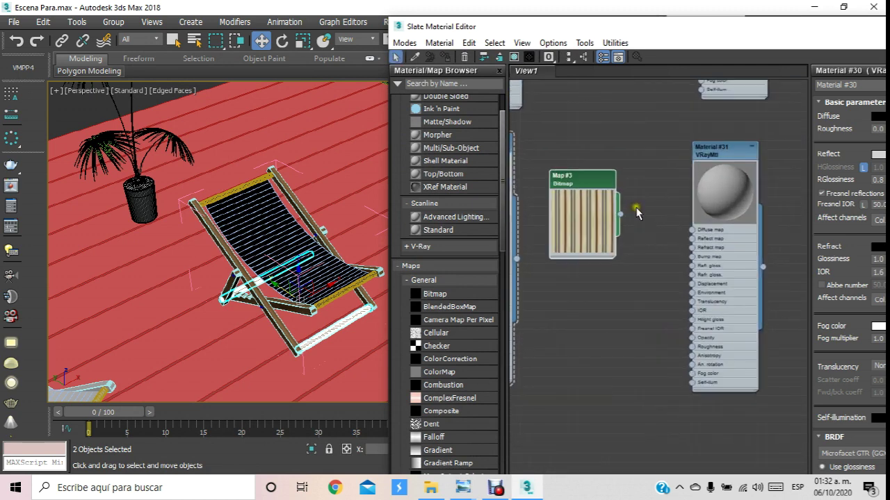
scroll(635, 215, up, 1)
scroll(633, 212, up, 1)
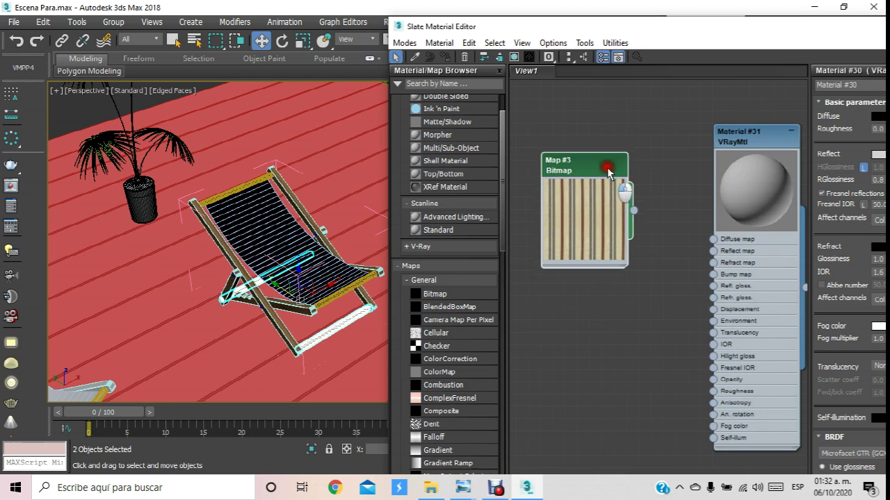
scroll(577, 180, down, 1)
scroll(545, 195, down, 1)
scroll(556, 200, down, 1)
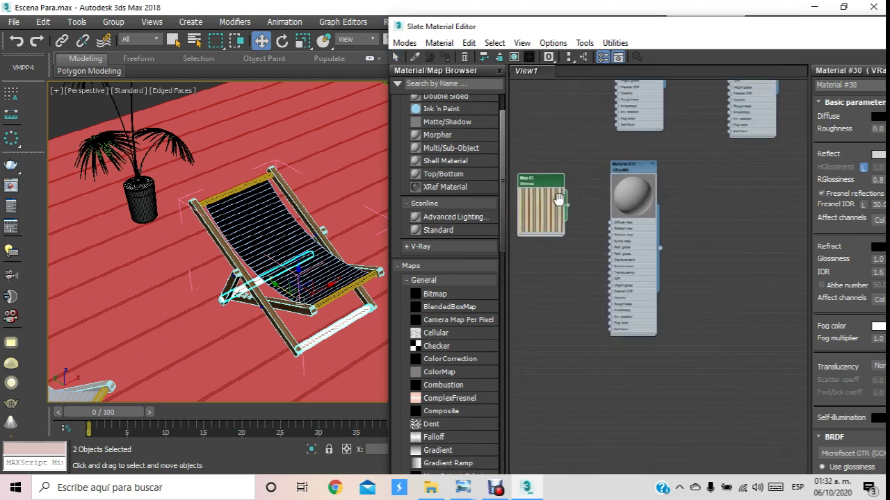
middle_drag(556, 200, 590, 149)
drag(583, 135, 582, 231)
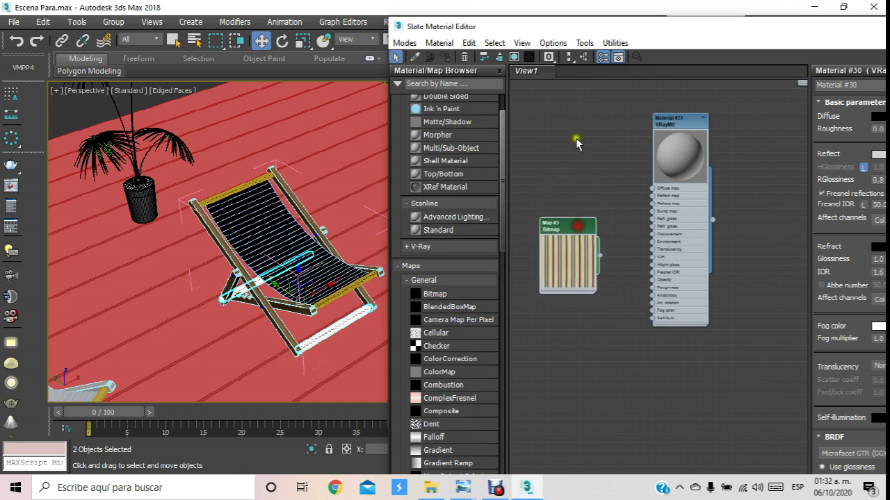
- Add a Falloff map node (Map #4) and arrange it beside the striped bitmap node
right_click(577, 134)
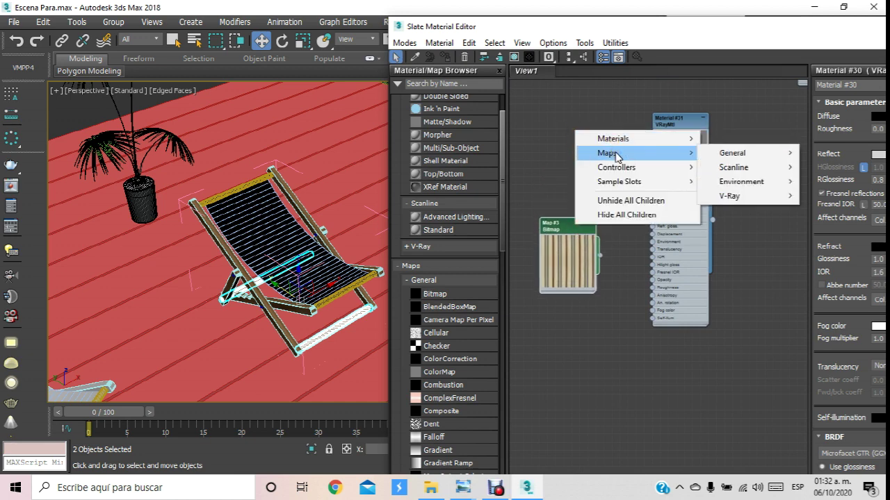
mouse_move(743, 153)
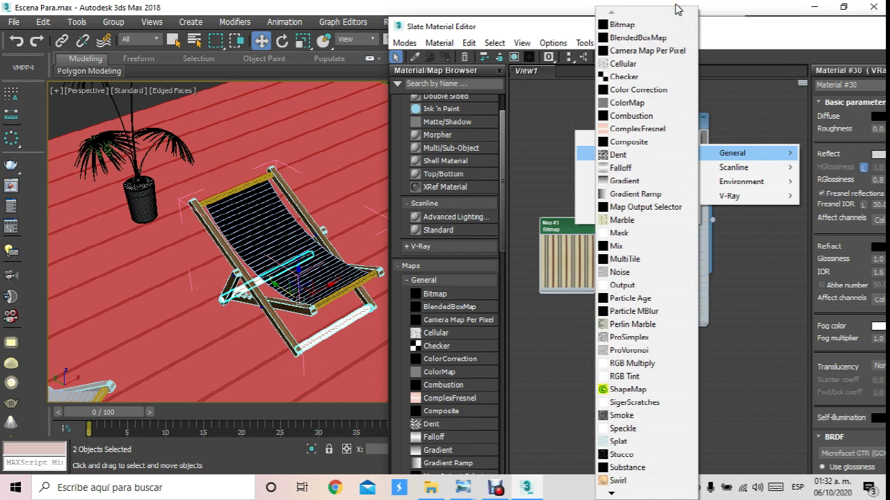
click(620, 168)
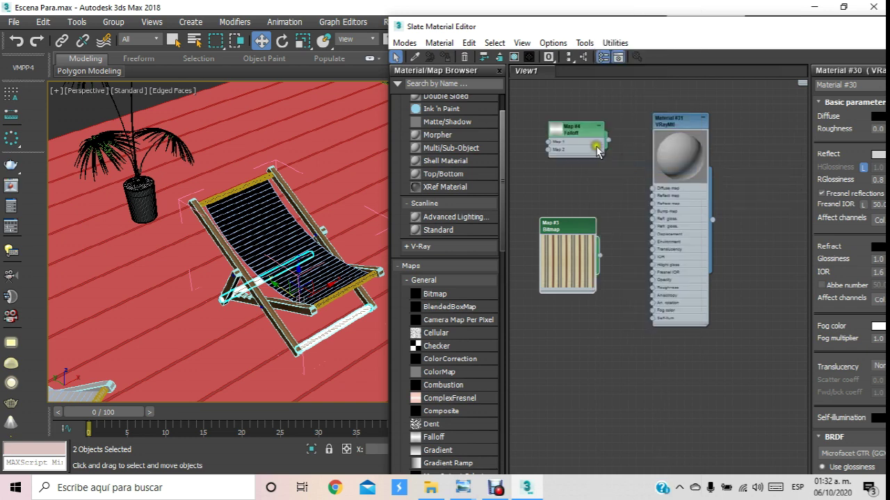
scroll(615, 182, up, 1)
scroll(614, 182, up, 2)
scroll(615, 182, up, 2)
mouse_move(614, 182)
middle_down()
mouse_move(687, 181)
mouse_move(676, 187)
middle_up()
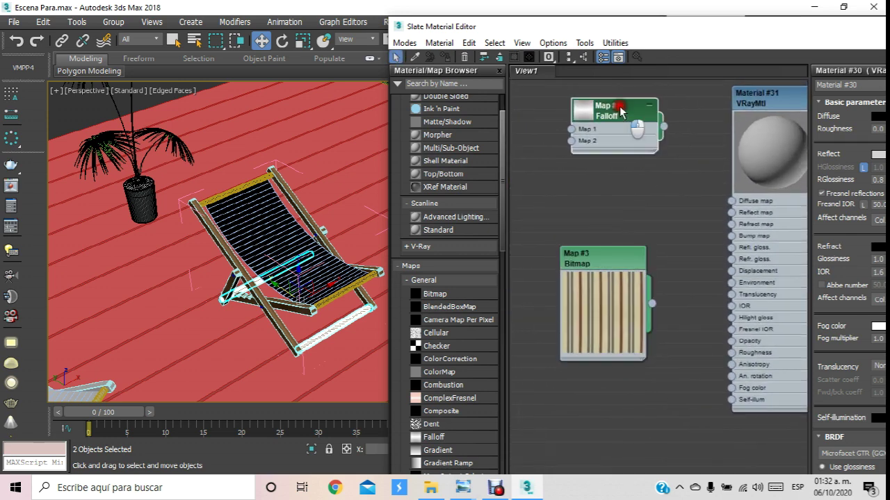
drag(621, 109, 621, 159)
drag(584, 258, 547, 252)
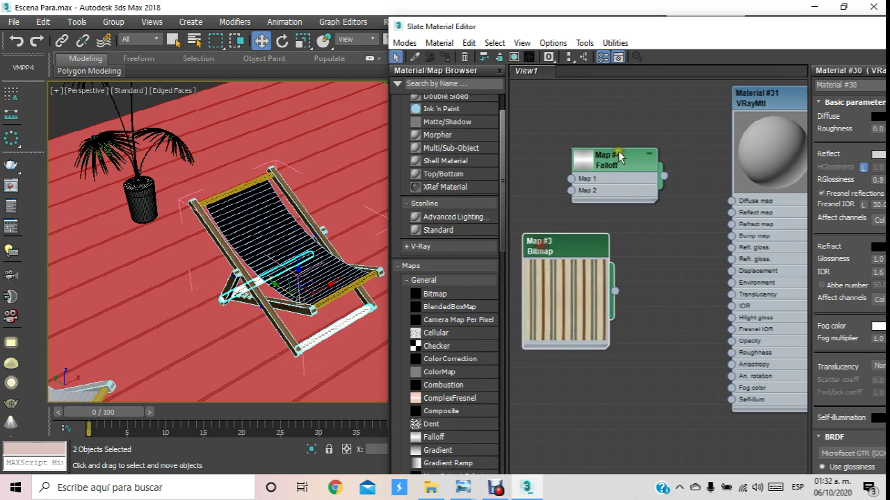
drag(619, 157, 643, 202)
scroll(641, 209, down, 2)
scroll(653, 201, down, 1)
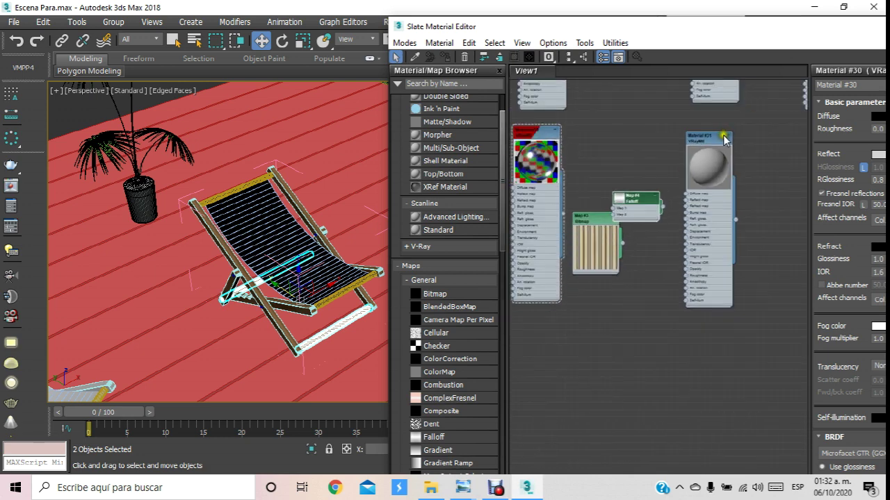
- Place the Falloff beside Material #31 and wire it into the Diffuse map socket
drag(724, 139, 762, 169)
scroll(668, 201, up, 2)
drag(634, 214, 681, 242)
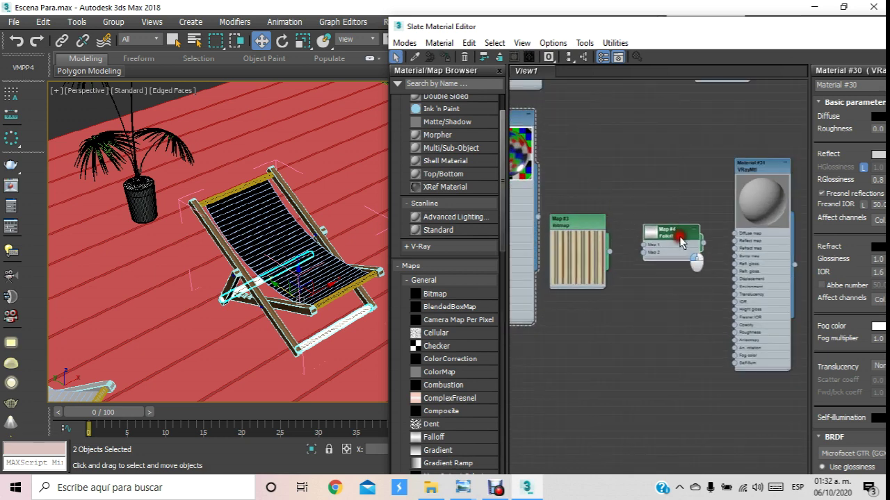
scroll(695, 243, up, 3)
middle_drag(694, 255, 641, 255)
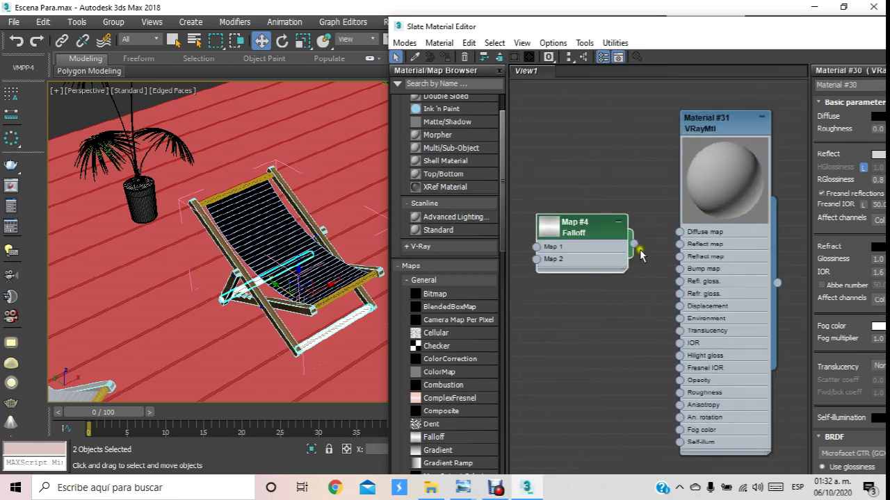
drag(638, 247, 679, 233)
scroll(634, 251, down, 1)
middle_drag(629, 236, 608, 211)
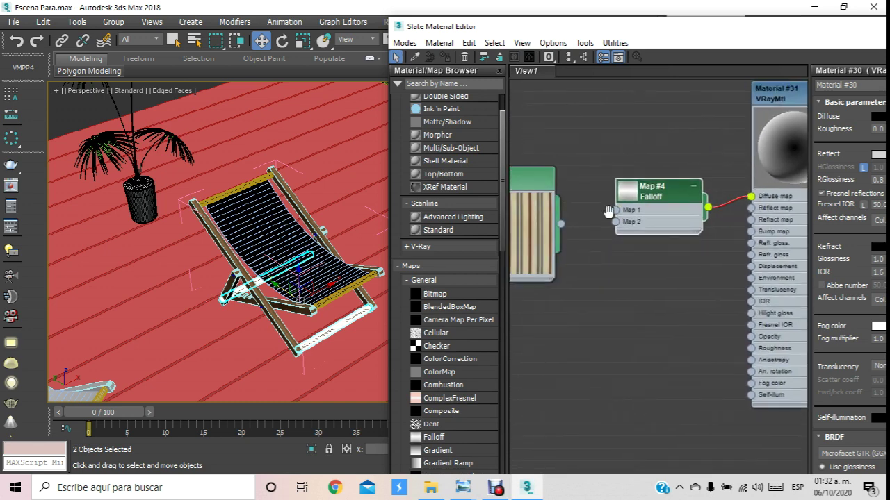
drag(611, 214, 621, 213)
click(586, 243)
- Show the Falloff map's parameters and shift the Slate editor window left
mouse_move(664, 262)
middle_down()
mouse_move(601, 263)
mouse_move(606, 249)
middle_up()
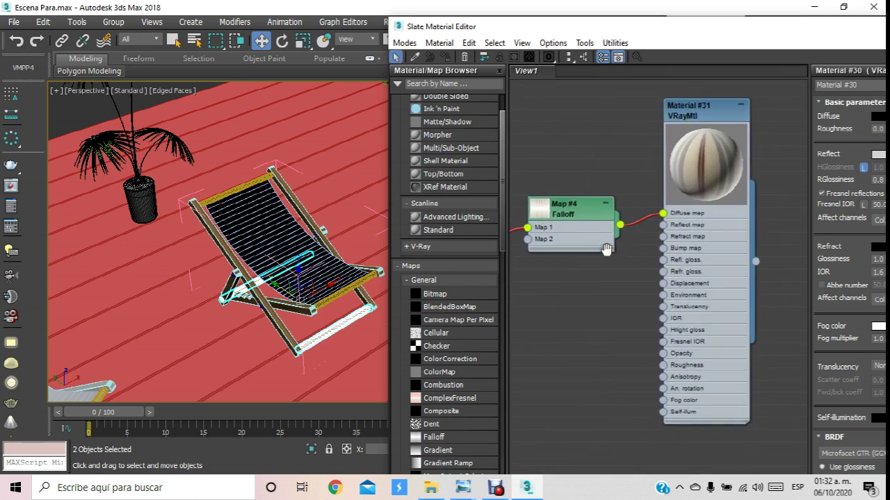
double_click(594, 214)
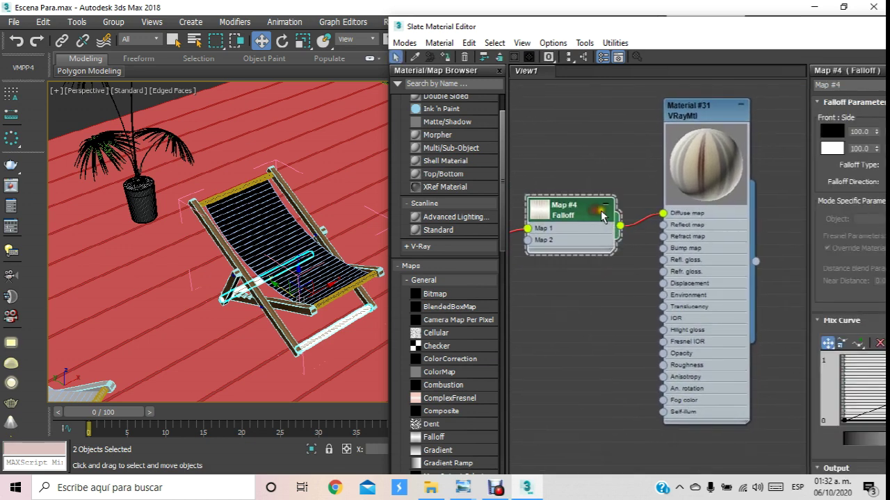
middle_drag(602, 208, 591, 223)
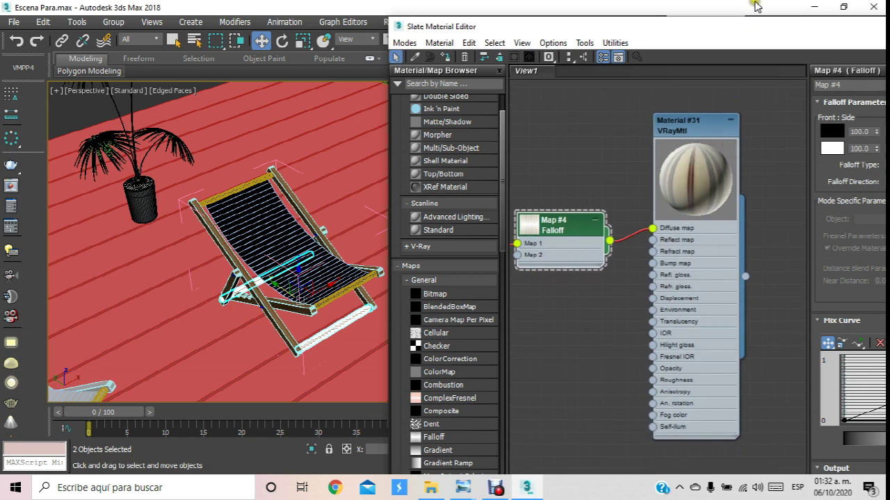
drag(742, 31, 528, 57)
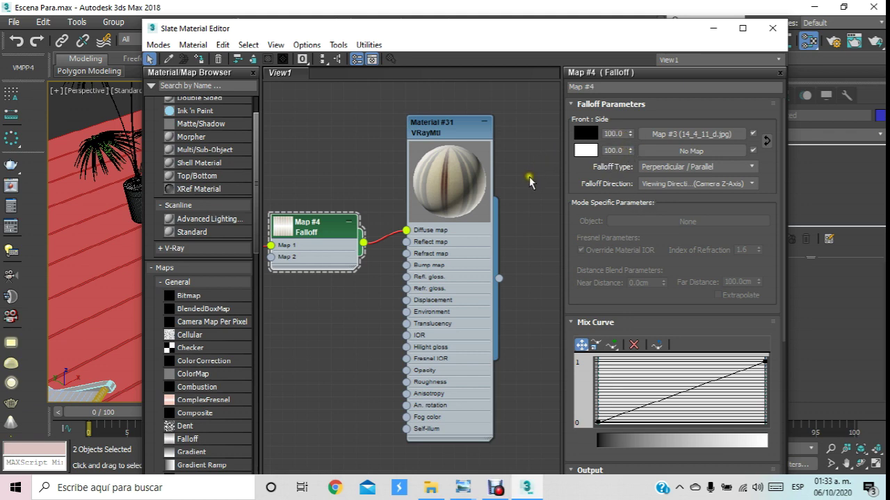
- Darken the Falloff's Color 2 swatch from white toward grey
click(586, 150)
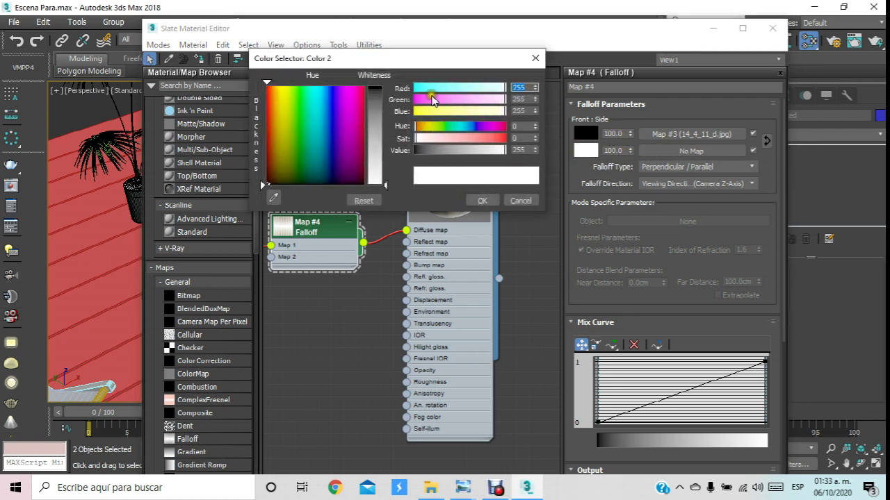
drag(431, 60, 809, 174)
click(776, 229)
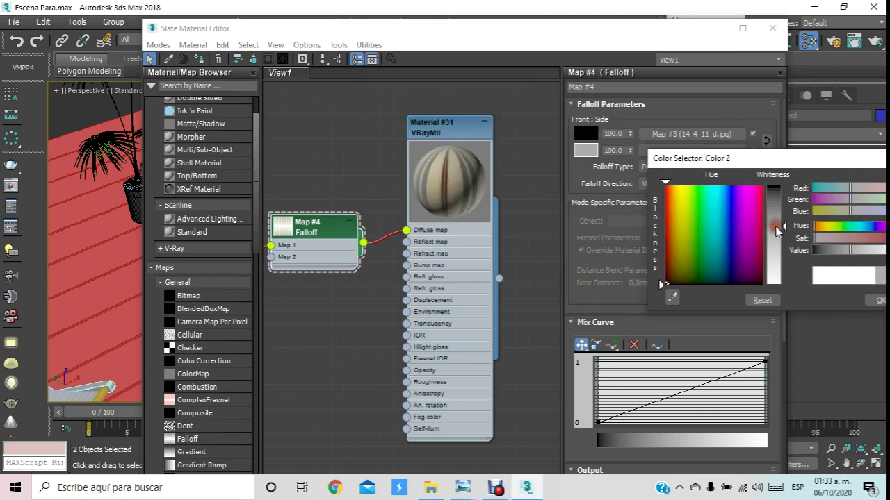
drag(777, 230, 776, 238)
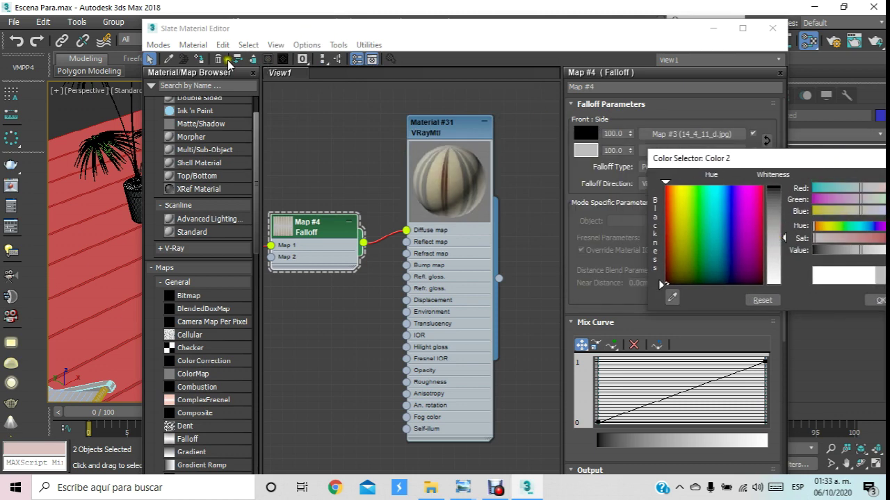
- Turn on the checker background behind Material #31's preview
click(448, 125)
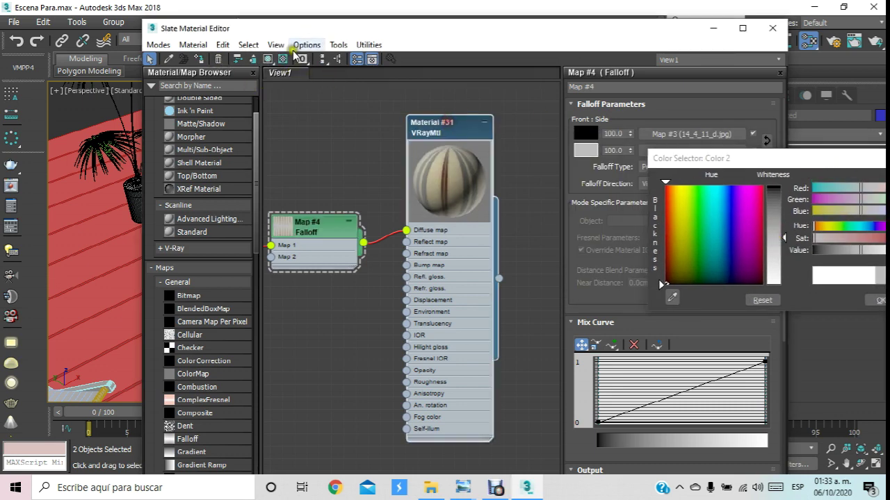
click(283, 60)
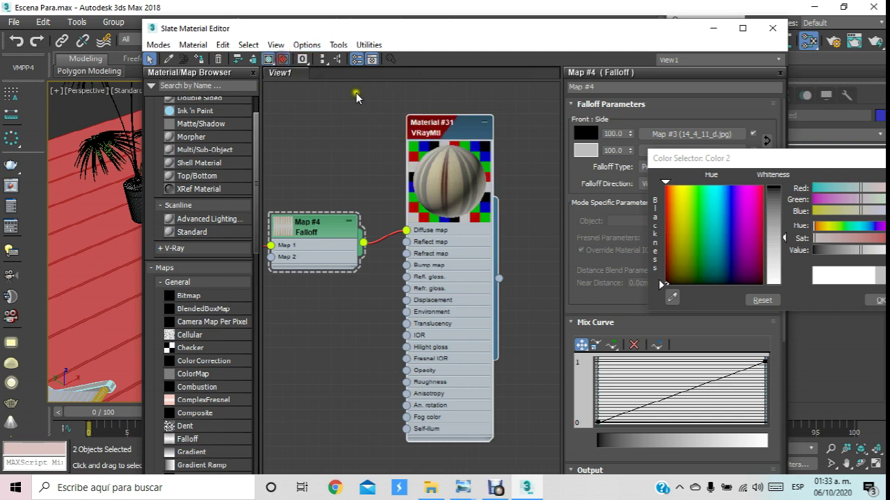
middle_drag(423, 120, 409, 115)
scroll(444, 165, down, 2)
scroll(444, 165, down, 1)
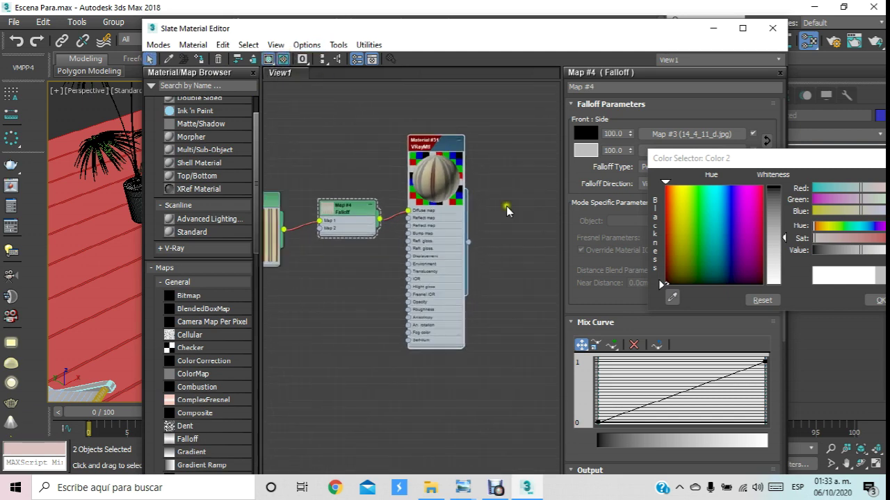
- Set the Falloff's Color 2 to grey with Whiteness 173 and accept it
mouse_move(780, 158)
mouse_down()
mouse_move(415, 271)
mouse_move(452, 260)
mouse_move(524, 198)
mouse_up()
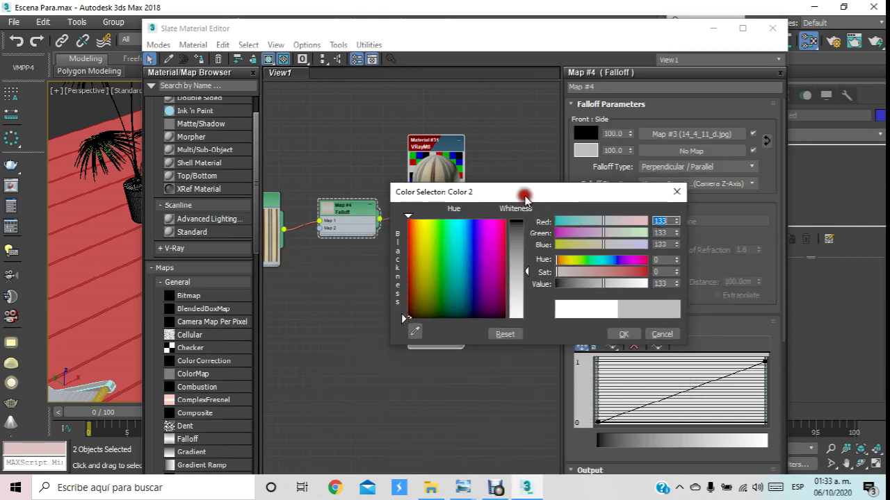
click(677, 192)
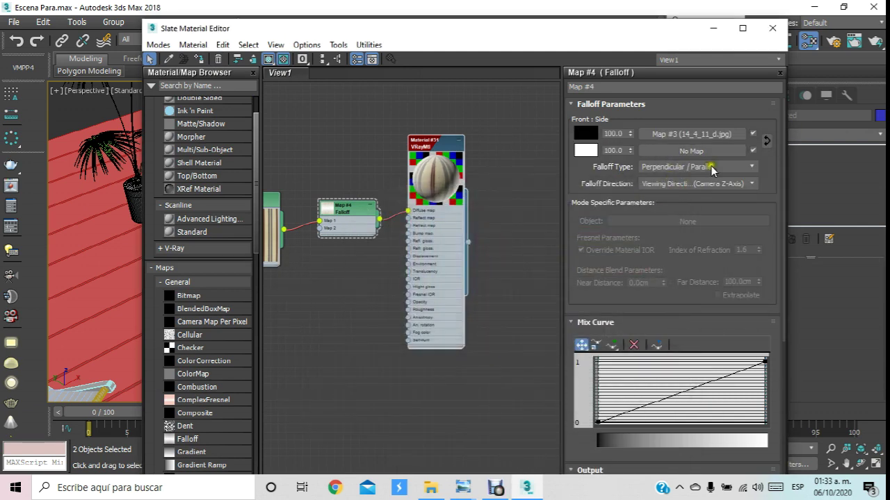
scroll(424, 200, up, 2)
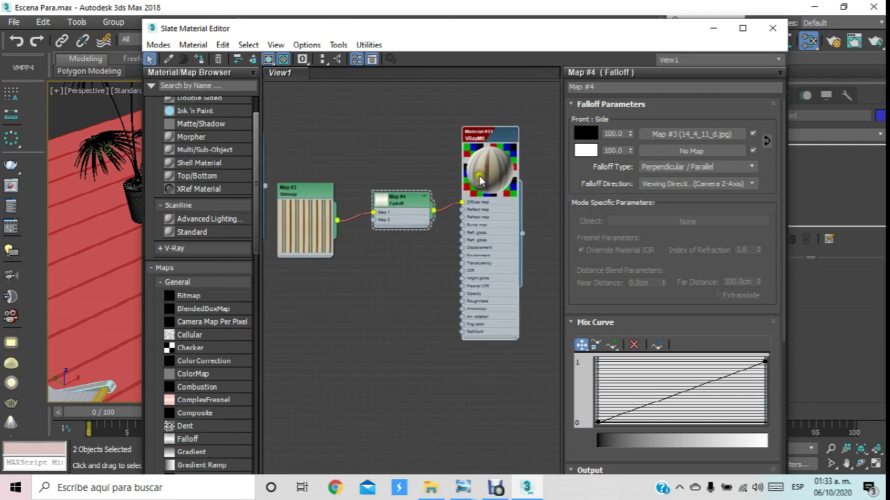
scroll(424, 199, up, 2)
scroll(452, 195, up, 2)
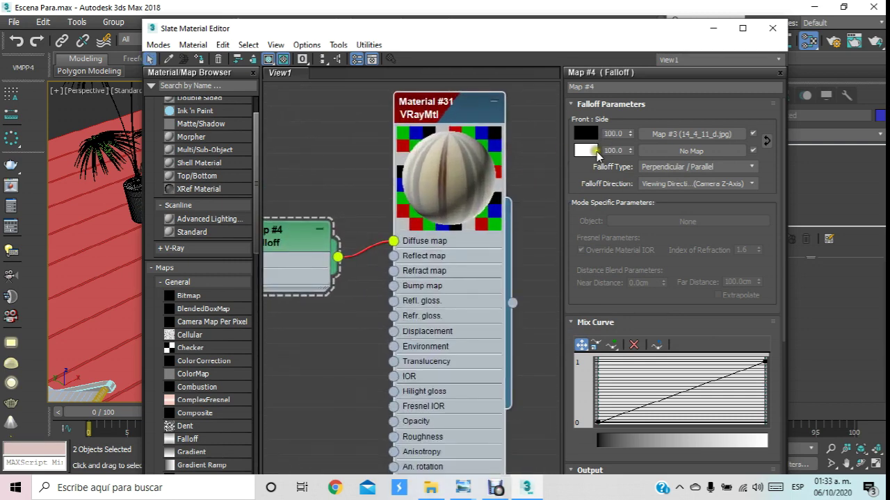
click(595, 151)
drag(521, 291, 518, 303)
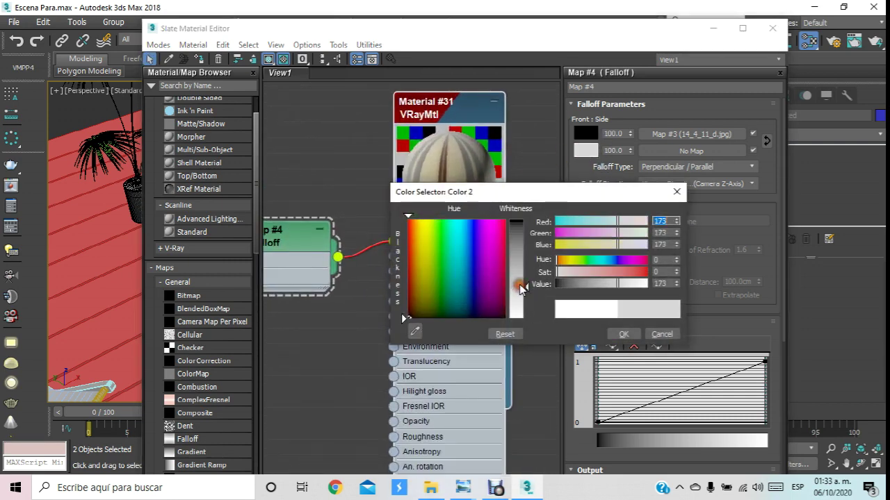
click(622, 334)
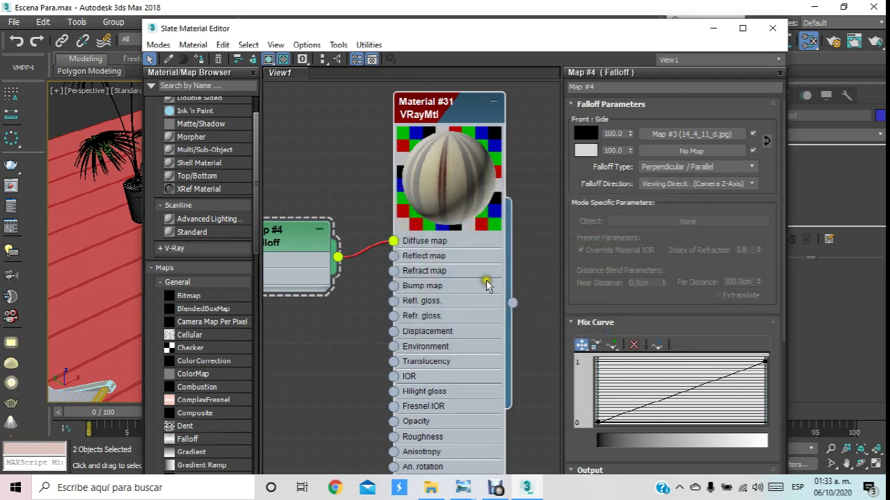
middle_drag(486, 260, 489, 274)
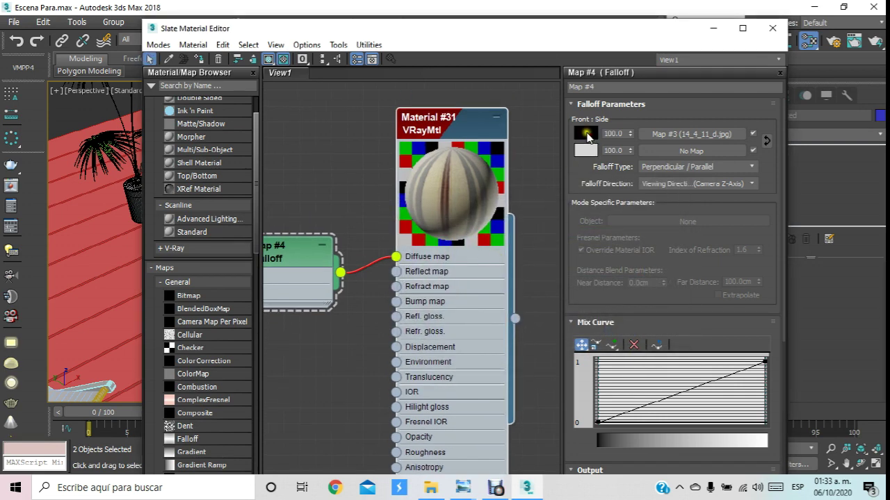
- Try a near-black dark red as the Falloff's Color 1
click(586, 134)
drag(409, 317, 416, 314)
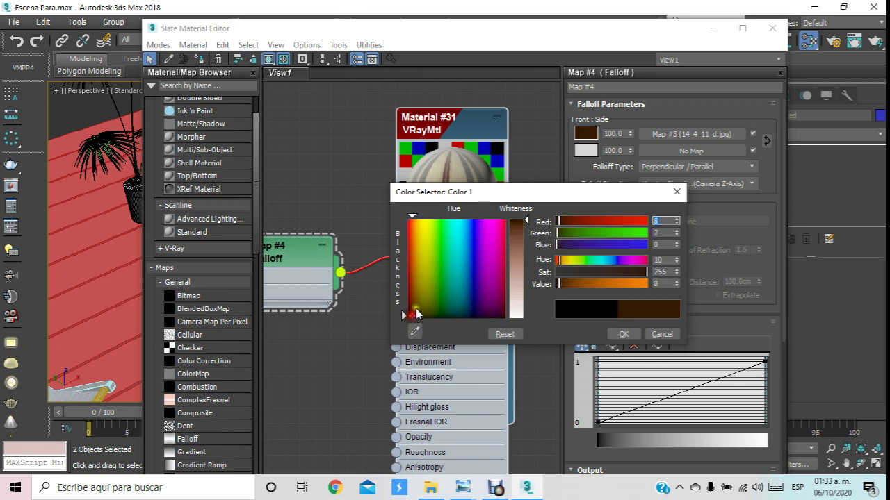
click(676, 192)
middle_drag(497, 252, 497, 222)
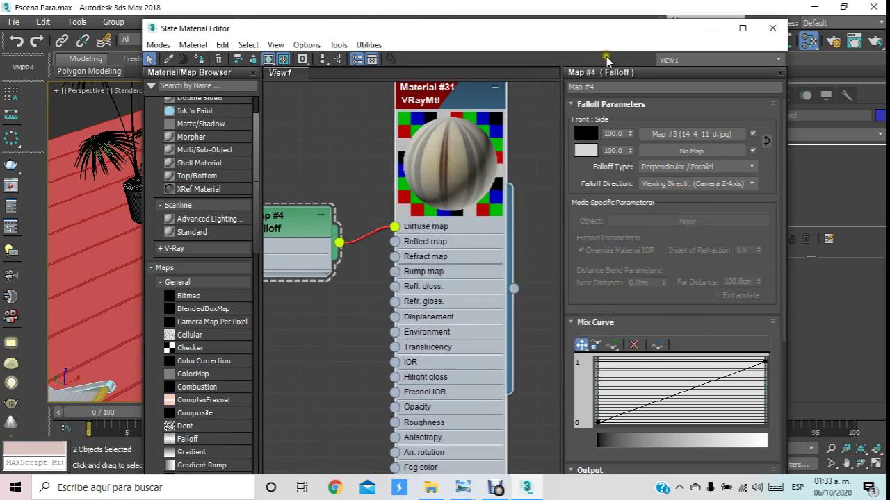
middle_drag(417, 189, 458, 143)
- Wire the striped Map #3 bitmap into Material #31's Bump map socket
scroll(389, 202, down, 2)
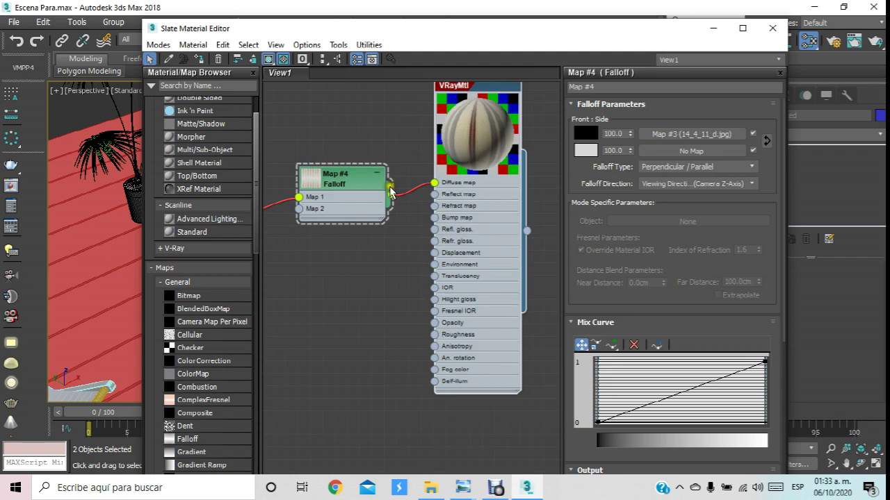
scroll(388, 202, up, 1)
middle_drag(387, 201, 395, 173)
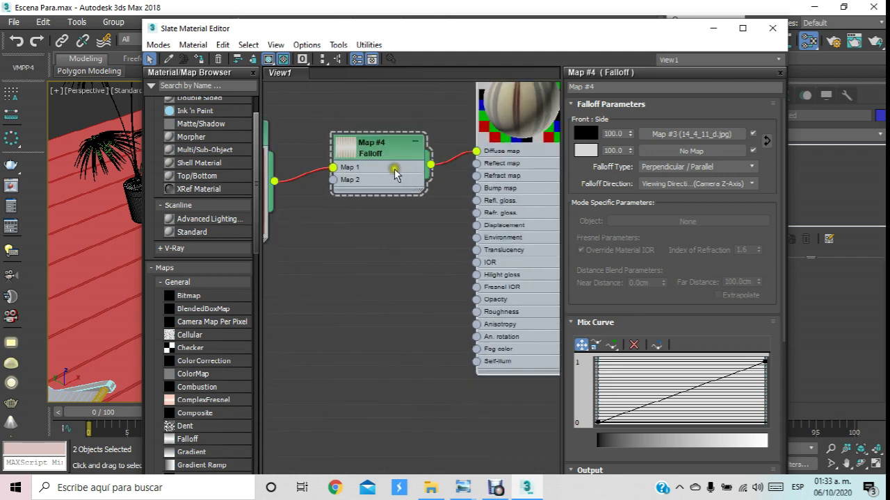
drag(276, 185, 475, 192)
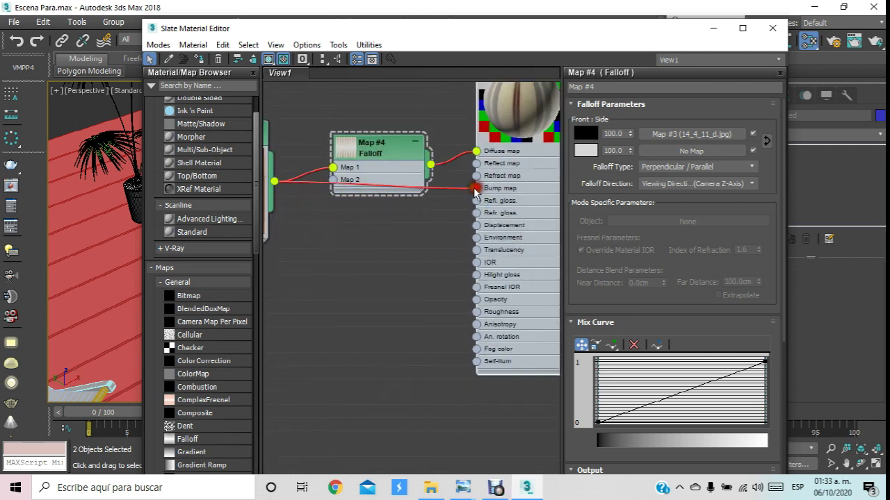
drag(411, 153, 411, 120)
middle_drag(461, 139, 392, 178)
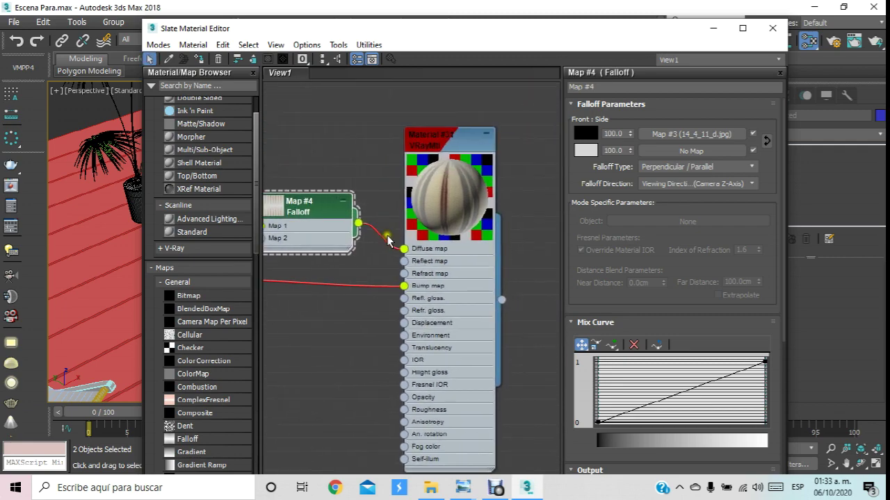
- Move the Slate Material Editor window right to reveal the scene
scroll(458, 182, up, 2)
scroll(457, 189, up, 1)
scroll(462, 189, up, 1)
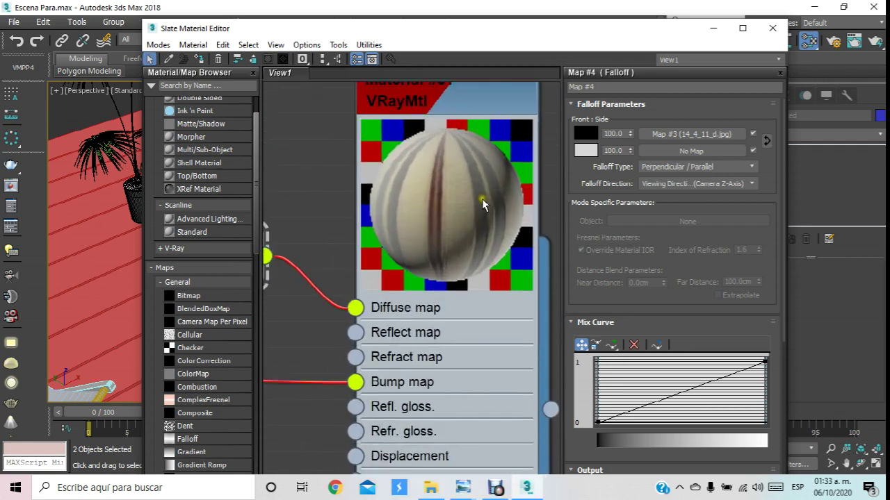
scroll(482, 205, down, 1)
scroll(482, 203, down, 2)
scroll(475, 152, down, 2)
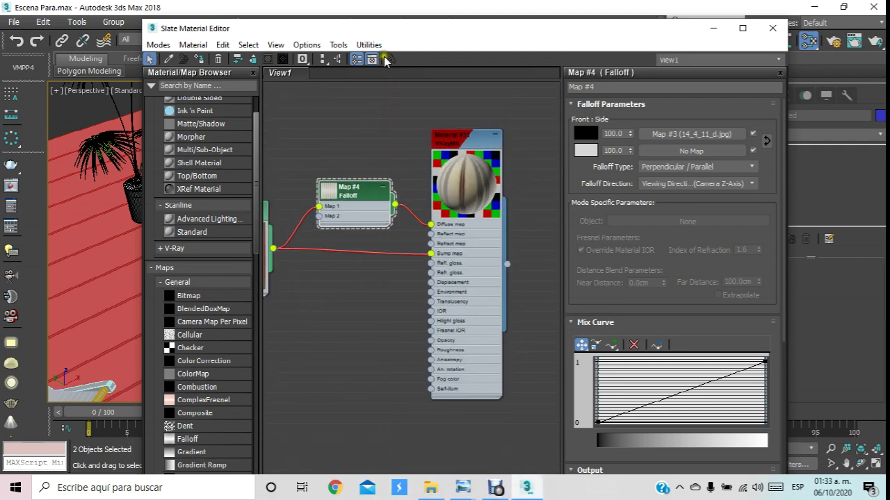
drag(397, 29, 684, 54)
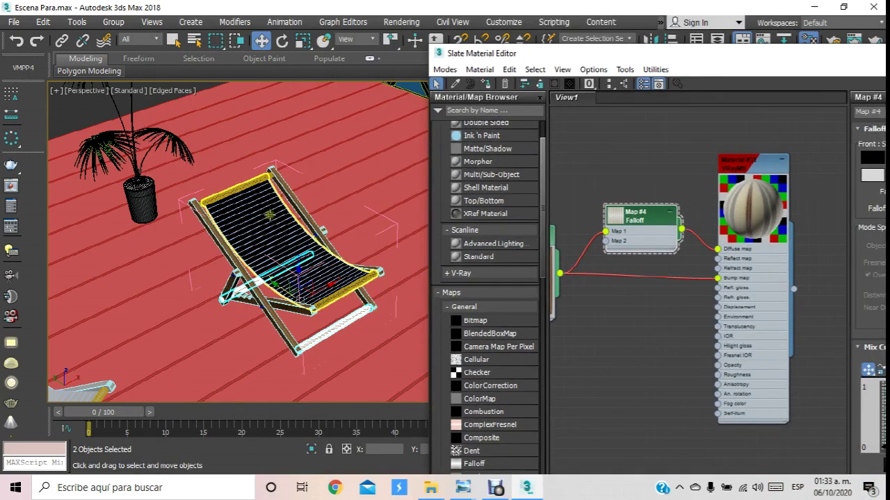
- Assign striped Material #31 to the chair's Telar fabric and close the Slate editor
click(270, 215)
scroll(270, 217, up, 5)
click(757, 164)
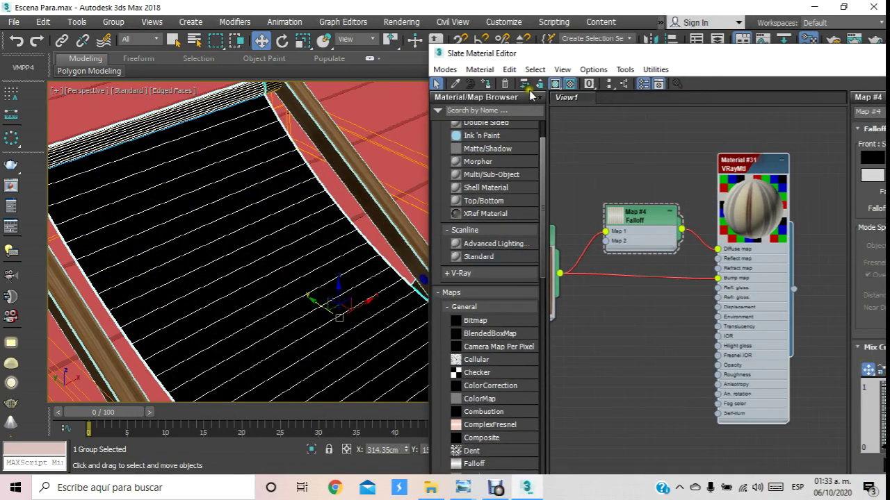
click(485, 84)
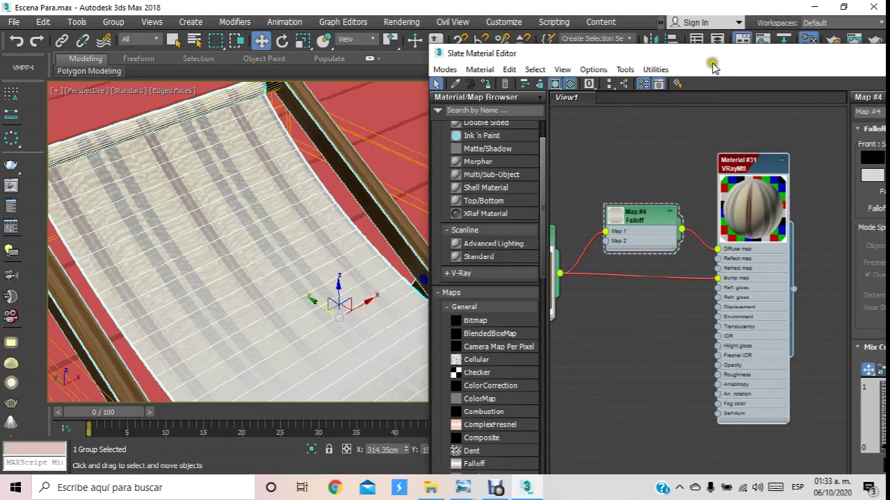
drag(712, 63, 459, 128)
mouse_move(462, 187)
middle_down()
mouse_move(471, 171)
mouse_move(496, 165)
middle_up()
click(761, 118)
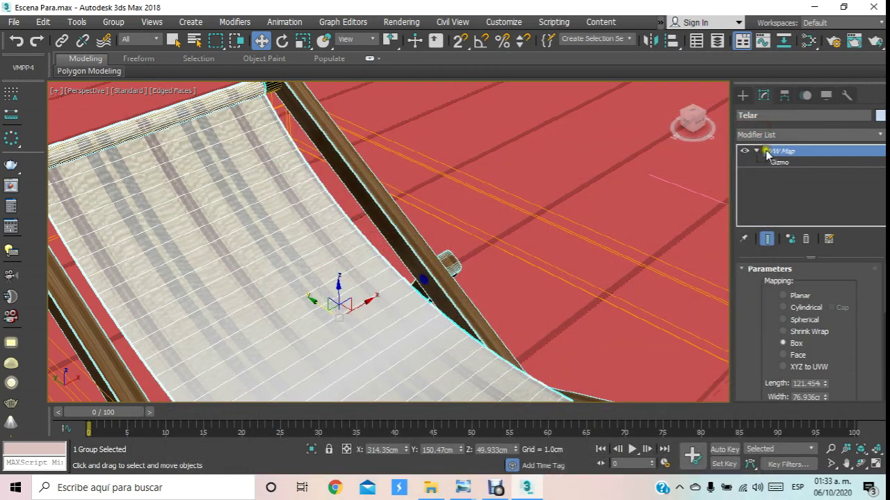
- Exit the fabric's UVW Map Gizmo sub-object level
click(779, 163)
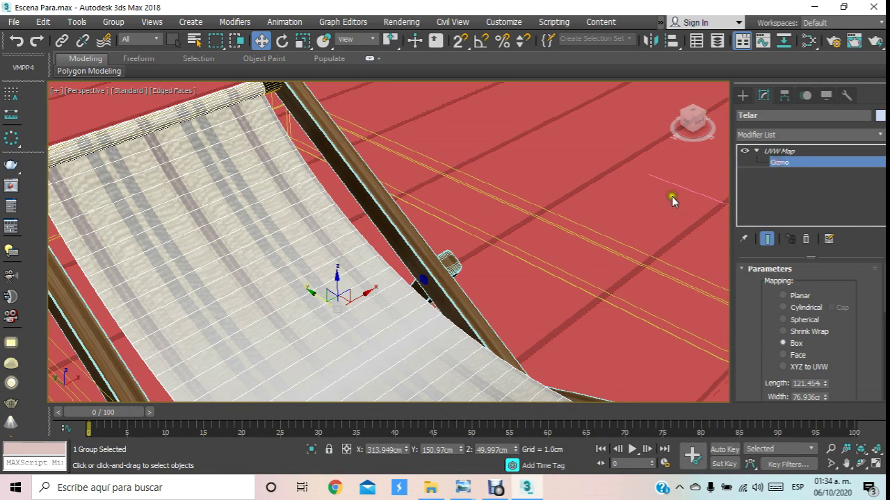
scroll(312, 182, down, 3)
scroll(320, 195, down, 3)
scroll(319, 194, up, 1)
scroll(276, 211, up, 2)
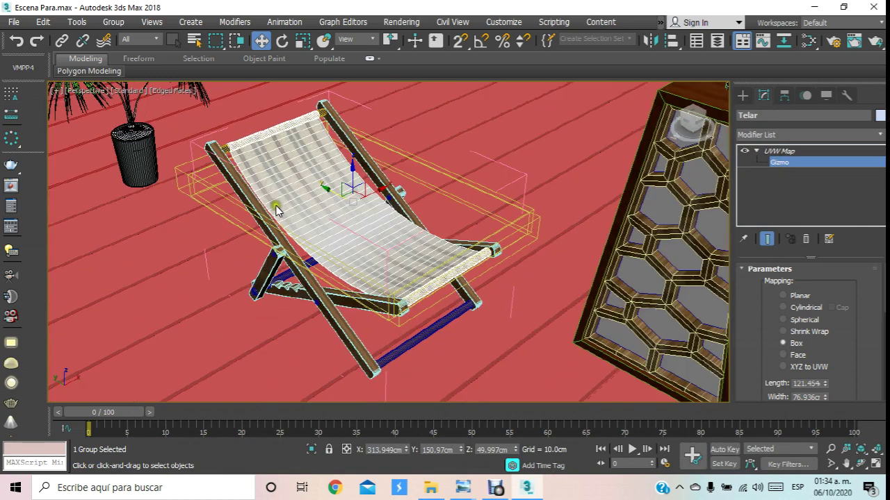
click(115, 21)
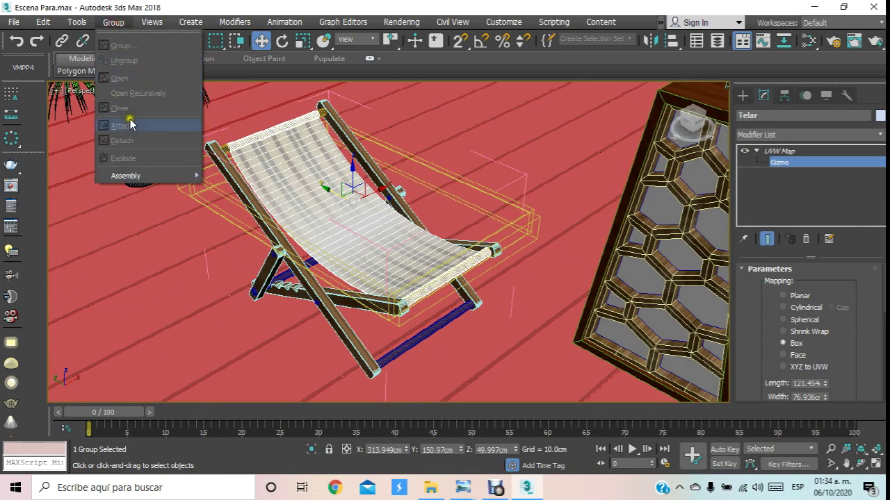
click(766, 160)
click(779, 163)
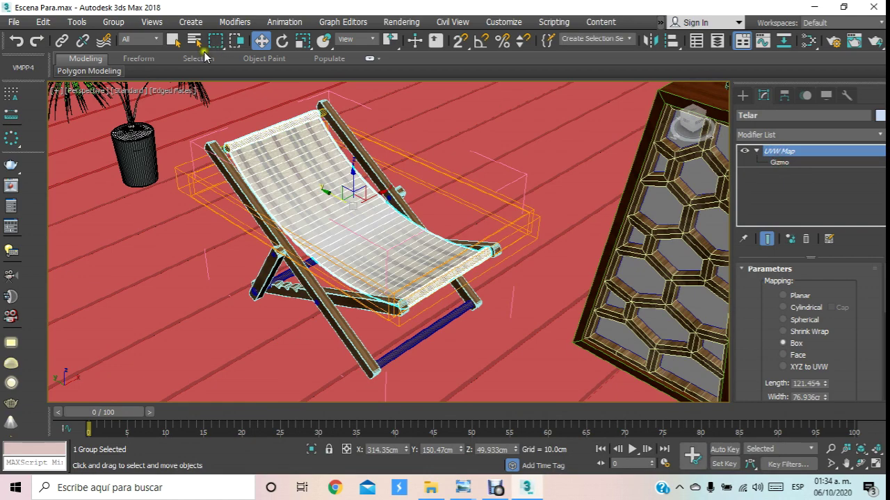
click(113, 21)
- Close the chair group and rotate it -33° about Z
click(118, 114)
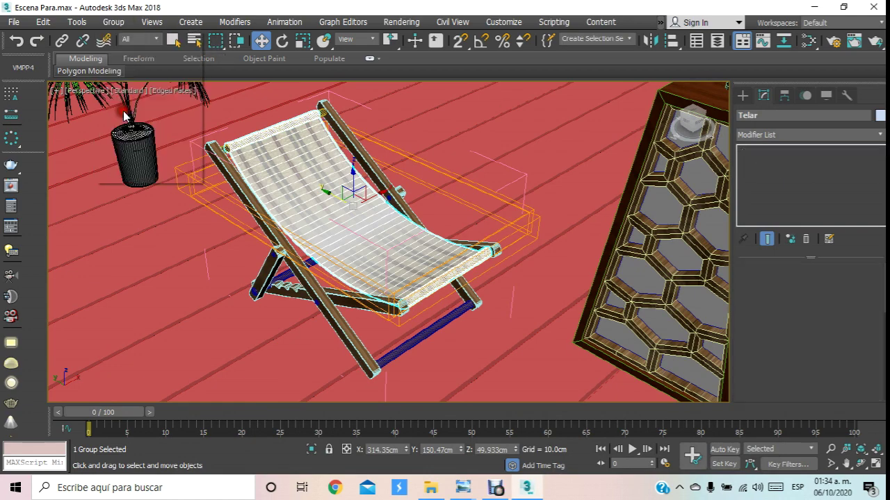
scroll(315, 143, down, 5)
scroll(259, 139, up, 2)
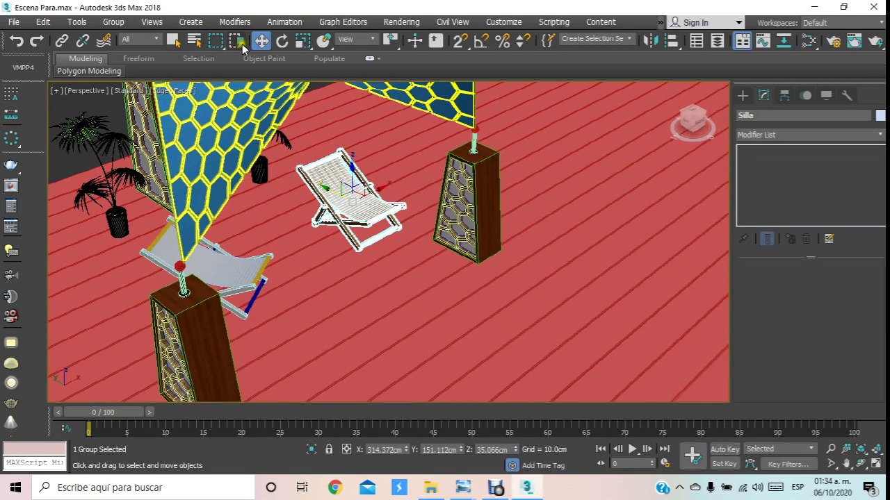
click(286, 42)
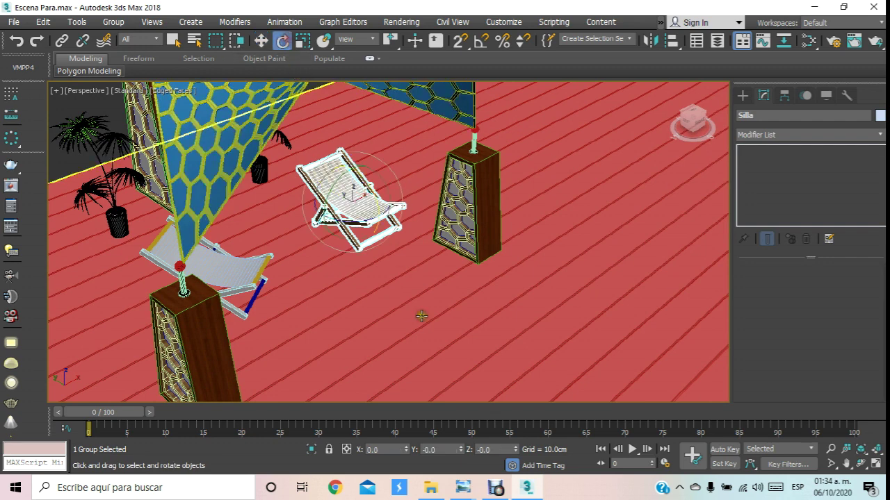
click(495, 448)
text(-33)
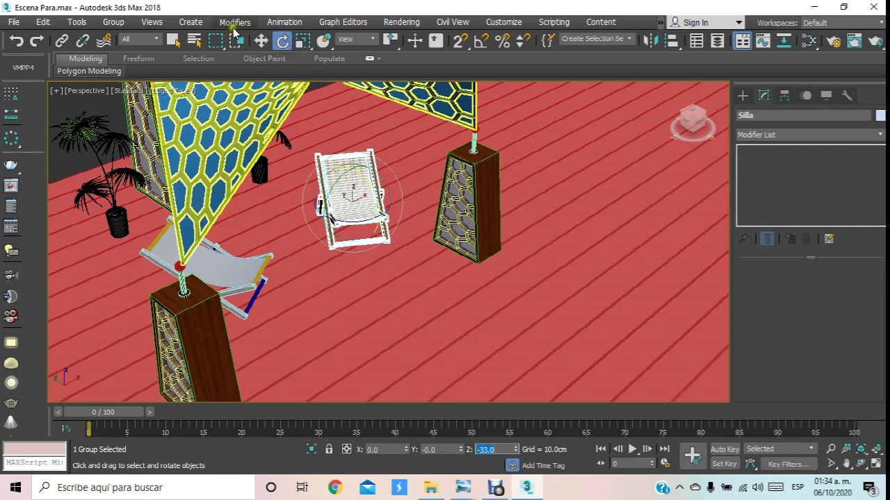
click(261, 41)
- In top view, delete the old left chair copy Silla001 and select Silla
key(t)
scroll(372, 221, down, 3)
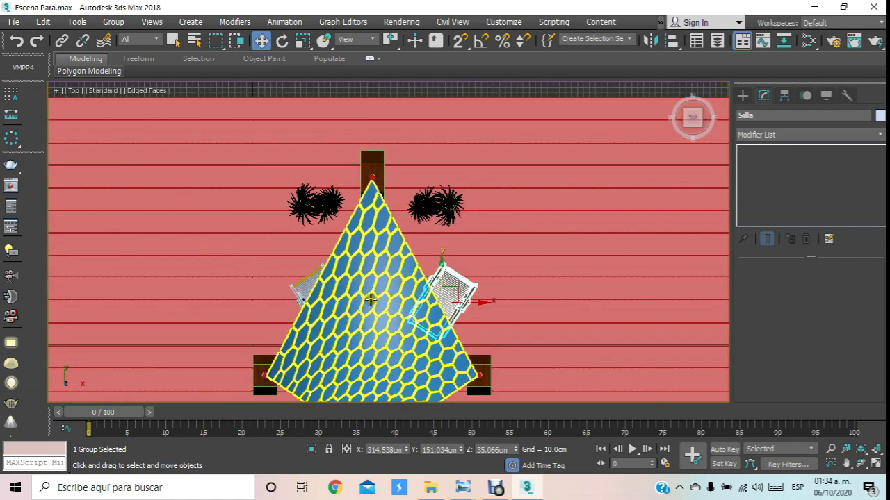
click(311, 228)
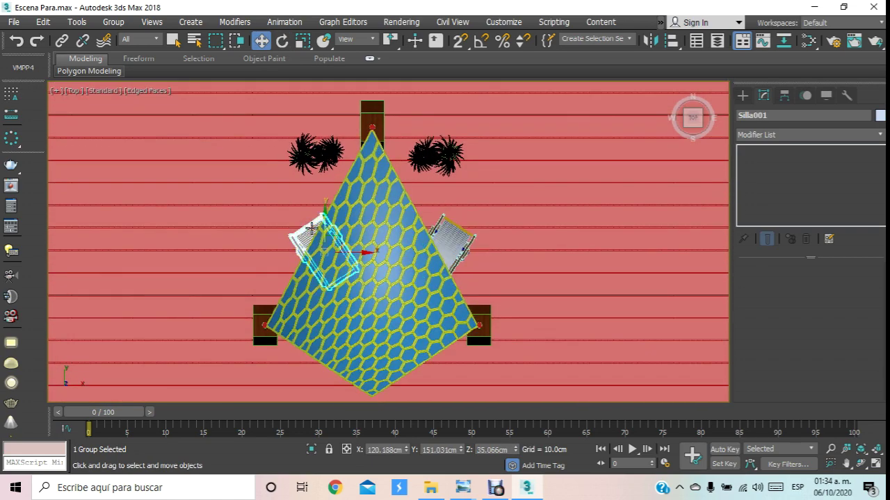
key(Delete)
click(460, 244)
scroll(462, 245, up, 3)
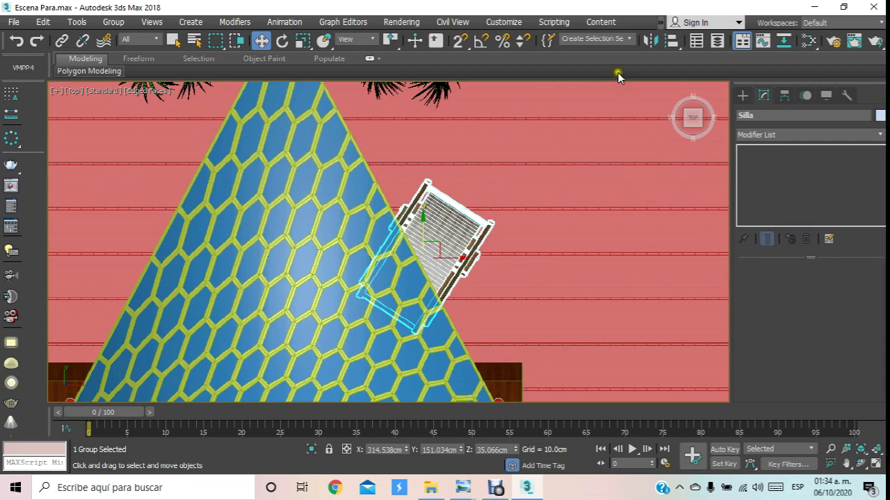
- Mirror-copy the chair on X, move it to the canopy's left side, and orbit to check
click(650, 40)
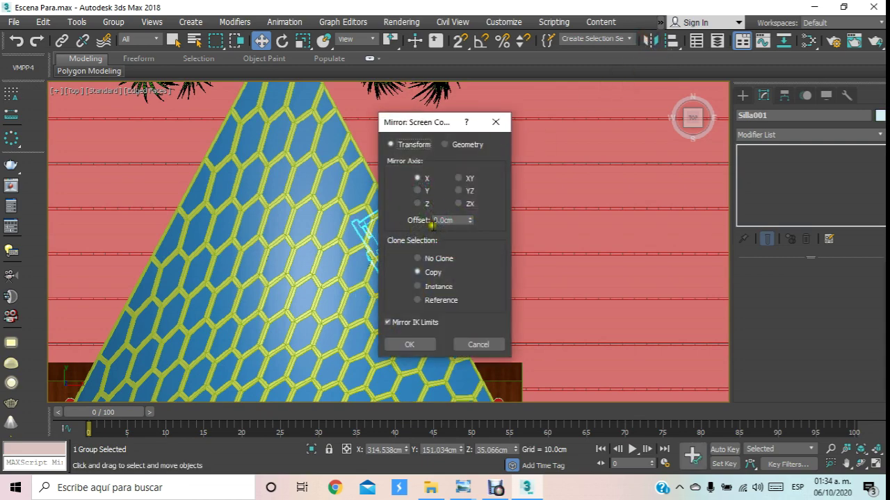
click(409, 344)
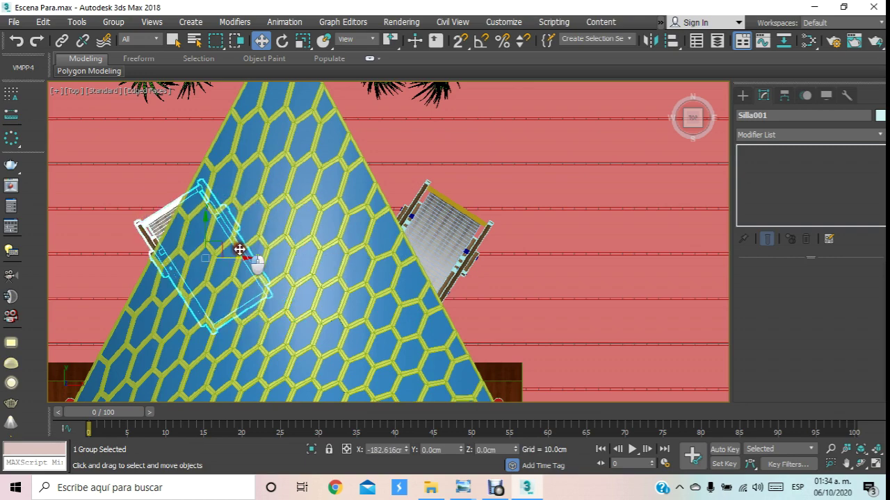
drag(457, 260, 218, 249)
key(p)
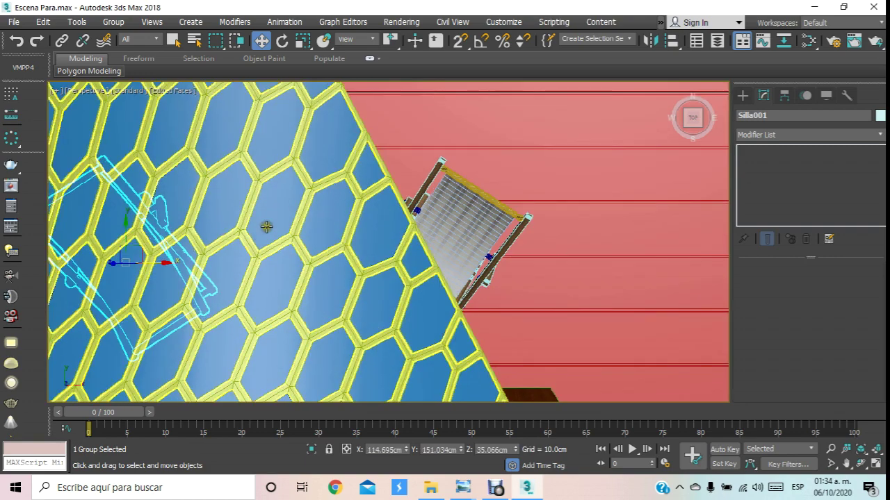
click(860, 464)
mouse_move(351, 239)
mouse_down()
mouse_move(381, 129)
mouse_move(306, 188)
mouse_move(374, 247)
mouse_move(396, 242)
mouse_up()
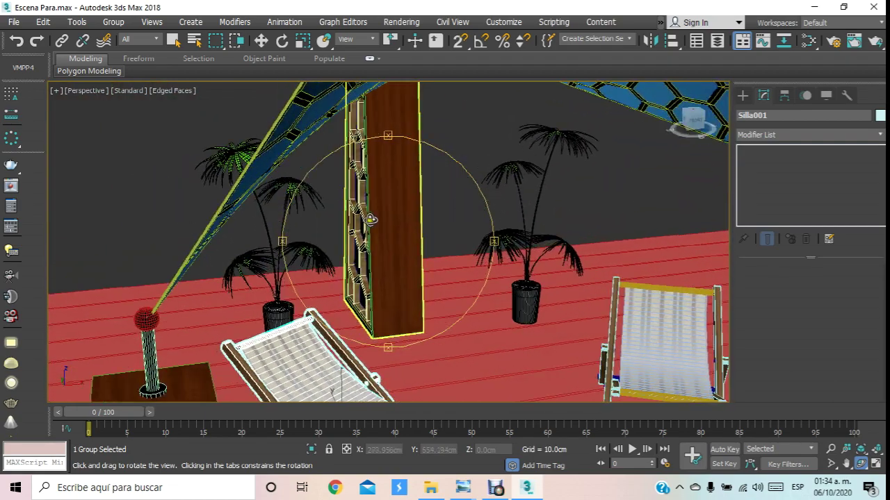
key(m)
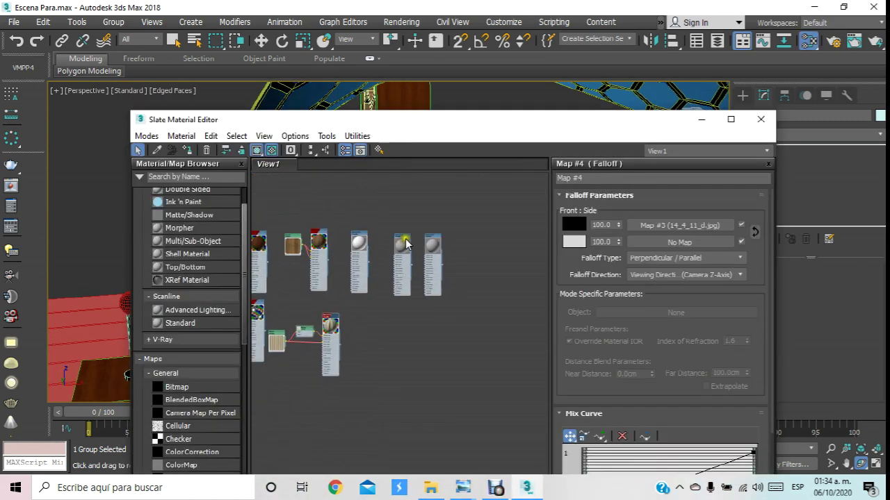
- Copy a grey VRayMtl node from the upper row to sit beside striped Material #31
middle_drag(403, 240, 397, 253)
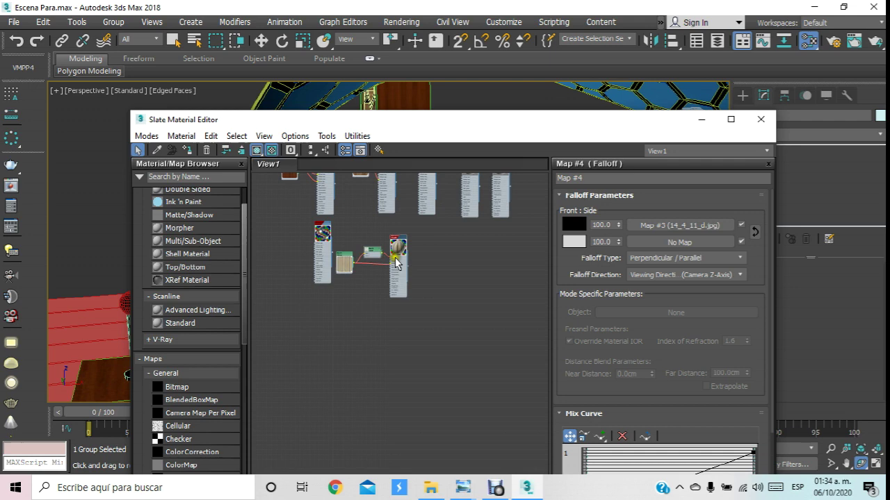
scroll(359, 254, up, 3)
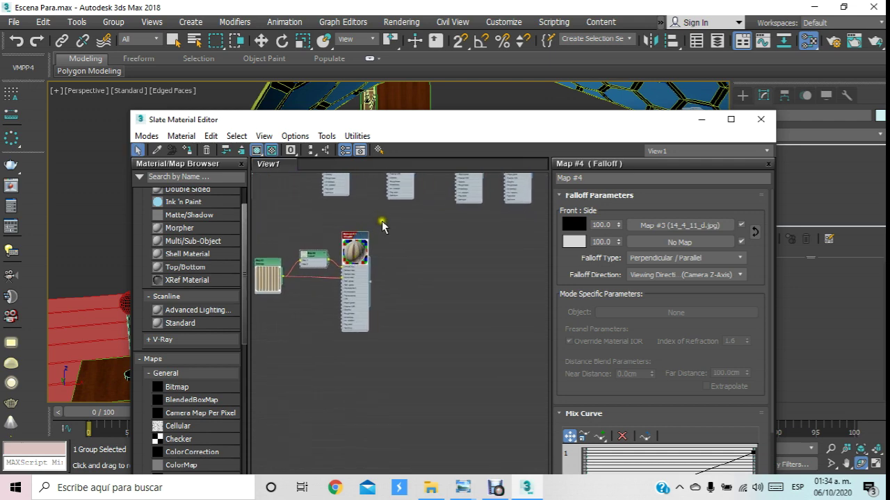
drag(382, 224, 264, 348)
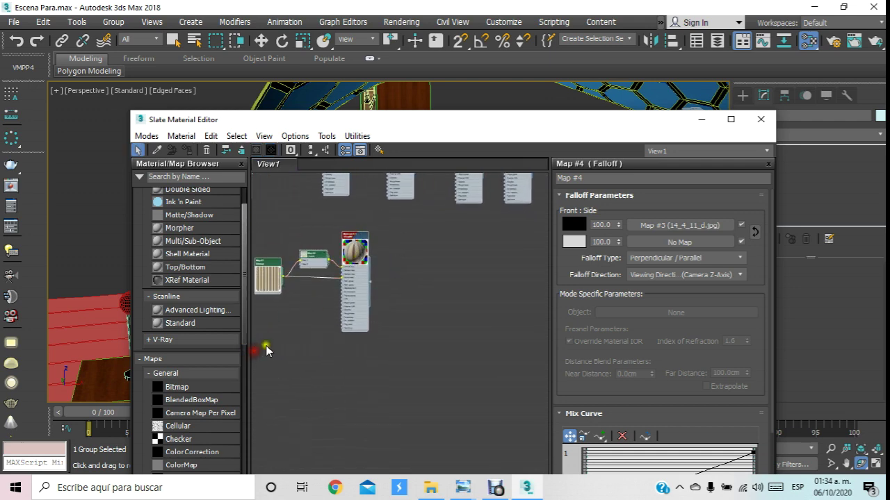
middle_drag(267, 351, 295, 344)
drag(287, 221, 440, 352)
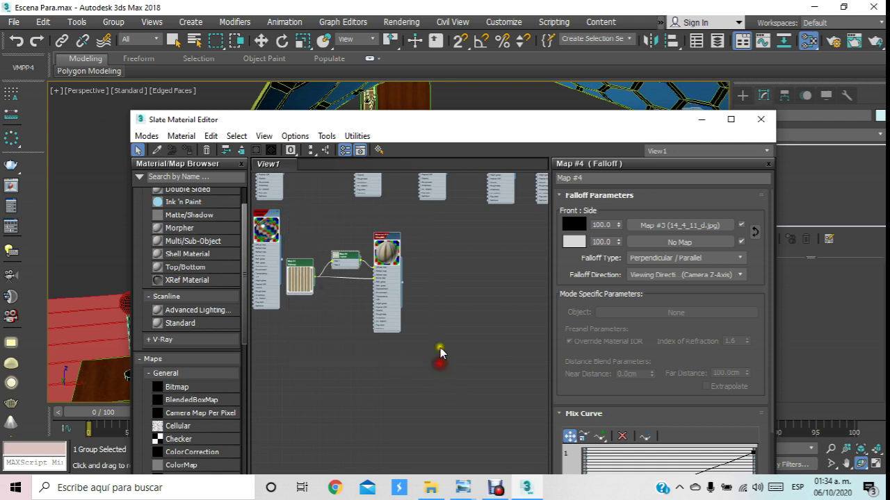
click(345, 257)
mouse_move(428, 298)
middle_down()
mouse_move(346, 311)
mouse_move(403, 371)
middle_up()
middle_drag(453, 234, 452, 261)
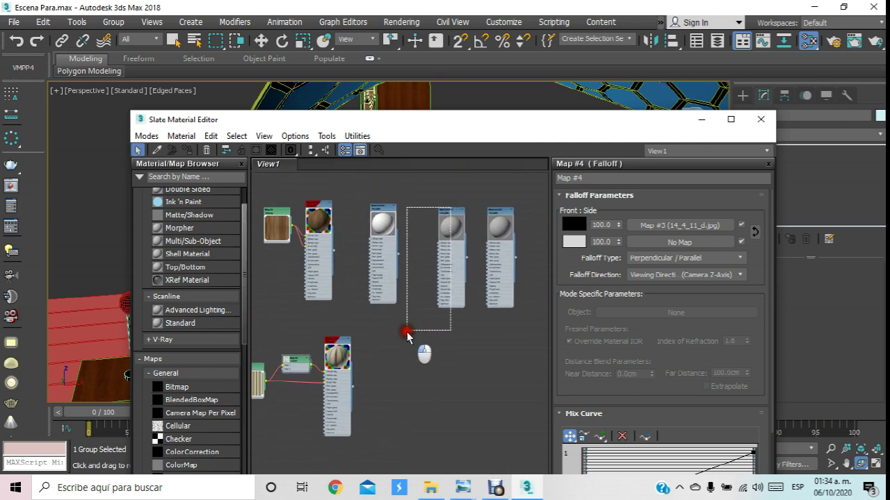
click(424, 285)
shift+drag(451, 212, 424, 344)
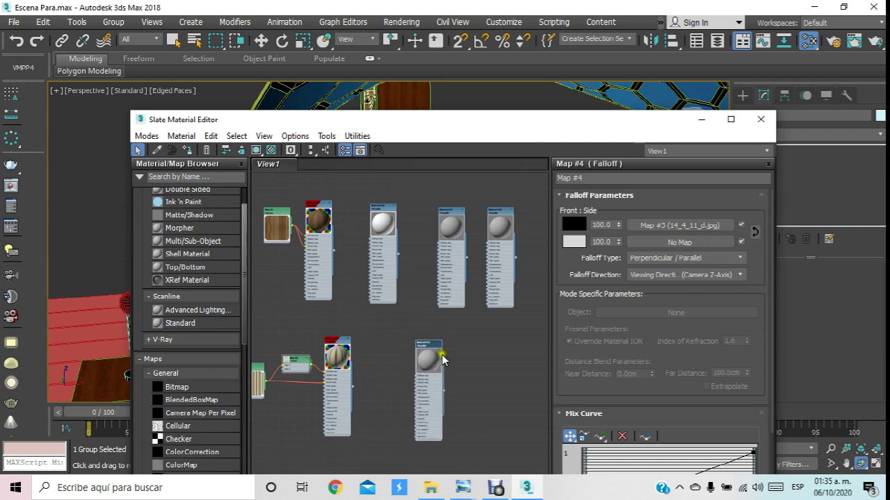
middle_drag(430, 347, 422, 253)
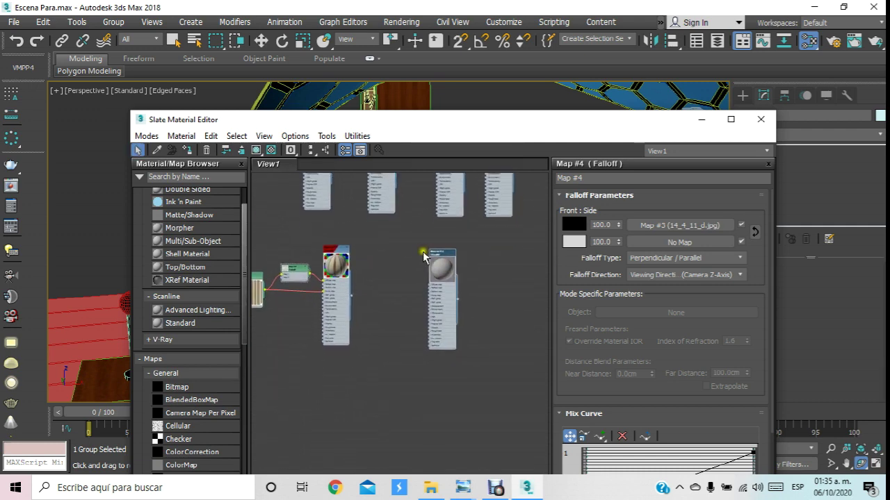
scroll(410, 278, up, 2)
- Create a Map #5 Bitmap node with a green texture image beside grey Material #32
right_click(374, 276)
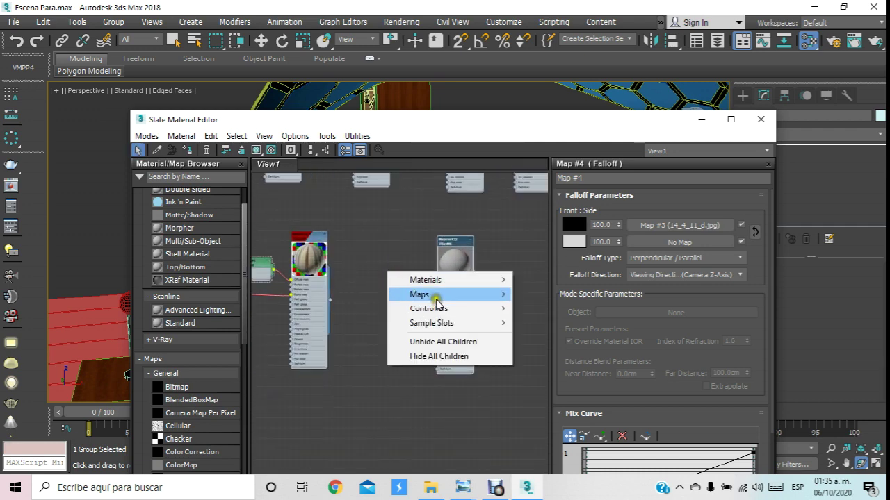
mouse_move(546, 295)
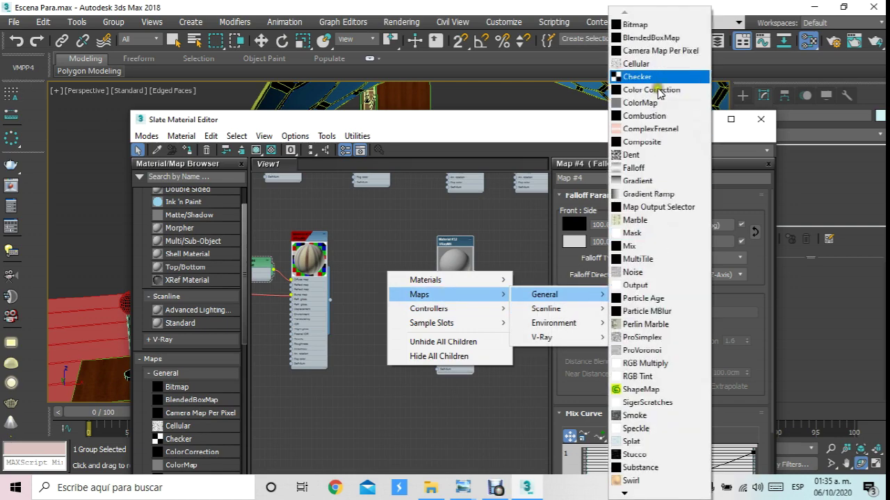
click(653, 26)
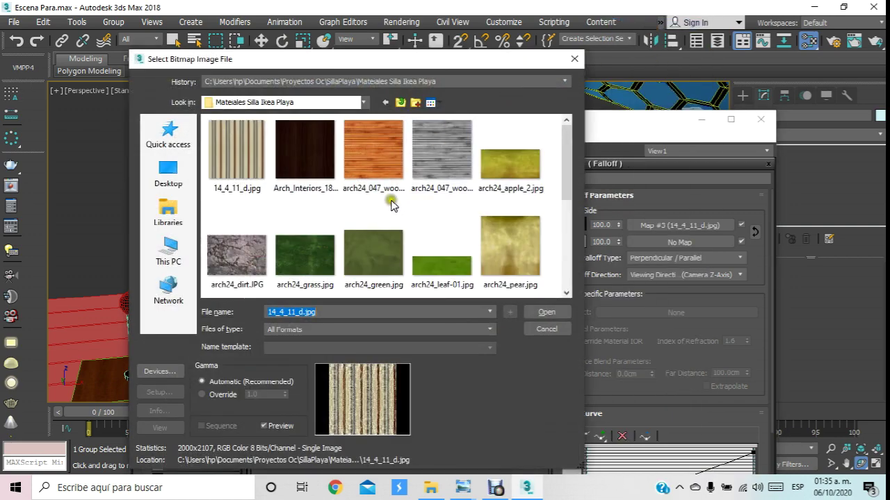
drag(569, 163, 565, 186)
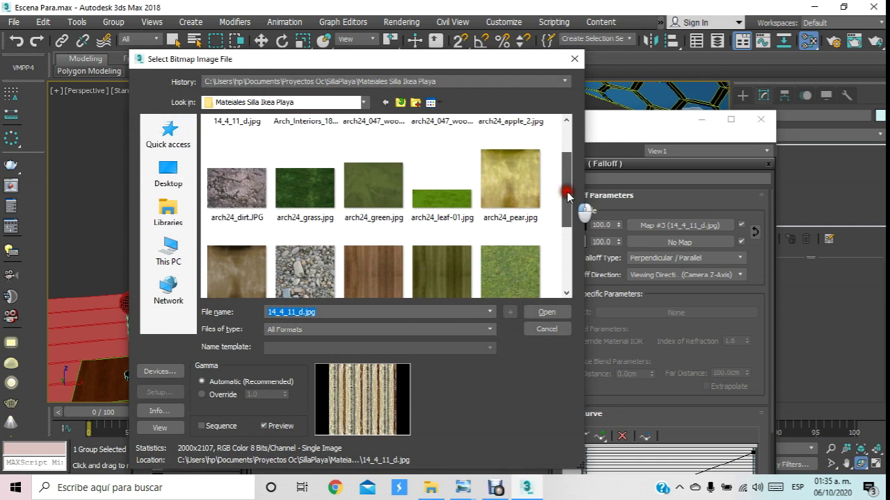
double_click(438, 197)
drag(400, 280, 380, 249)
scroll(405, 271, up, 2)
right_click(405, 261)
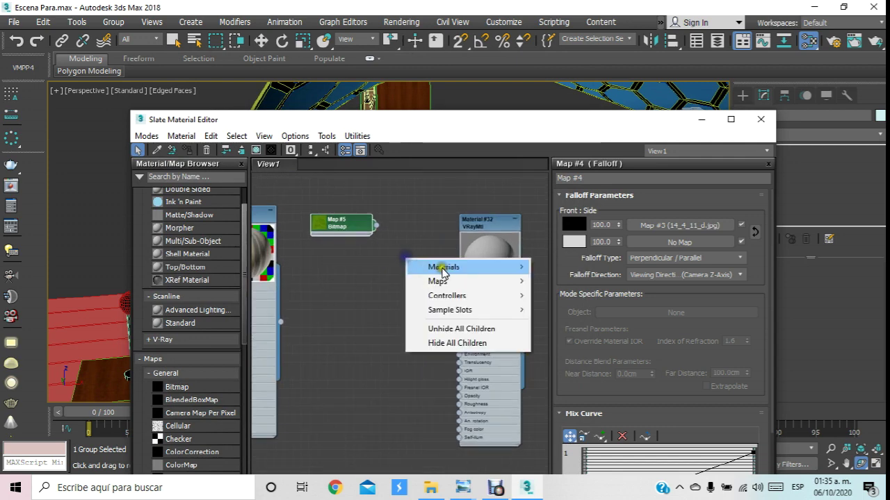
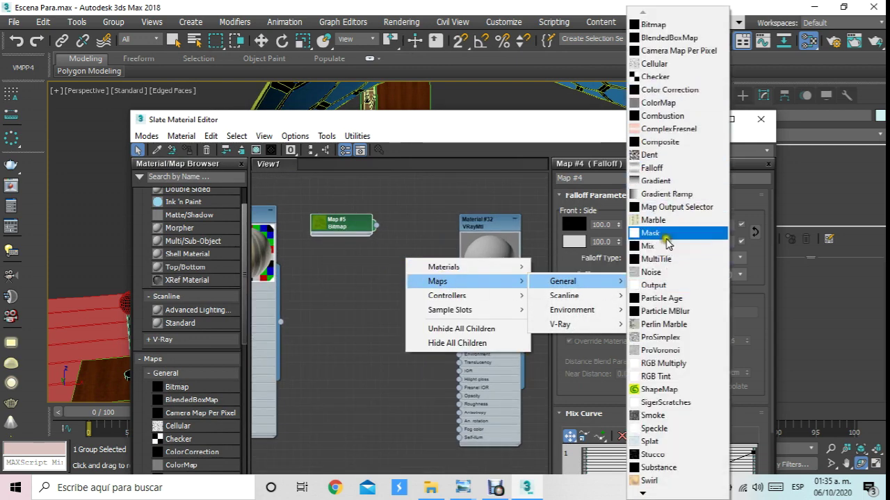
- Add a Falloff map to Material #32's diffuse; wire the leaf bitmap to bump and Falloff Map 1
click(666, 170)
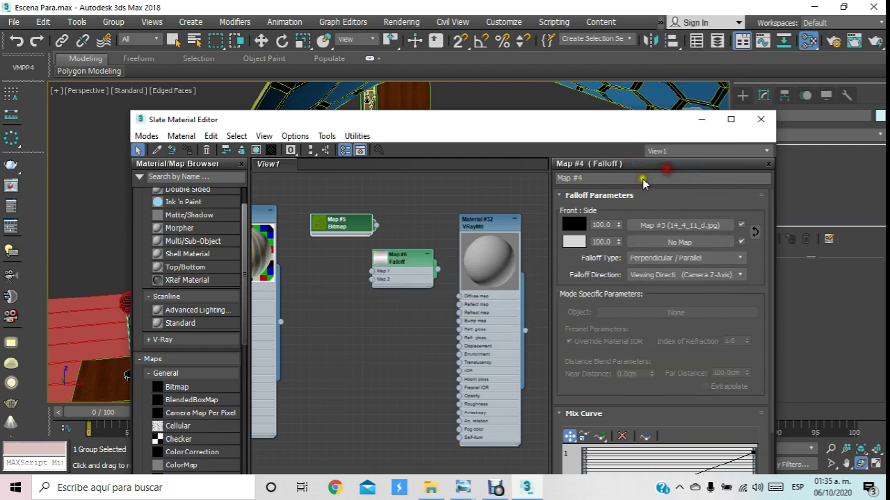
scroll(442, 294, up, 2)
drag(437, 267, 463, 297)
mouse_move(319, 205)
mouse_down()
mouse_move(297, 309)
mouse_move(464, 331)
mouse_up()
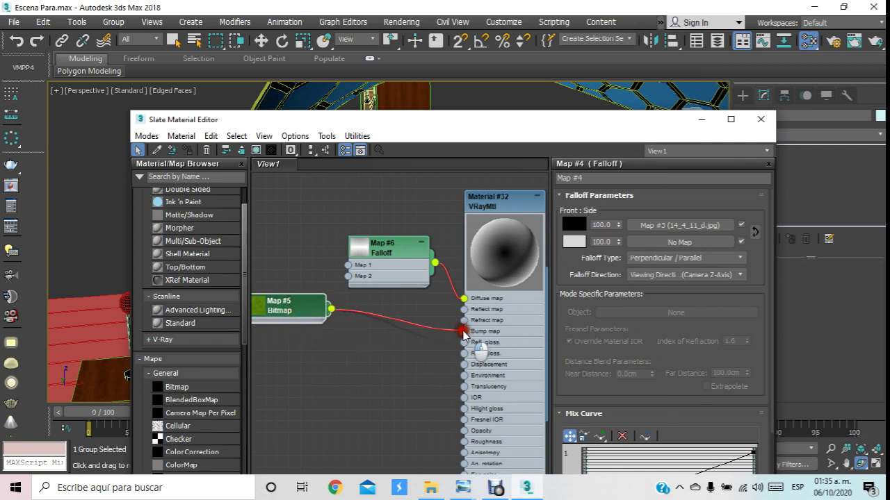
drag(330, 308, 348, 265)
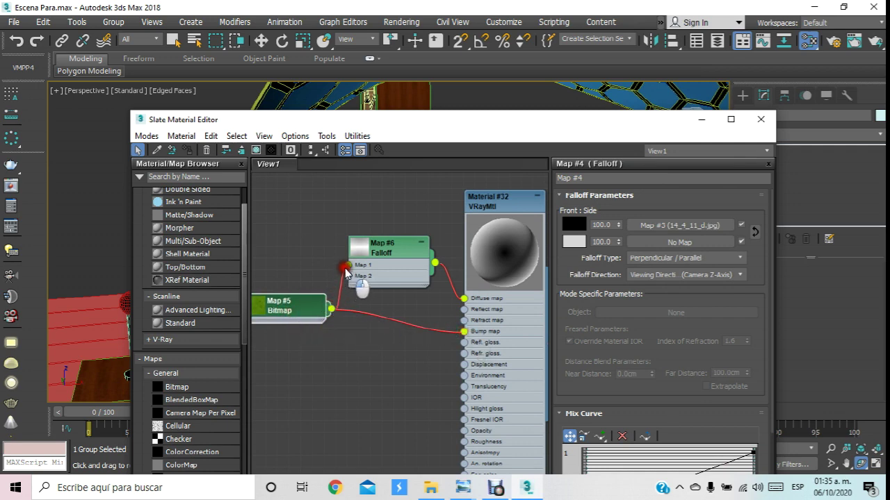
- Tidy the node layout and bring up the Falloff map's parameters
drag(414, 243, 426, 209)
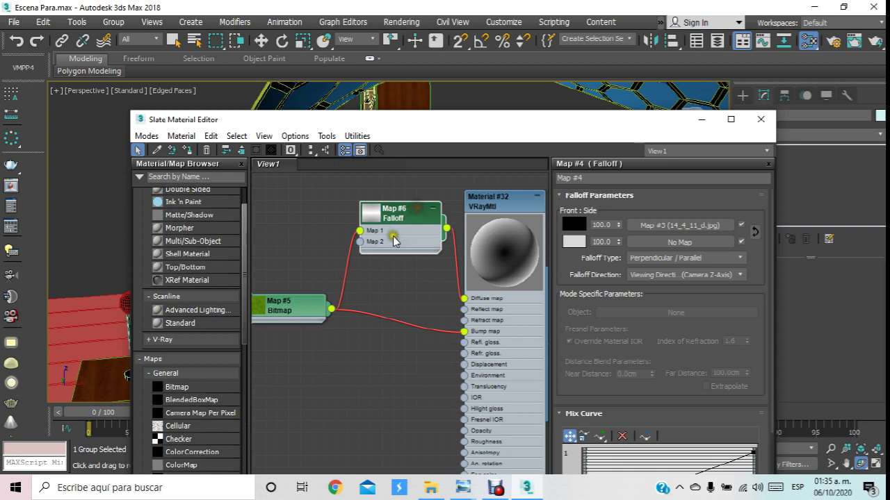
middle_drag(400, 282, 387, 296)
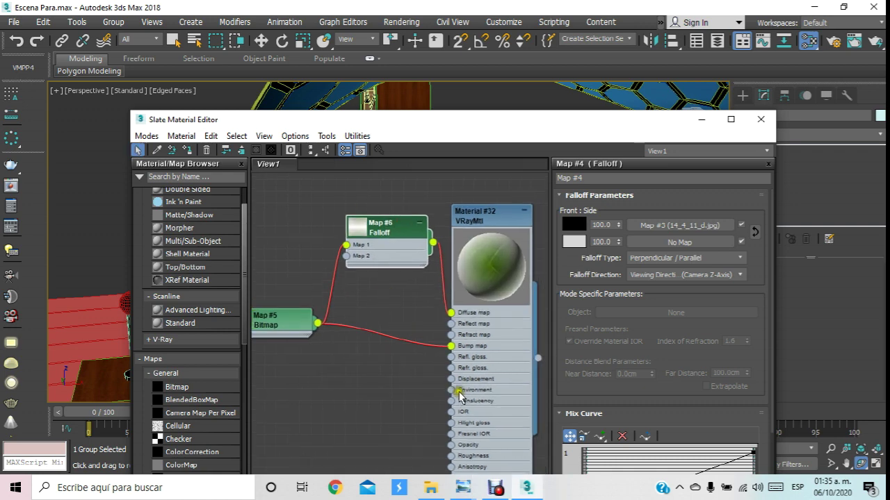
double_click(487, 214)
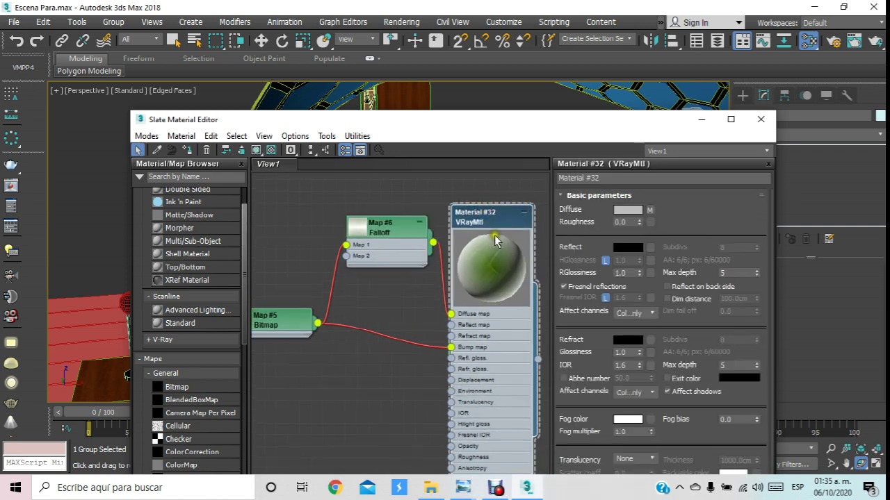
click(391, 224)
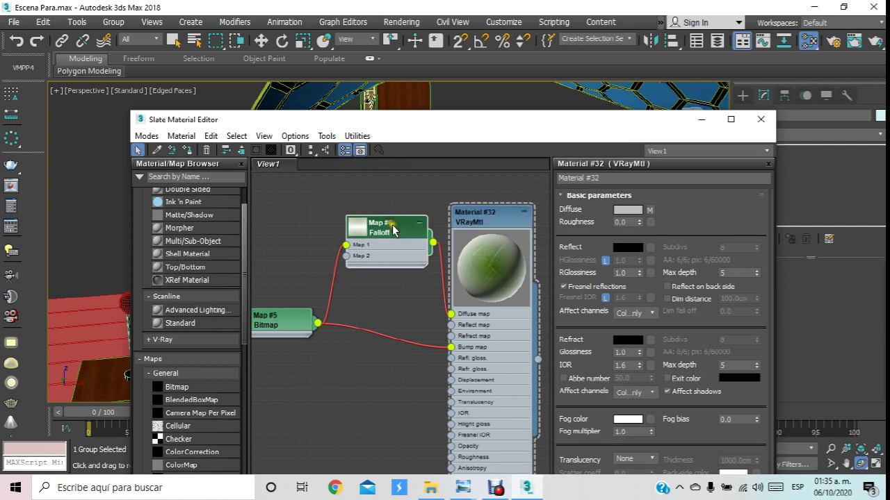
double_click(376, 247)
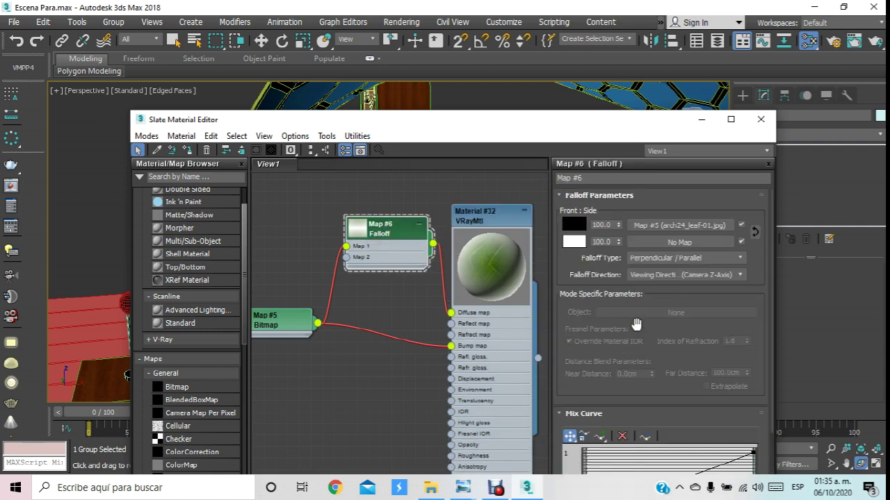
- Set the Falloff's side colour (Color 2) to pale green (87, 177, 94)
click(574, 241)
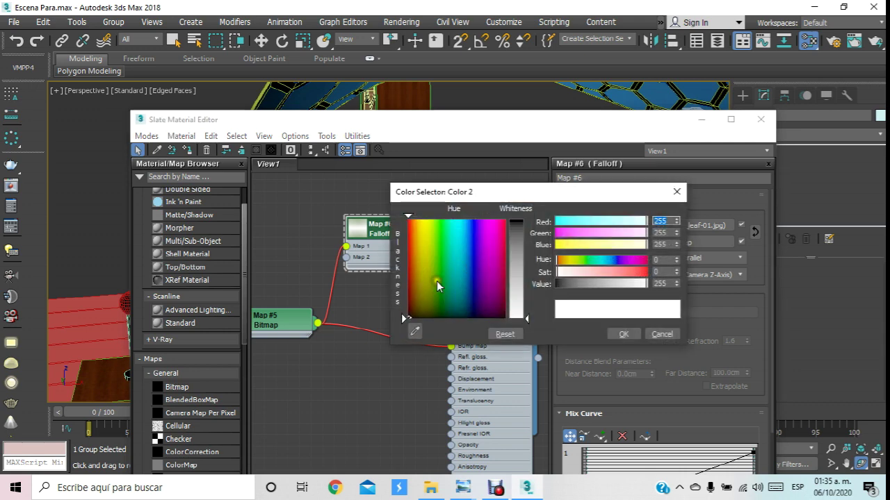
drag(436, 281, 440, 232)
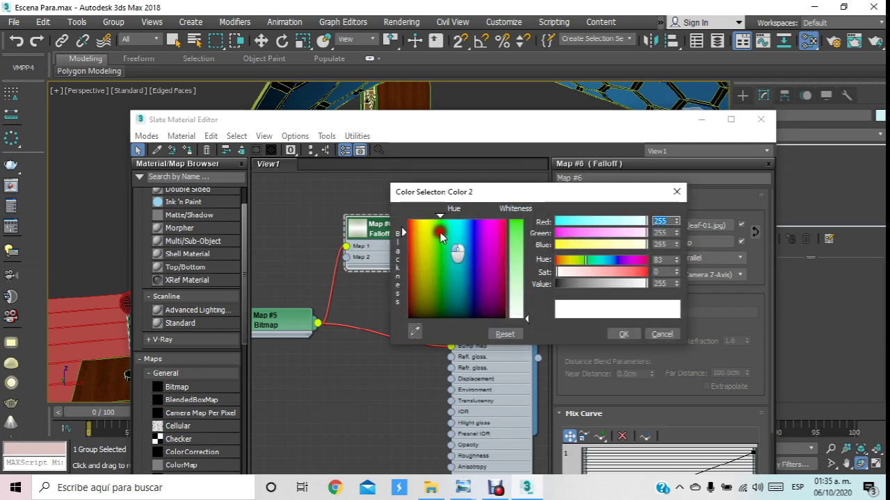
drag(536, 195, 624, 354)
mouse_move(615, 399)
mouse_down()
mouse_move(609, 394)
mouse_move(609, 419)
mouse_up()
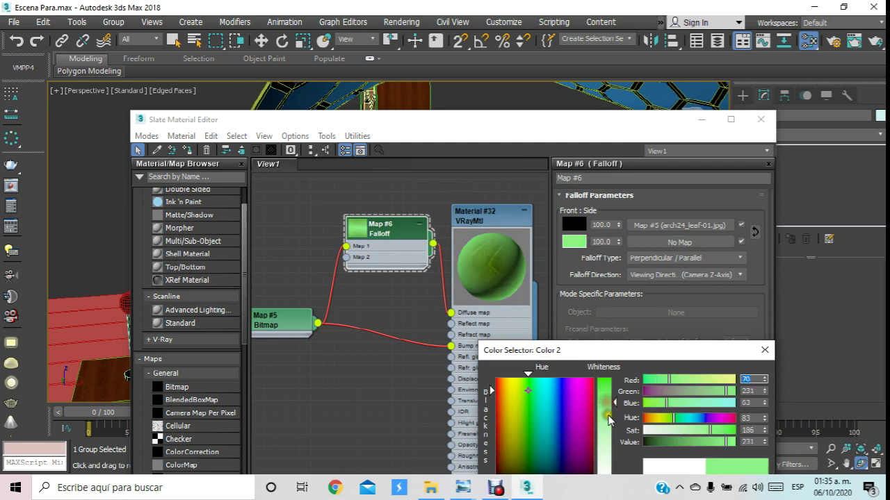
click(765, 351)
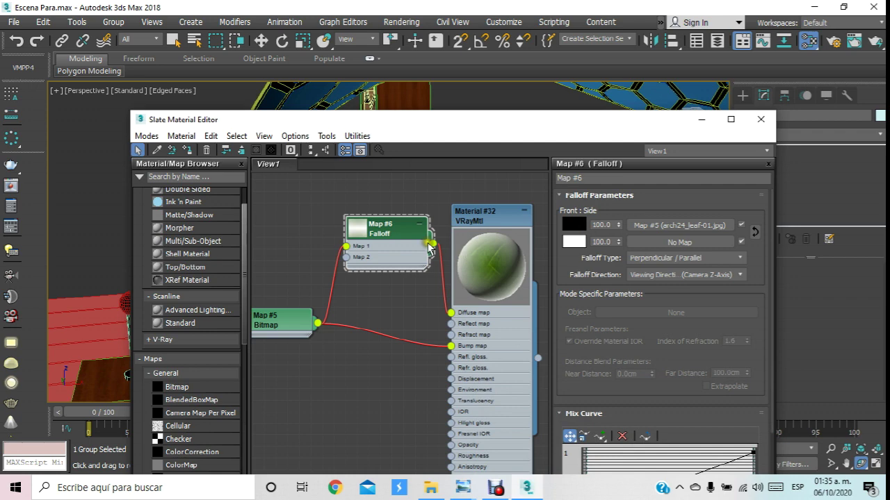
click(566, 243)
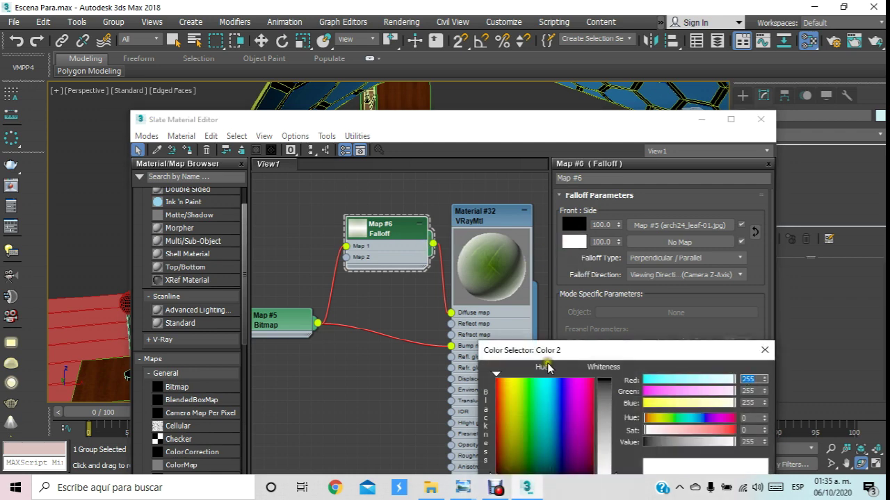
click(529, 424)
mouse_move(609, 417)
mouse_down()
mouse_move(610, 432)
mouse_move(611, 415)
mouse_up()
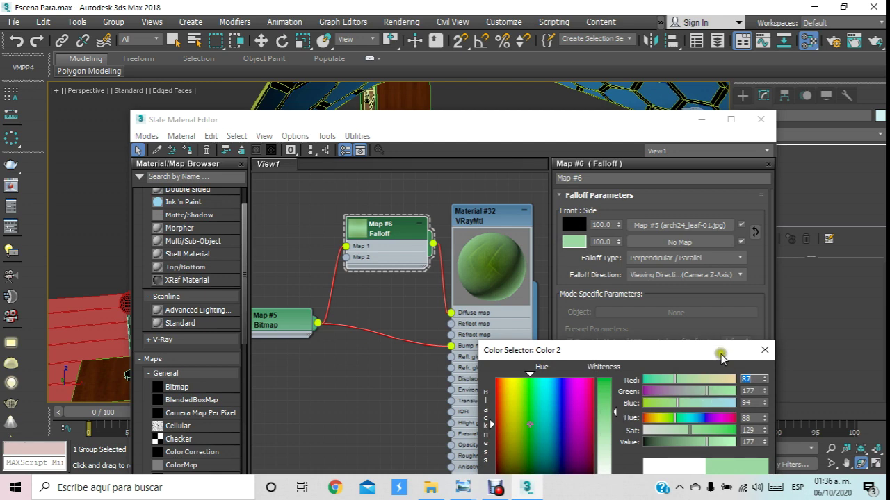
drag(720, 357, 695, 216)
click(686, 358)
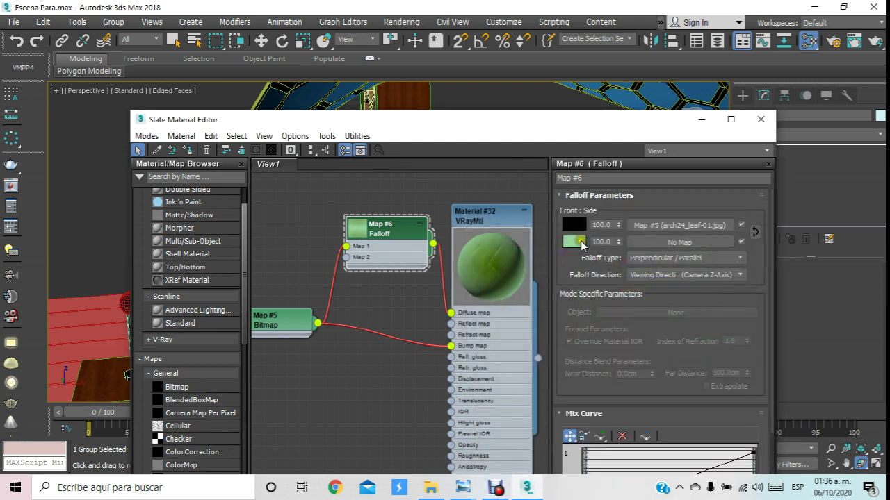
- Set the Falloff's front colour (Color 1) to dark green
click(581, 221)
mouse_move(522, 289)
mouse_down()
mouse_move(508, 276)
mouse_move(520, 362)
mouse_up()
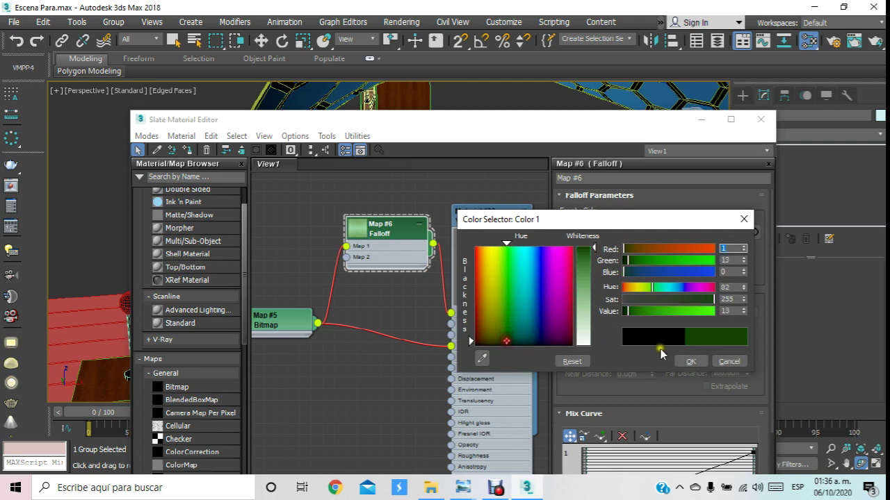
click(689, 362)
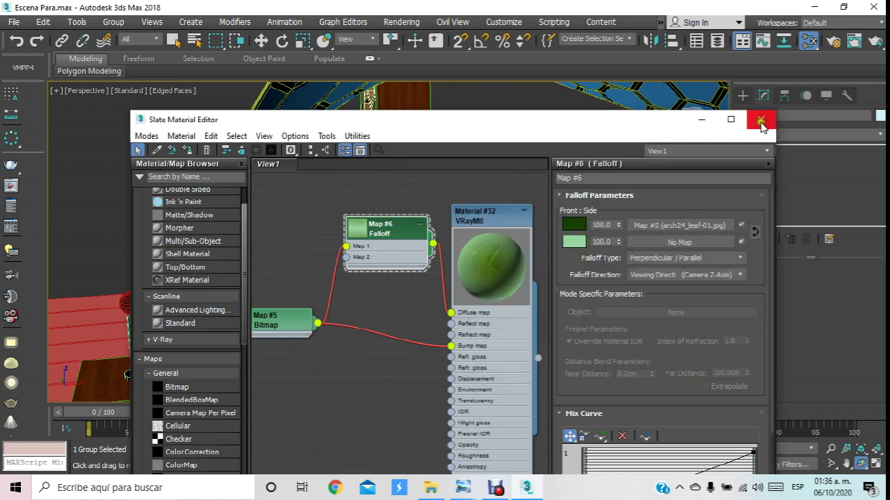
drag(553, 122, 683, 269)
- Select the palm plant and open its group for editing
mouse_move(478, 187)
mouse_down()
mouse_move(408, 197)
mouse_move(411, 151)
mouse_move(295, 75)
mouse_up()
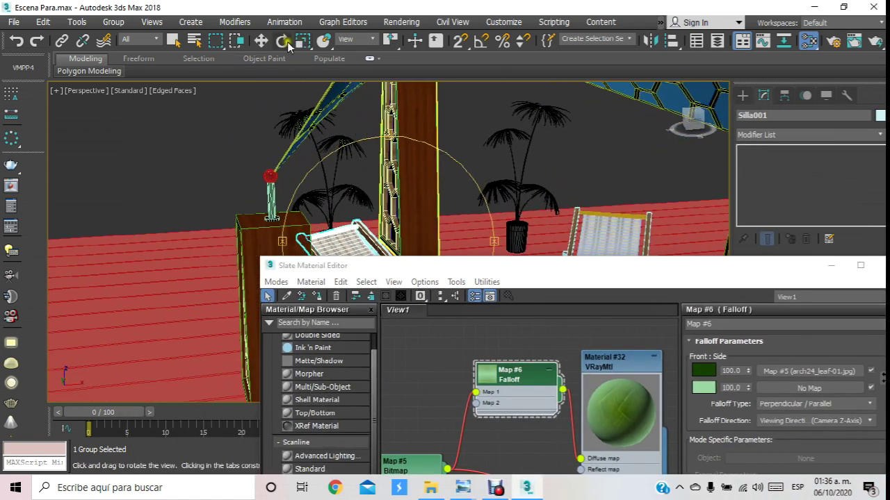
click(519, 191)
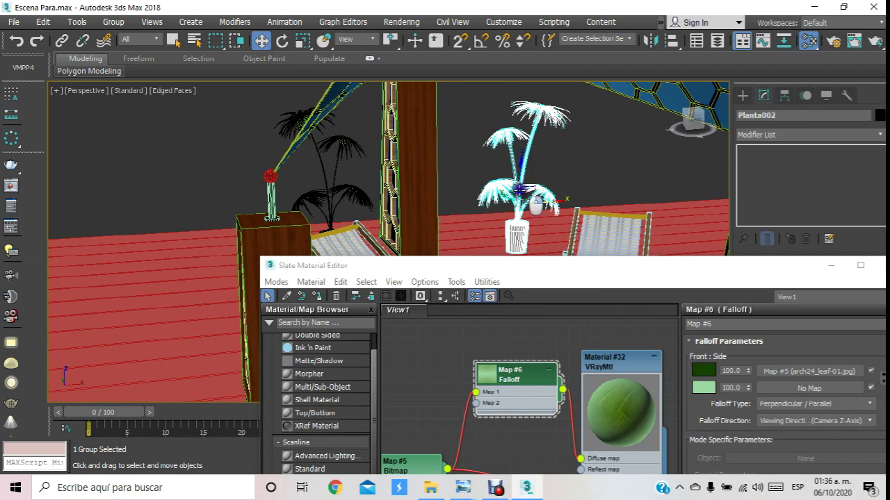
right_click(521, 198)
click(113, 22)
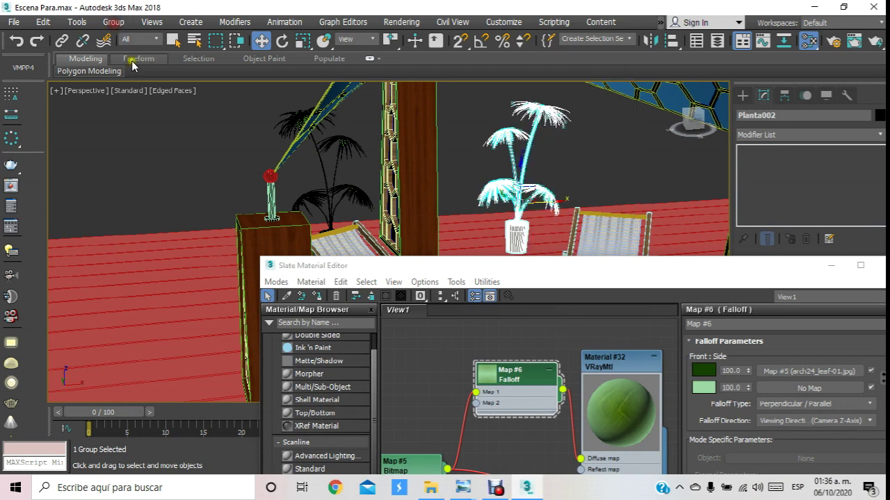
click(114, 22)
click(119, 78)
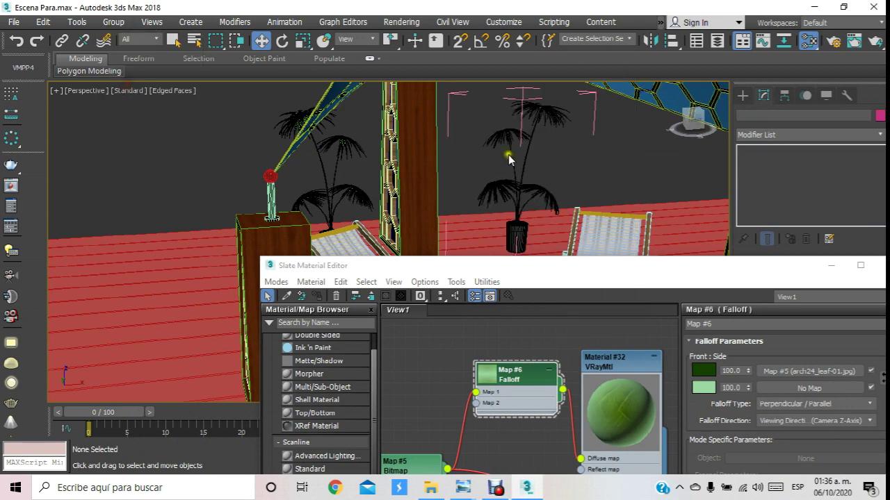
- Select the palm stems and leaves inside the opened group
click(507, 144)
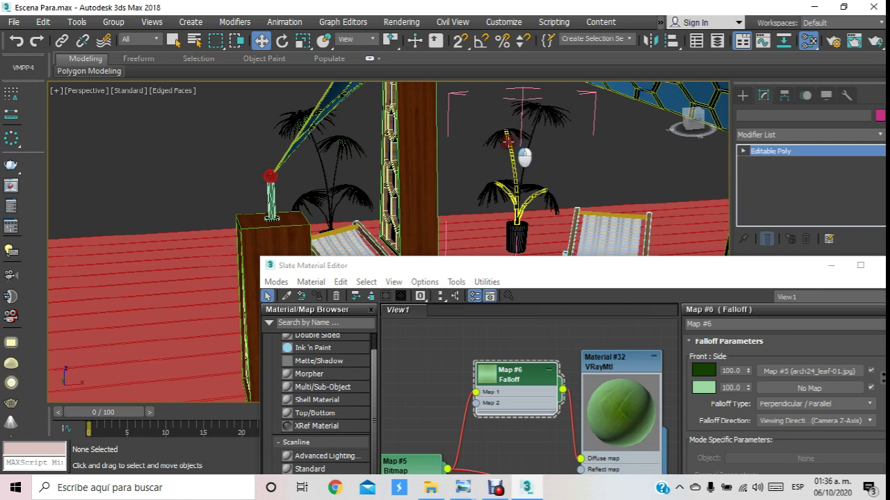
click(557, 113)
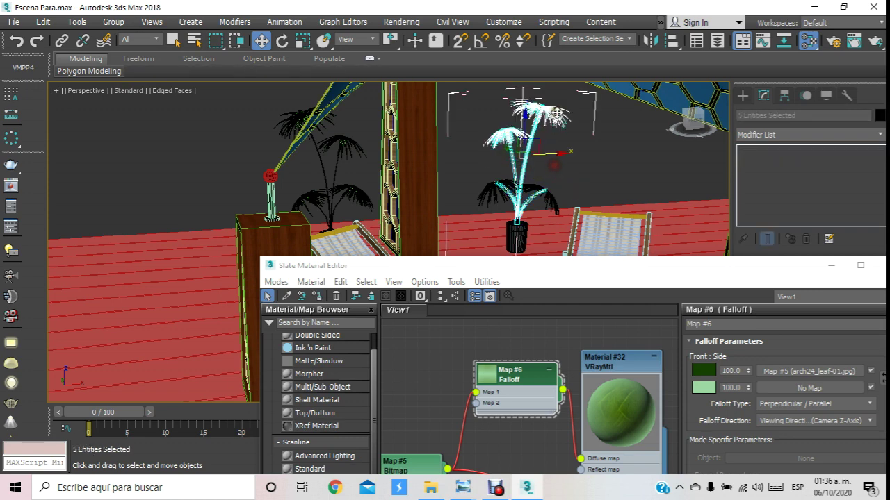
alt+middle_drag(552, 166, 549, 155)
click(549, 156)
scroll(518, 221, up, 3)
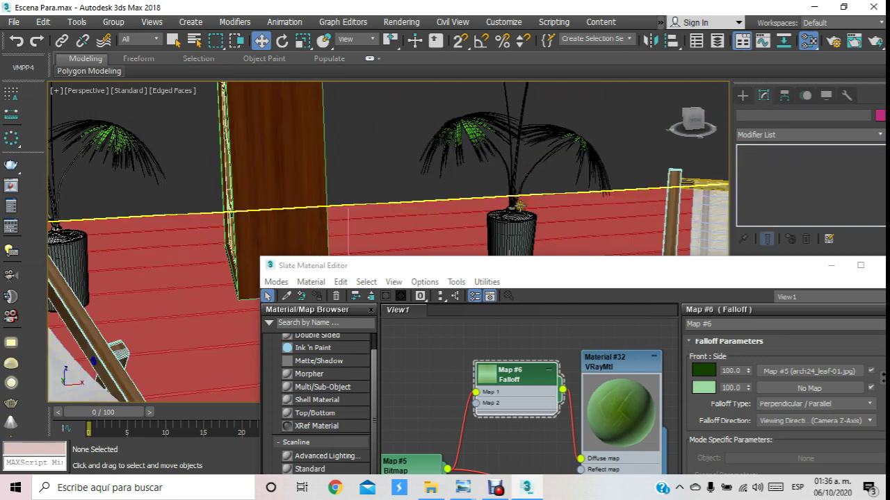
click(518, 173)
scroll(512, 209, up, 2)
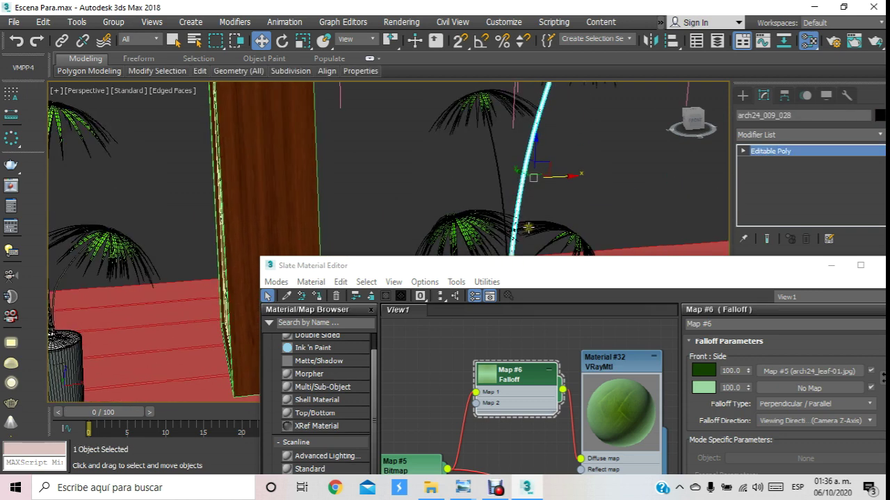
ctrl+click(564, 237)
ctrl+click(555, 230)
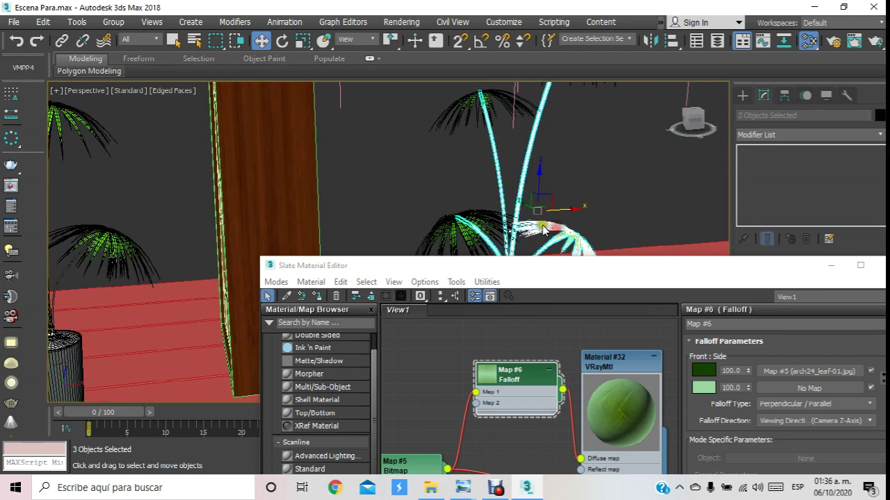
scroll(528, 208, down, 1)
scroll(528, 208, down, 2)
scroll(528, 208, down, 1)
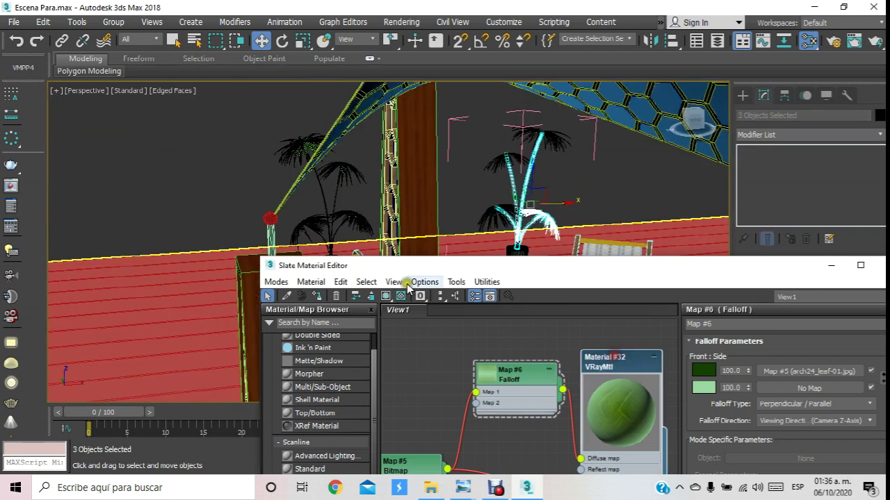
- Assign Material #32 to the selected palm parts and close the palm group
click(318, 296)
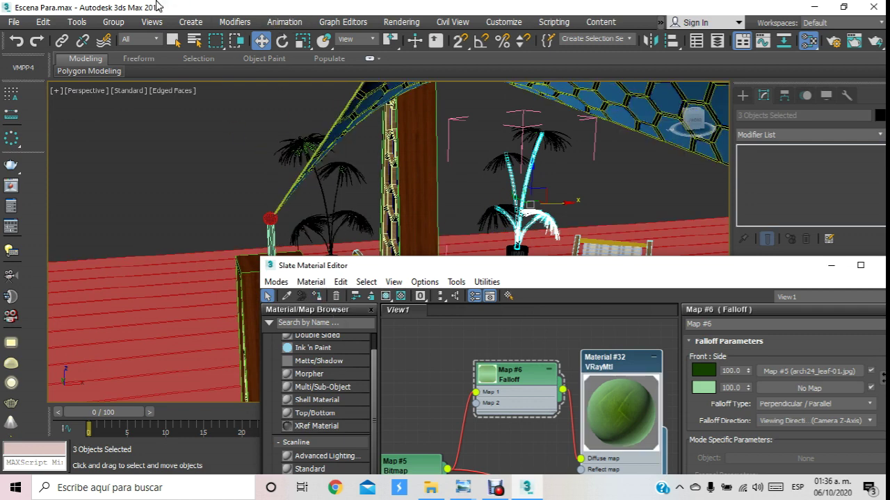
click(114, 22)
click(124, 110)
click(574, 180)
scroll(677, 227, down, 5)
- Close the Slate Material Editor and switch the viewport to Top view
drag(760, 271, 615, 296)
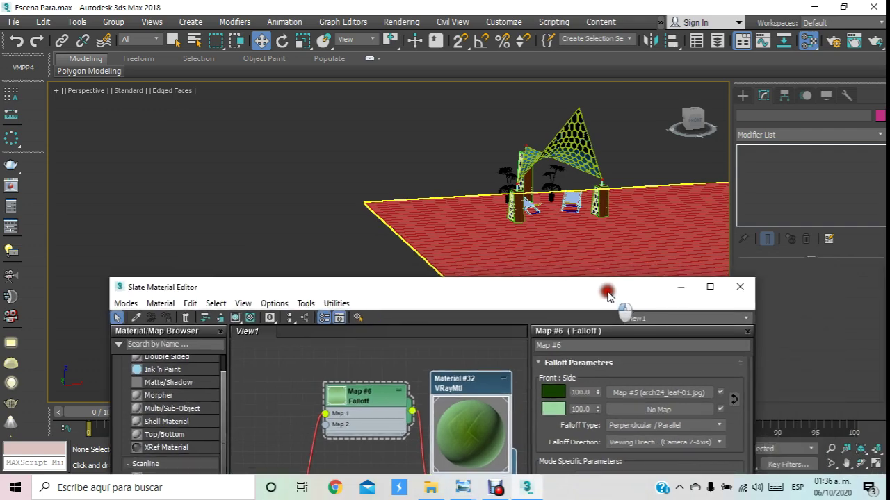
click(738, 285)
click(860, 465)
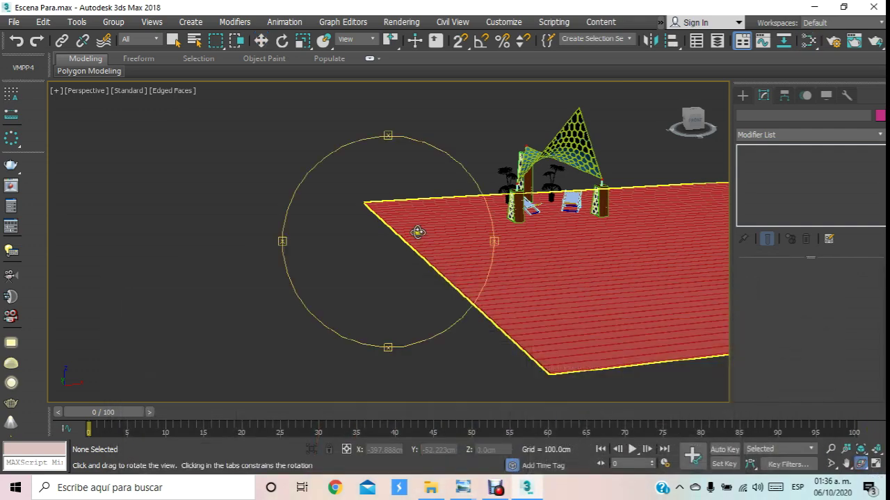
drag(417, 230, 419, 207)
scroll(420, 206, up, 5)
key(t)
scroll(417, 167, down, 3)
scroll(417, 167, down, 2)
scroll(417, 167, down, 1)
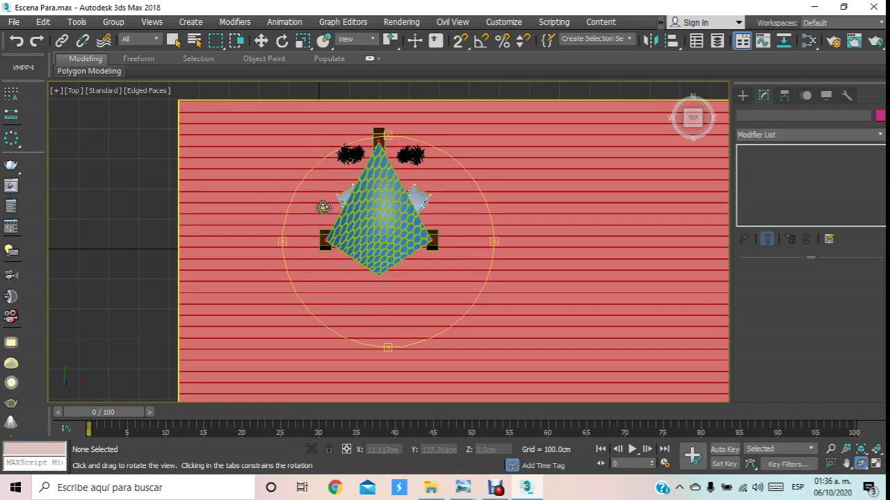
click(260, 41)
- Create a targeted physical camera aimed at the pergola
click(739, 98)
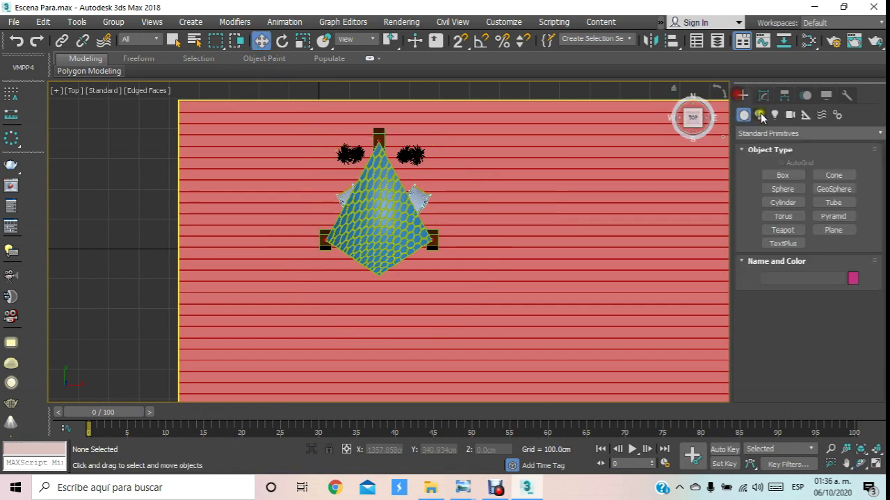
click(790, 115)
click(782, 174)
drag(244, 355, 456, 115)
- Set the camera's Exposure Gain to Manual ISO 400 and look through it
mouse_move(746, 359)
mouse_down()
mouse_move(785, 254)
mouse_move(789, 141)
mouse_up()
drag(760, 313, 766, 204)
scroll(760, 234, down, 2)
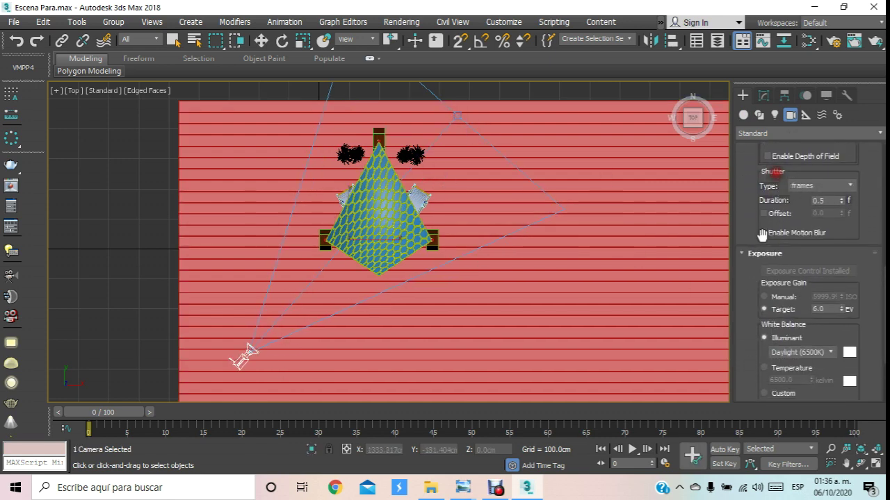
click(784, 298)
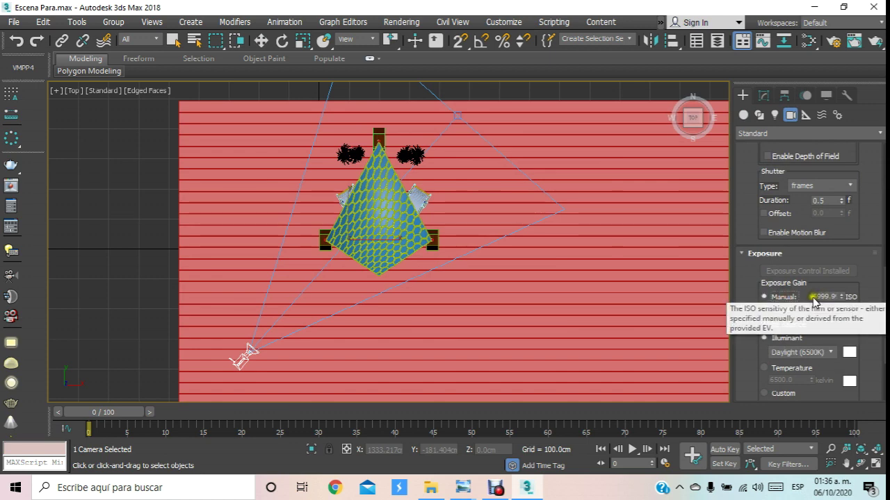
drag(813, 298, 883, 294)
key(BackSpace)
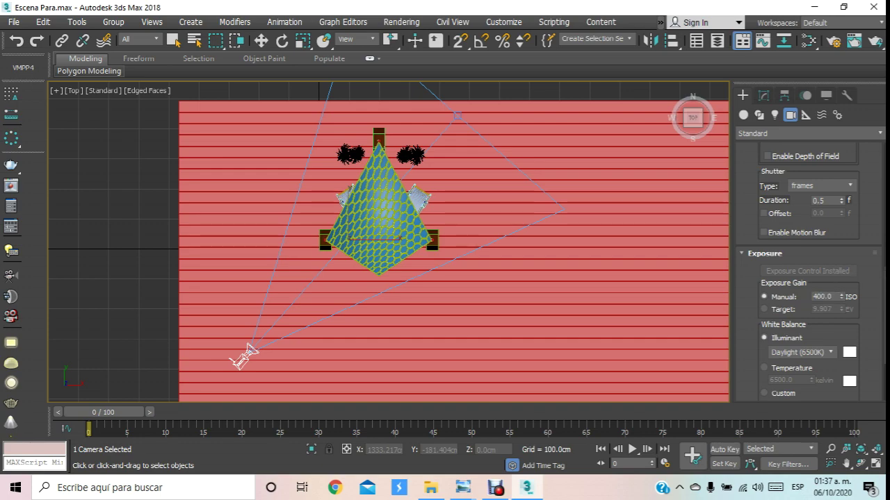
key(c)
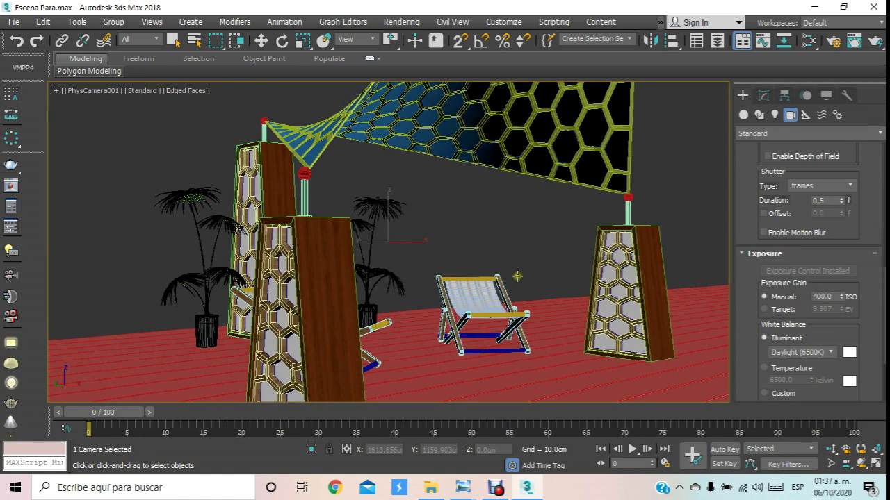
- Turn on Show Safe Frames in the PhysCamera001 view
click(830, 450)
click(443, 216)
click(142, 92)
click(230, 25)
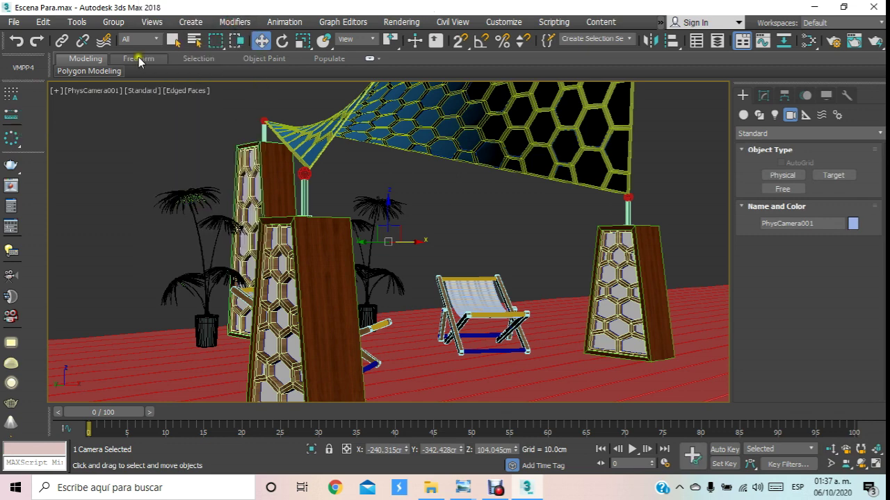
click(156, 92)
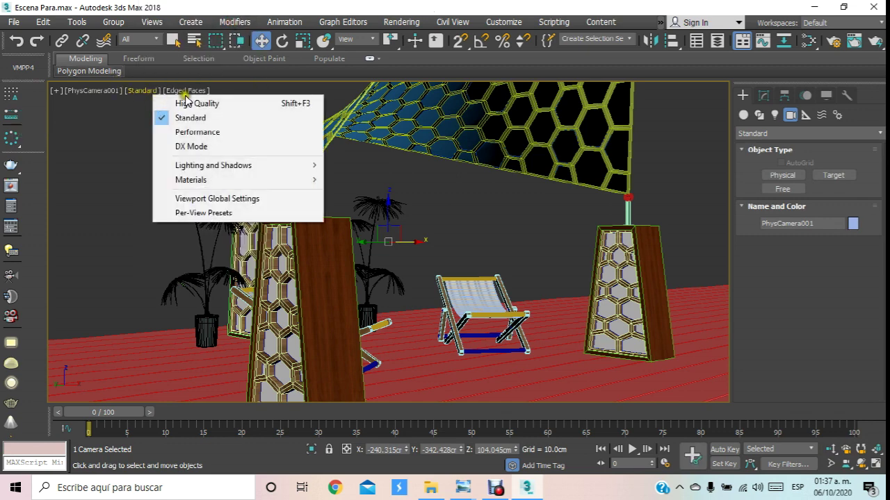
click(187, 91)
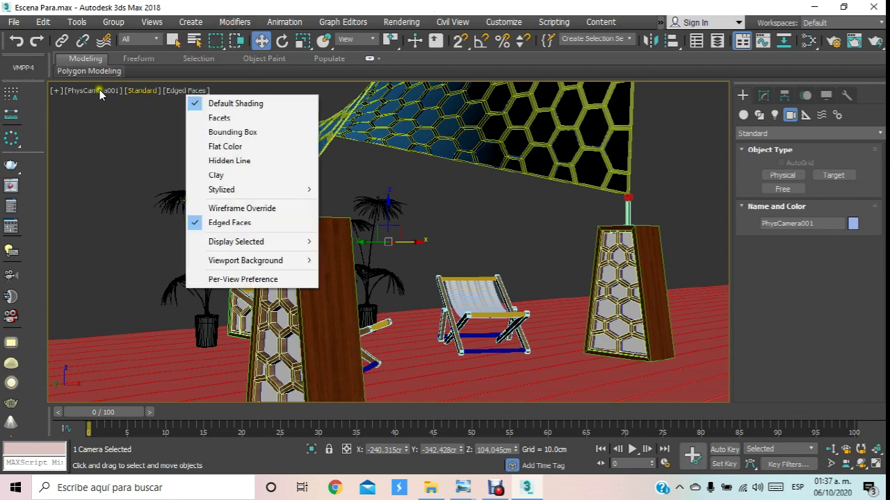
click(99, 95)
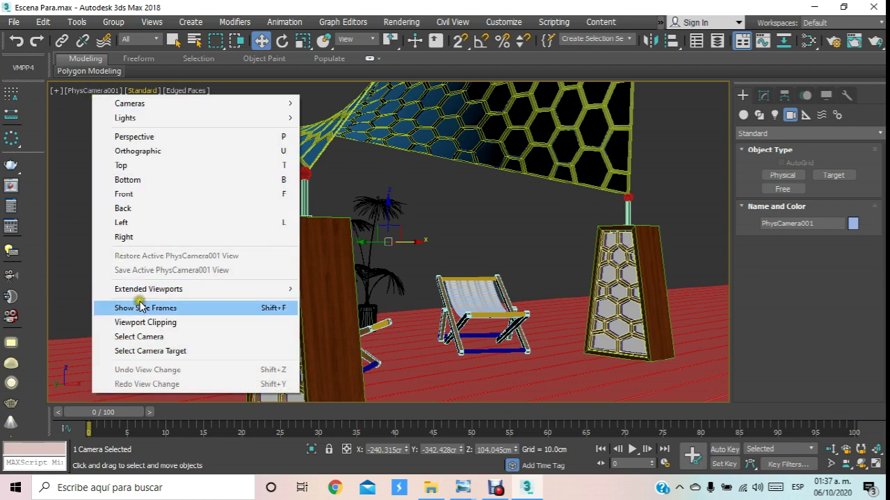
click(141, 306)
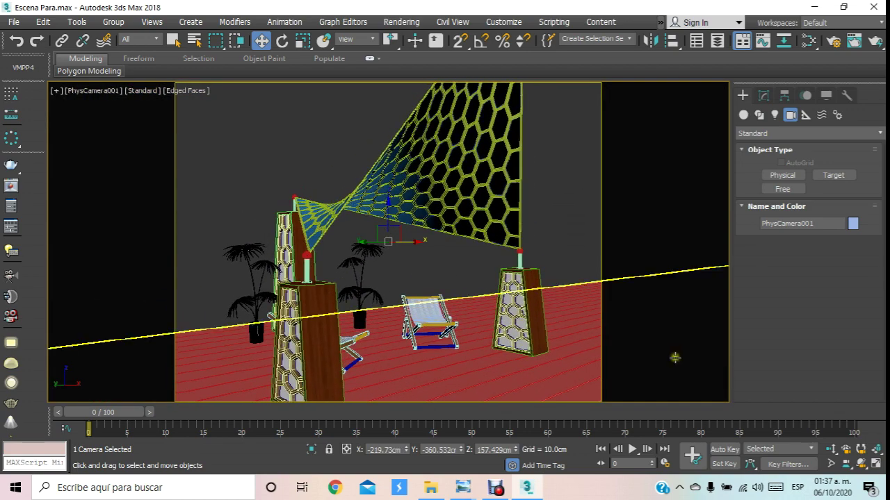
- Dolly the camera back until the whole pergola fits the frame
click(833, 452)
mouse_move(461, 209)
mouse_down()
mouse_move(451, 236)
mouse_move(469, 260)
mouse_move(453, 240)
mouse_up()
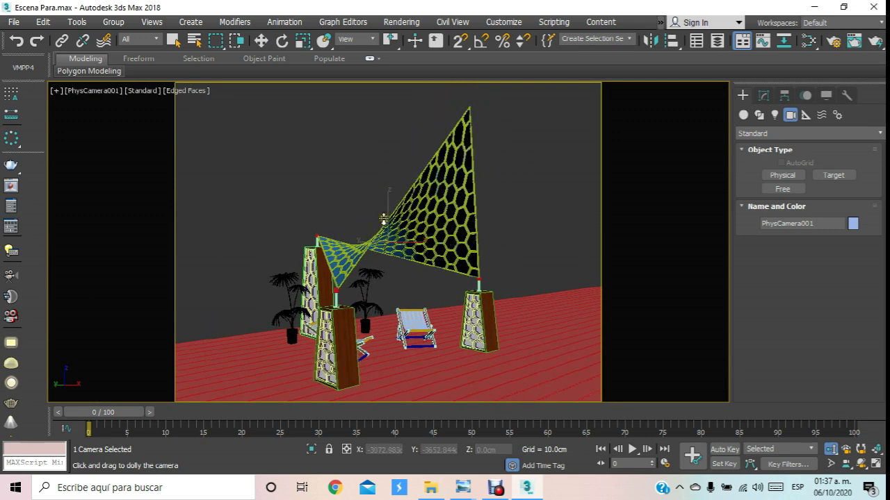
click(808, 40)
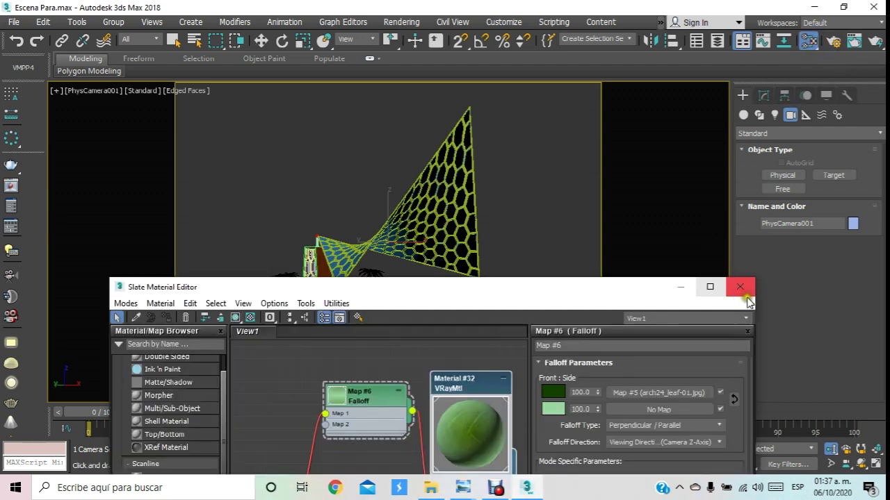
click(739, 286)
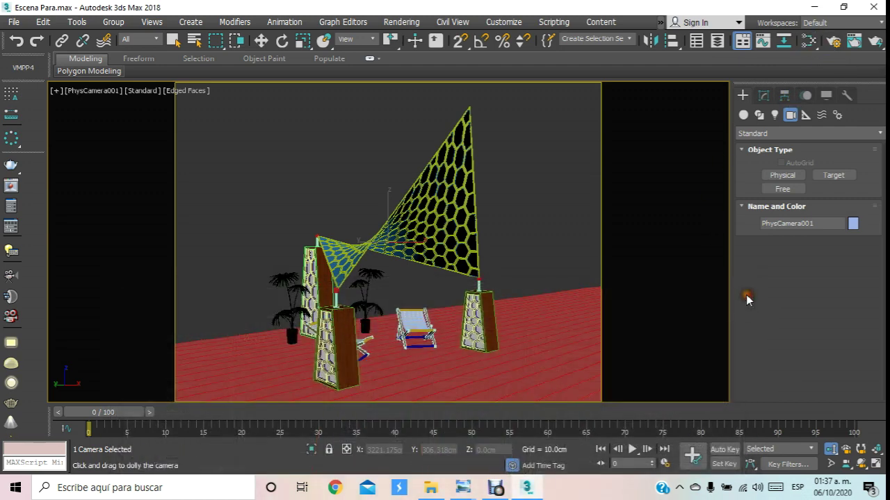
click(834, 43)
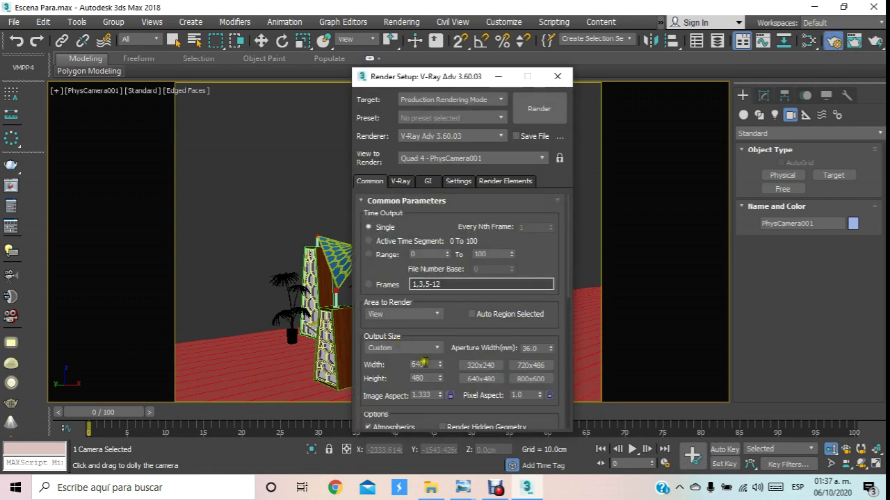
double_click(430, 367)
key(Tab)
text(90)
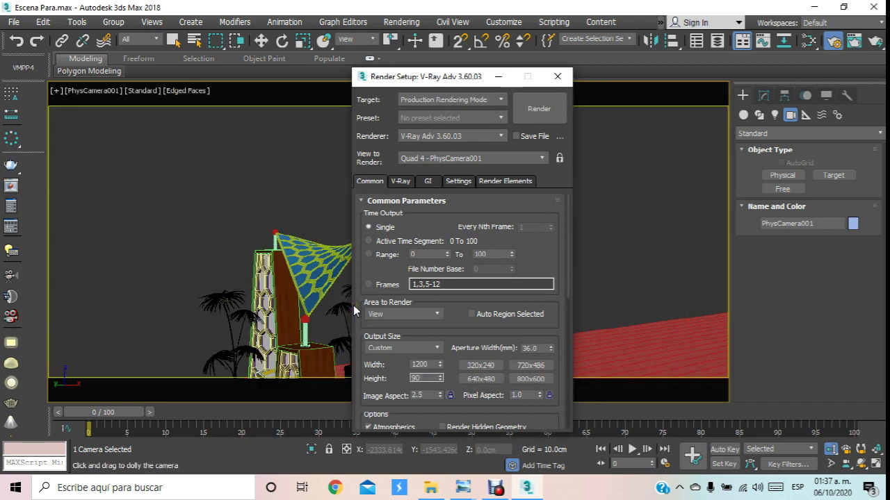
key(Return)
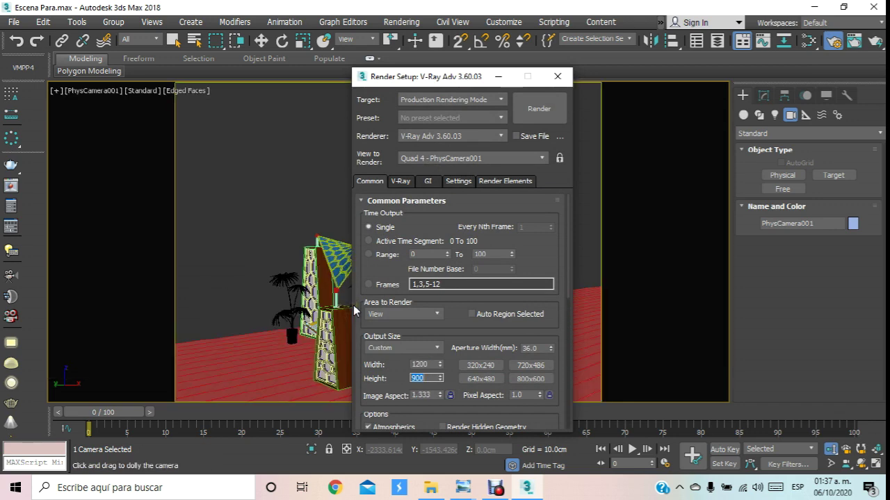
click(477, 380)
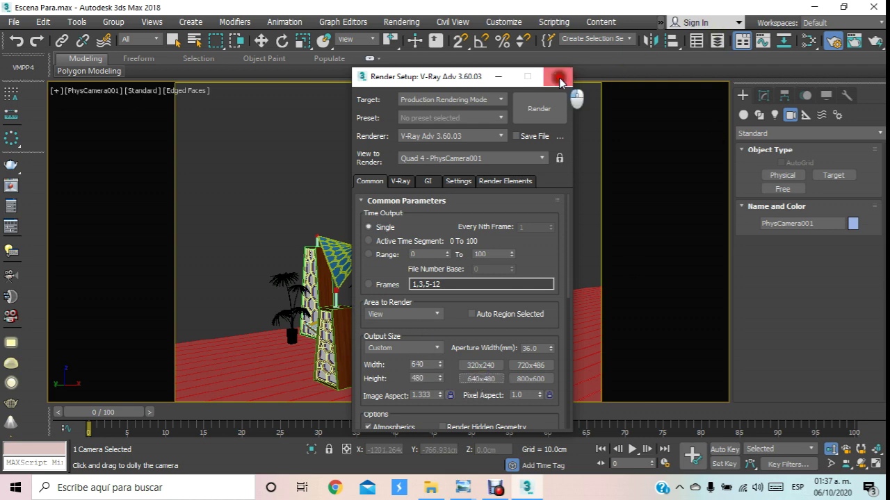
click(557, 76)
- Orbit the camera slightly, then return to Perspective view looking down on the scene
drag(447, 178, 455, 201)
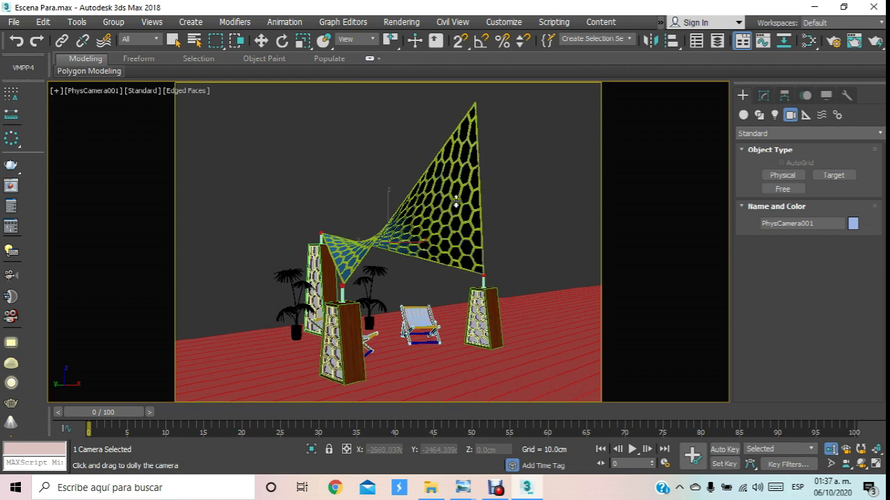
click(860, 464)
drag(321, 288, 326, 295)
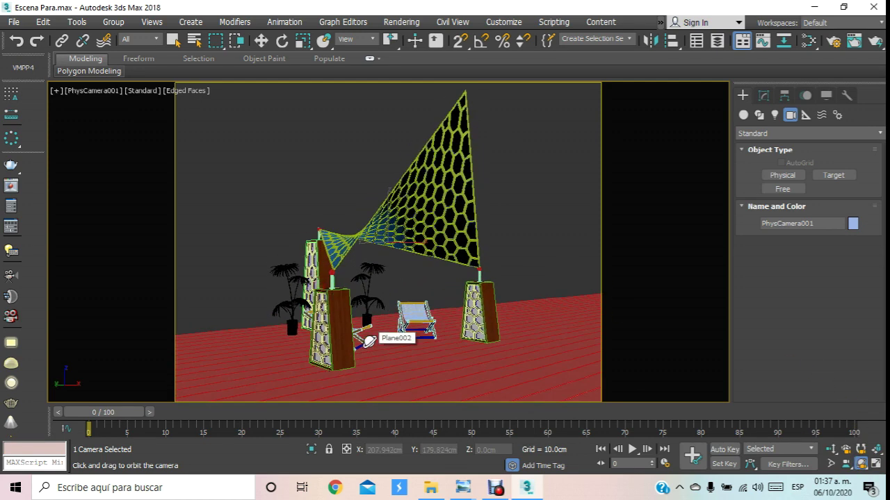
key(w)
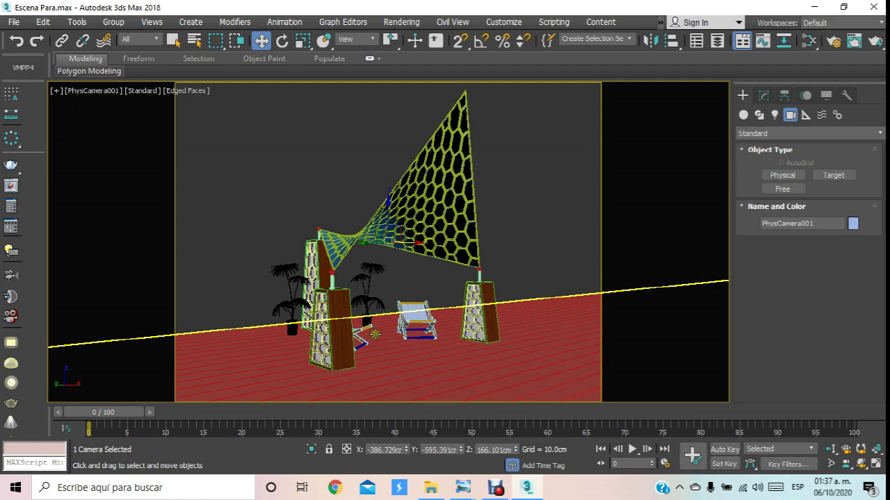
key(p)
click(860, 453)
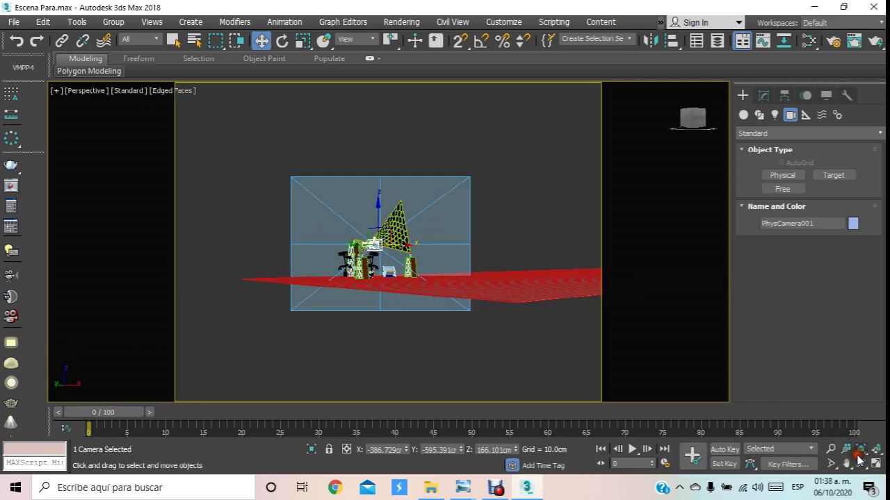
click(860, 463)
drag(390, 312, 238, 6)
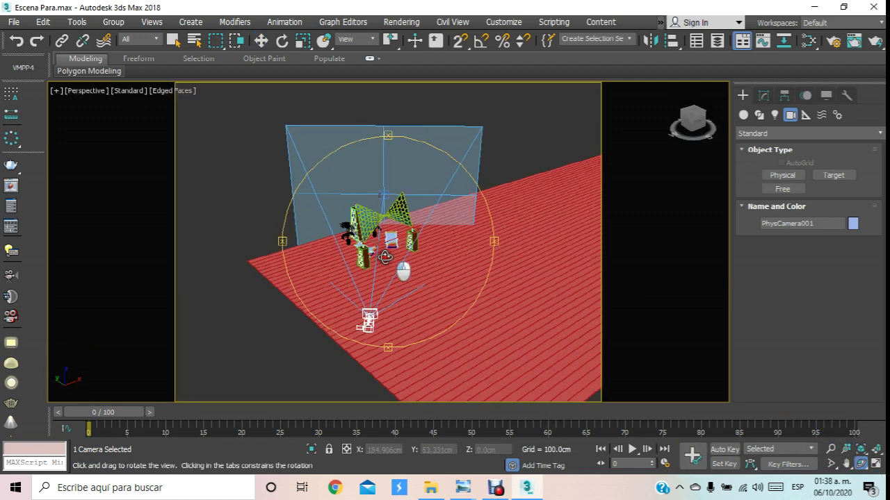
click(261, 41)
- Select the floor plane Plane002 and check its wood material in the material editor
click(251, 288)
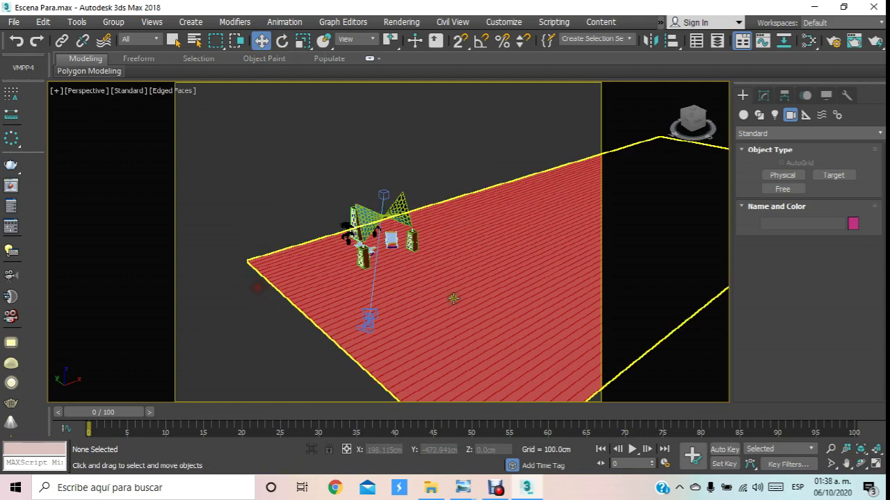
click(449, 295)
scroll(405, 230, up, 3)
scroll(419, 300, up, 3)
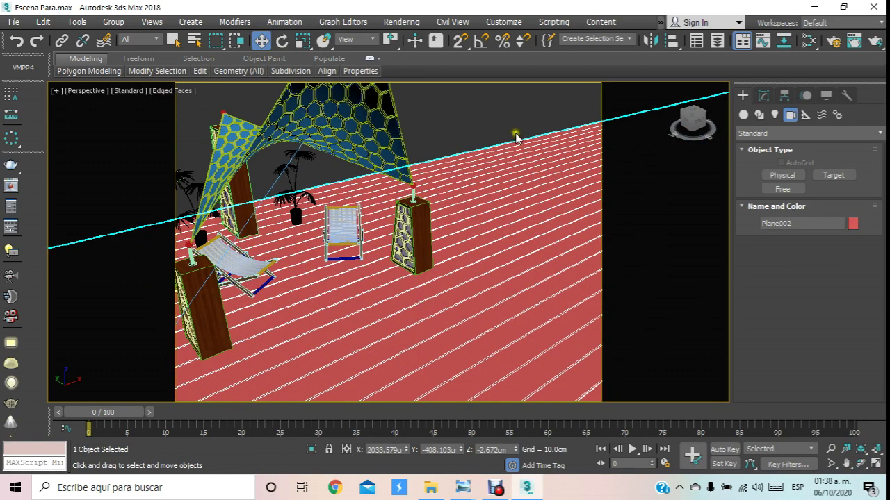
key(m)
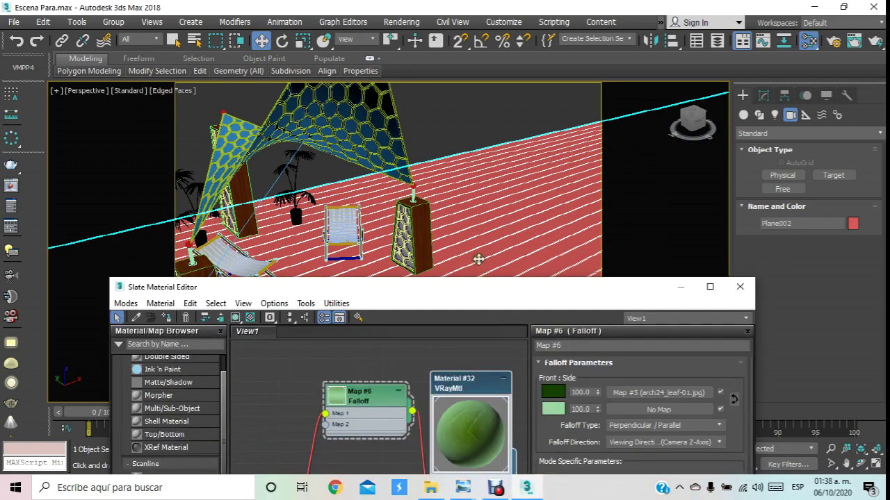
drag(462, 287, 485, 125)
scroll(354, 278, down, 3)
scroll(347, 271, down, 2)
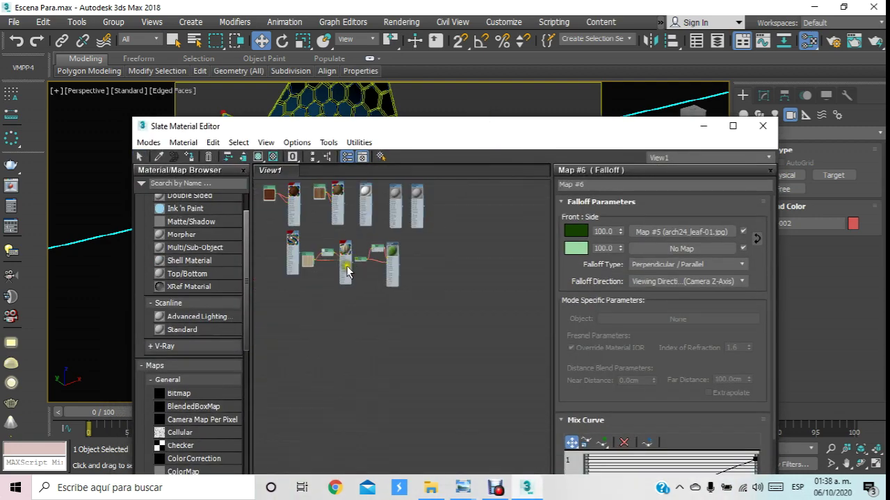
scroll(348, 268, up, 2)
scroll(350, 229, up, 2)
scroll(351, 202, up, 1)
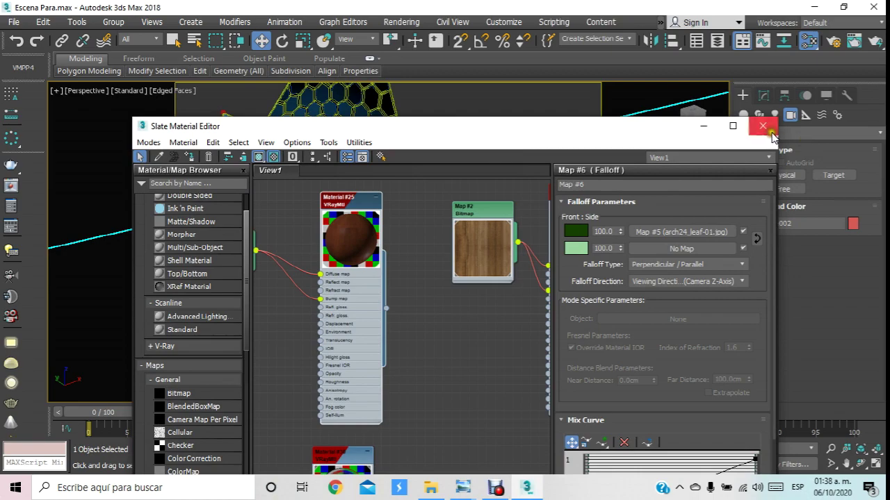
click(762, 126)
- Orbit and zoom in close on the wood-textured floor
scroll(417, 250, down, 4)
mouse_move(392, 240)
alt+middle_down()
mouse_move(197, 280)
mouse_move(271, 301)
alt+middle_up()
scroll(507, 260, up, 3)
scroll(449, 206, up, 2)
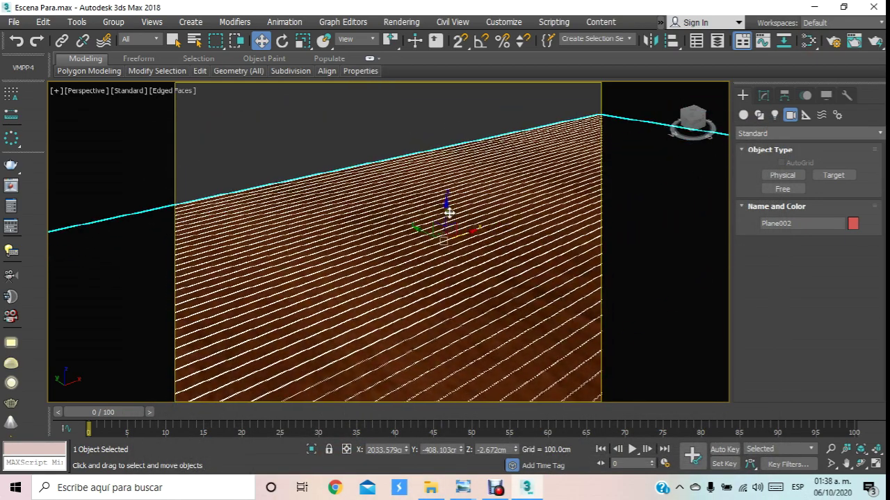
- Add a UVW Map modifier to Plane002 and select its Gizmo
click(766, 100)
click(865, 134)
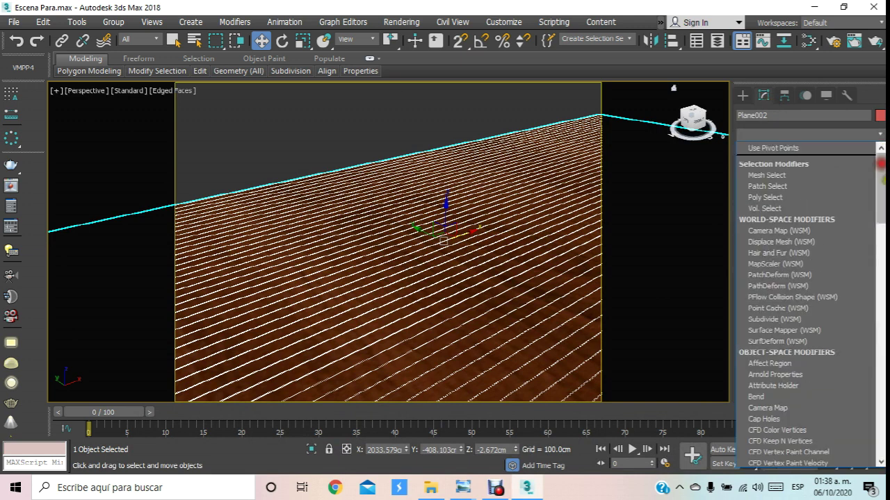
drag(877, 212, 879, 431)
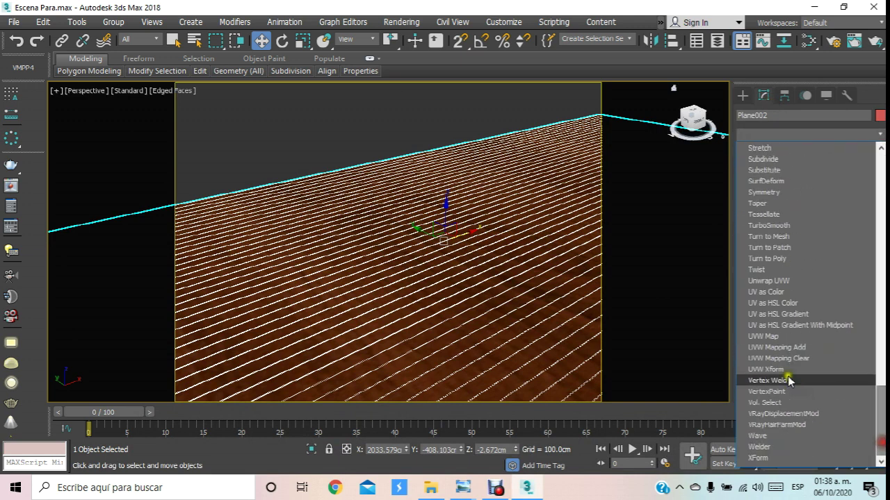
click(772, 340)
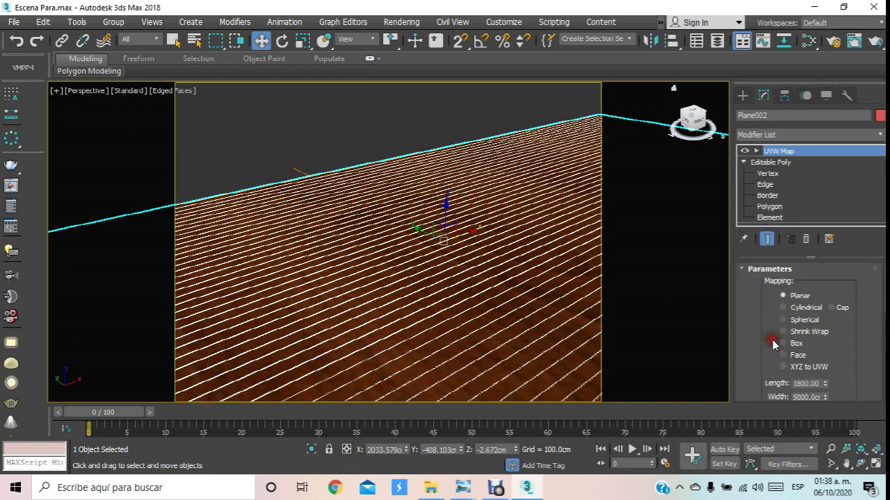
click(755, 151)
click(779, 162)
- Scale the UVW Map gizmo to enlarge the wood grain on the floor
middle_drag(471, 247, 467, 254)
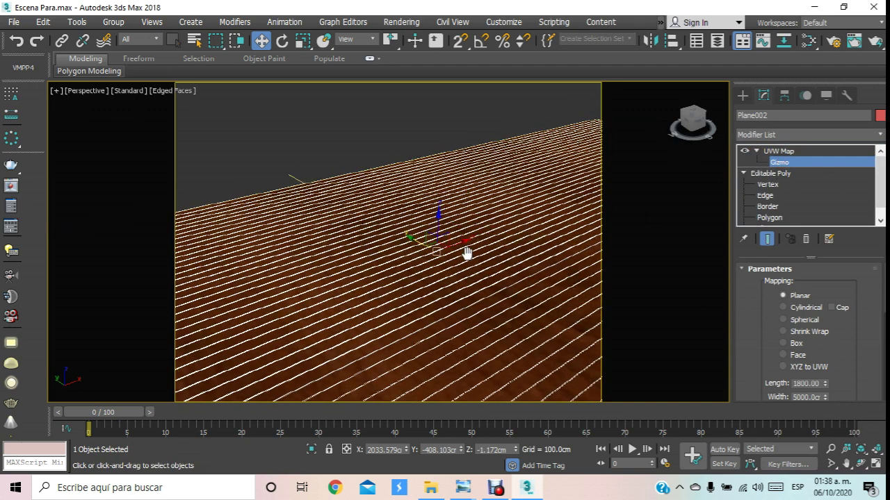
click(303, 40)
scroll(459, 278, up, 3)
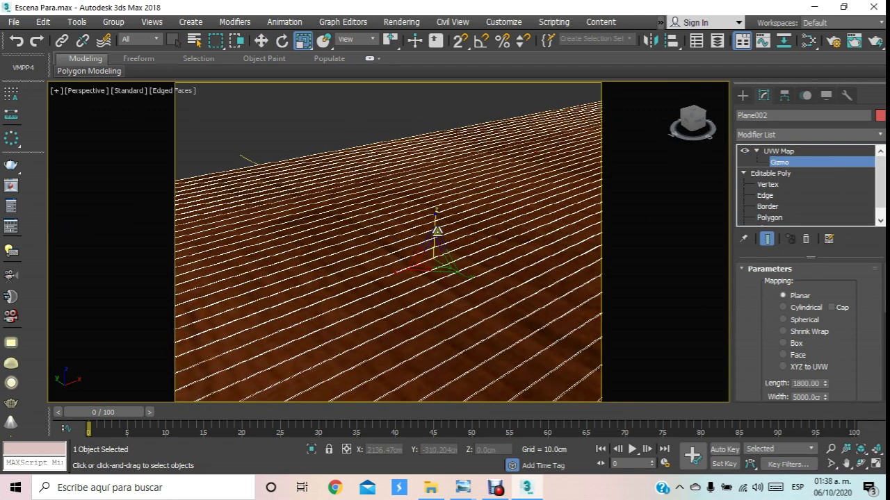
scroll(434, 281, up, 3)
mouse_move(429, 286)
mouse_down()
mouse_move(440, 371)
mouse_move(427, 79)
mouse_up()
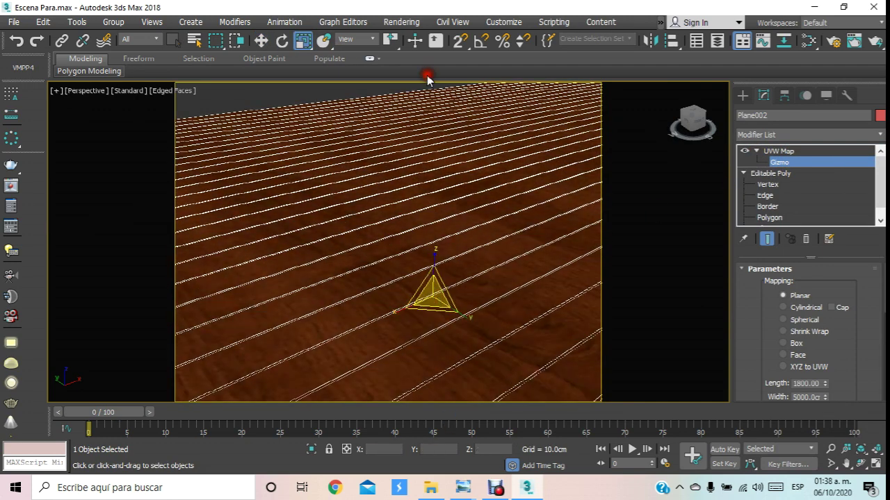
drag(431, 292, 372, 253)
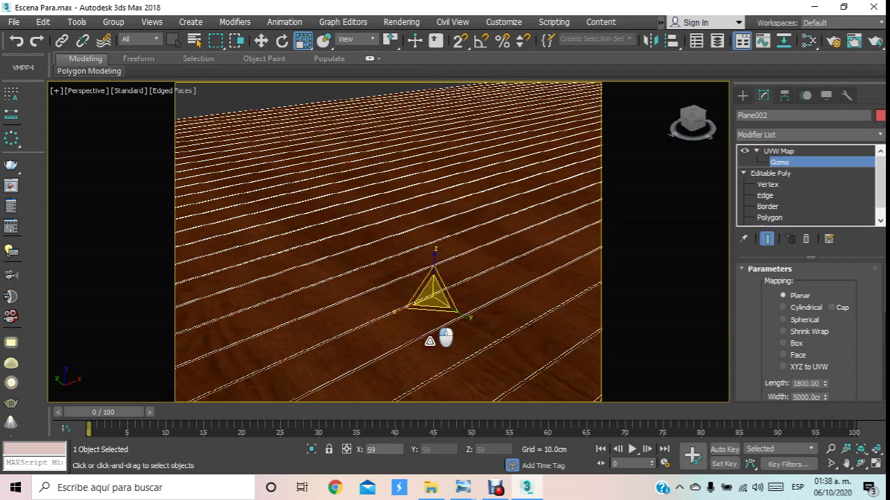
scroll(386, 208, down, 3)
scroll(382, 205, down, 3)
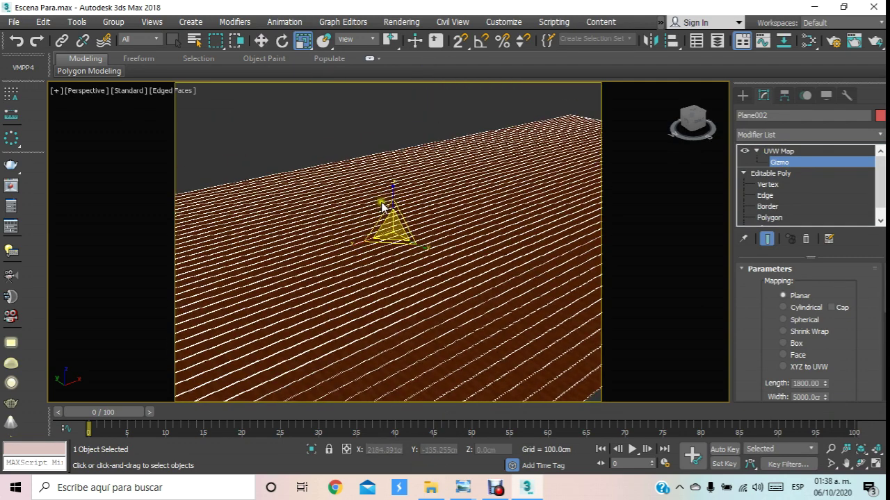
- Inspect the floor in wireframe from a top-down angle, then return to shaded view
click(187, 93)
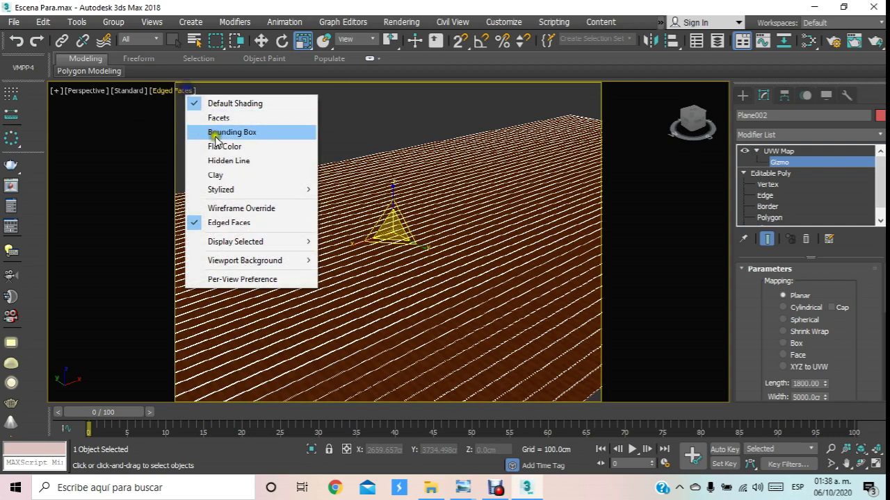
click(232, 209)
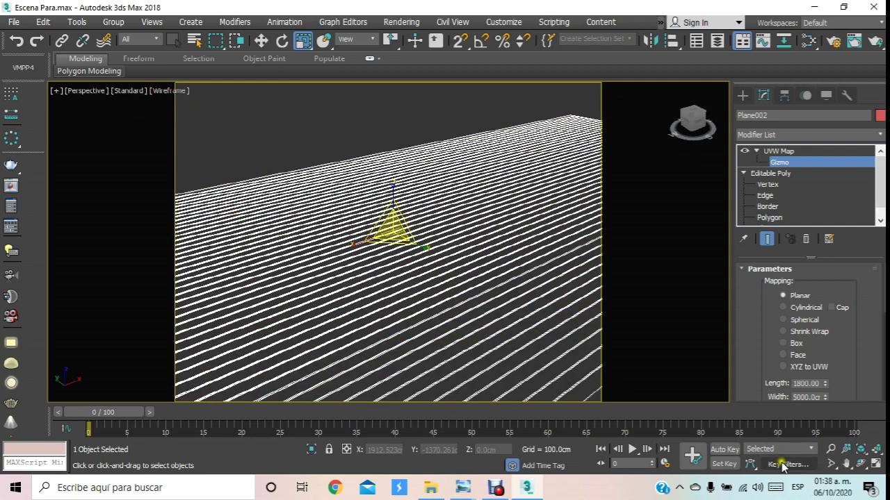
click(860, 464)
mouse_move(434, 255)
mouse_down()
mouse_move(393, 275)
mouse_move(381, 246)
mouse_move(371, 262)
mouse_move(352, 233)
mouse_move(375, 239)
mouse_up()
scroll(371, 262, up, 3)
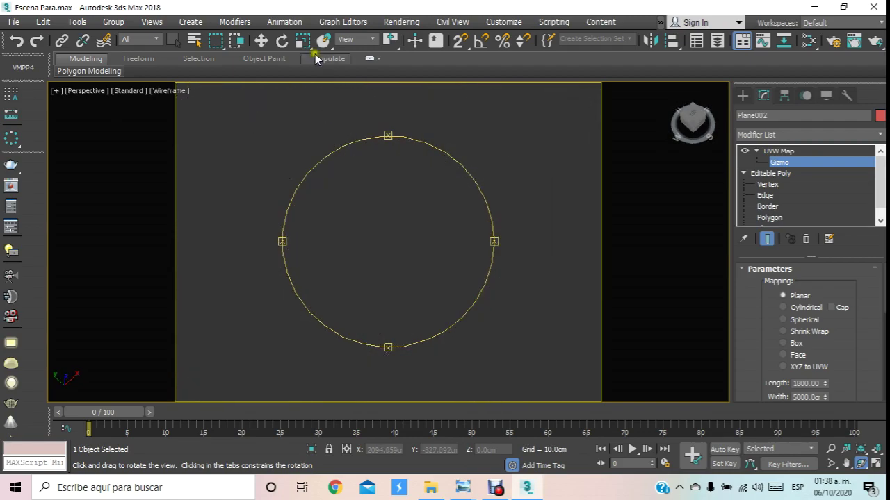
mouse_move(346, 177)
mouse_down()
mouse_move(400, 150)
mouse_move(404, 159)
mouse_up()
click(298, 41)
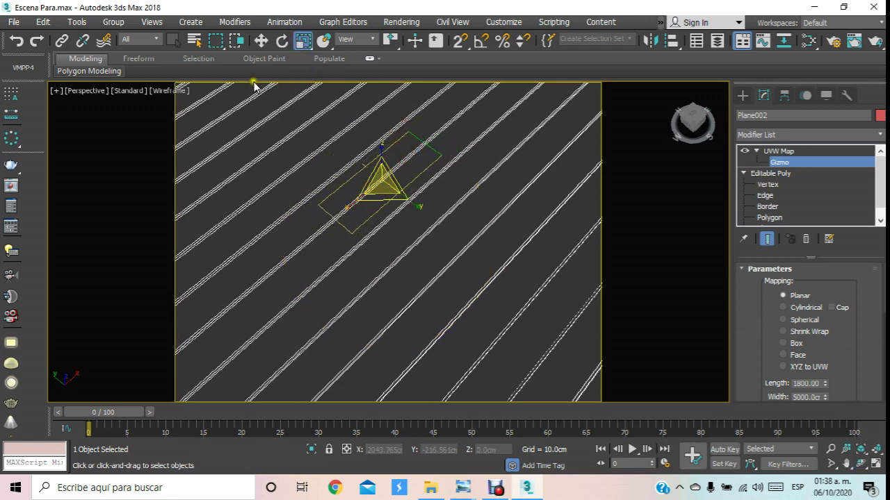
click(175, 91)
click(208, 100)
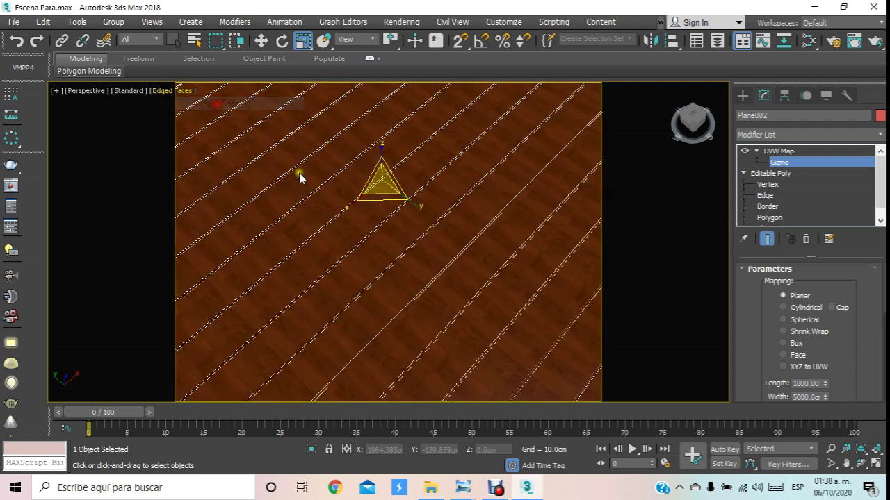
- Rotate the mapping gizmo 90° on Z and scale it up to 1800 × 5000 cm planks
click(282, 41)
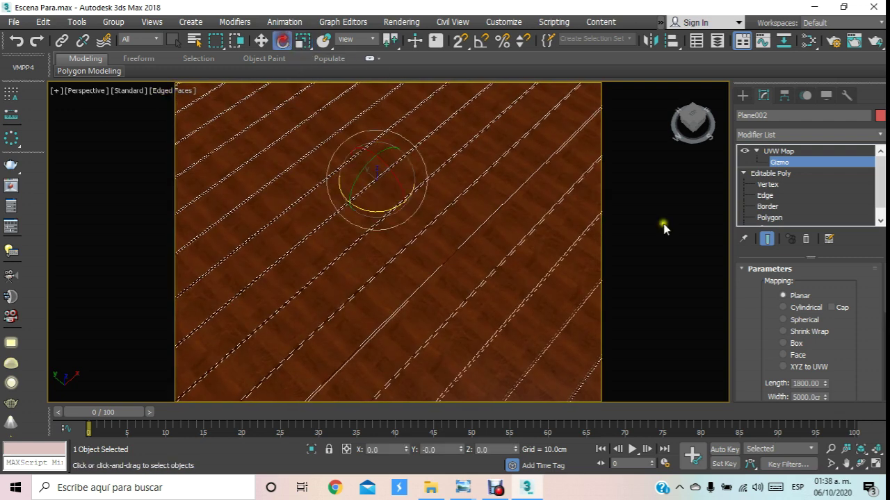
click(486, 450)
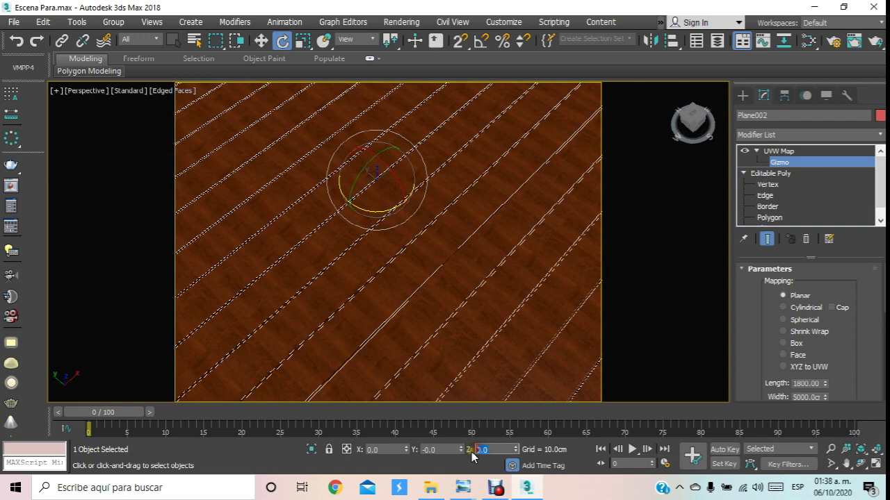
text(90)
key(Return)
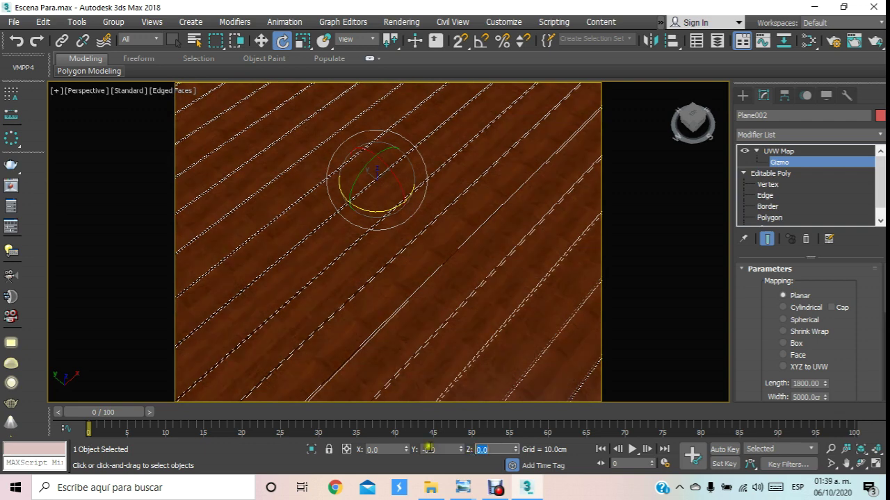
middle_drag(301, 265, 312, 287)
key(r)
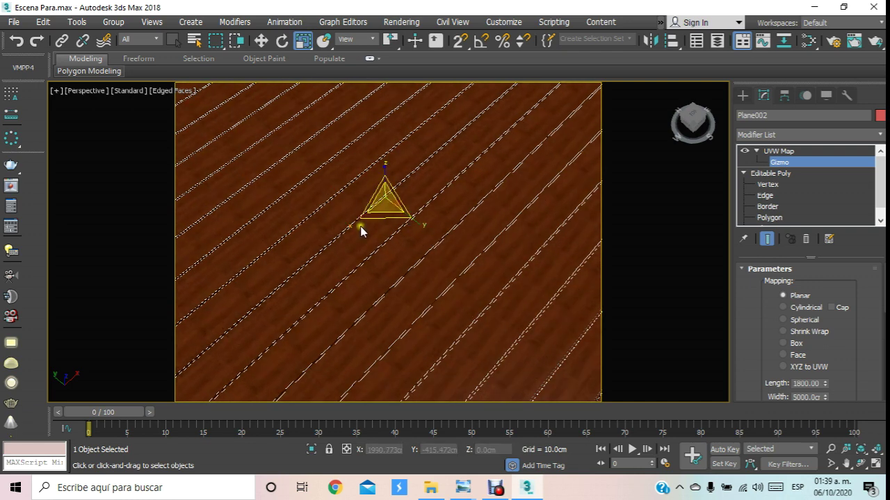
drag(355, 223, 146, 362)
scroll(435, 185, down, 3)
scroll(430, 221, down, 2)
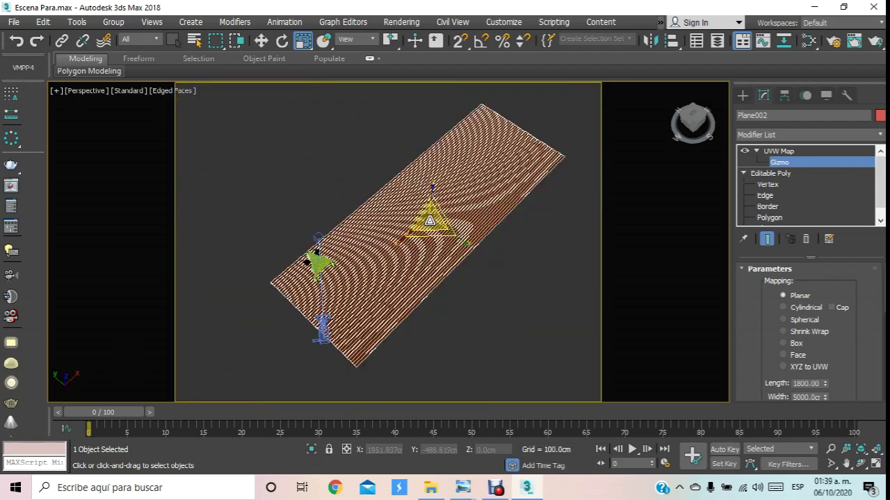
- Nudge the PhysCamera001 view, deselect the floor plane and return to Perspective
key(c)
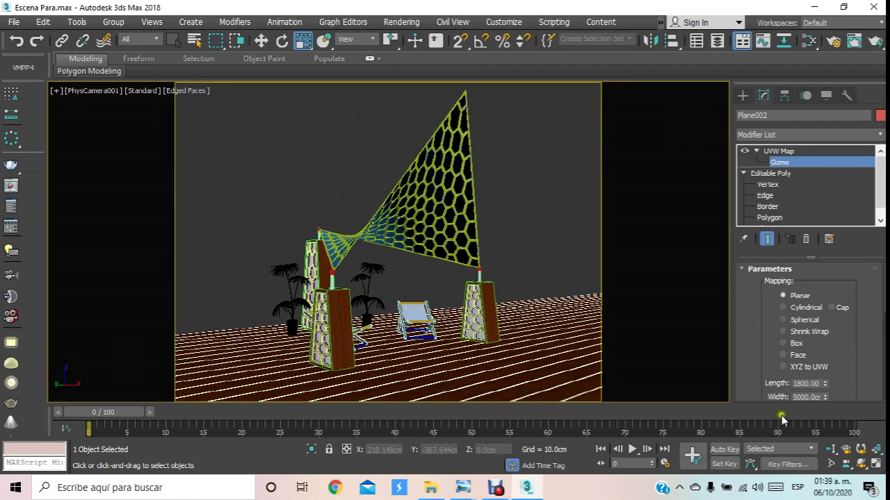
click(830, 449)
drag(482, 325, 453, 300)
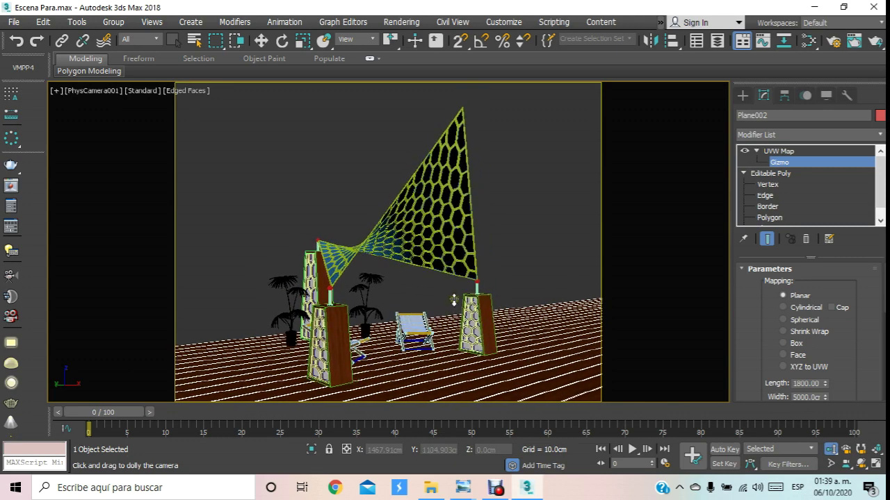
click(281, 40)
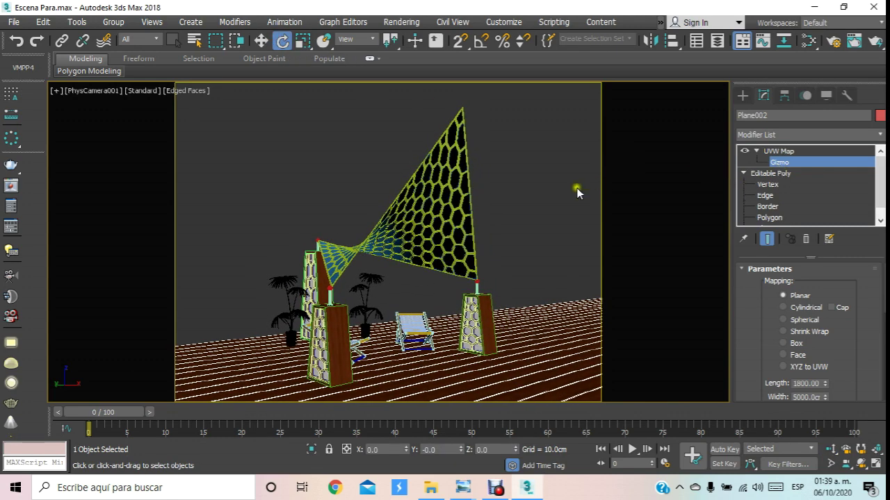
click(820, 158)
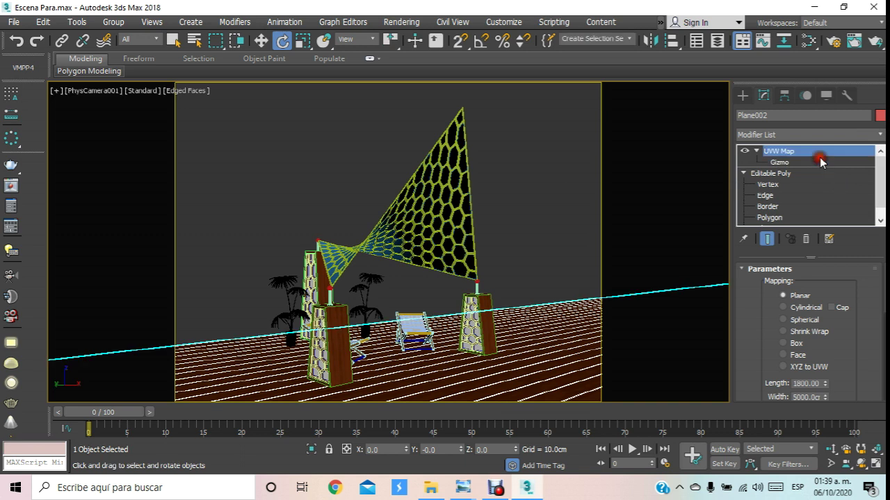
click(576, 198)
key(p)
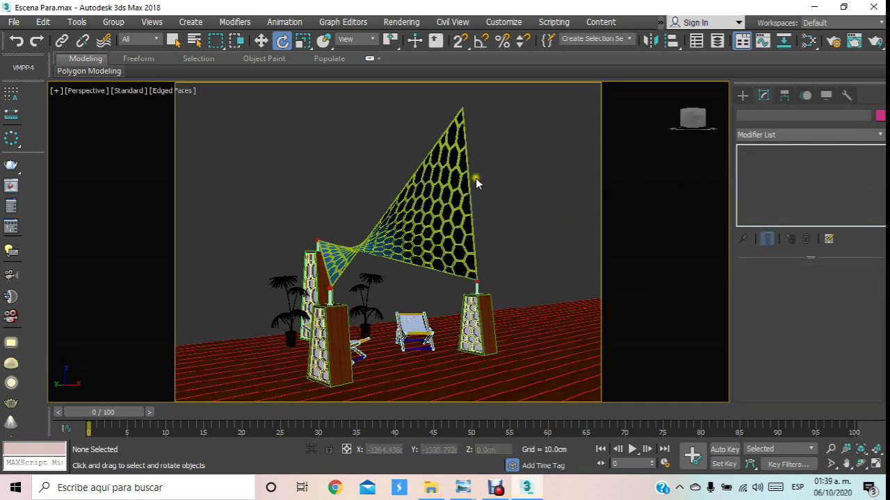
- Select the hexagon canopy mesh Plane001 and zoom in on it
click(403, 235)
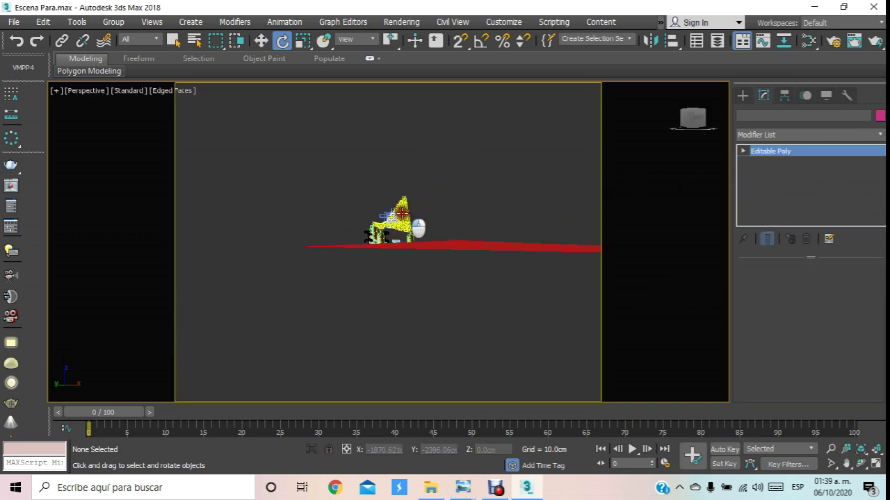
click(833, 450)
drag(396, 205, 418, 157)
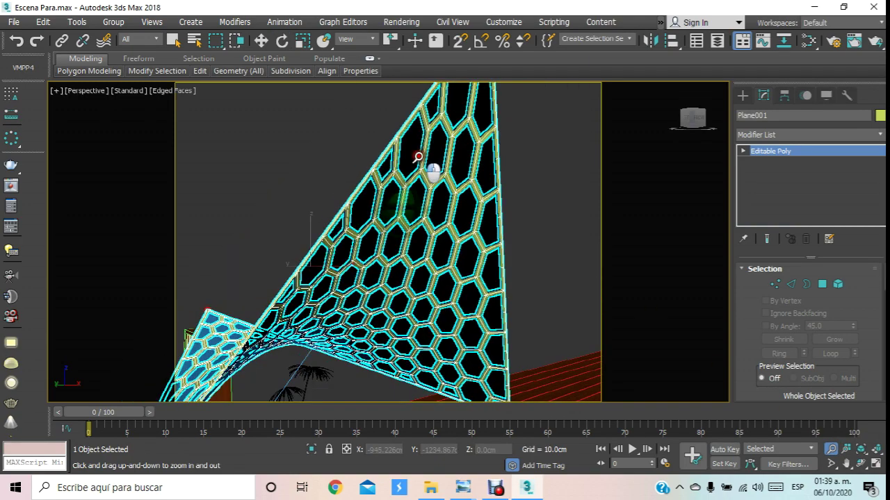
click(261, 40)
click(340, 130)
- Assign the falloff-blended material to the leaf mesh and show it in the viewport
click(423, 179)
key(m)
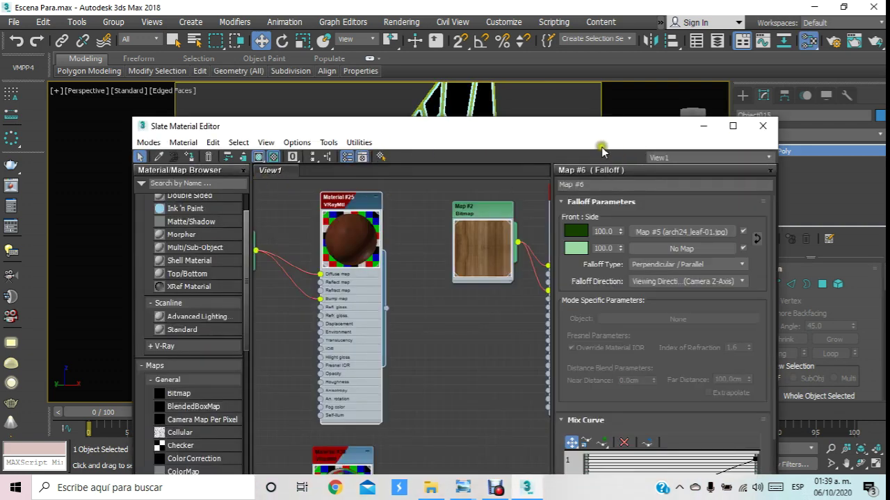
scroll(436, 228, down, 5)
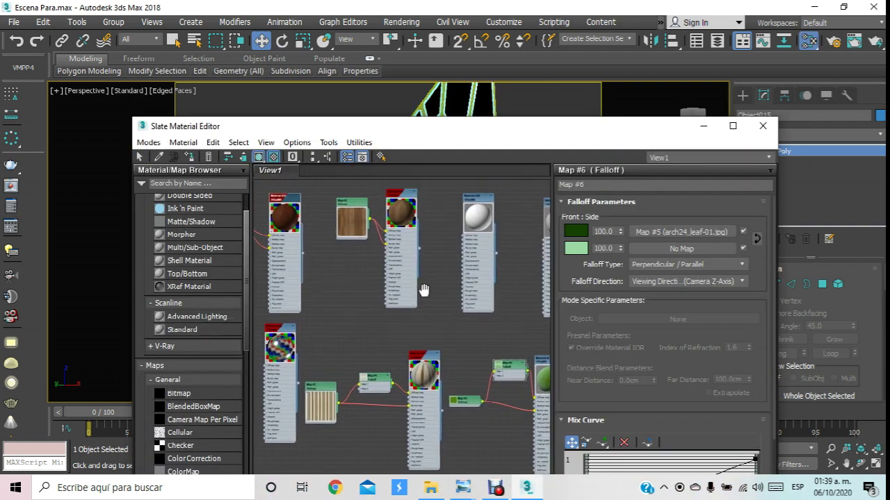
click(471, 215)
click(189, 155)
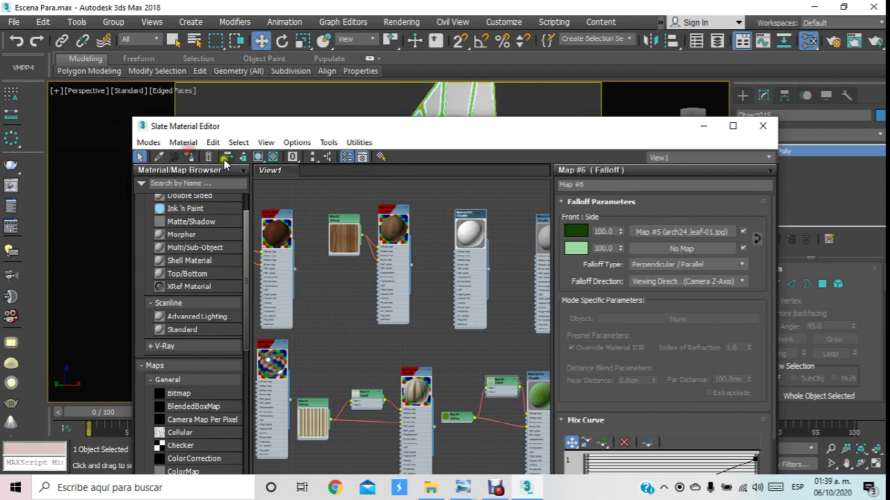
drag(428, 132, 464, 212)
click(399, 139)
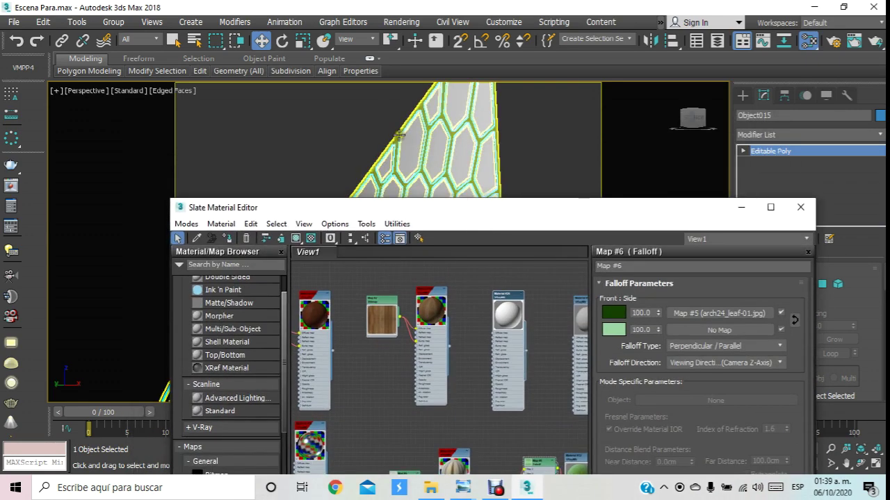
click(427, 297)
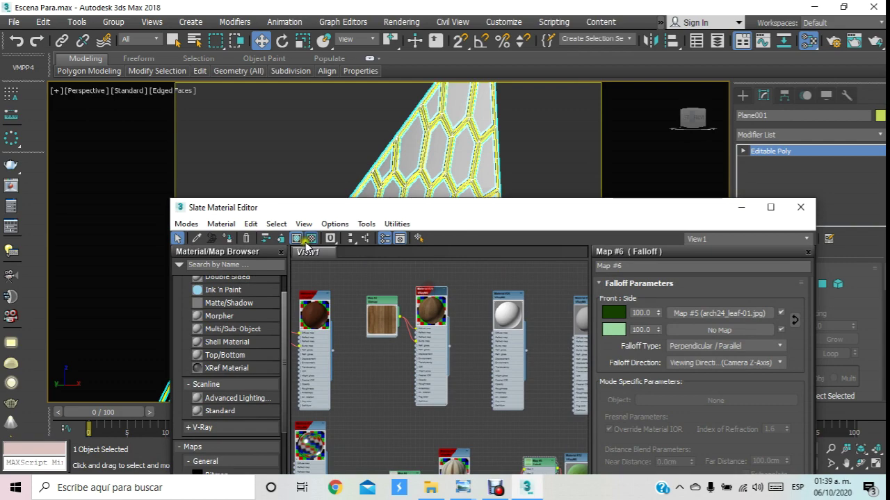
click(229, 239)
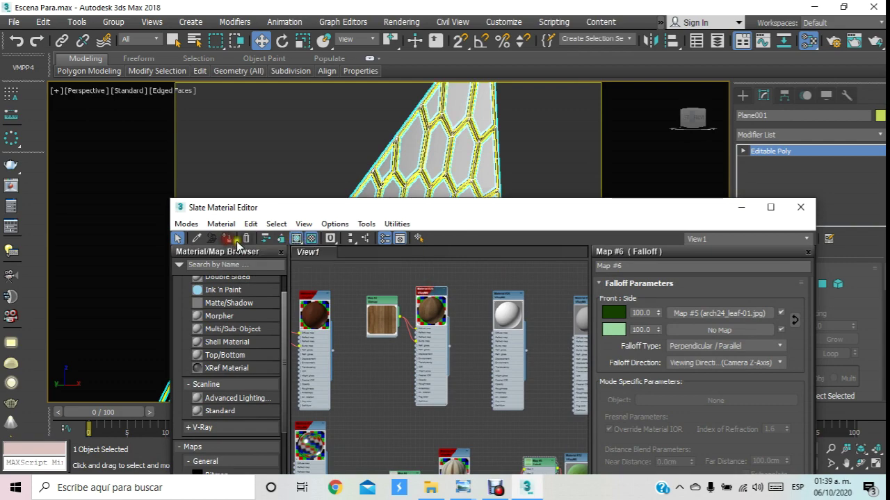
click(294, 155)
- Clear the object selection and zoom the view out
click(800, 207)
scroll(545, 198, down, 3)
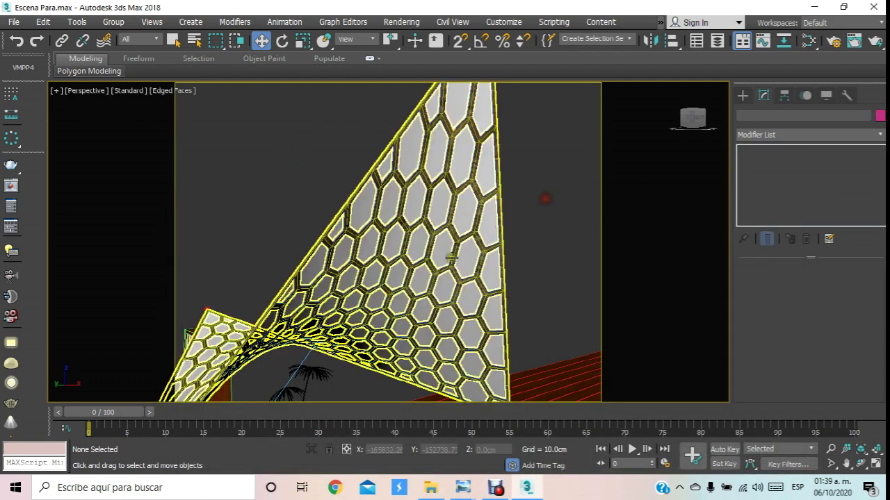
scroll(545, 199, down, 3)
- Start a test render of the PhysCamera001 view, then cancel it
key(c)
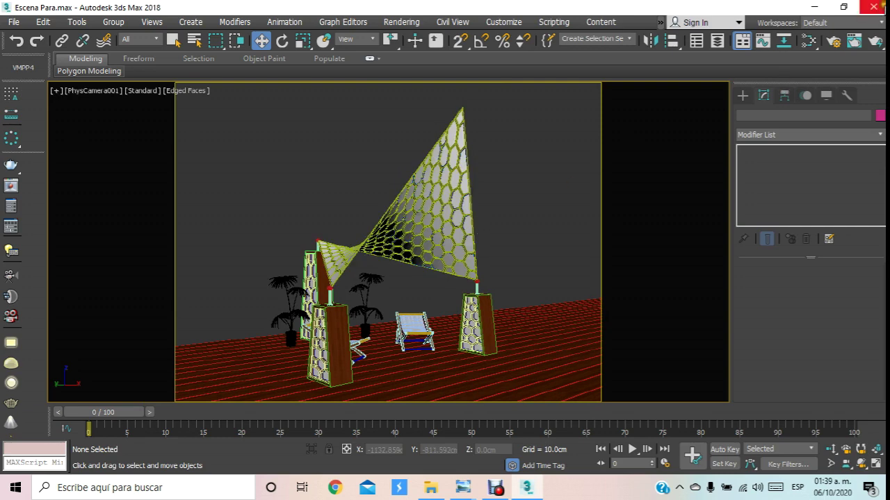
click(874, 41)
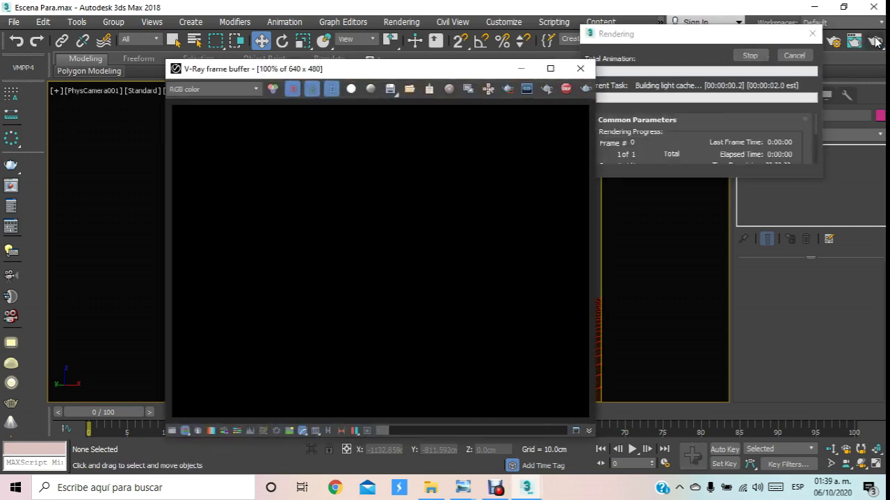
click(791, 56)
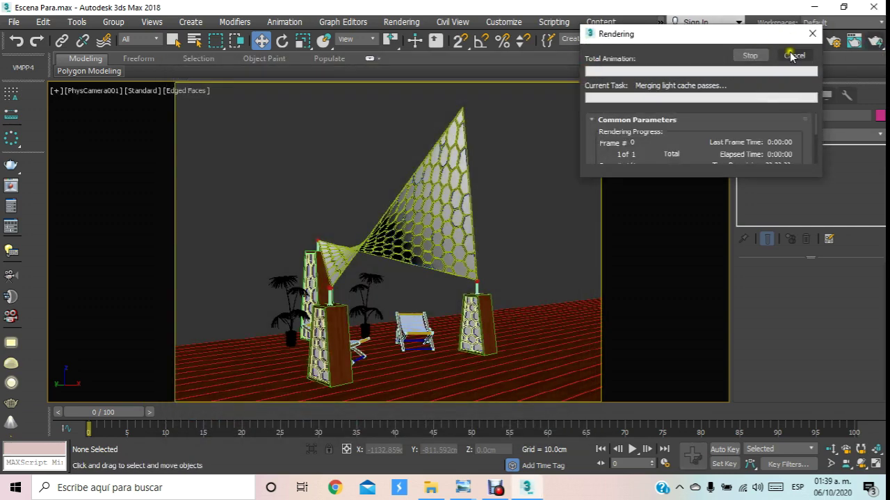
click(400, 23)
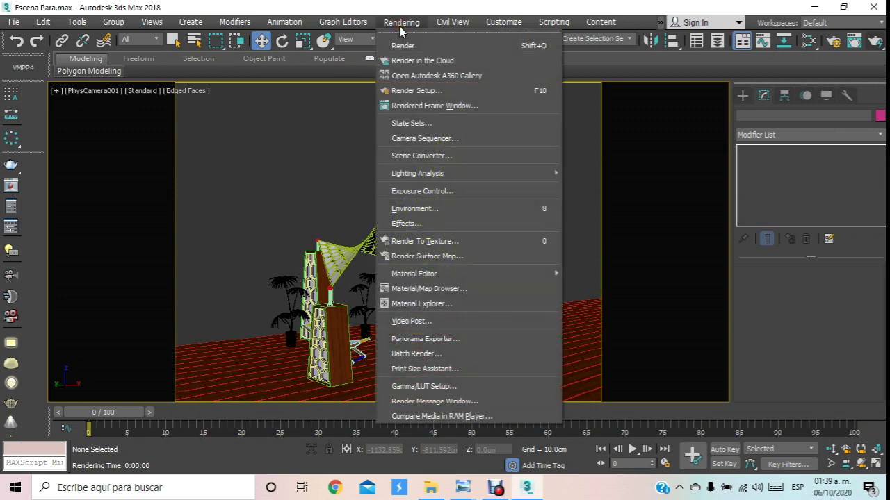
- Set the Environment background colour to pure white
click(415, 209)
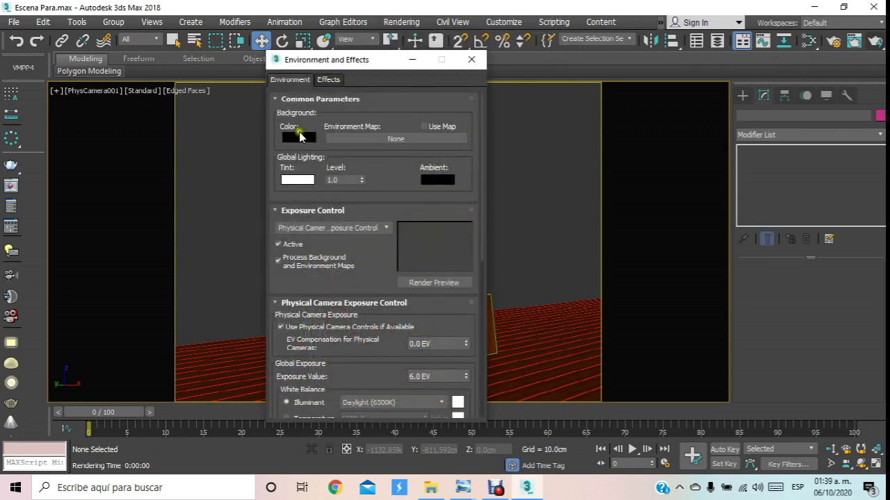
click(300, 136)
mouse_move(582, 248)
mouse_down()
mouse_move(586, 307)
mouse_move(639, 346)
mouse_up()
click(689, 361)
click(472, 59)
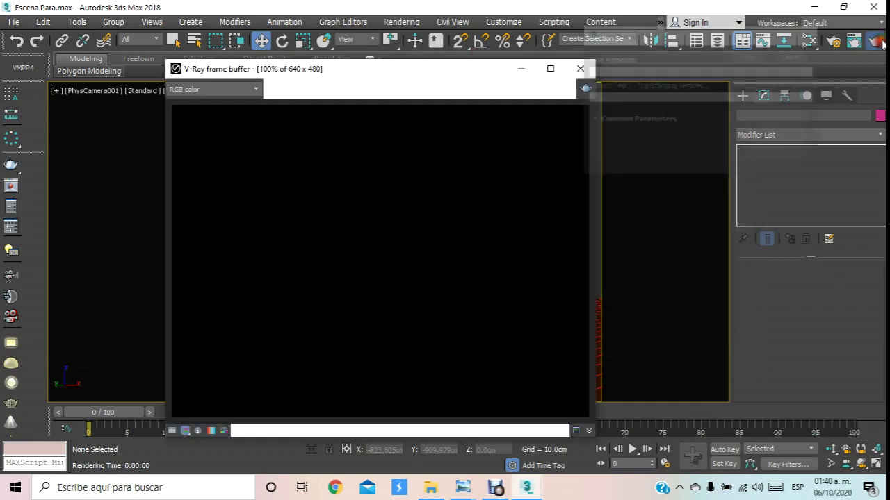
- Re-render the camera view and compare it with the saved render Silla Para 3.png
click(878, 39)
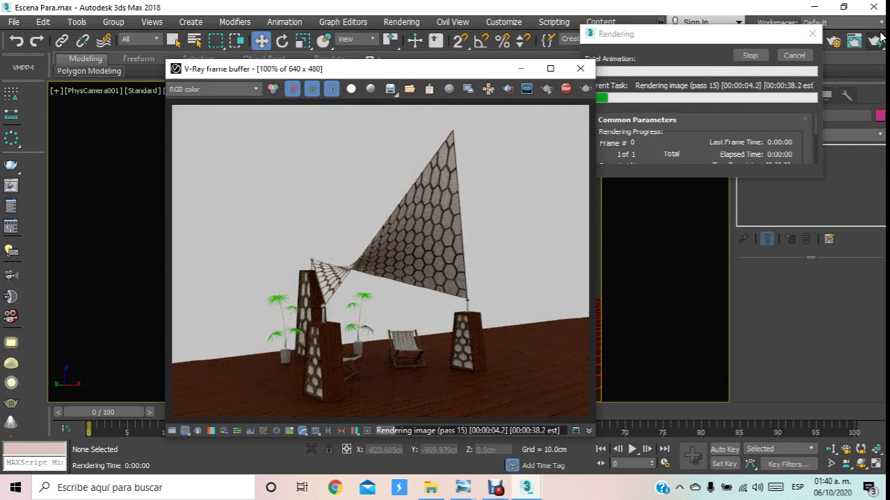
mouse_move(462, 487)
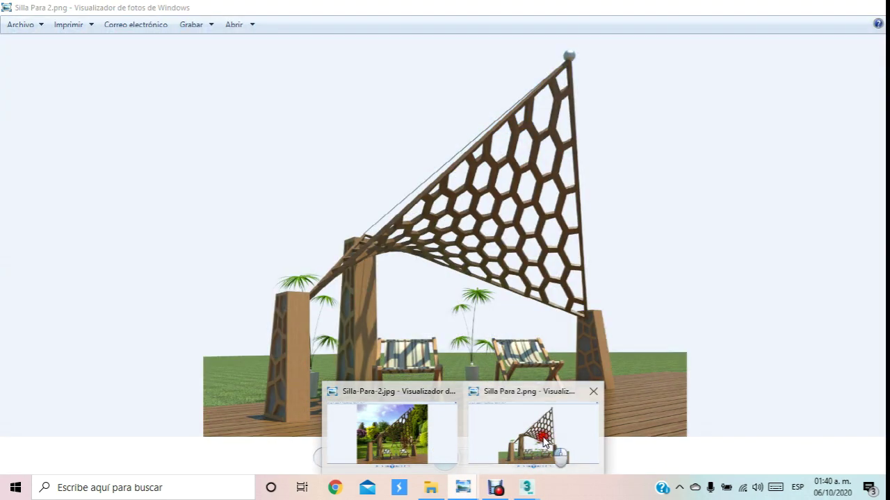
click(545, 441)
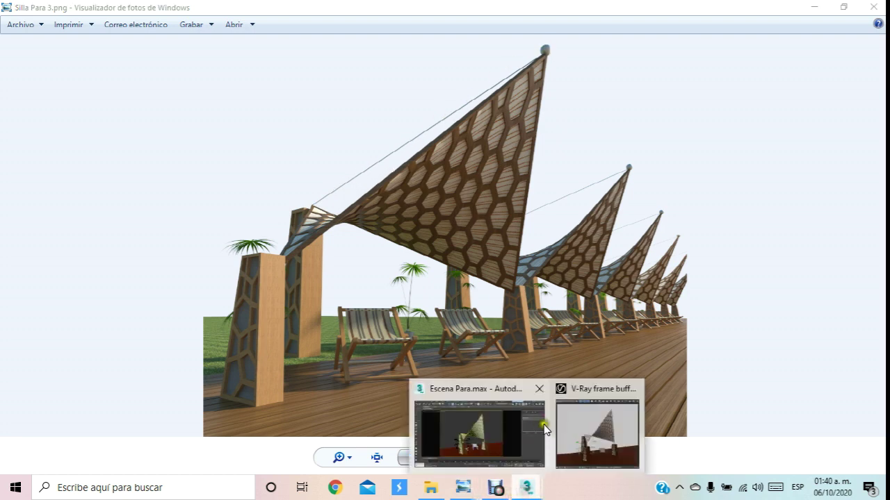
click(587, 431)
click(580, 68)
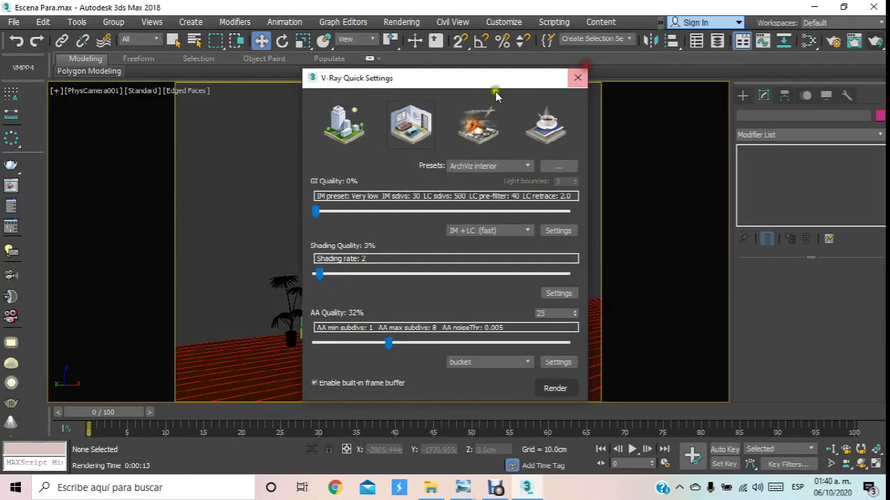
click(578, 77)
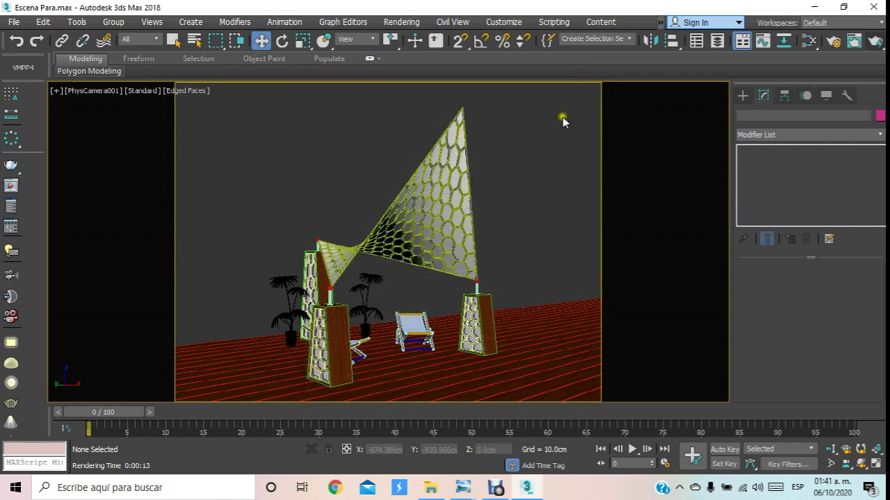
- Frame the canopy's top tip in the Left view
key(p)
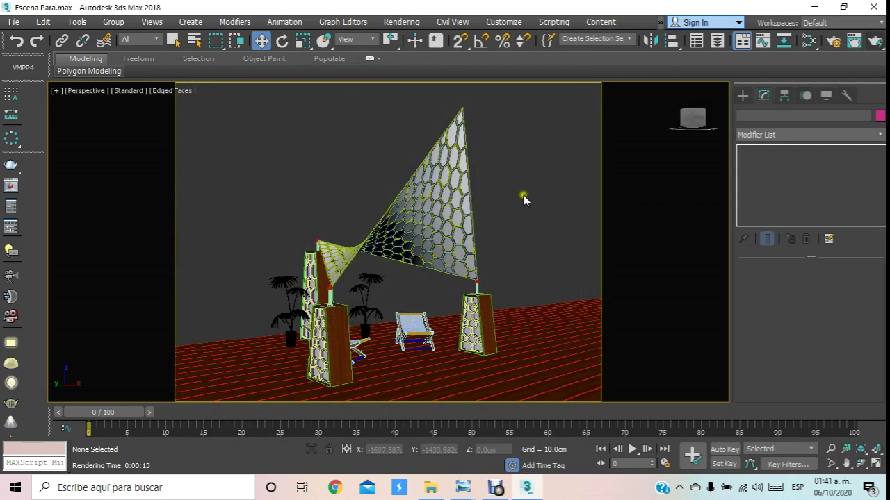
middle_drag(523, 196, 468, 252)
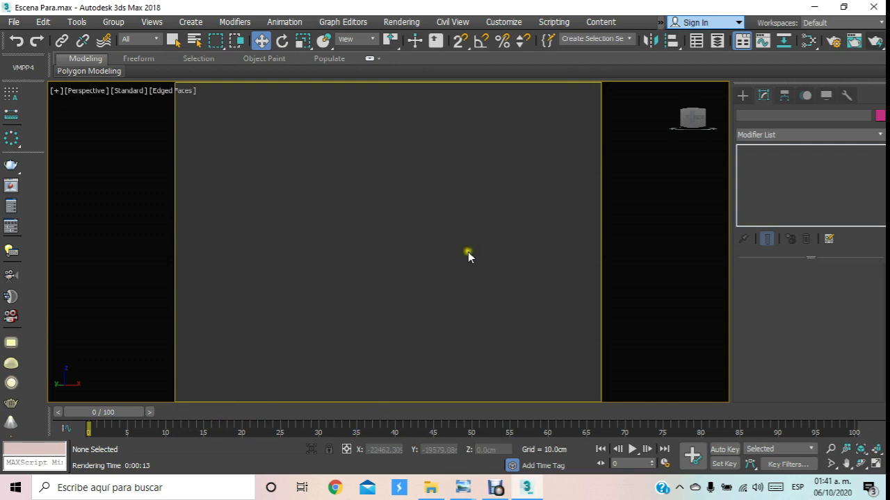
click(831, 448)
drag(459, 263, 463, 236)
click(261, 41)
key(l)
scroll(393, 127, down, 3)
scroll(407, 128, up, 5)
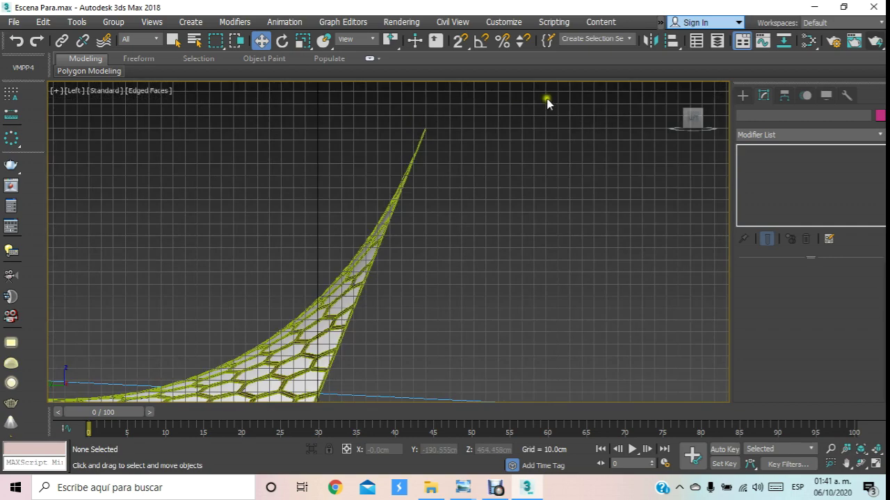
middle_drag(547, 103, 573, 148)
- Draw a standard-primitive sphere at the canopy's top tip
click(752, 93)
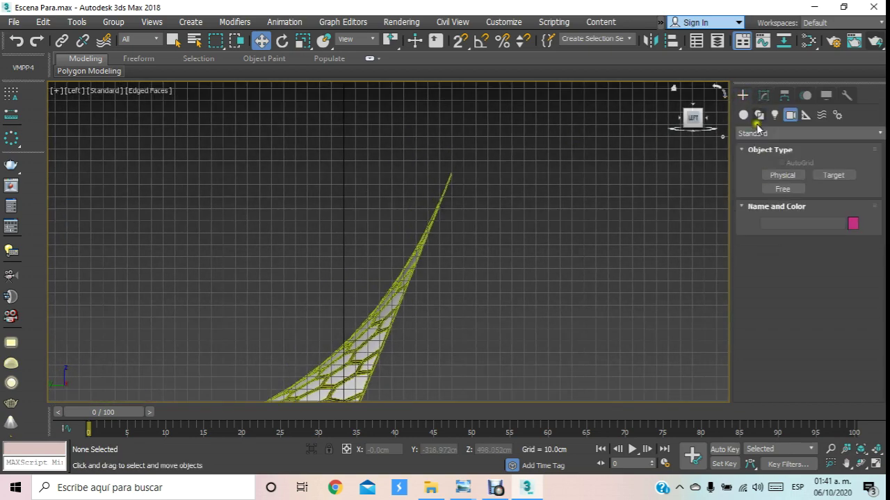
click(743, 115)
click(776, 189)
drag(448, 170, 453, 157)
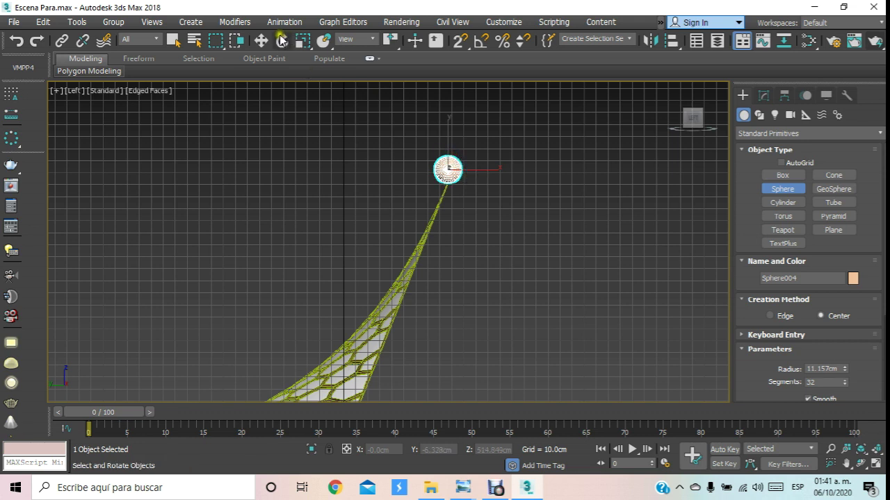
click(261, 40)
- Set the sphere's radius to 6 cm
click(763, 96)
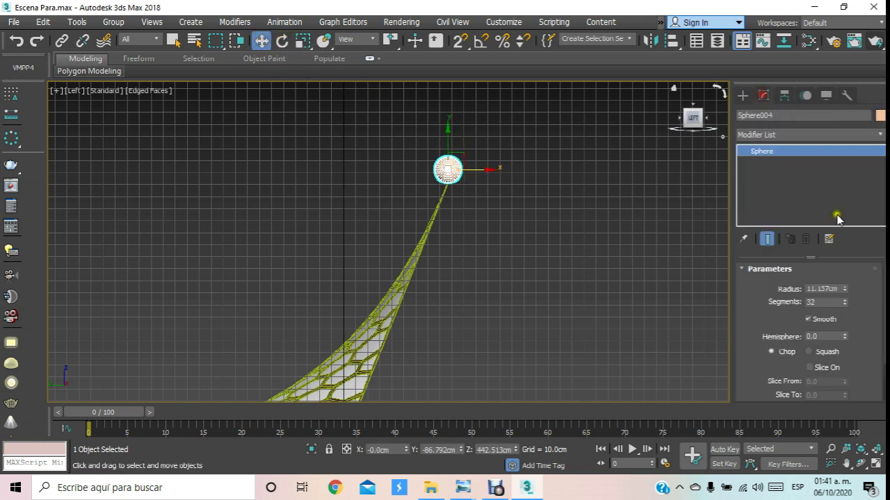
double_click(824, 289)
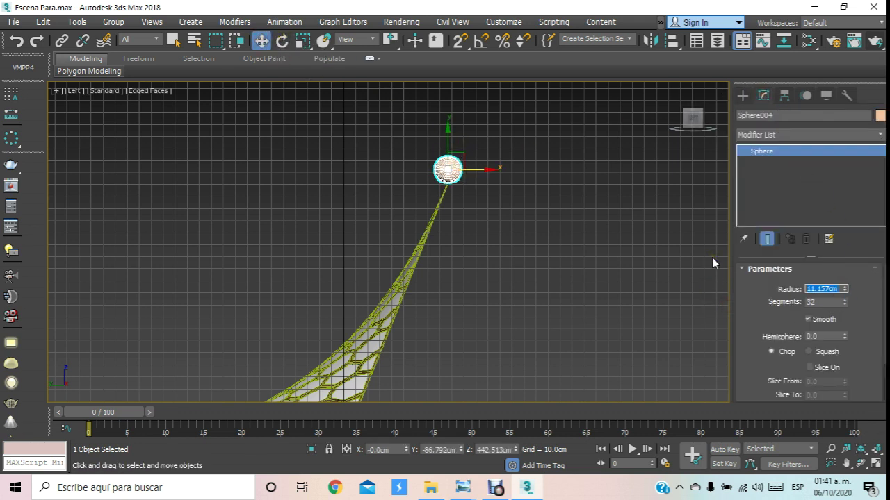
text(6)
key(Return)
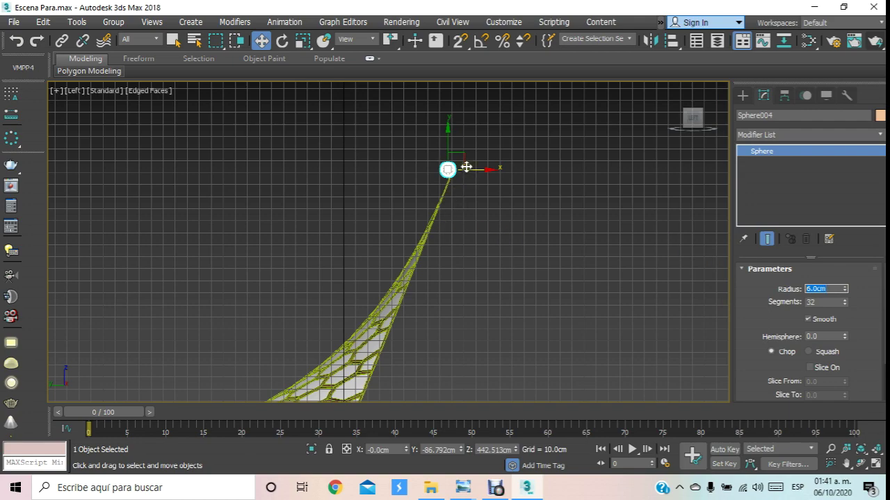
scroll(467, 171, down, 5)
middle_drag(461, 171, 498, 191)
scroll(475, 182, up, 3)
click(744, 96)
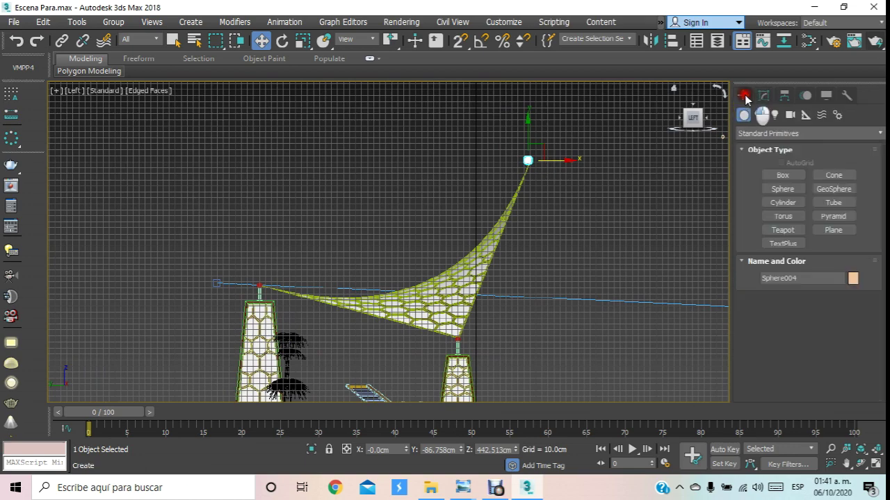
click(759, 115)
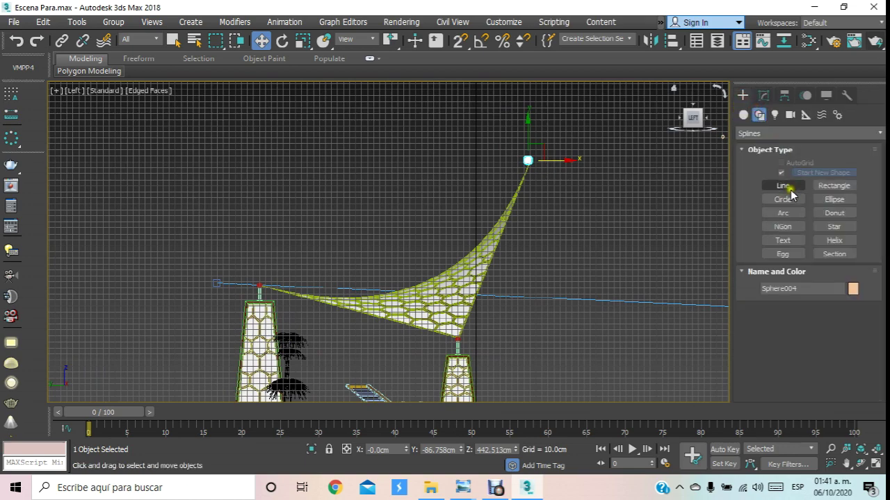
click(786, 187)
scroll(212, 282, up, 4)
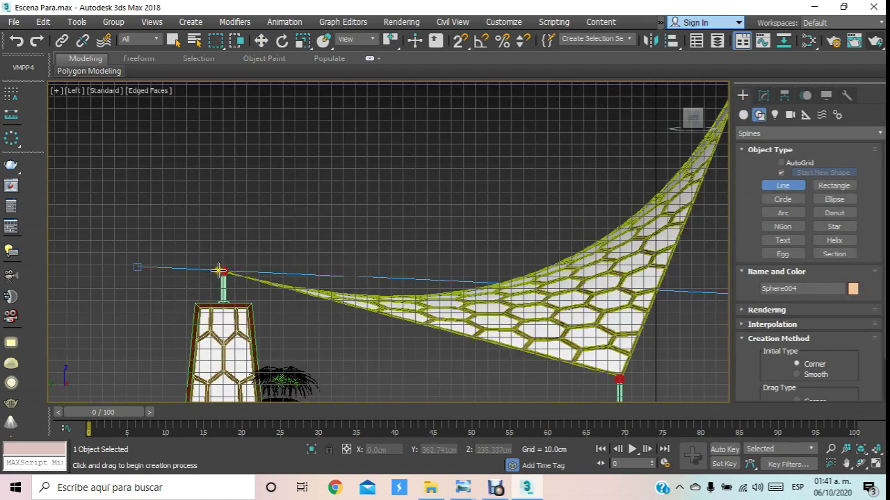
click(224, 270)
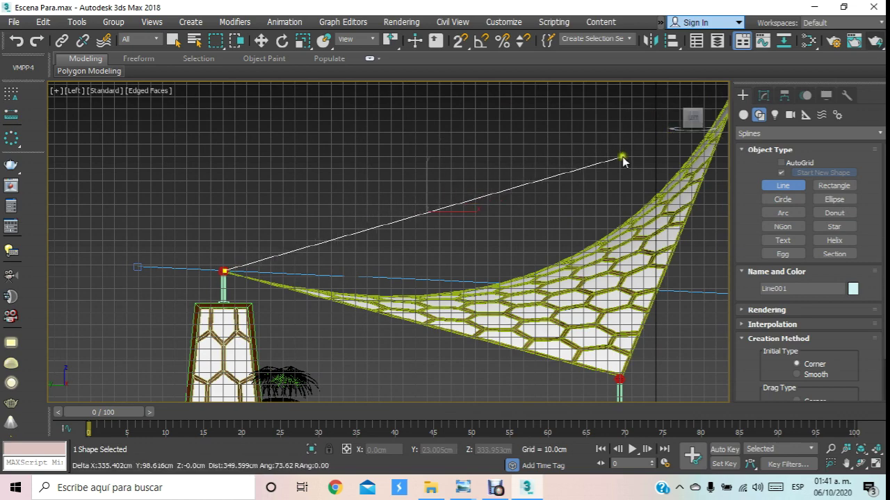
scroll(664, 111, down, 2)
scroll(672, 107, up, 4)
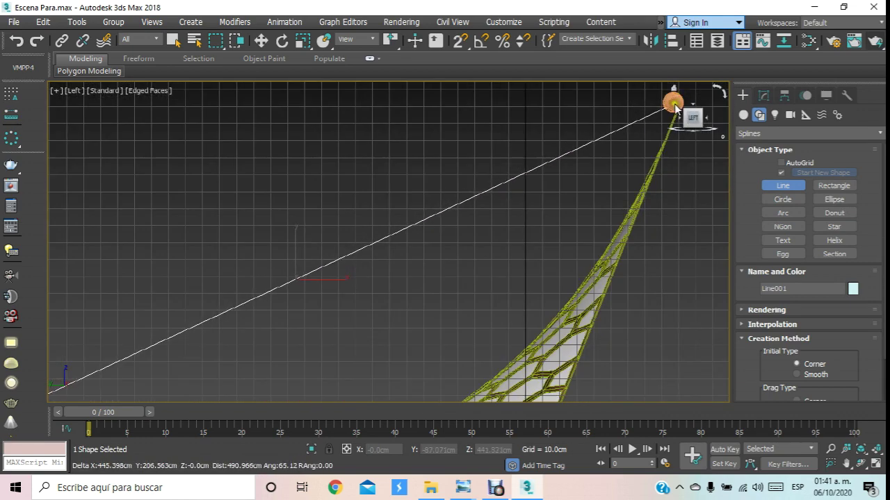
click(673, 103)
scroll(671, 106, down, 3)
scroll(639, 125, down, 2)
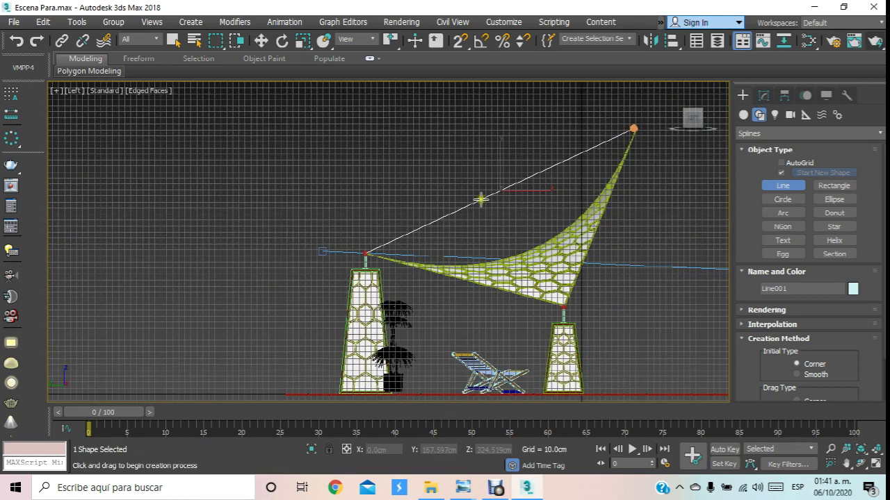
right_click(481, 205)
right_click(496, 205)
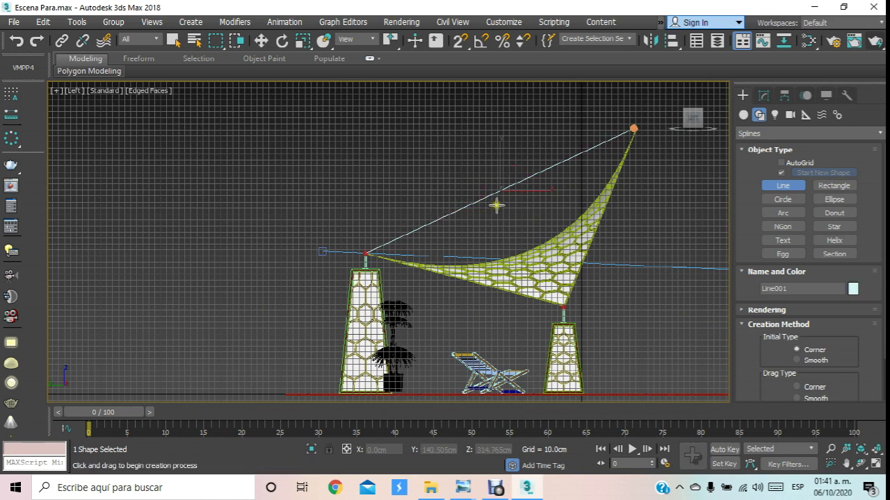
click(261, 41)
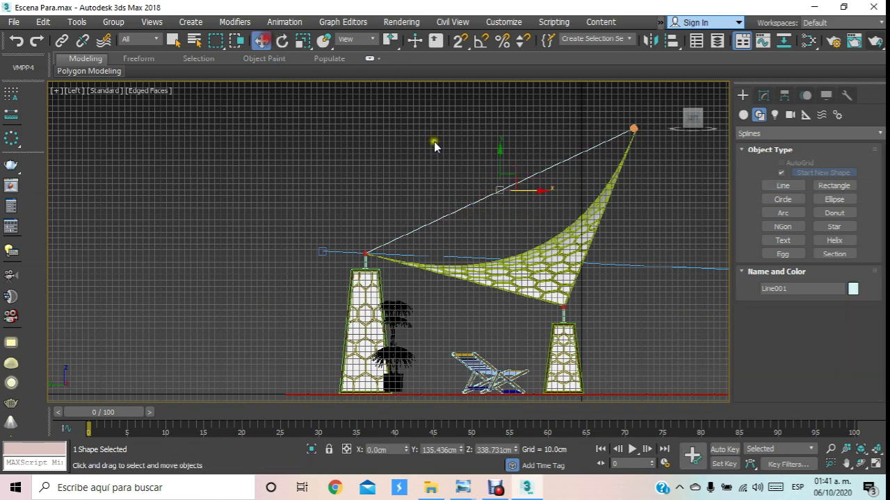
click(536, 193)
click(537, 173)
click(763, 95)
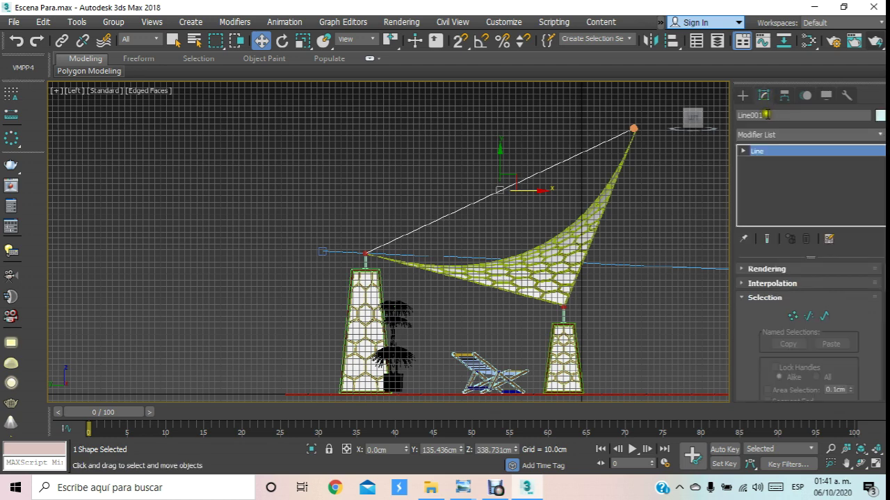
scroll(754, 314, down, 3)
scroll(754, 314, down, 2)
scroll(719, 309, down, 3)
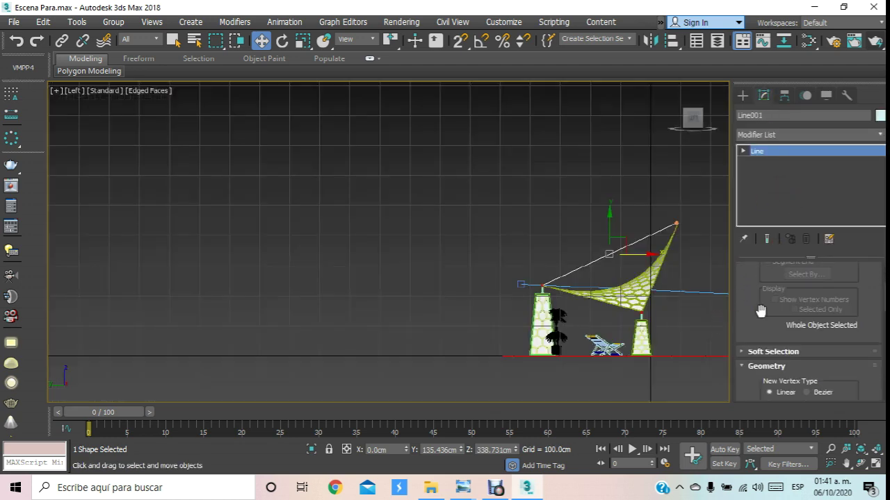
scroll(759, 354, down, 1)
scroll(685, 291, up, 1)
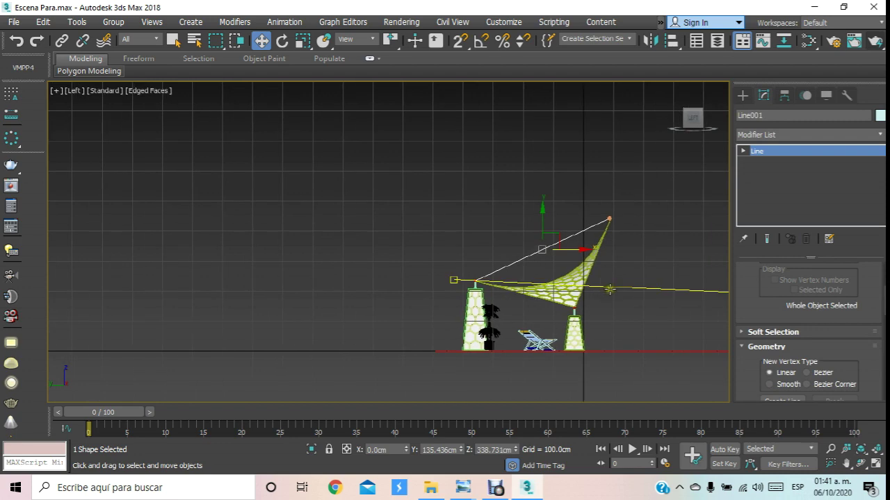
scroll(685, 290, up, 3)
drag(756, 397, 757, 163)
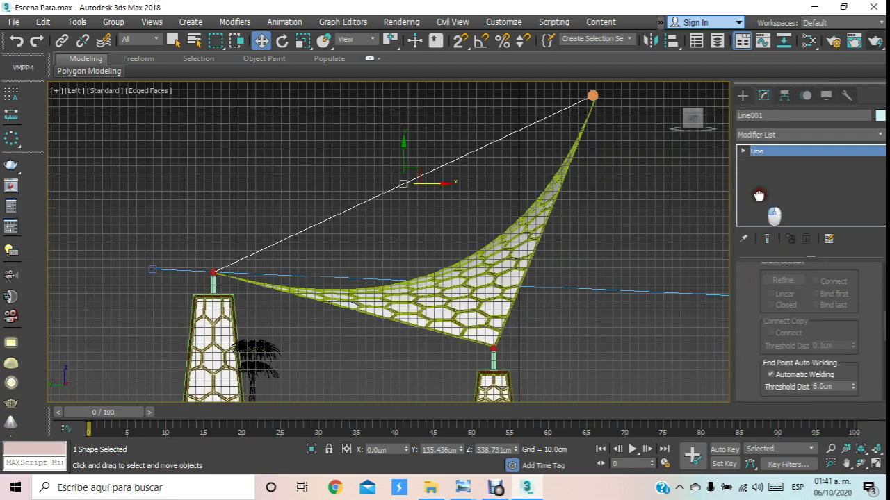
scroll(753, 354, up, 2)
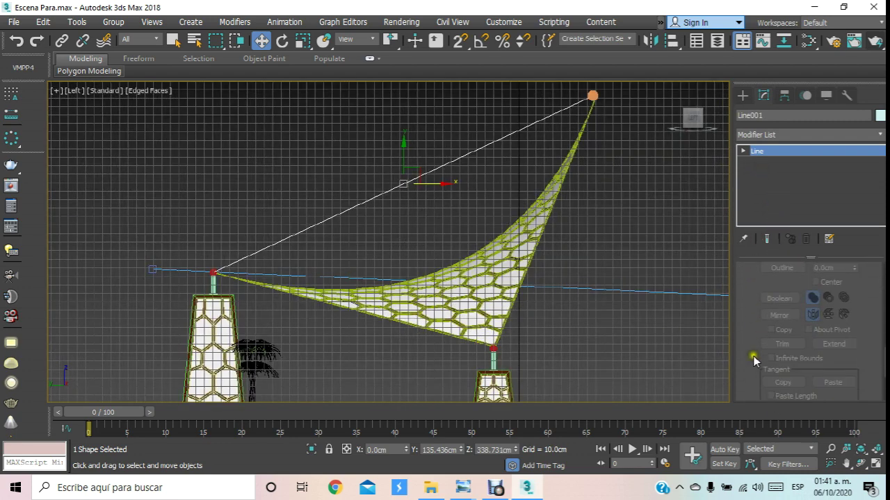
scroll(751, 348, up, 3)
scroll(752, 345, up, 3)
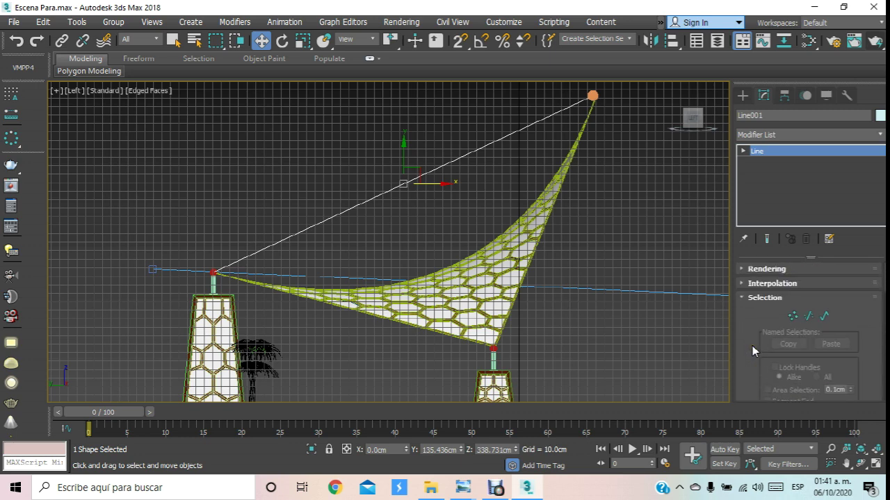
- Enable In Viewport in the line's Rendering rollout so the cable shows as a tube
click(753, 269)
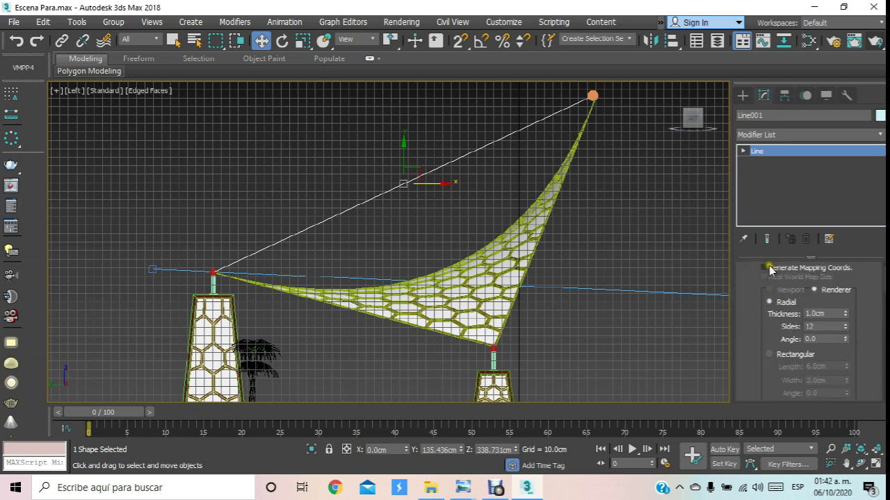
scroll(770, 272, up, 2)
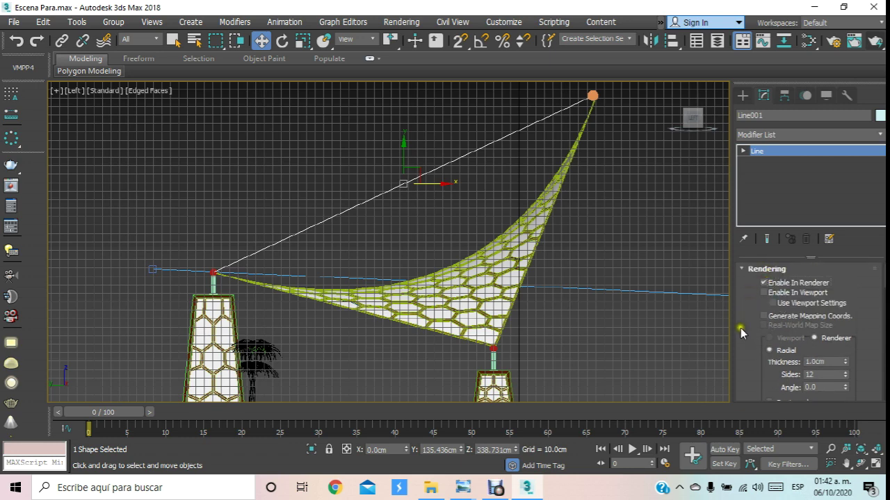
drag(746, 341, 754, 295)
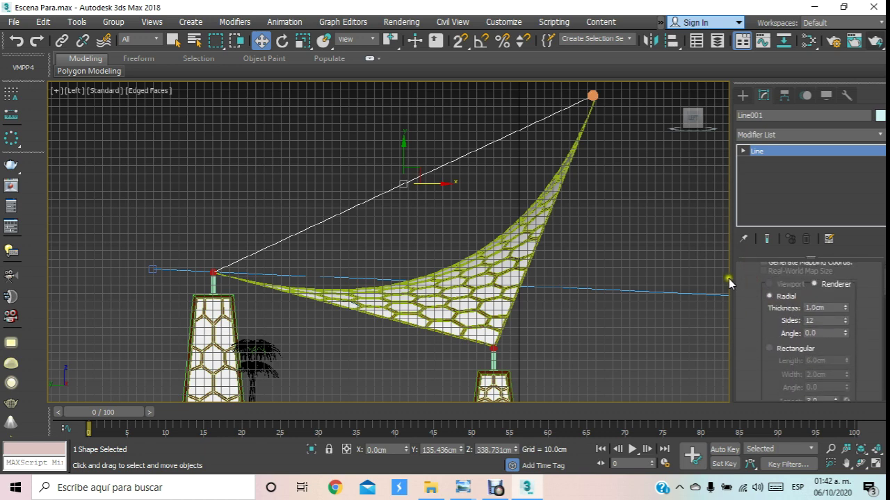
middle_drag(507, 115, 503, 162)
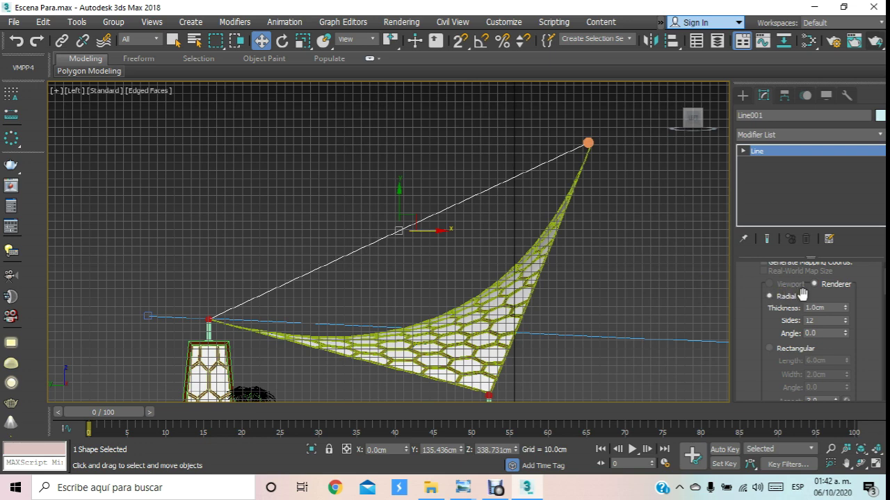
double_click(825, 308)
drag(763, 318, 759, 427)
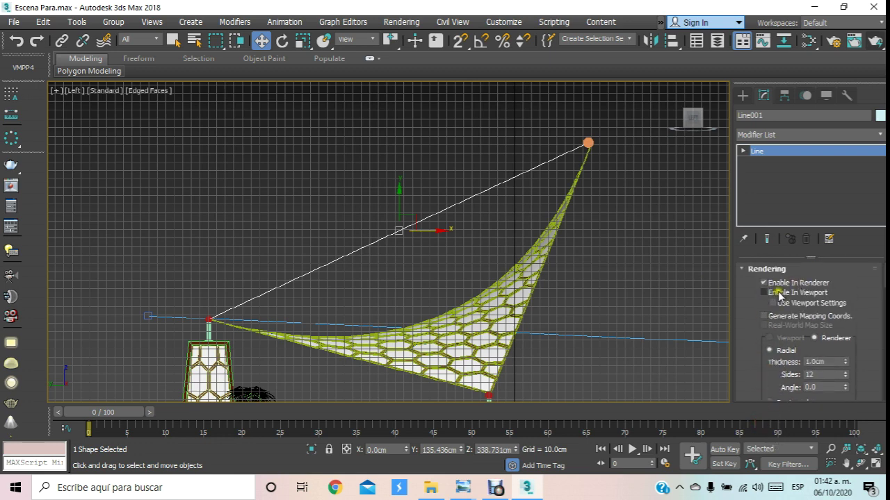
click(764, 292)
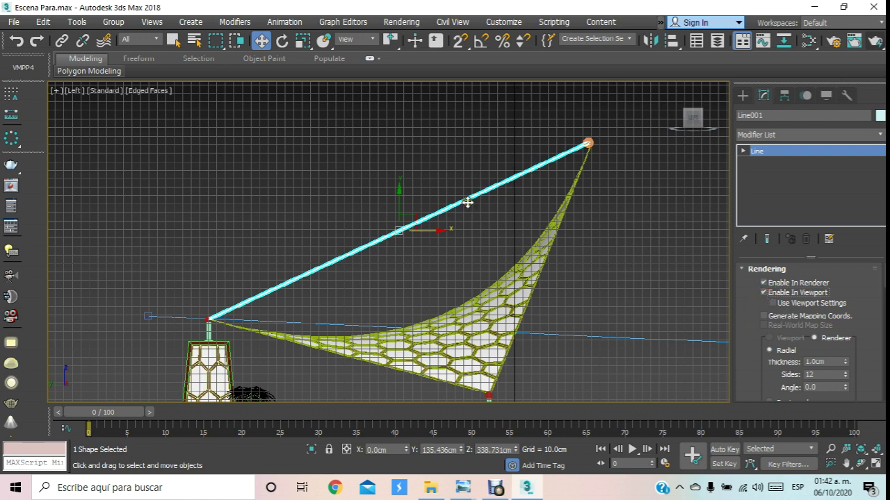
drag(761, 362, 773, 308)
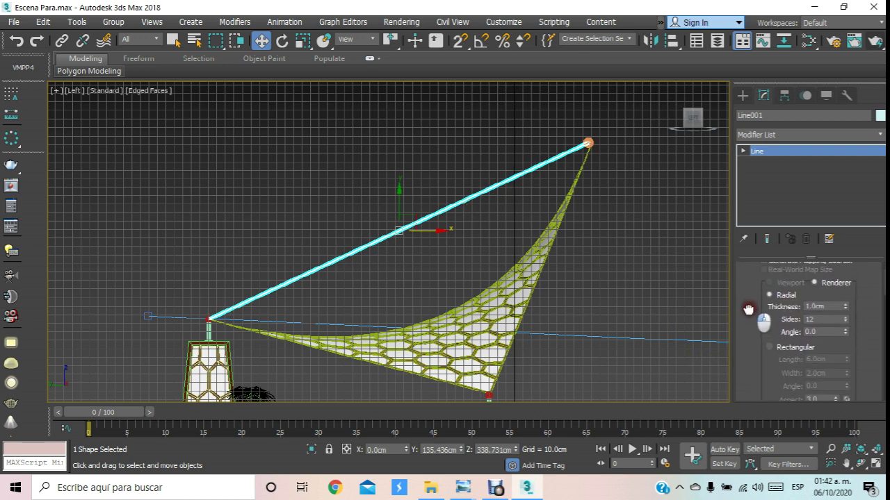
- Set the cable's Radial Thickness to 0.4 cm after trying 0.5 cm
double_click(820, 307)
key(BackSpace)
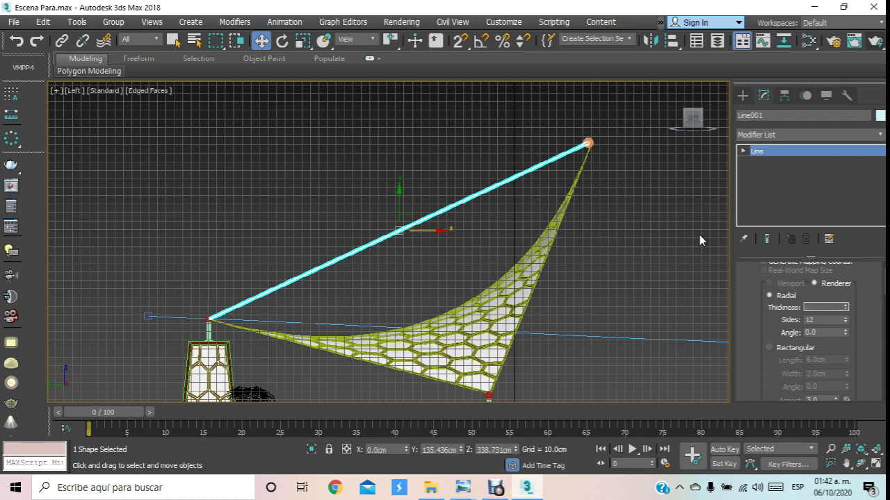
text(0.5)
key(Return)
text(0.4)
key(Return)
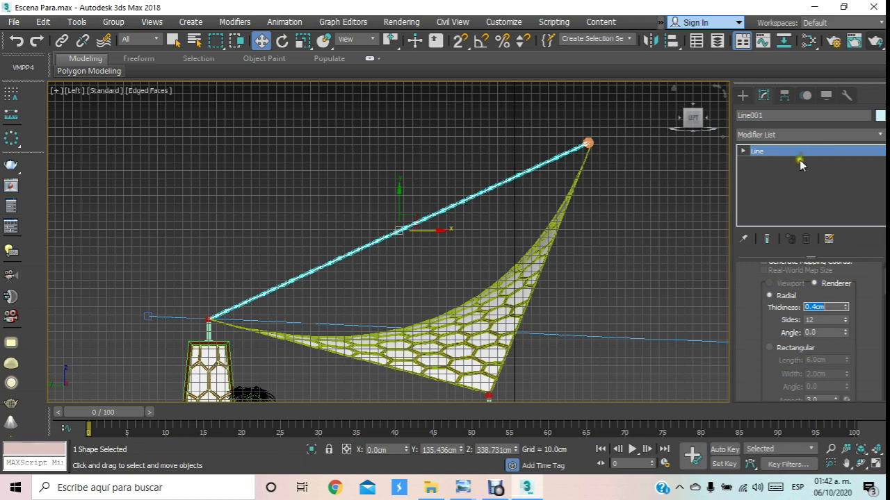
click(804, 151)
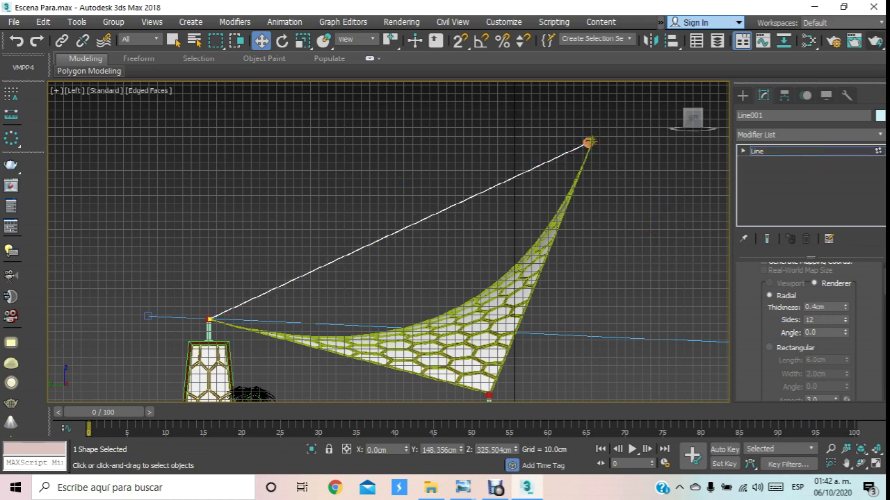
scroll(590, 141, up, 5)
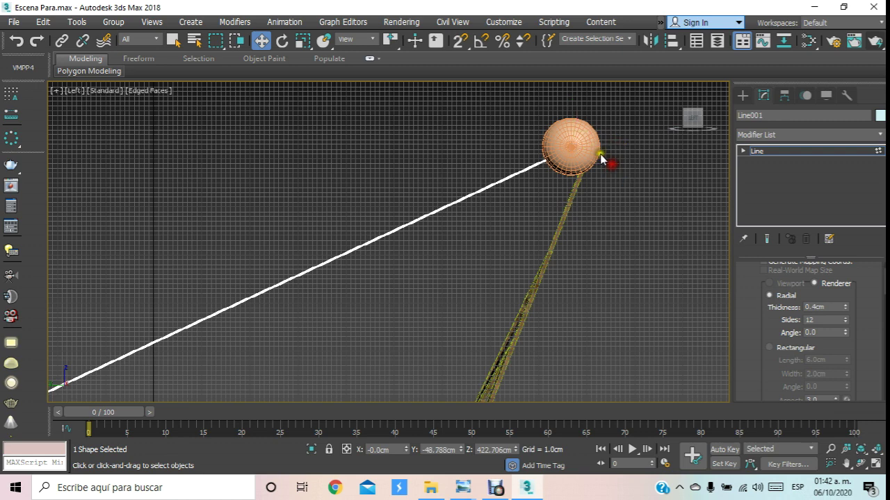
- Move the small sphere slightly right onto the cable's upper end
click(743, 151)
click(766, 164)
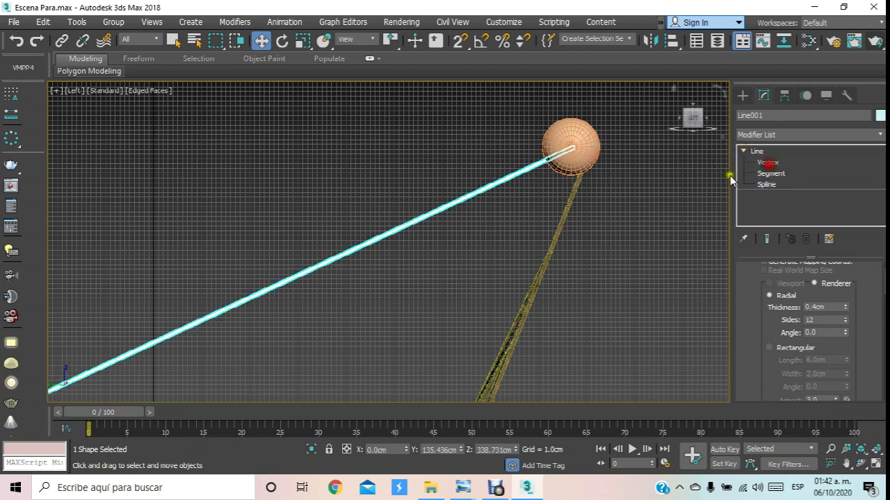
click(590, 212)
click(599, 161)
drag(602, 149, 622, 135)
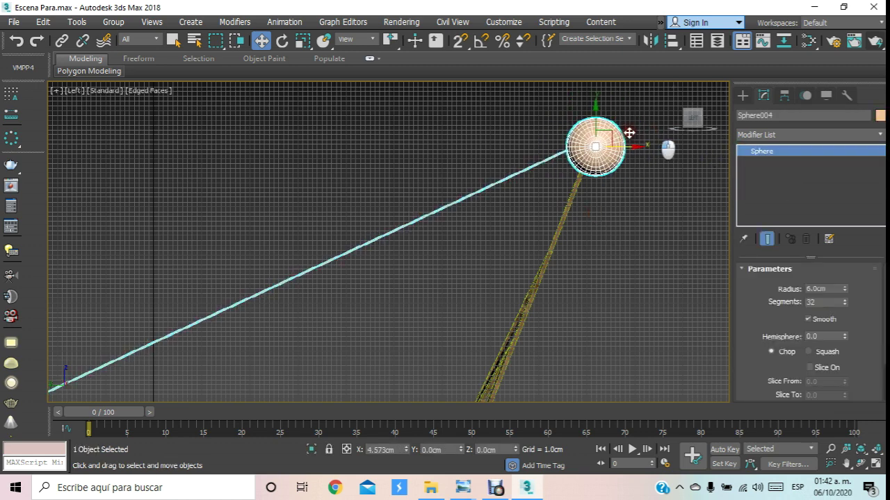
scroll(595, 139, down, 3)
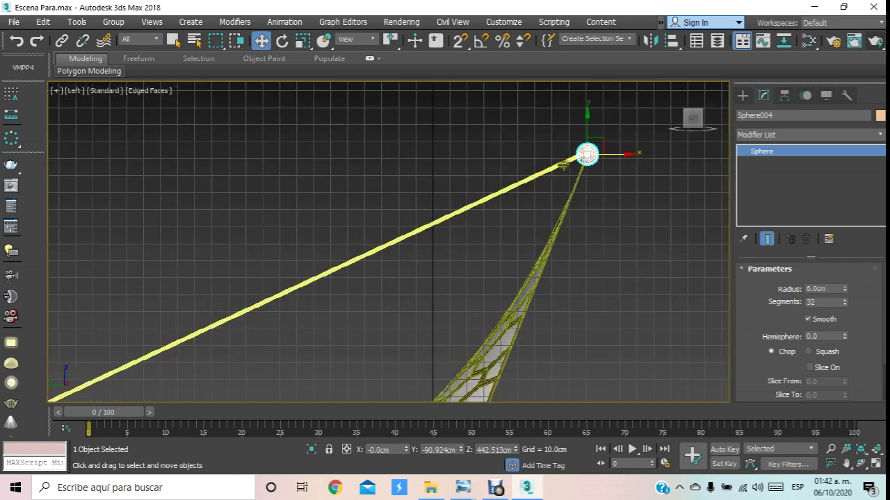
- Add the cable line to the sphere selection and frame the left pillar's top
ctrl+click(564, 166)
scroll(559, 167, down, 3)
scroll(335, 283, up, 3)
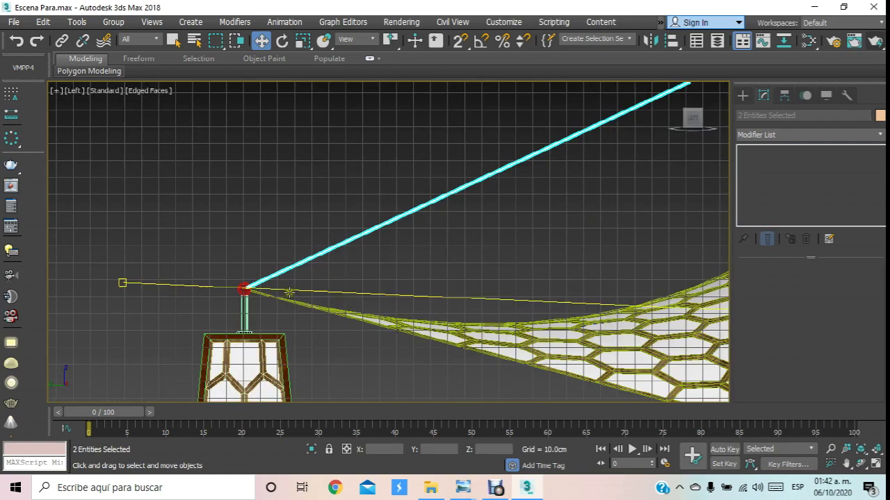
scroll(278, 299, up, 2)
middle_drag(207, 314, 267, 282)
scroll(250, 282, up, 2)
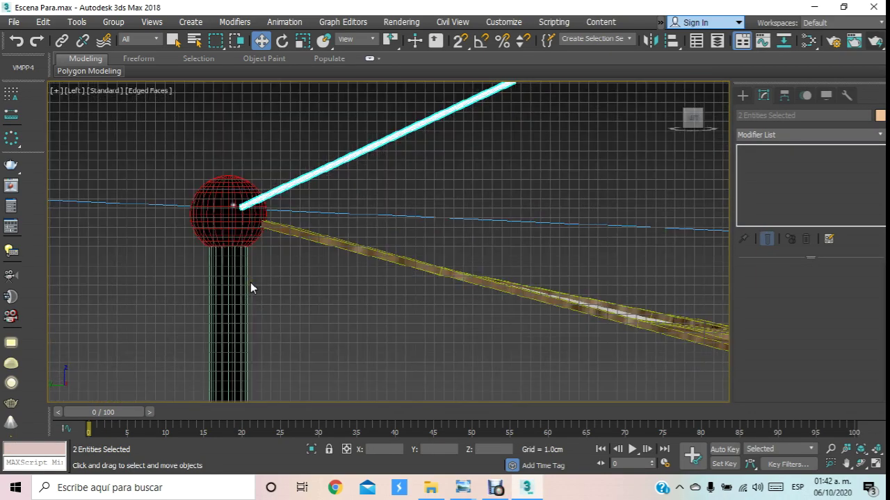
- Check the Slate Material Editor, then reframe the PhysCamera001 view on the pole and canopy
key(m)
scroll(403, 323, down, 2)
scroll(385, 341, up, 2)
scroll(393, 330, up, 2)
click(393, 328)
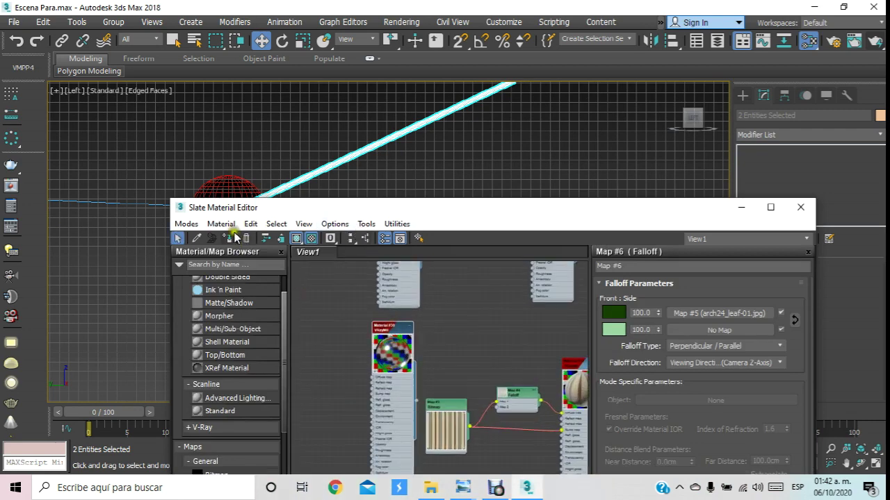
click(800, 207)
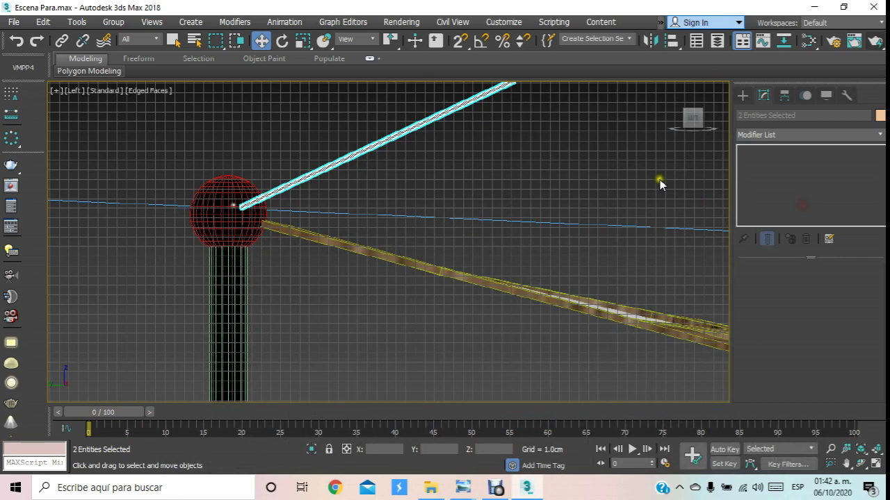
key(c)
alt+middle_drag(545, 247, 325, 270)
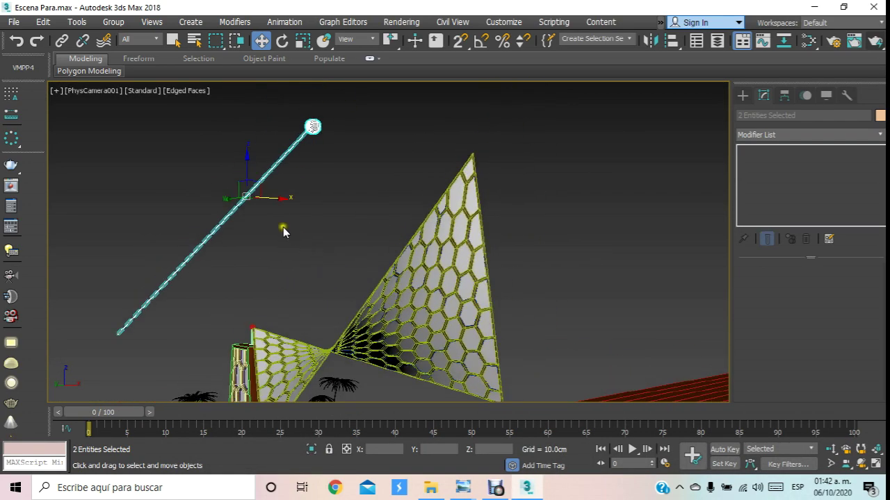
- In Top view, move the cable and sphere toward the canopy's centre
key(t)
scroll(302, 246, down, 4)
scroll(320, 235, down, 2)
click(384, 240)
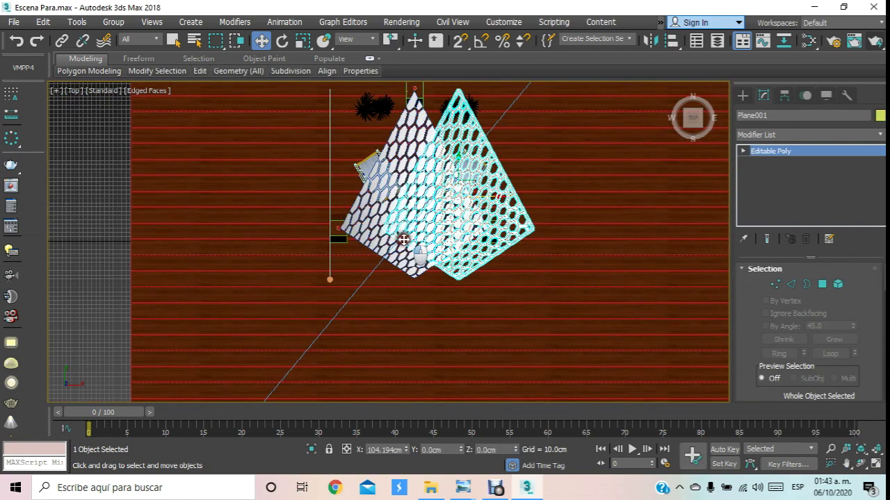
ctrl+click(399, 239)
drag(362, 240, 445, 240)
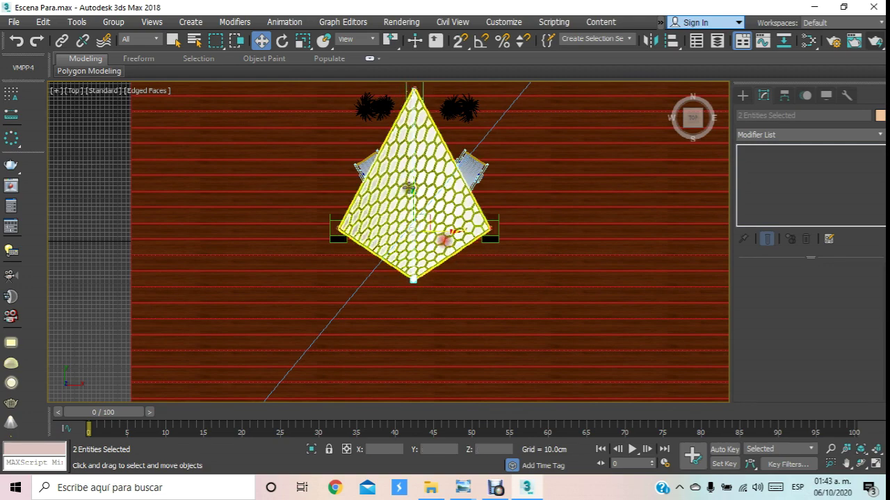
scroll(444, 236, up, 3)
scroll(427, 202, up, 3)
scroll(422, 170, up, 3)
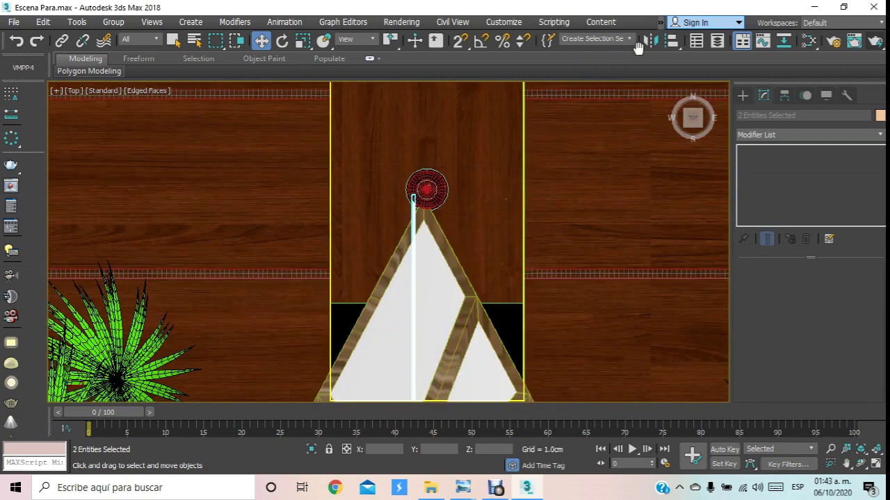
- Align the cable and sphere to Sphere003 at the canopy apex, excluding Z
click(671, 40)
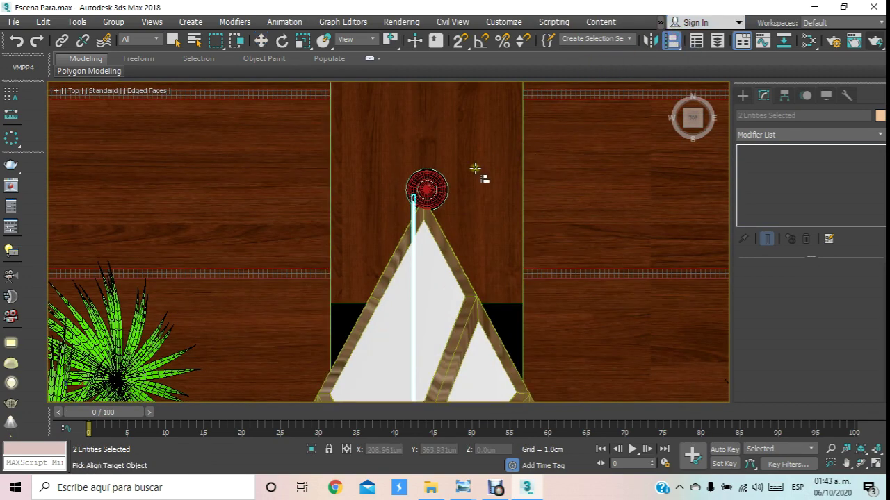
click(445, 184)
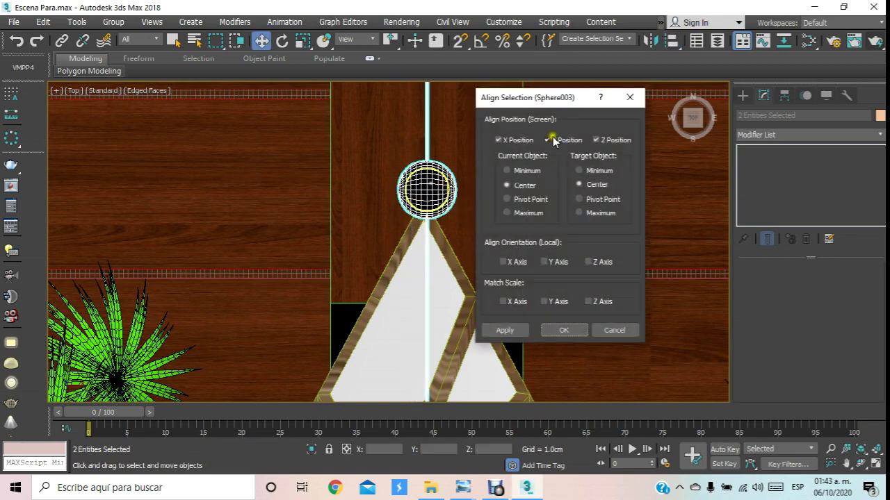
click(551, 140)
click(617, 139)
click(569, 328)
- Pan, orbit and dolly PhysCamera001 to frame the whole pergola
key(c)
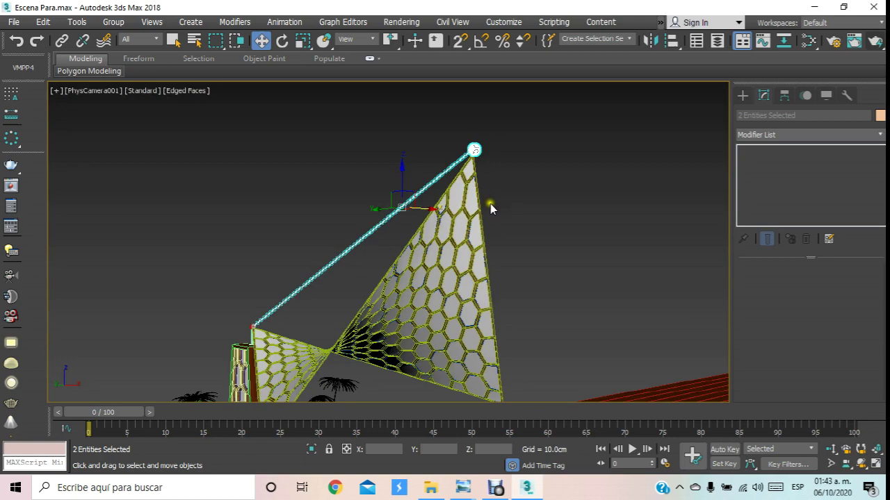
mouse_move(487, 239)
middle_down()
mouse_move(510, 199)
mouse_move(555, 156)
middle_up()
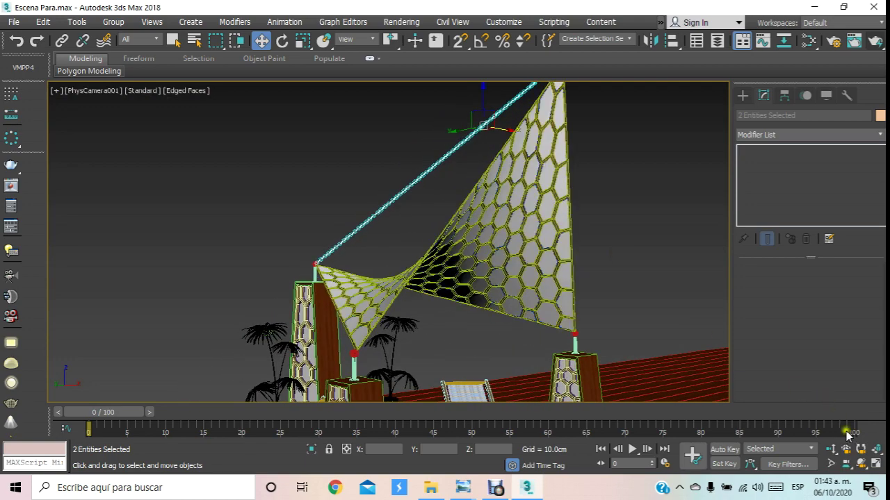
click(860, 463)
drag(488, 269, 503, 262)
click(831, 449)
mouse_move(598, 299)
mouse_down()
mouse_move(596, 313)
mouse_move(565, 323)
mouse_move(562, 316)
mouse_up()
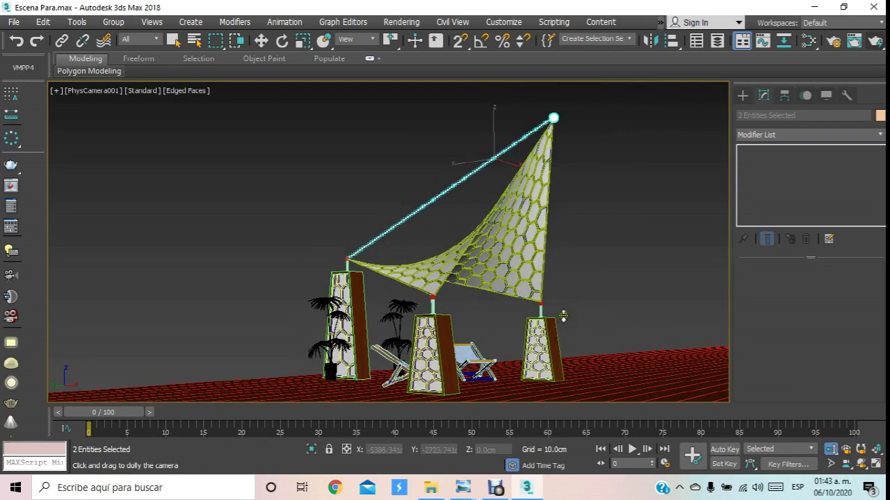
middle_drag(657, 199, 654, 193)
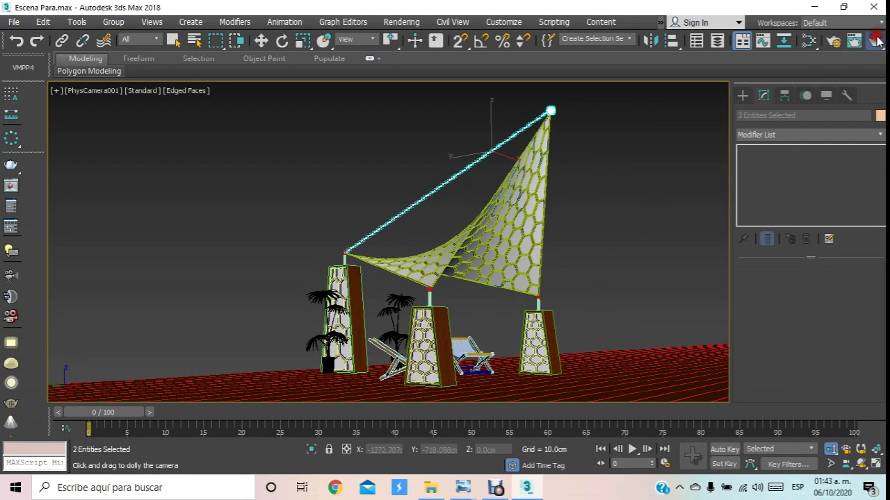
- Cancel a test render and turn on Show Safe Frames for the camera viewport
click(875, 40)
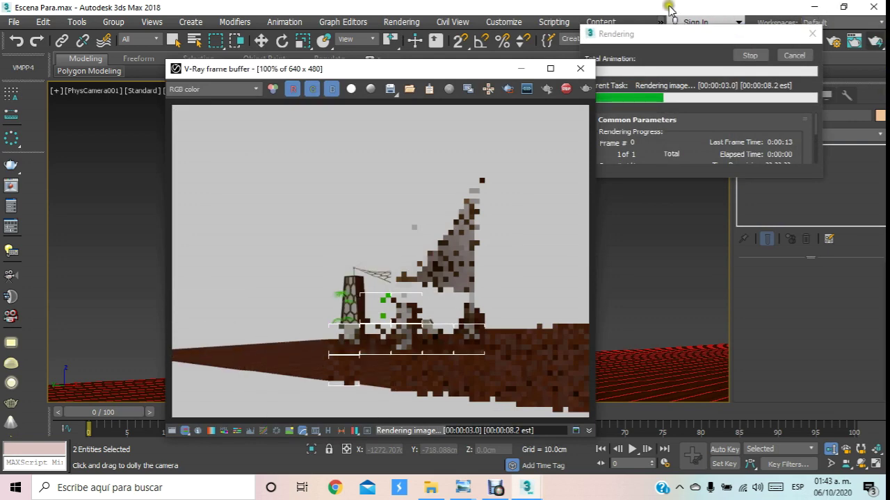
click(580, 69)
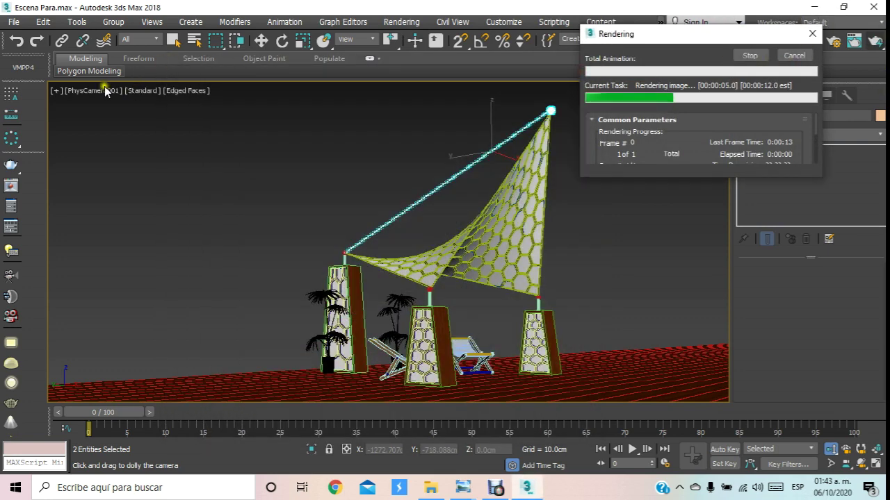
click(794, 55)
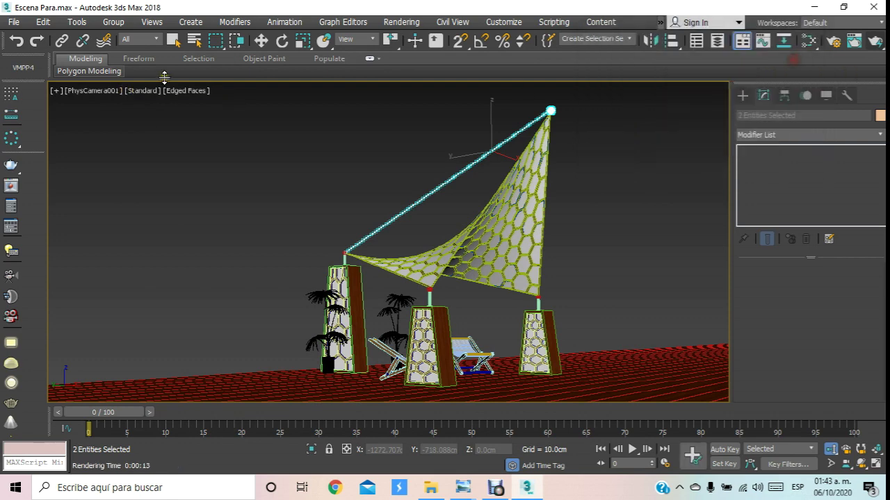
click(113, 92)
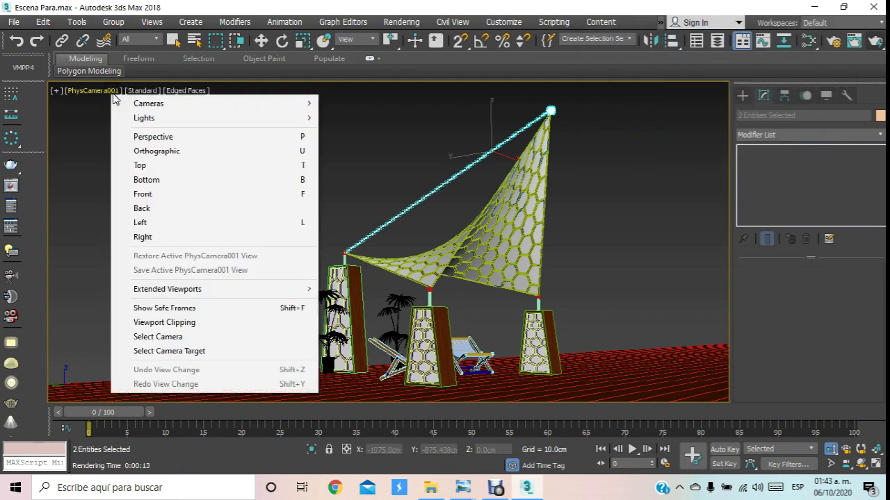
click(183, 313)
- Dolly closer, orbit and pan the camera to fit the canopy inside the safe frames
click(831, 449)
mouse_move(461, 247)
mouse_down()
mouse_move(479, 229)
mouse_move(407, 206)
mouse_up()
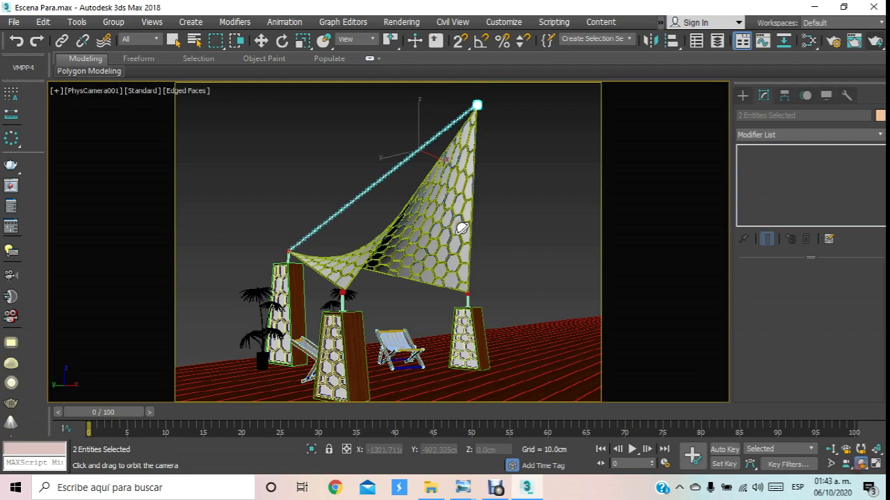
drag(462, 229, 414, 231)
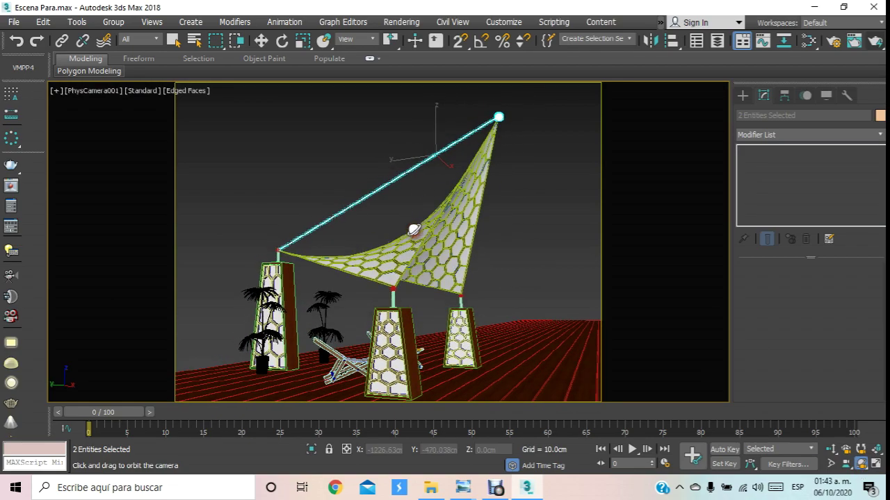
middle_drag(414, 230, 433, 219)
- Render PhysCamera001 in V-Ray, then orbit the camera to the canopy's other side
click(871, 42)
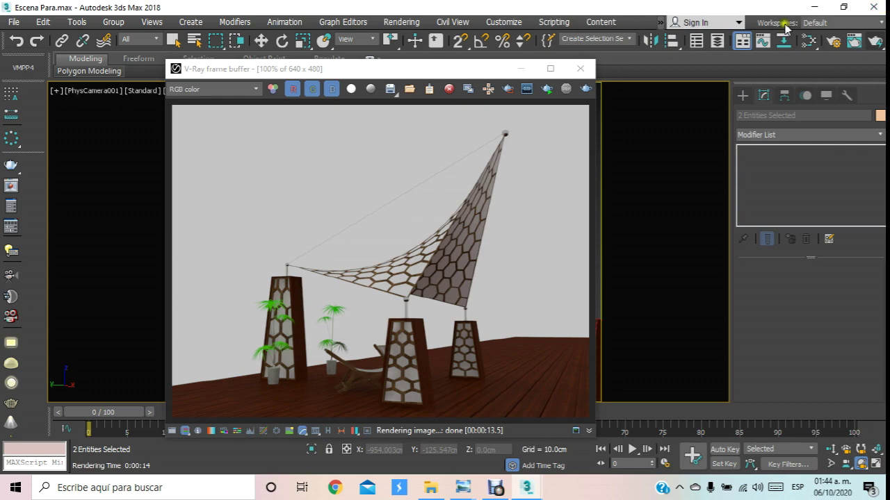
click(580, 68)
mouse_move(470, 280)
mouse_down()
mouse_move(461, 294)
mouse_move(407, 284)
mouse_move(512, 332)
mouse_up()
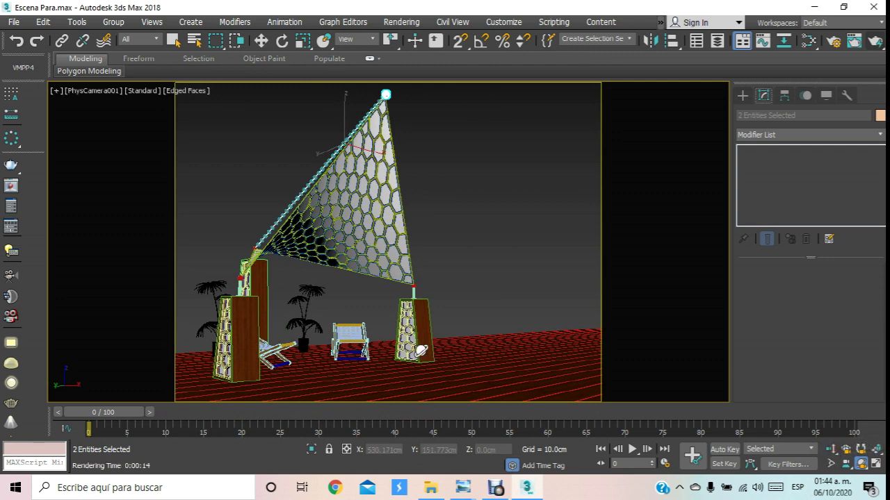
- Dolly and orbit the camera under the canopy toward a pillar, chair and palm, then render
click(829, 450)
drag(386, 333, 427, 241)
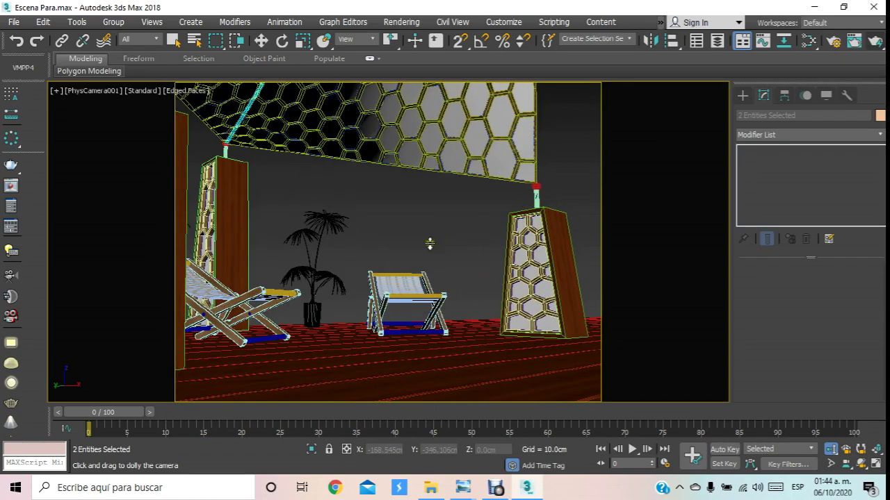
scroll(426, 242, up, 2)
scroll(430, 240, up, 2)
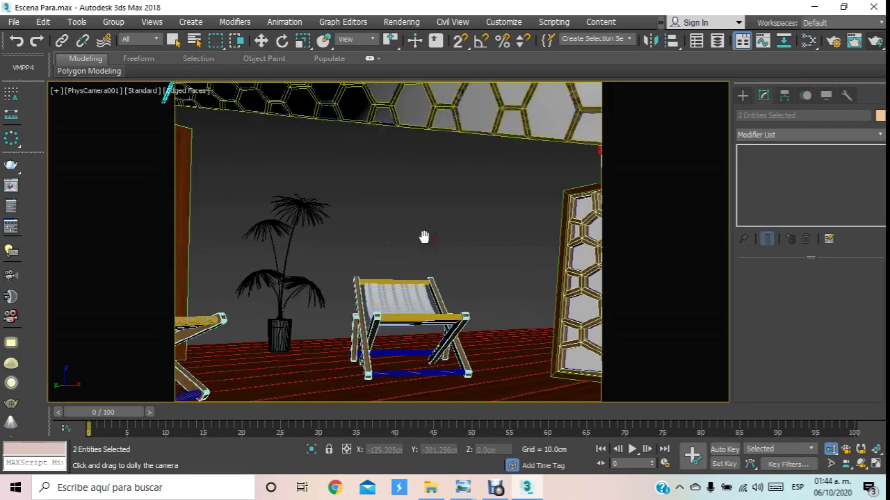
scroll(423, 236, up, 2)
click(861, 463)
mouse_move(368, 313)
mouse_down()
mouse_move(238, 301)
mouse_move(517, 284)
mouse_move(449, 301)
mouse_move(413, 284)
mouse_move(482, 280)
mouse_move(449, 302)
mouse_move(389, 291)
mouse_move(418, 290)
mouse_move(409, 310)
mouse_move(406, 297)
mouse_move(418, 293)
mouse_up()
middle_drag(418, 293, 400, 291)
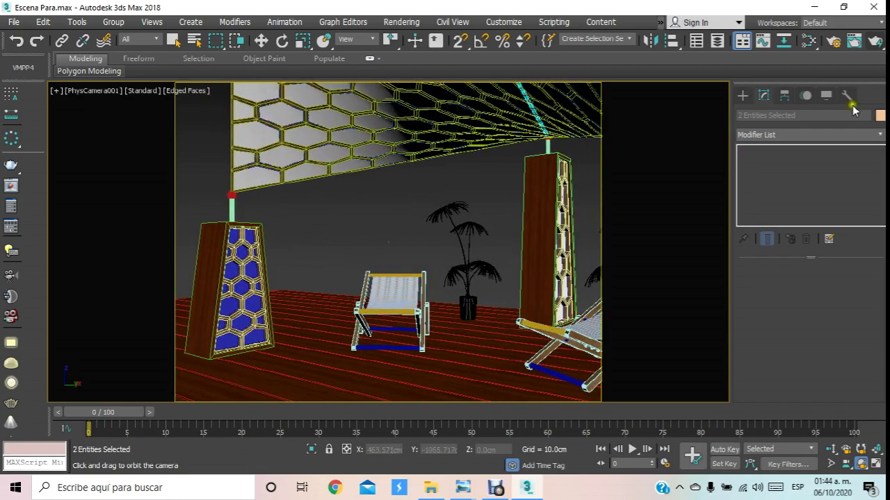
click(872, 39)
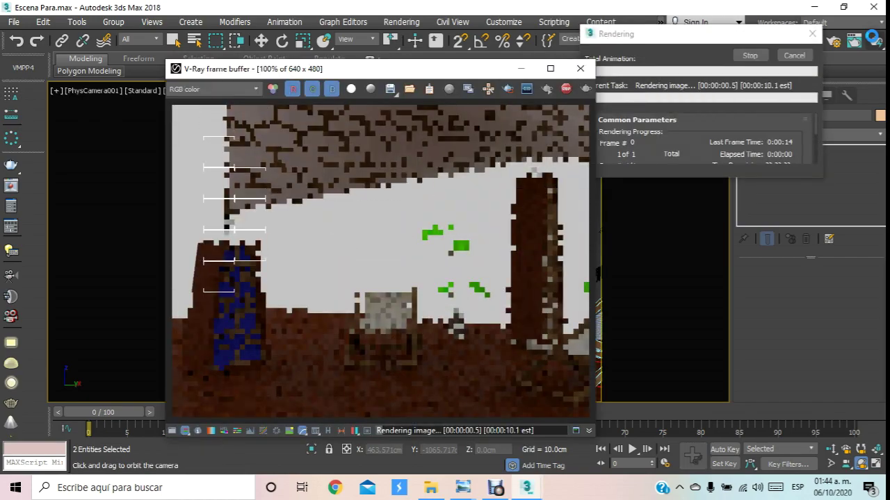
- Close the rendered image, cancel the render, and select the left pillar group
click(586, 69)
click(794, 55)
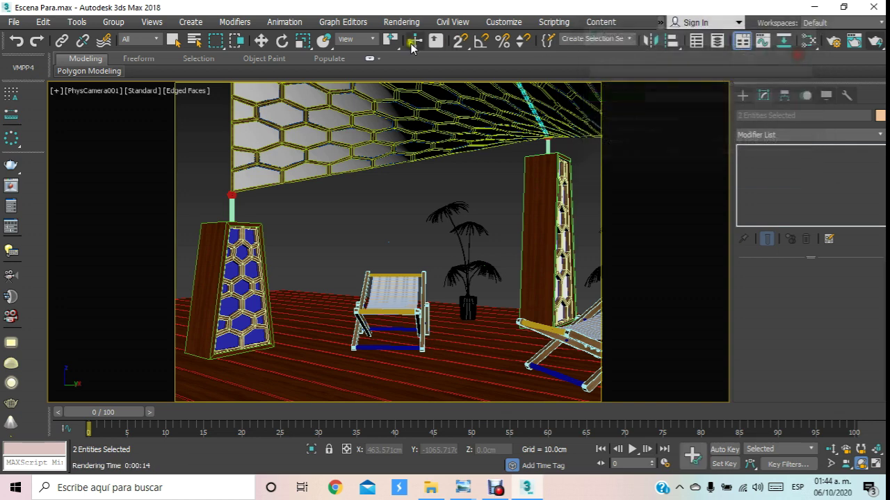
click(258, 42)
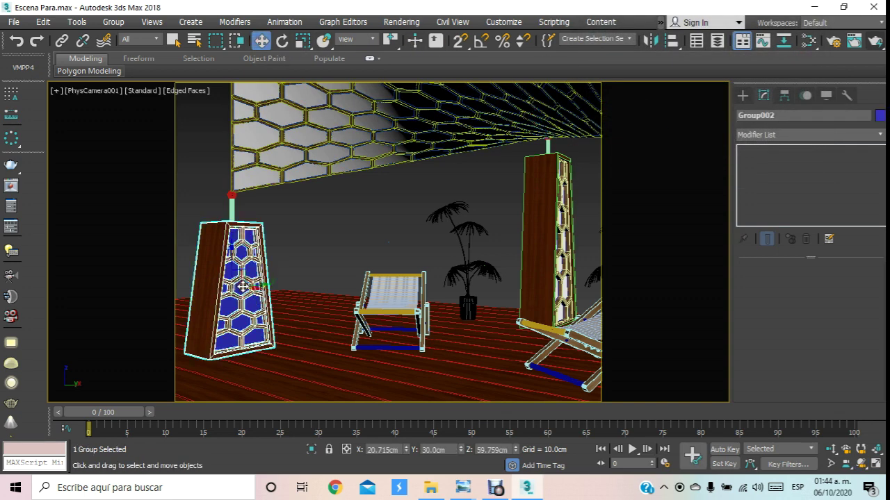
- Look over the scene materials in the Slate Material Editor, then close it
key(m)
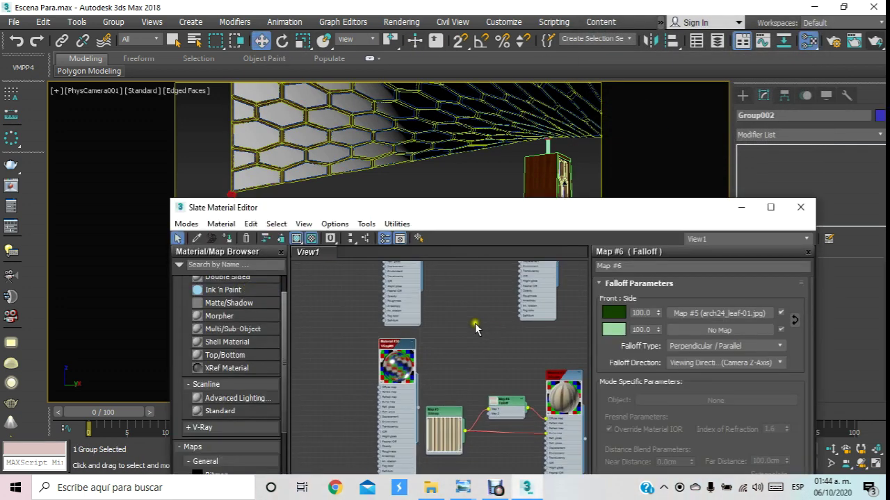
scroll(477, 328, down, 5)
scroll(486, 294, up, 2)
scroll(496, 311, up, 2)
scroll(496, 311, up, 1)
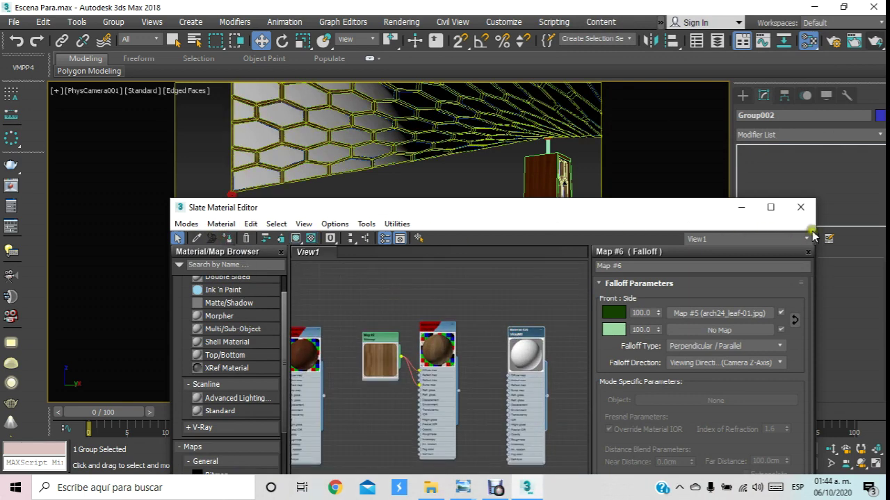
click(800, 207)
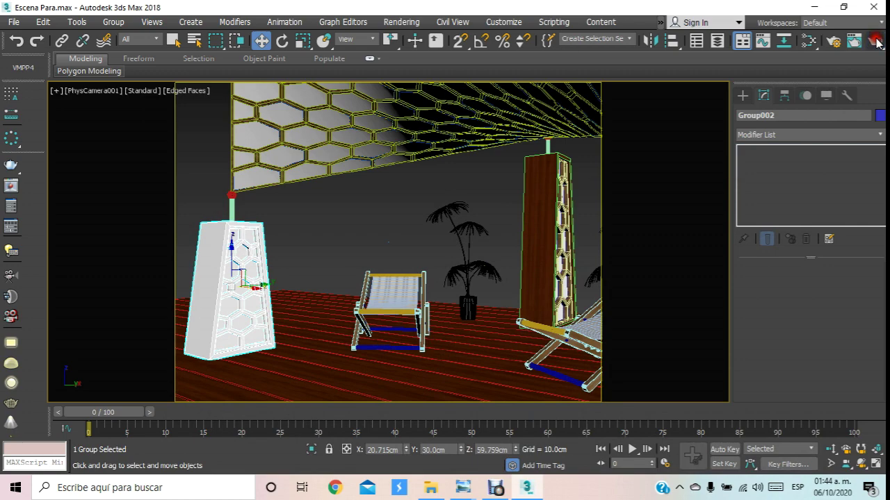
- Test-render the PhysCamera001 view, then bring up the Group menu
click(875, 41)
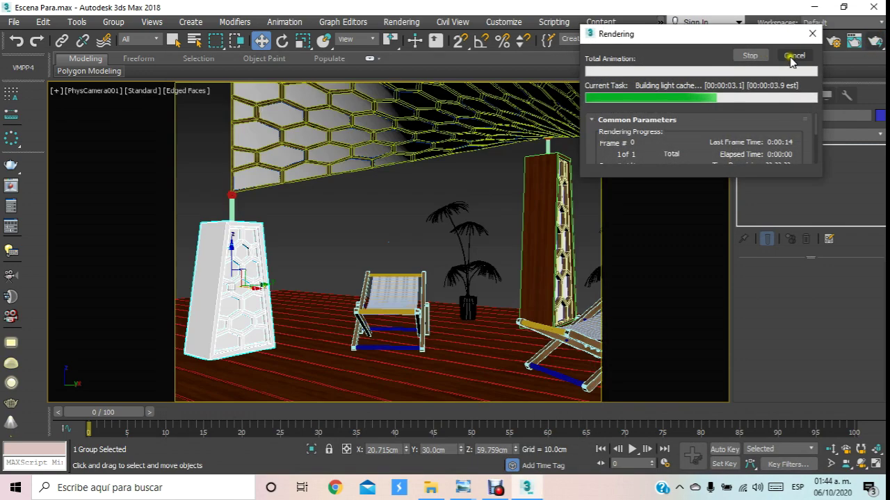
click(789, 57)
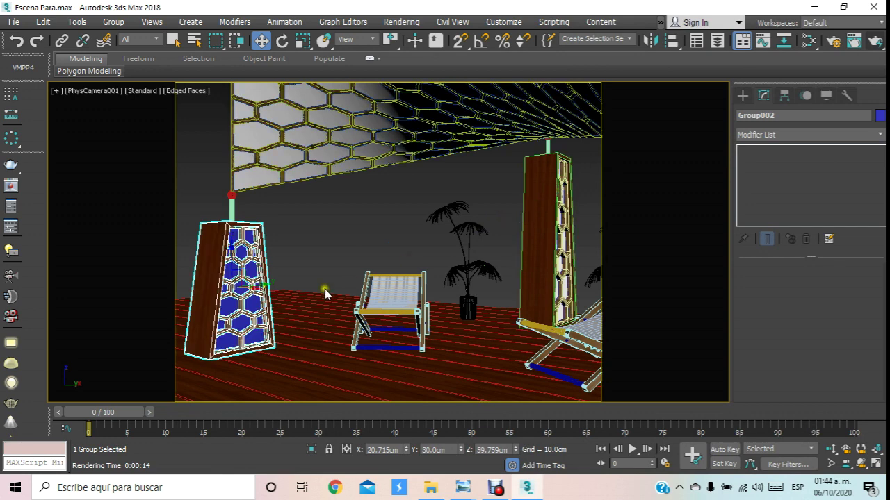
click(113, 21)
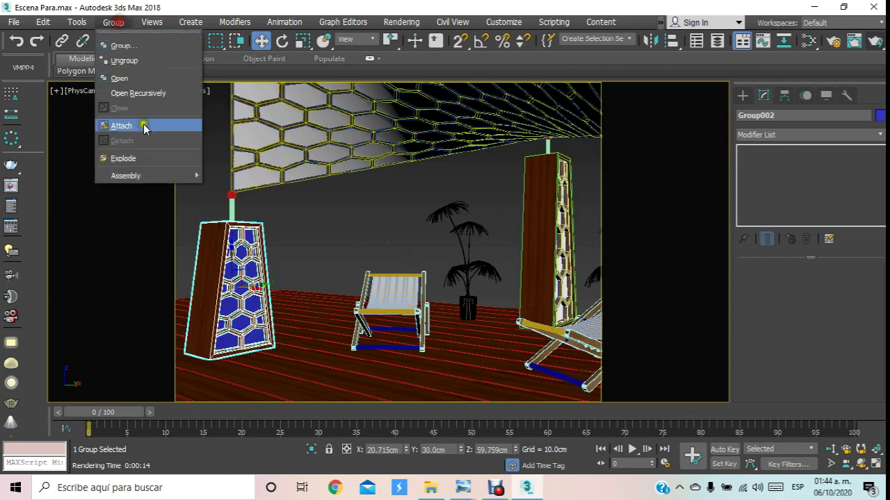
- Open the left pillar group, eyedrop the hexagon panel's material, and render the under-canopy view
click(132, 79)
click(249, 271)
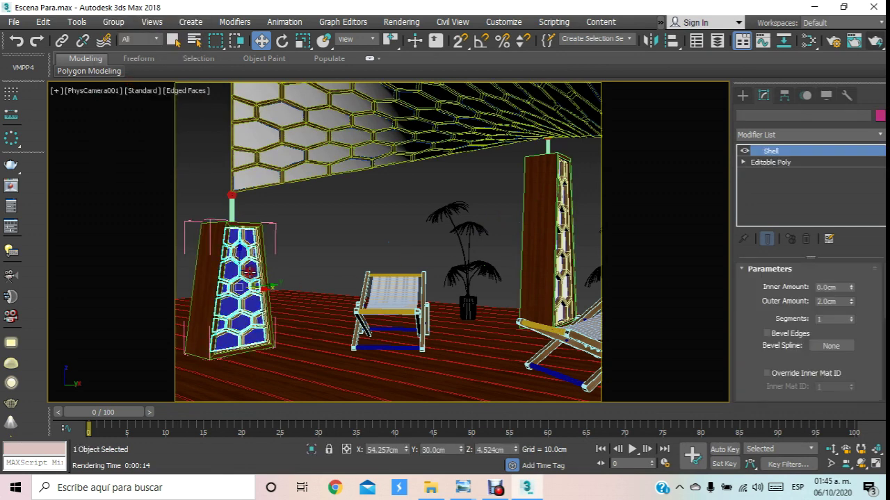
key(m)
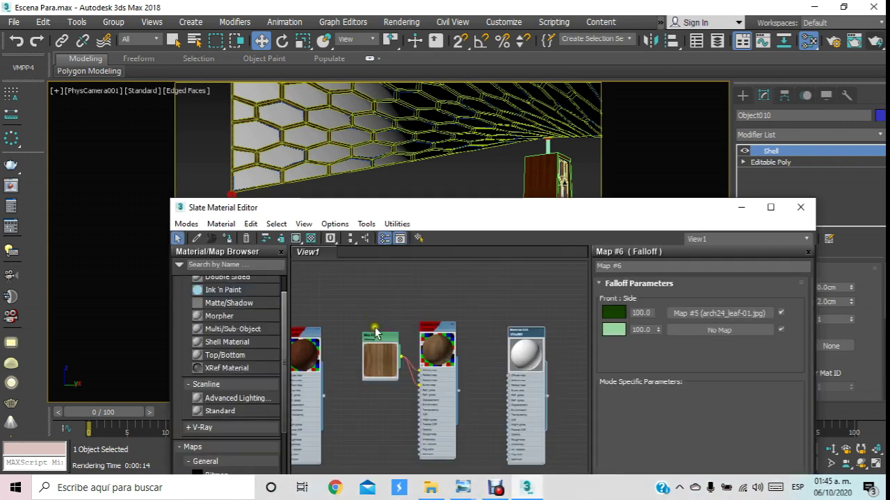
click(228, 239)
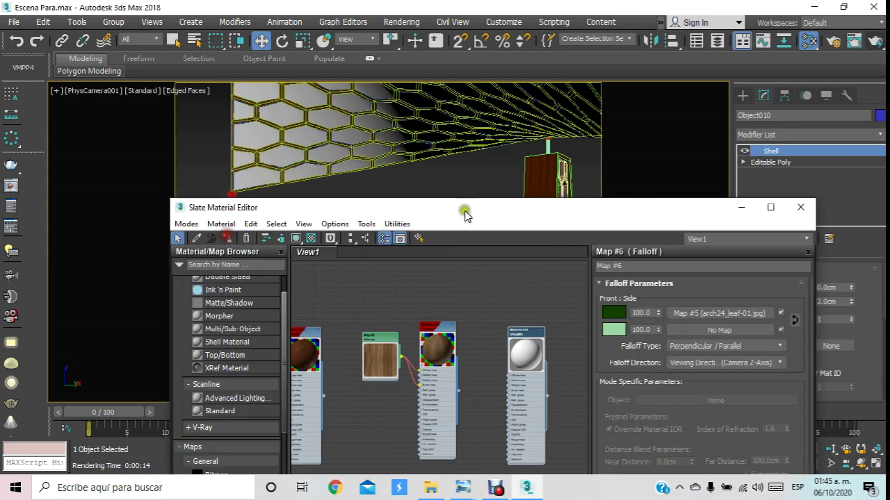
click(799, 207)
click(879, 42)
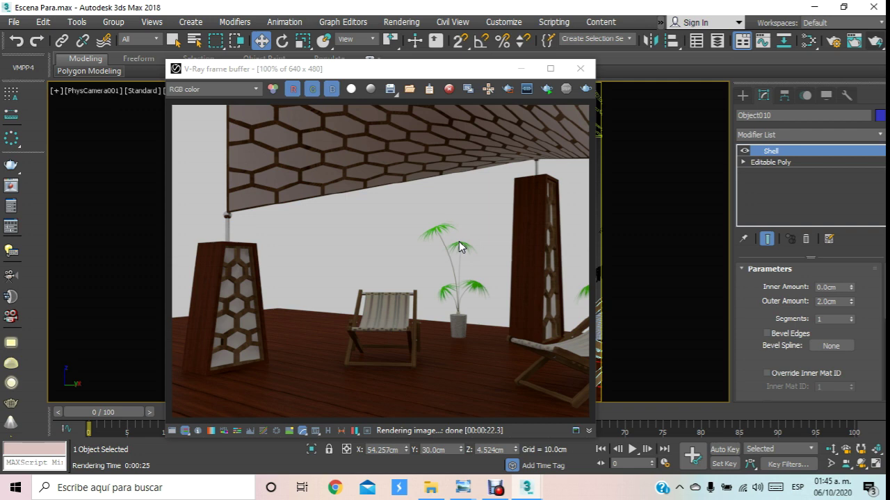
click(492, 489)
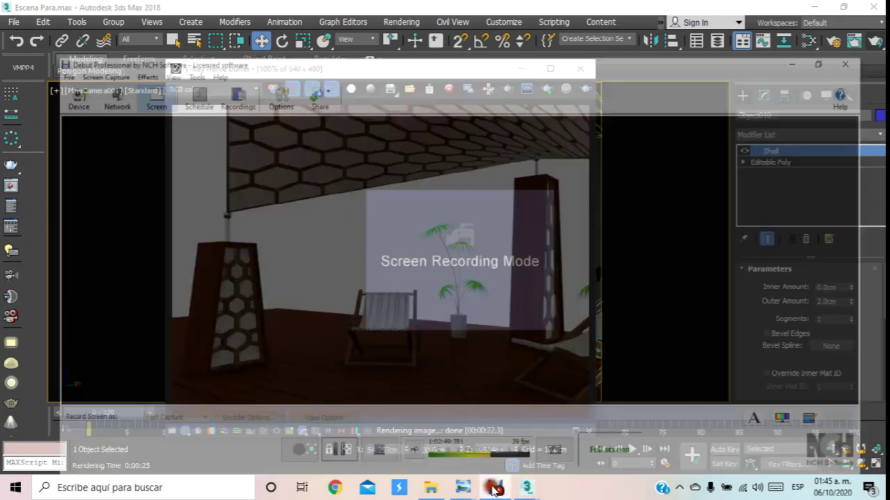